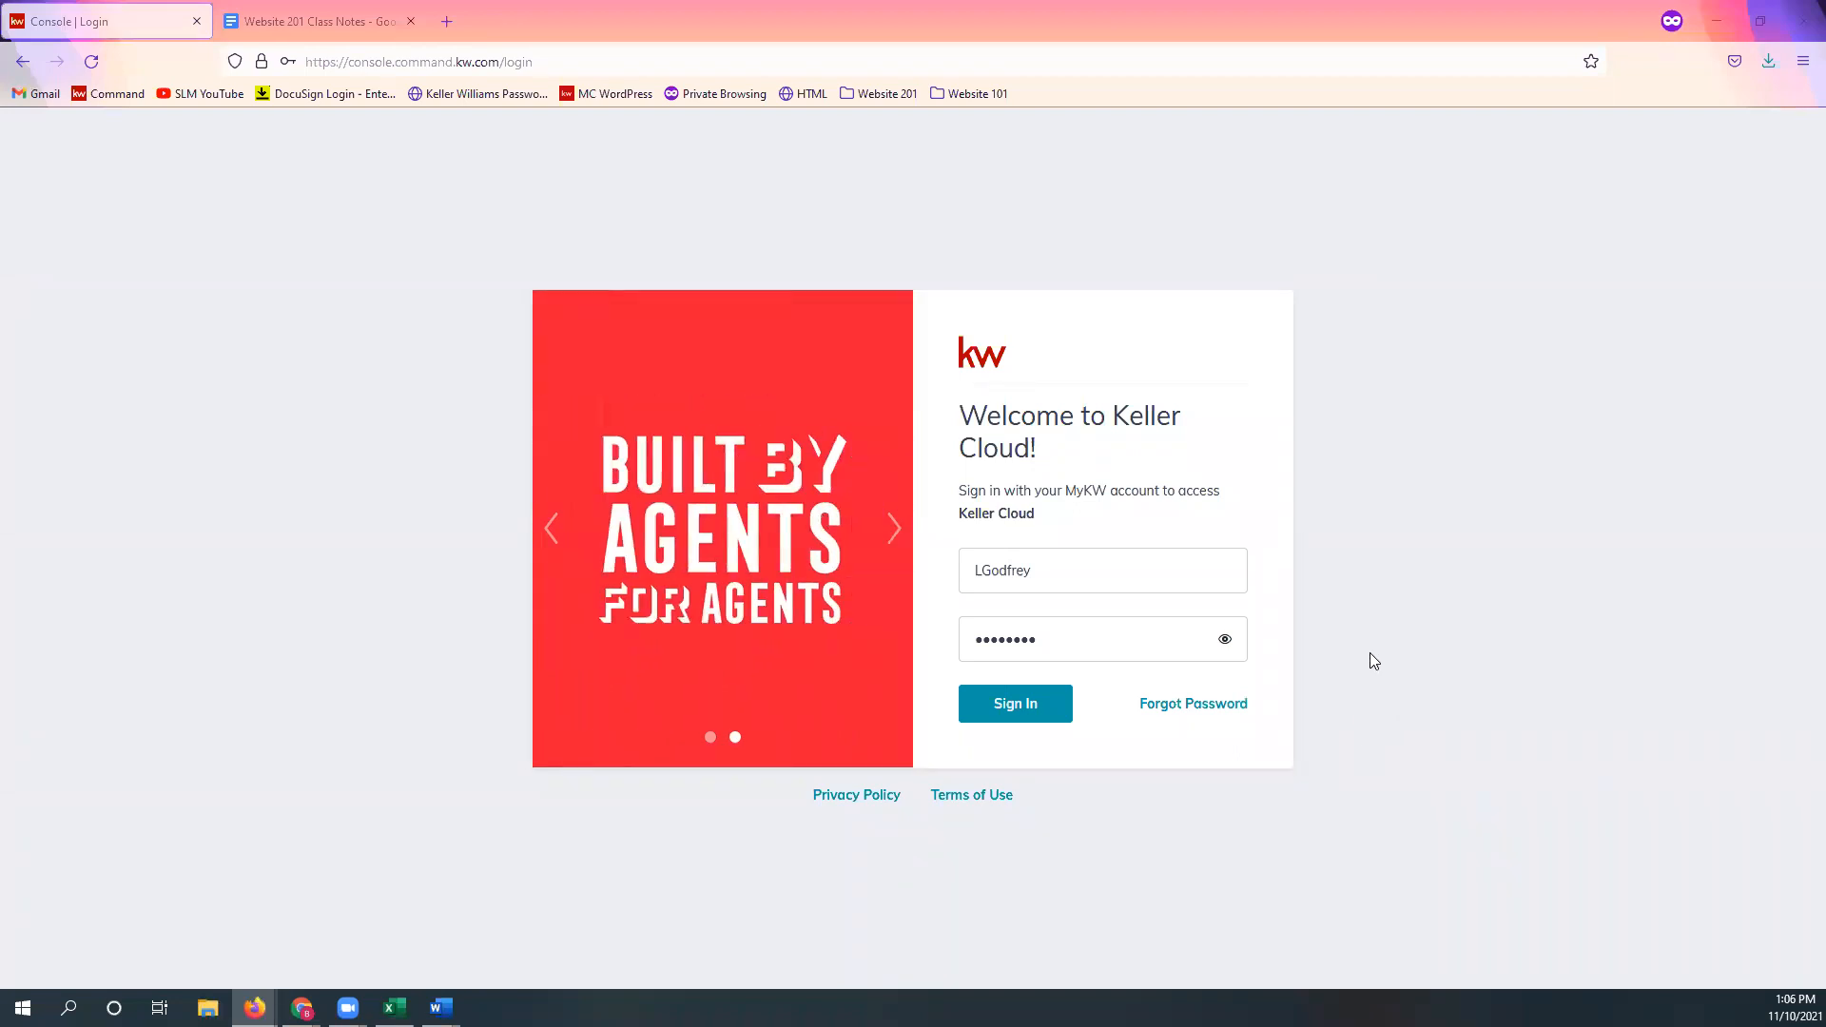
Step: Sign in on the Keller Cloud login page to load the Command home dashboard
click(1016, 720)
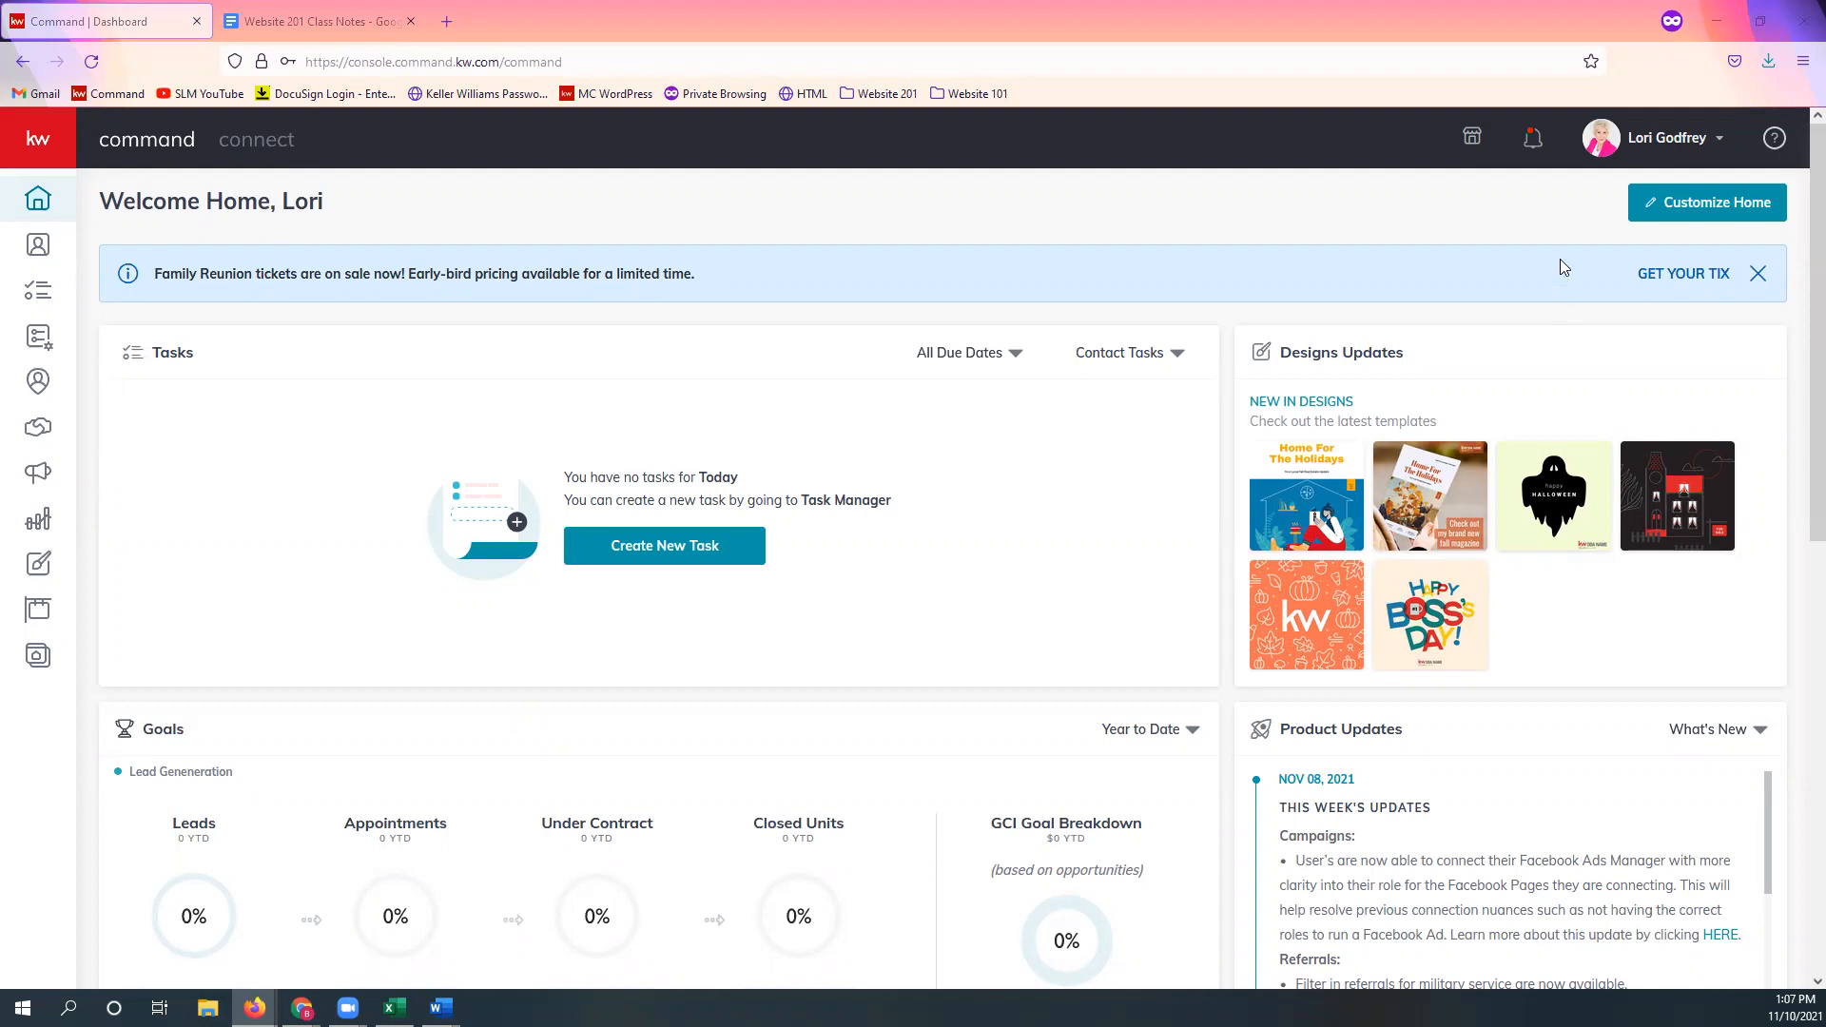
Step: Go to account Settings, then Connect Settings > Marketing Profile
click(1666, 155)
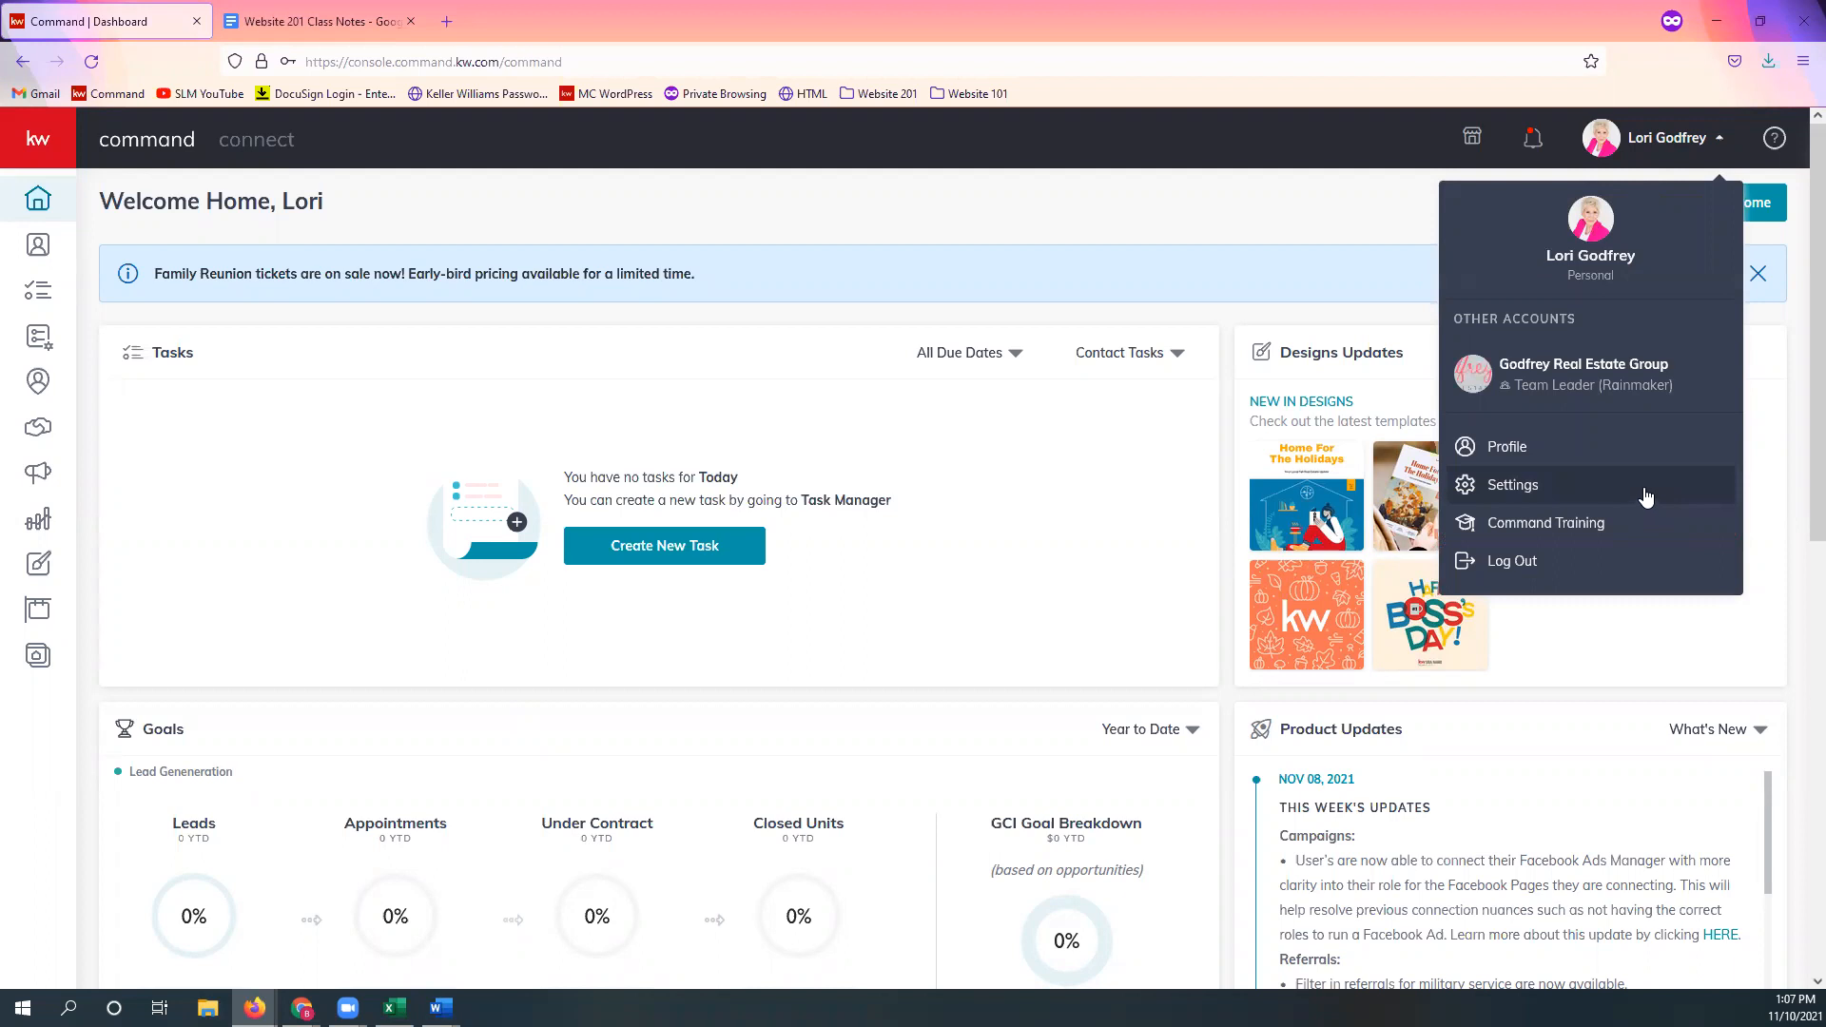
click(1646, 495)
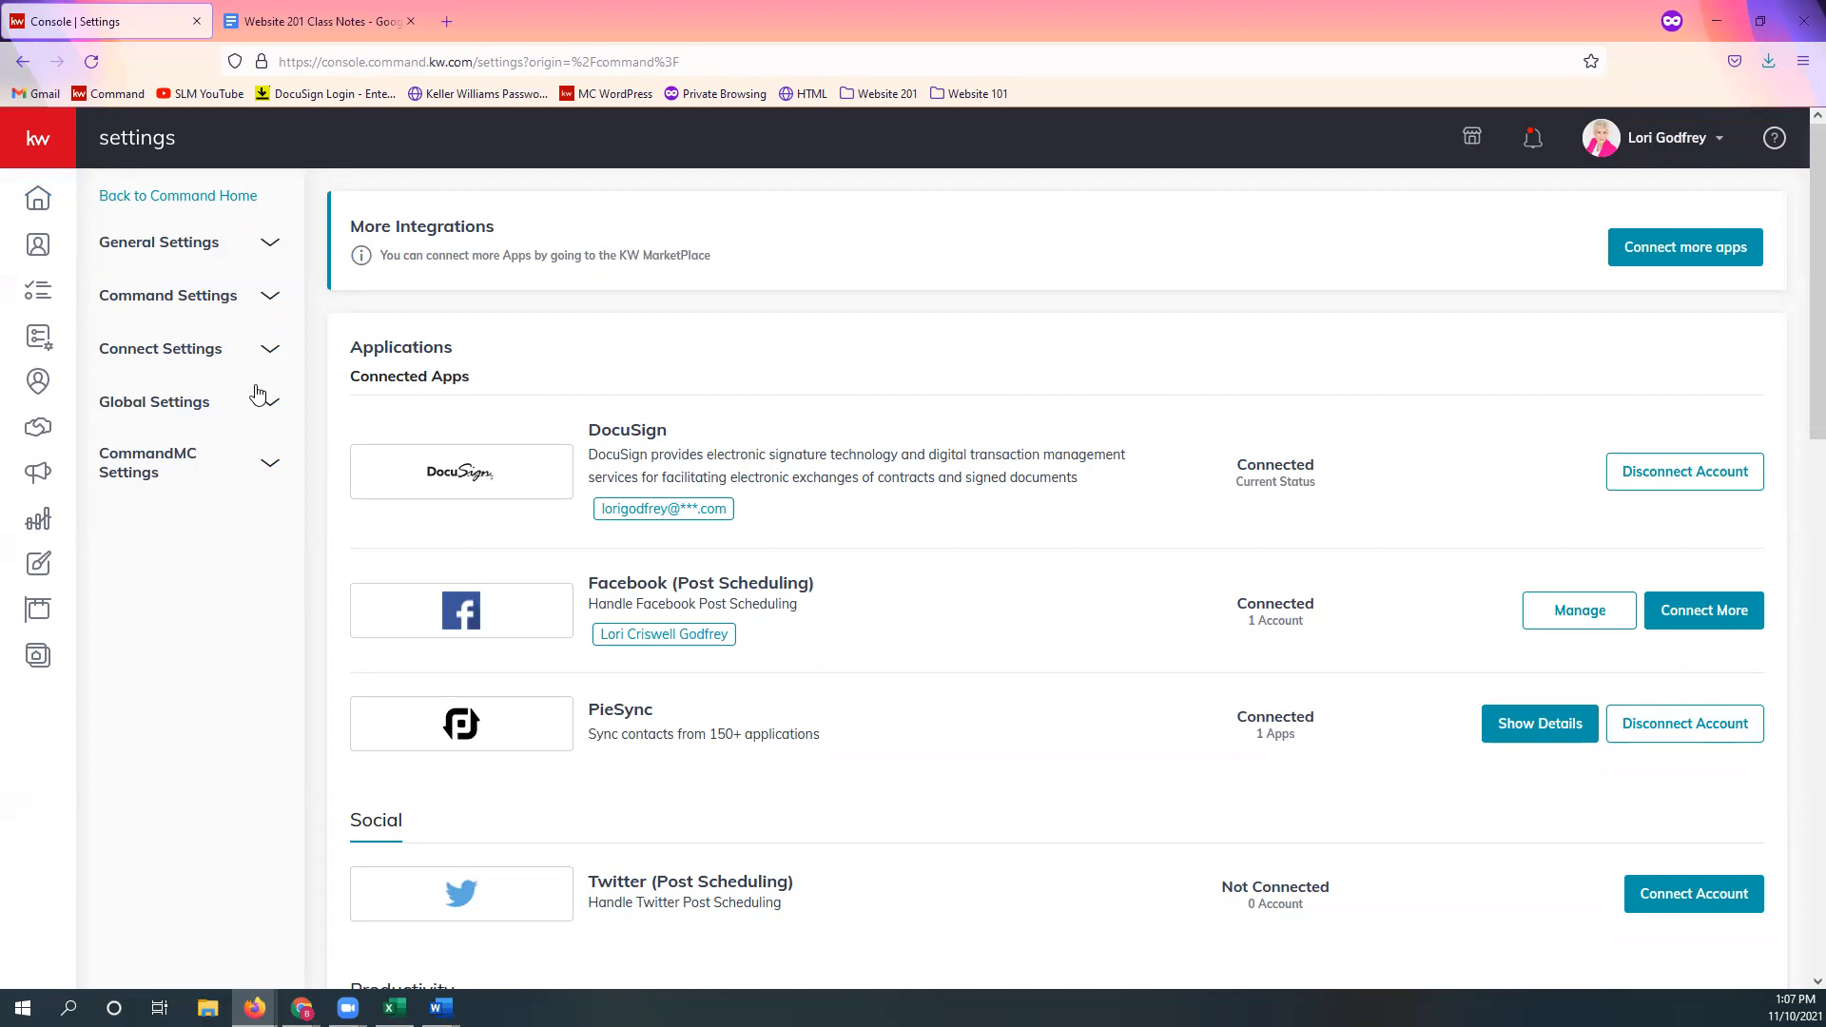
click(270, 352)
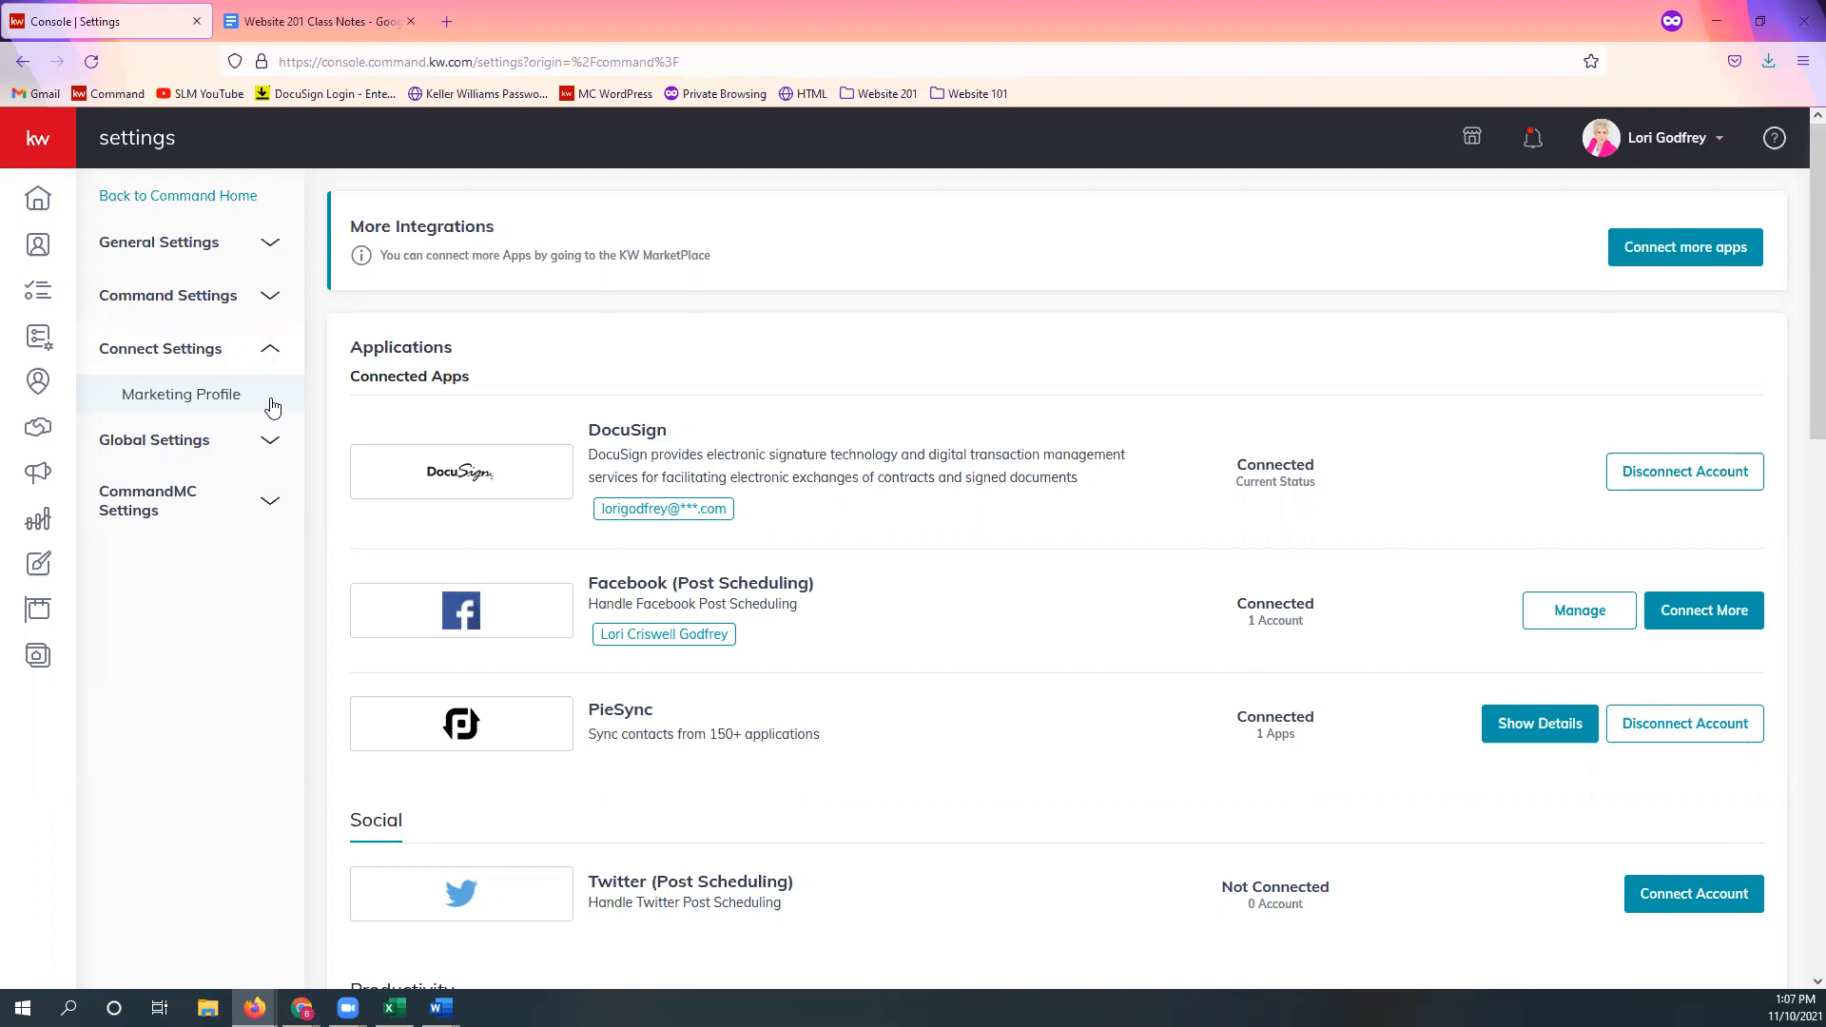
click(272, 403)
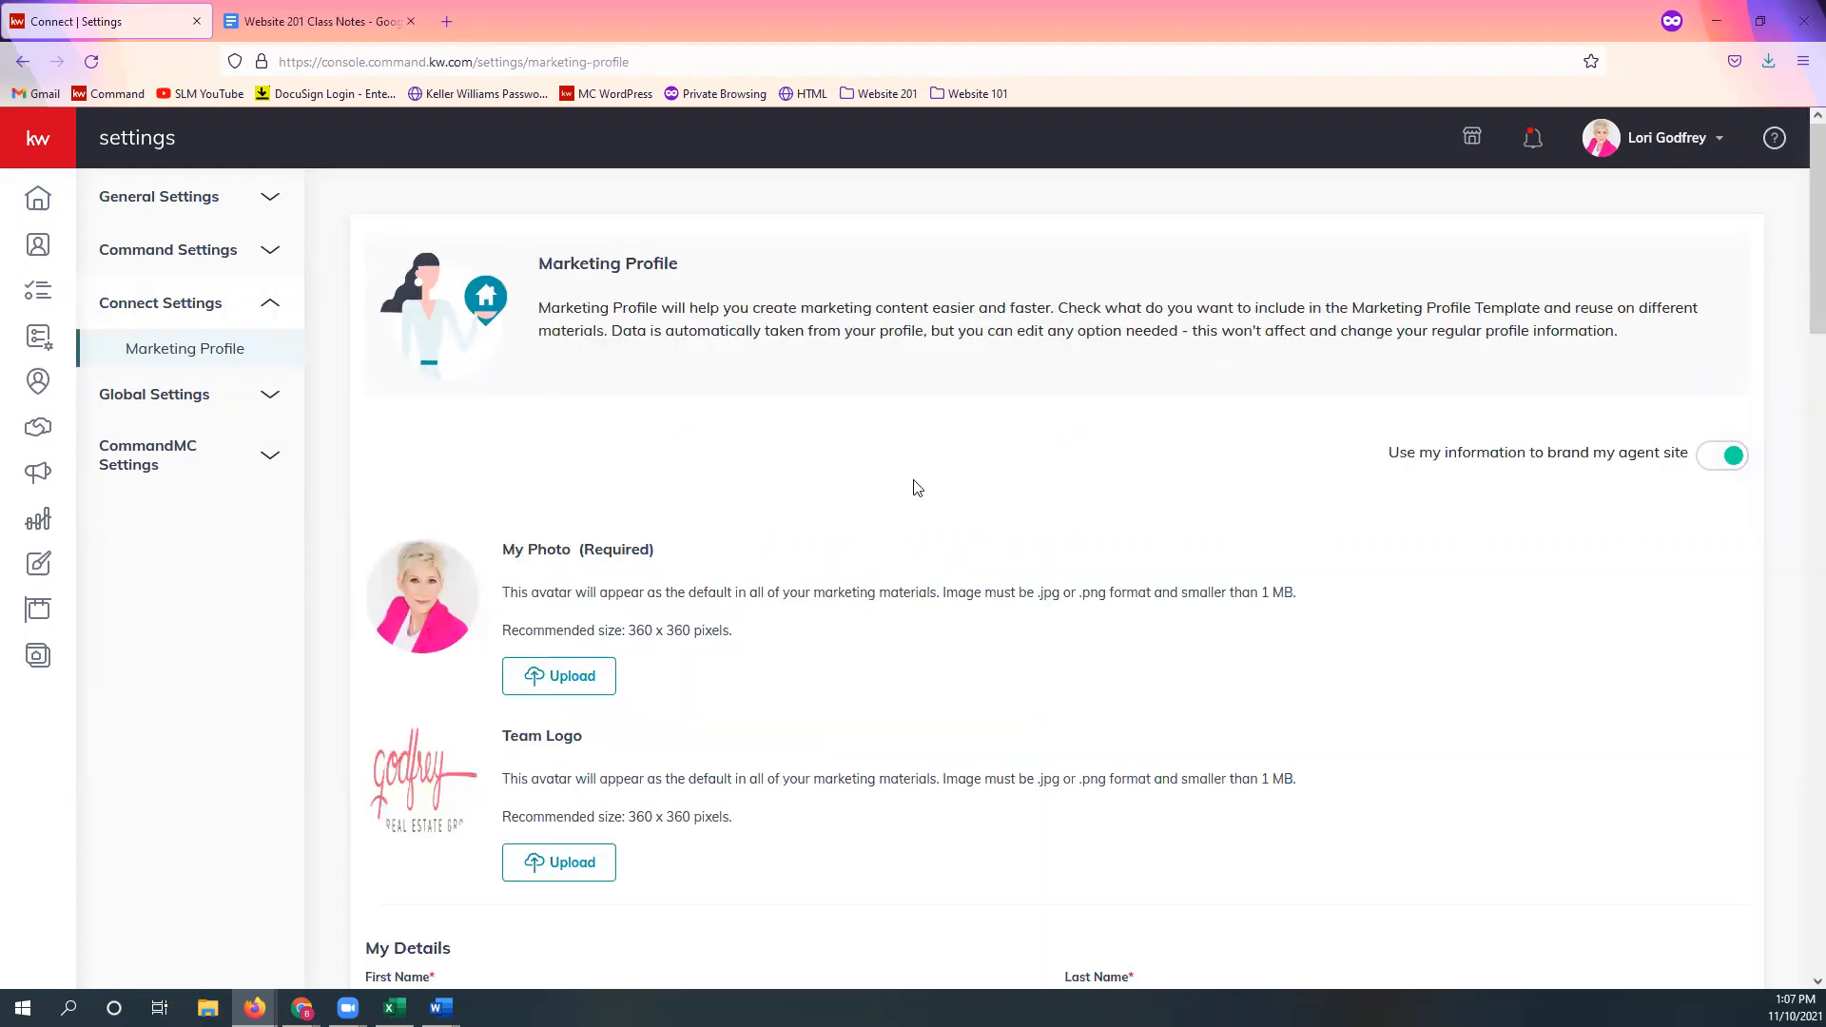
scroll(917, 486, down, 1)
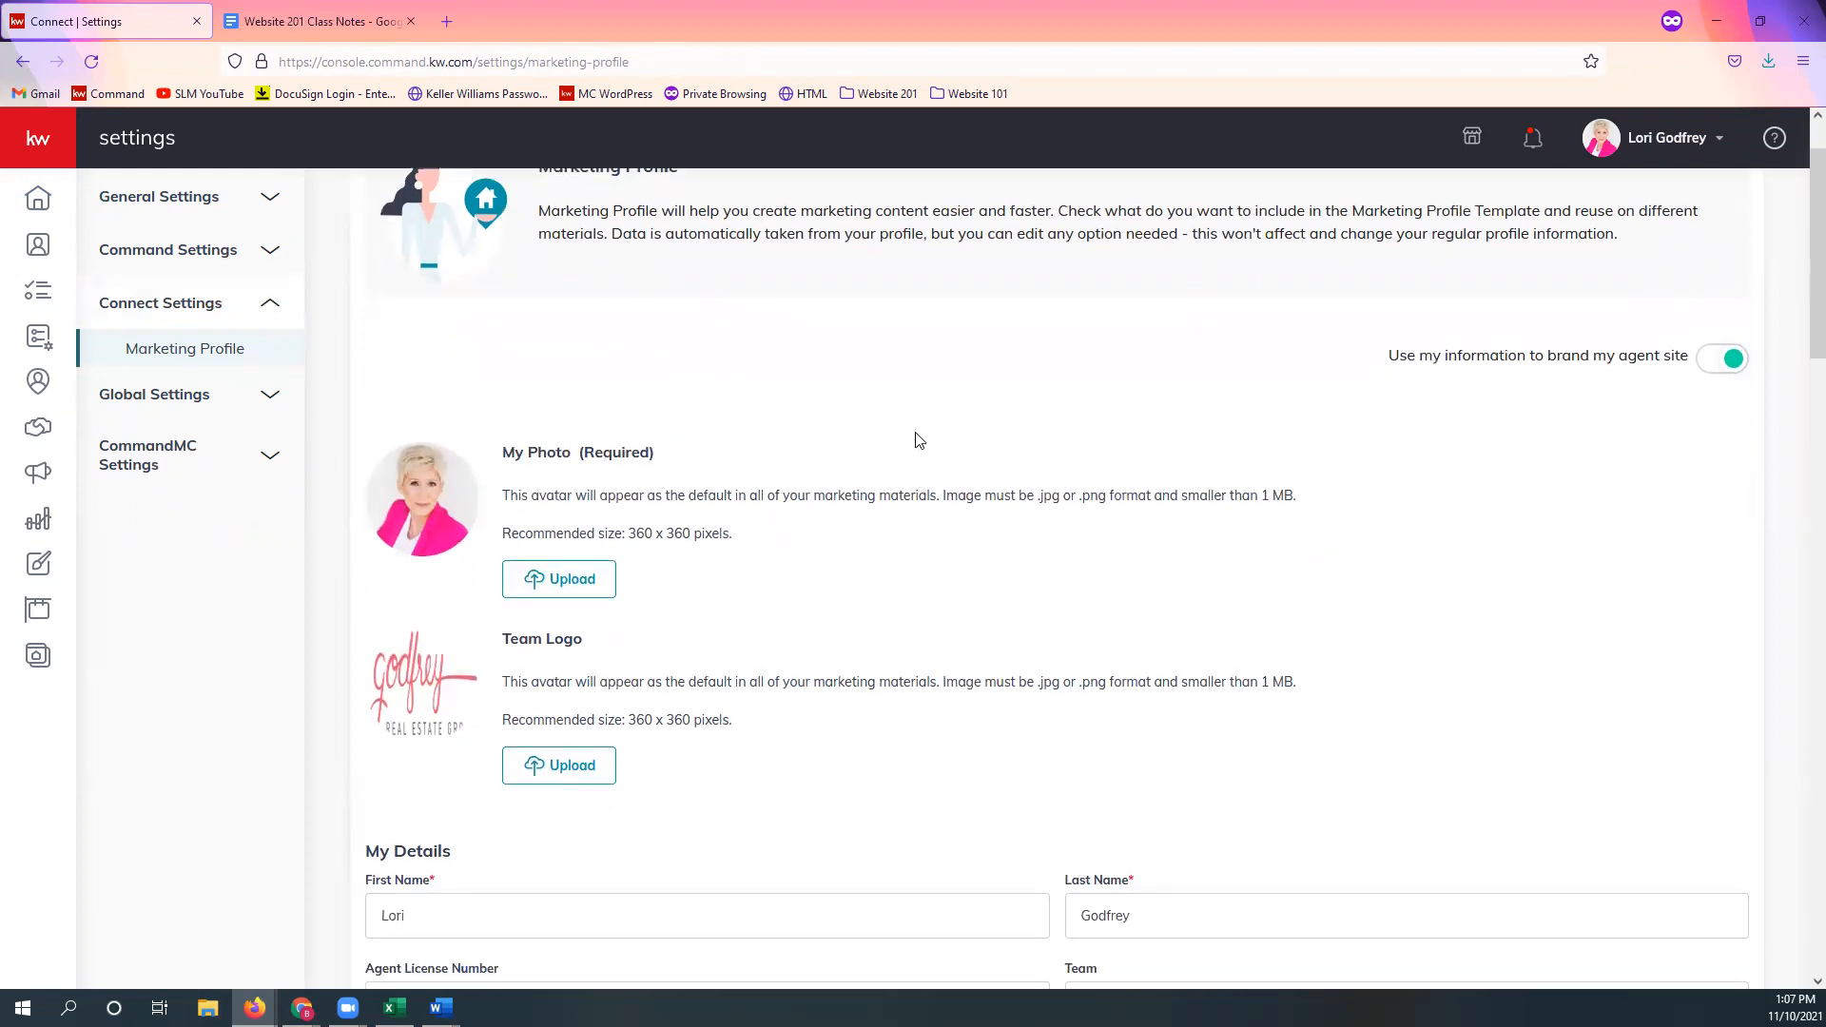
scroll(1023, 403, up, 1)
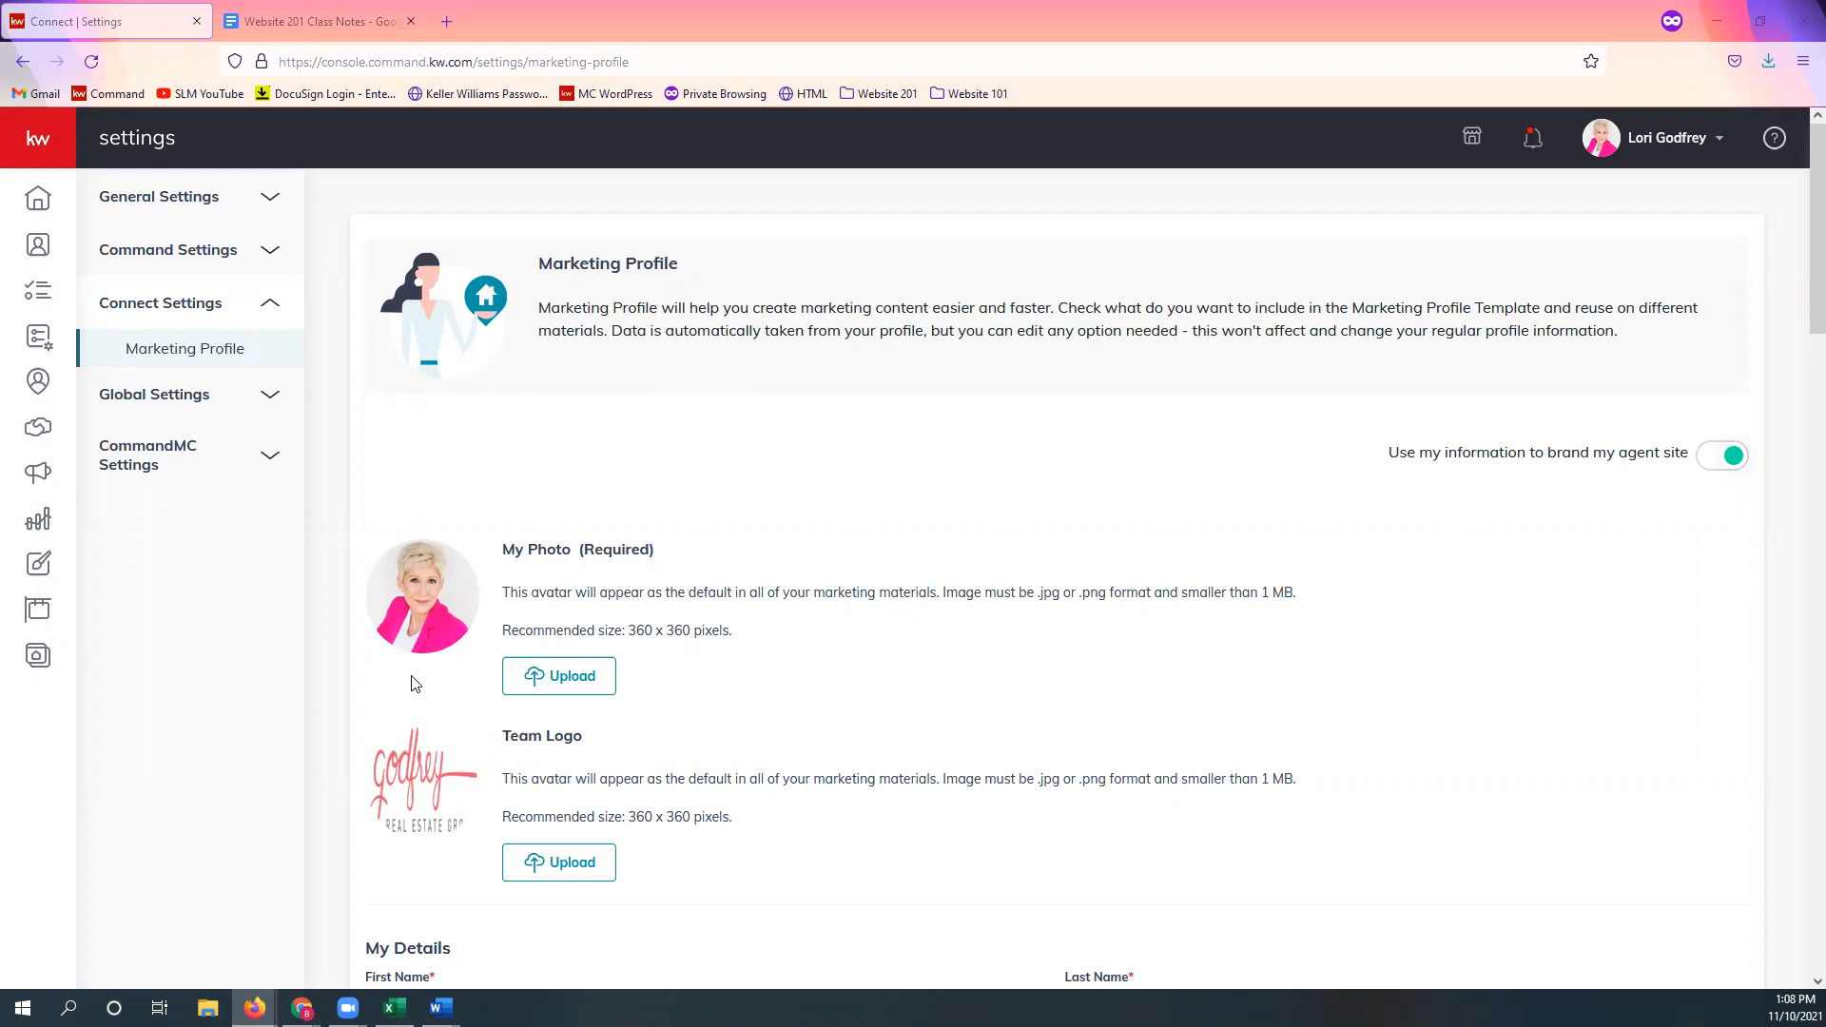
scroll(471, 670, down, 2)
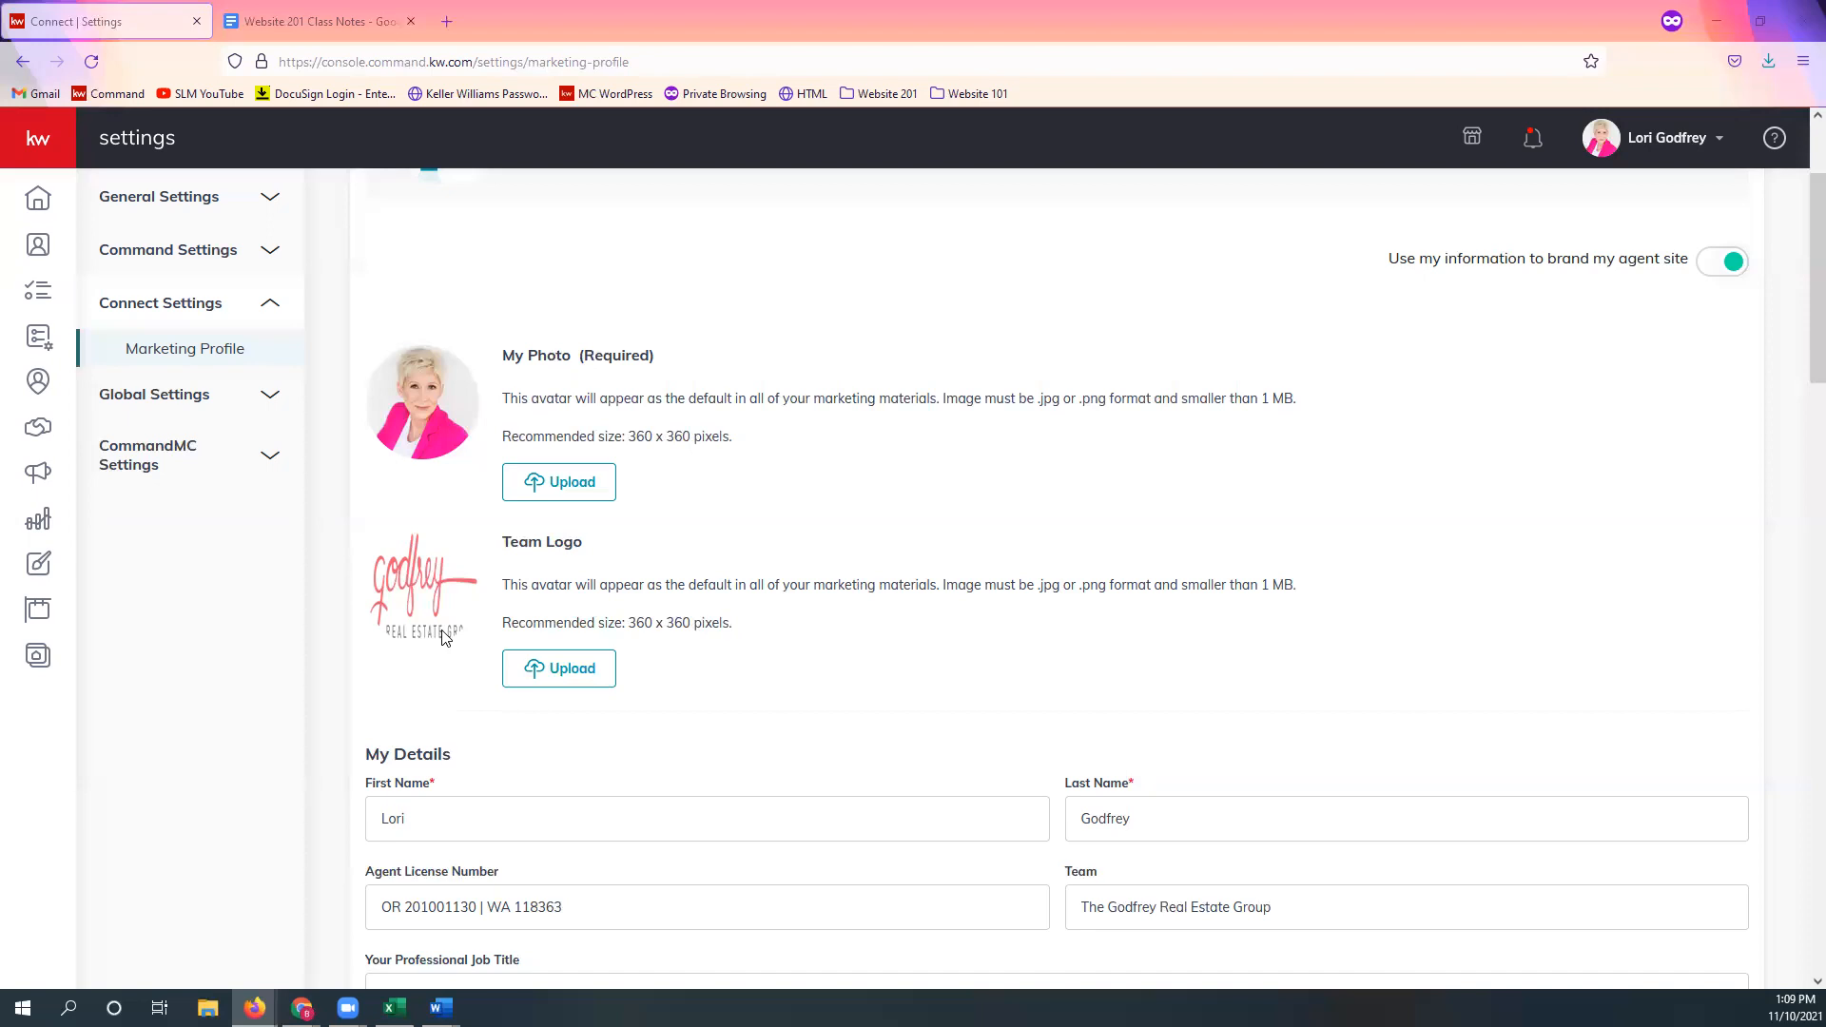
scroll(766, 676, down, 1)
scroll(808, 651, down, 3)
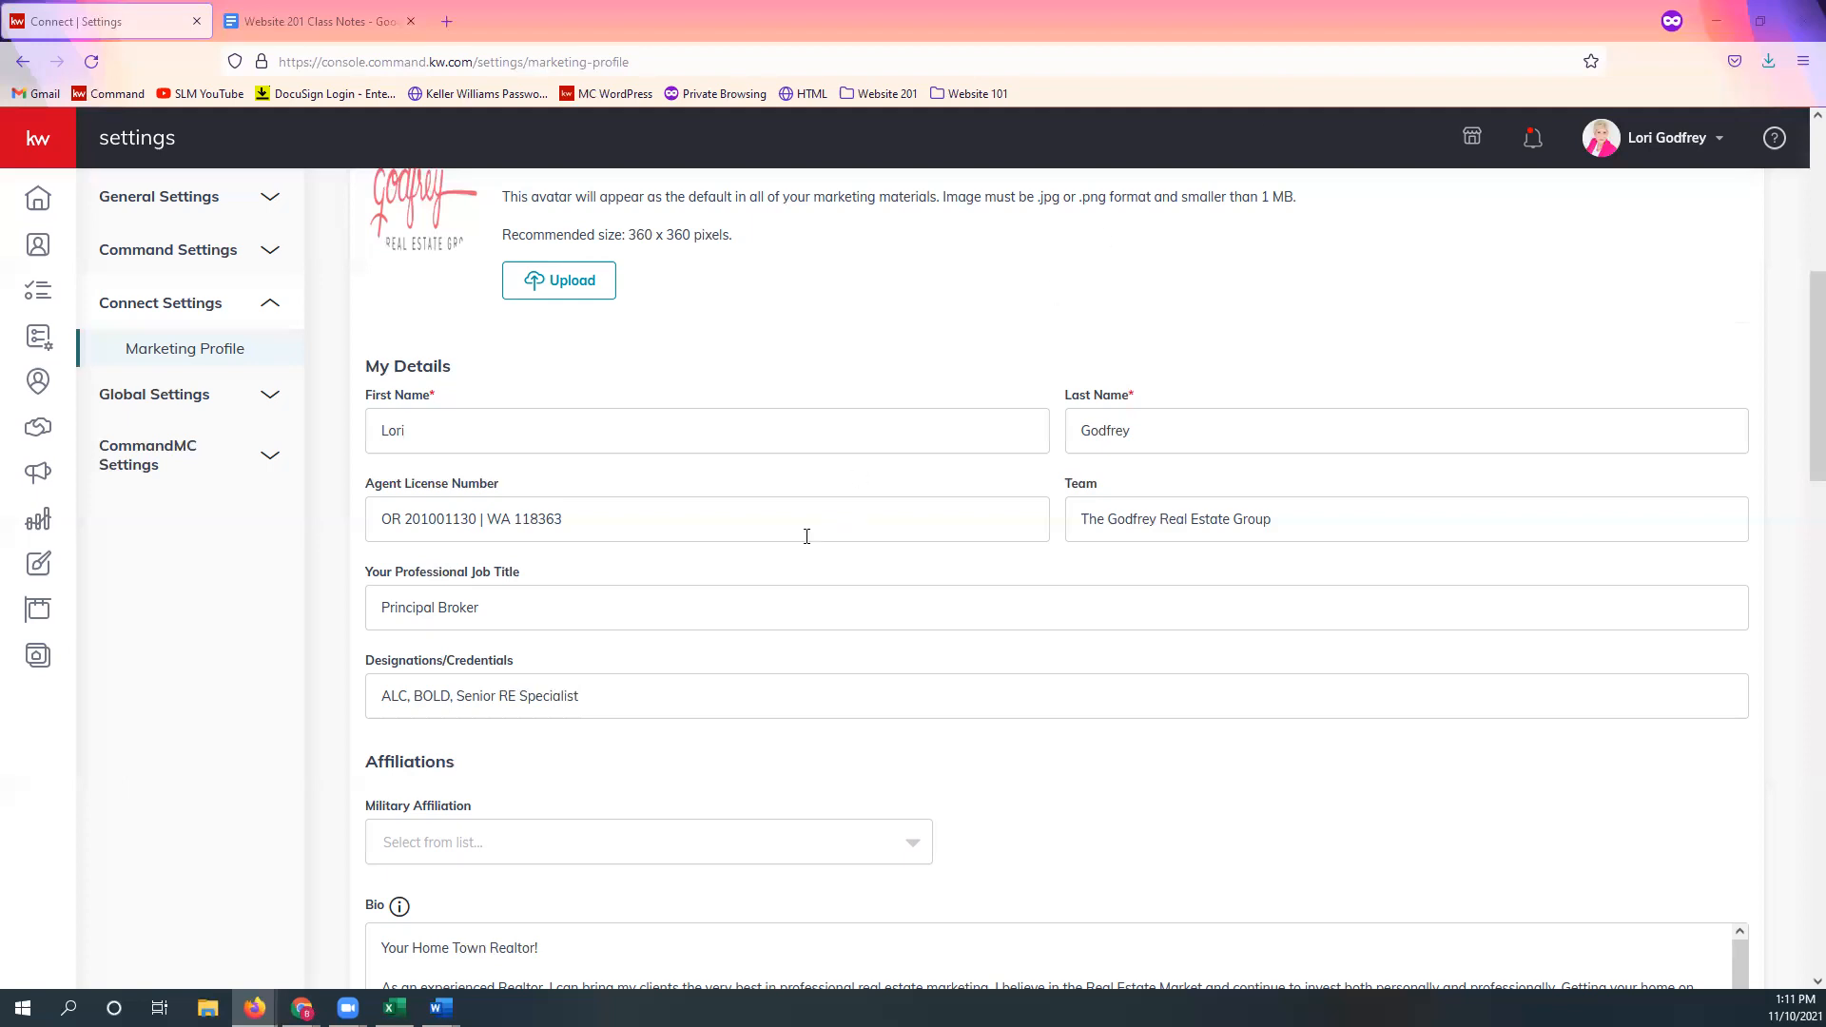
scroll(808, 533, down, 2)
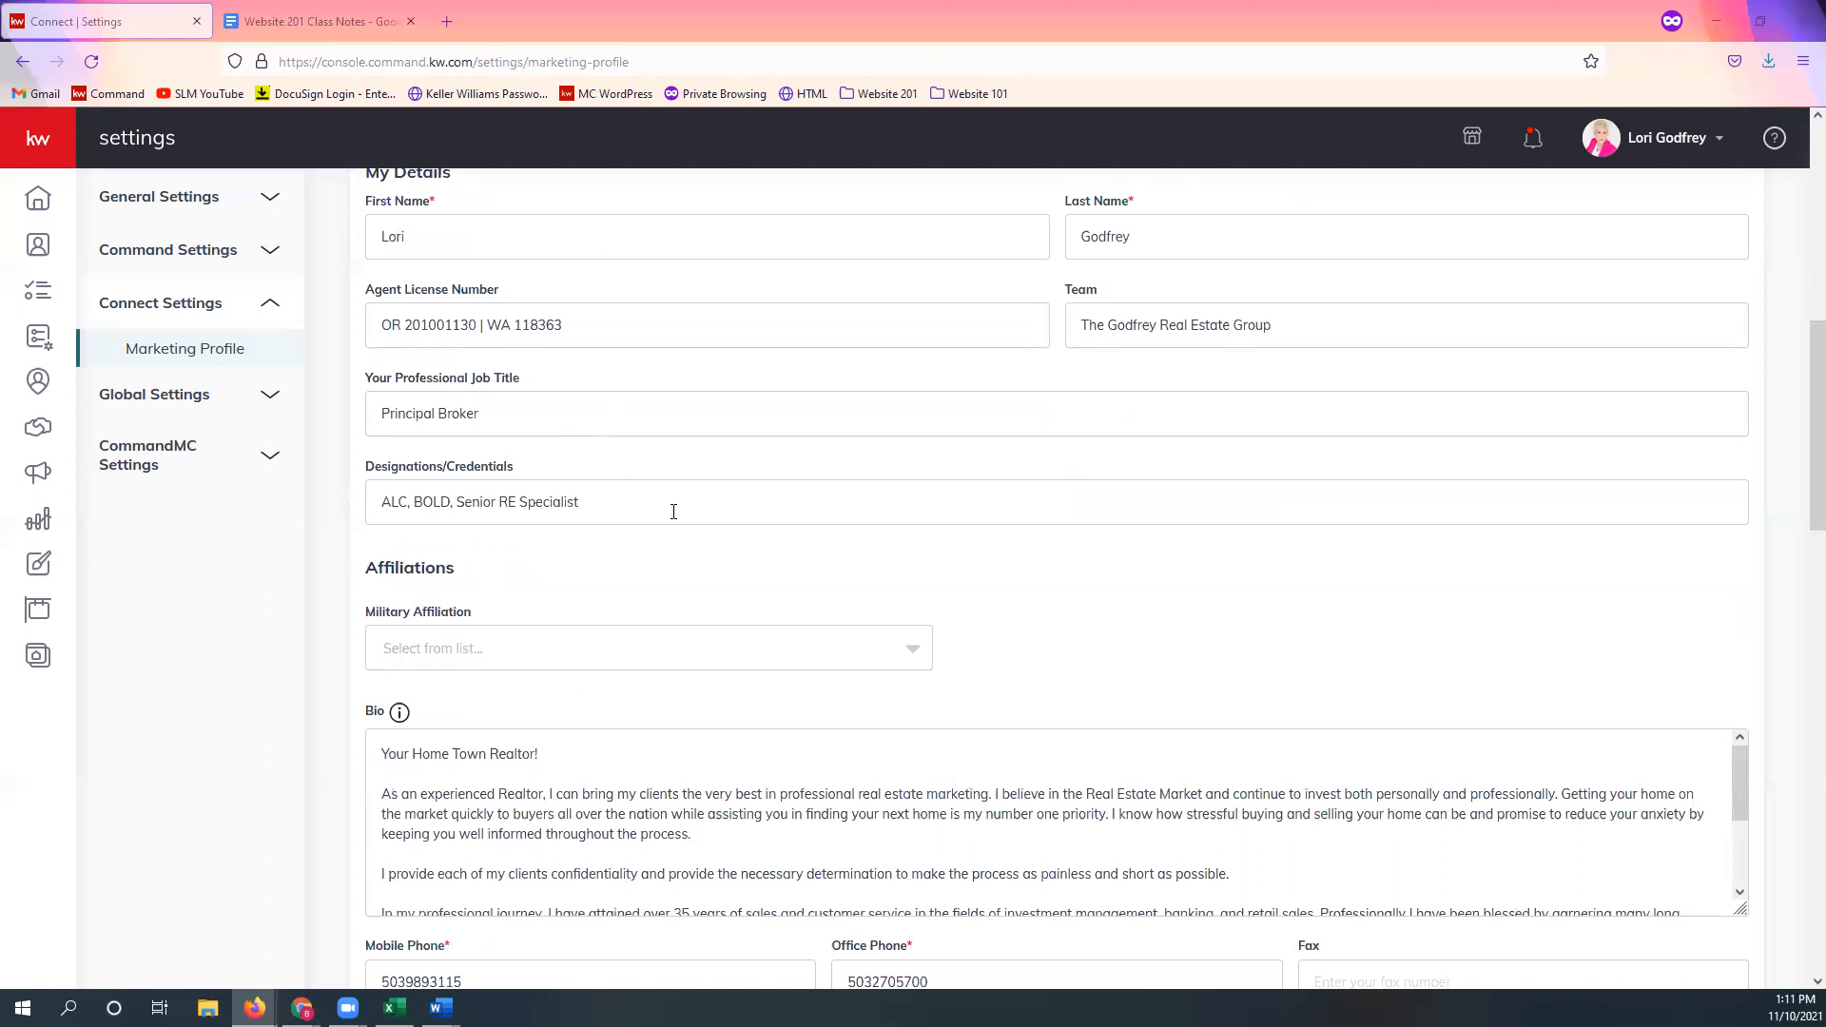
scroll(673, 513, down, 2)
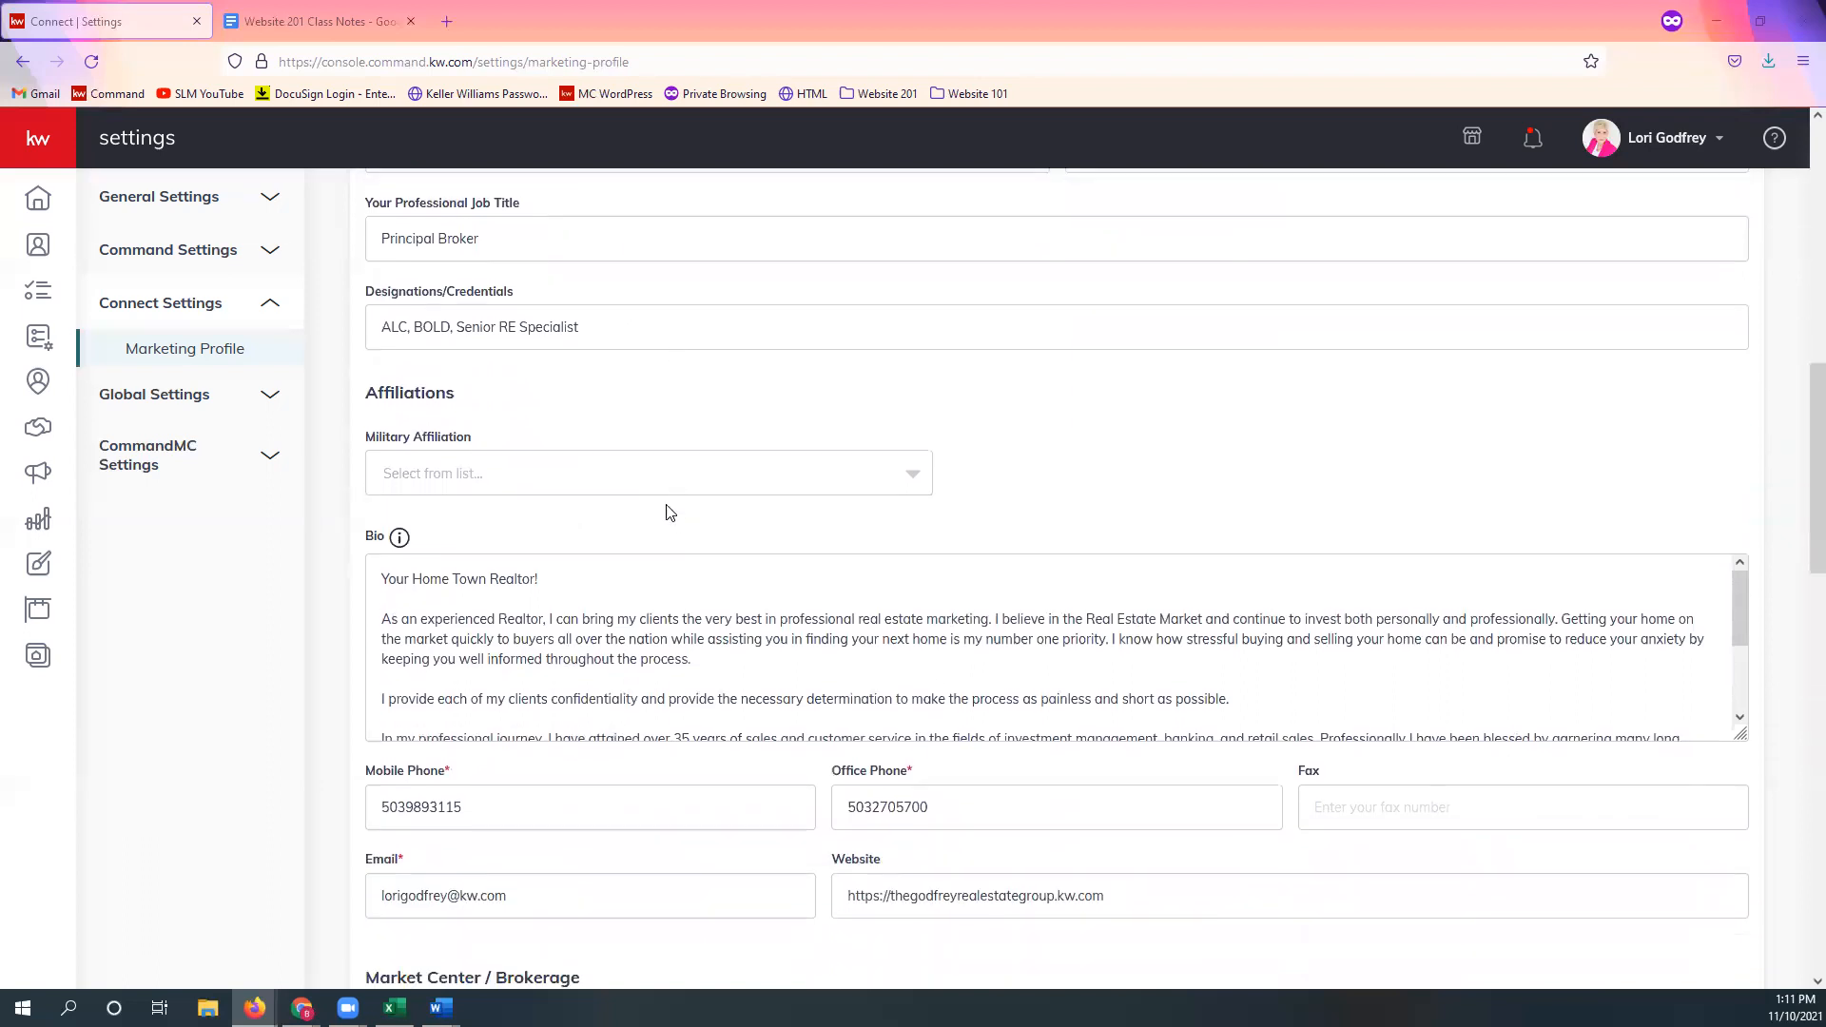
click(577, 455)
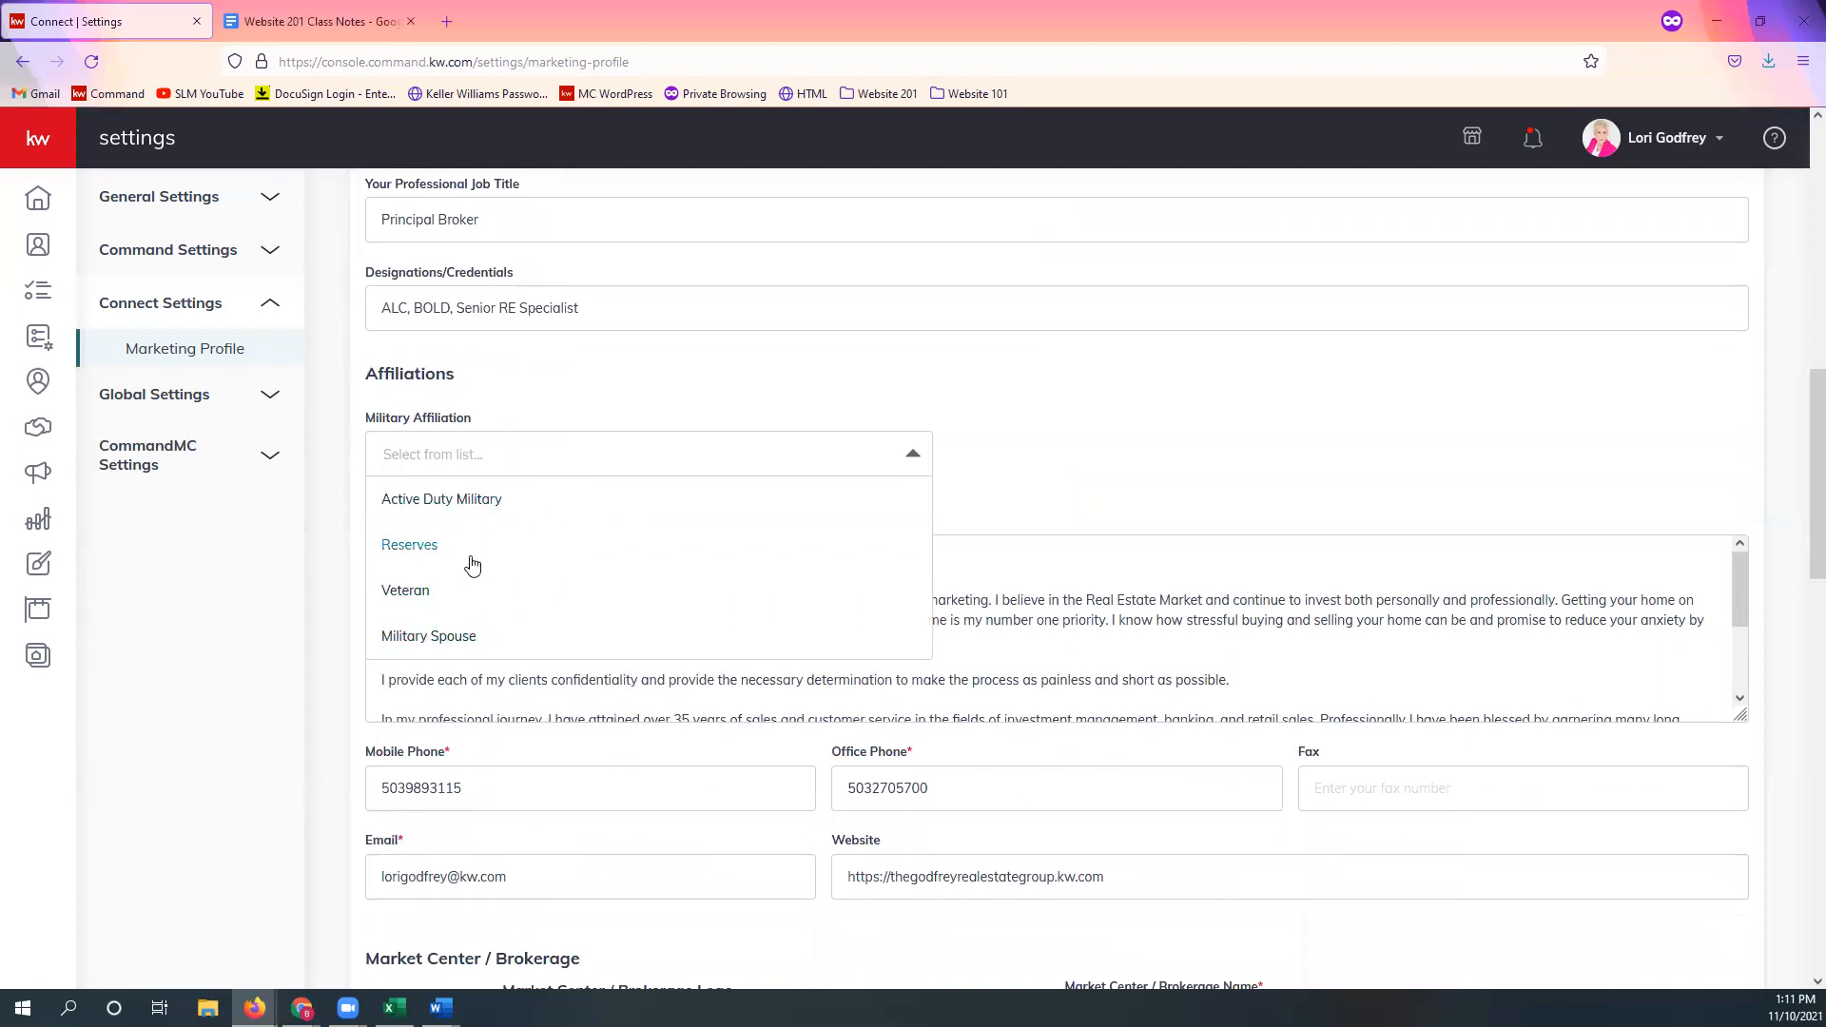
click(679, 388)
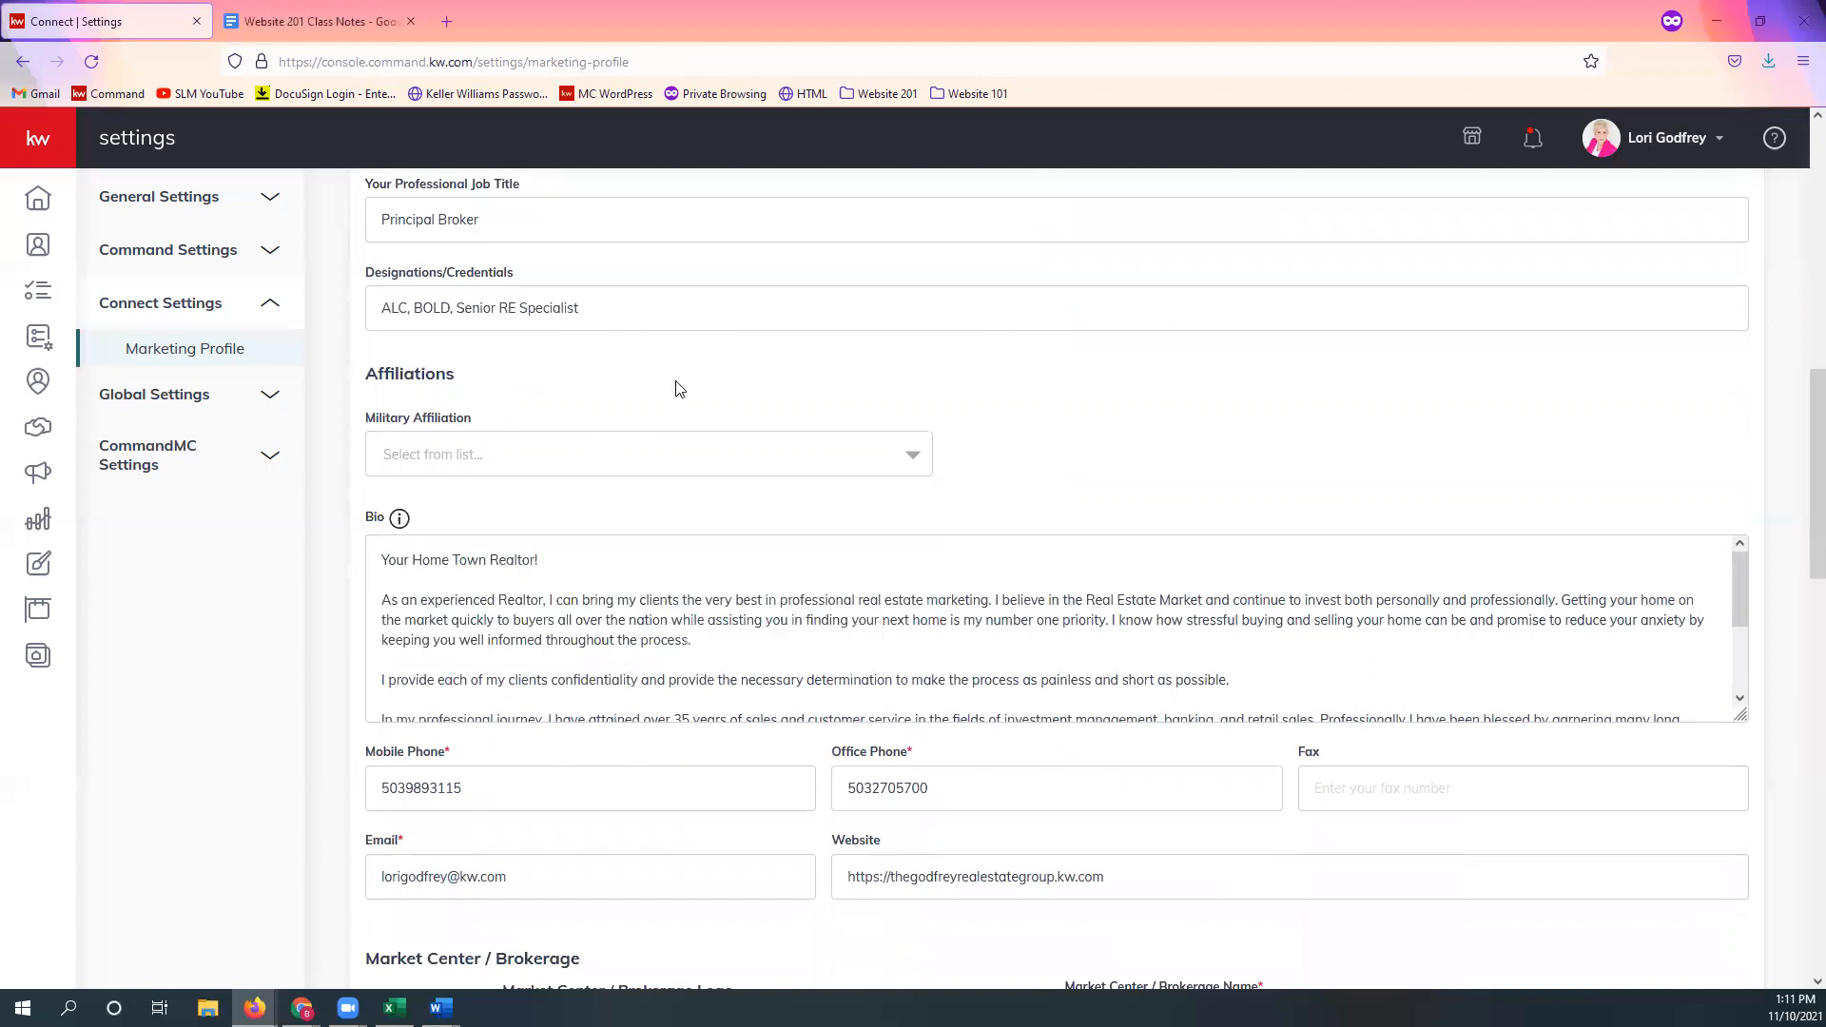
click(576, 460)
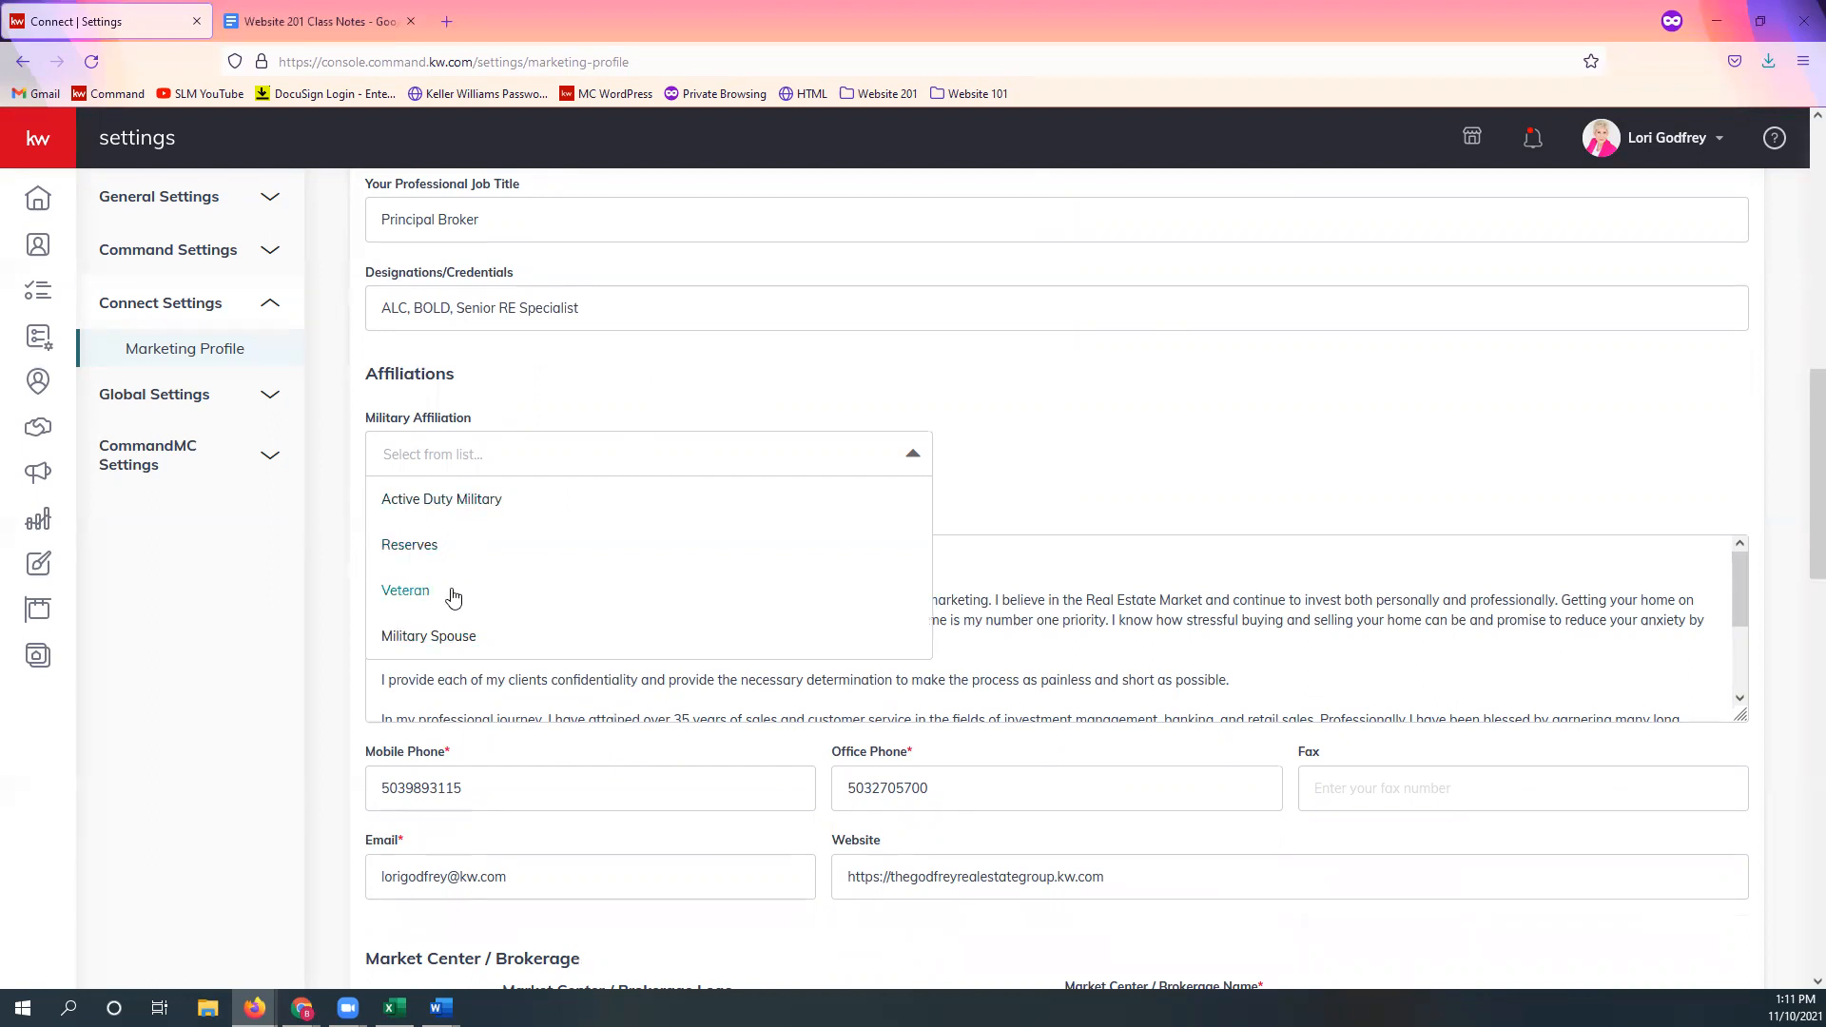
click(602, 397)
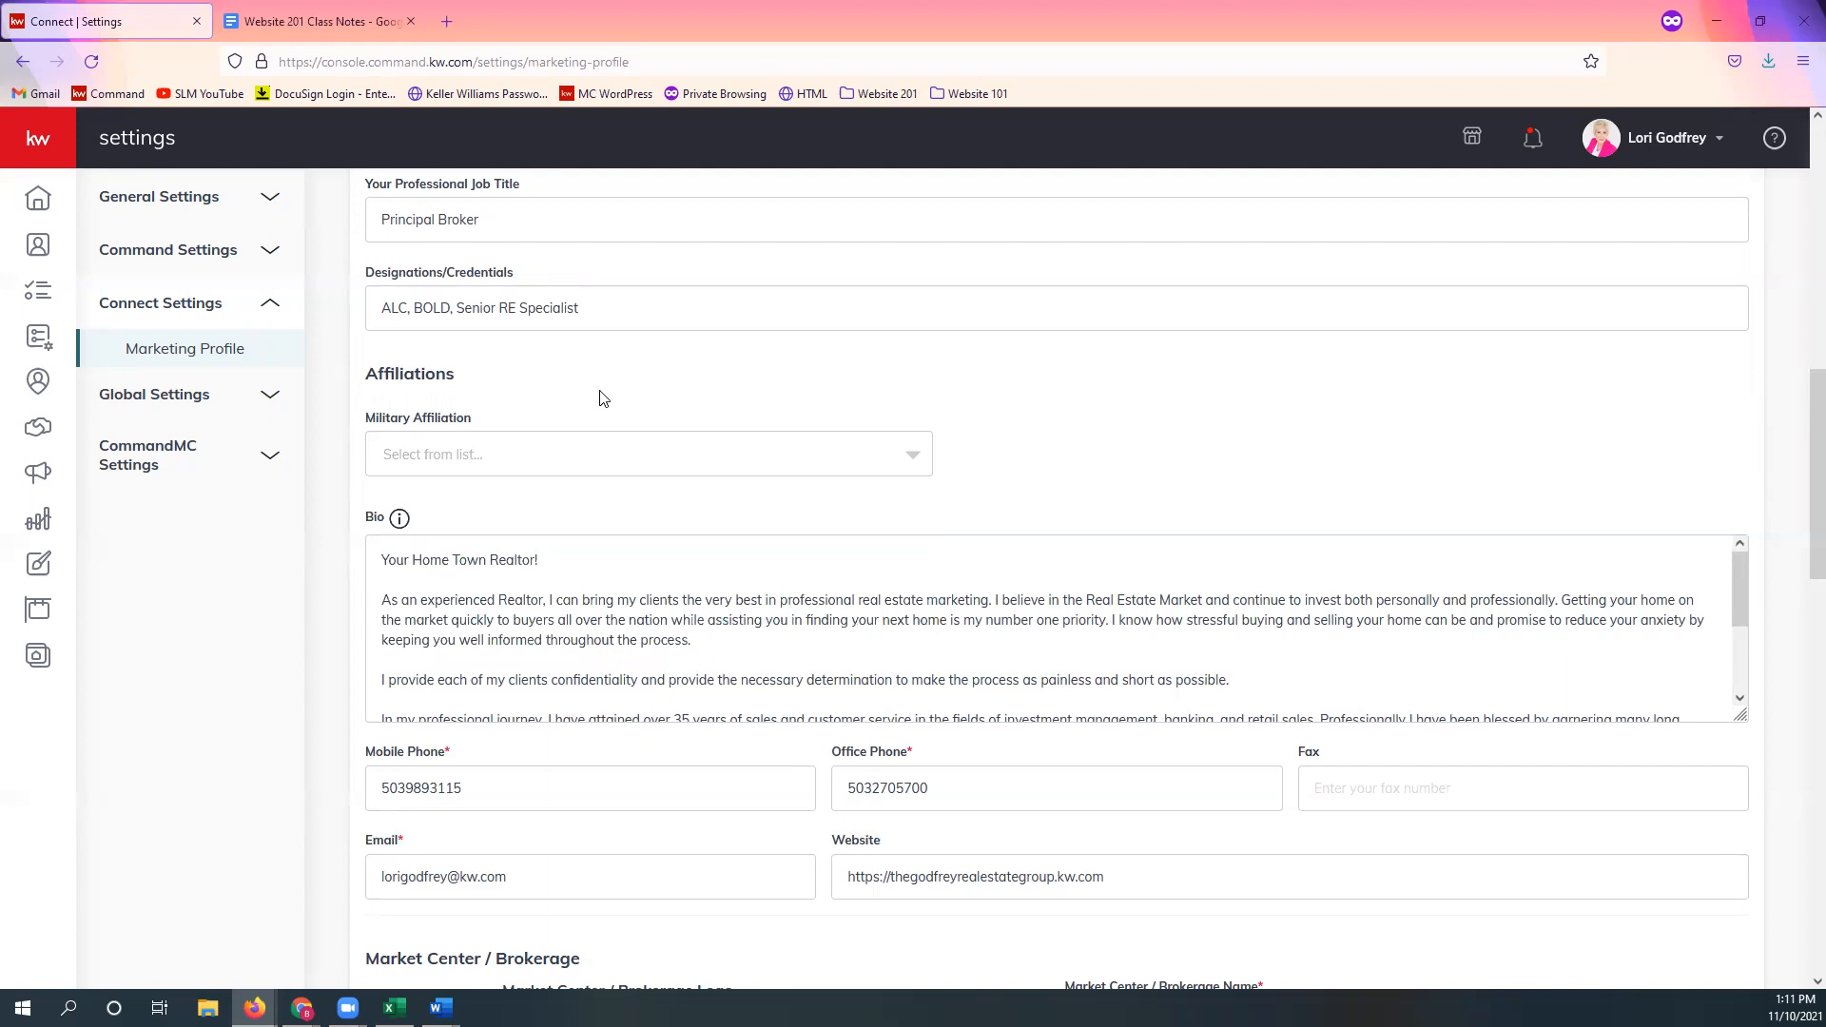
scroll(696, 441, down, 1)
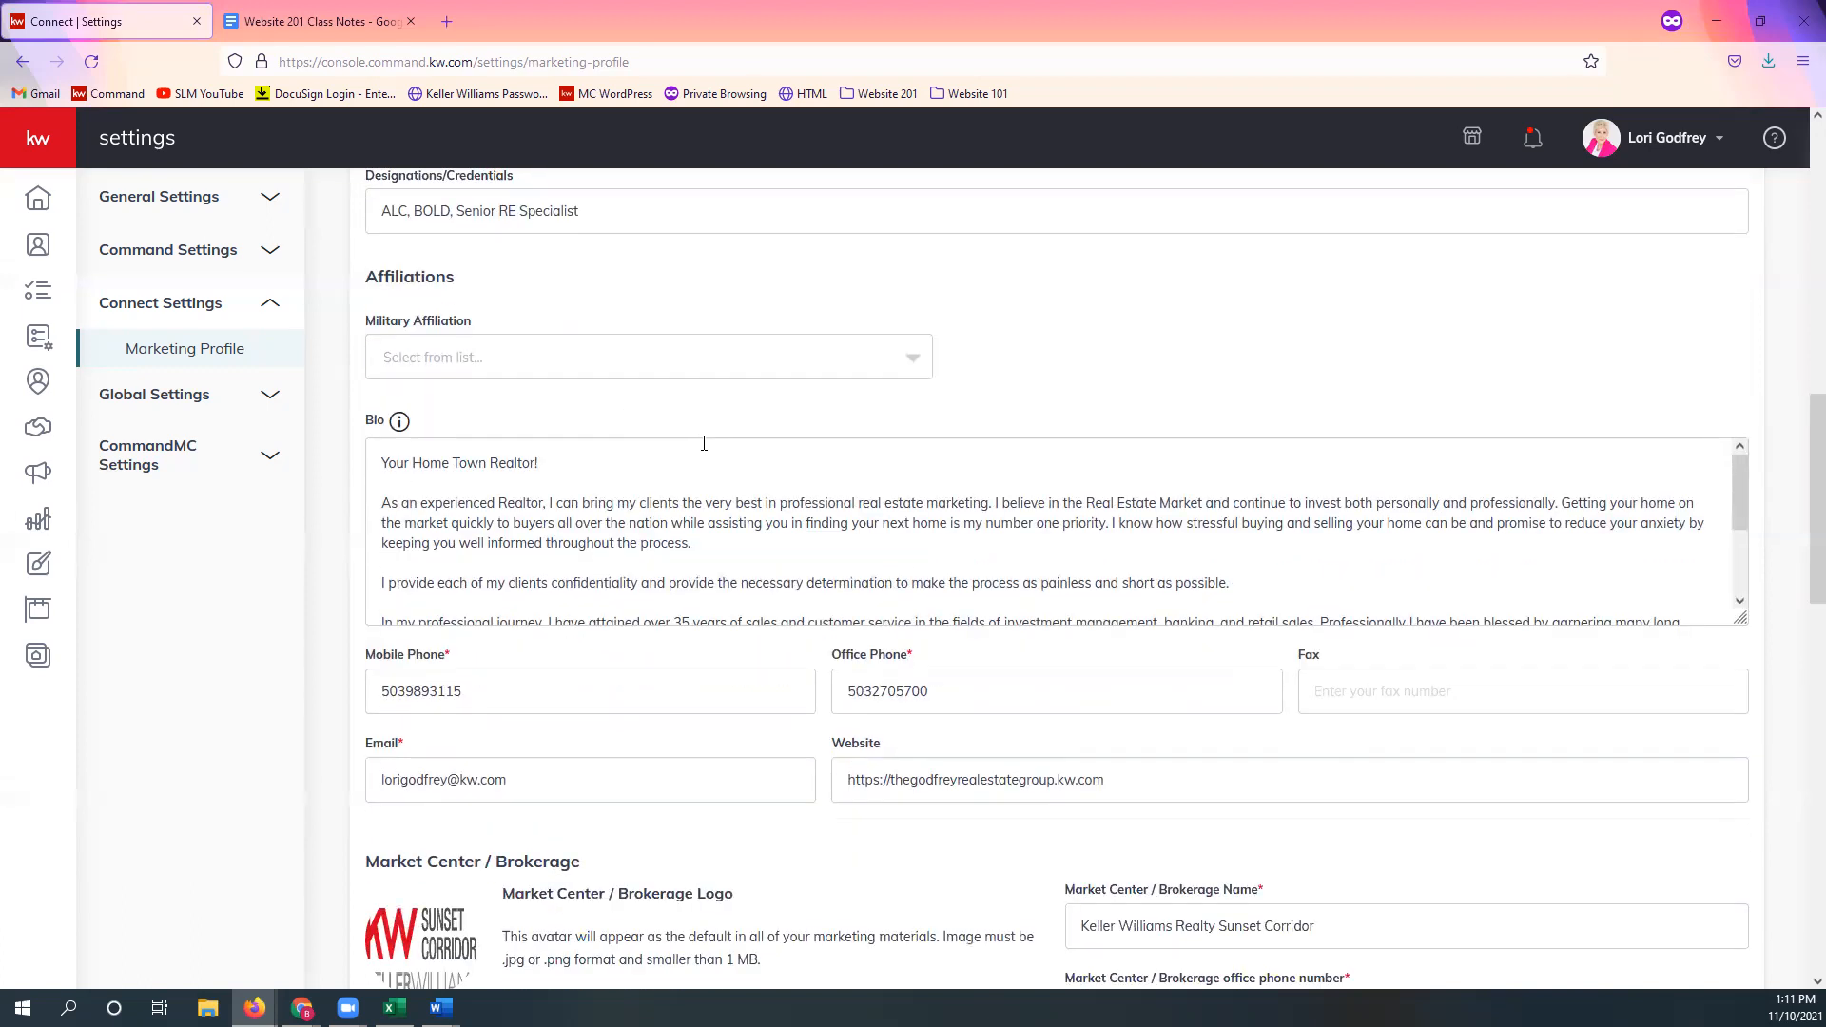
scroll(704, 443, down, 1)
scroll(1105, 396, down, 1)
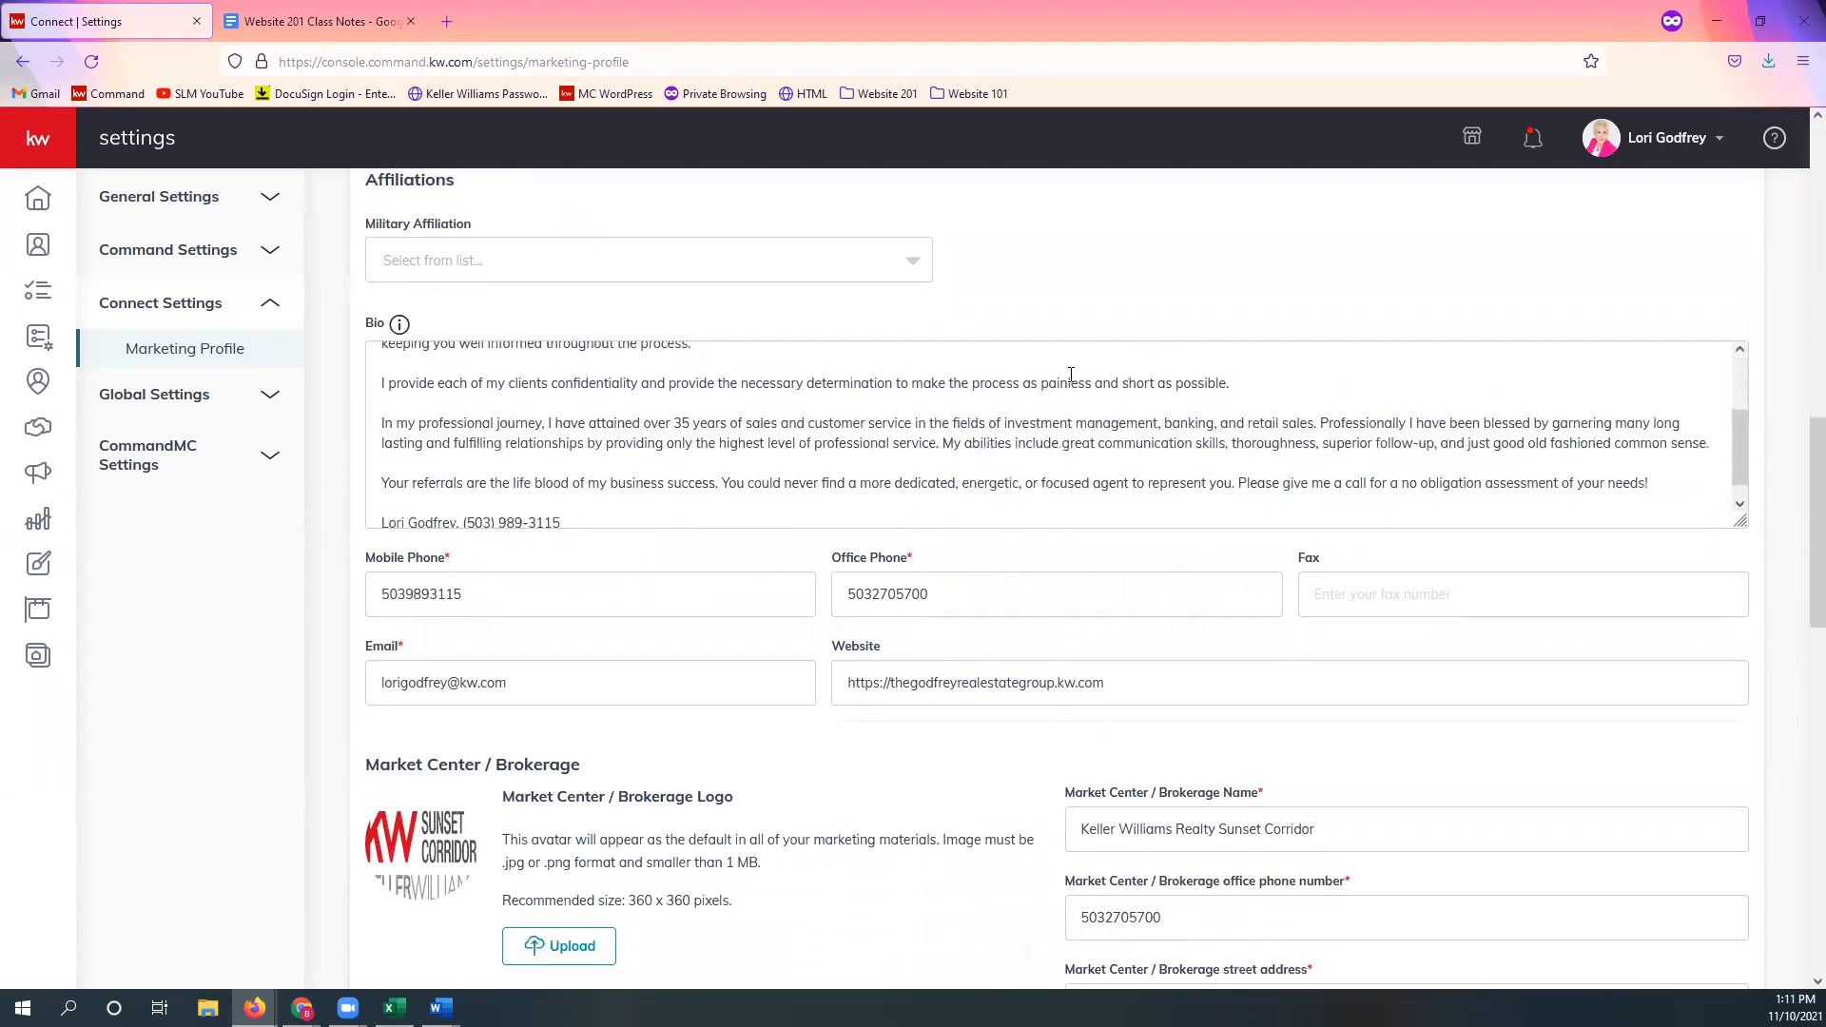
scroll(613, 439, up, 1)
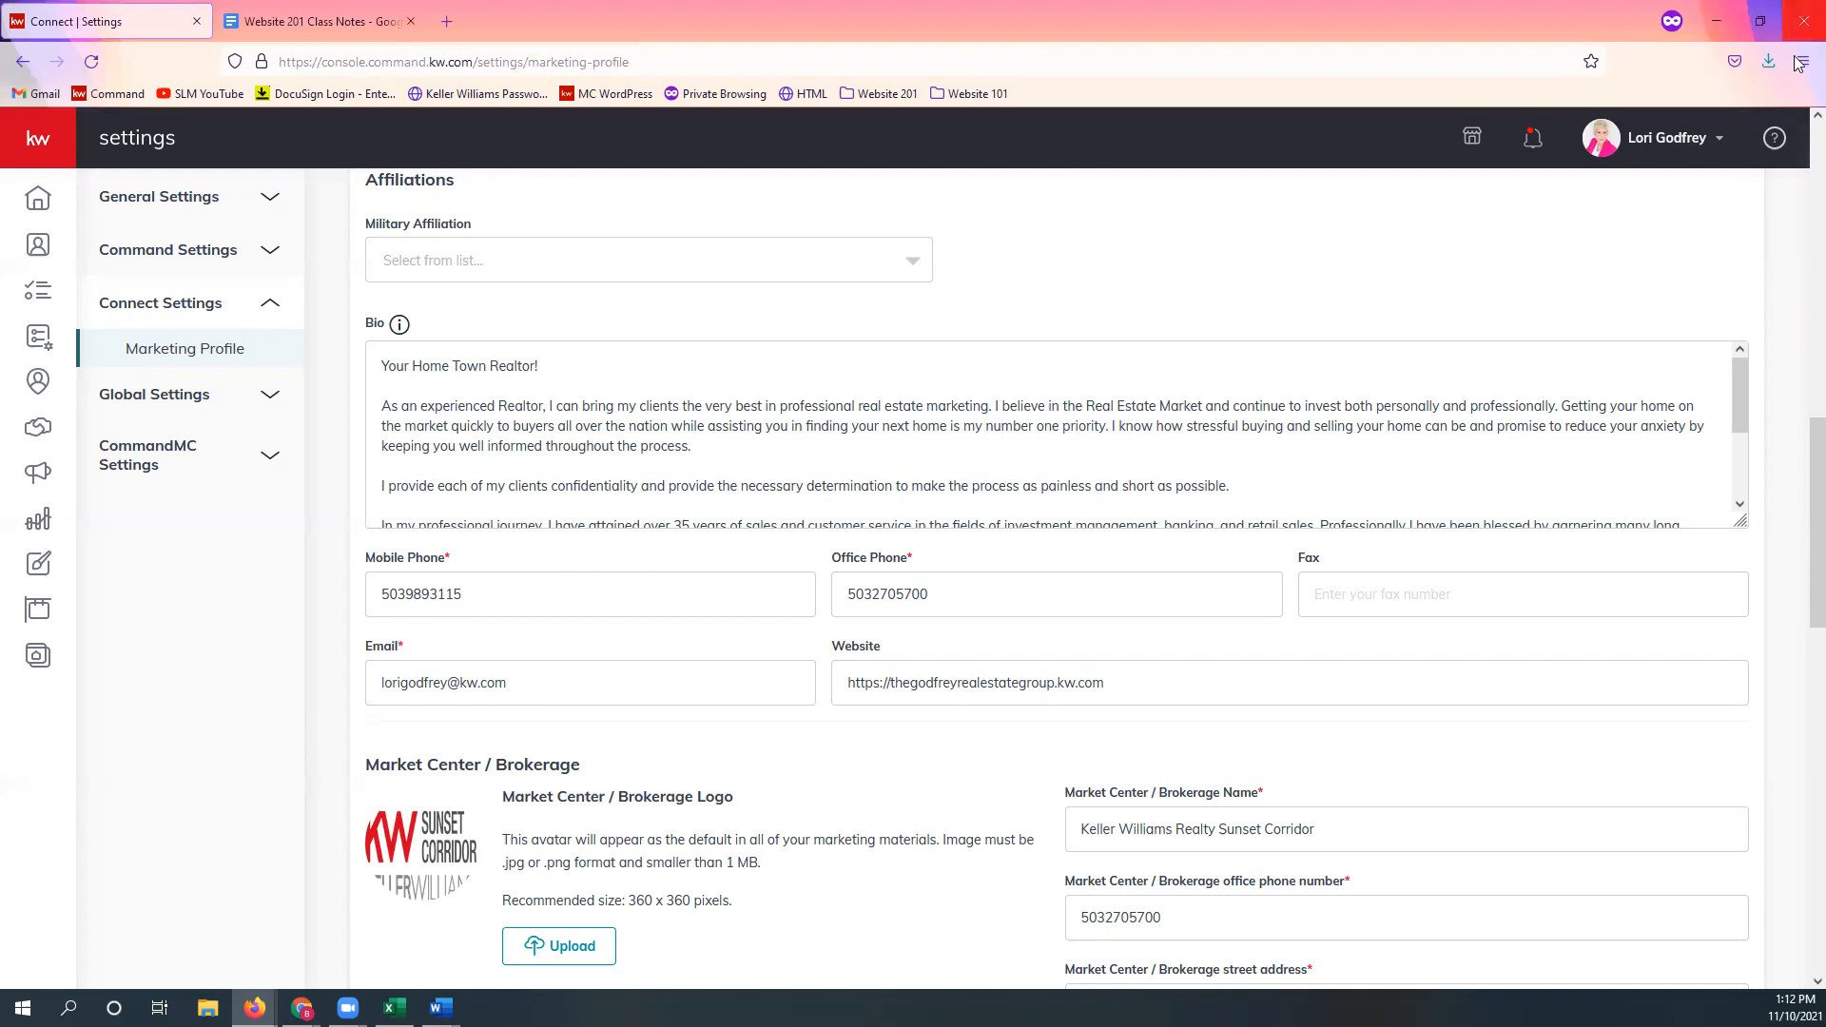
scroll(451, 634, down, 1)
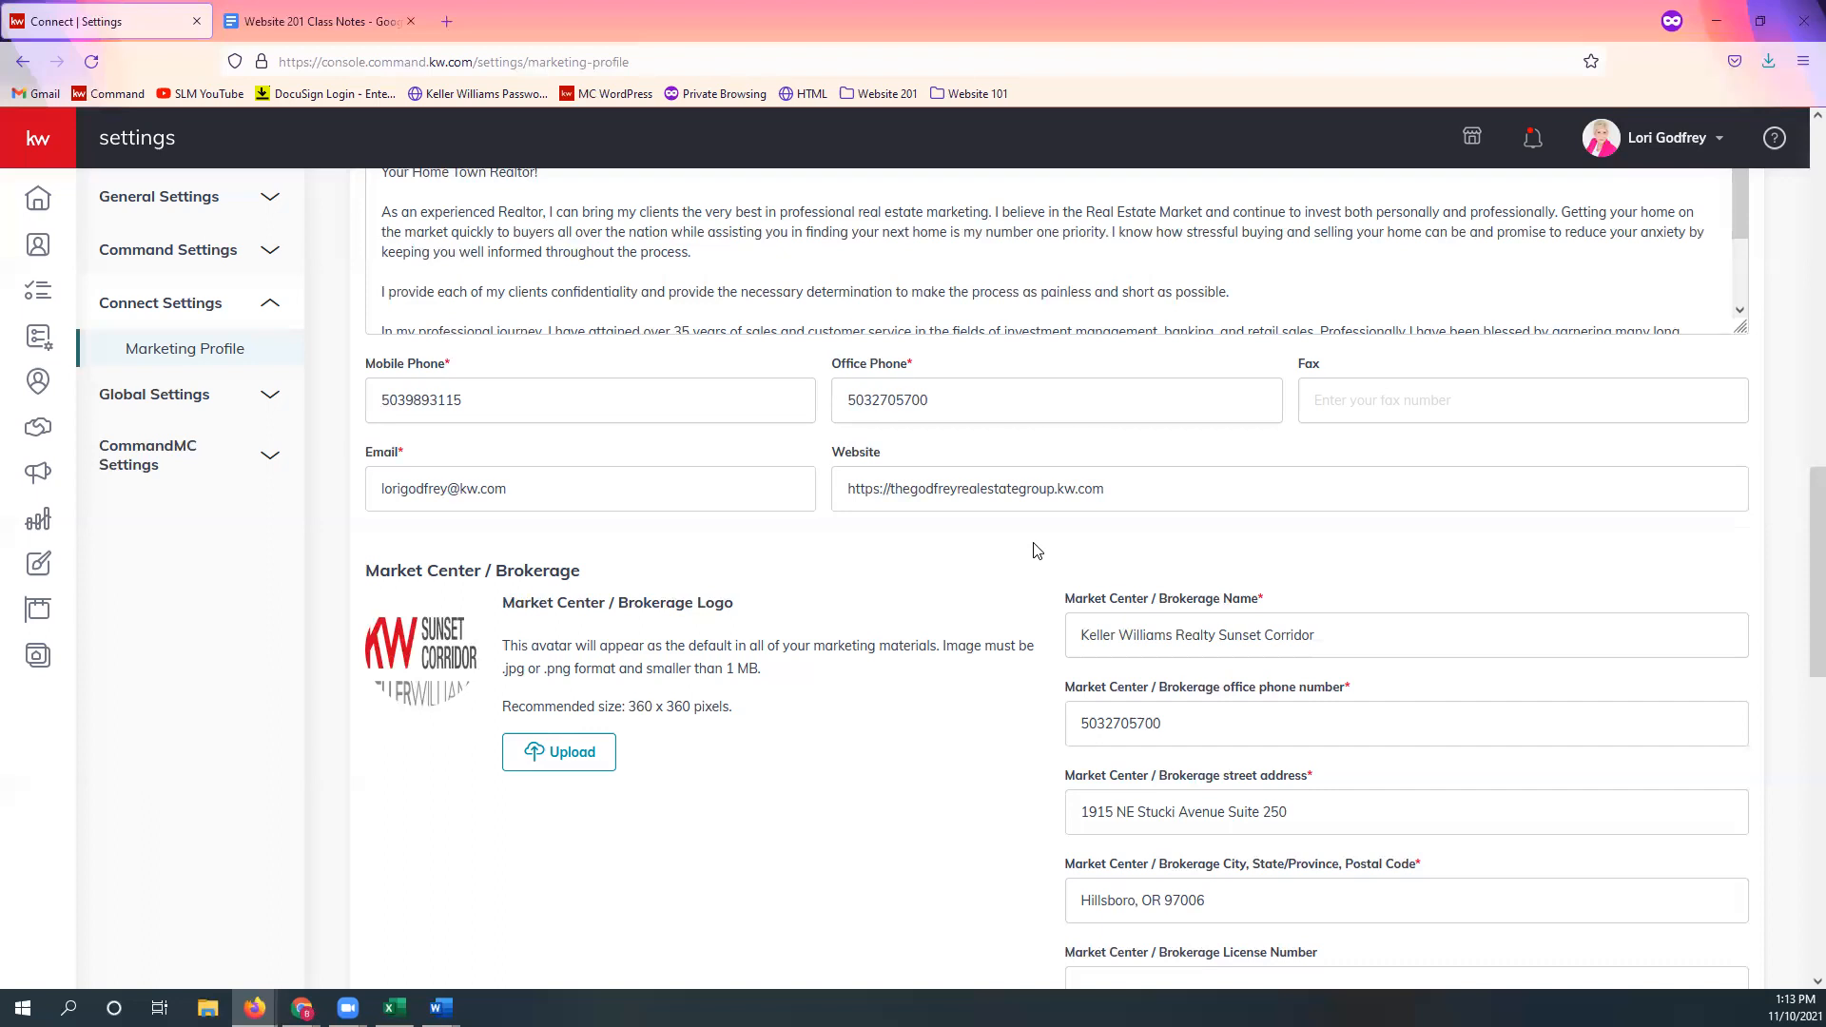
double_click(866, 489)
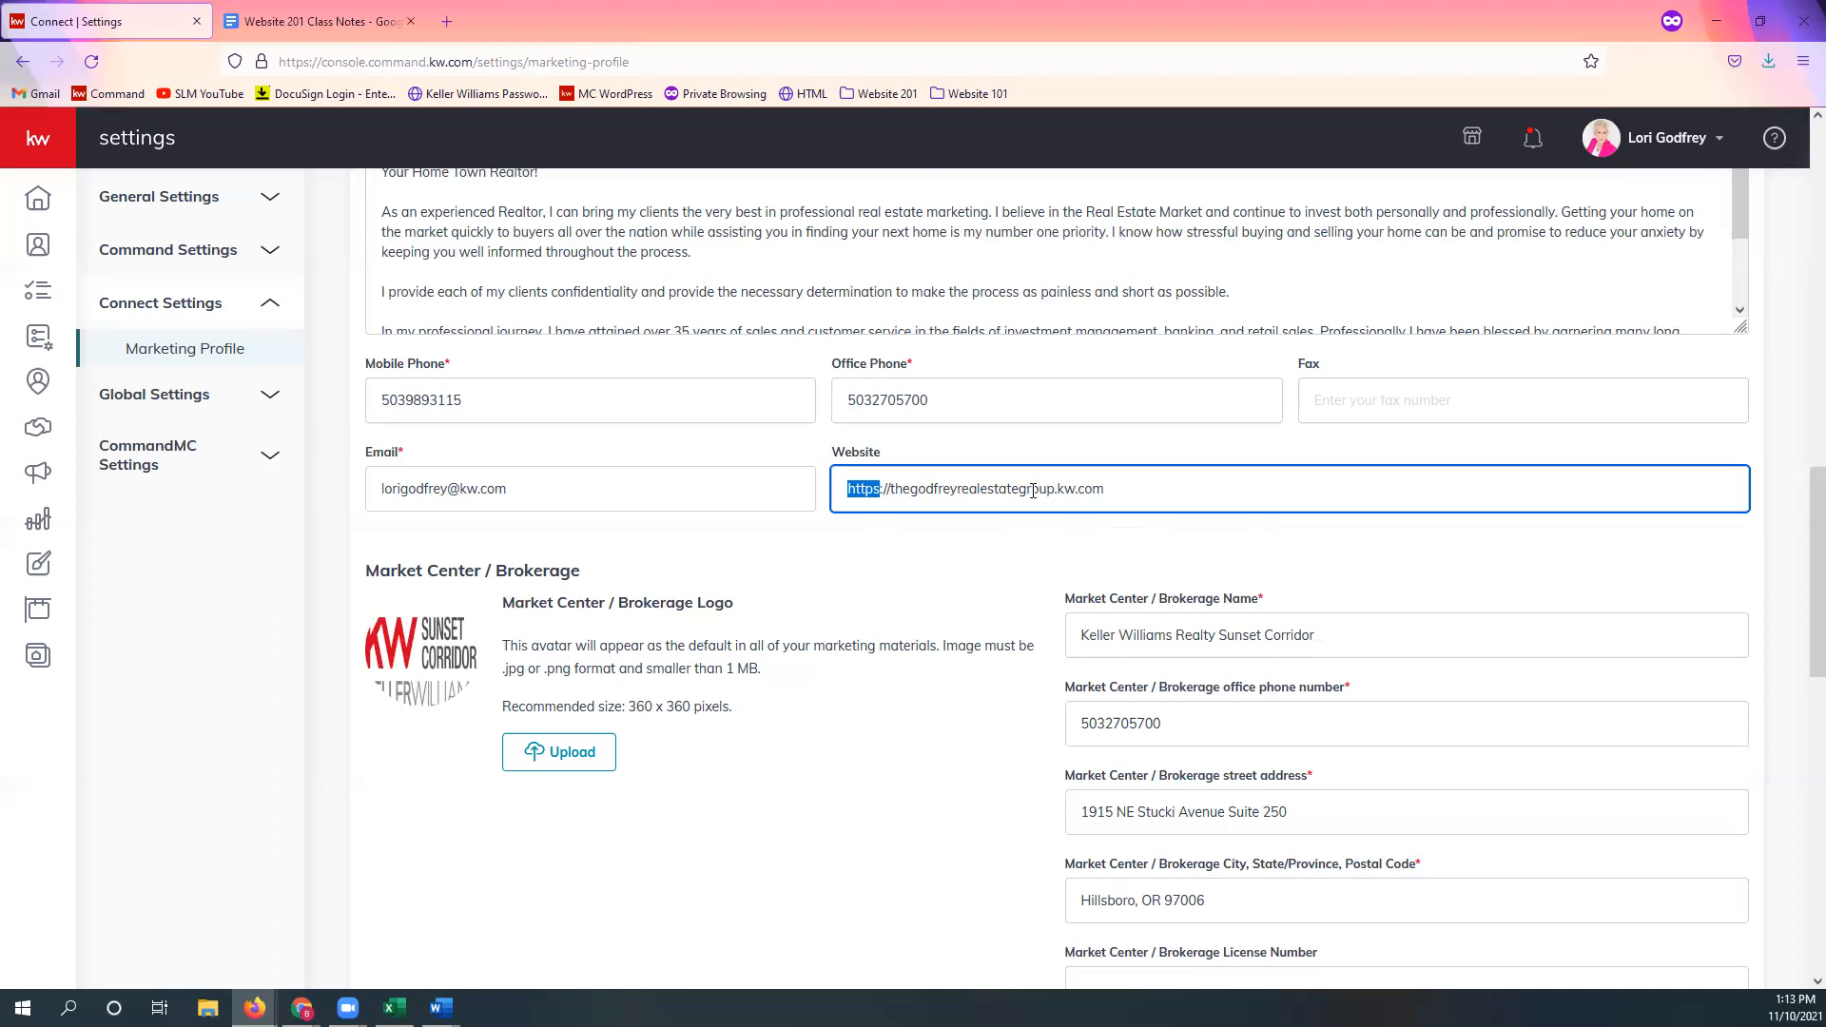
drag(1054, 489, 1182, 486)
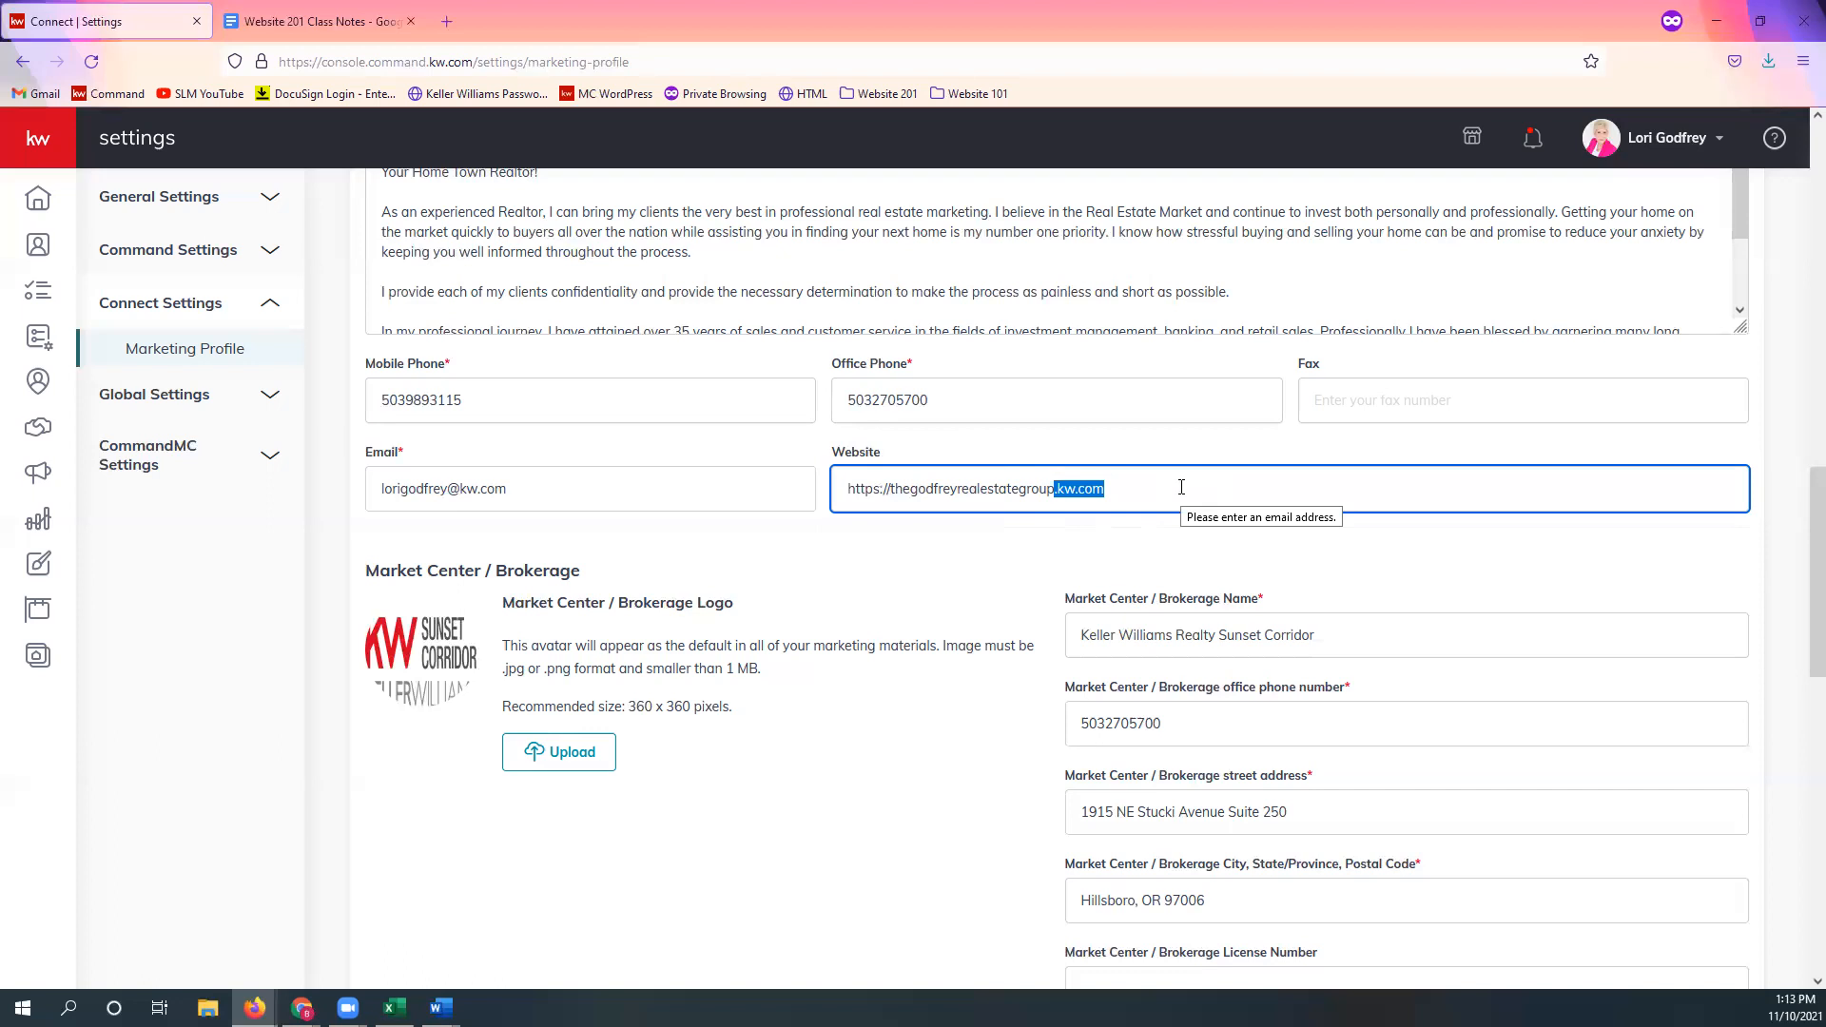
click(889, 489)
text(www.)
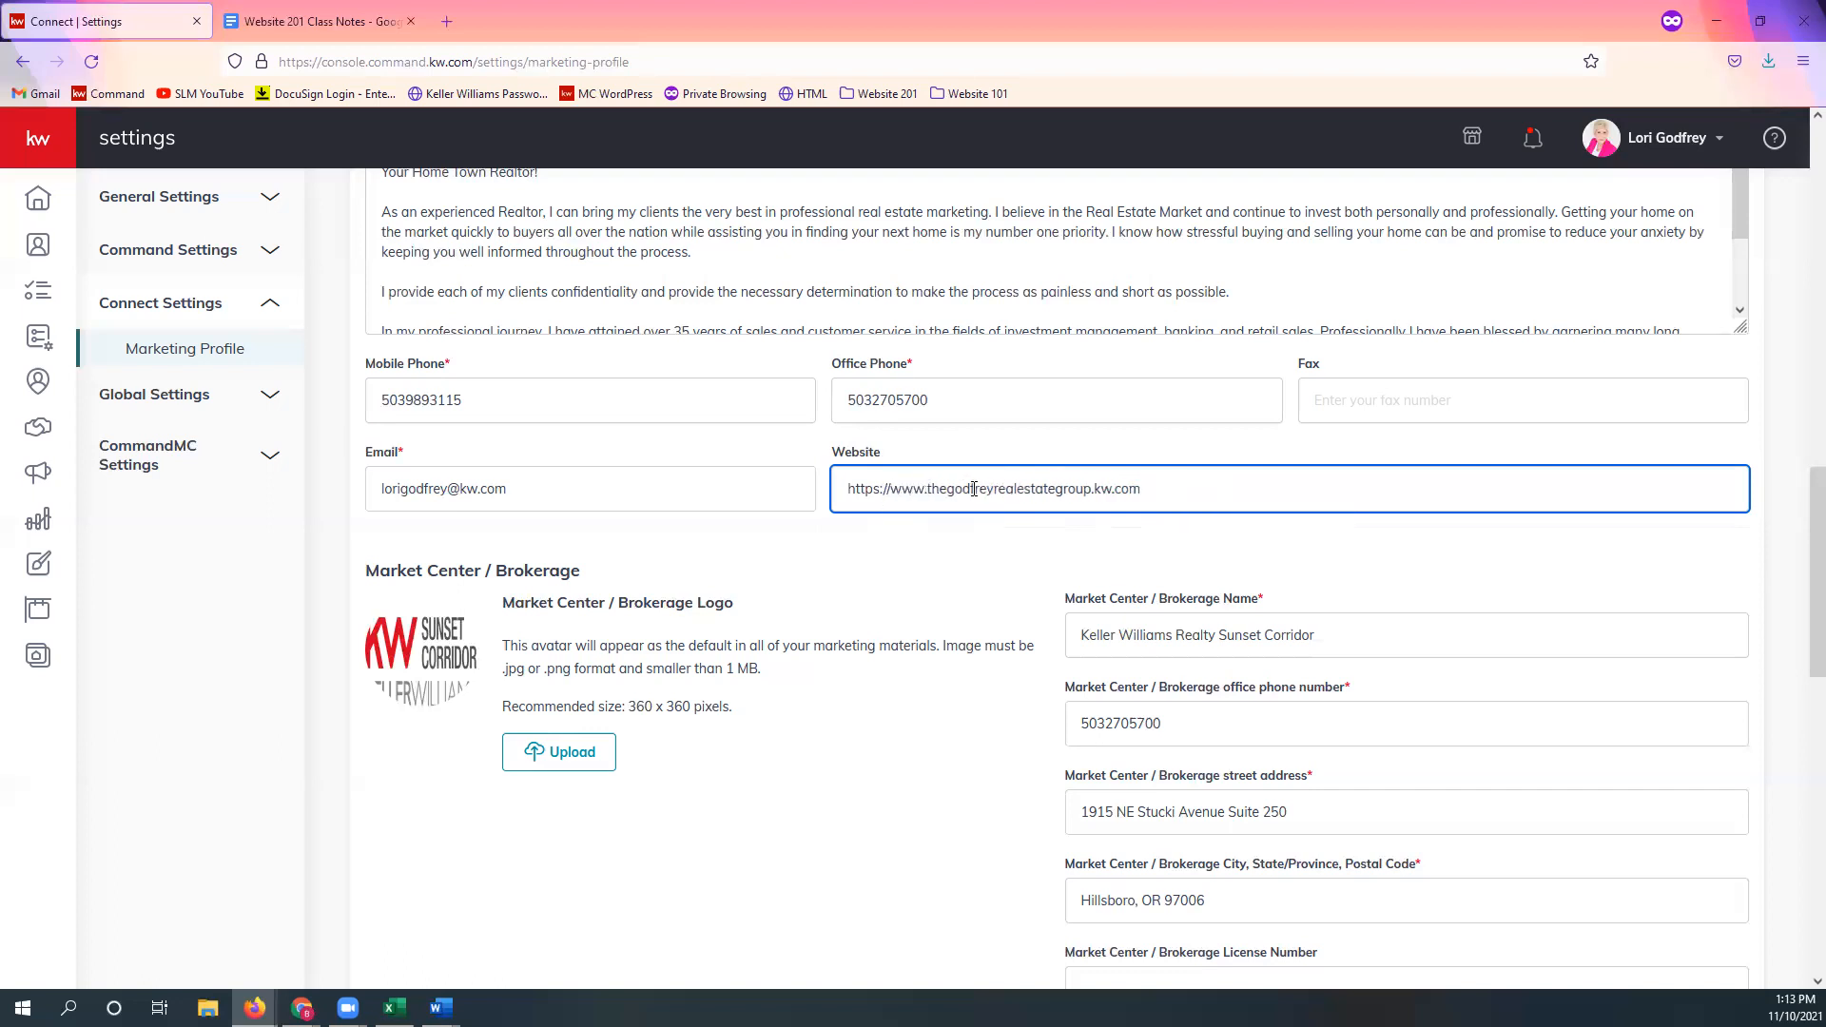
key(Left)
key(Left)
key(Left)
key(Left)
key(shift+Left)
key(shift+Left)
key(shift+Left)
key(shift+Left)
key(shift+Left)
key(shift+Left)
key(shift+Left)
key(shift+Left)
click(891, 489)
key(shift+Right)
key(shift+Right)
key(shift+Right)
key(shift+Right)
key(shift+End)
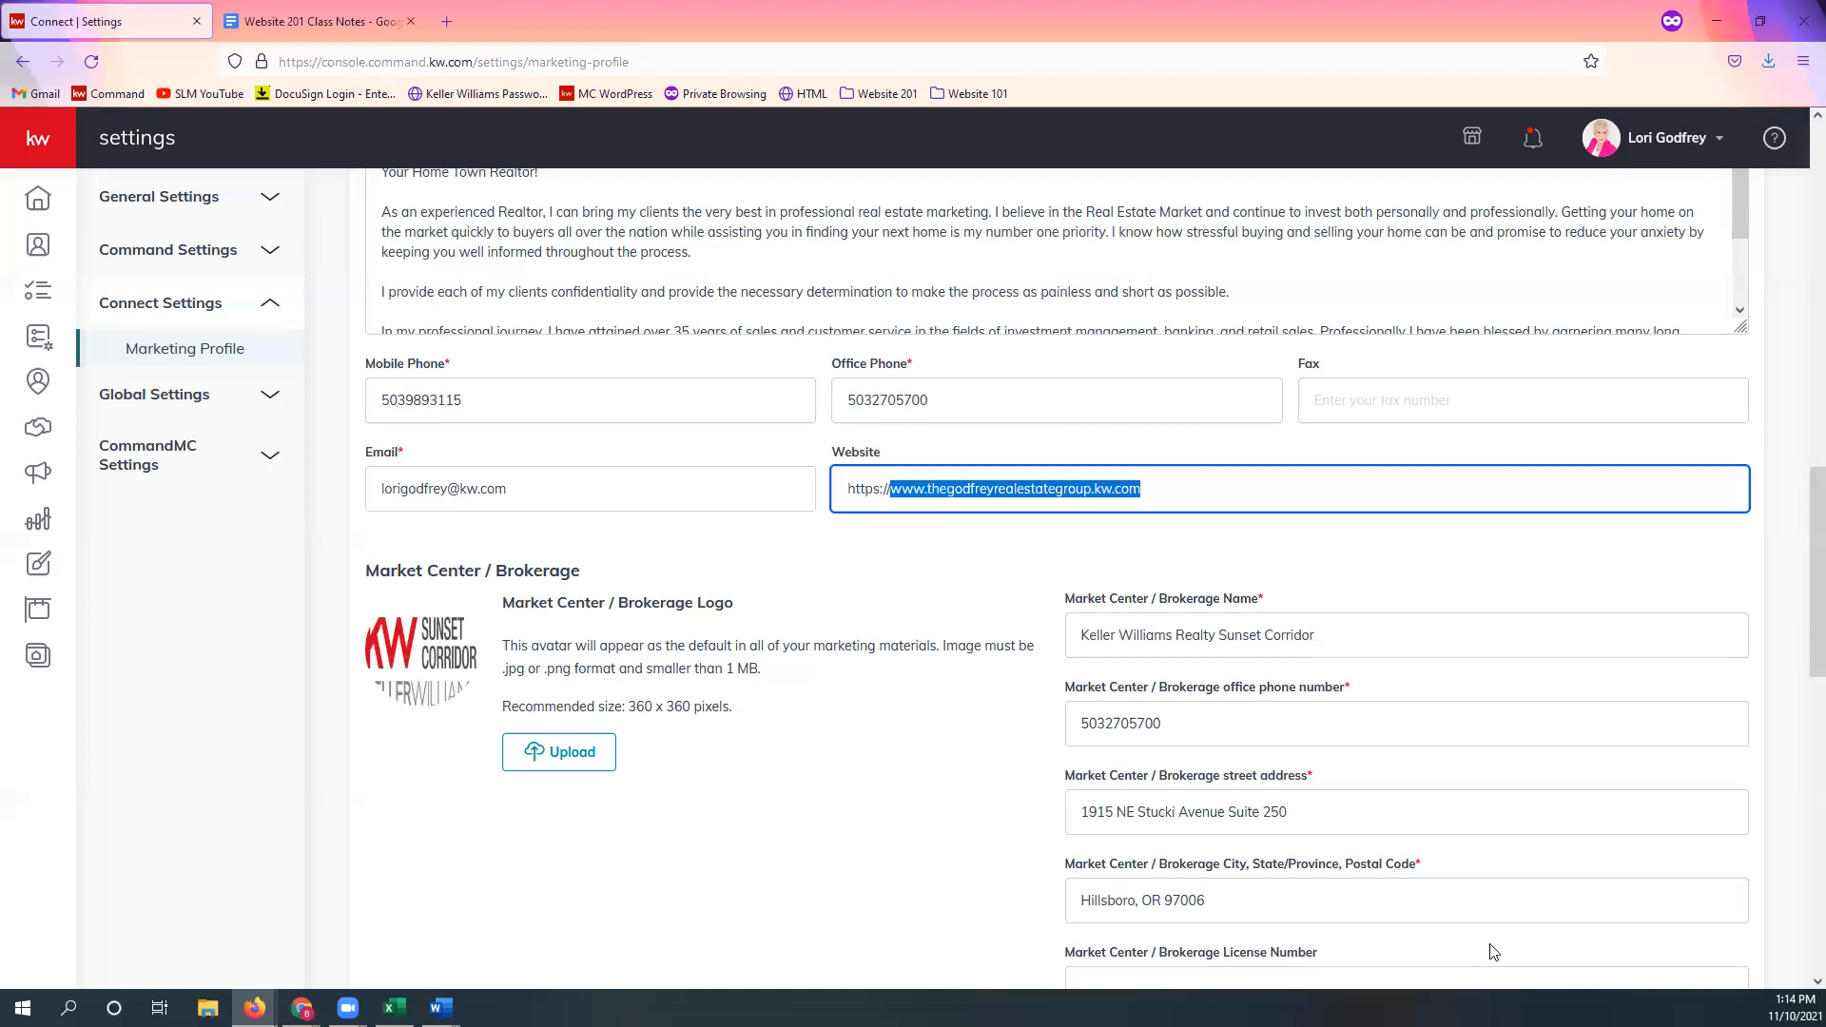
click(930, 488)
key(shift+Left)
key(shift+Left)
key(shift+Left)
key(shift+Left)
key(shift+Left)
key(BackSpace)
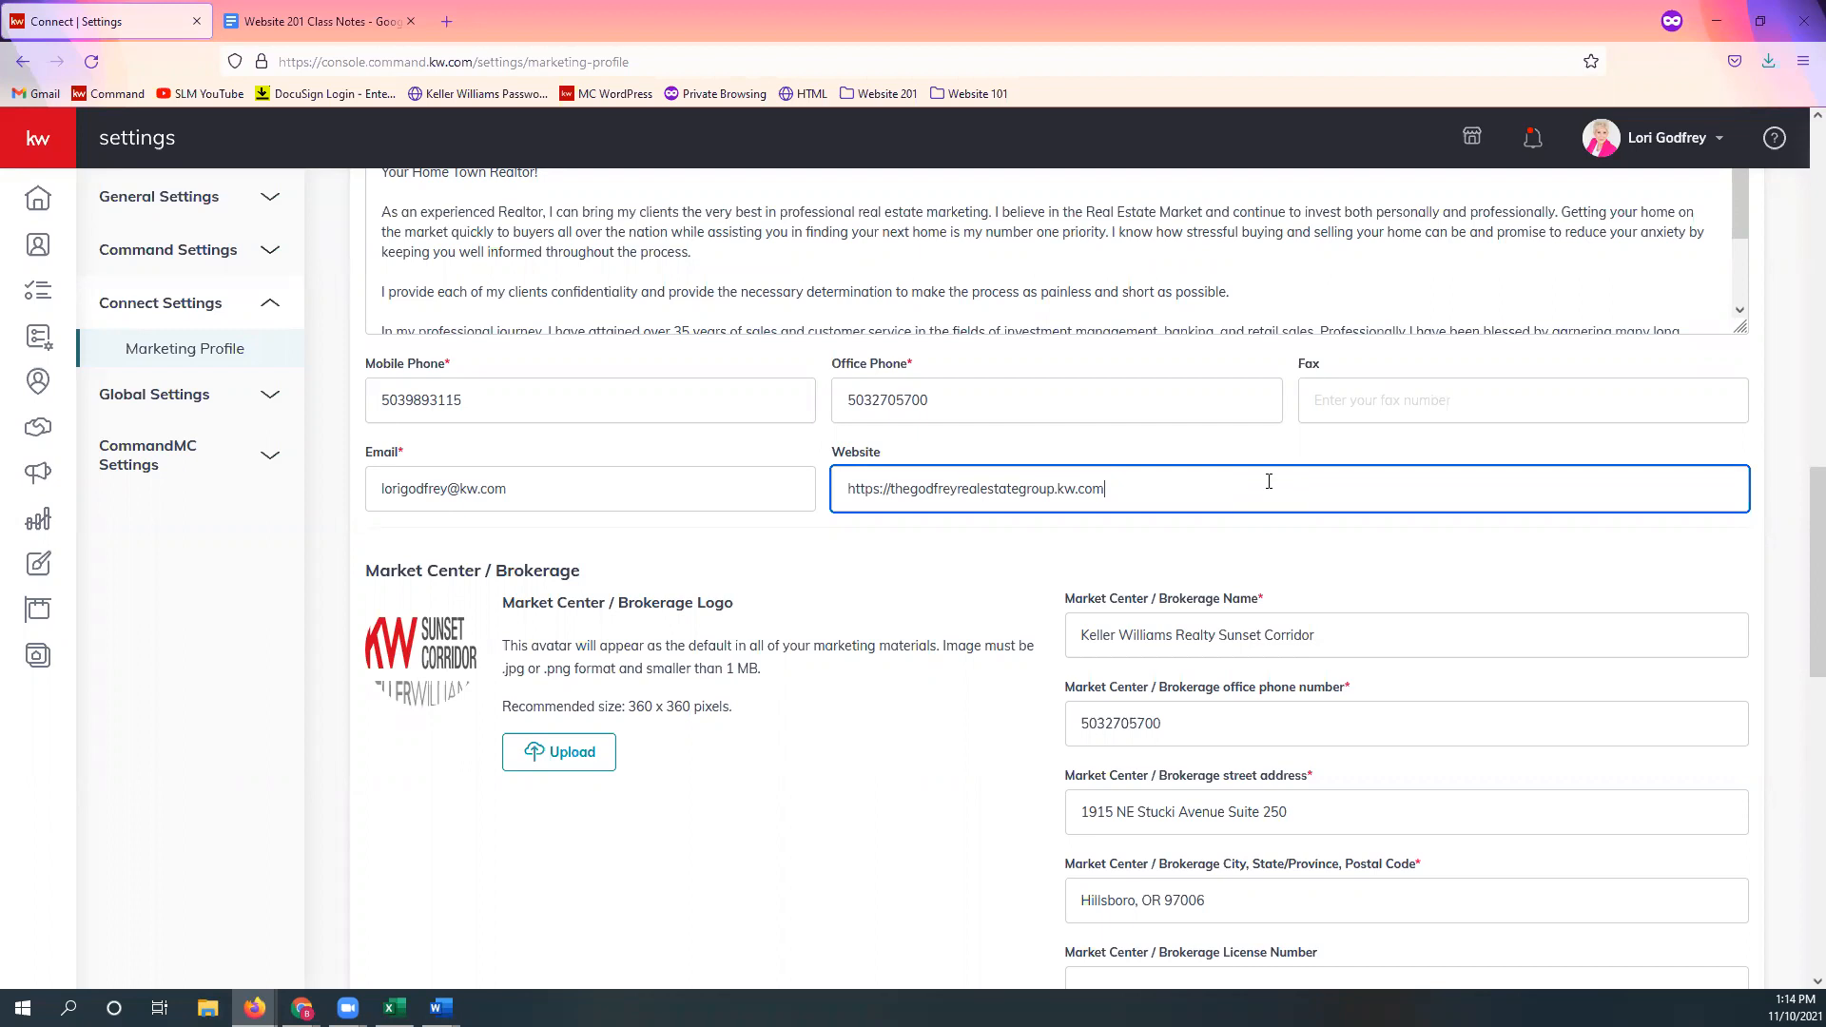
click(1390, 574)
scroll(1387, 561, down, 1)
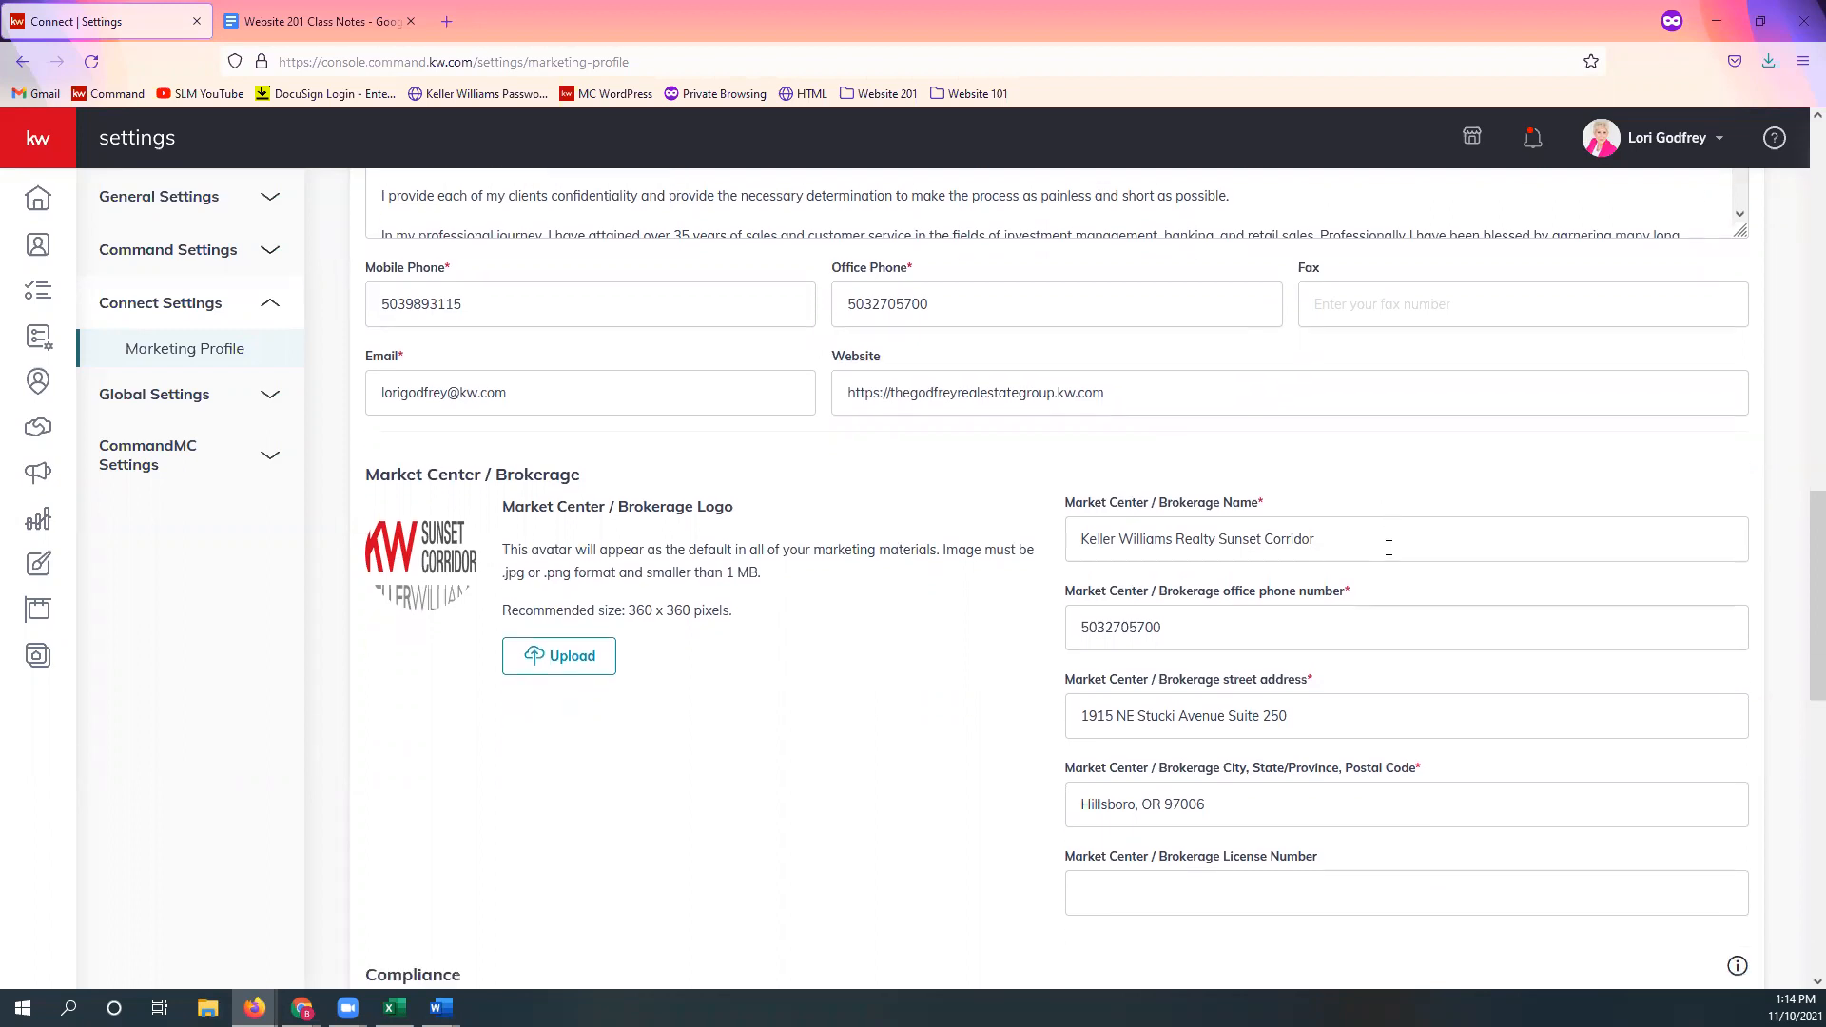
scroll(1409, 540, down, 2)
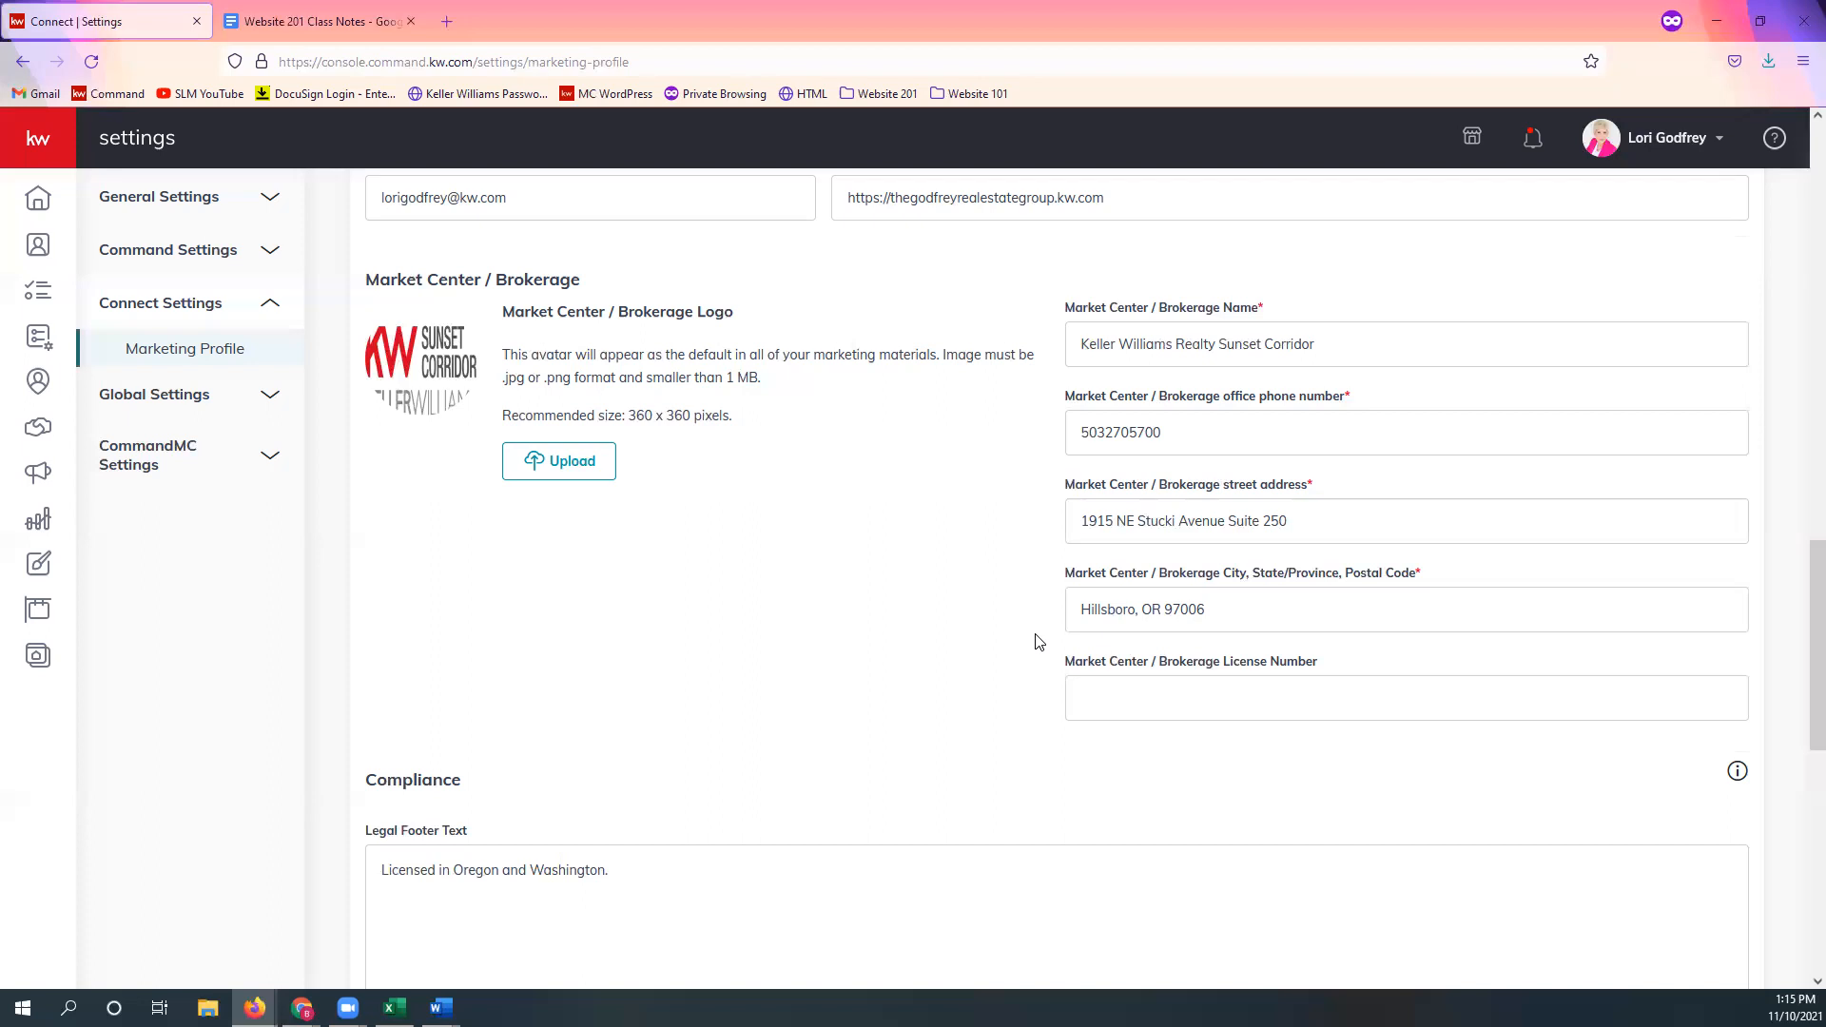
scroll(1404, 745, down, 5)
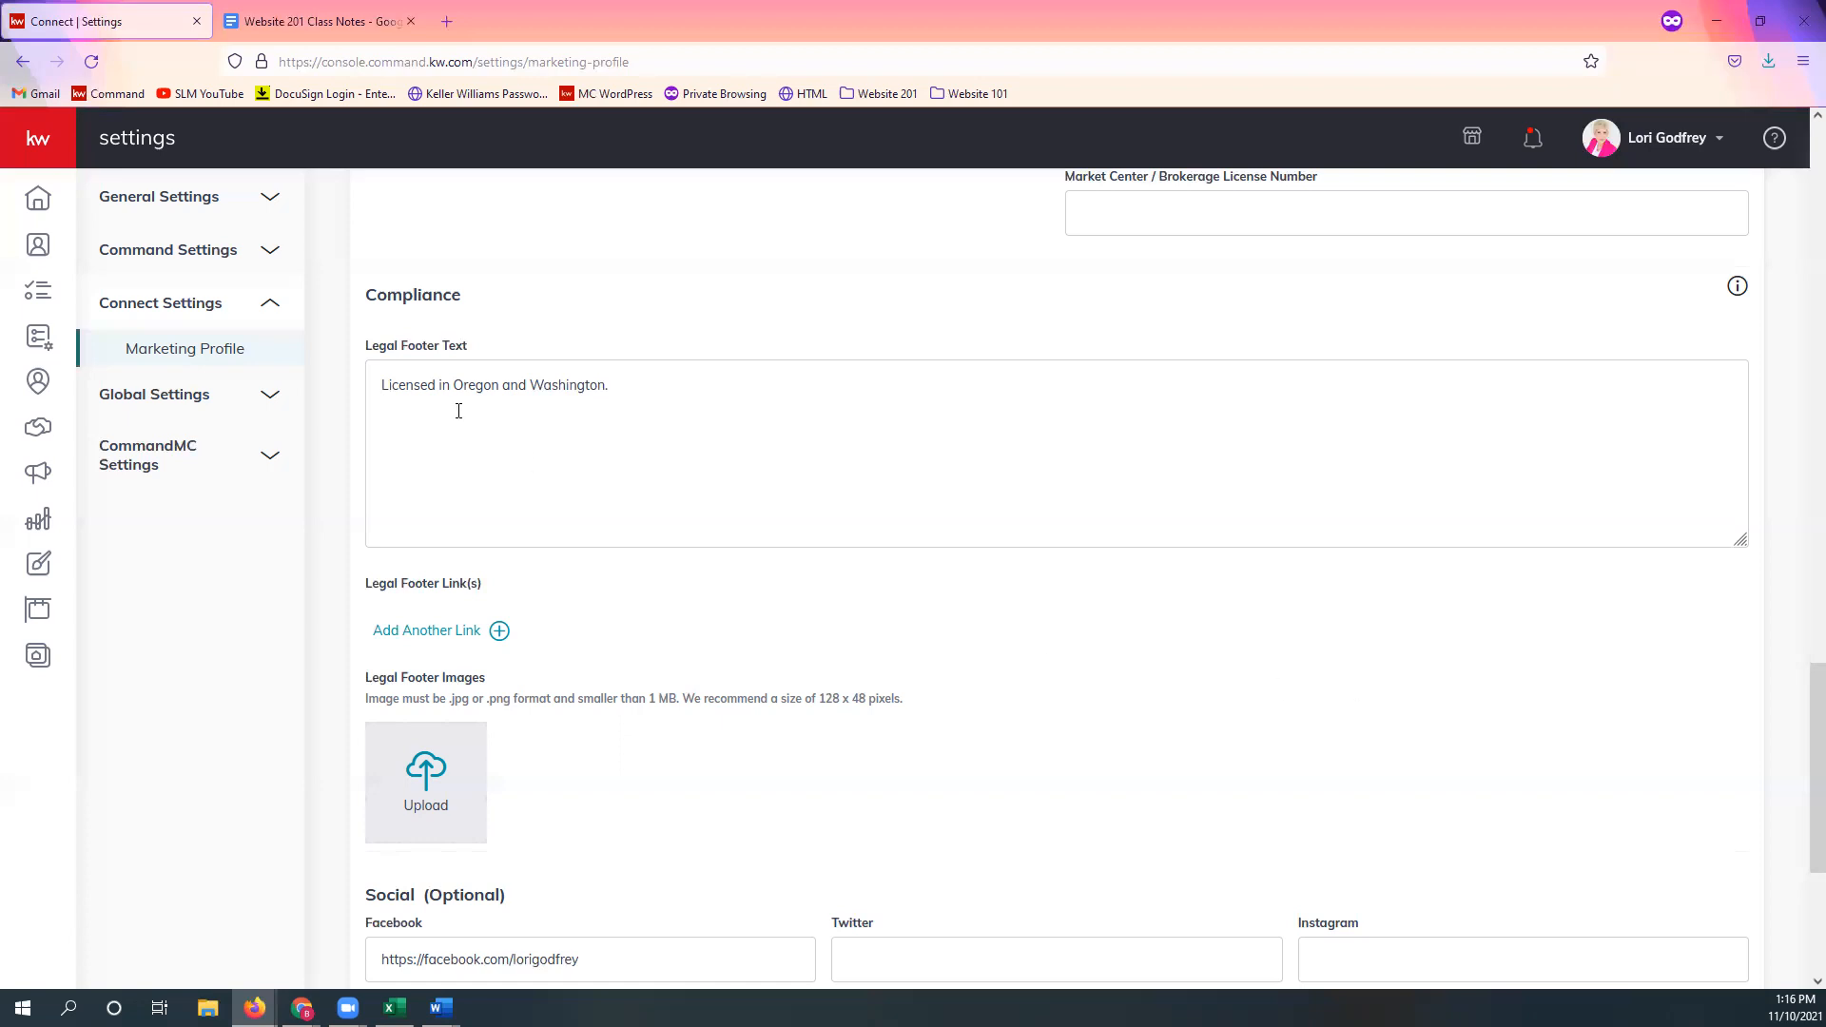
drag(383, 395, 746, 395)
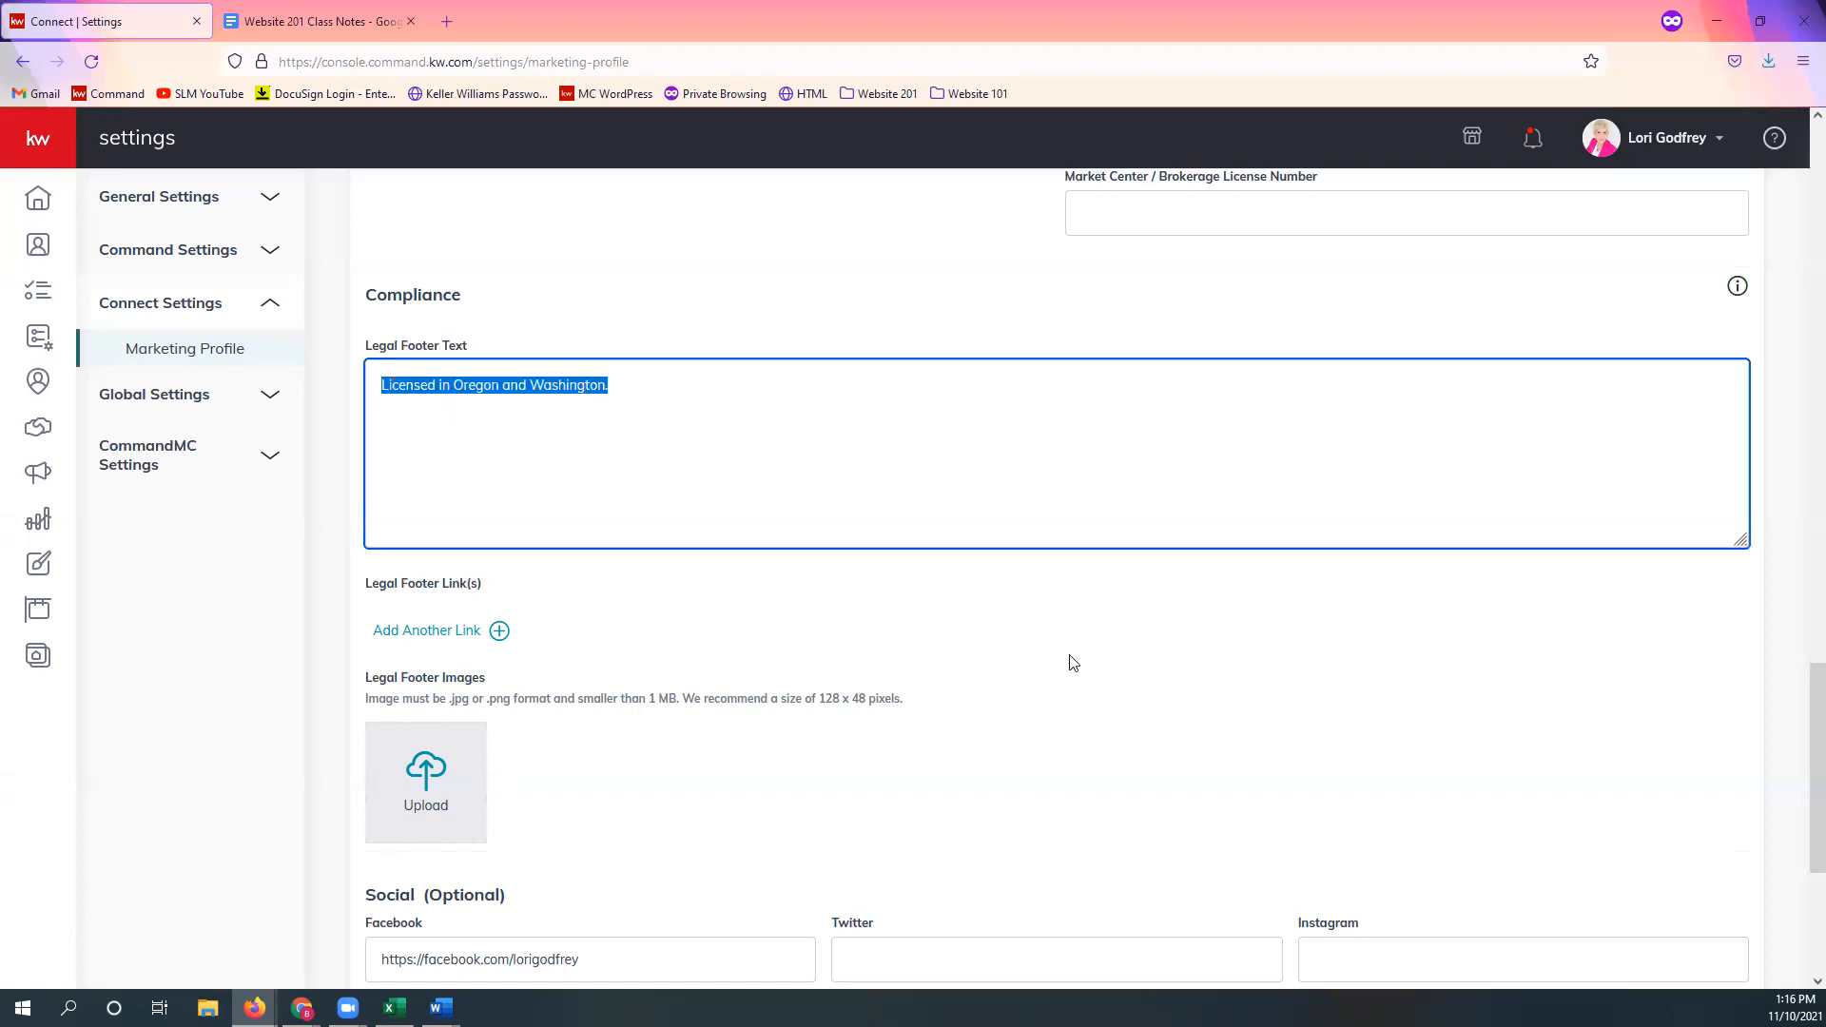
click(1067, 494)
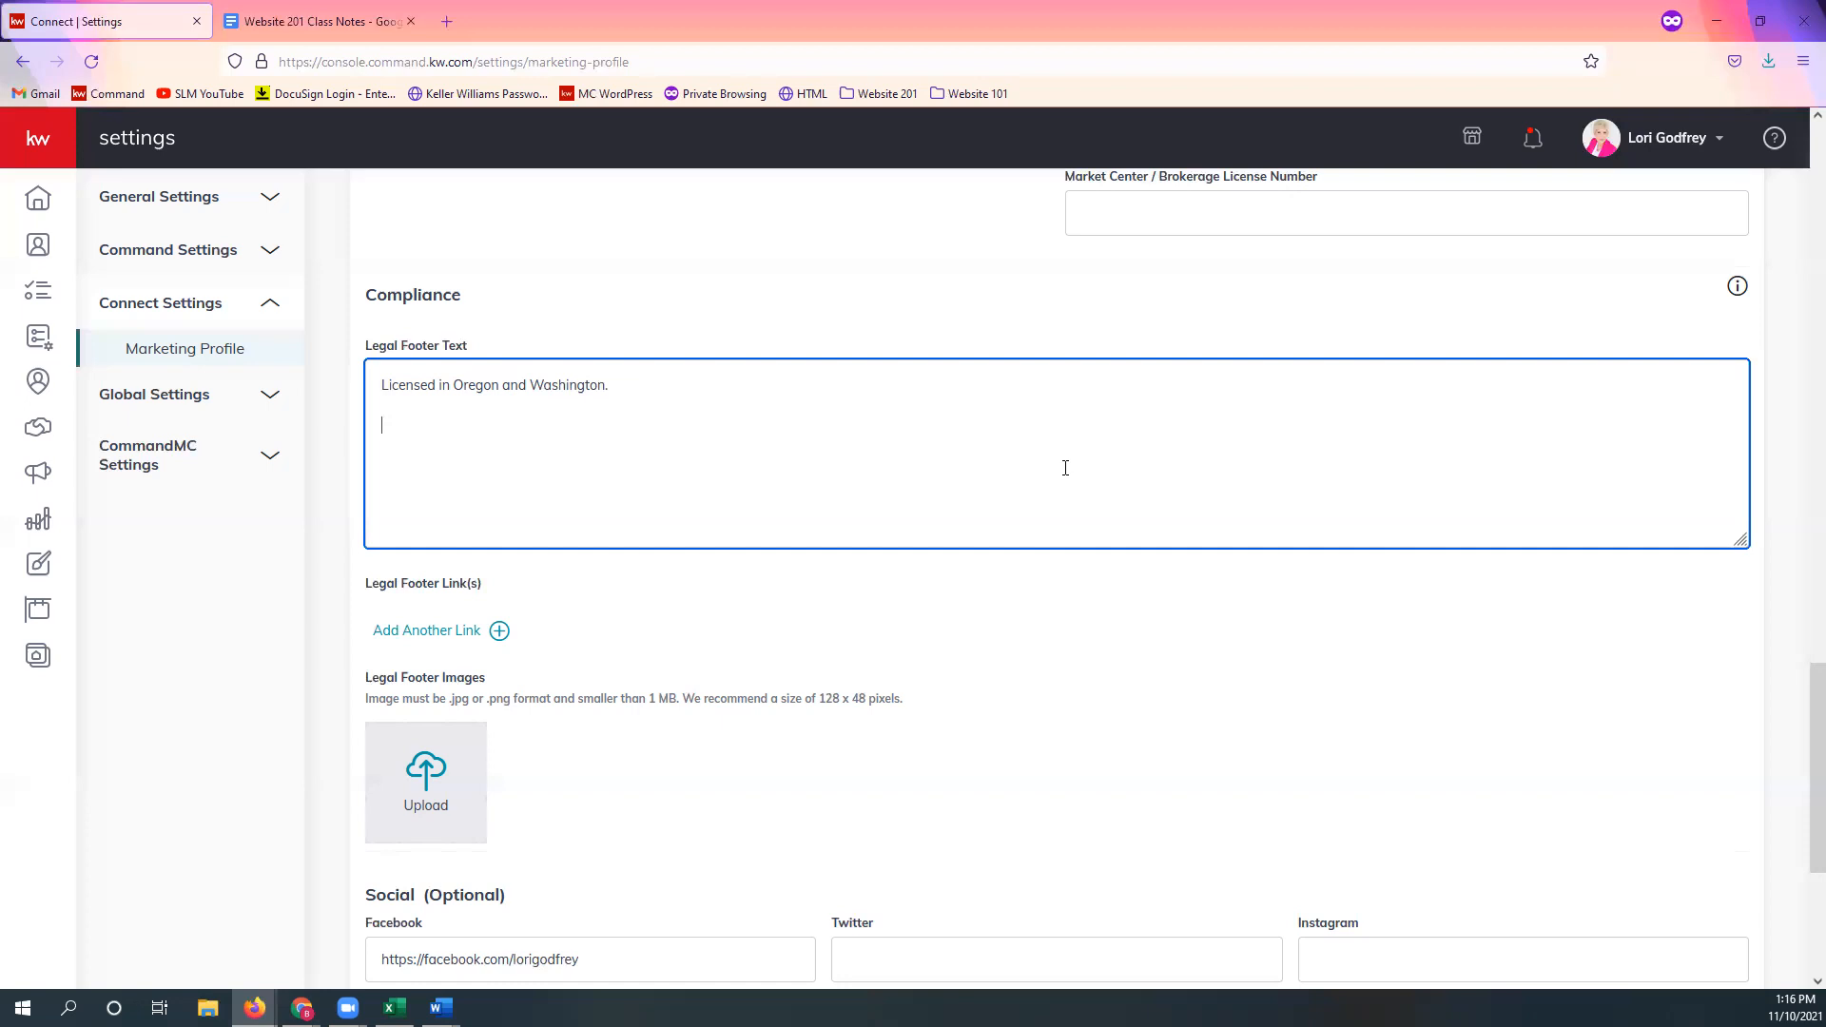
scroll(424, 481, down, 2)
click(419, 442)
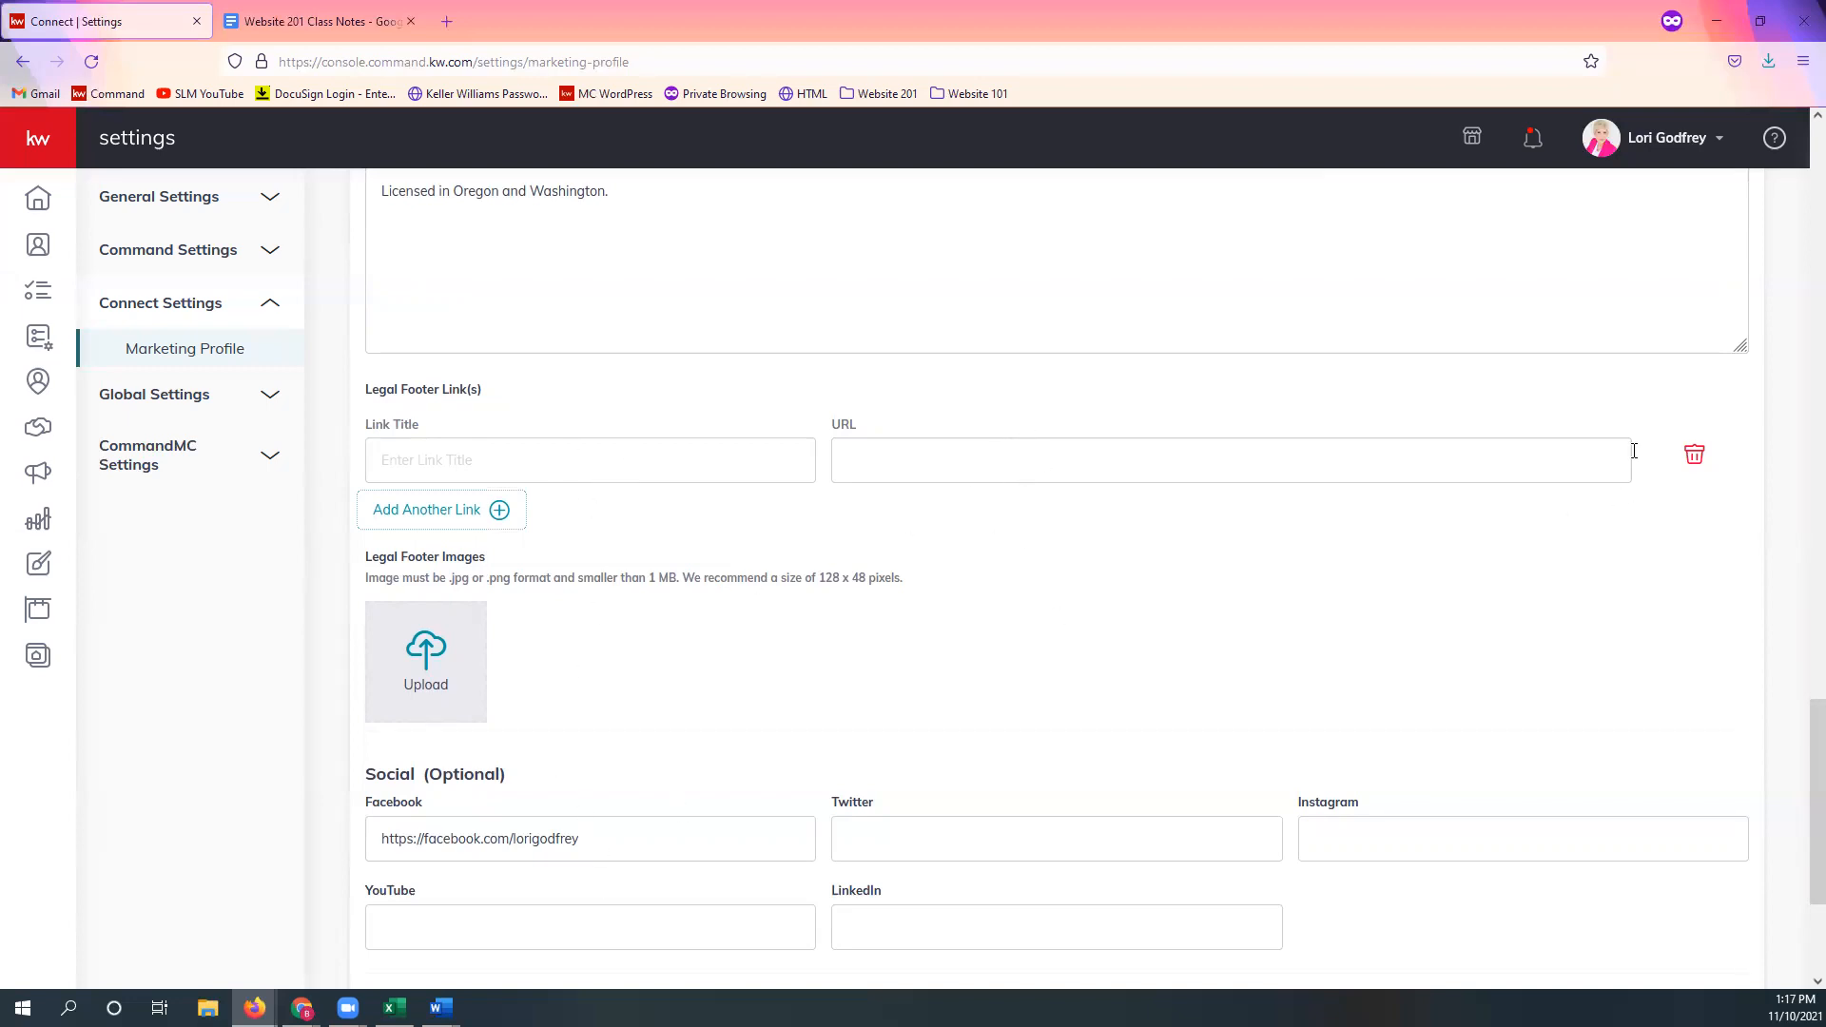
click(1702, 456)
scroll(660, 571, down, 2)
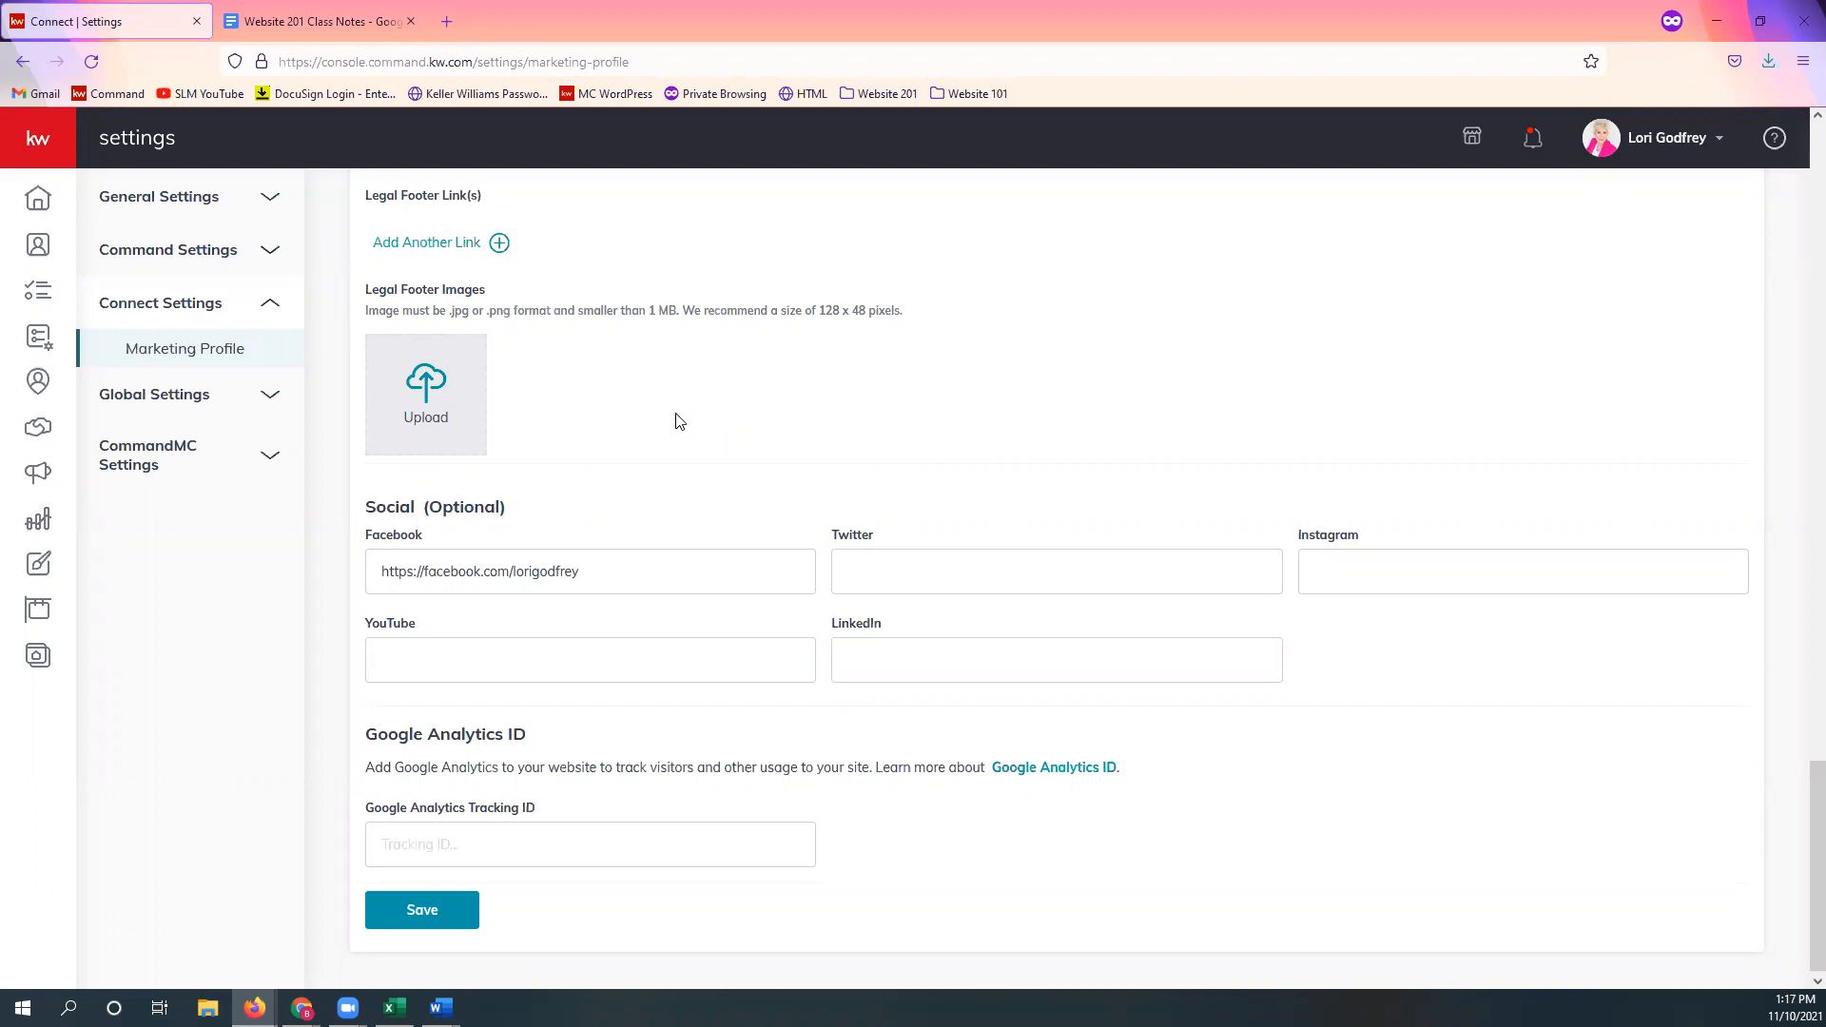
Step: Review the Facebook profile address, then save the Marketing Profile settings
scroll(694, 457, down, 1)
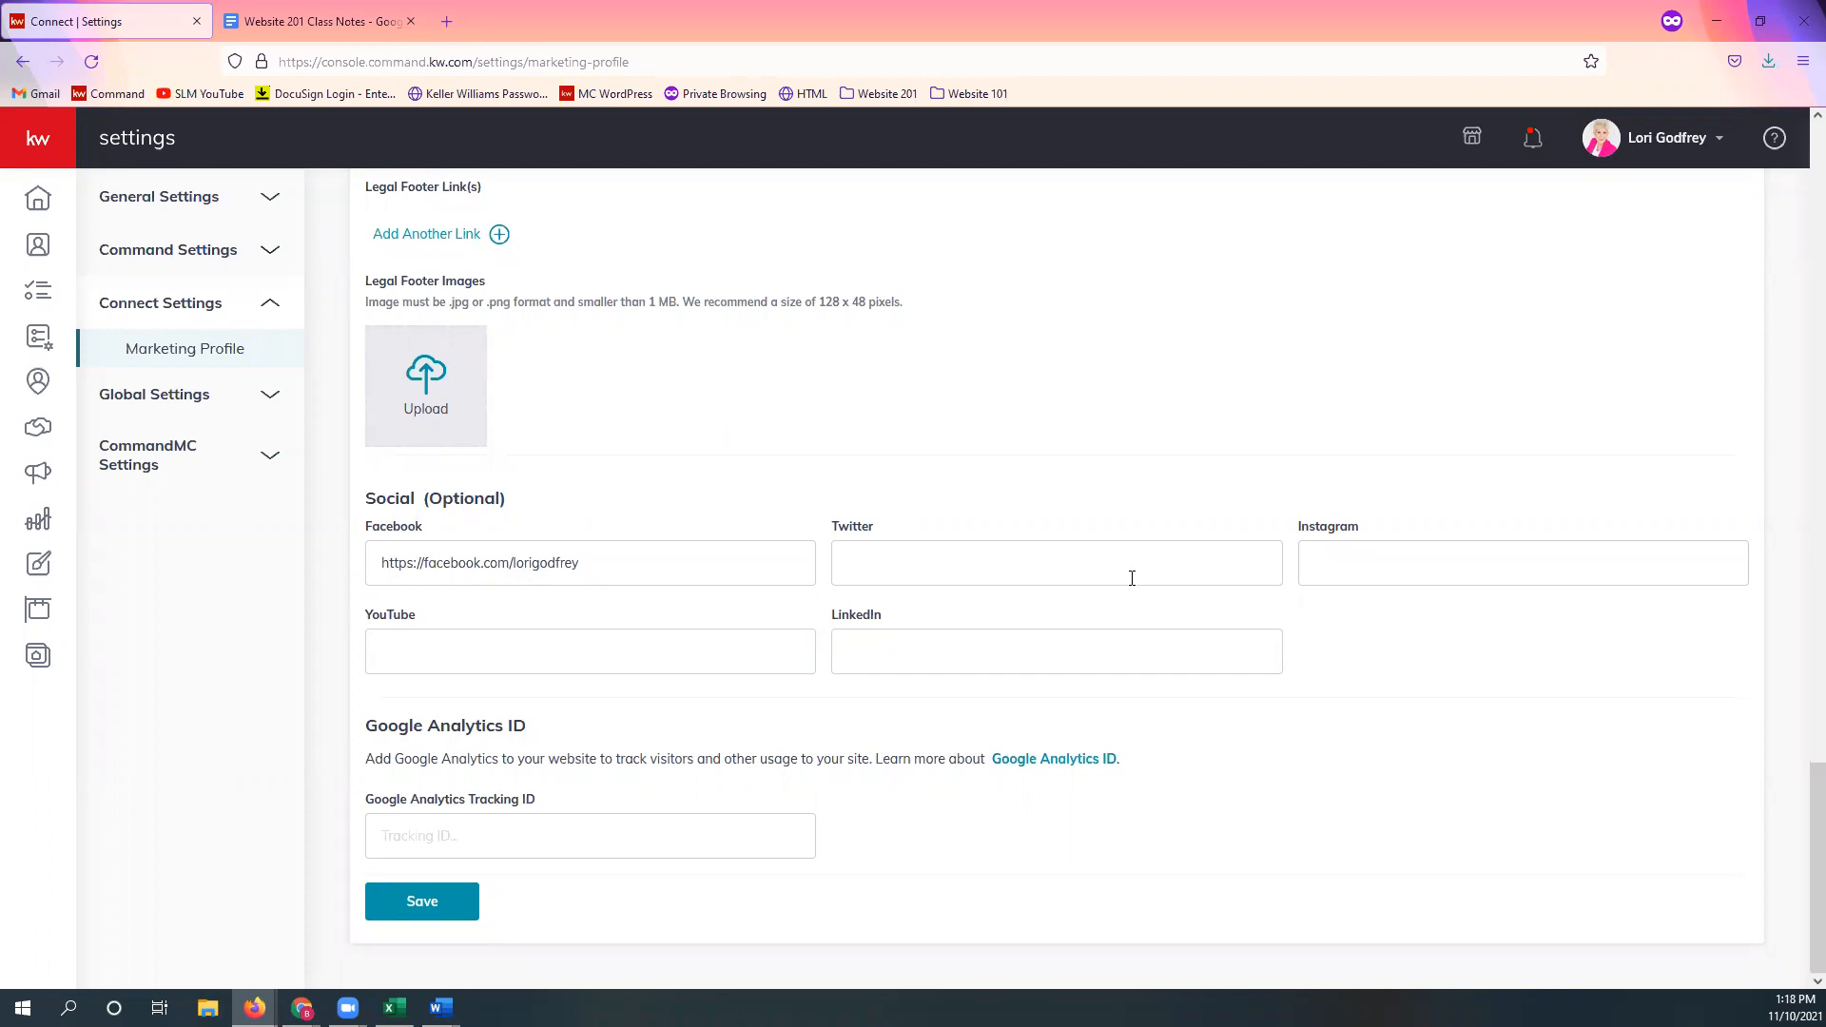
triple_click(644, 568)
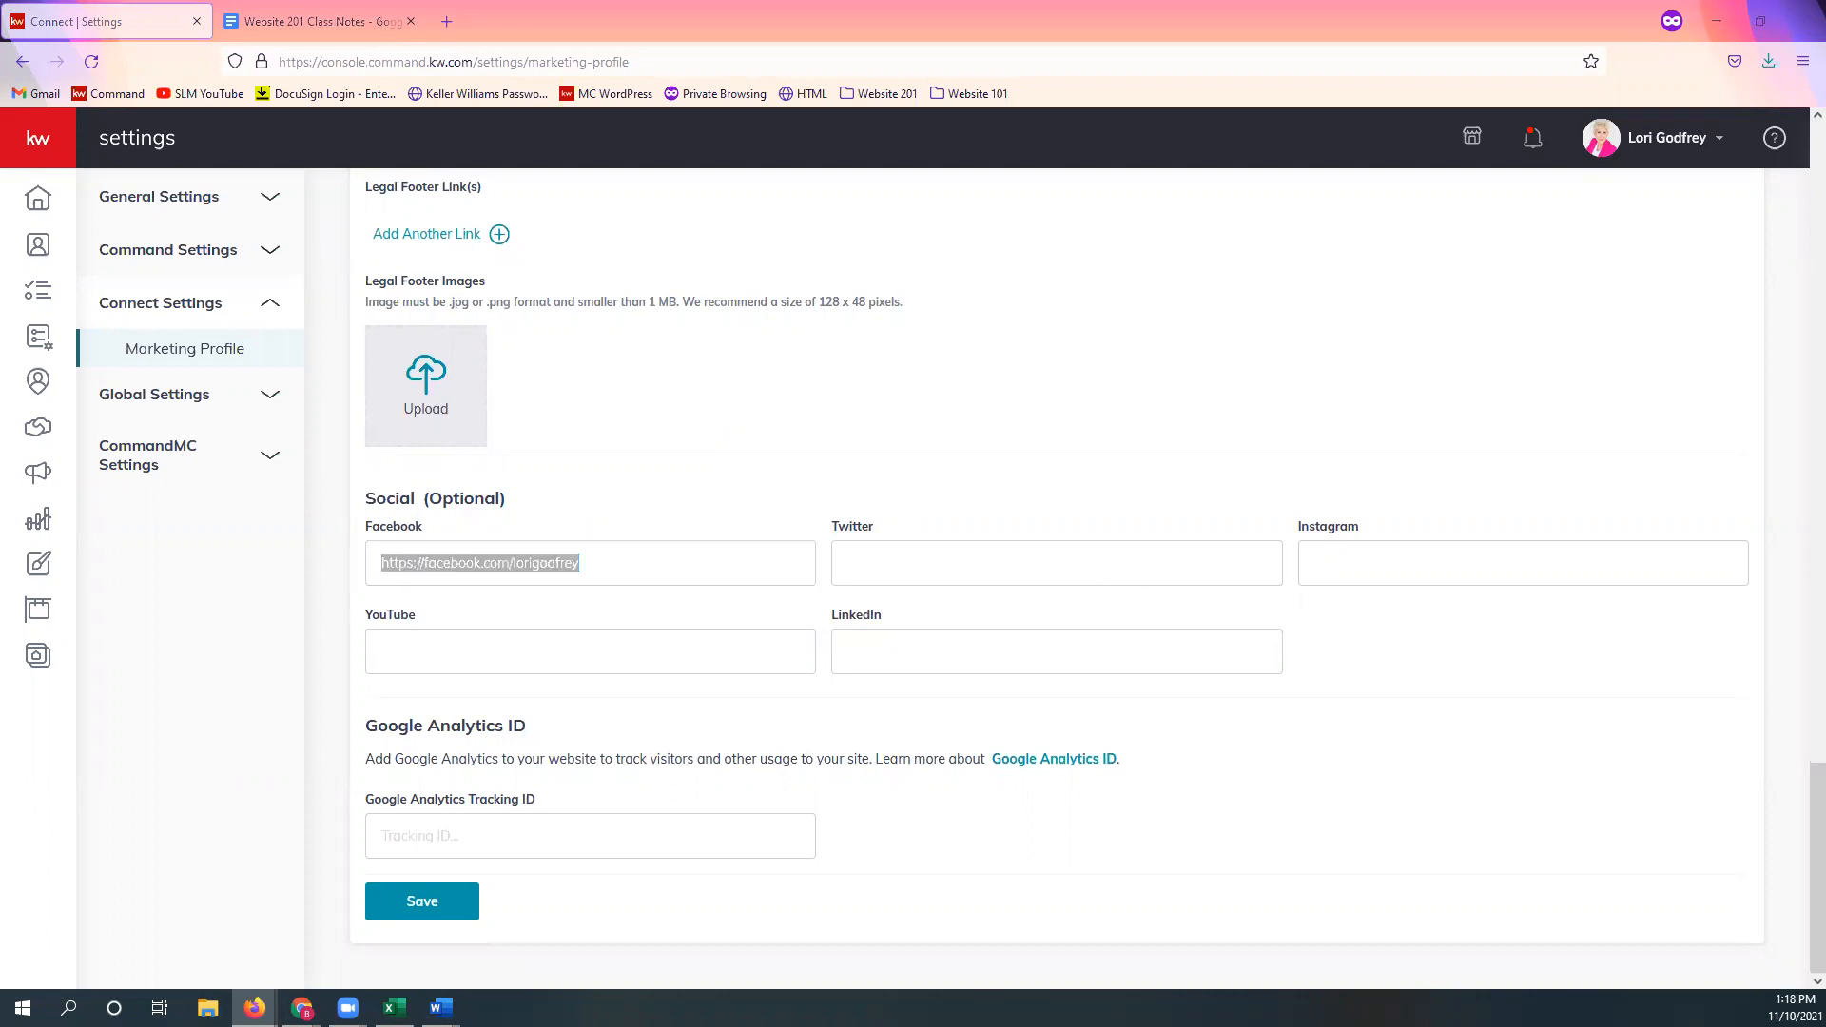
click(530, 591)
triple_click(517, 560)
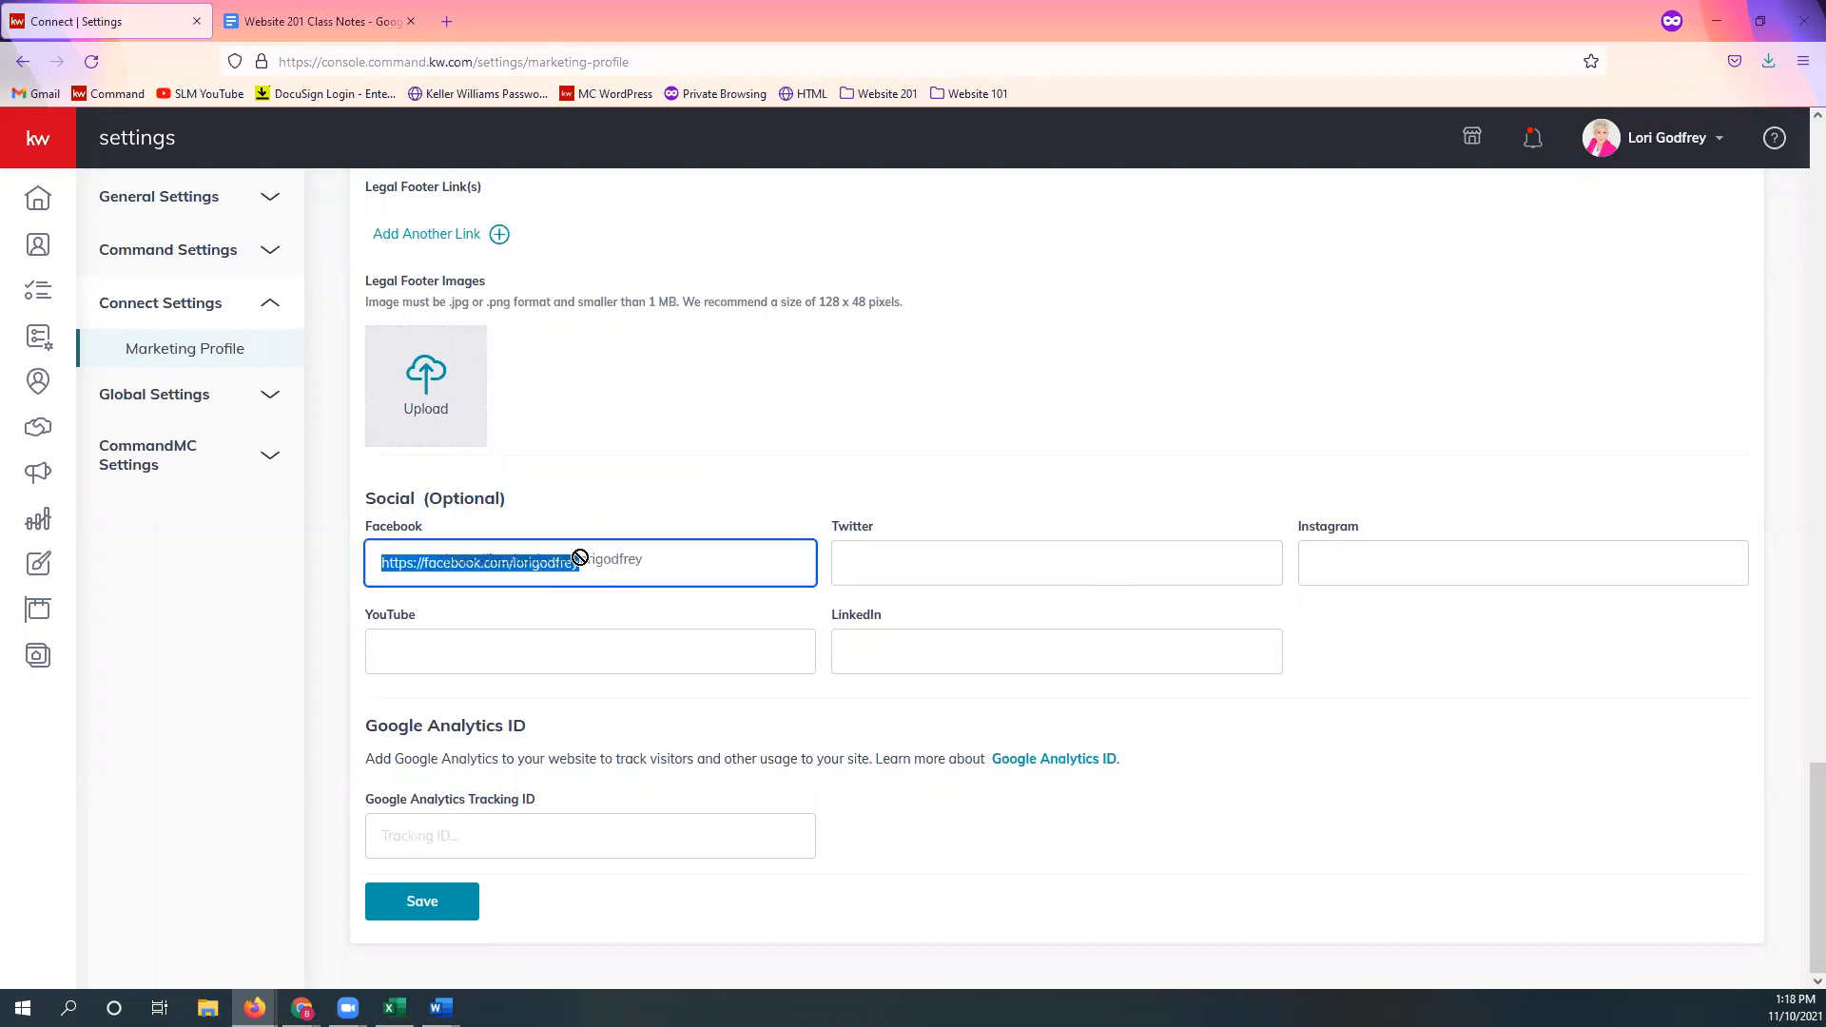
drag(612, 552, 514, 563)
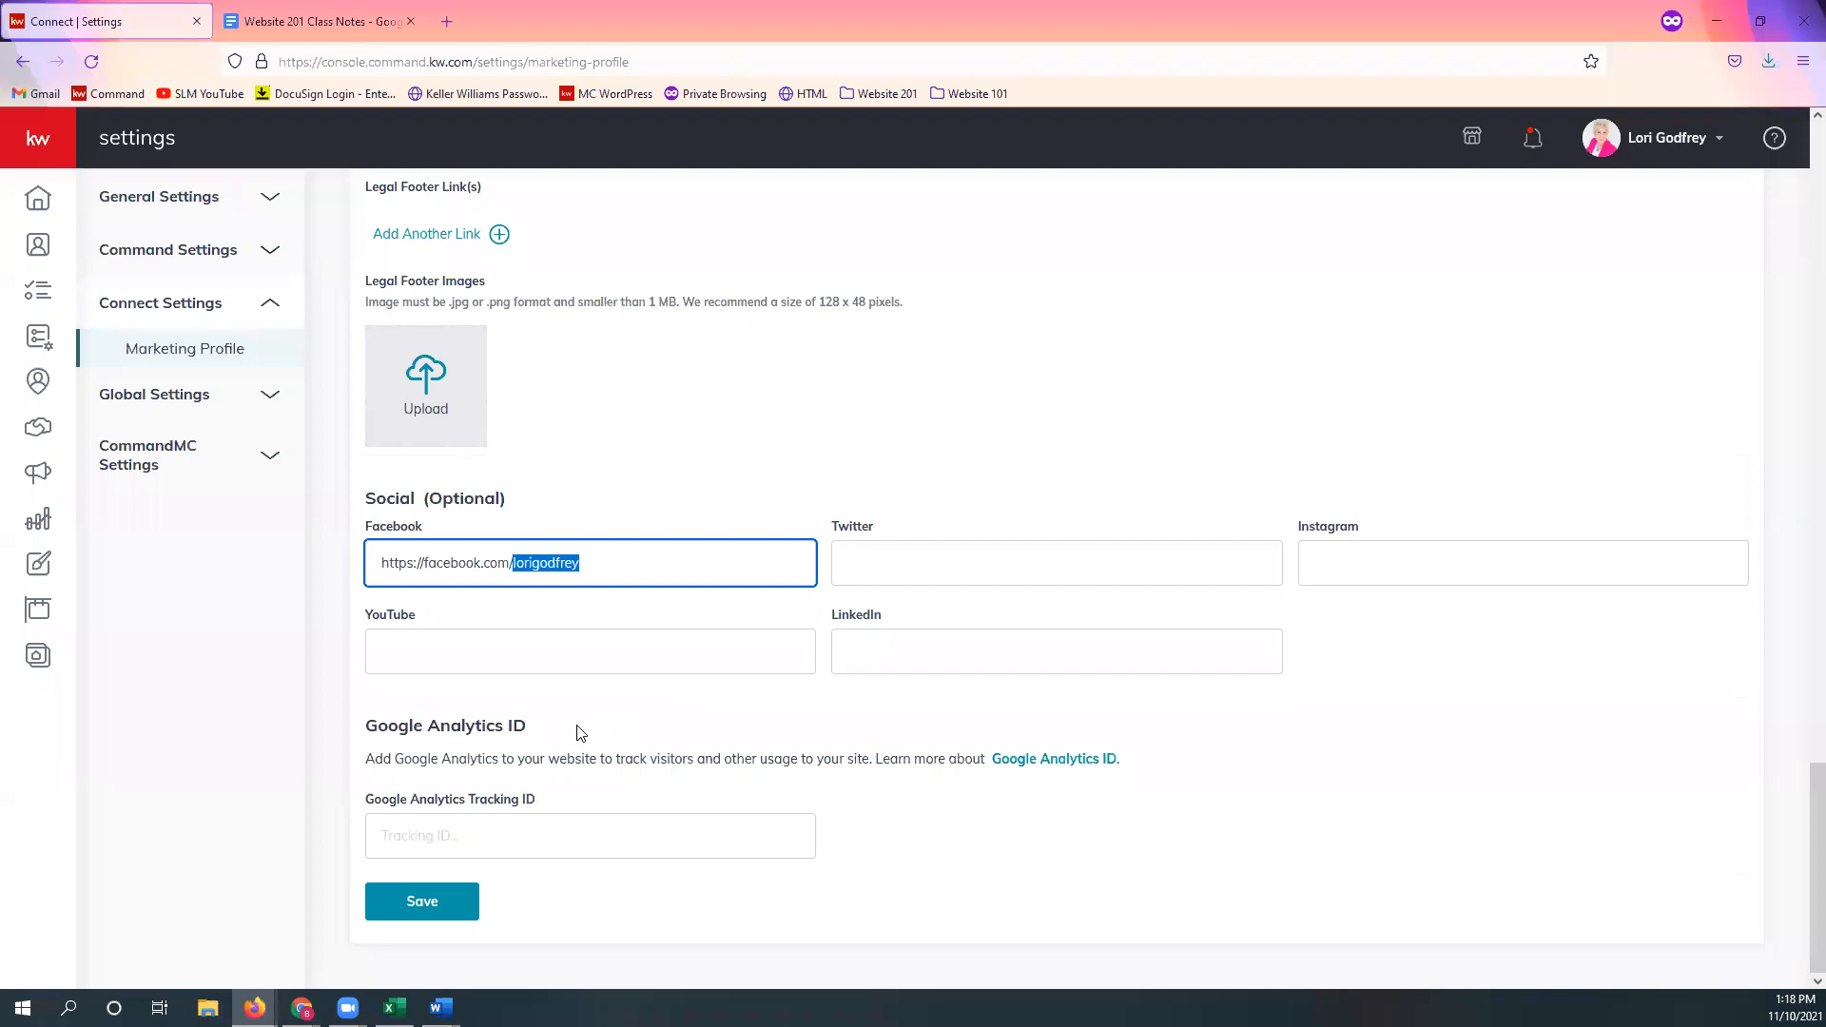
click(642, 570)
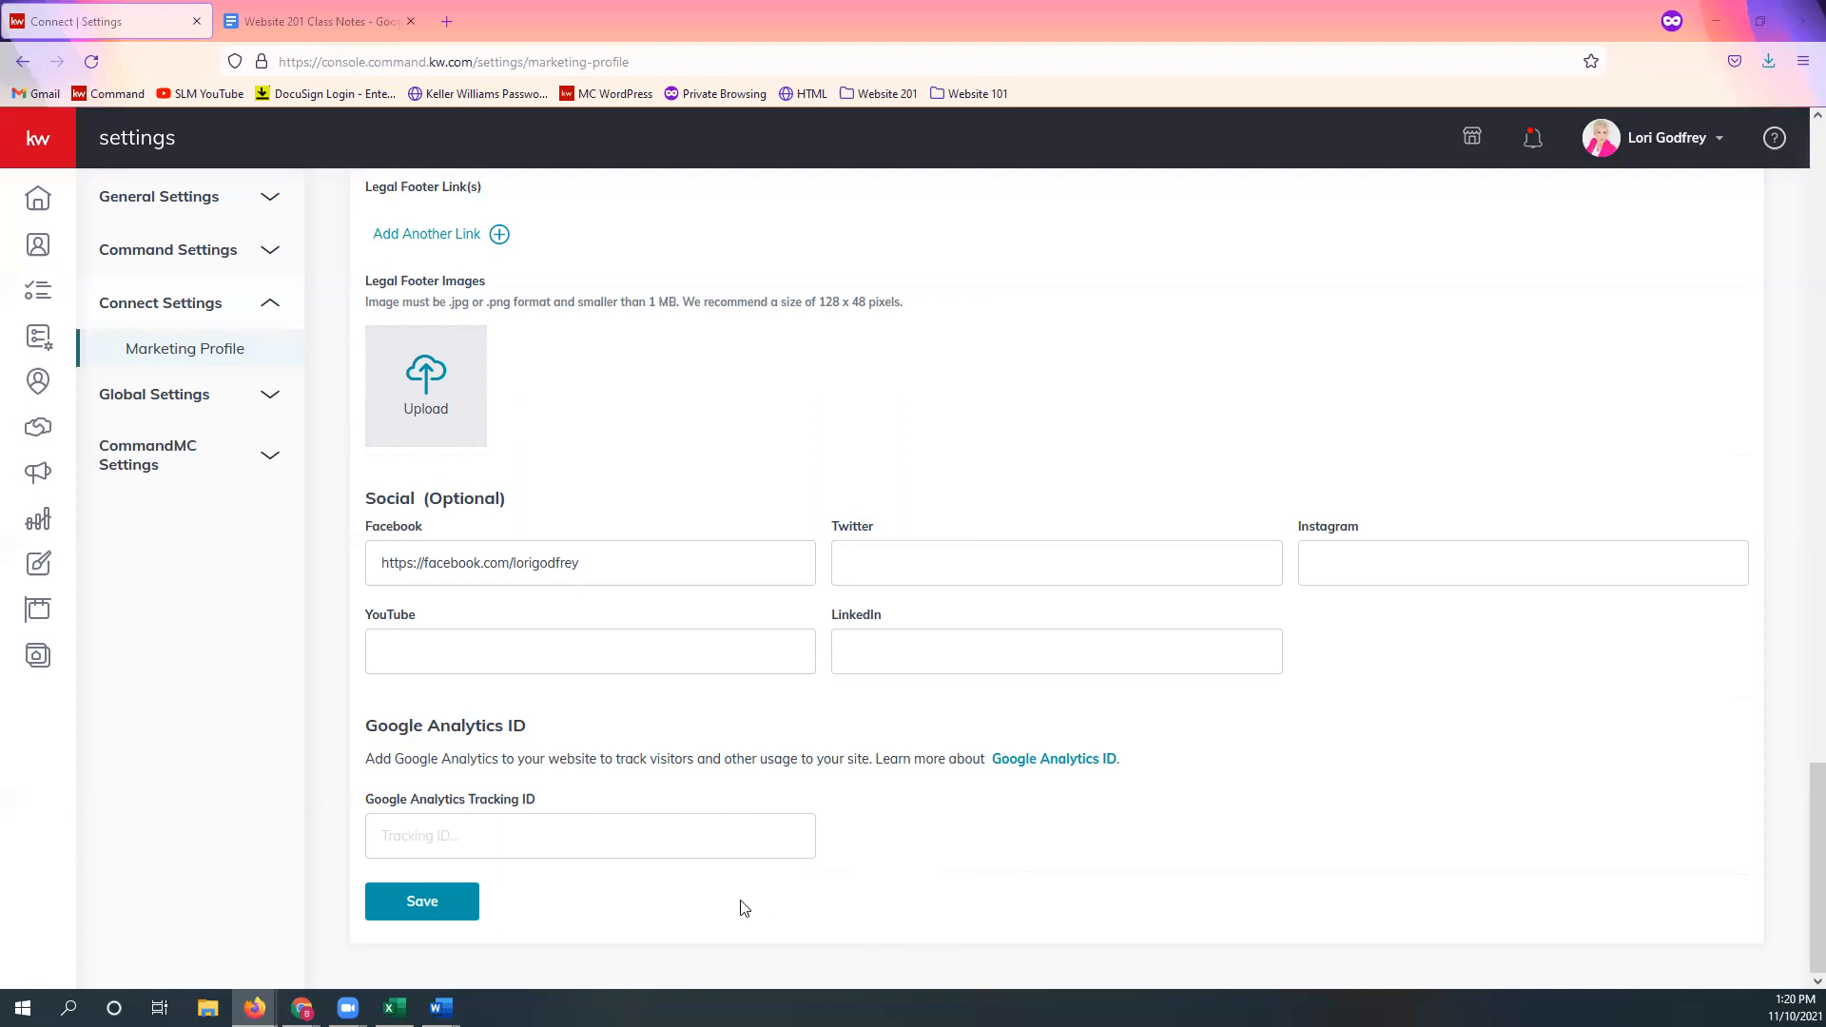
click(438, 916)
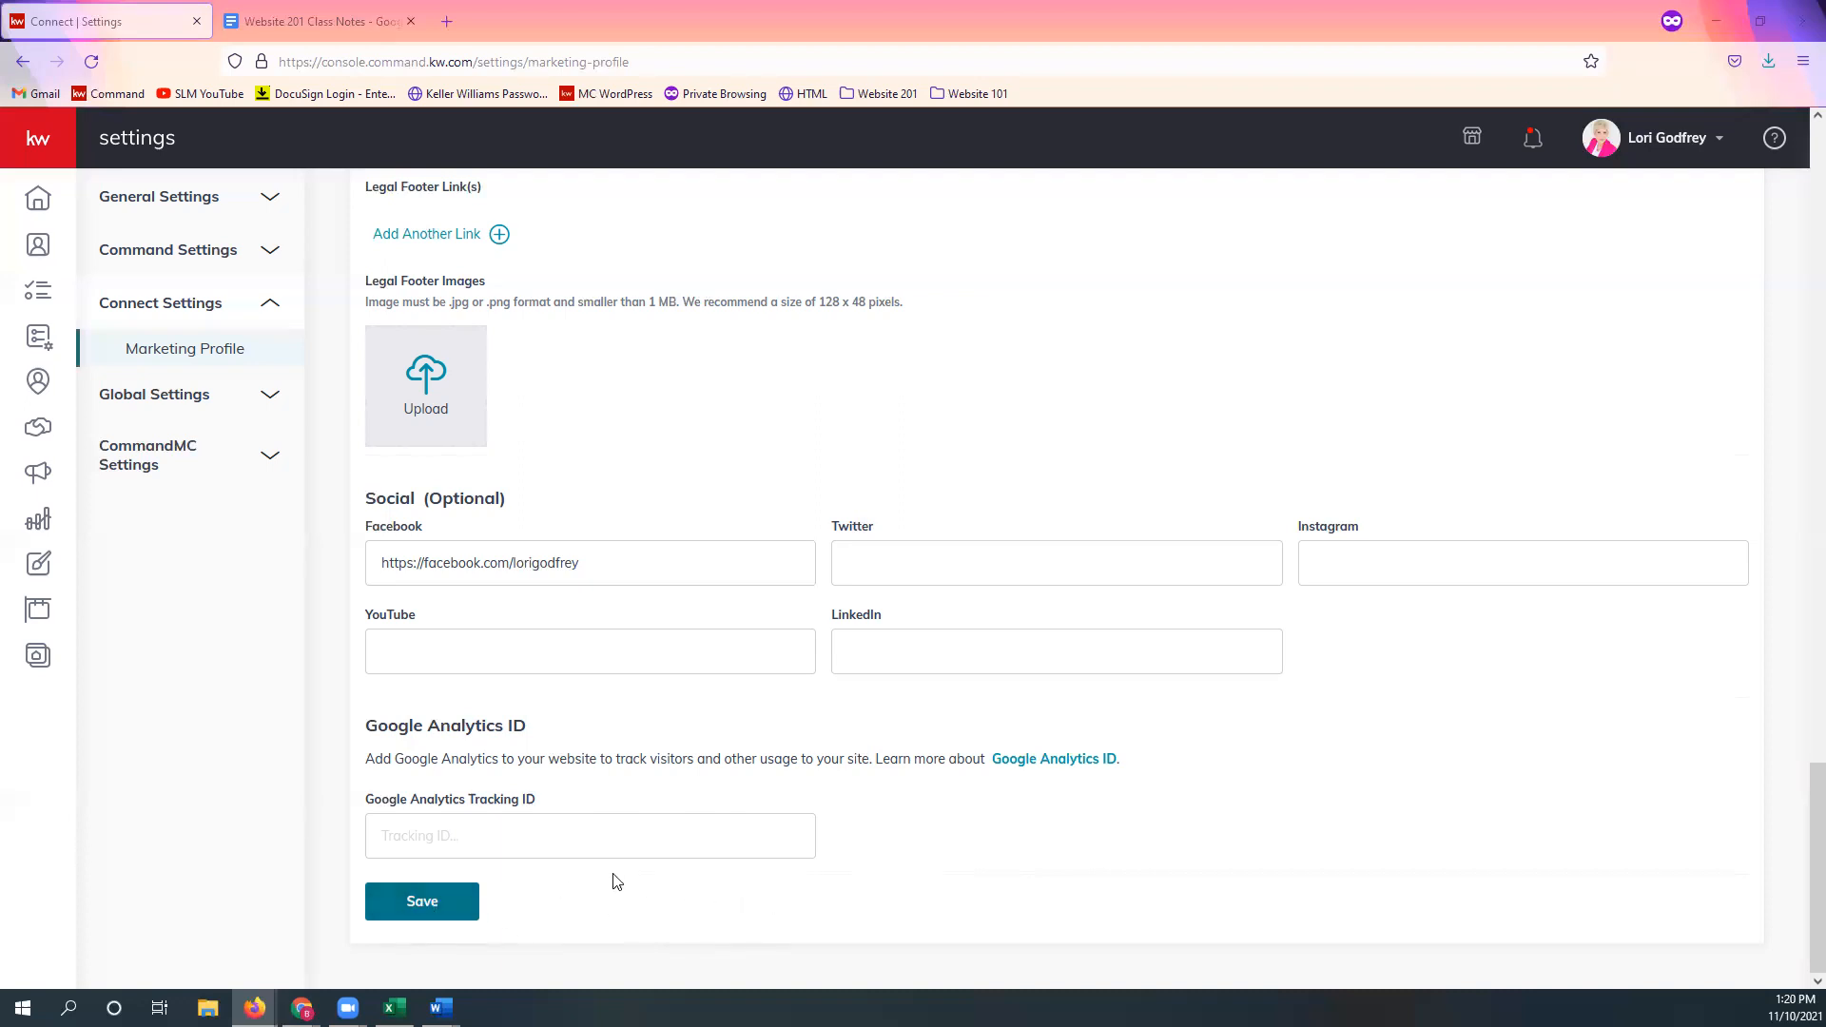
click(428, 913)
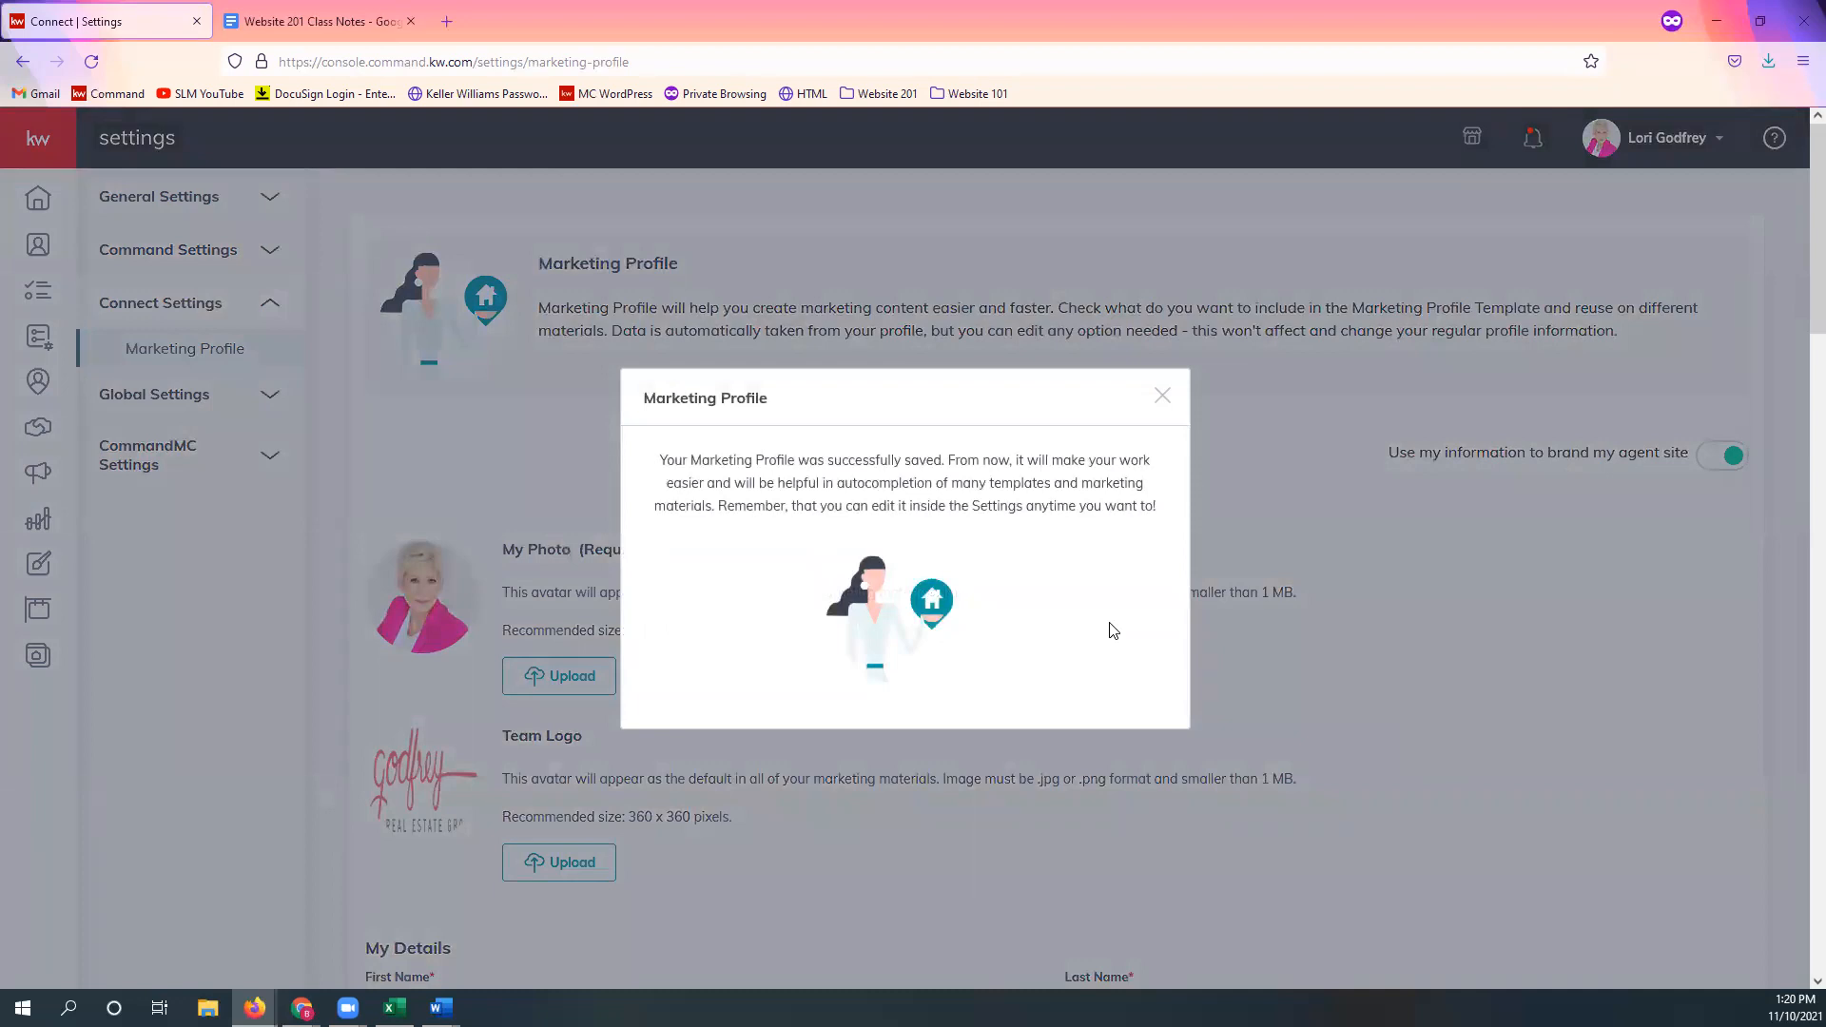
Step: Close the Marketing Profile success confirmation dialog with its X
click(1163, 398)
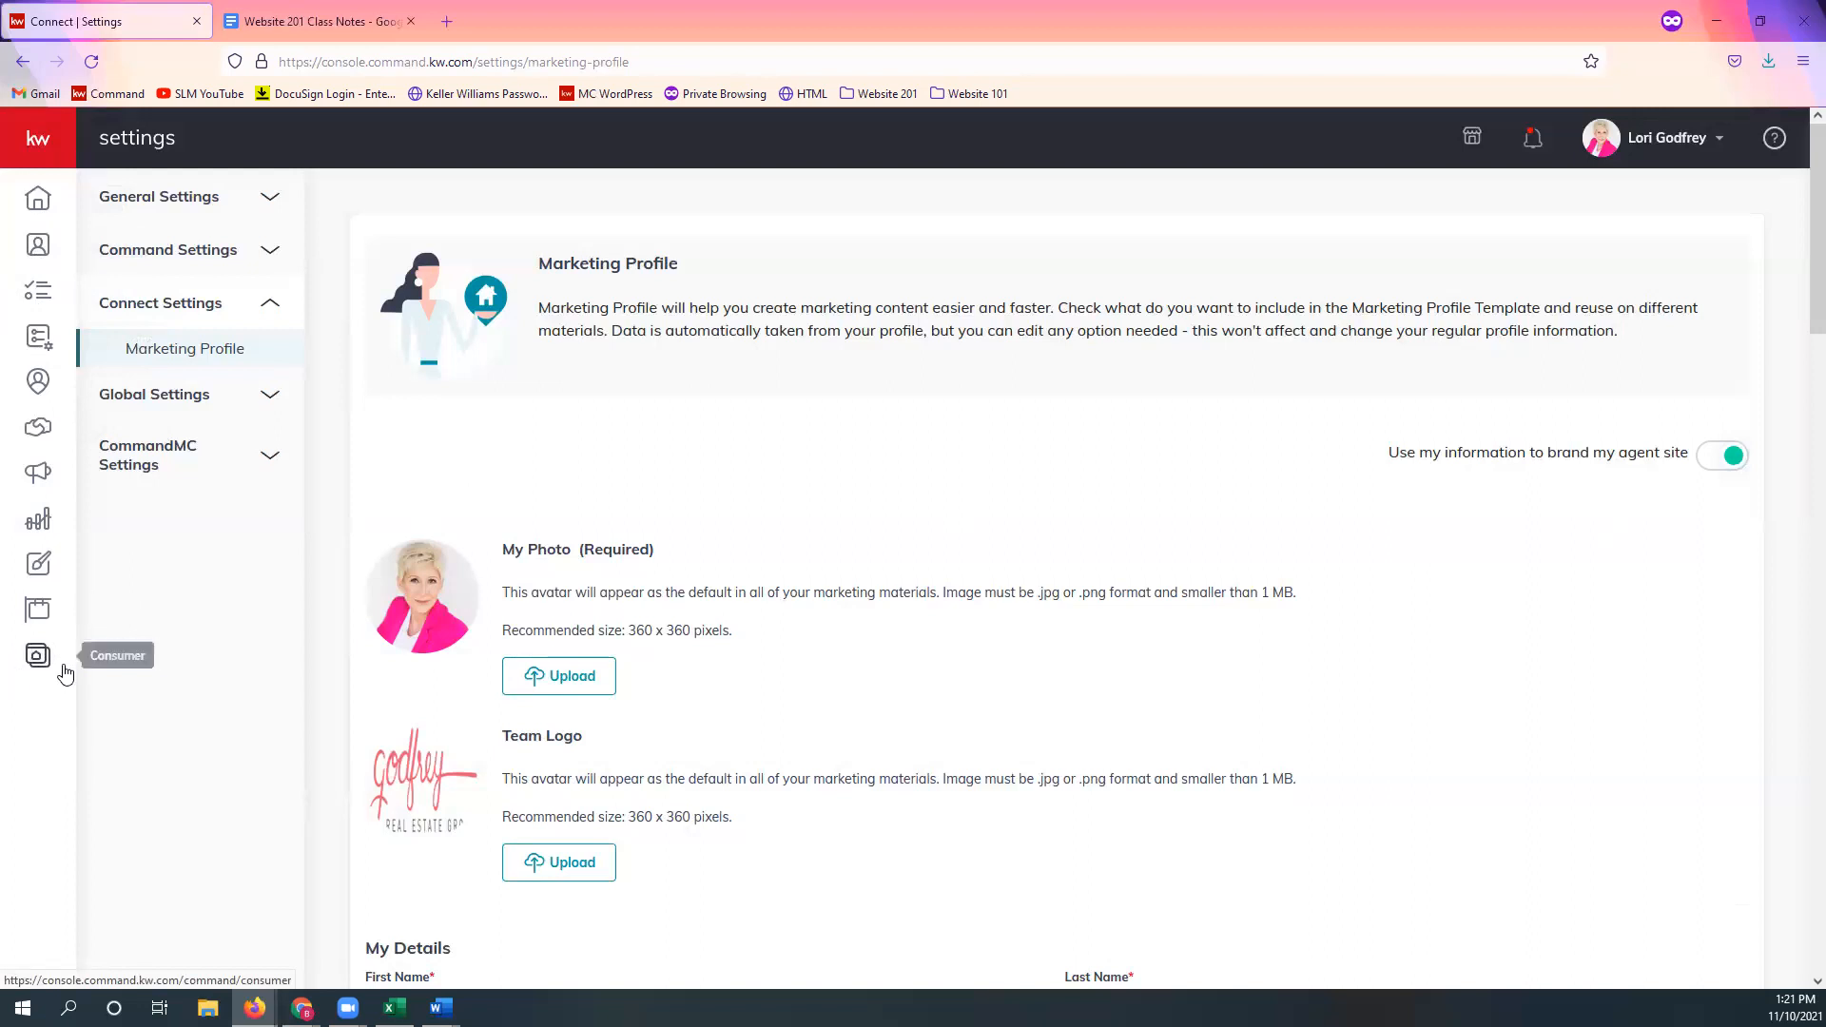
Step: Expand the kw sidebar and go to Consumer's Agent Site Pages list
click(36, 152)
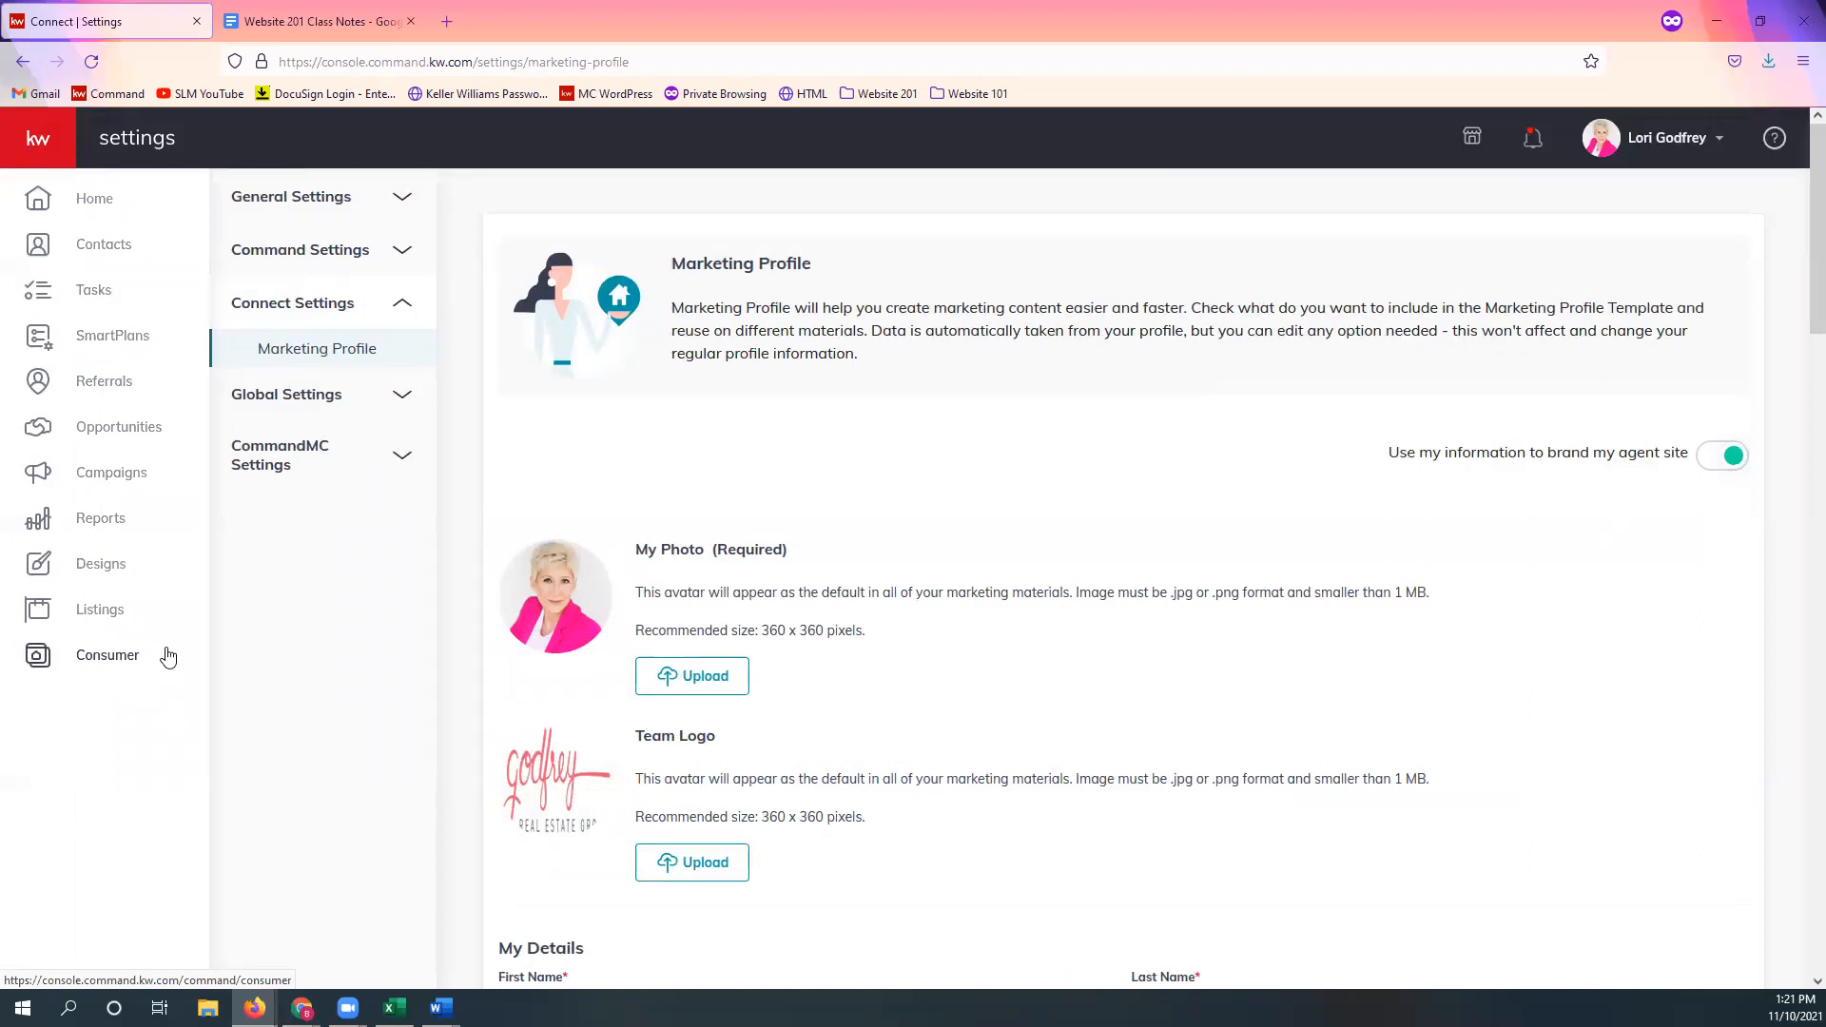
click(168, 652)
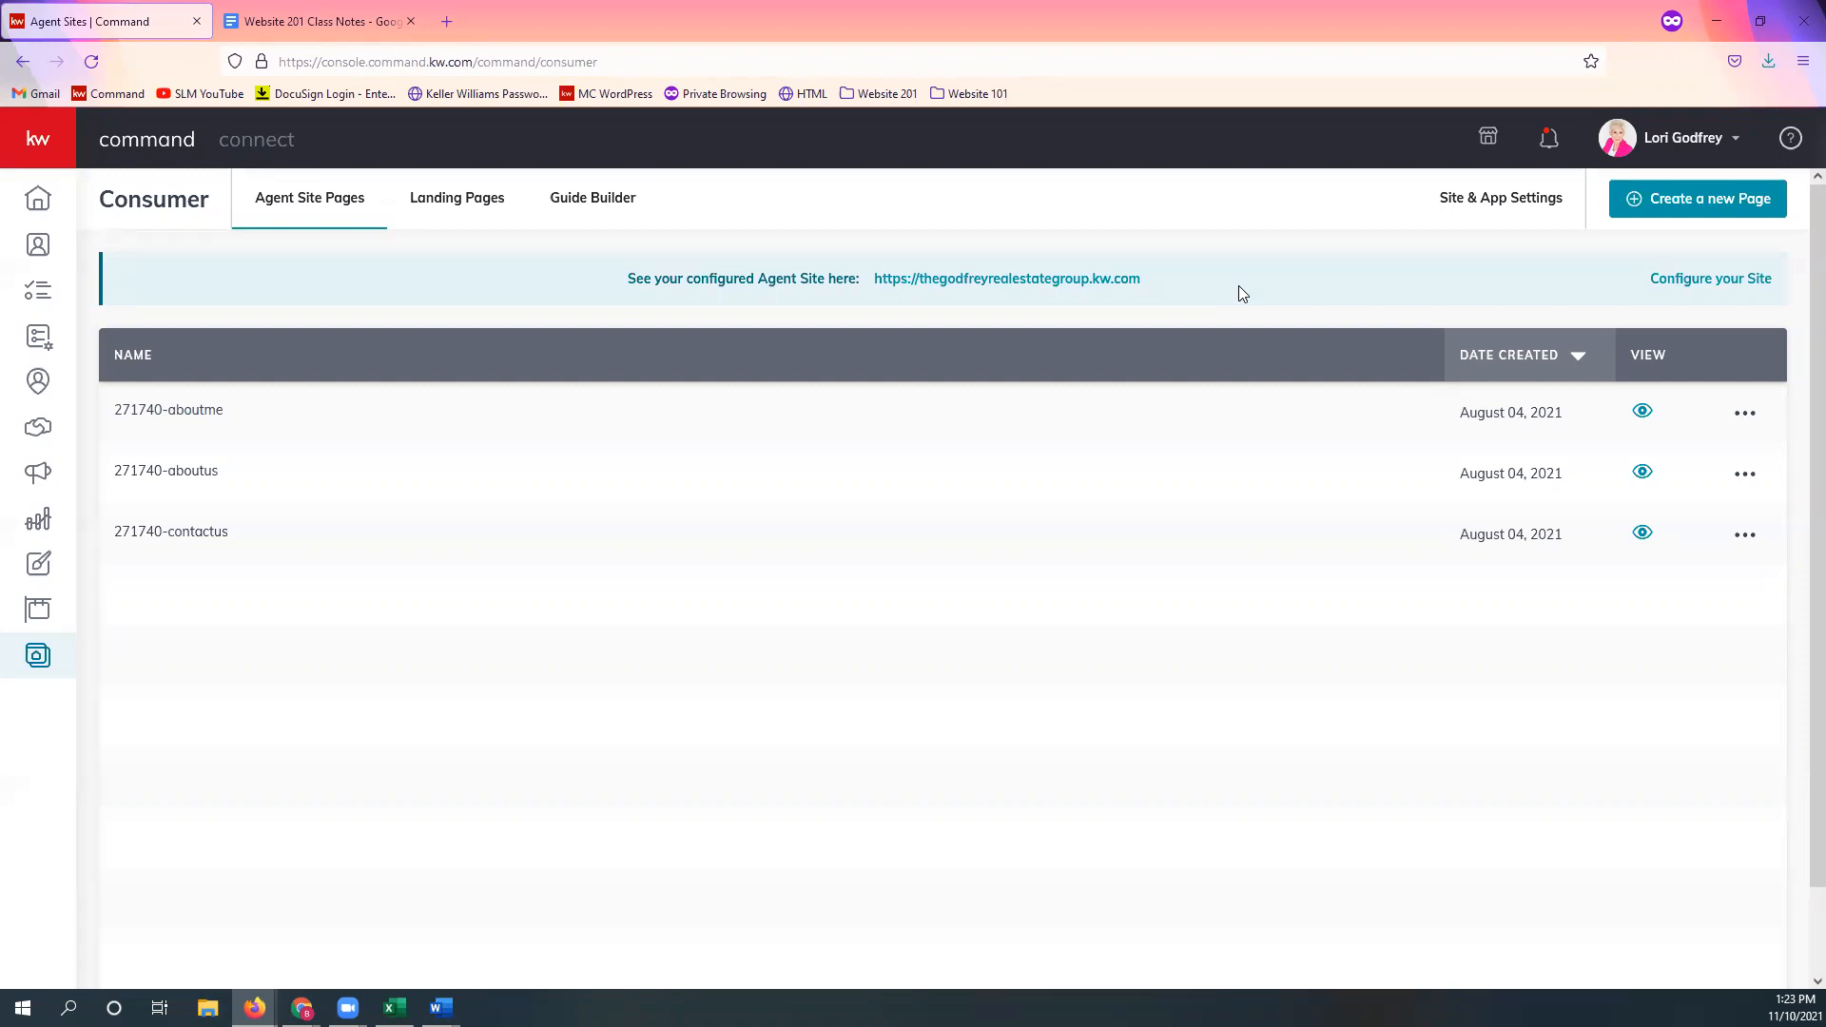
Step: Create a new On My Agent Site page, opening 'new agent site 0EFLJsFH' in the editor
click(1696, 212)
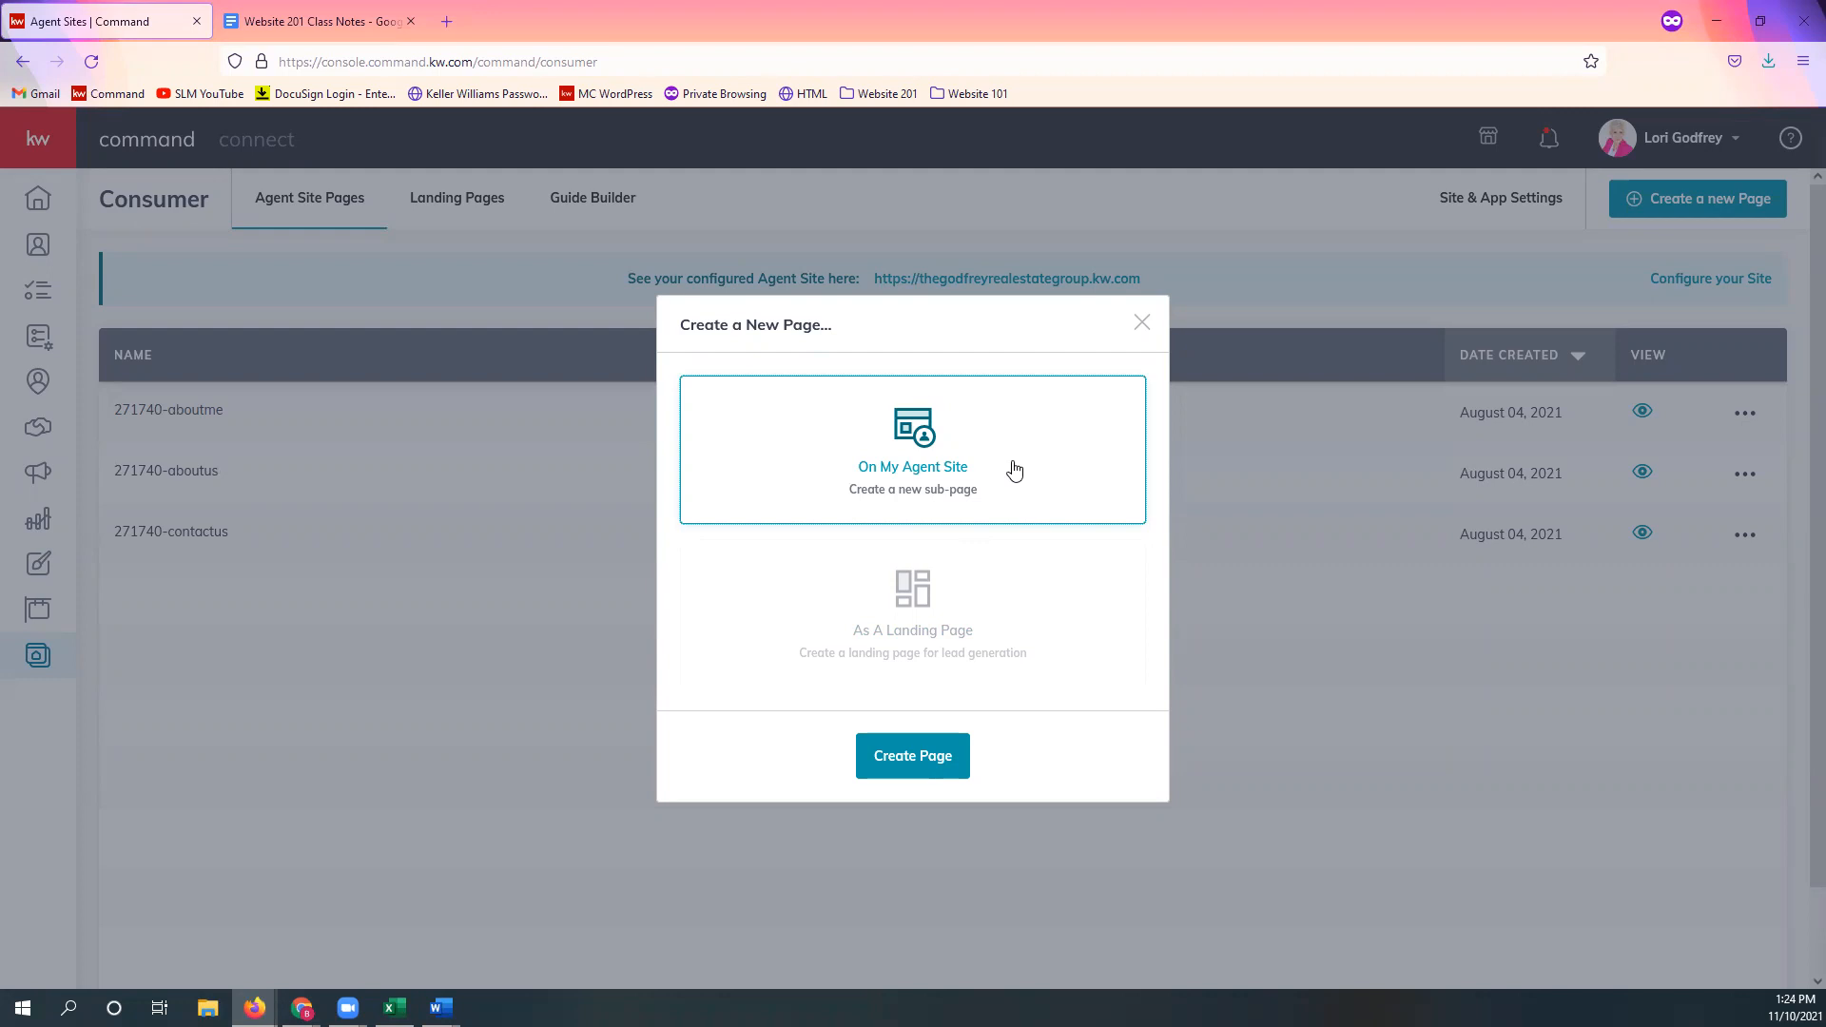
click(927, 761)
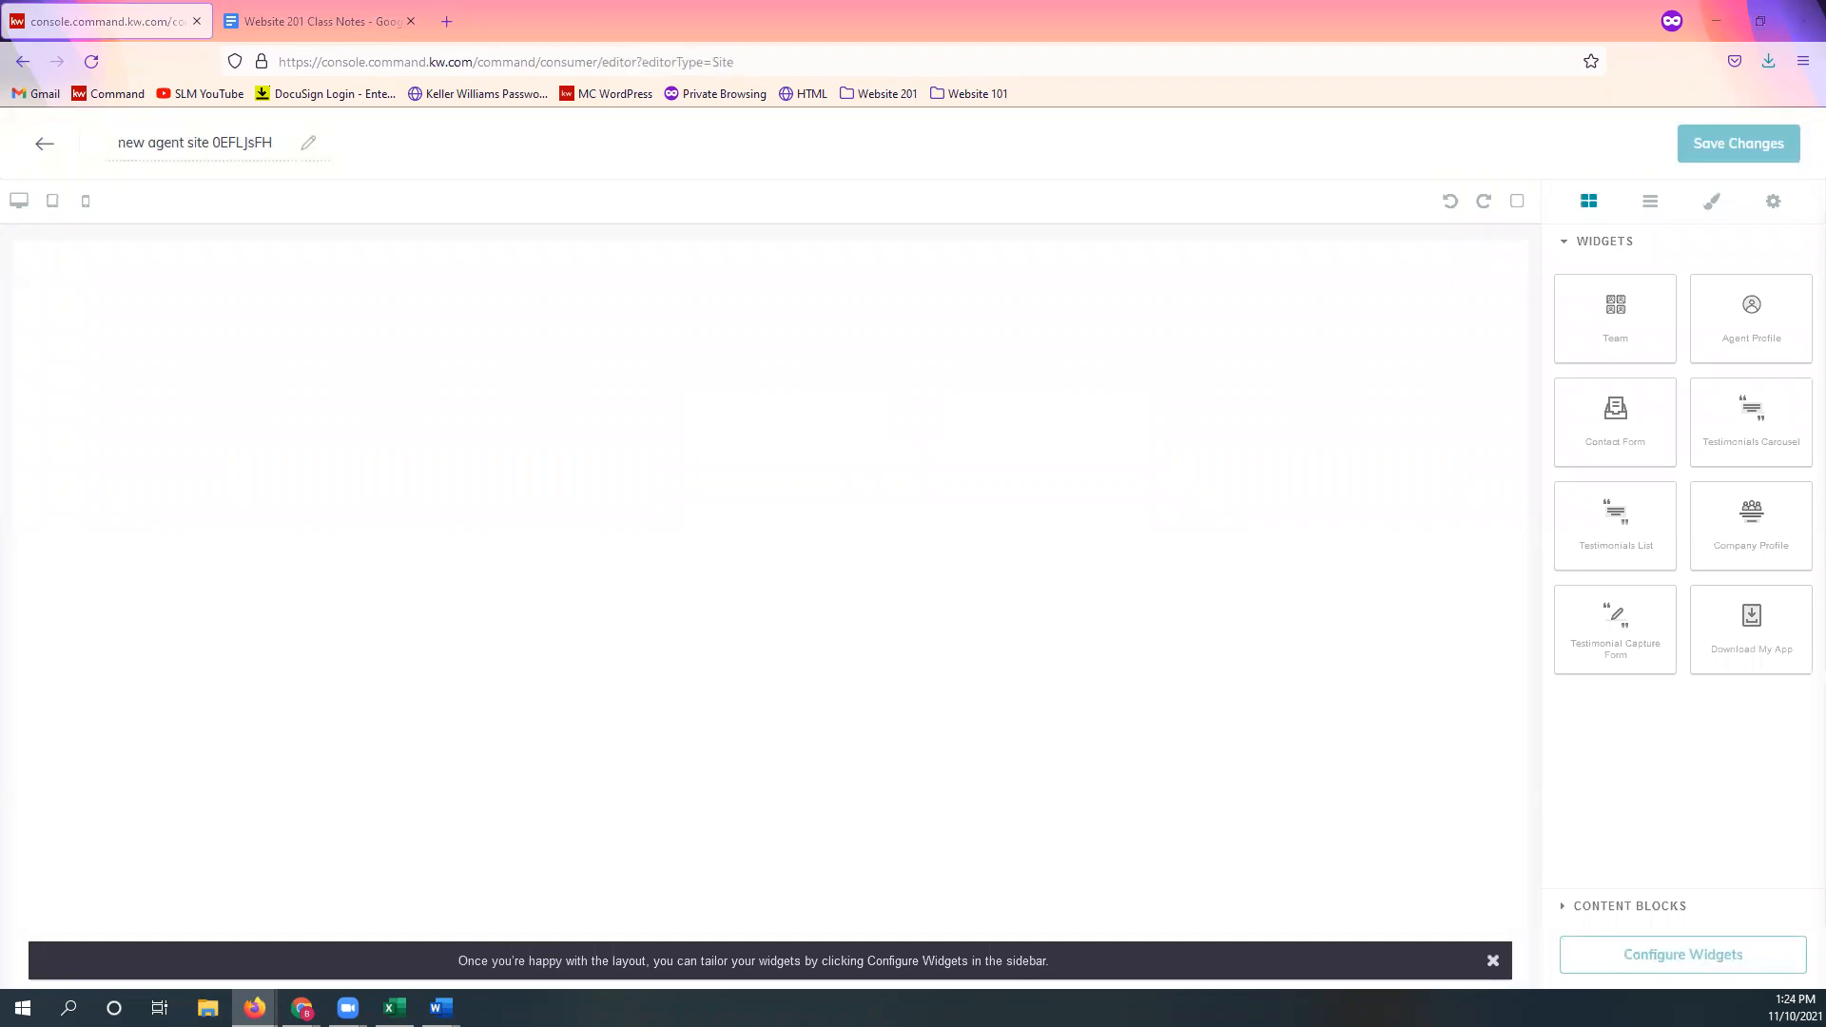
Step: Make the default page title 'new agent site 0EFLJsFH' editable
key(alt+Tab)
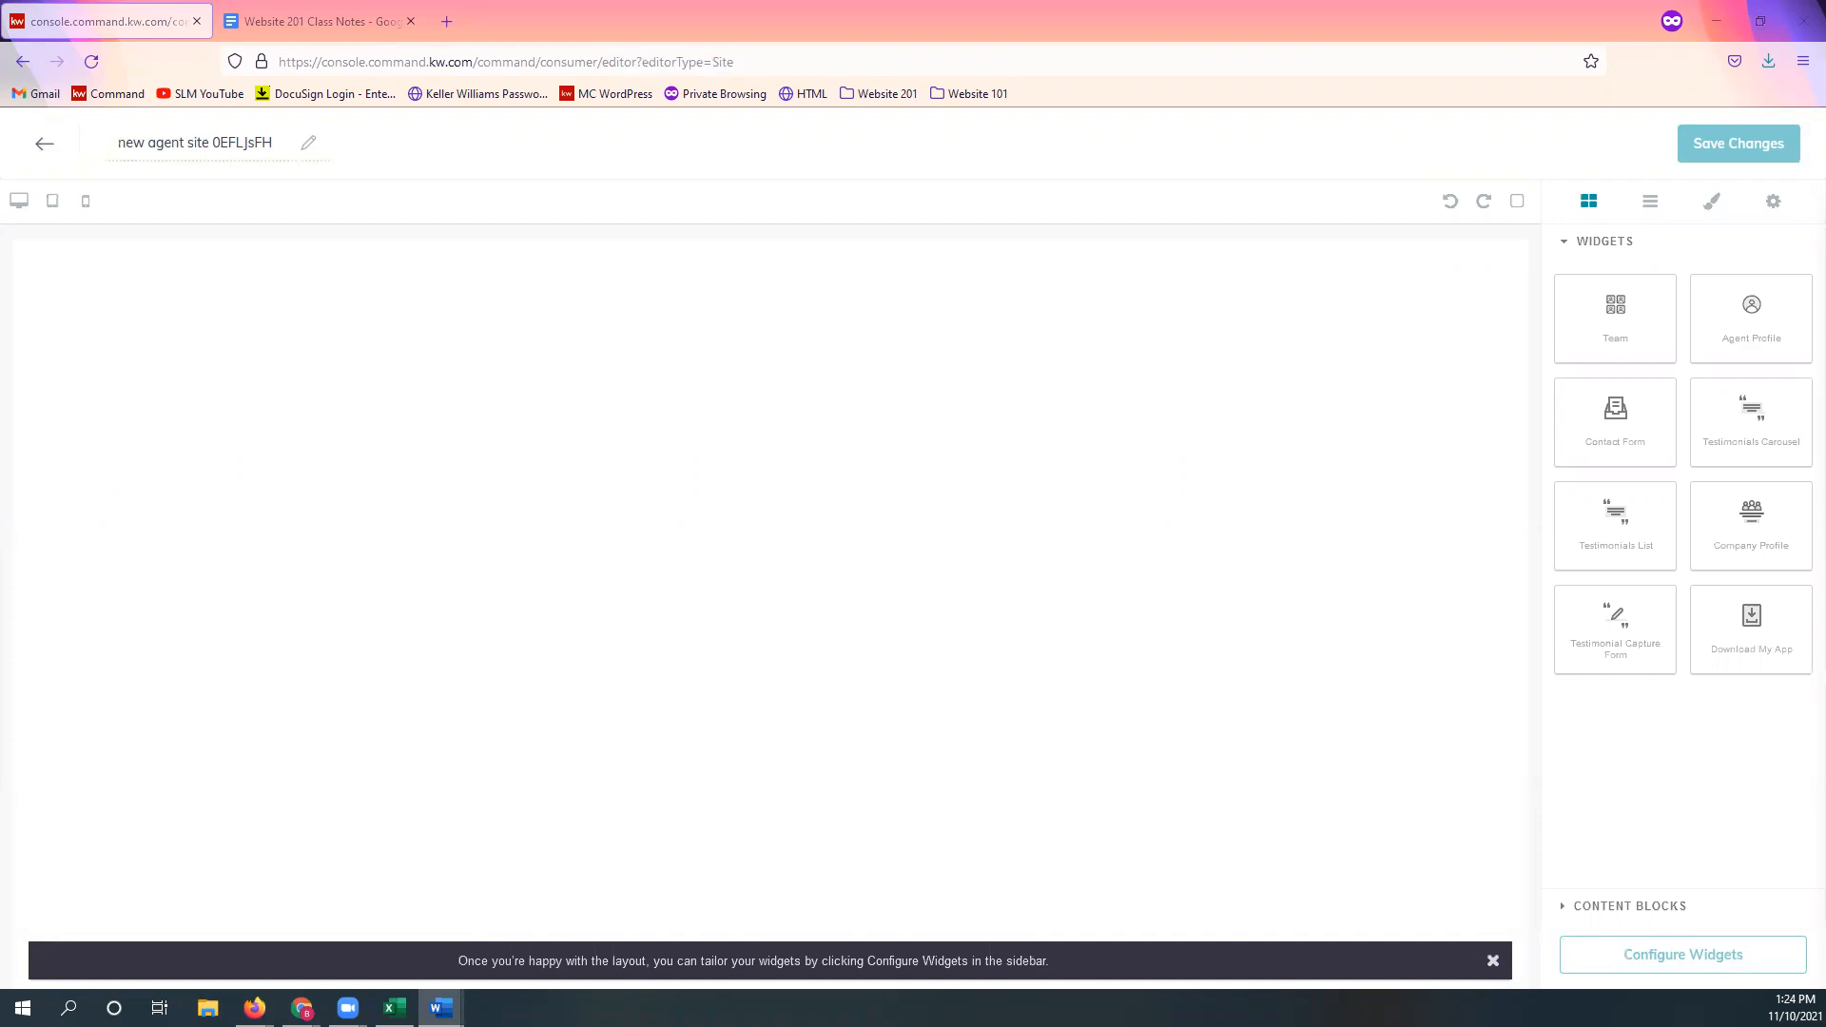
click(308, 143)
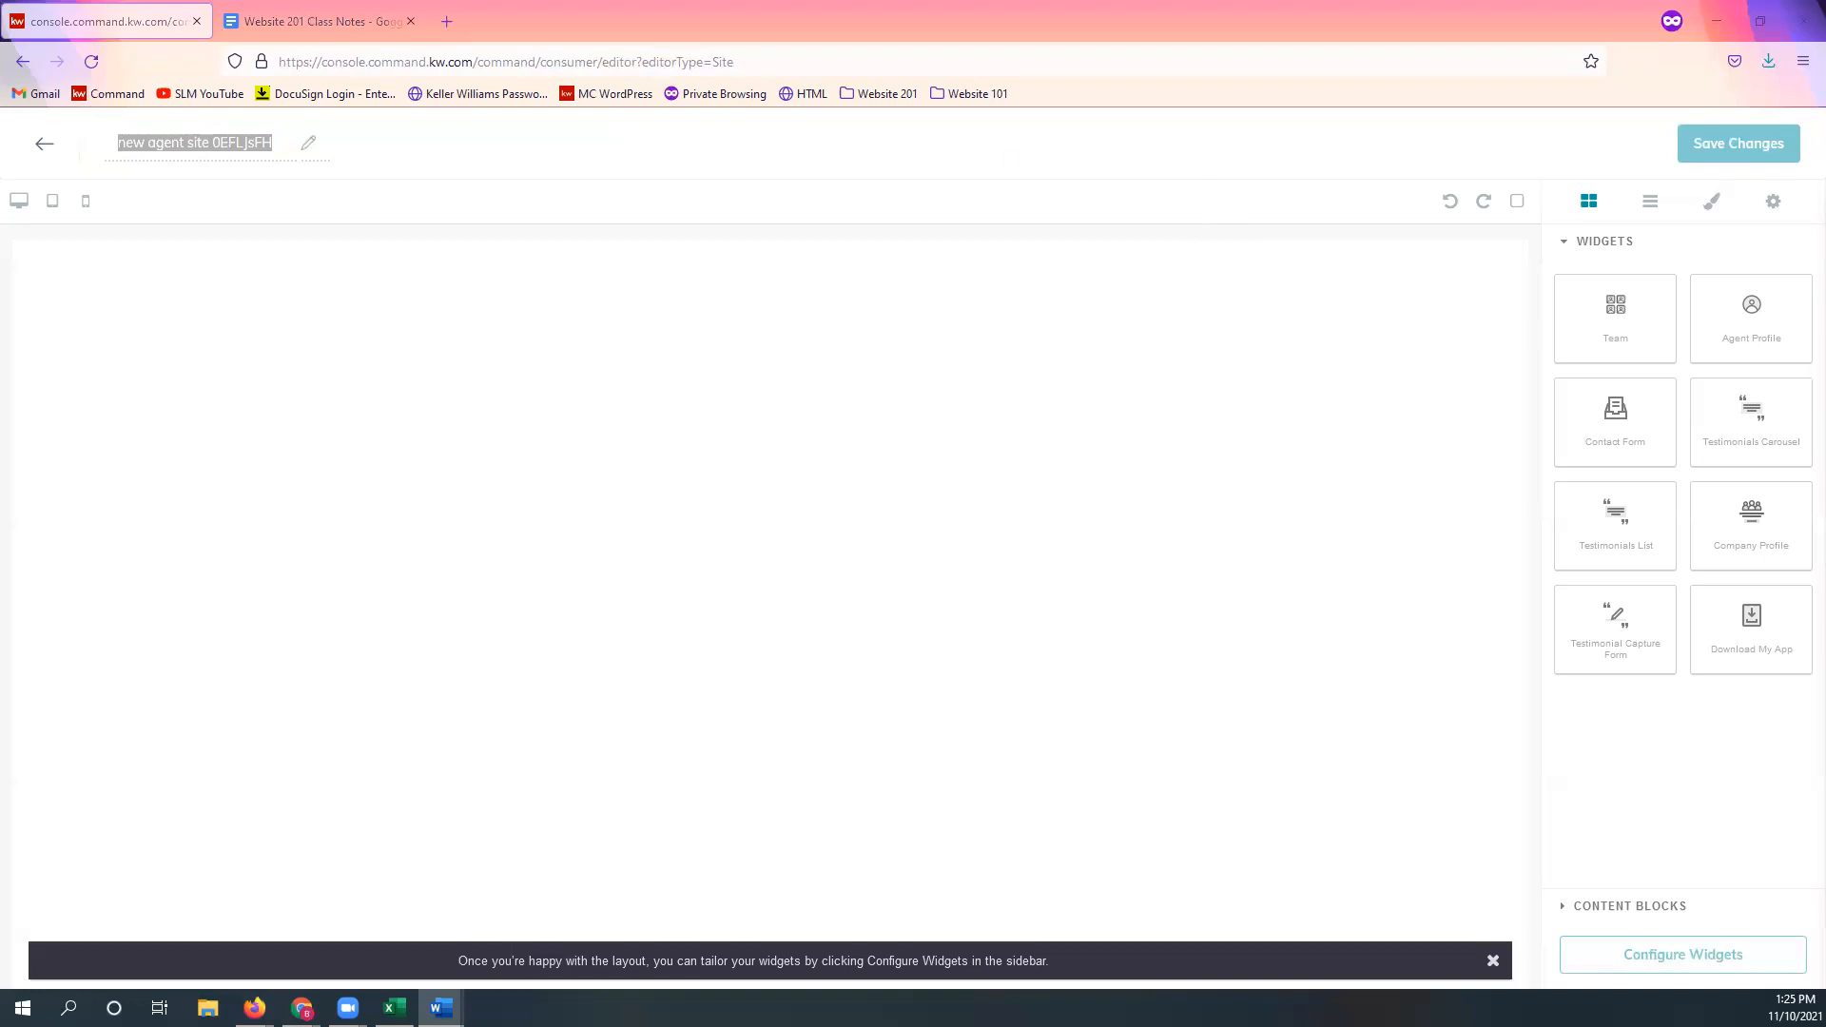
Step: Enter 'Testimoniol Capture' over the default page title
click(249, 142)
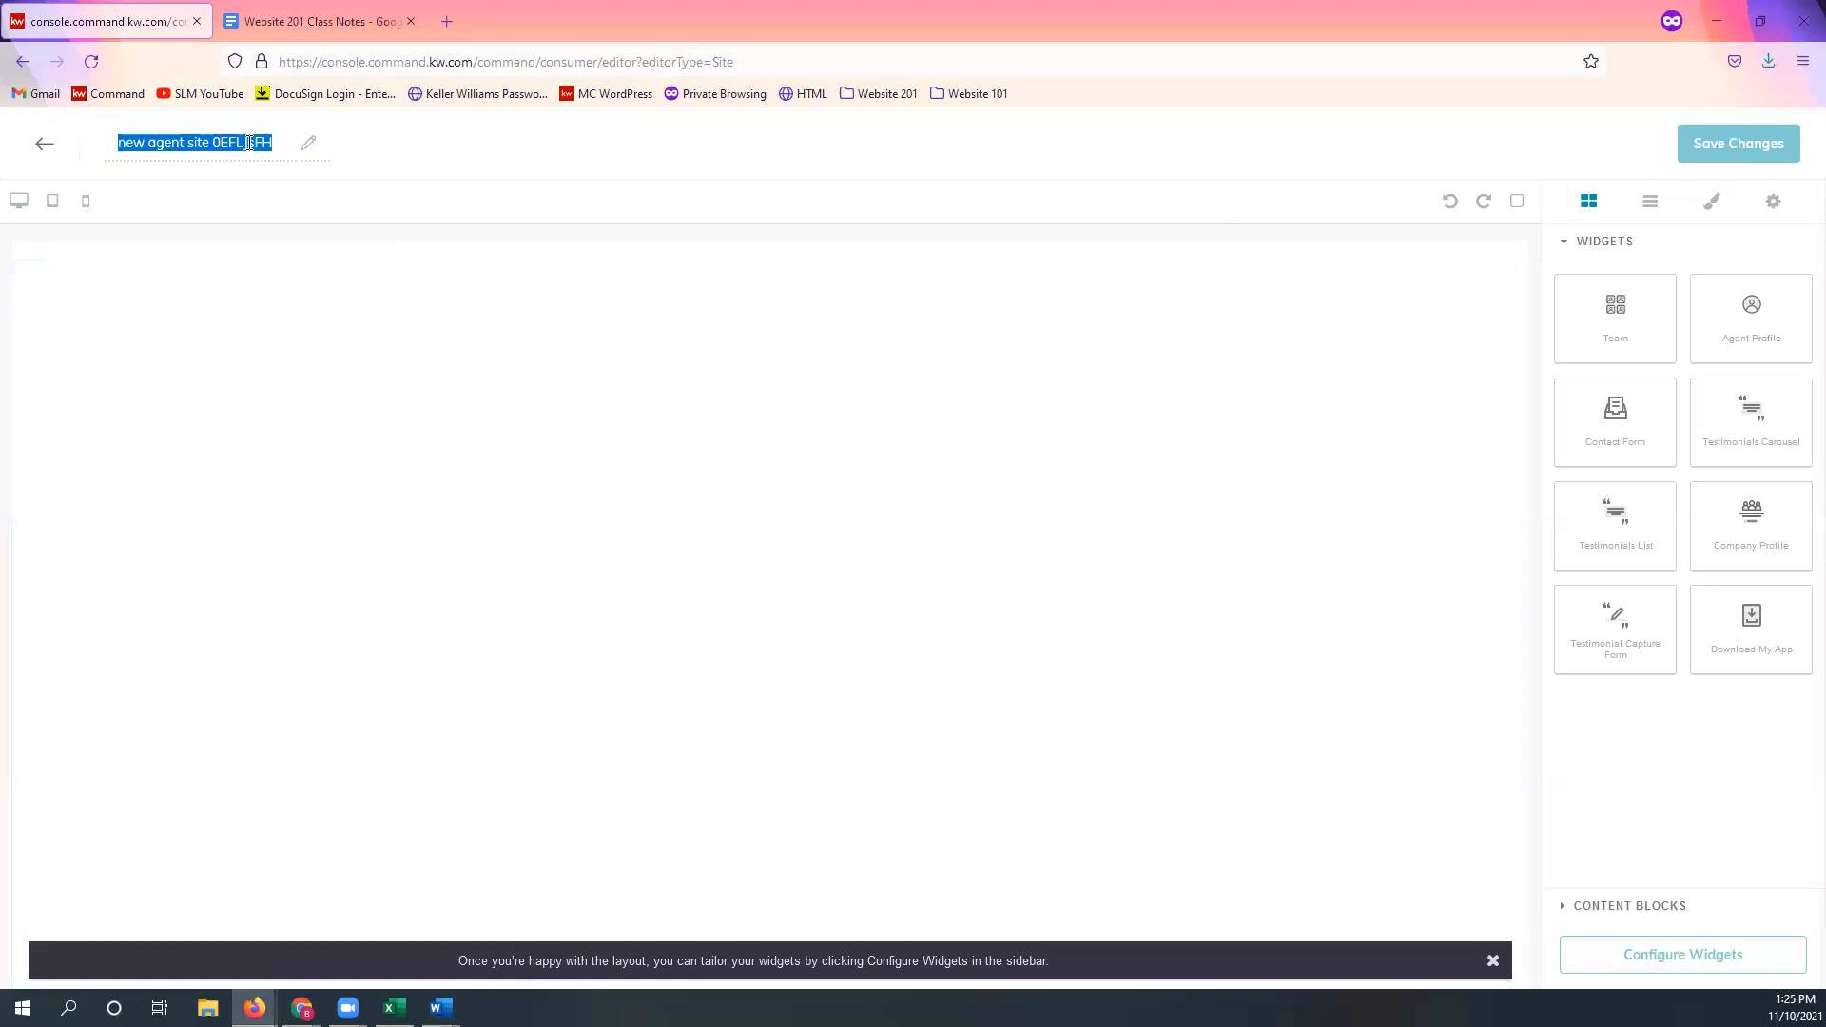
text(Testimonio)
text(l Capture)
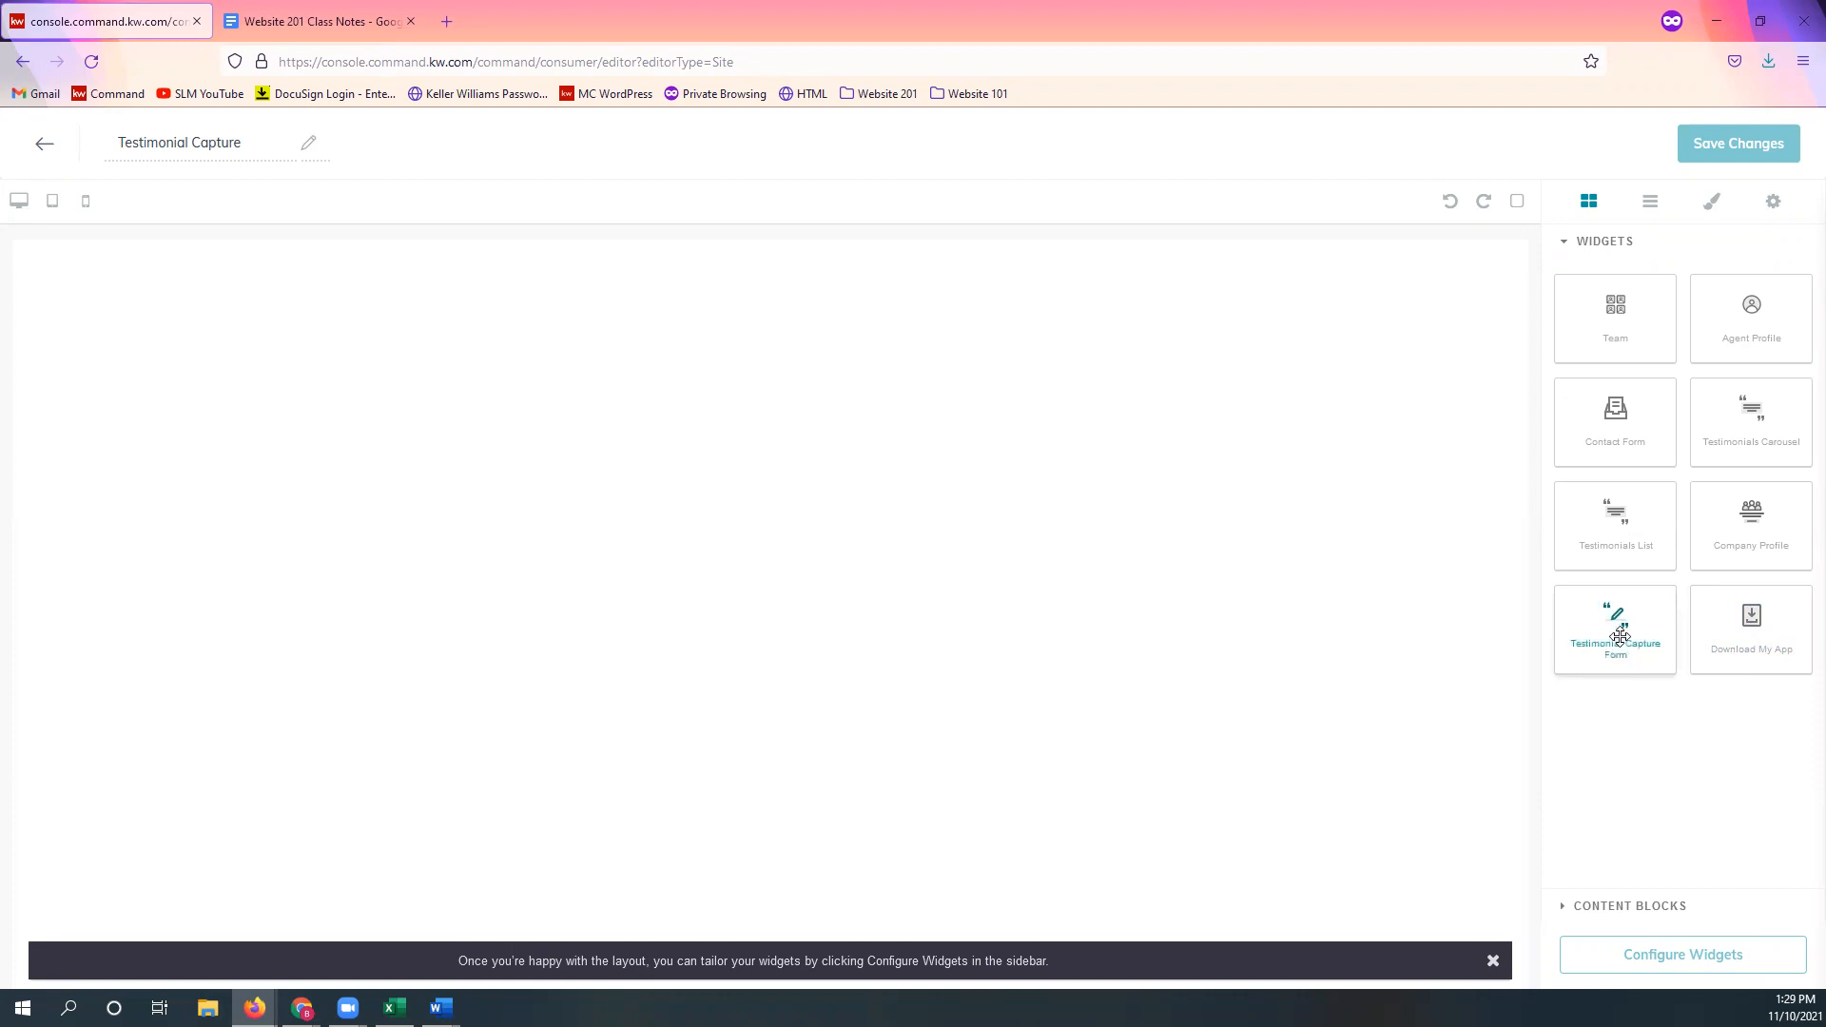
Step: Place a Testimonial Capture Form widget from the Widgets sidebar onto the blank canvas
drag(1617, 619, 912, 533)
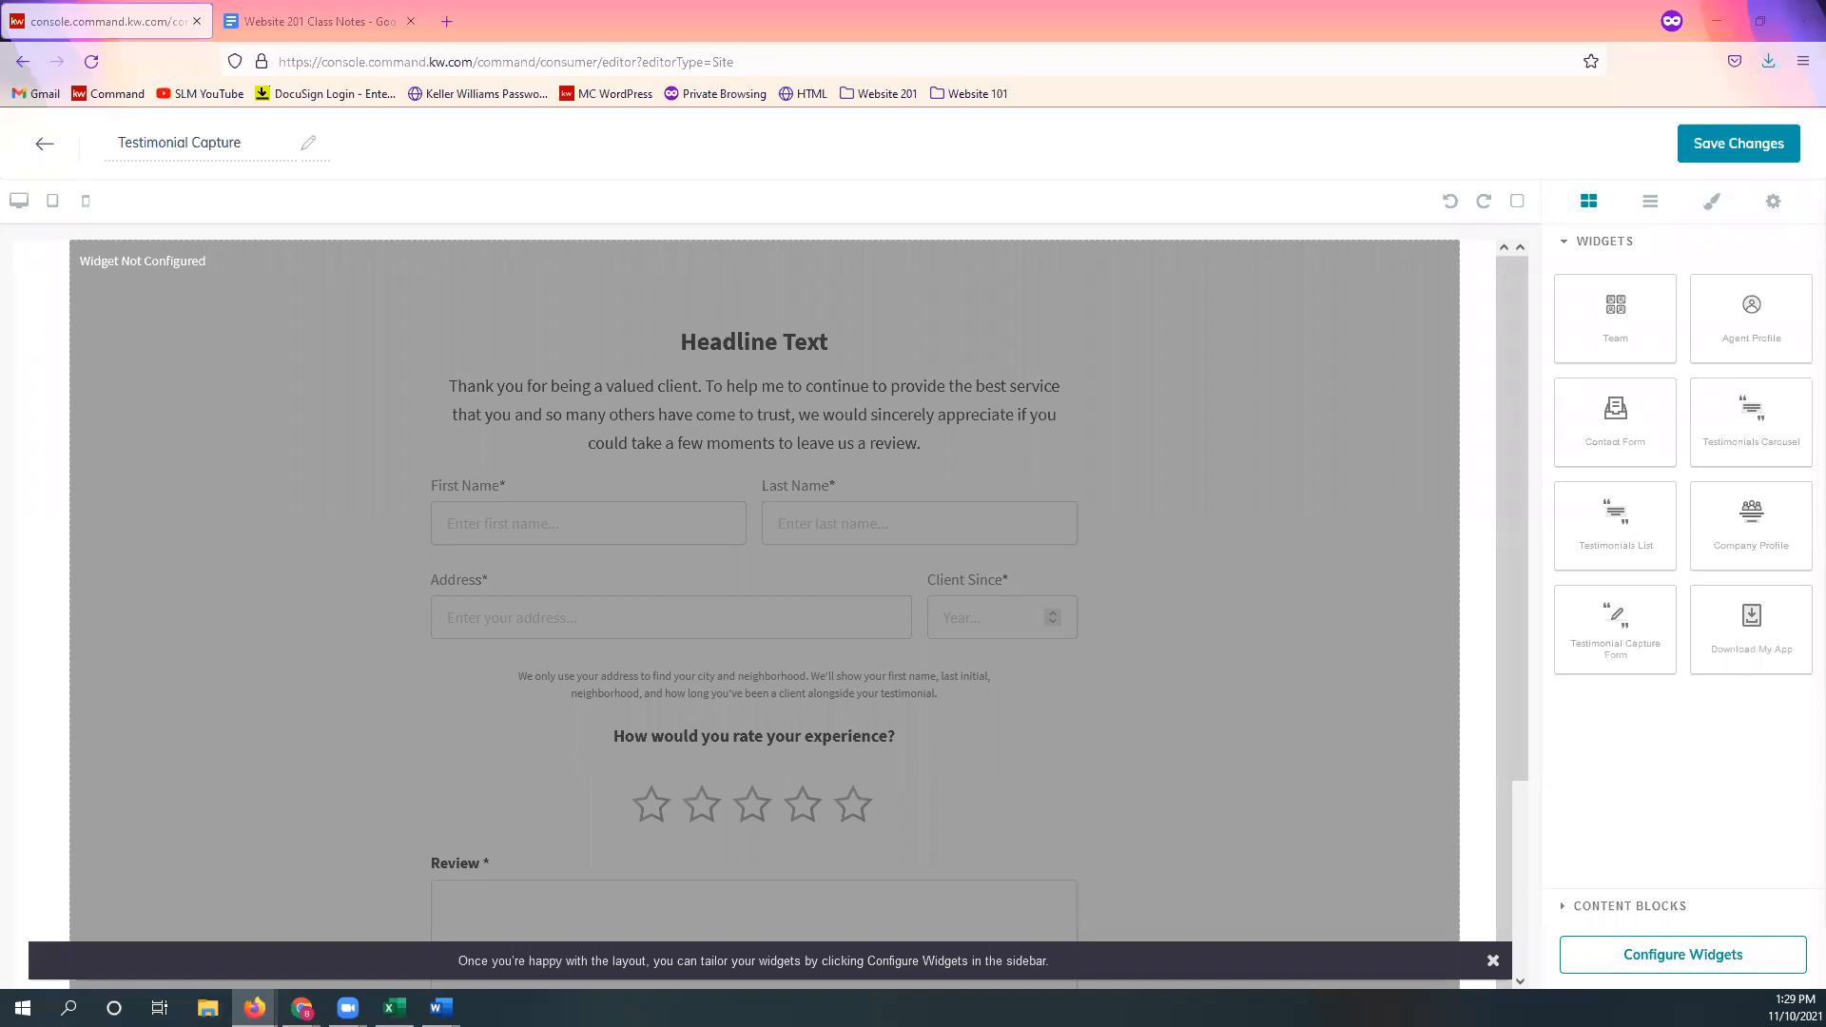
click(1702, 968)
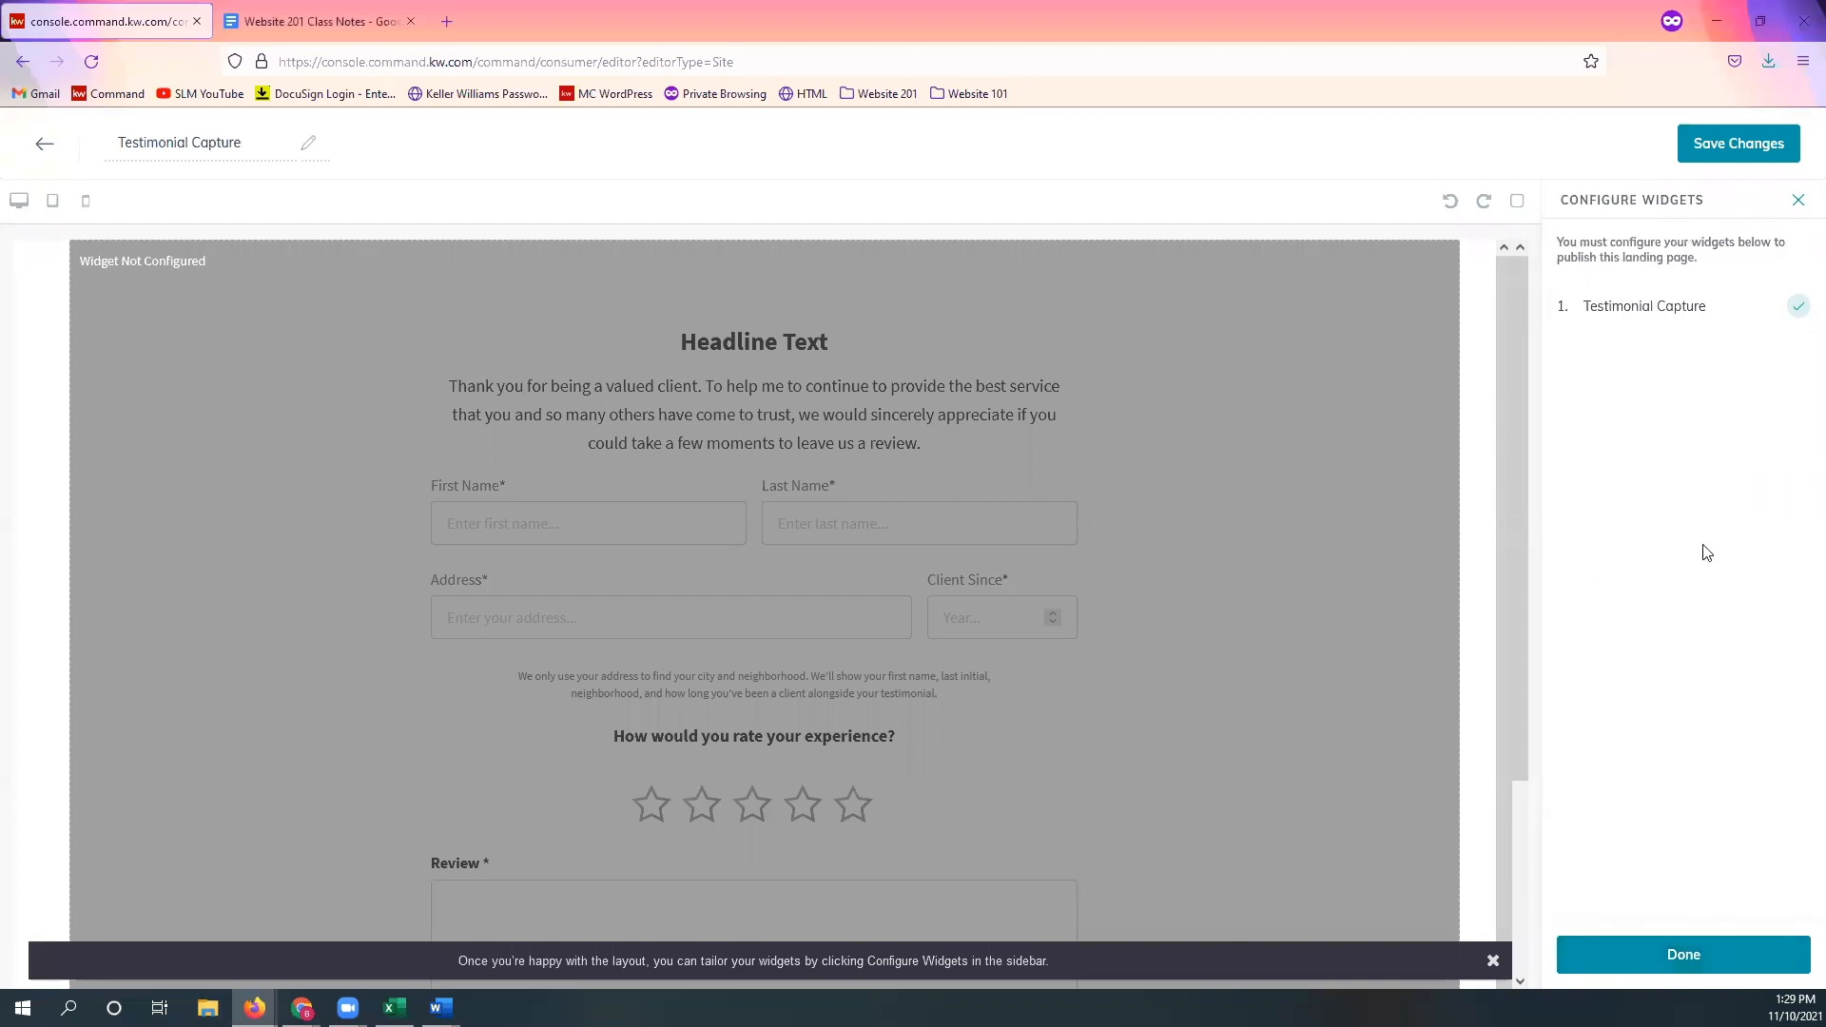
Step: Select Testimonial Capture in the Configure Widgets list to show its settings form
click(1693, 329)
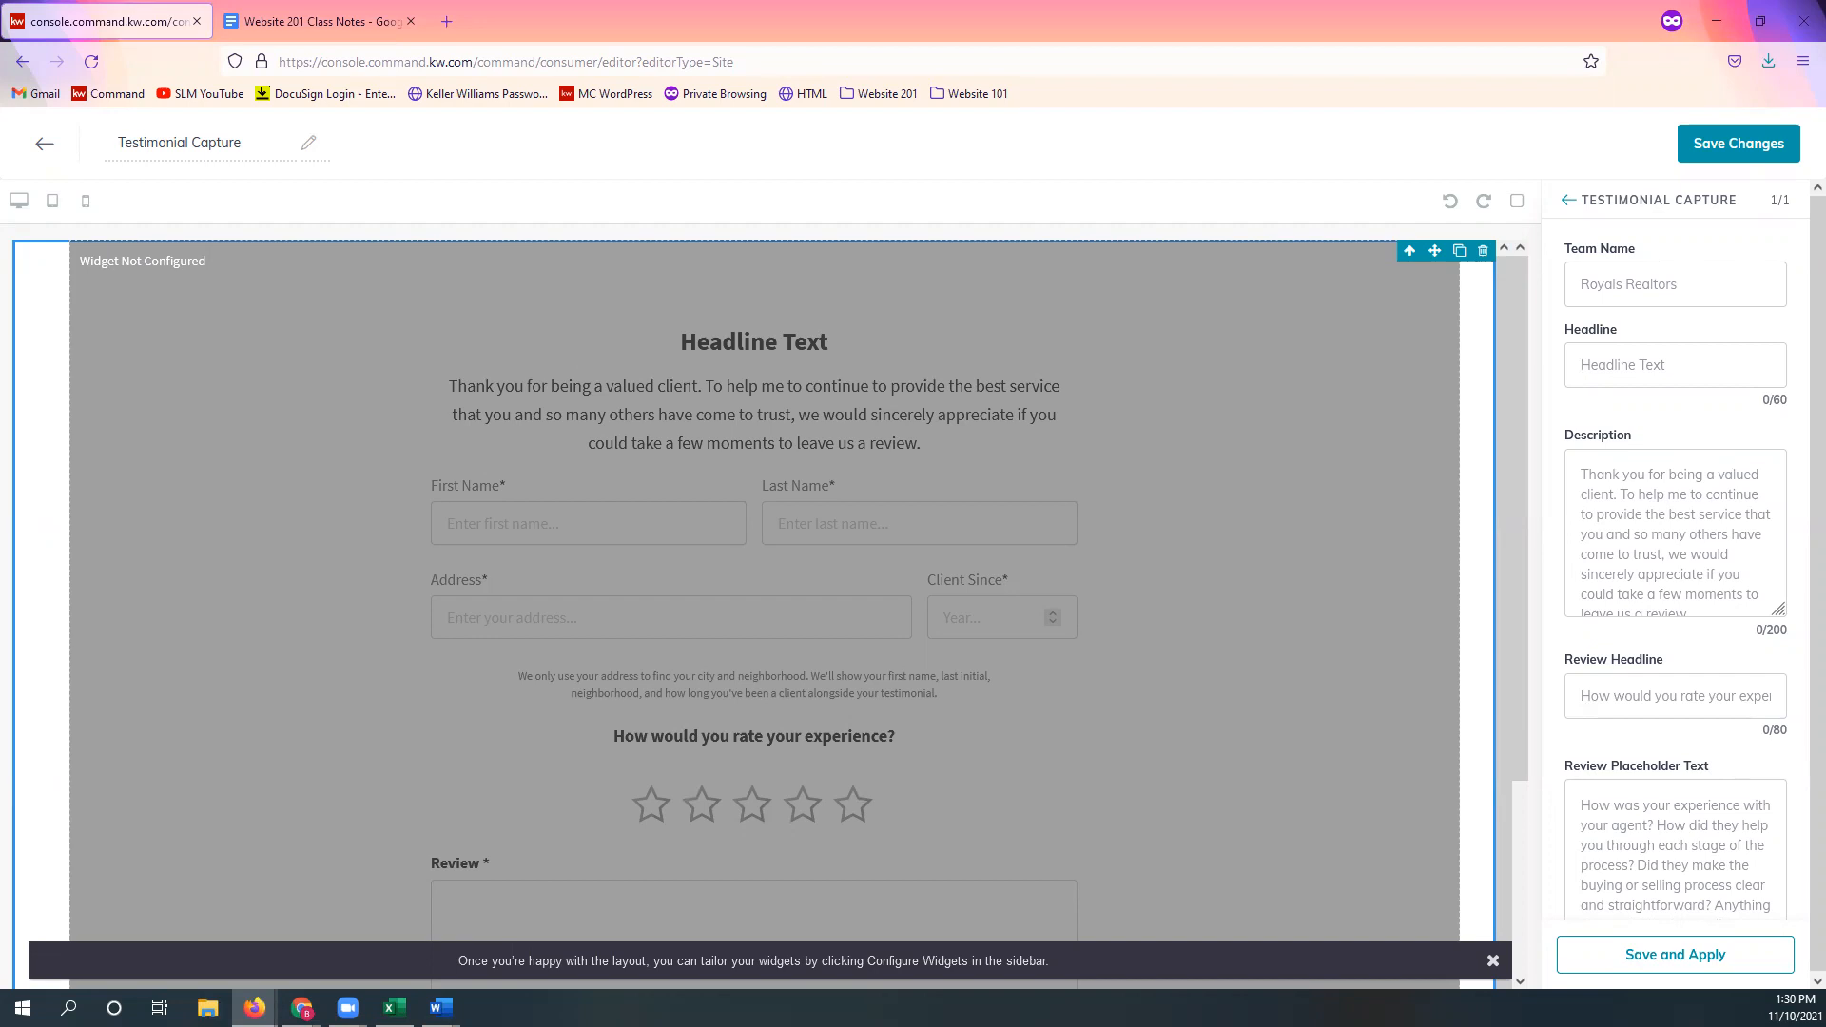
Step: Enter the agent's name as the team name and set the headline to 'Leave A Review!'
click(1667, 295)
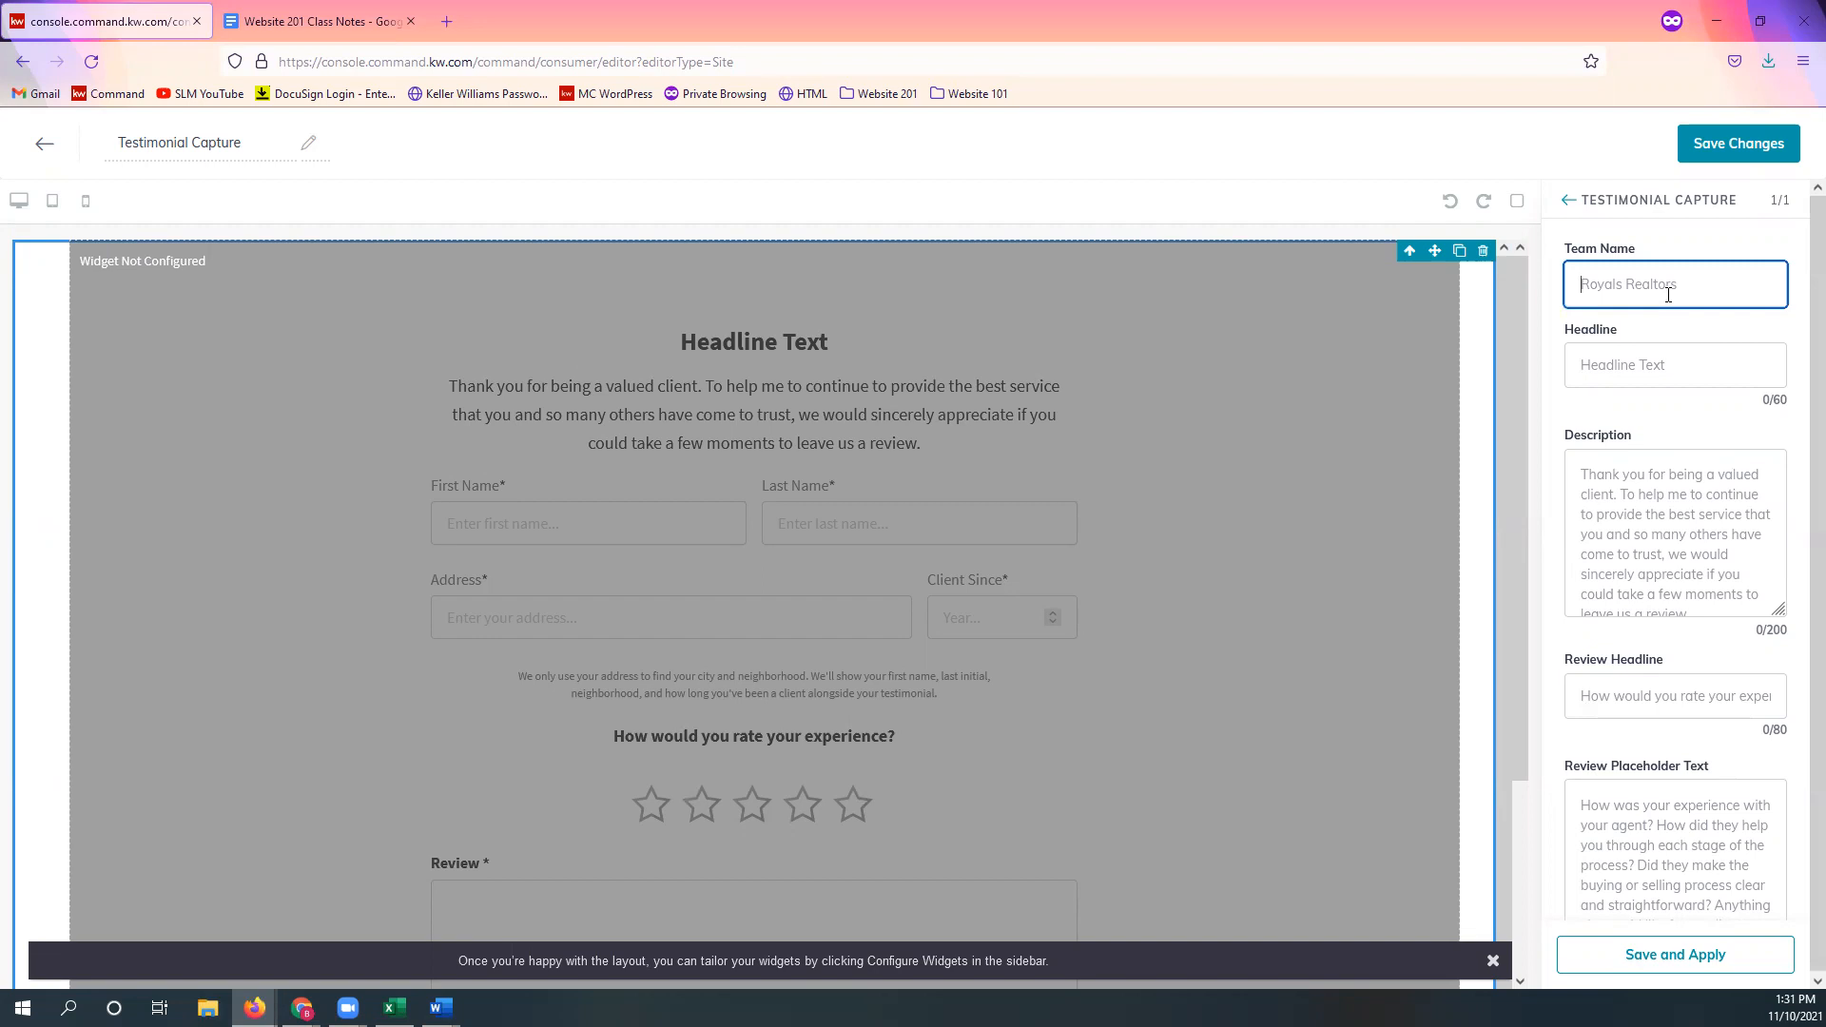
click(1760, 329)
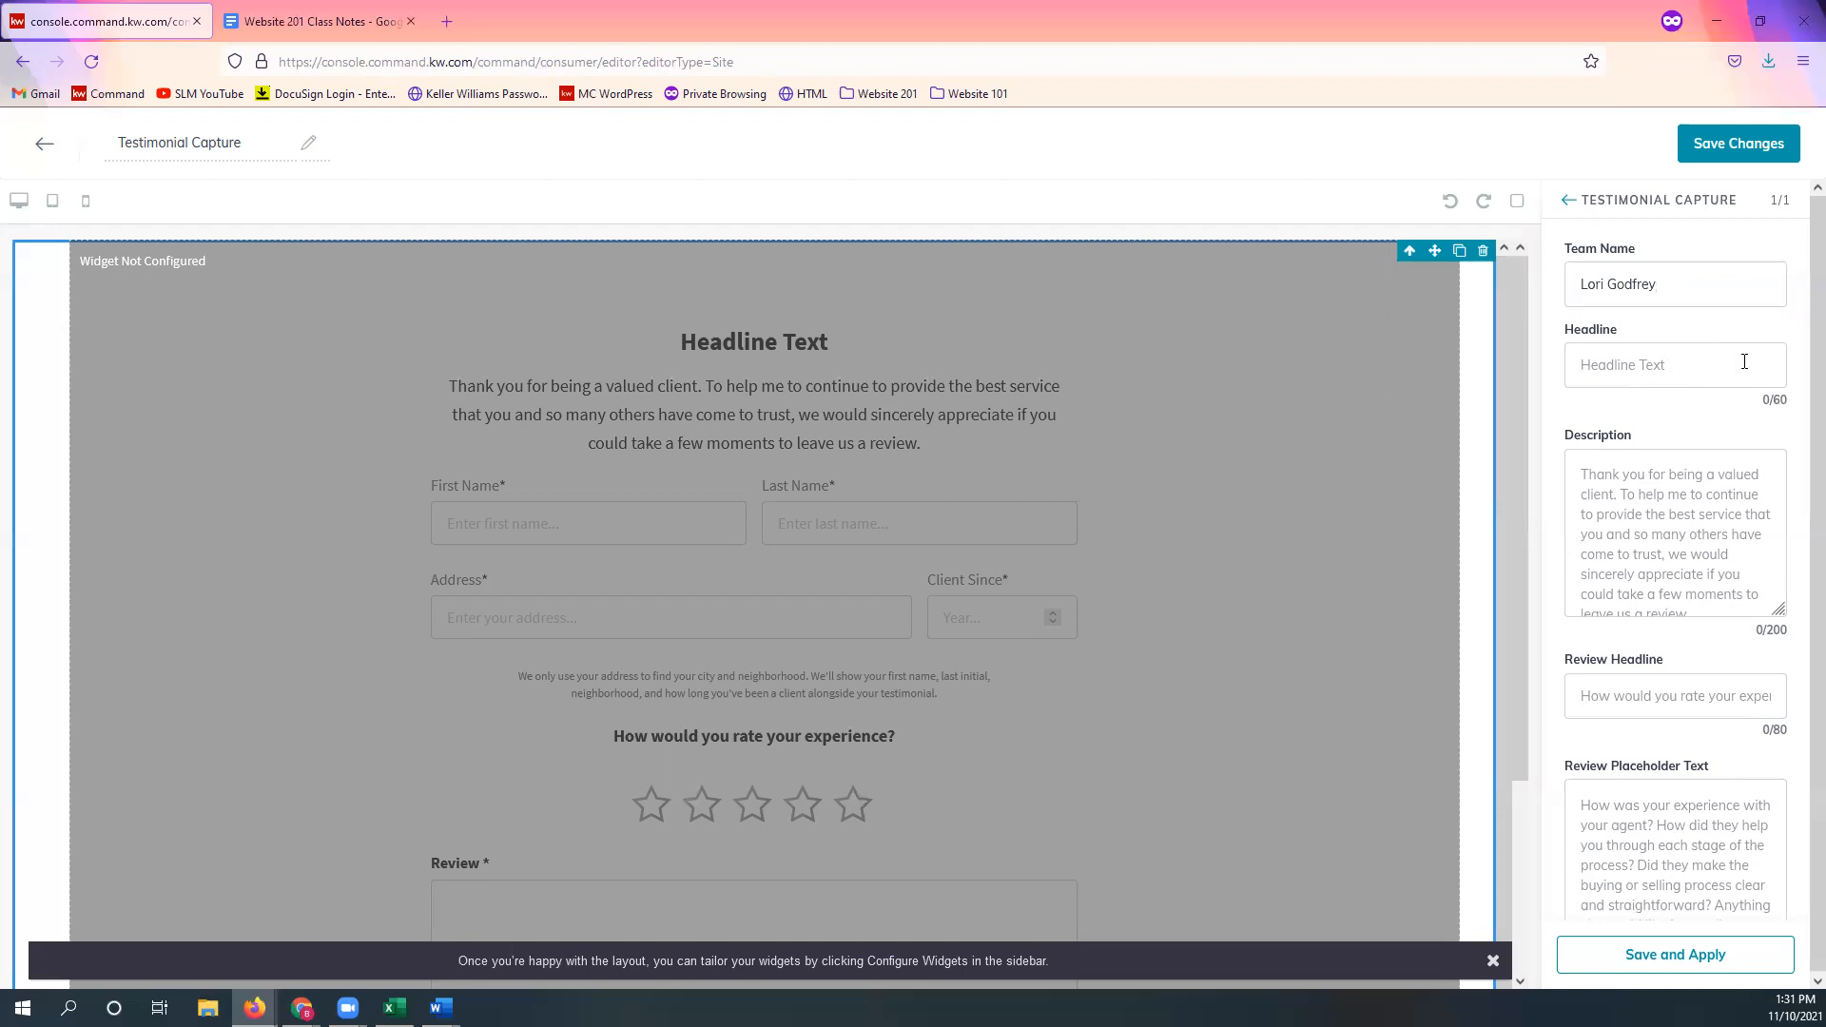
click(1744, 362)
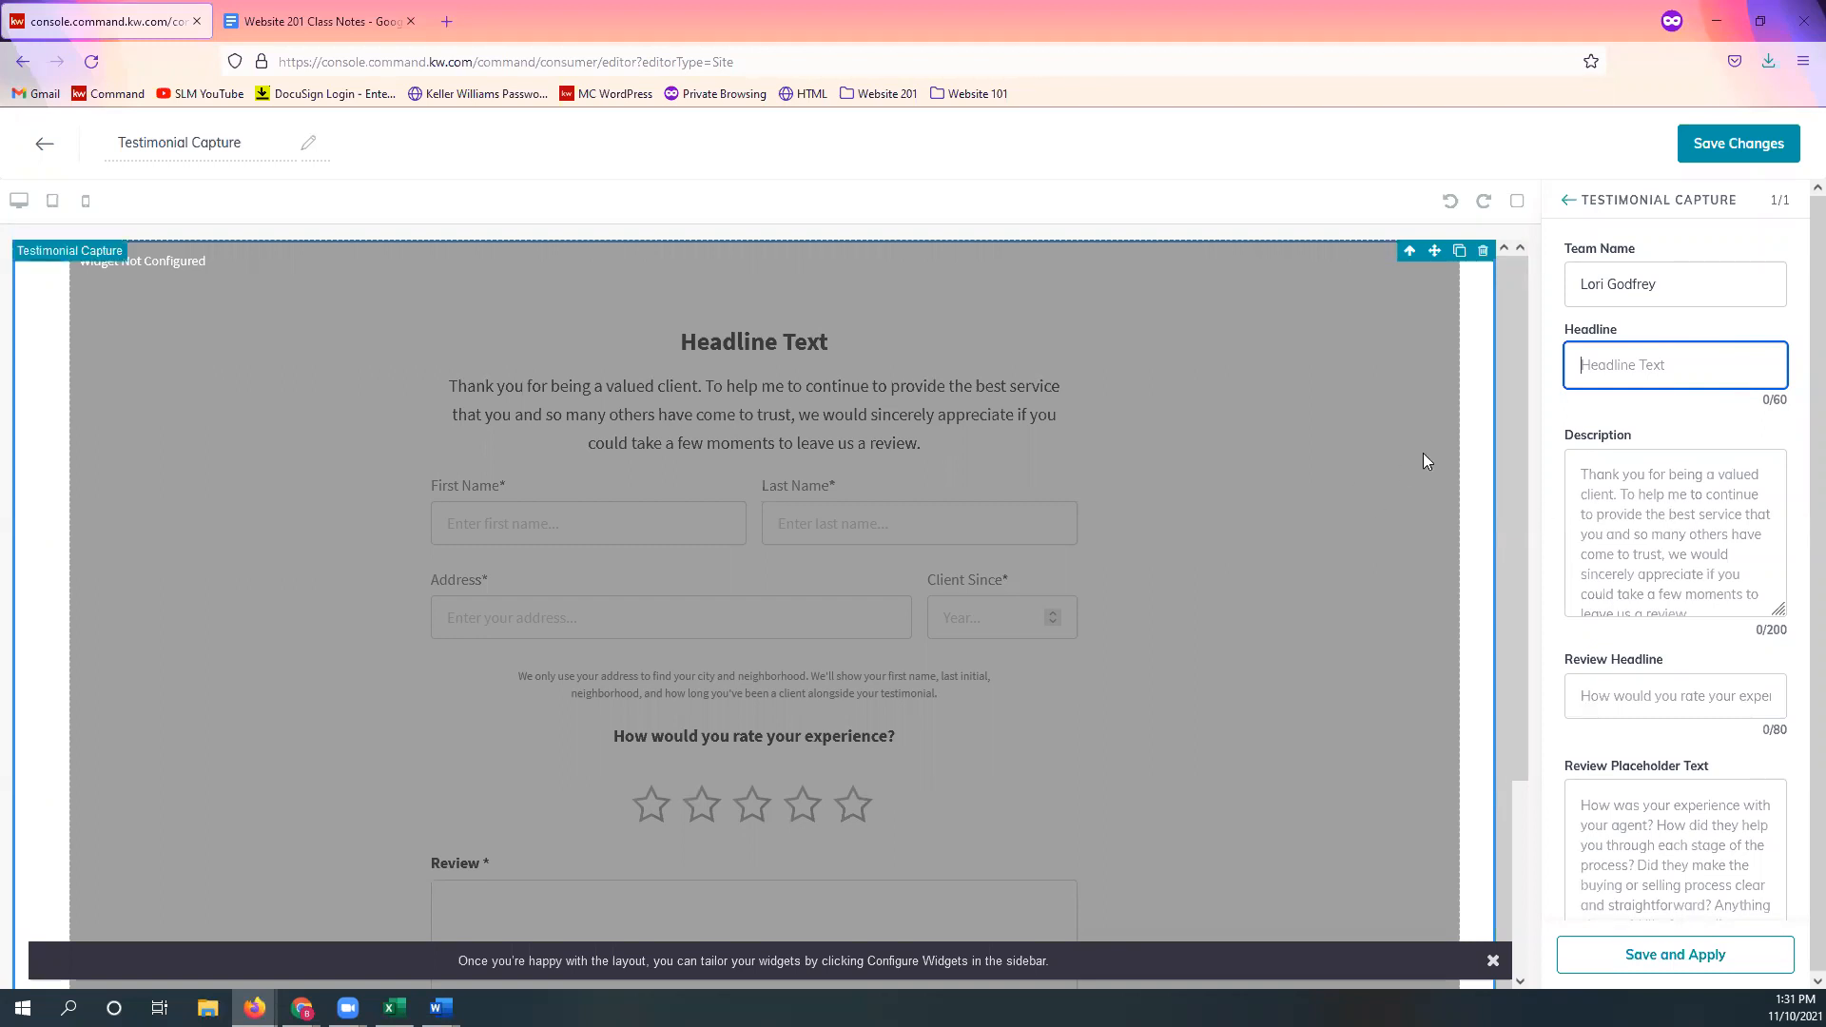
text(L)
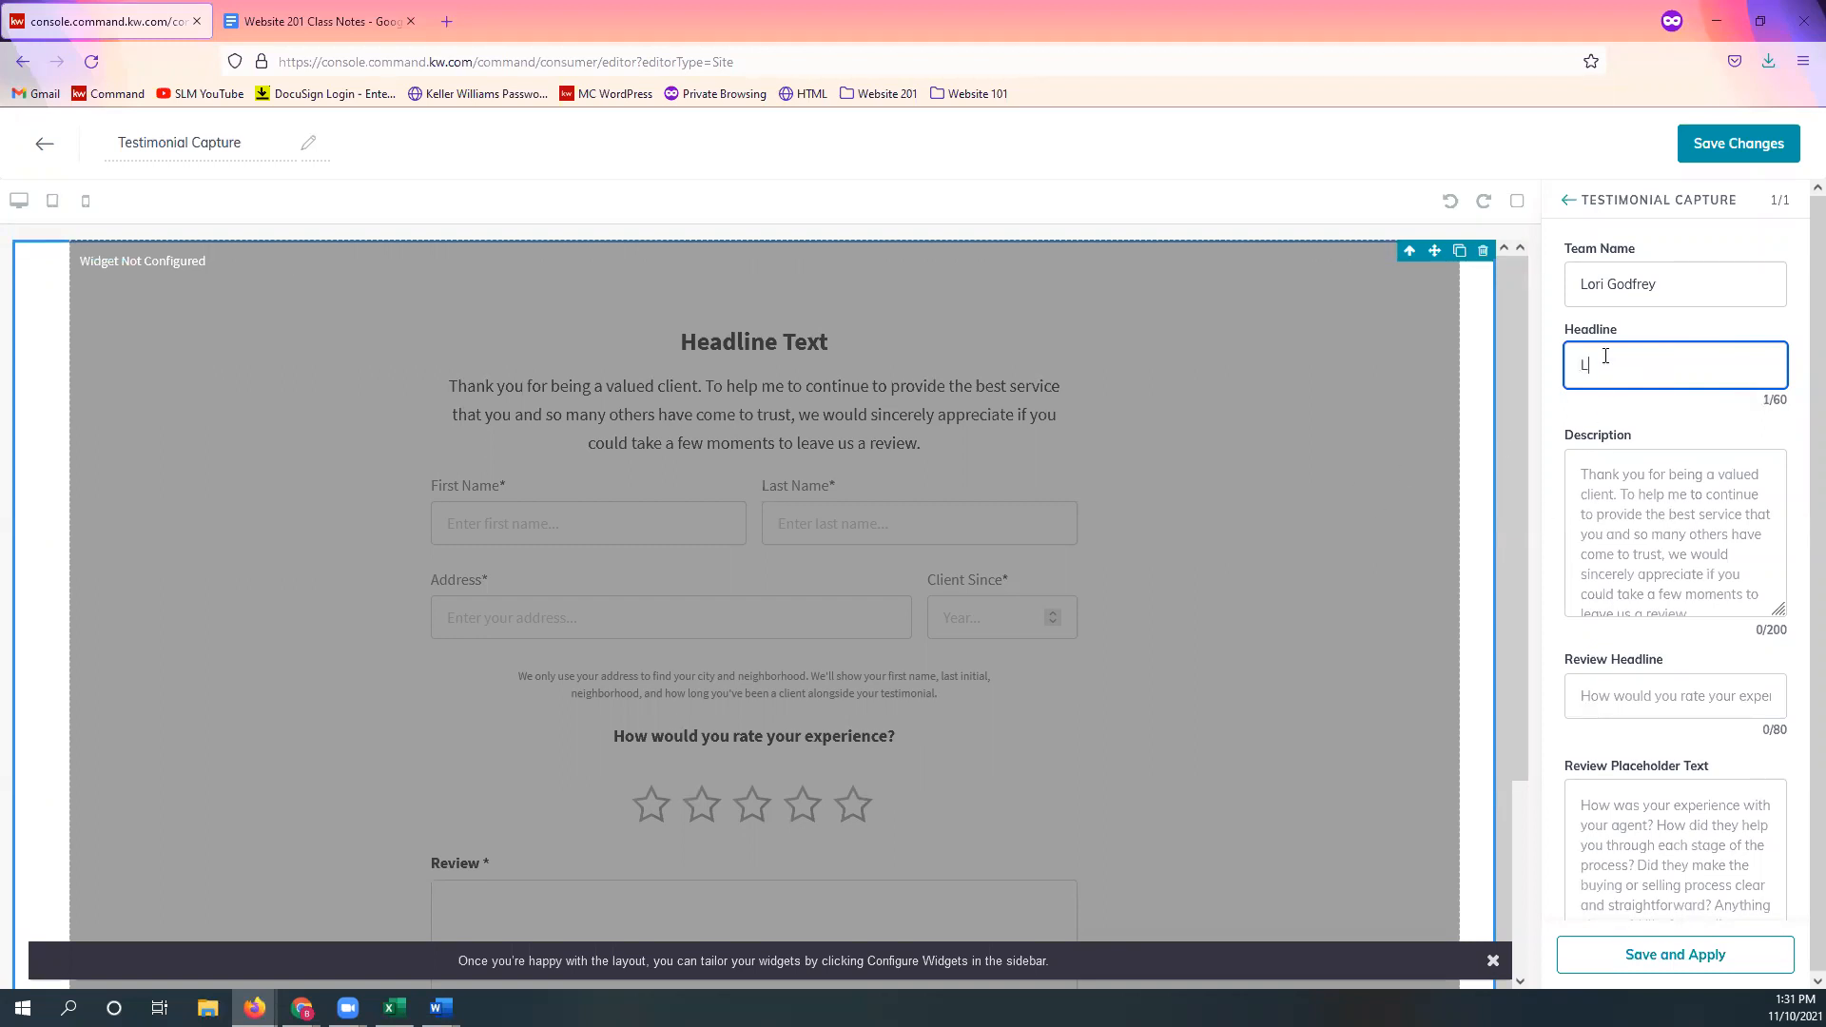
text(eave A Review!)
click(1709, 422)
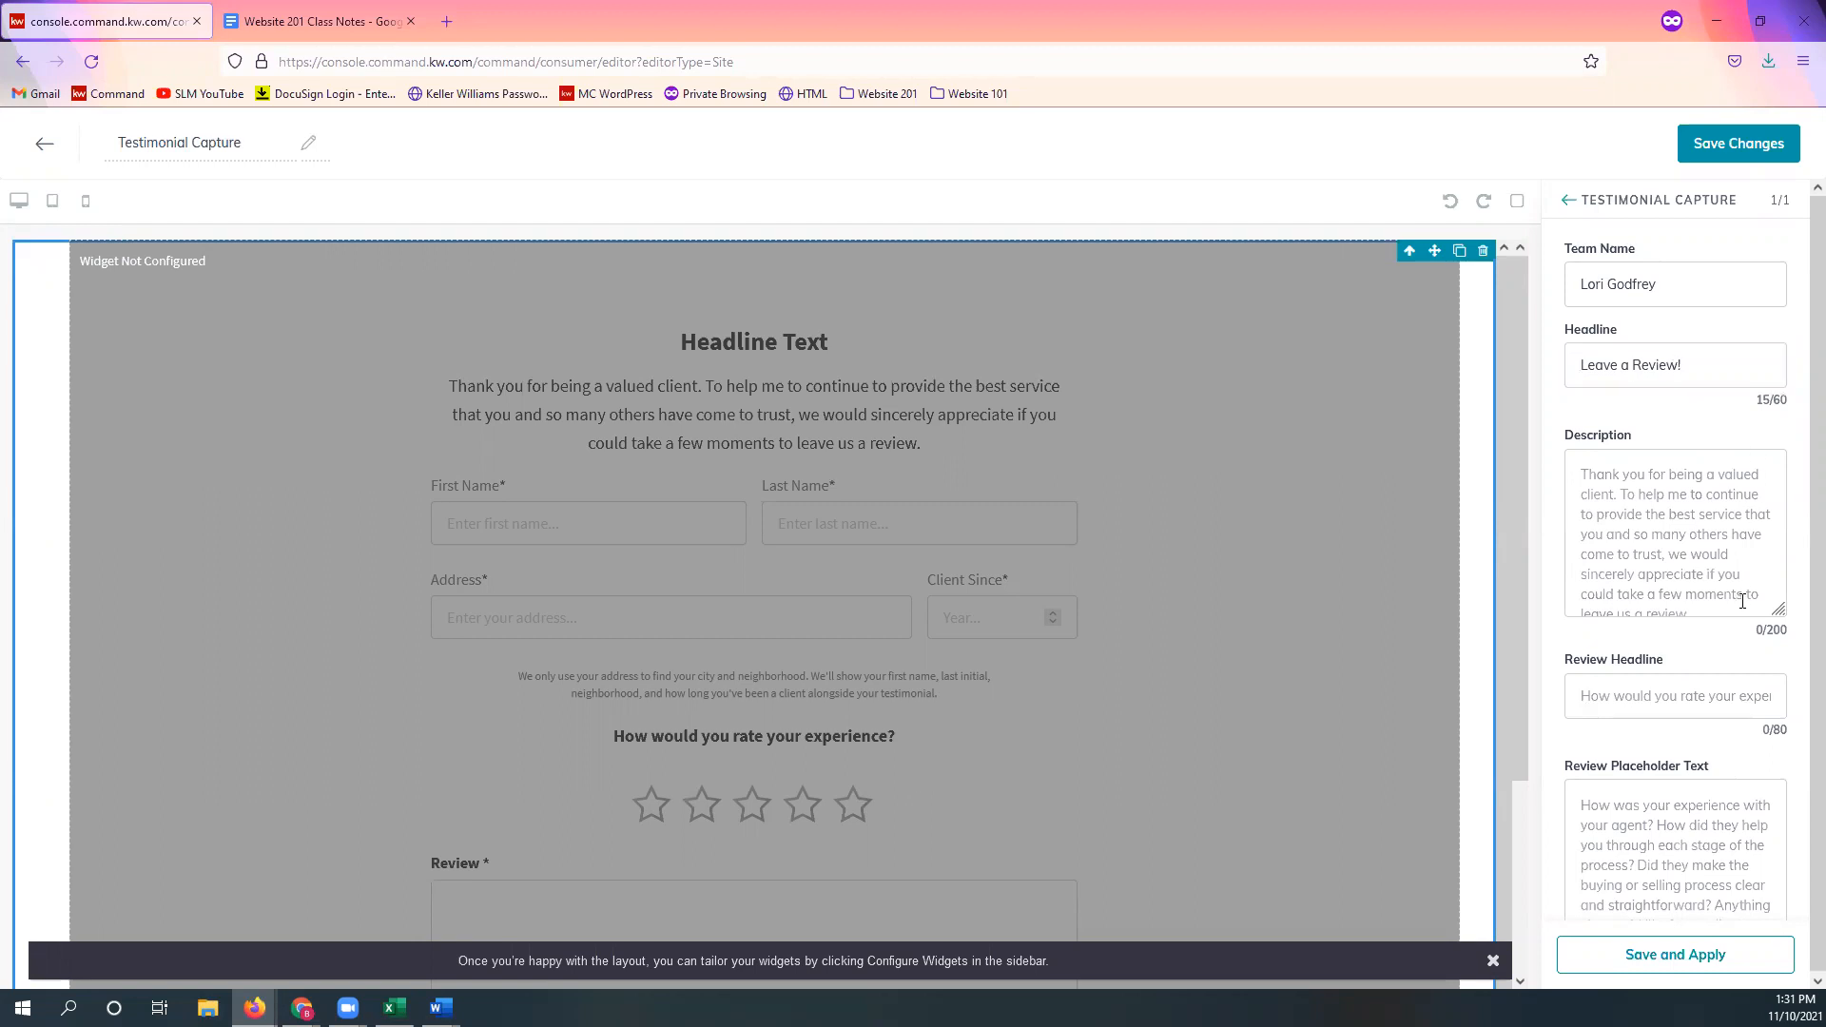
Step: Enlarge the description and Review Placeholder Text boxes at 90% zoom, then apply the widget settings
drag(1774, 608, 1784, 629)
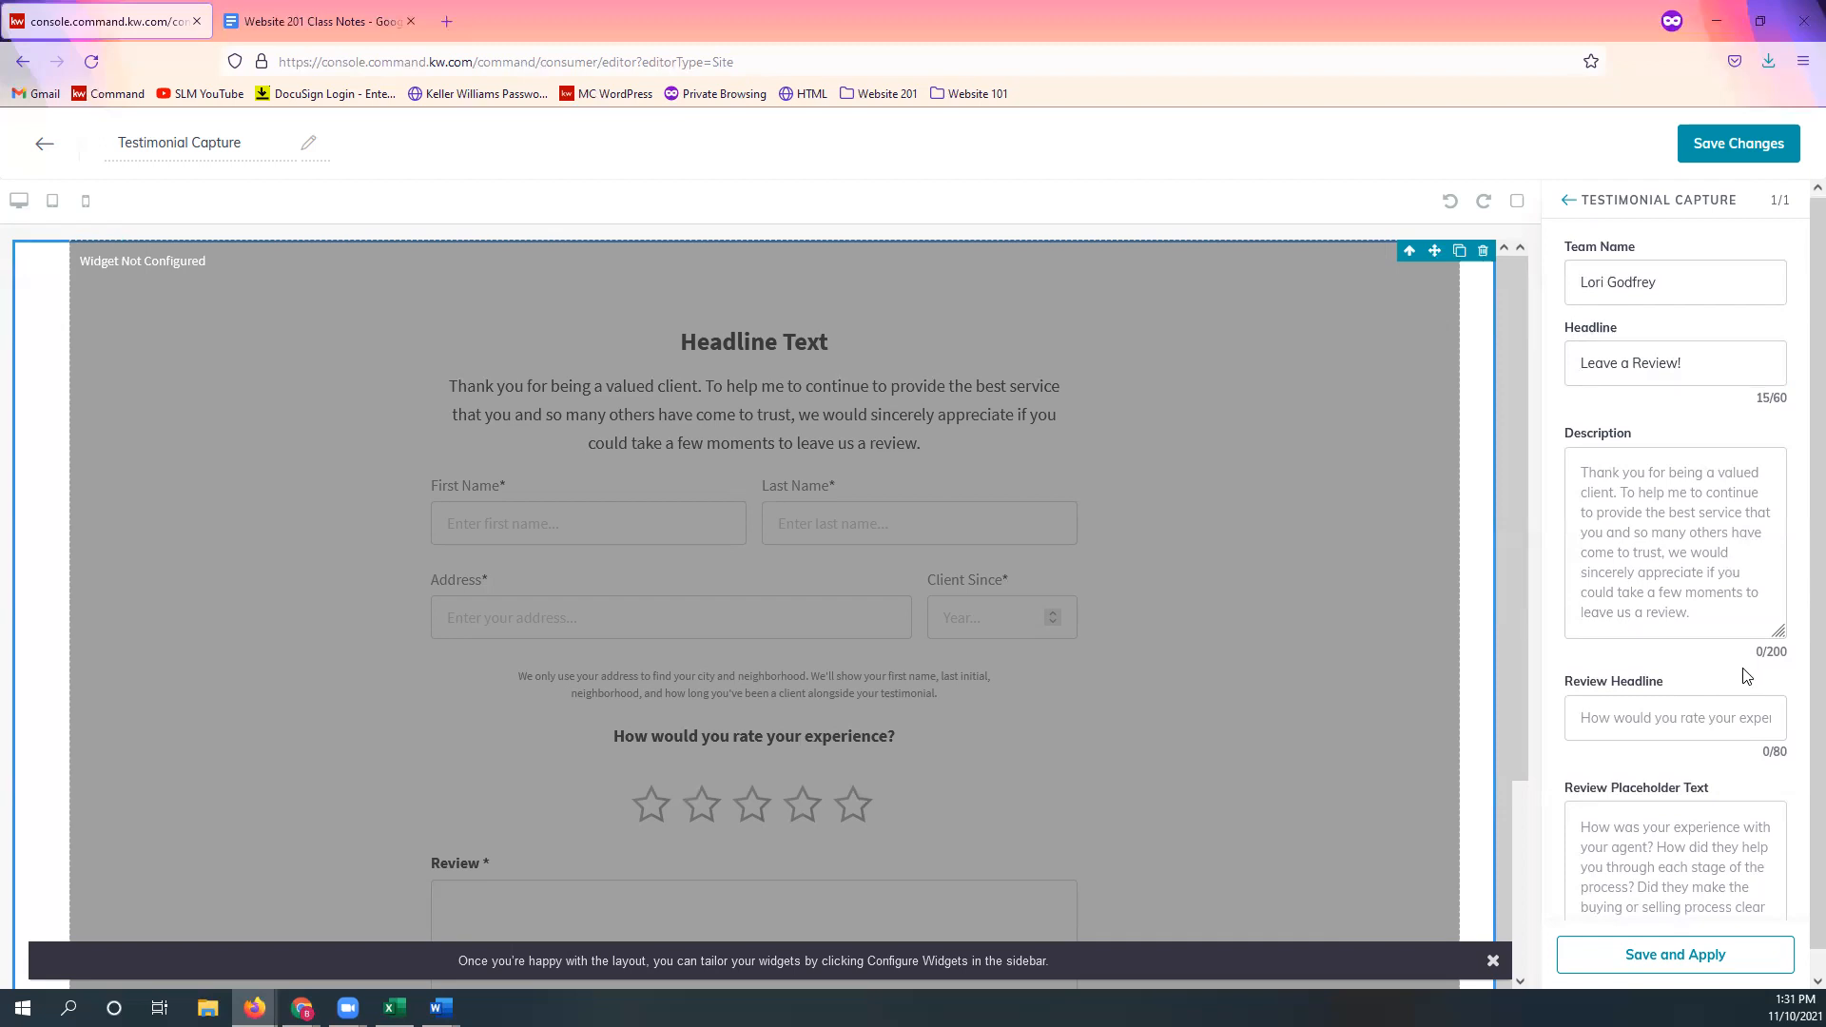
scroll(1744, 663, down, 1)
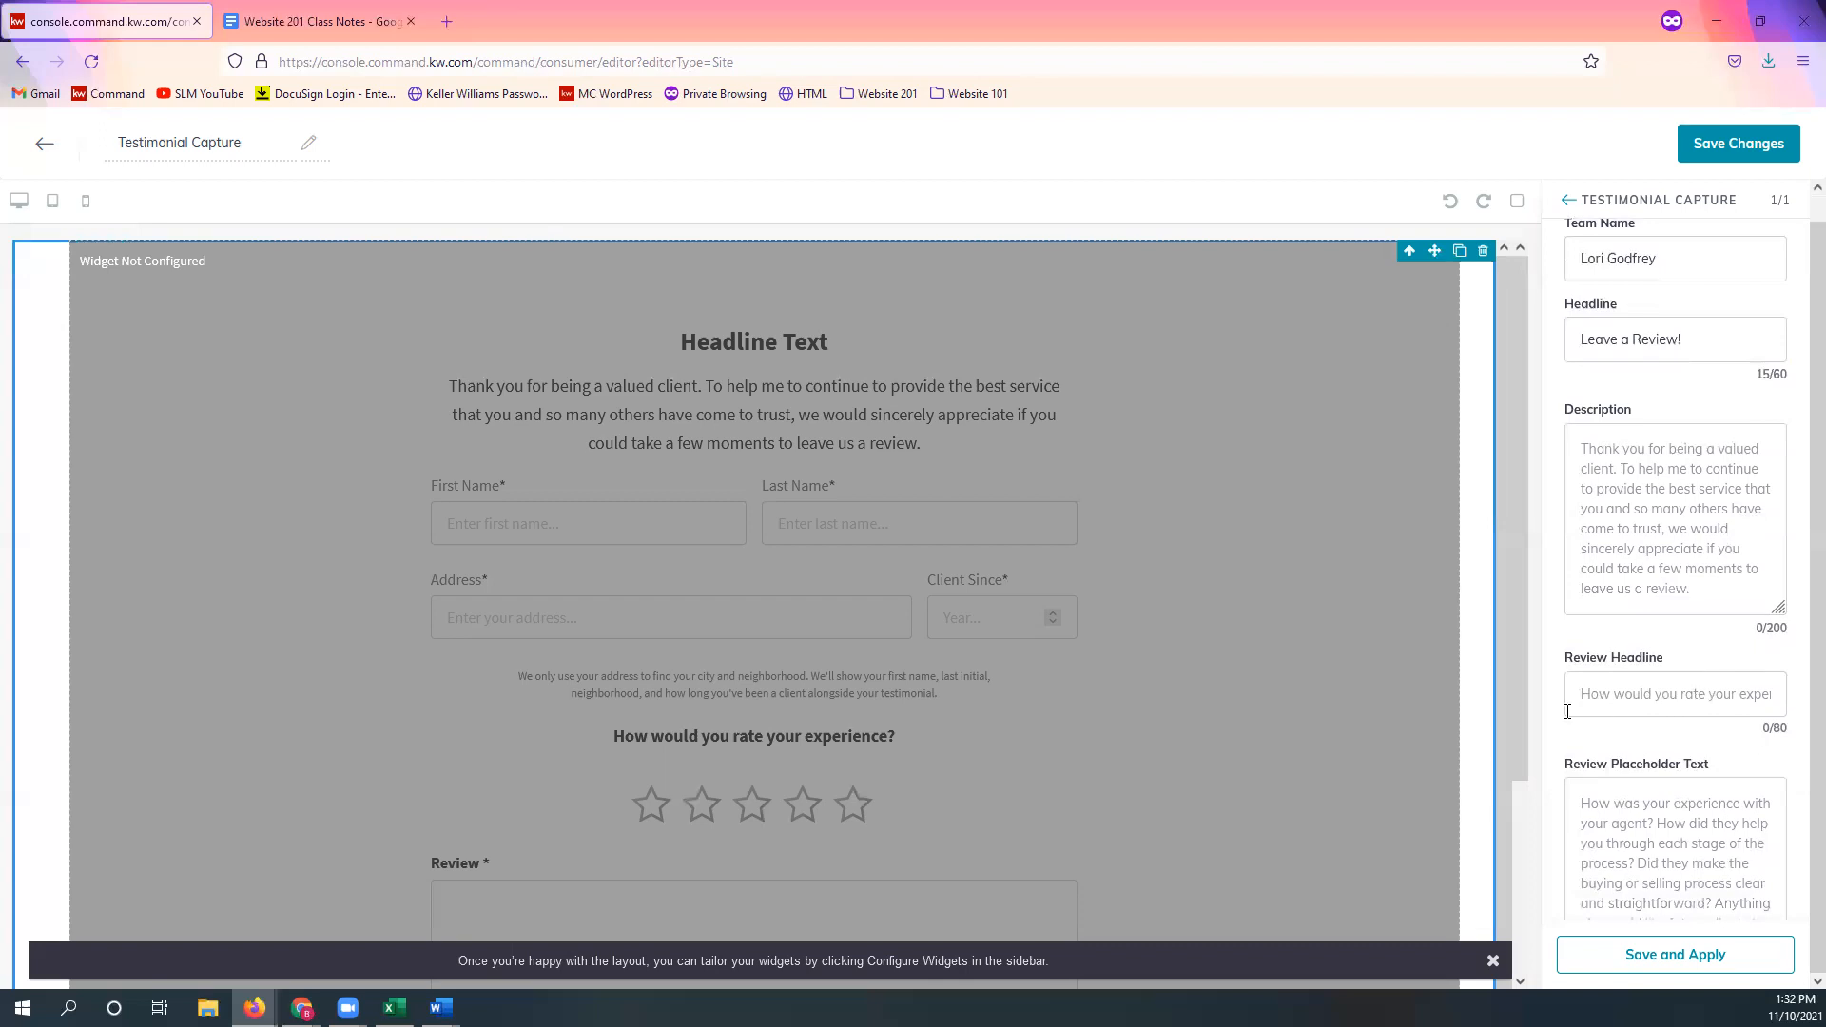
scroll(824, 746, down, 3)
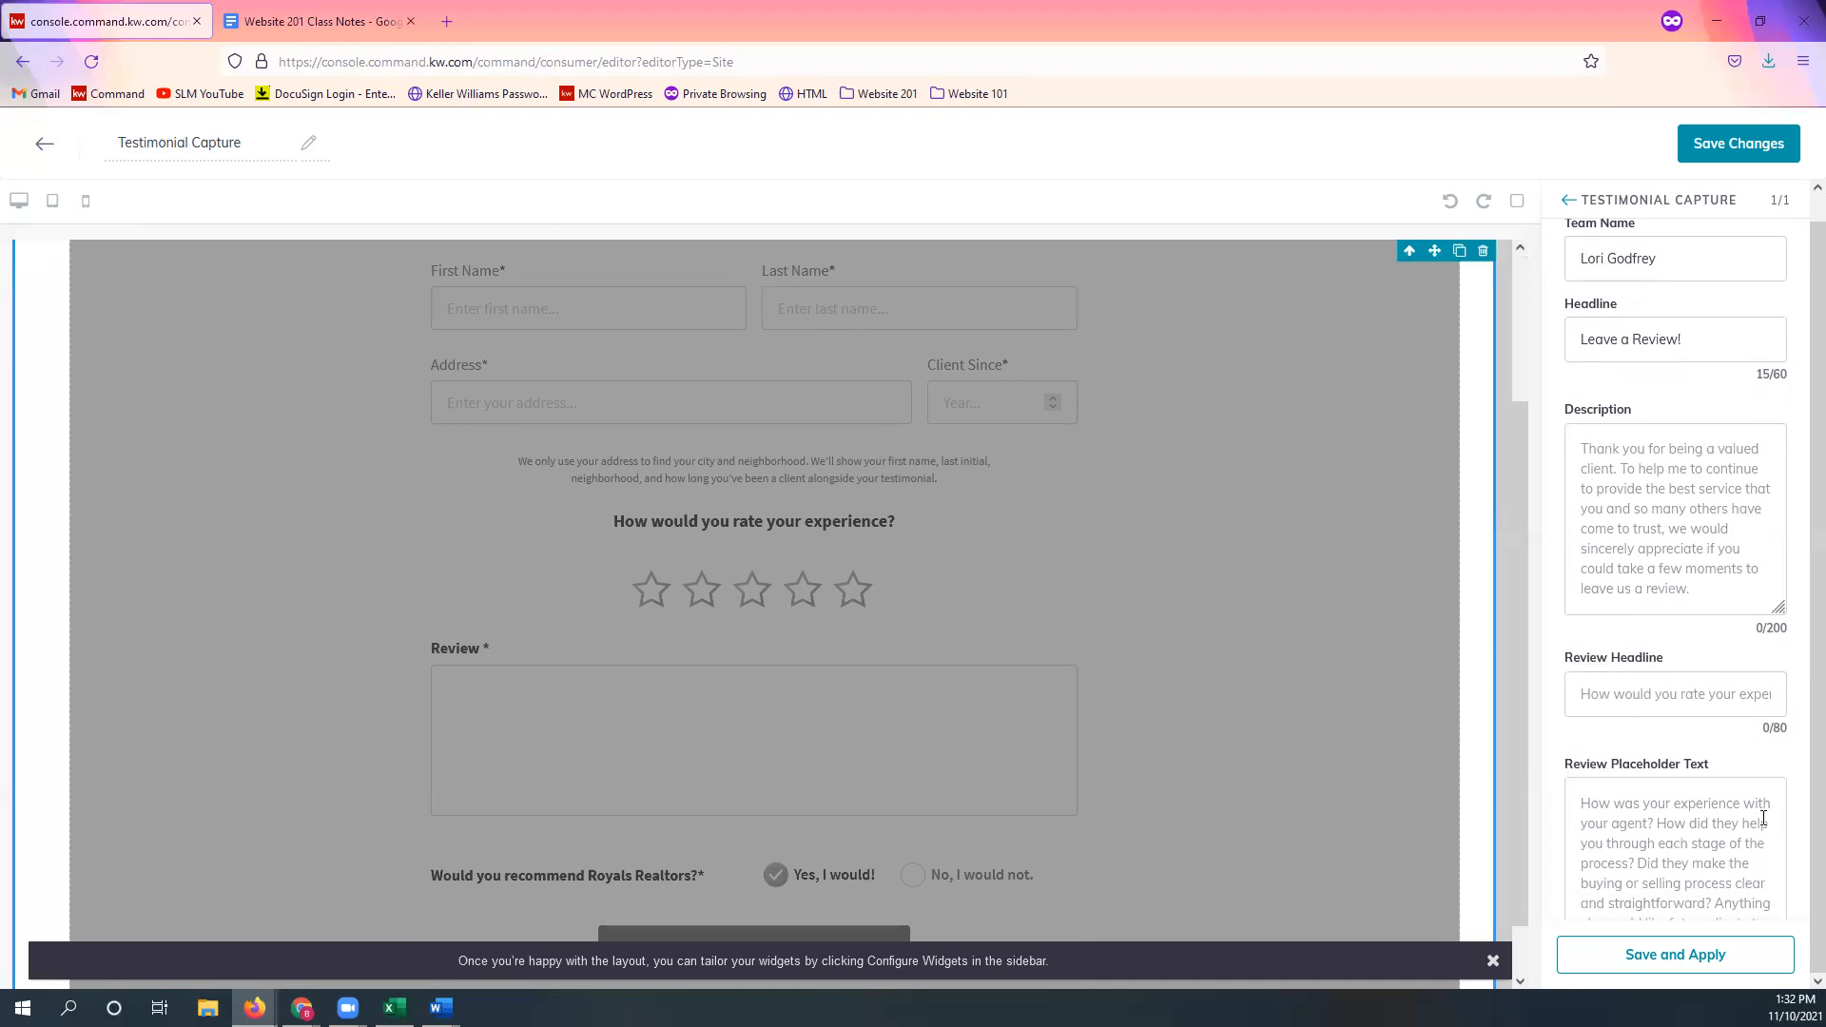
key(ctrl+minus)
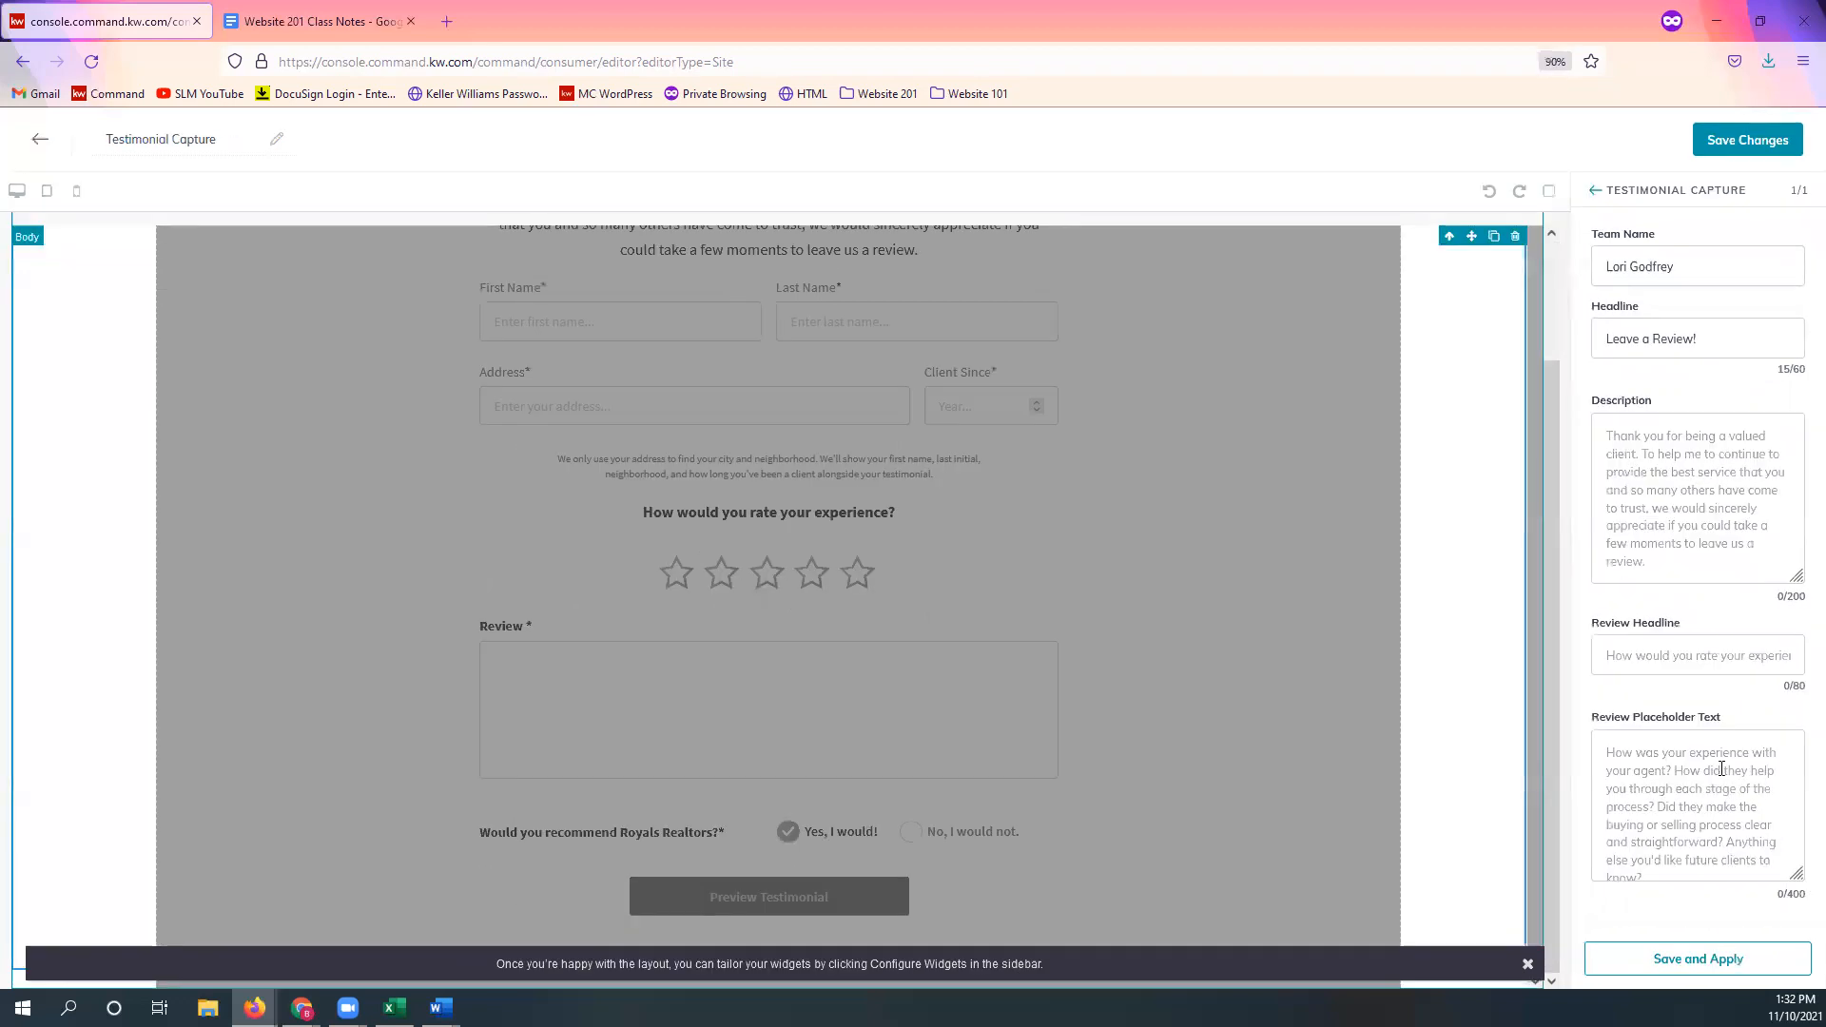
drag(1797, 875, 1799, 910)
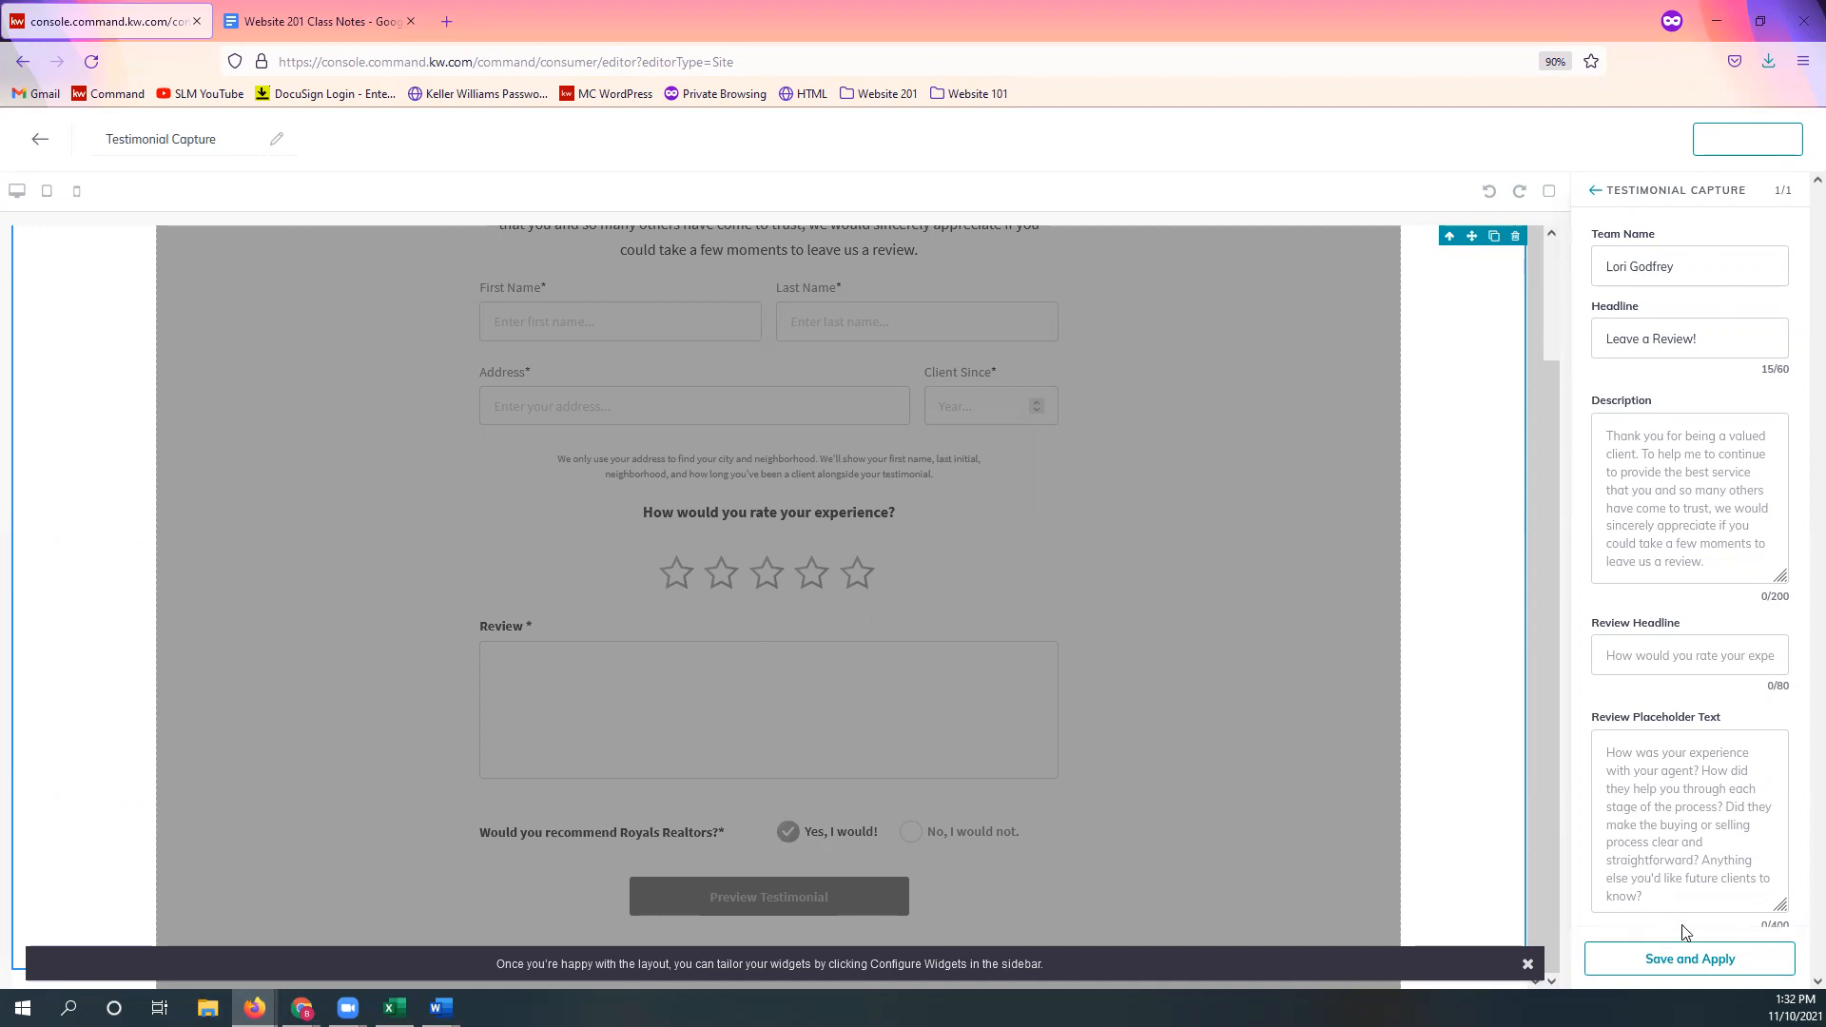
click(1712, 967)
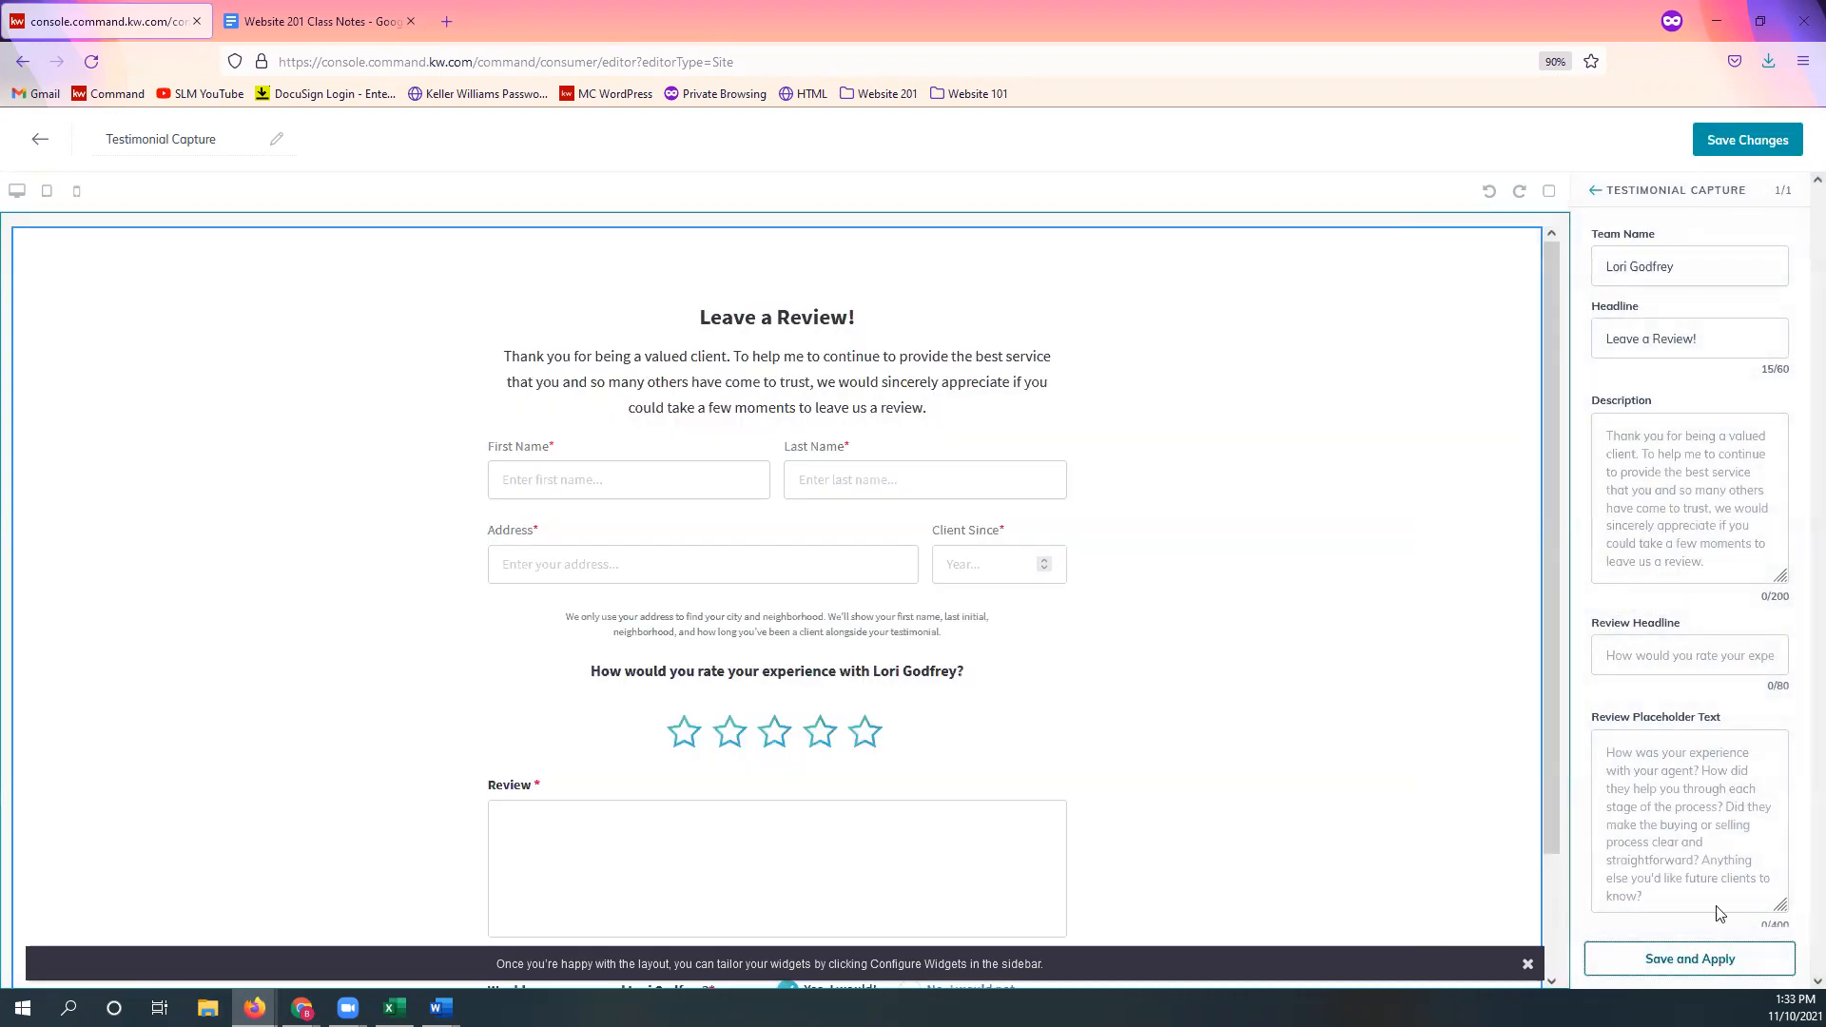
Step: Restore 100% zoom, close the layout tip bar, and scroll through the headline, star rating and Review box
key(ctrl+0)
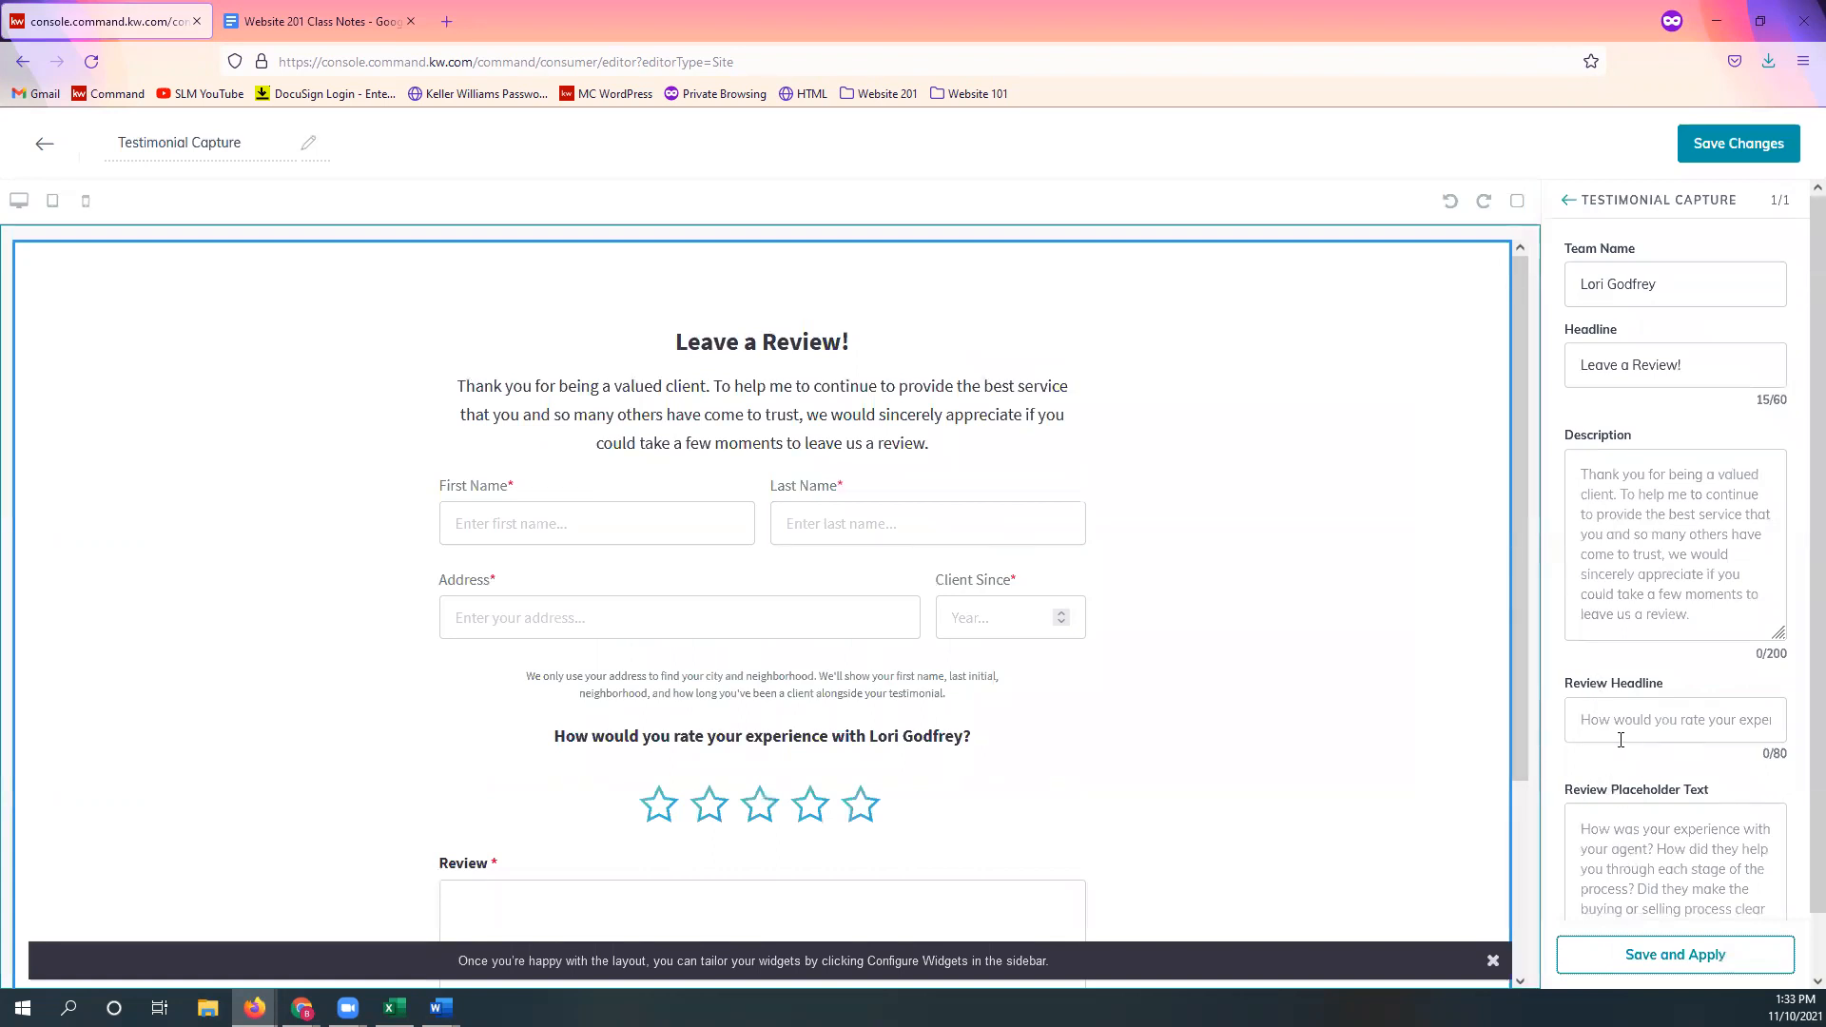
click(1493, 960)
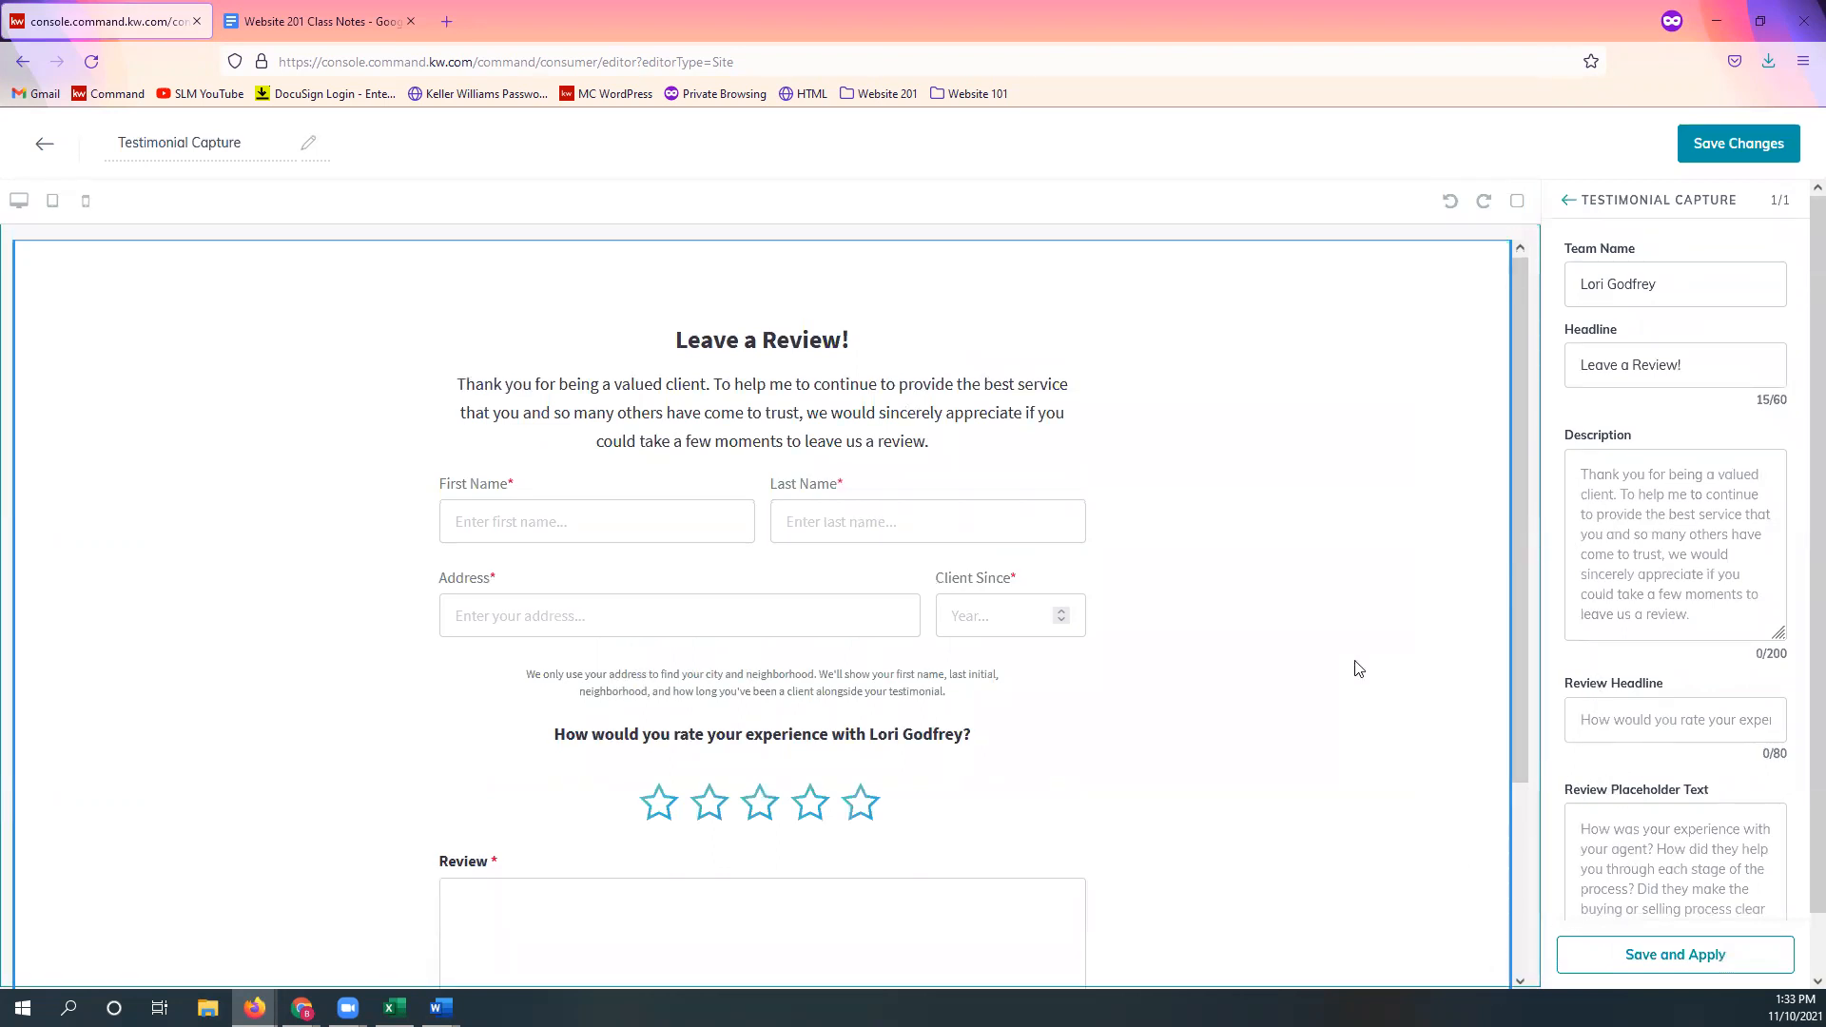
scroll(1359, 668, down, 3)
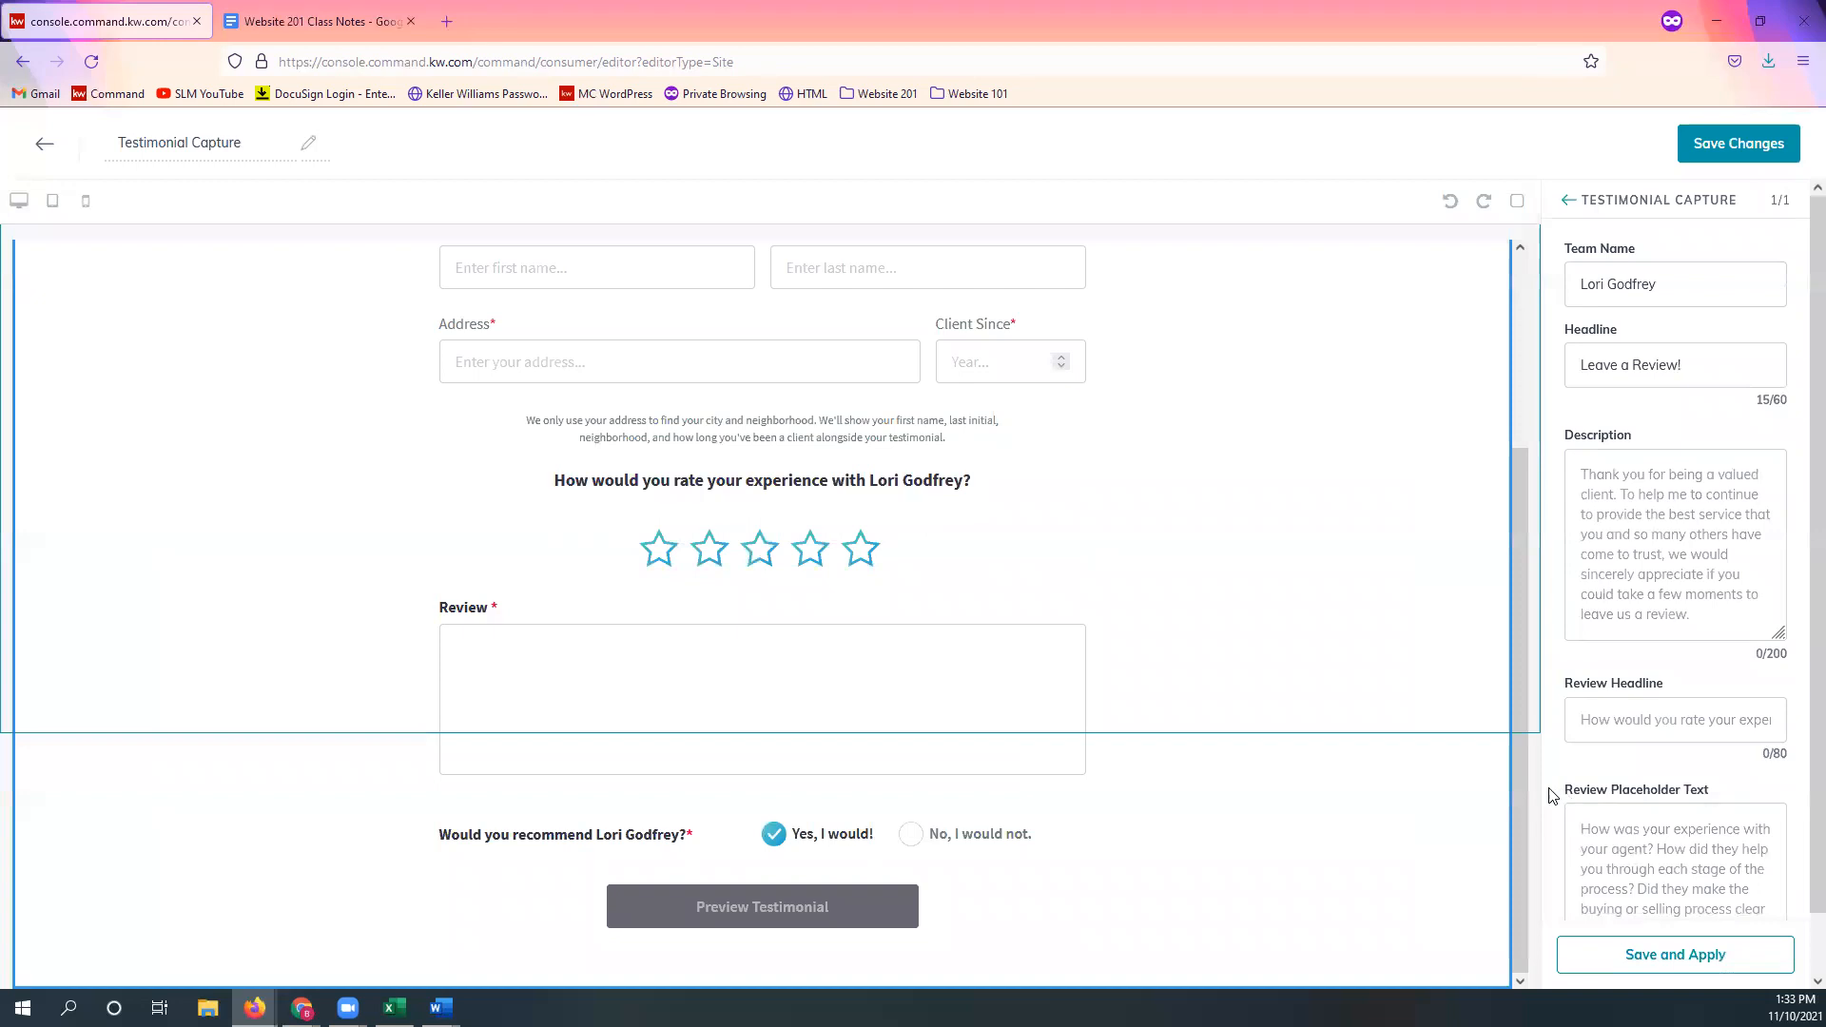
scroll(1524, 773, up, 1)
scroll(1523, 772, up, 2)
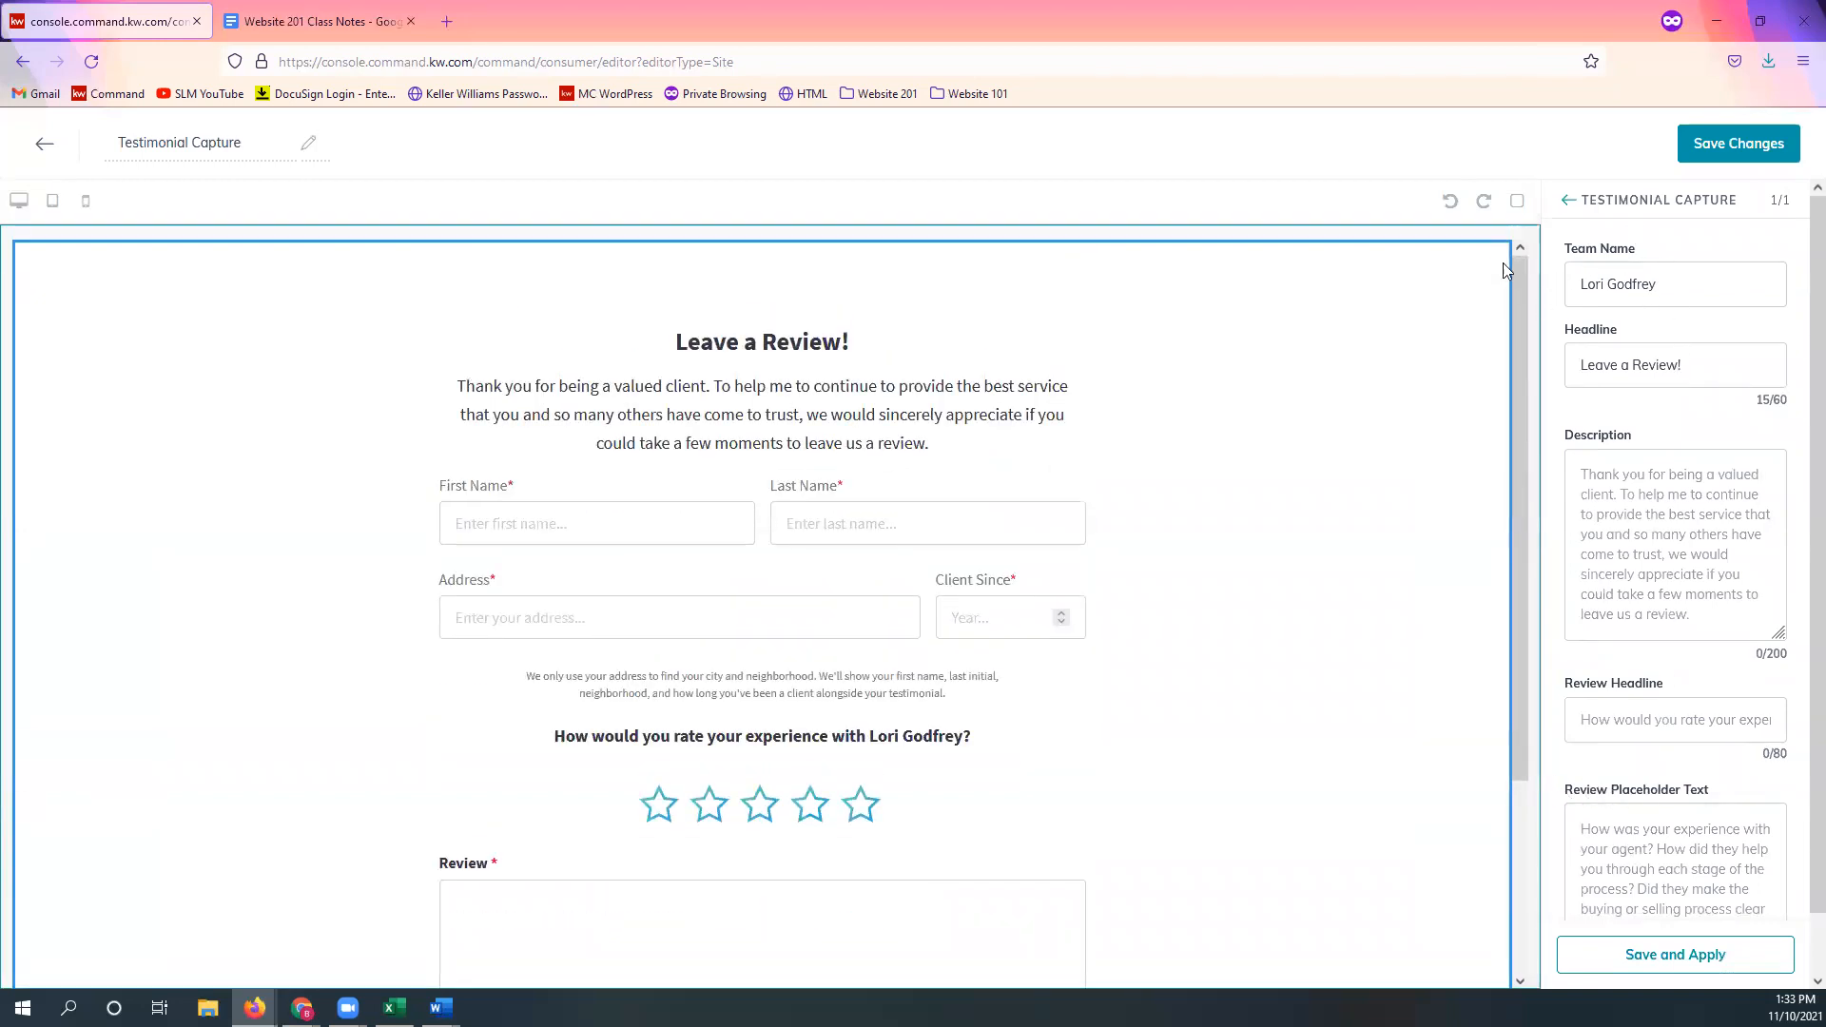
scroll(571, 766, down, 1)
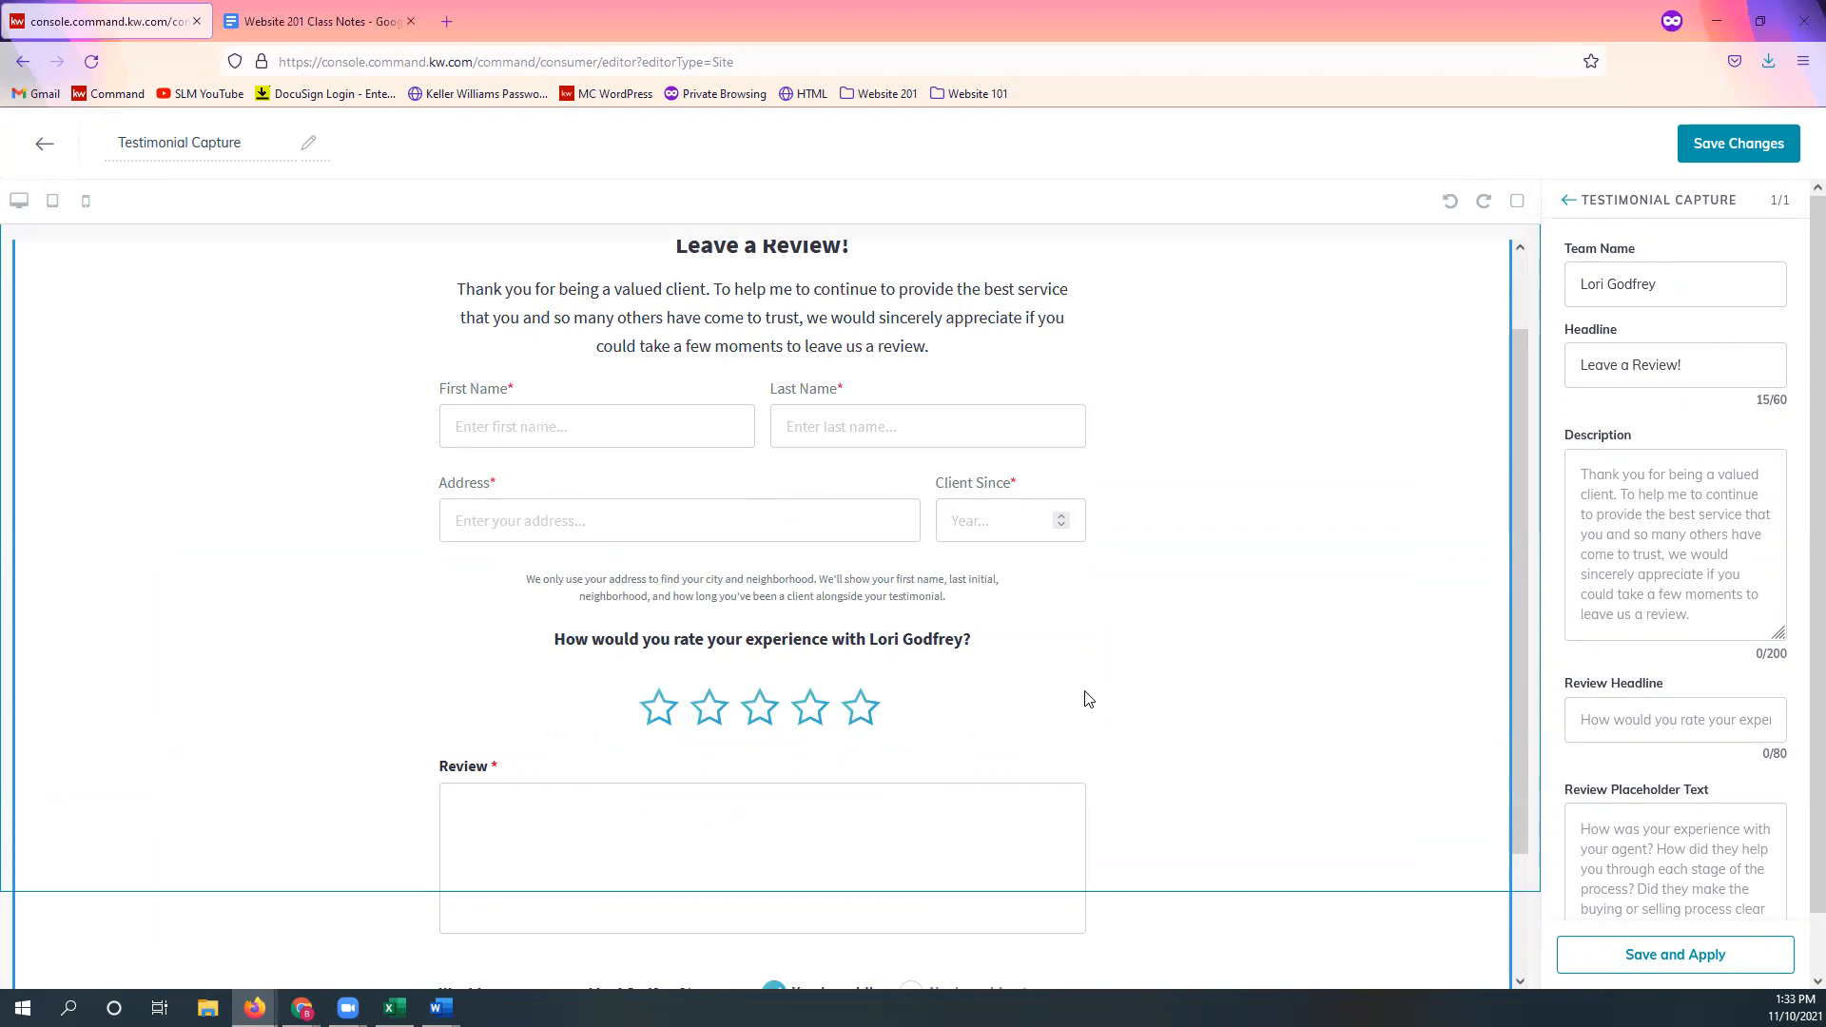
scroll(1084, 694, down, 2)
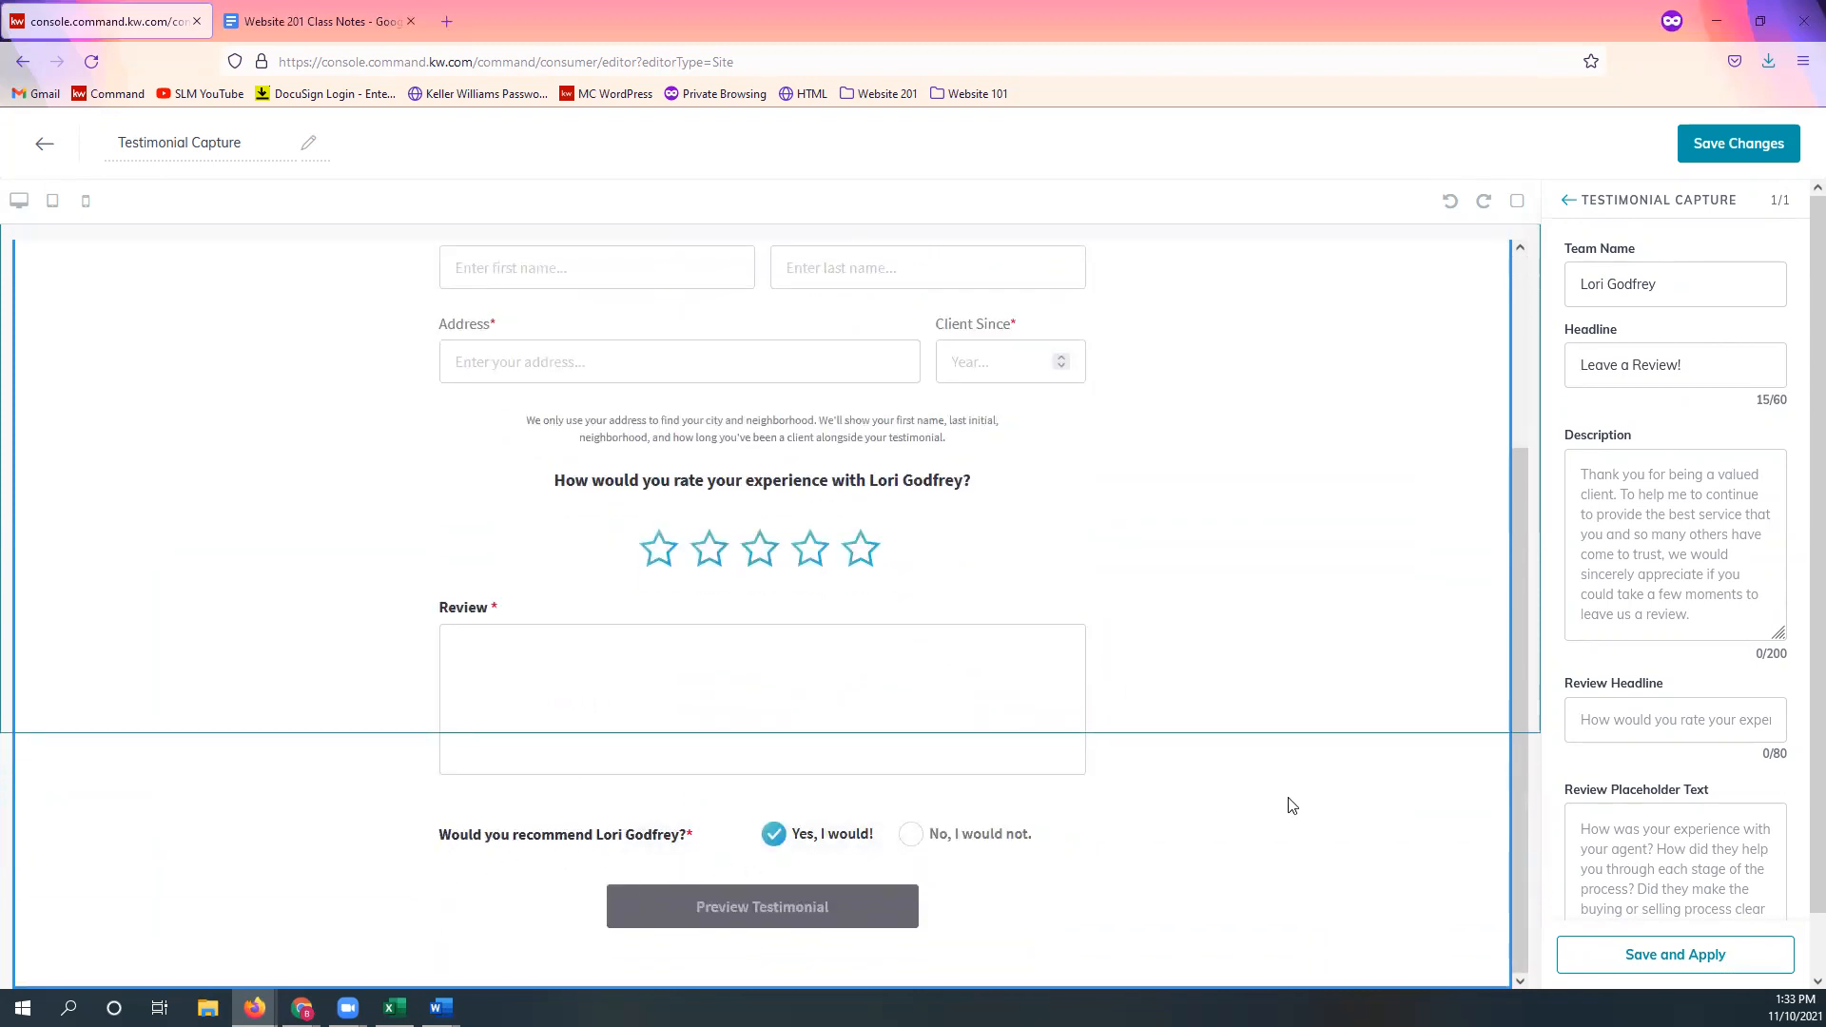
scroll(1294, 790, up, 3)
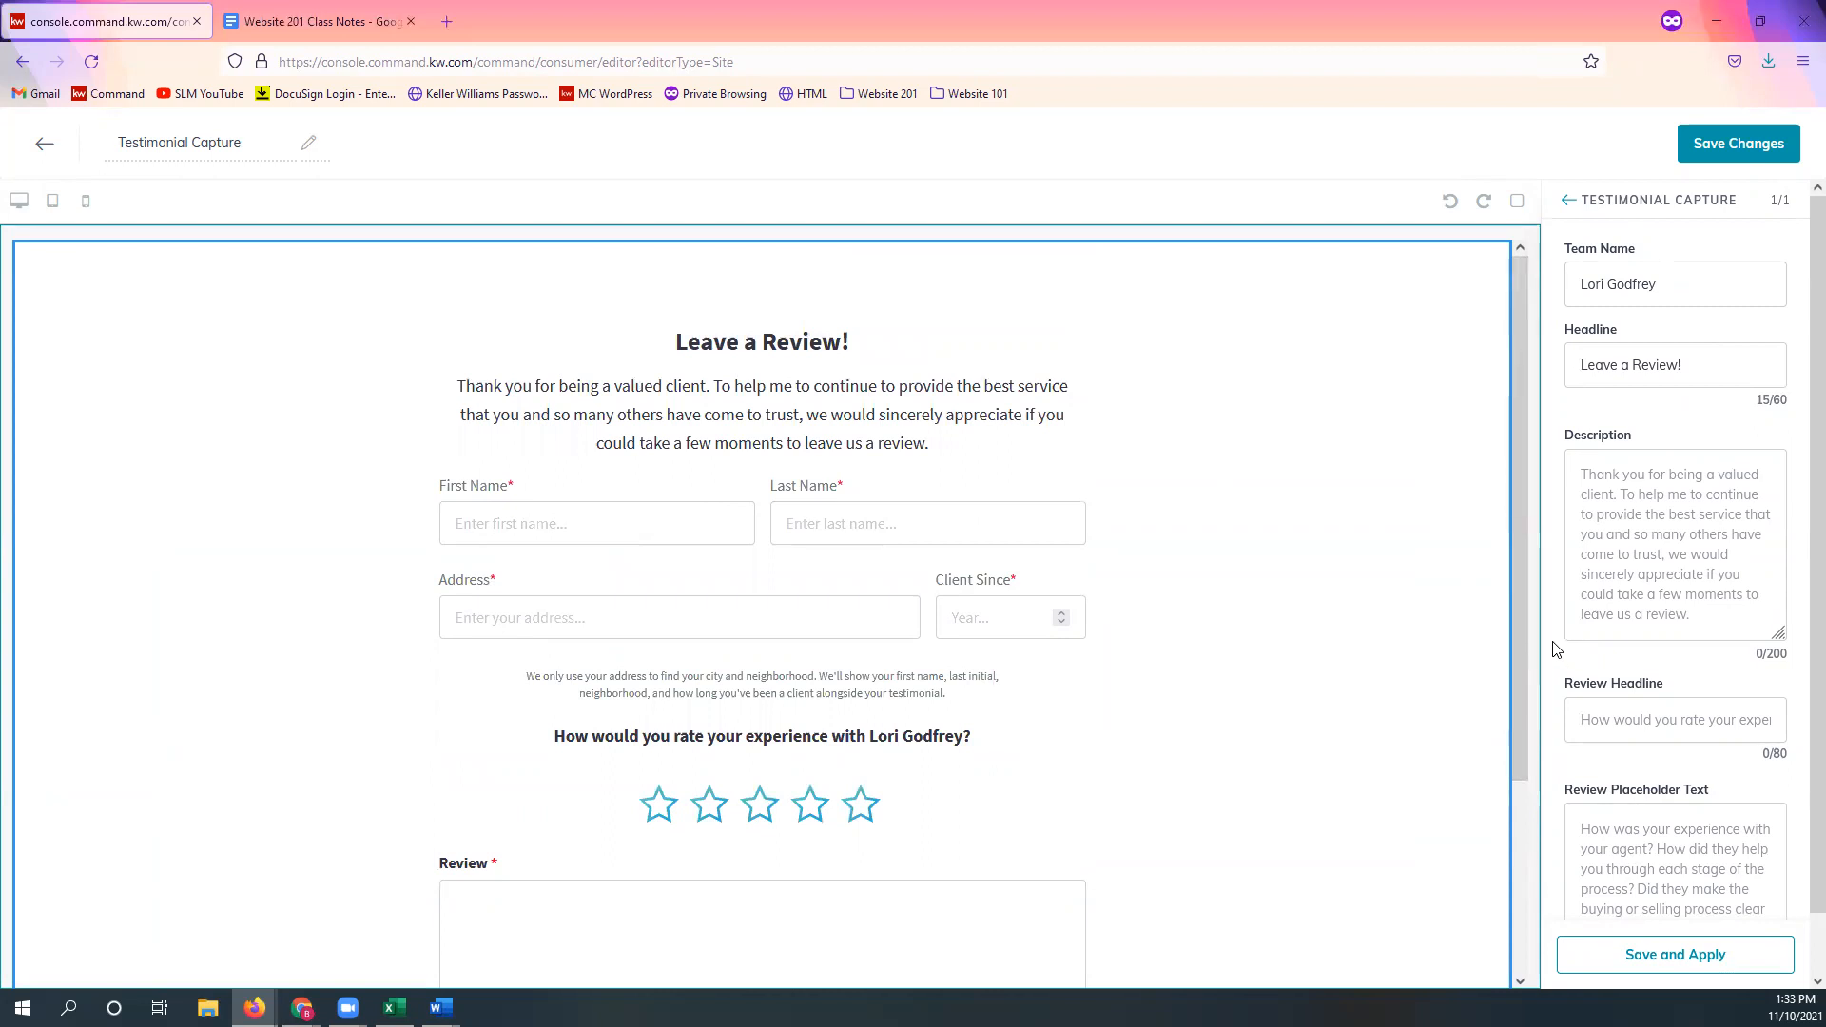
scroll(1422, 720, down, 3)
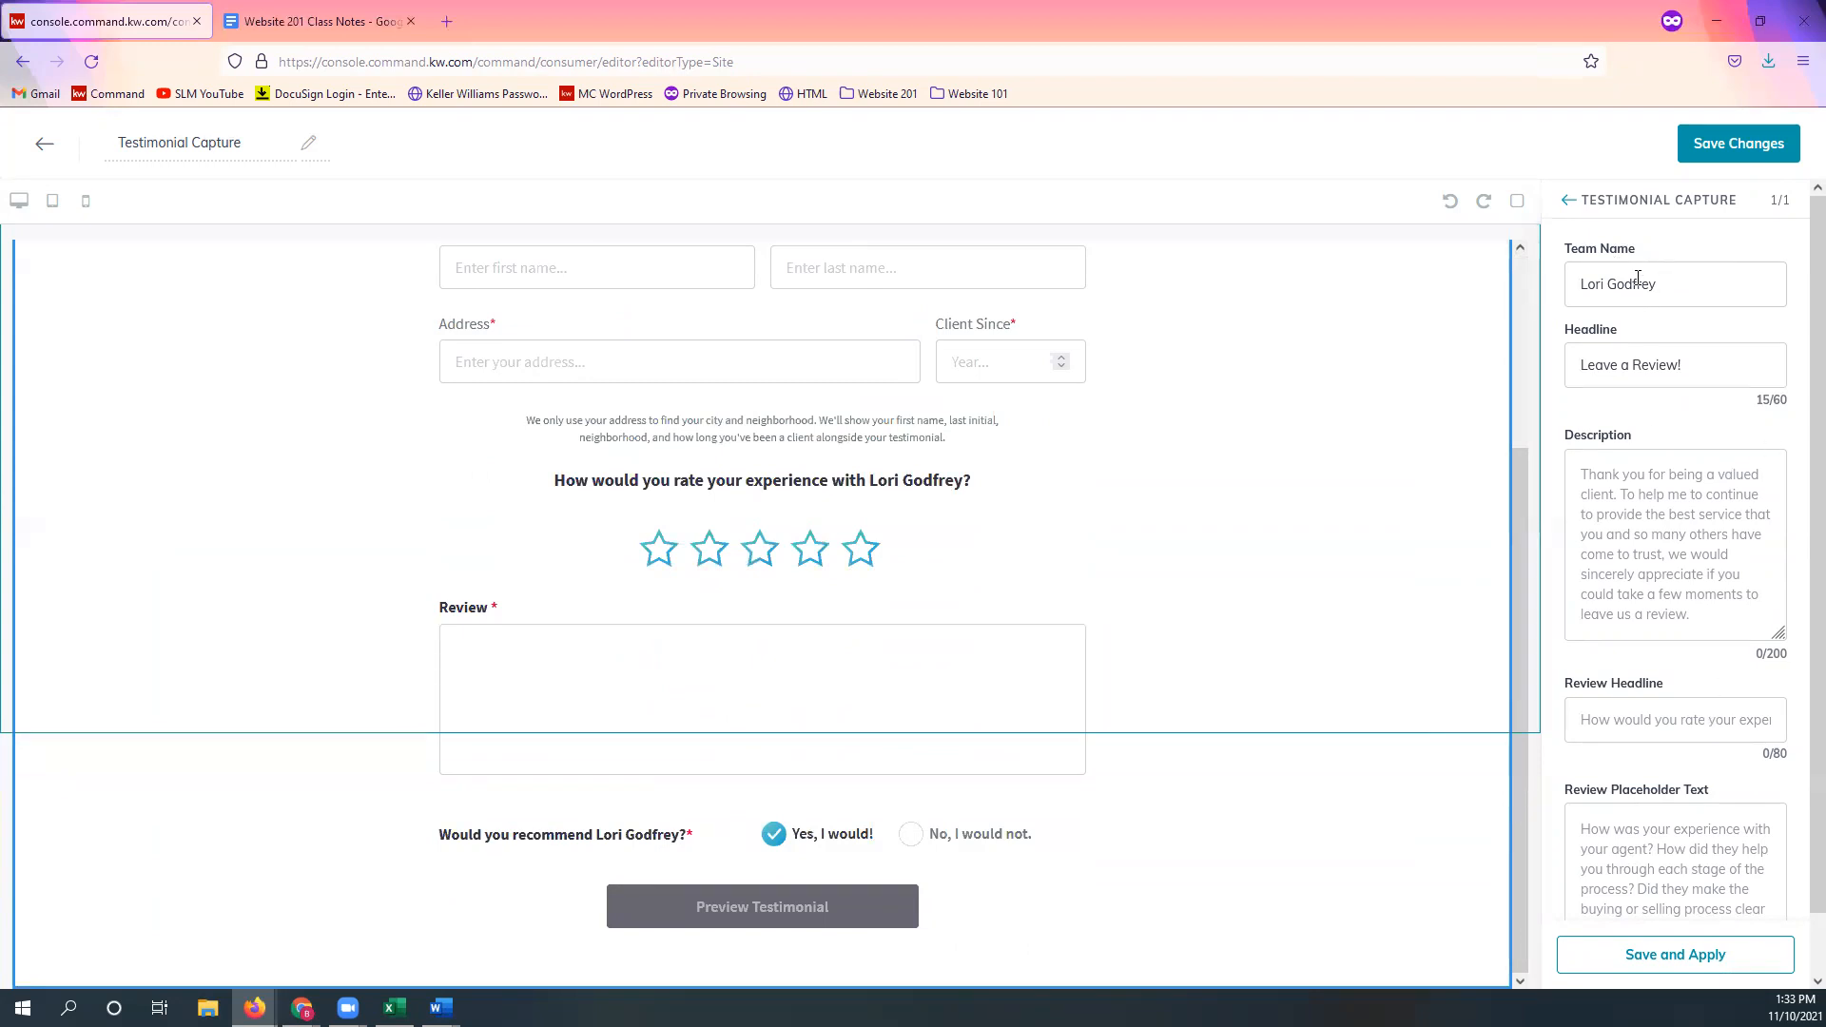
Step: Save the Testimonial Capture page changes, declining to publish it
click(1748, 154)
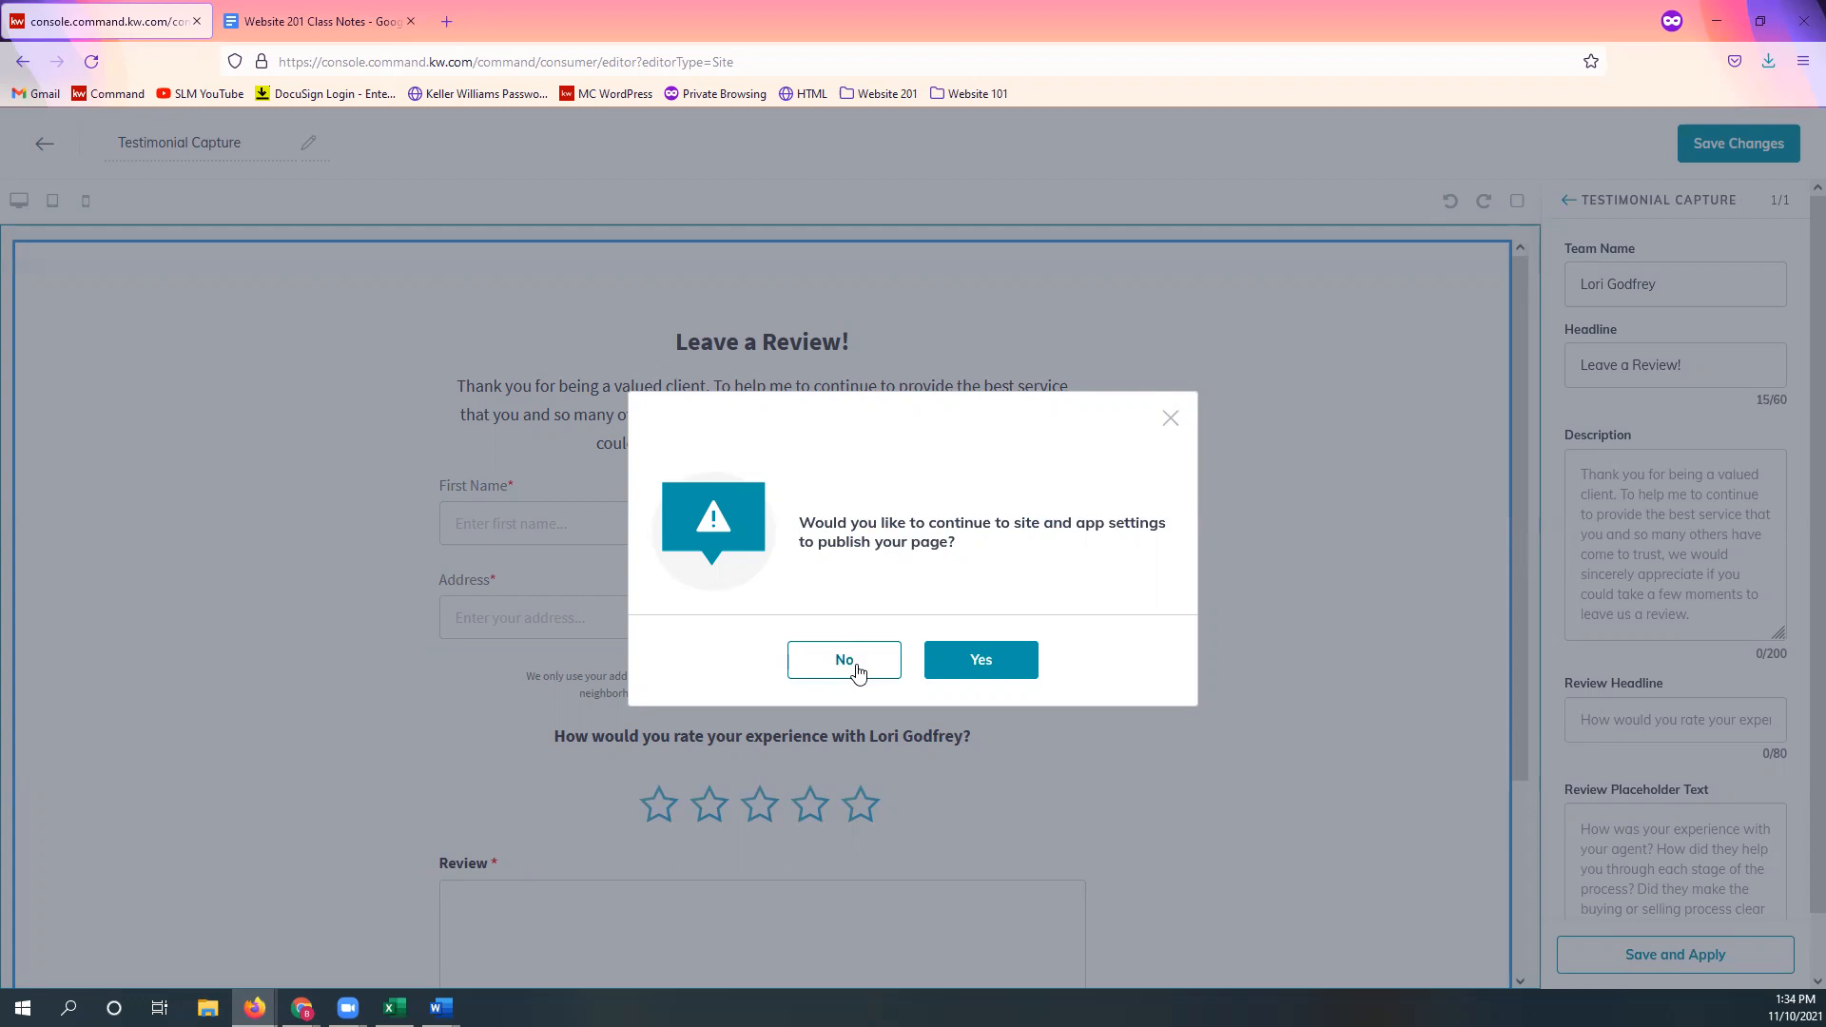
click(858, 673)
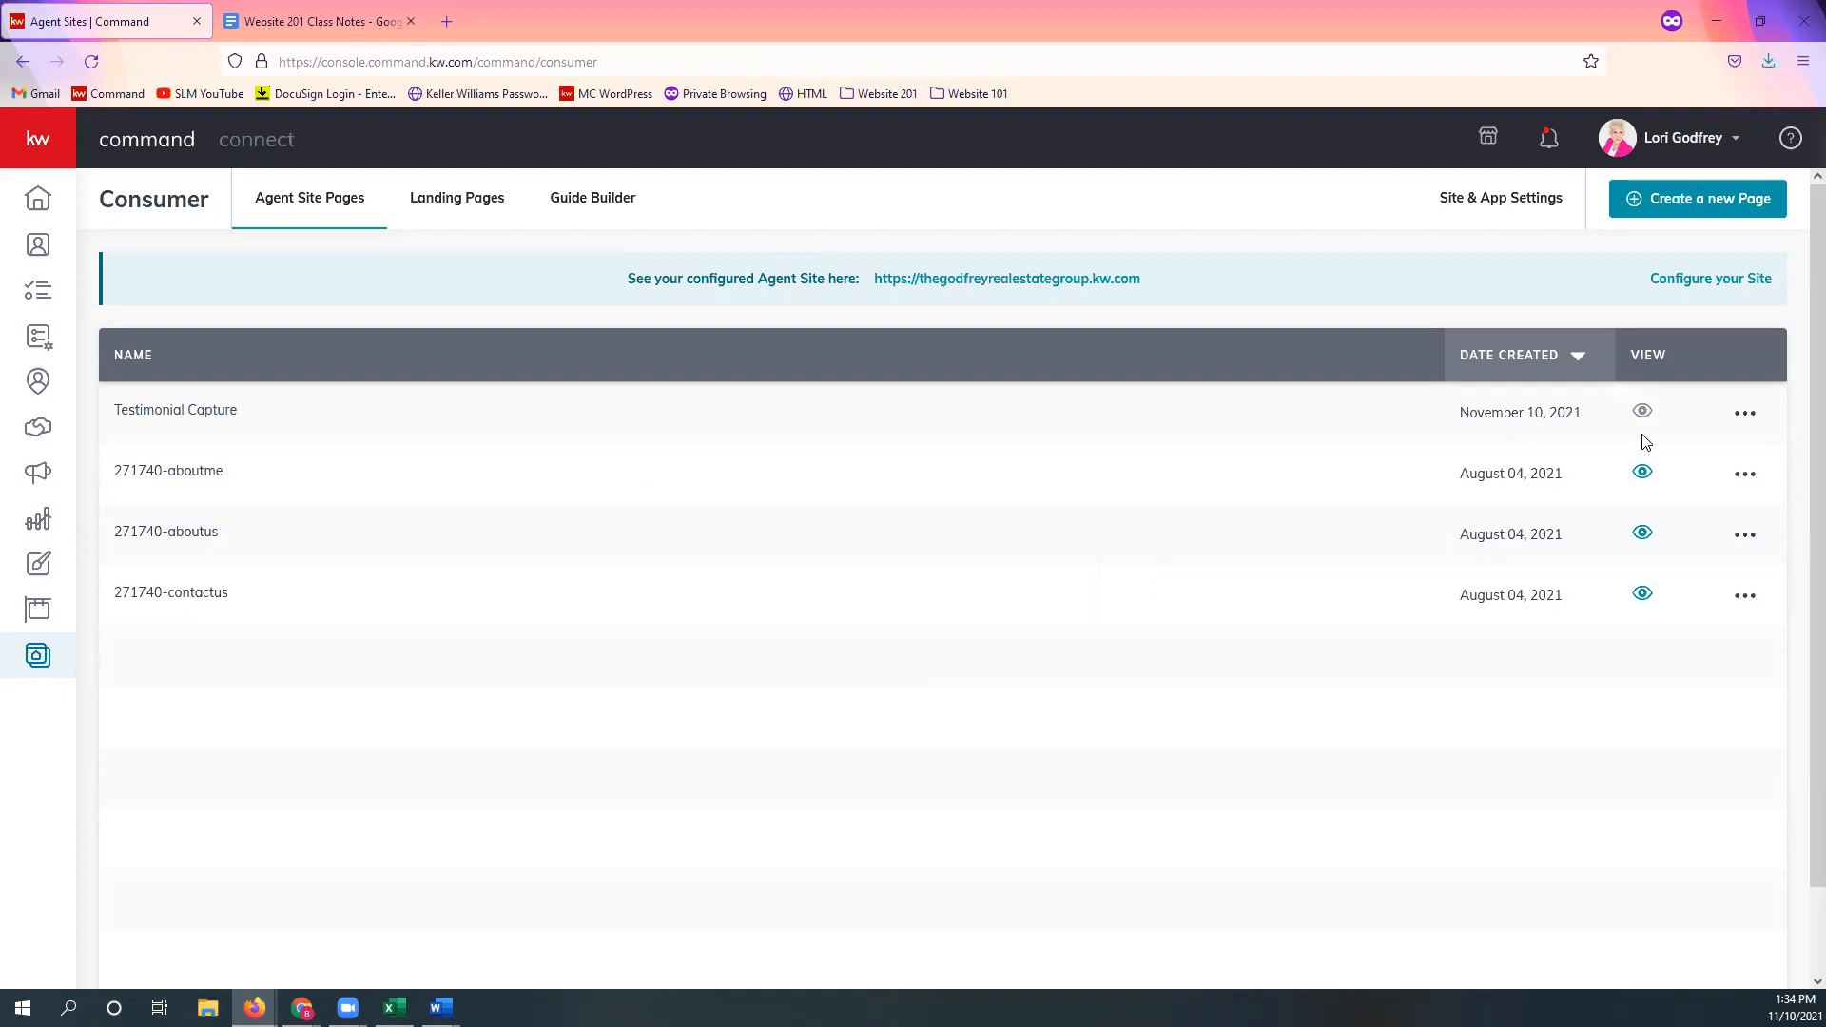
mouse_move(1643, 422)
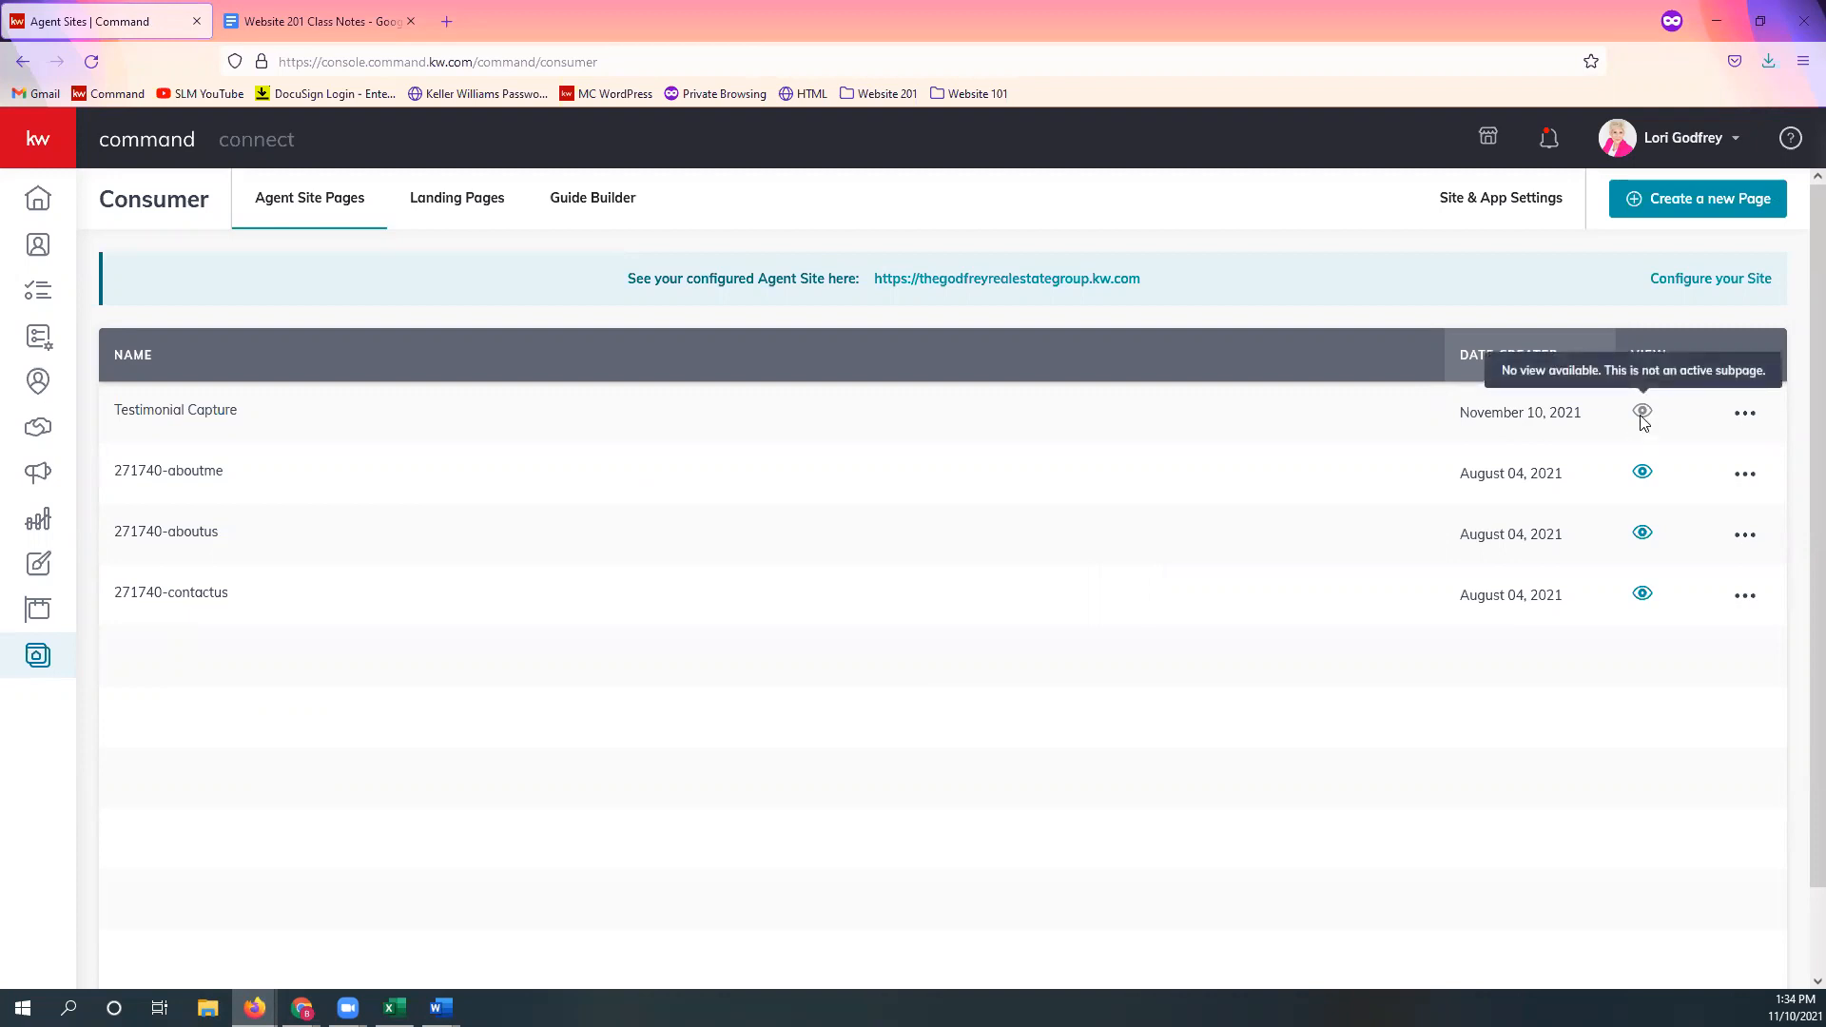
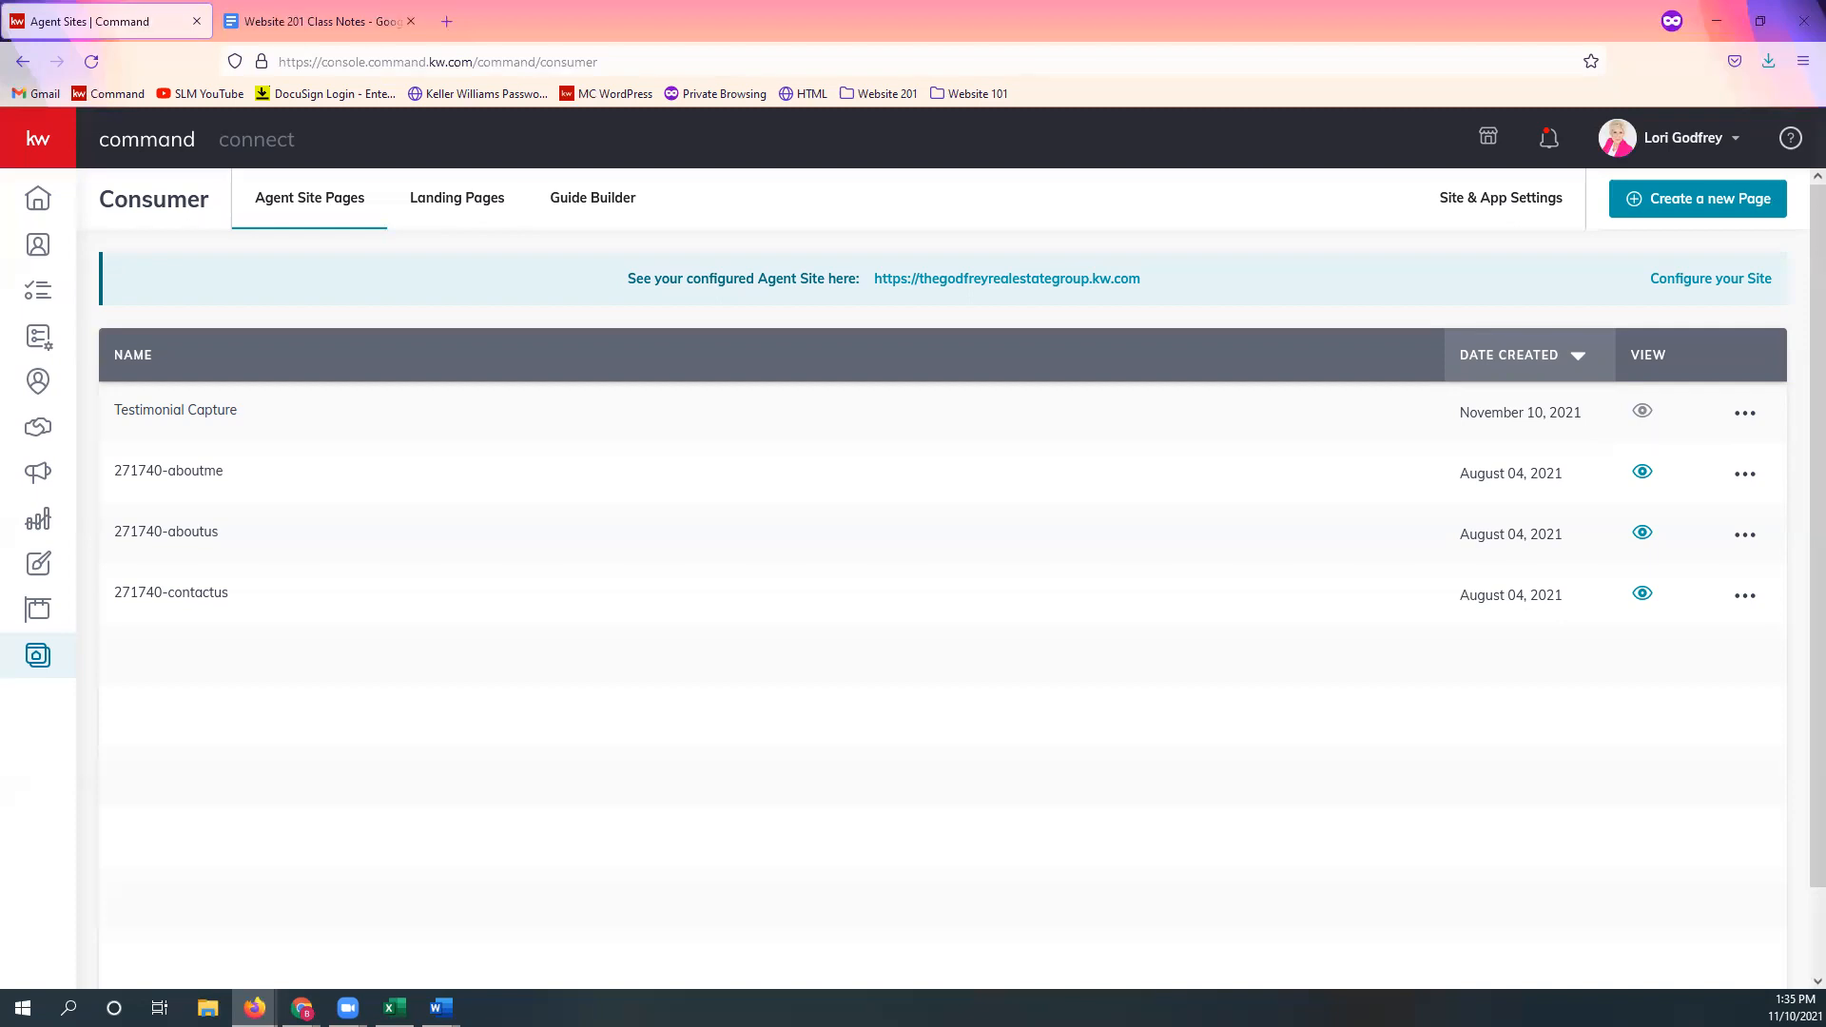
Step: Check the Testimonial Capture page options, then create a blank sub-page on the agent site
click(1746, 416)
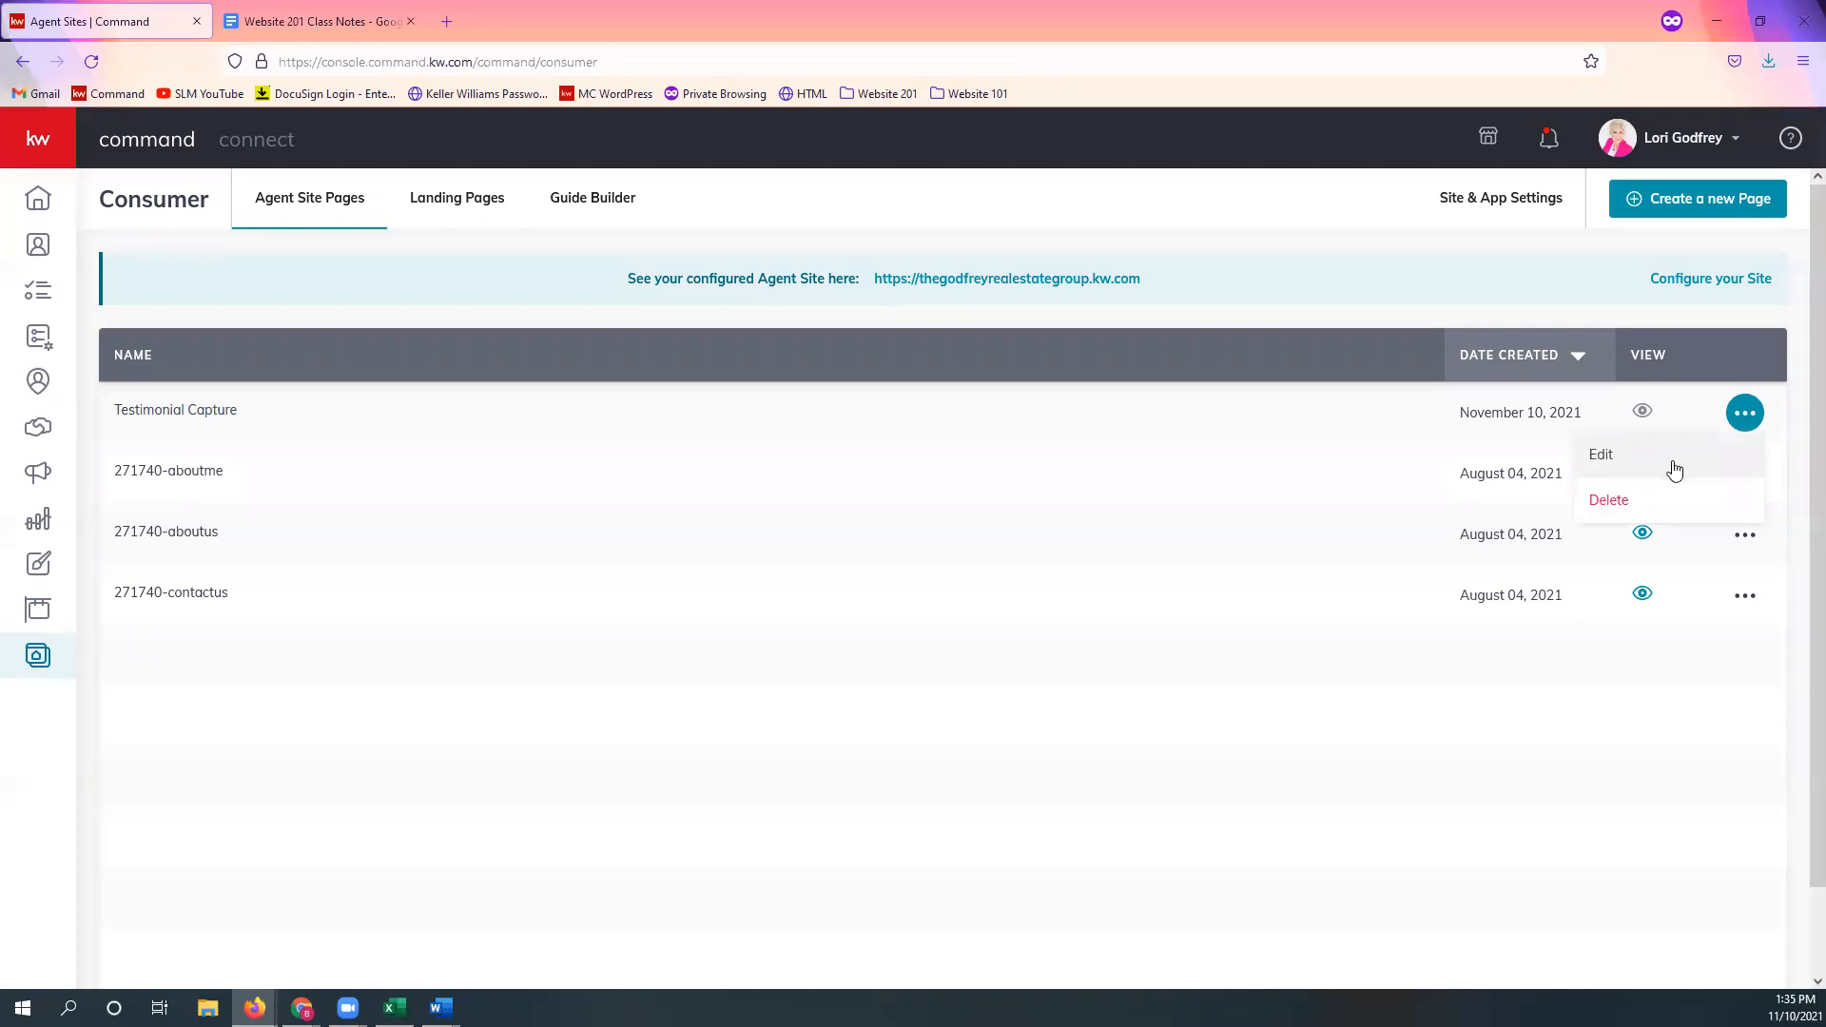
click(1684, 744)
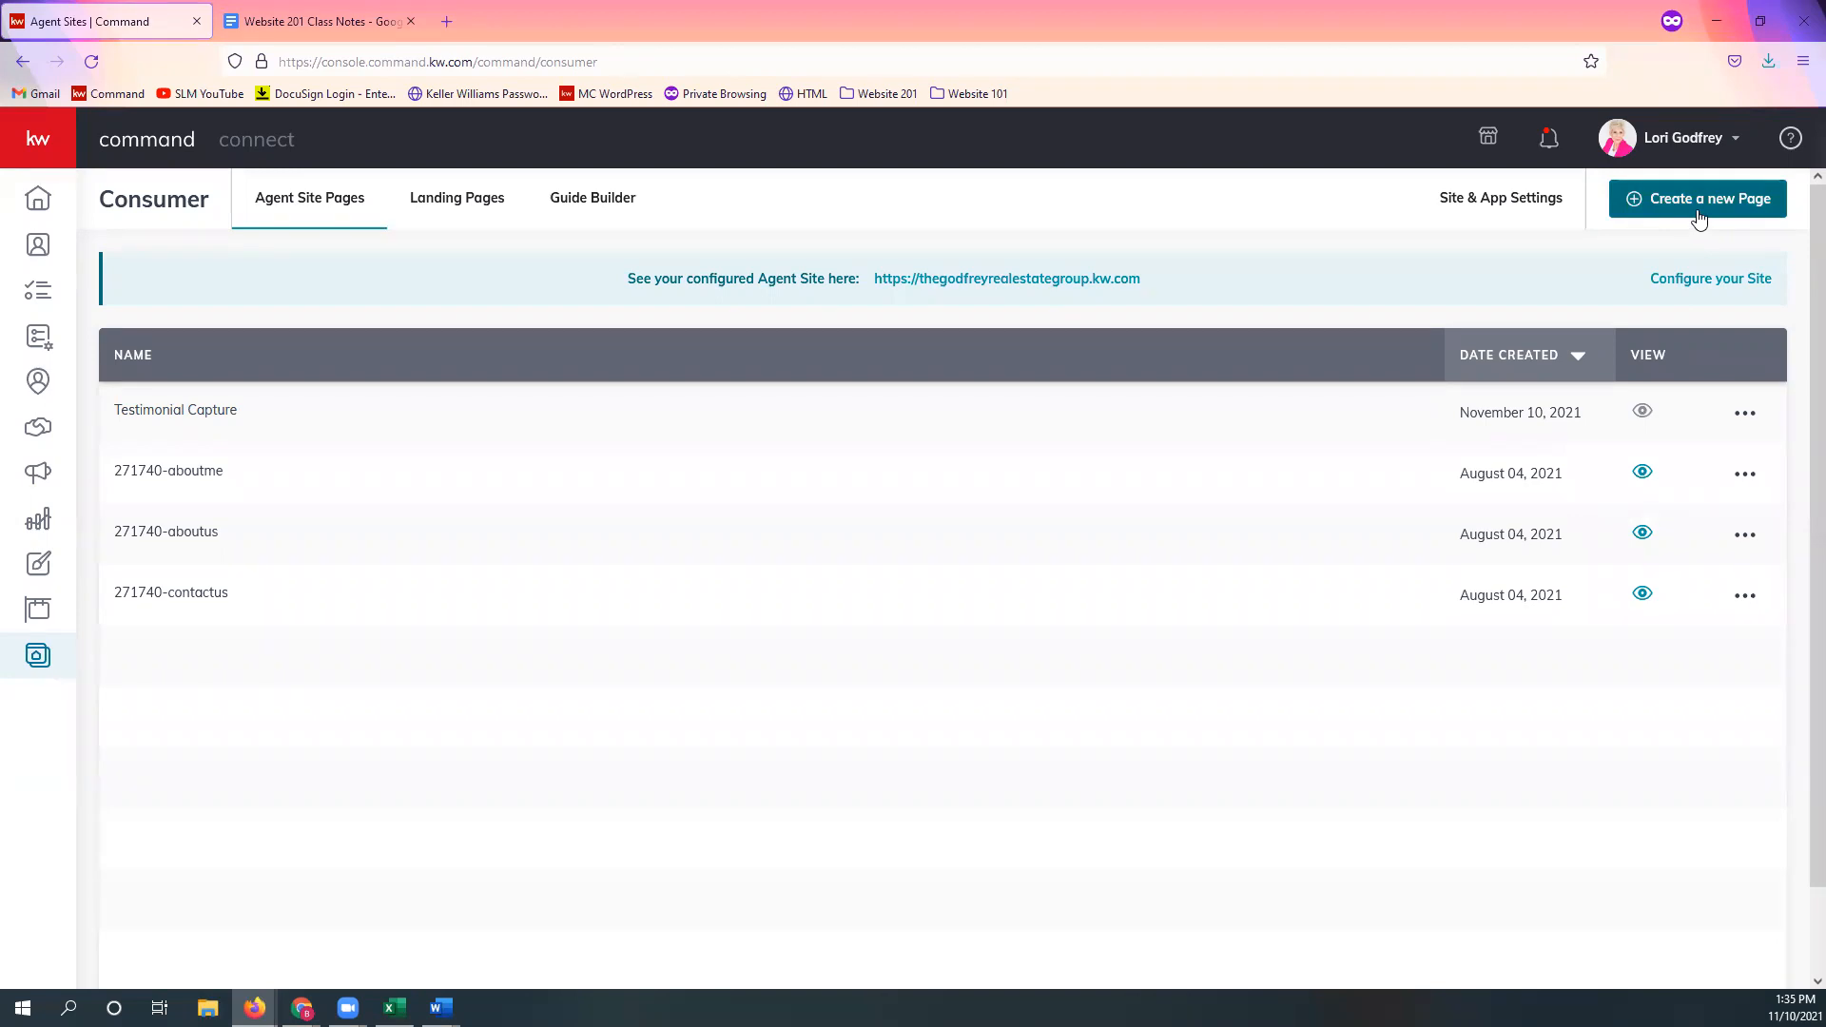
click(1699, 215)
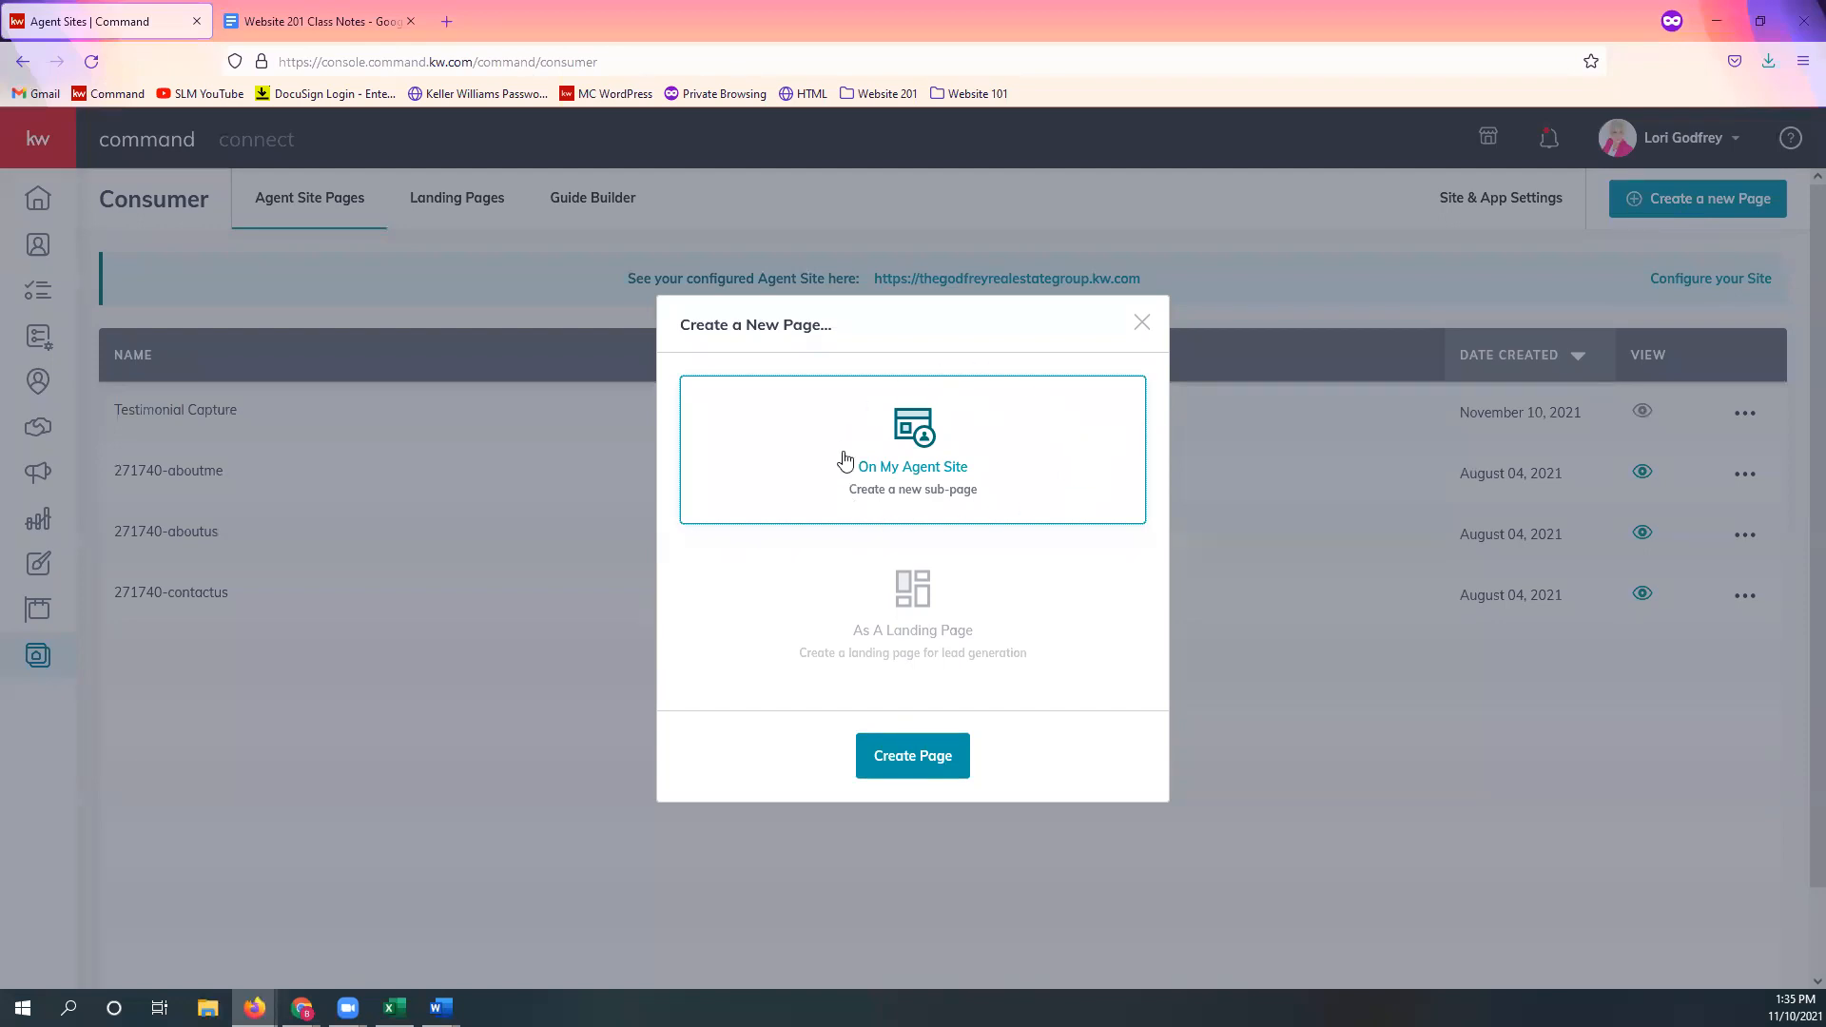
click(935, 772)
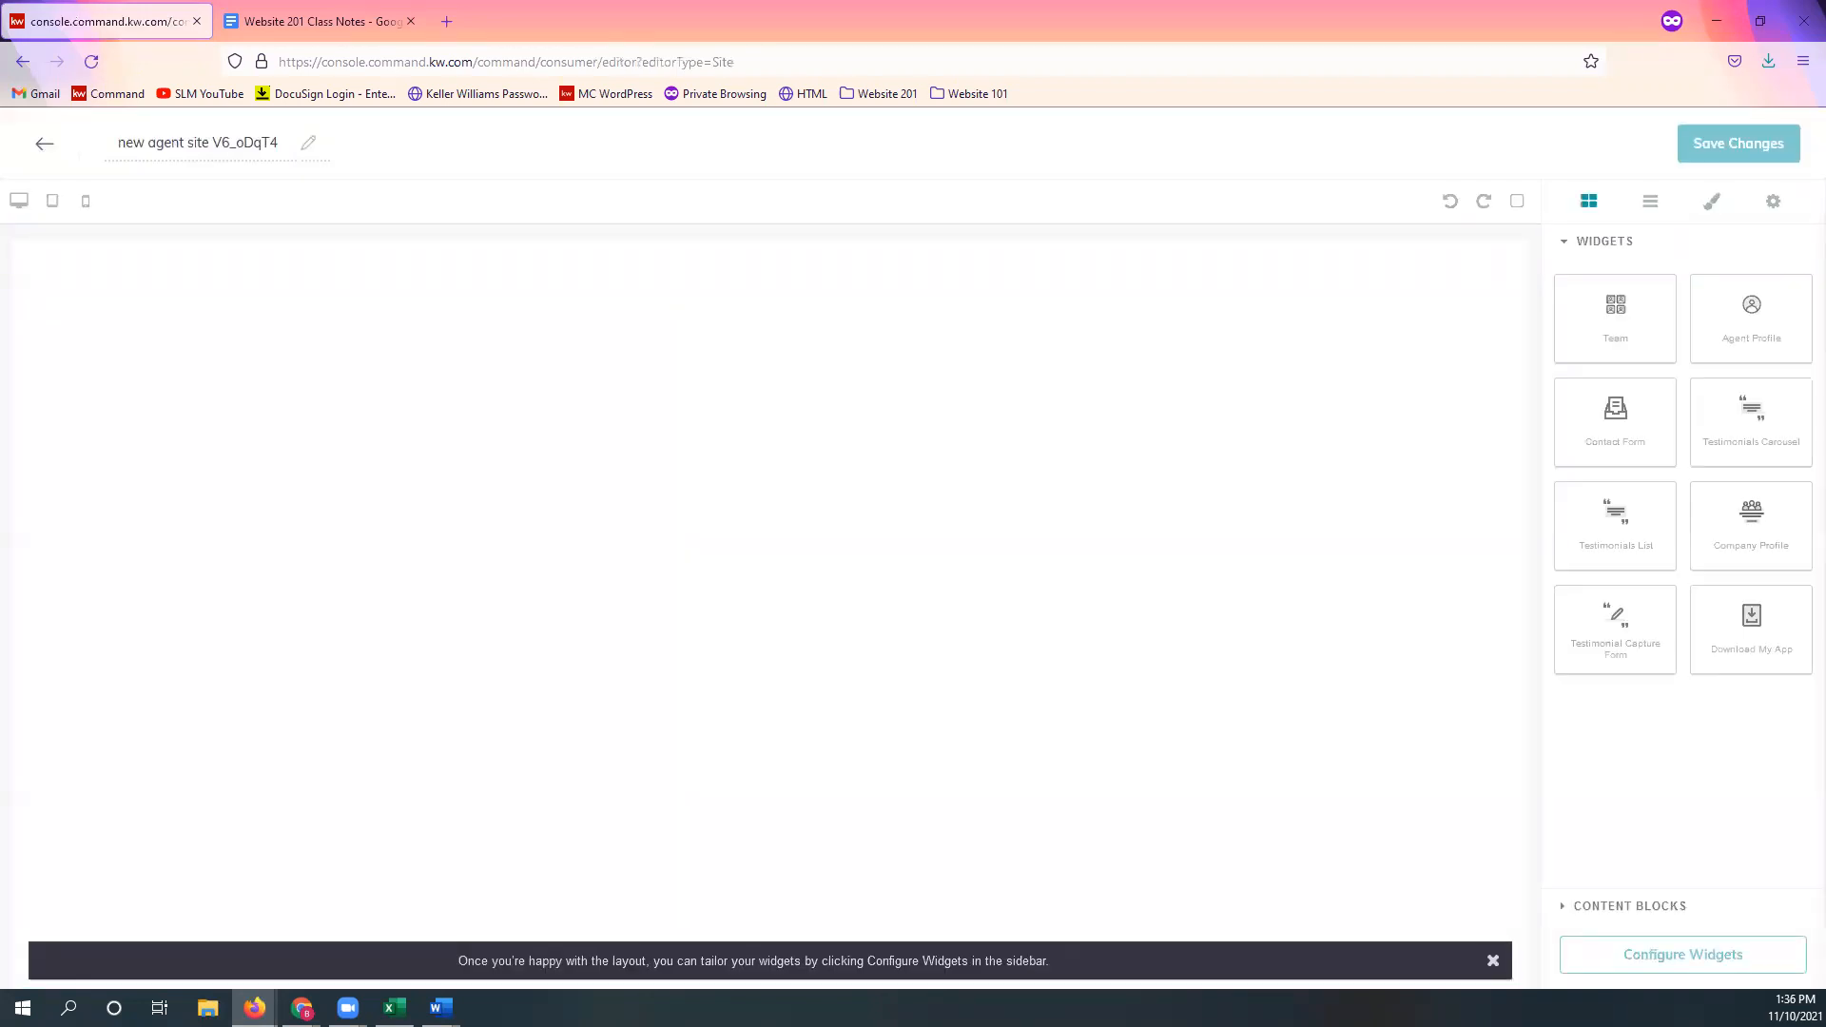
click(440, 1007)
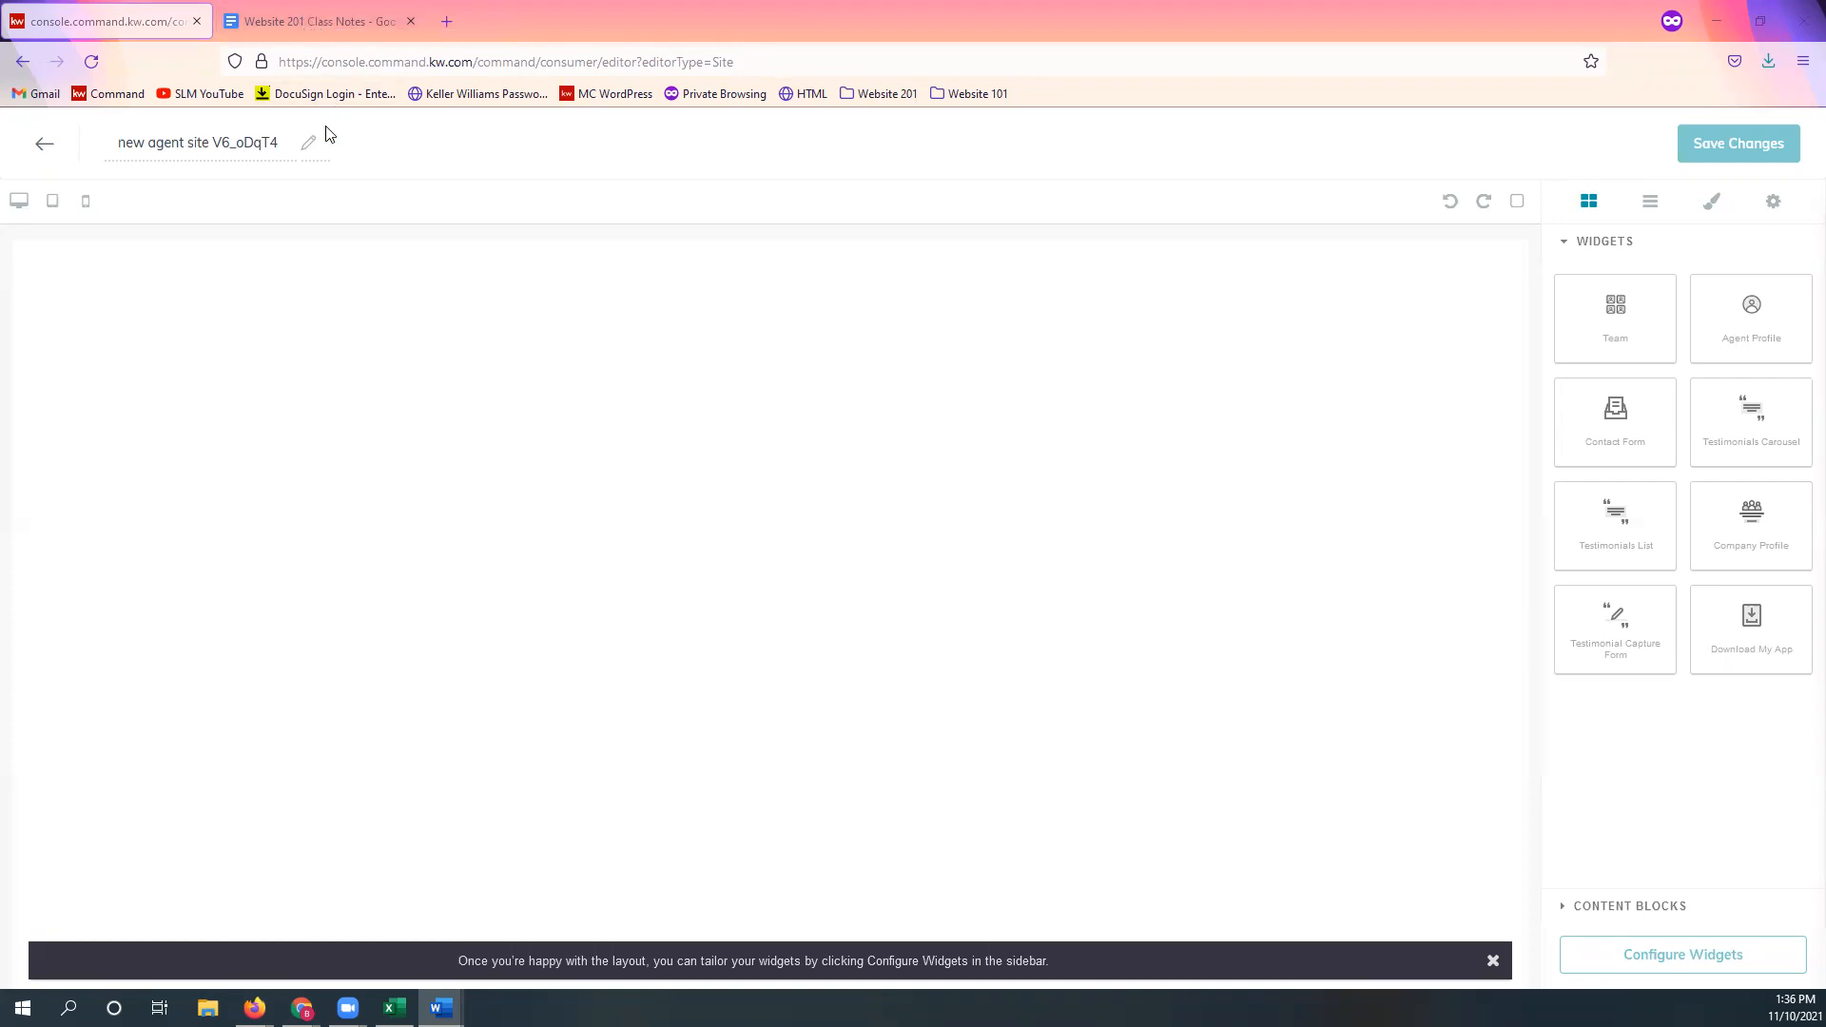
Step: Replace the default page name with 'Mortgage Calc'
triple_click(205, 142)
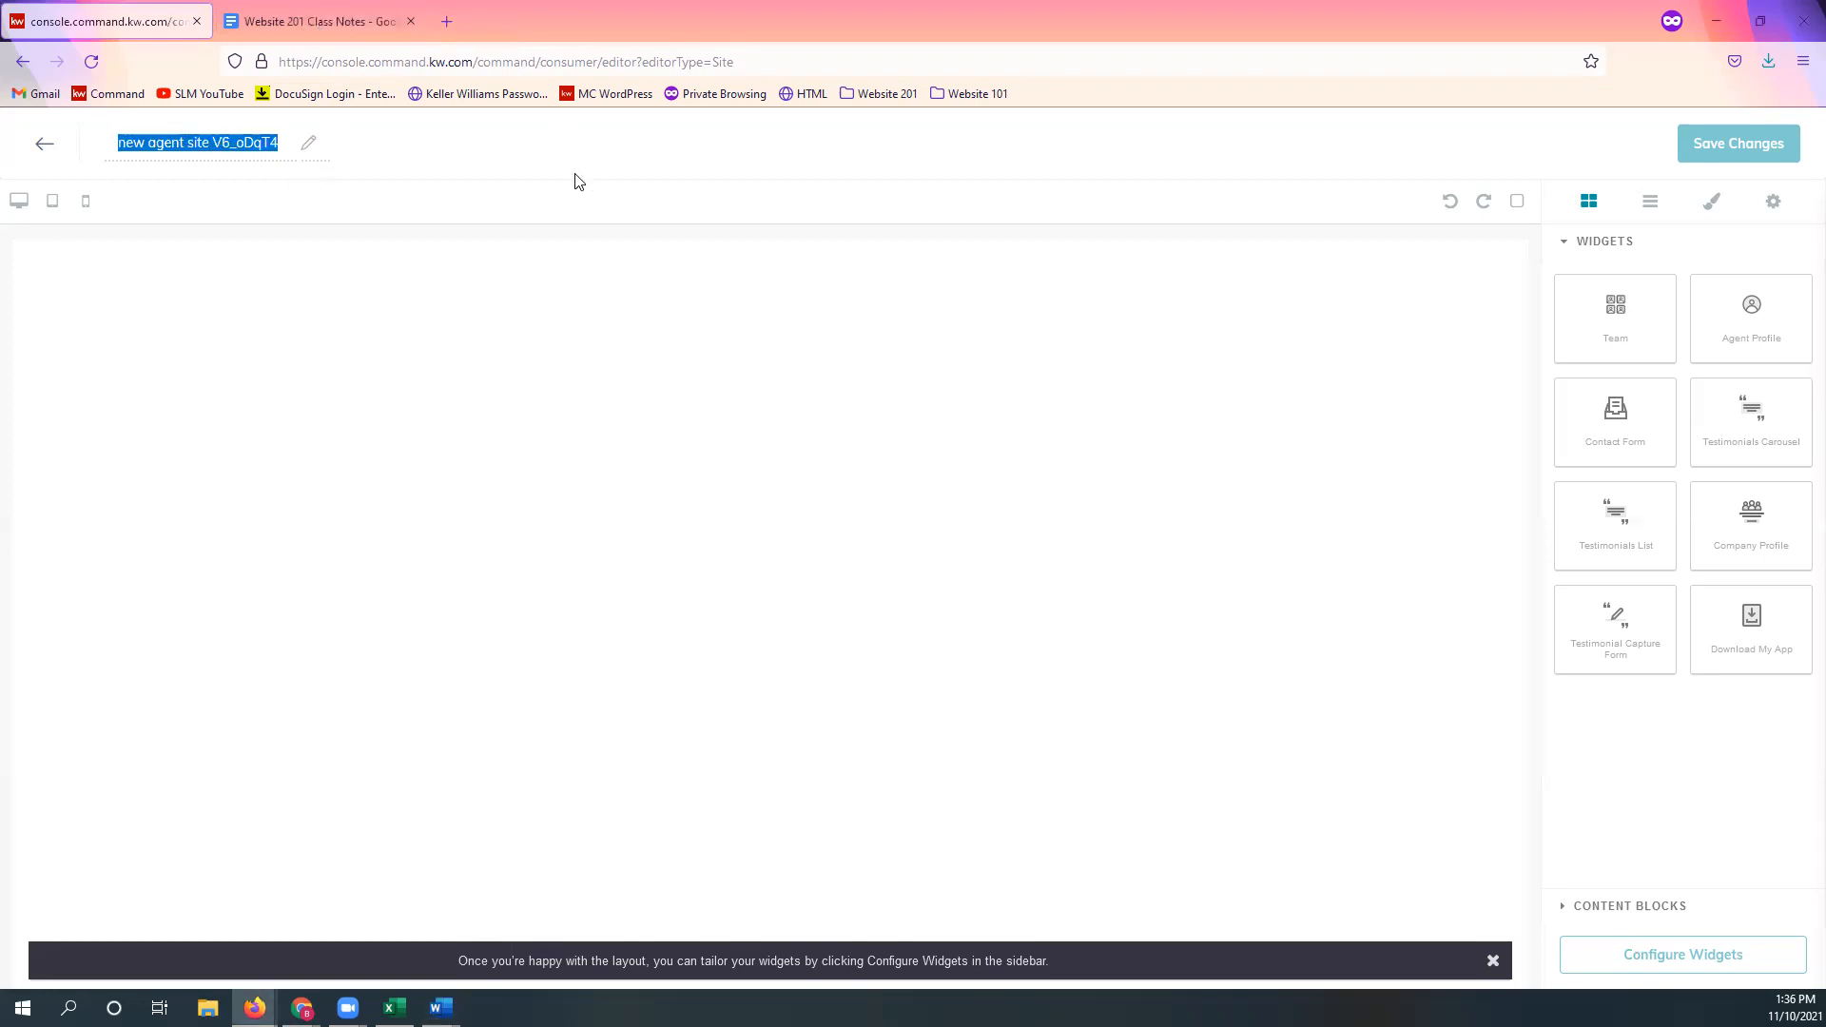
text(M)
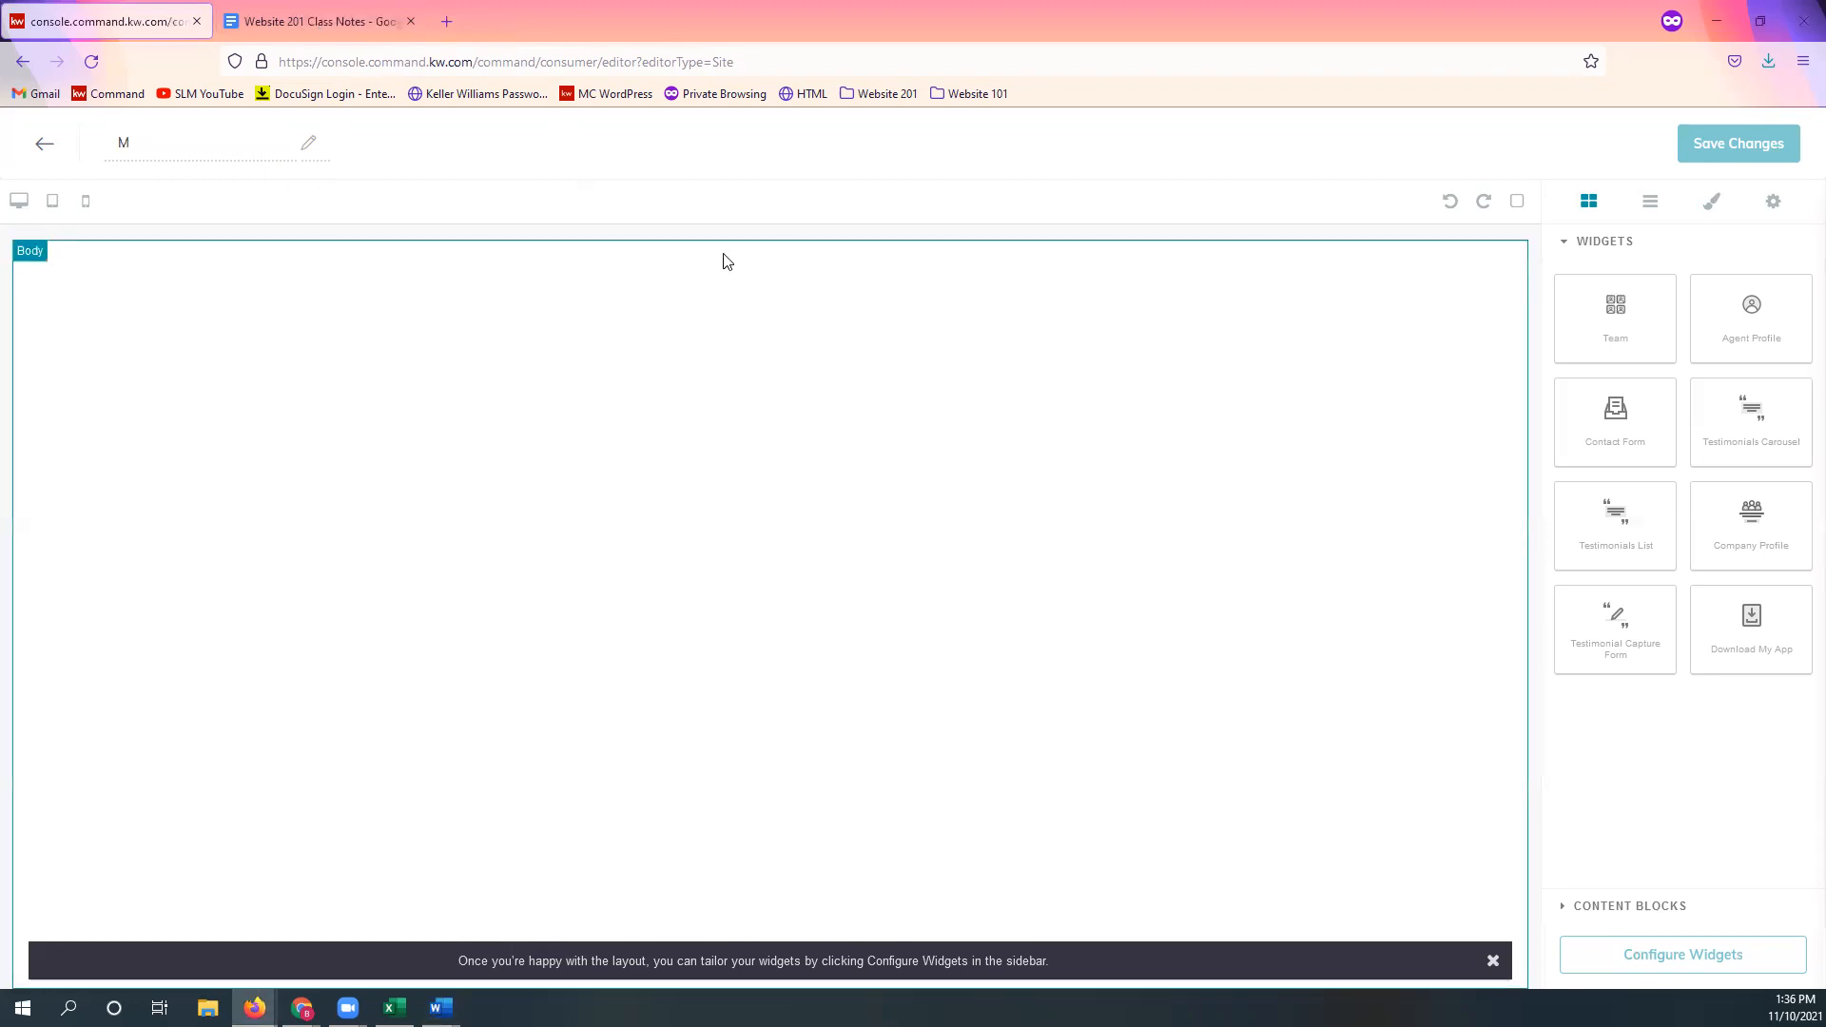
text(ortgage Calc)
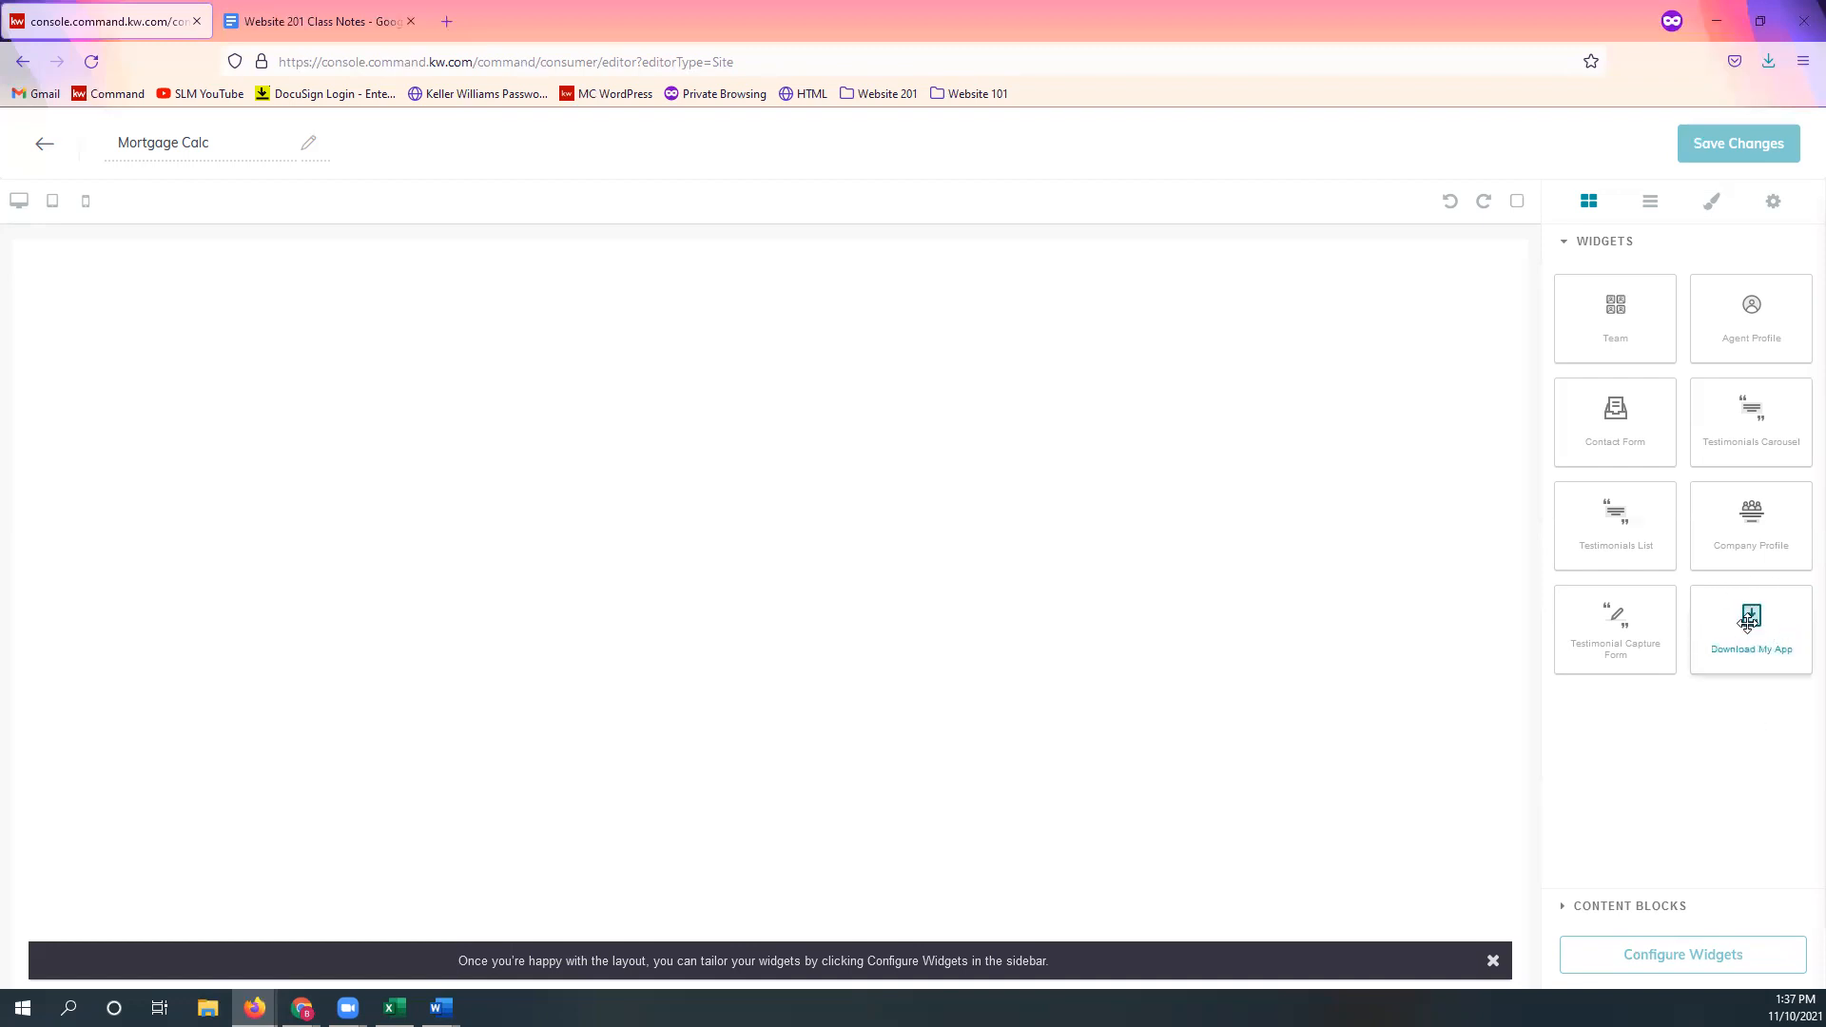
Step: Drop the Download My App widget onto the Mortgage Calc canvas and expand Content Blocks
drag(1744, 647, 962, 462)
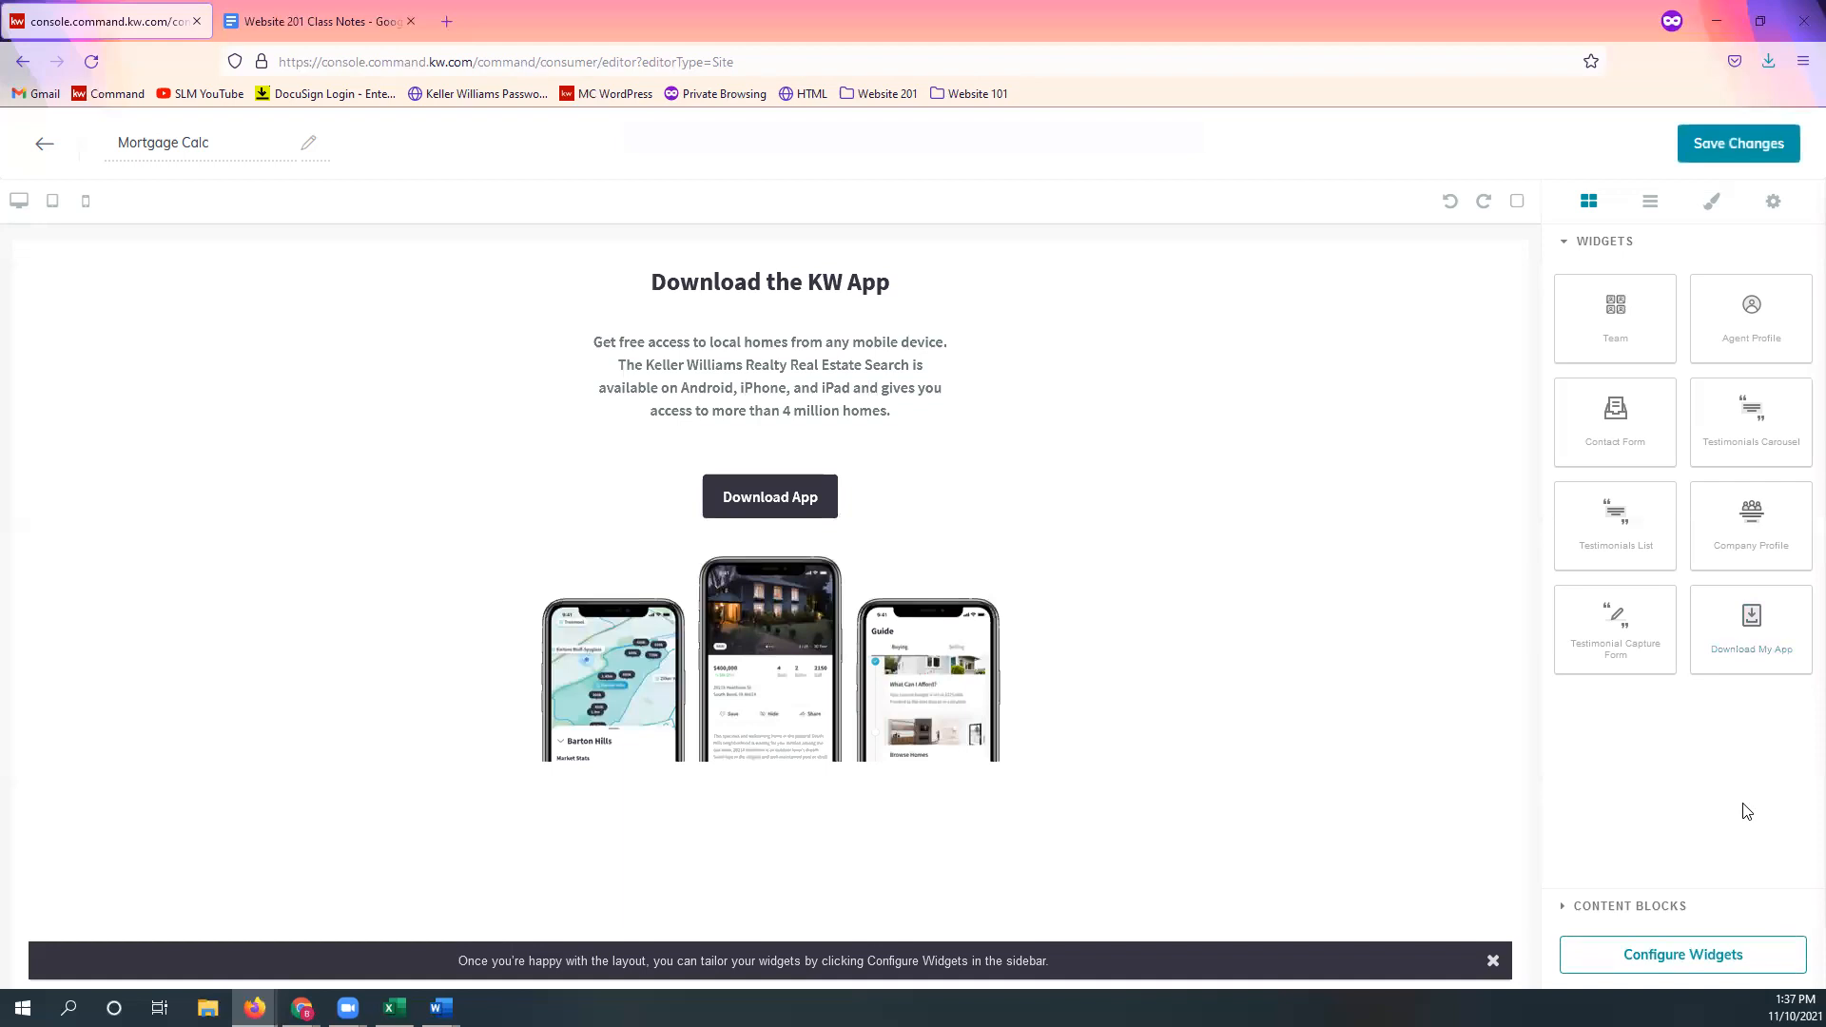
click(1731, 912)
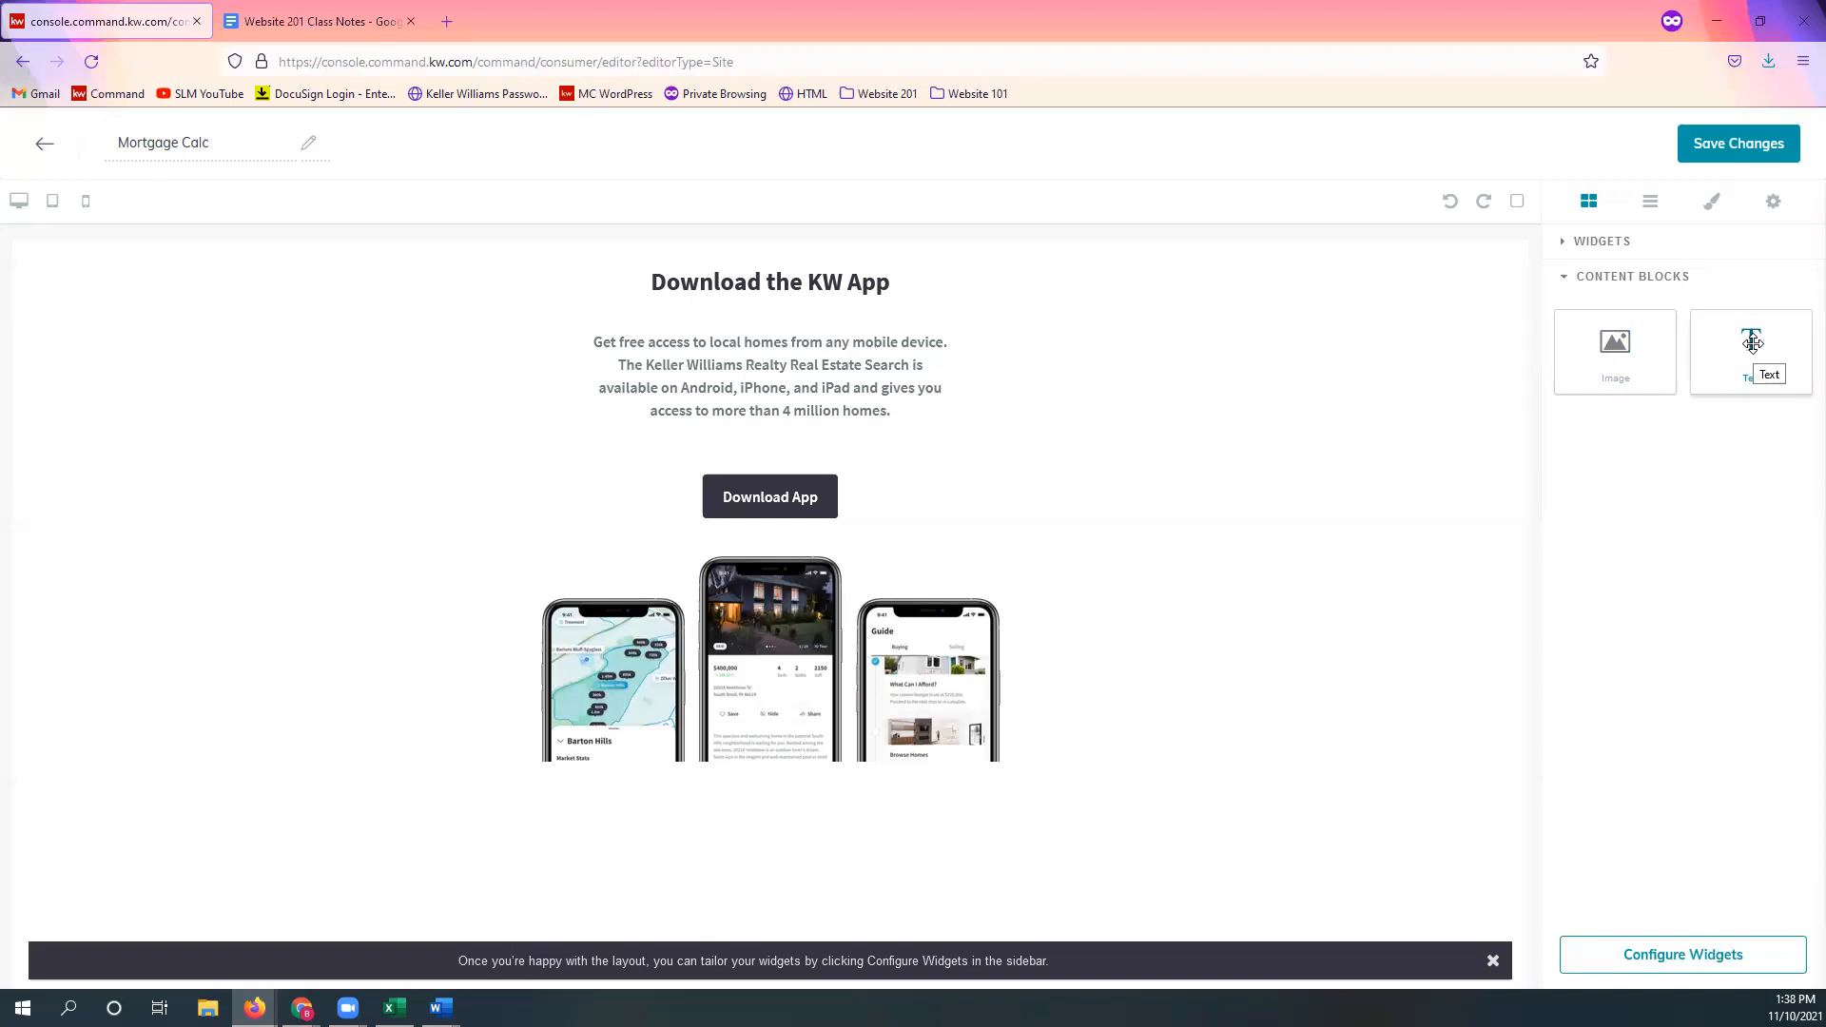
Step: Place a Text content block at the top of the page, above the Download the KW App section
drag(1753, 344, 1081, 321)
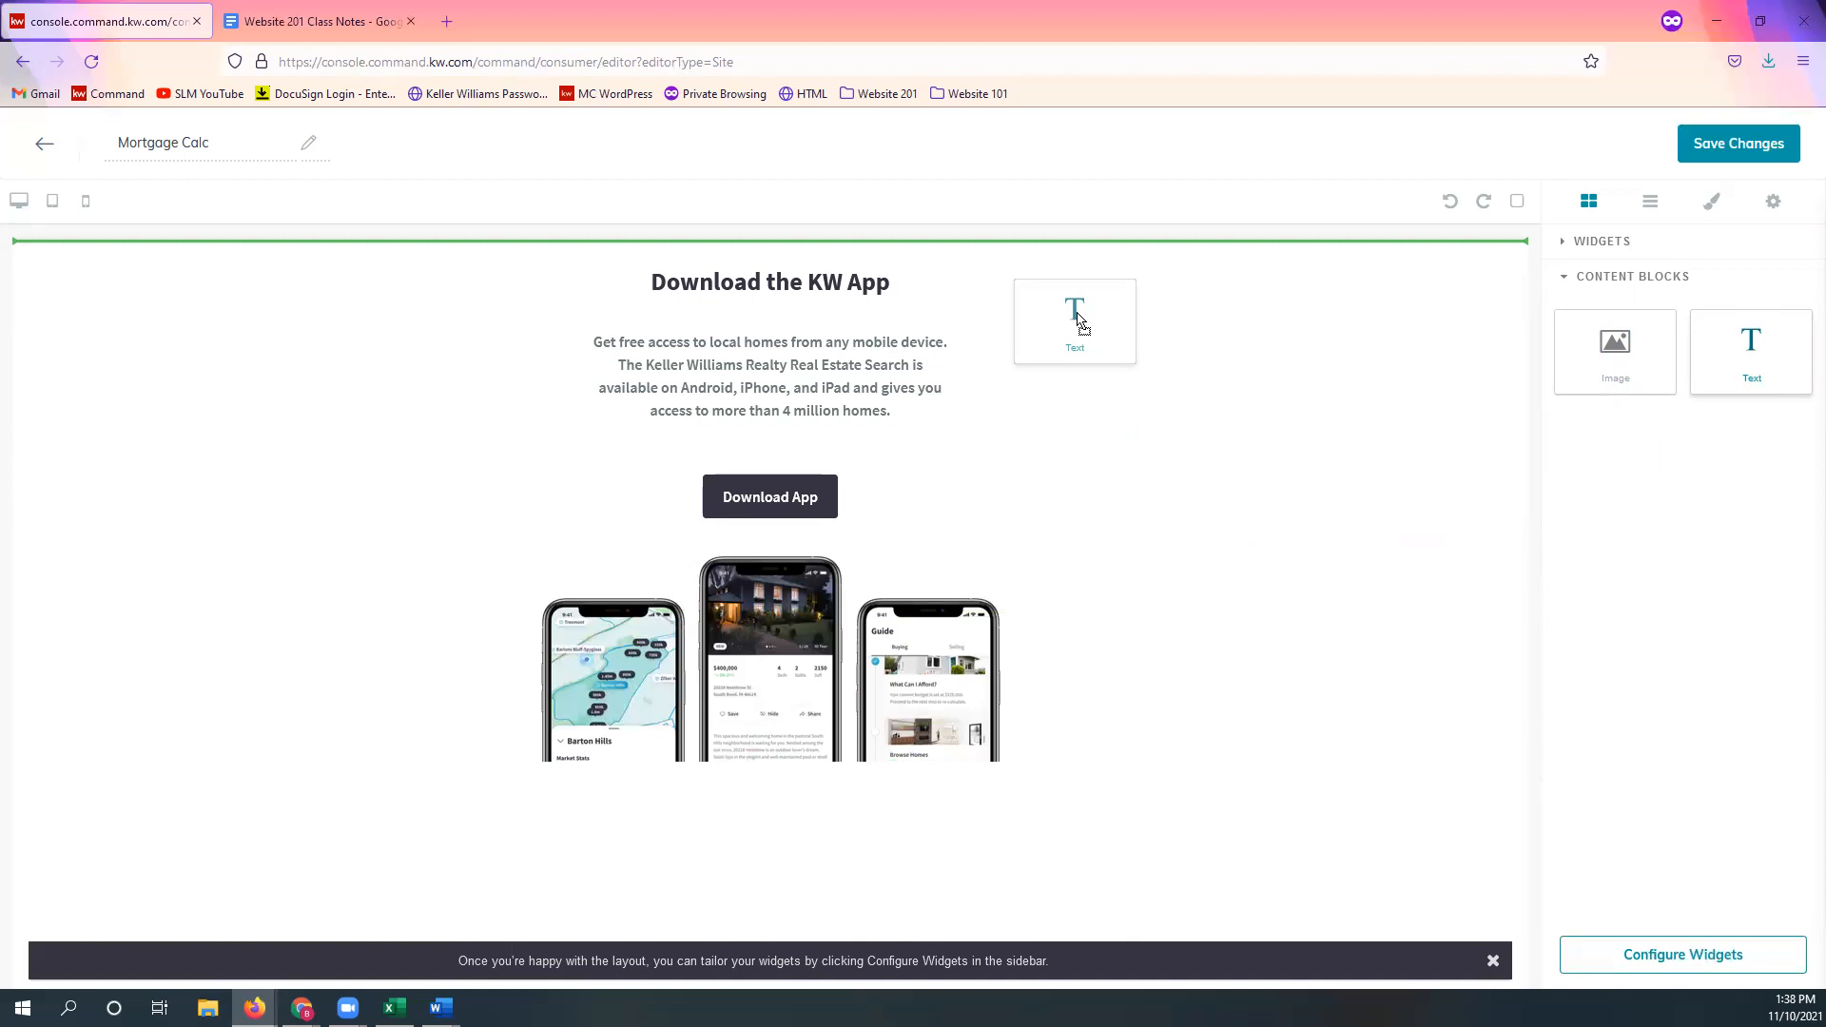
drag(1081, 320, 1036, 305)
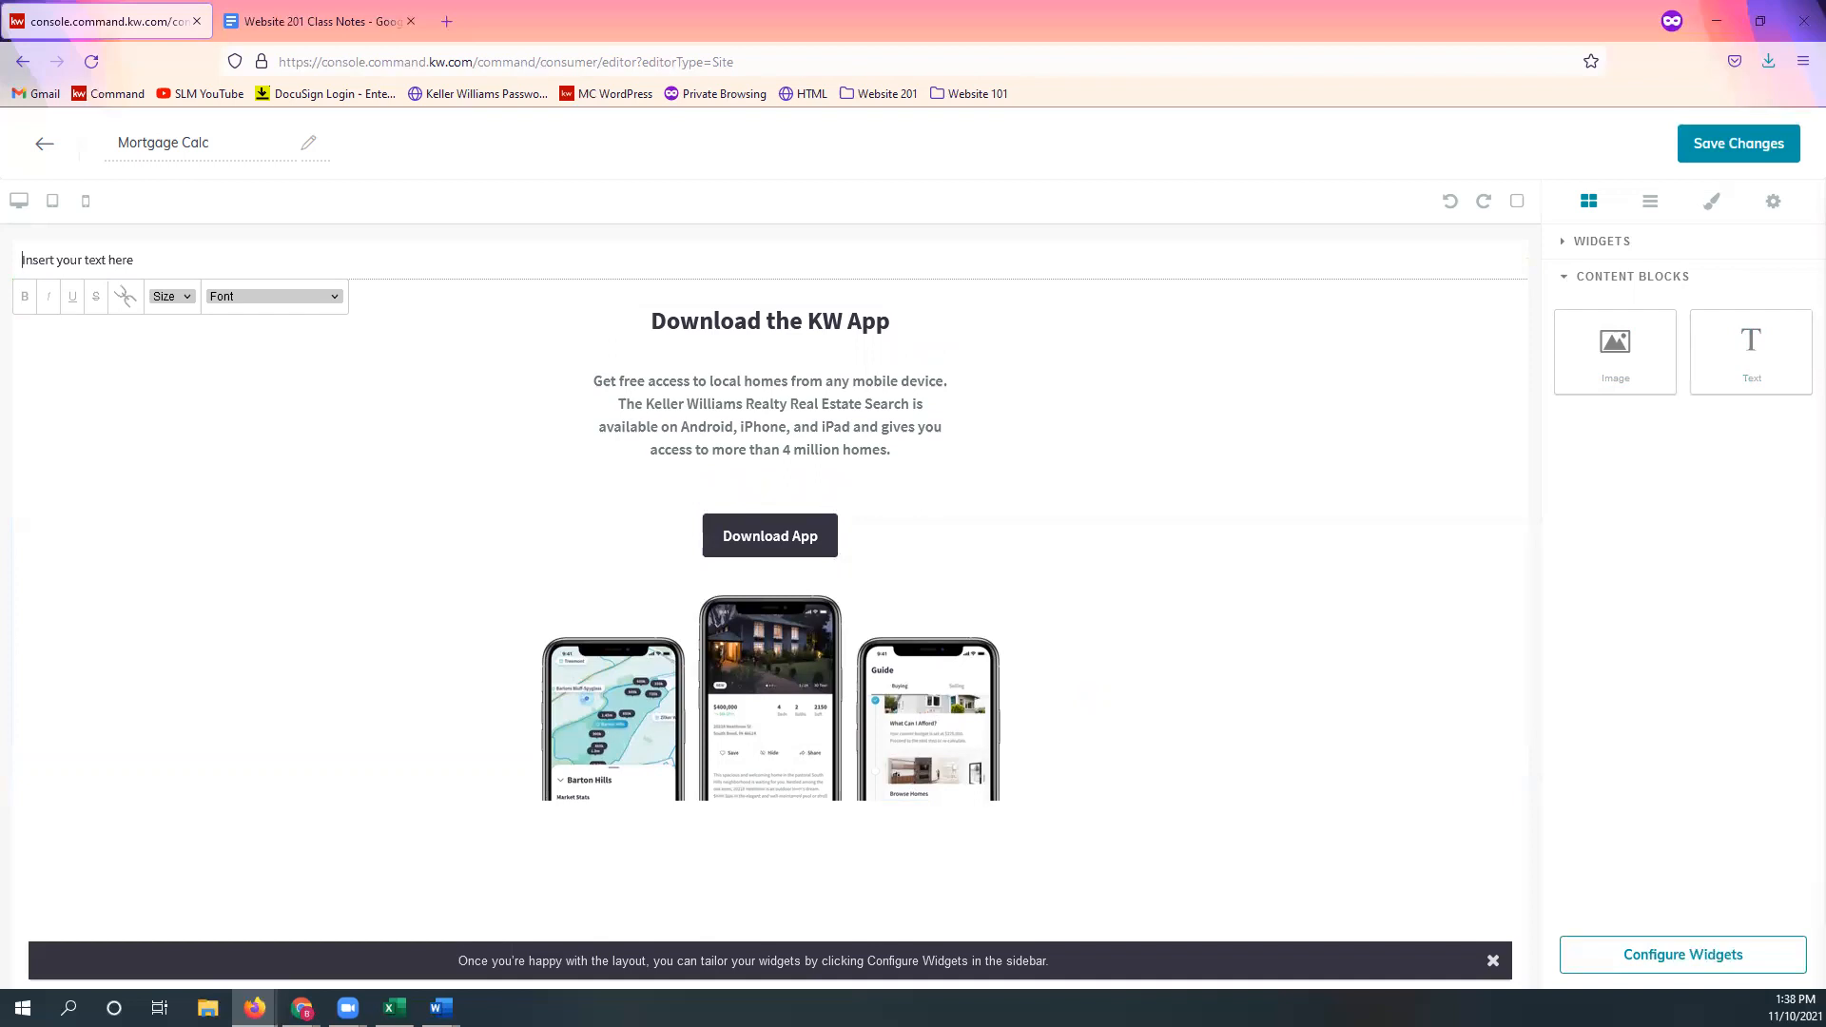
click(1683, 661)
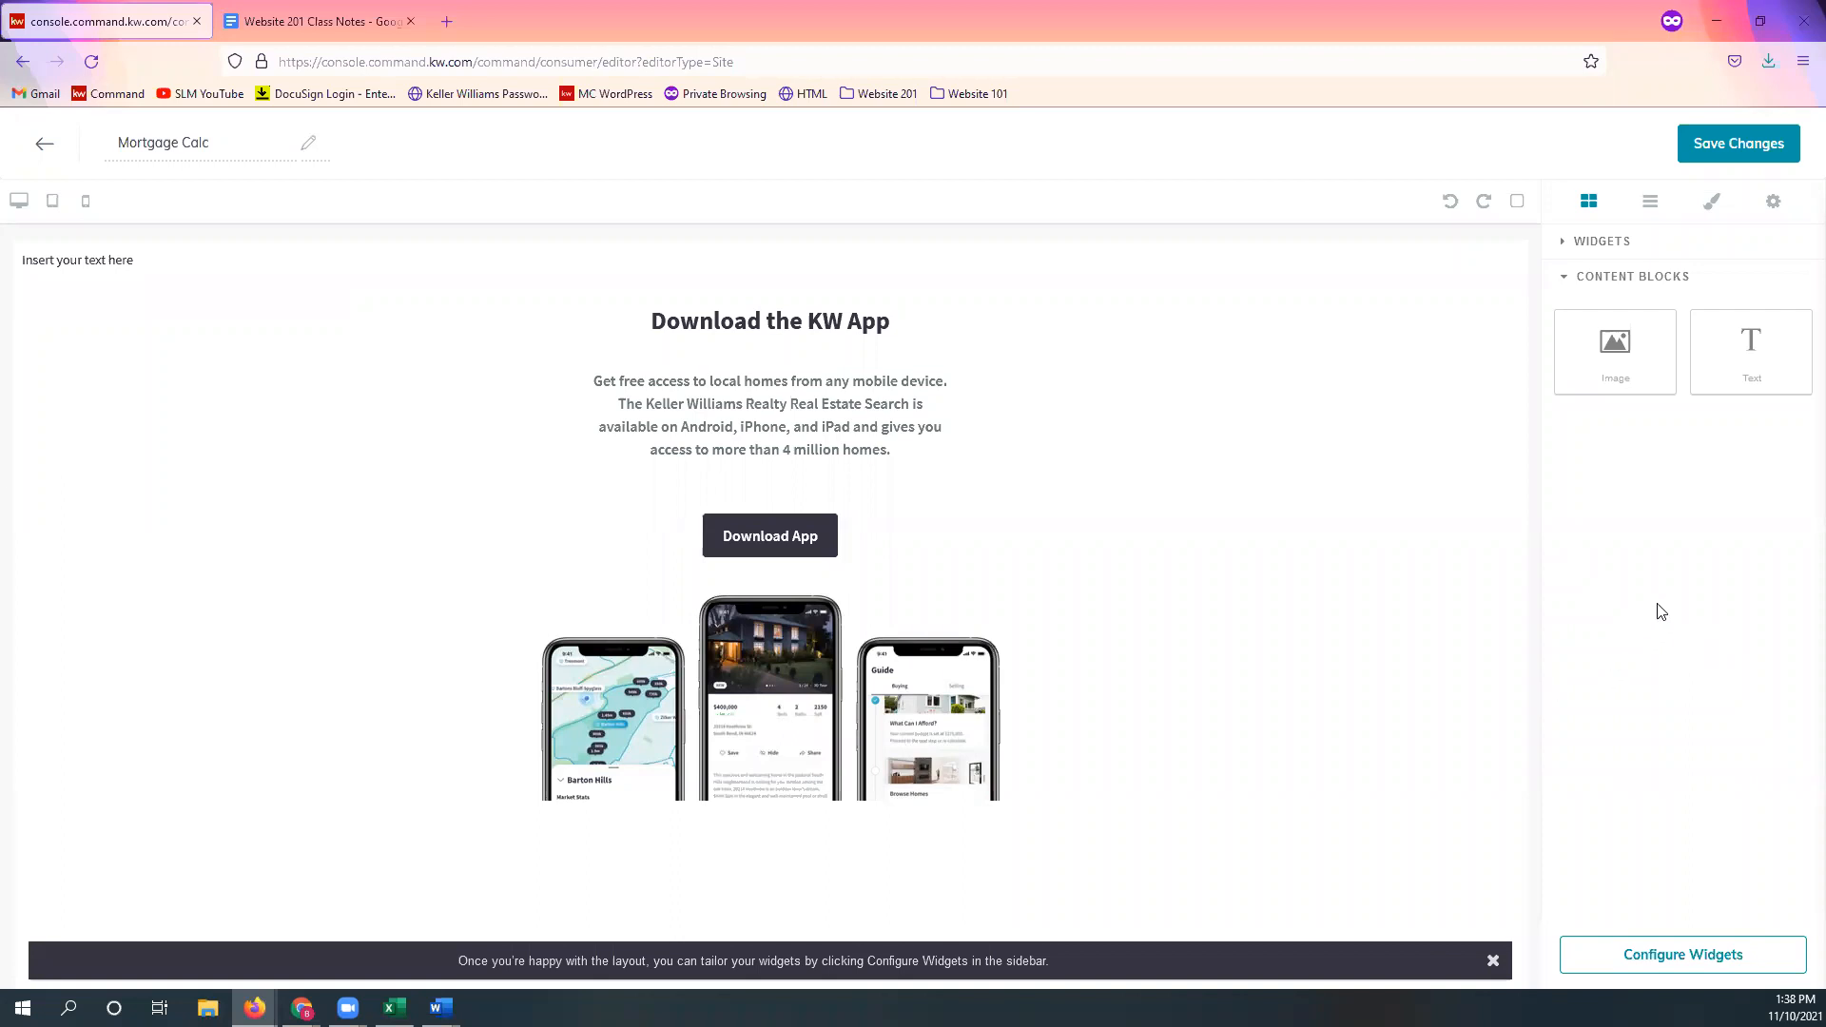
Step: In a new private tab, open the Website 201 Mortgage Calculator bookmark and scroll to Step 2
click(447, 17)
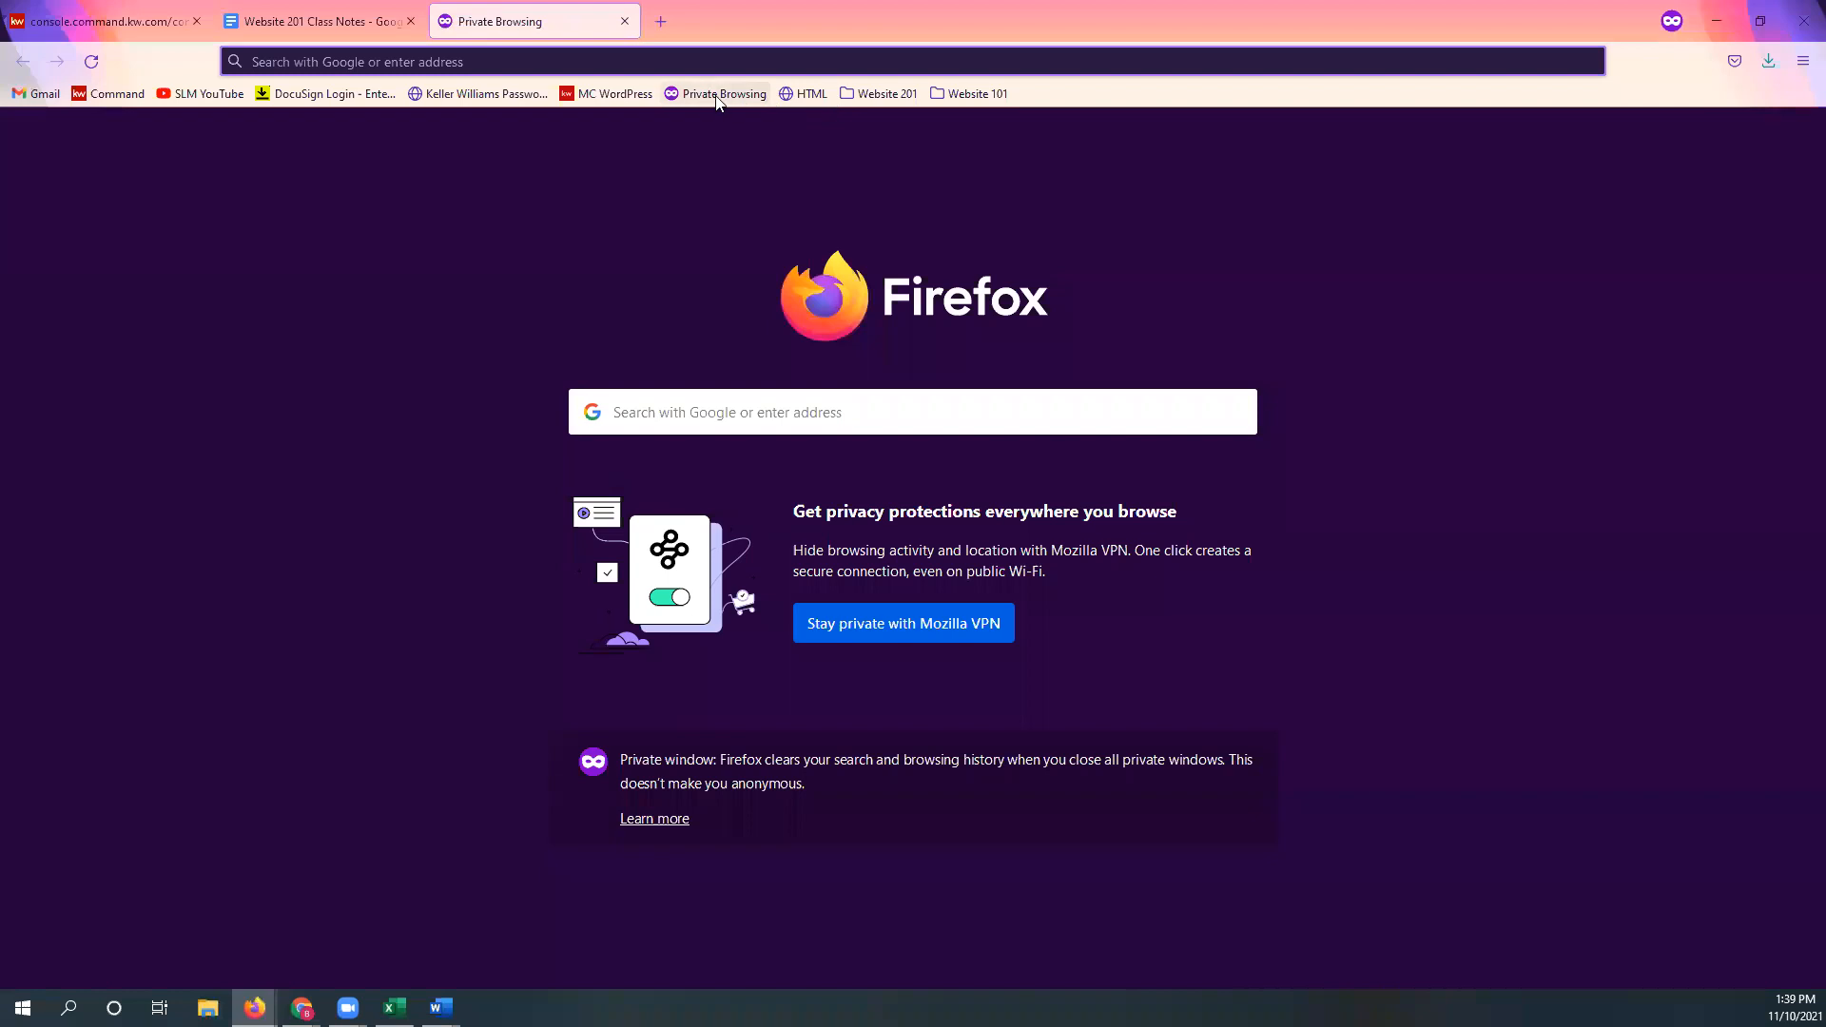
click(891, 94)
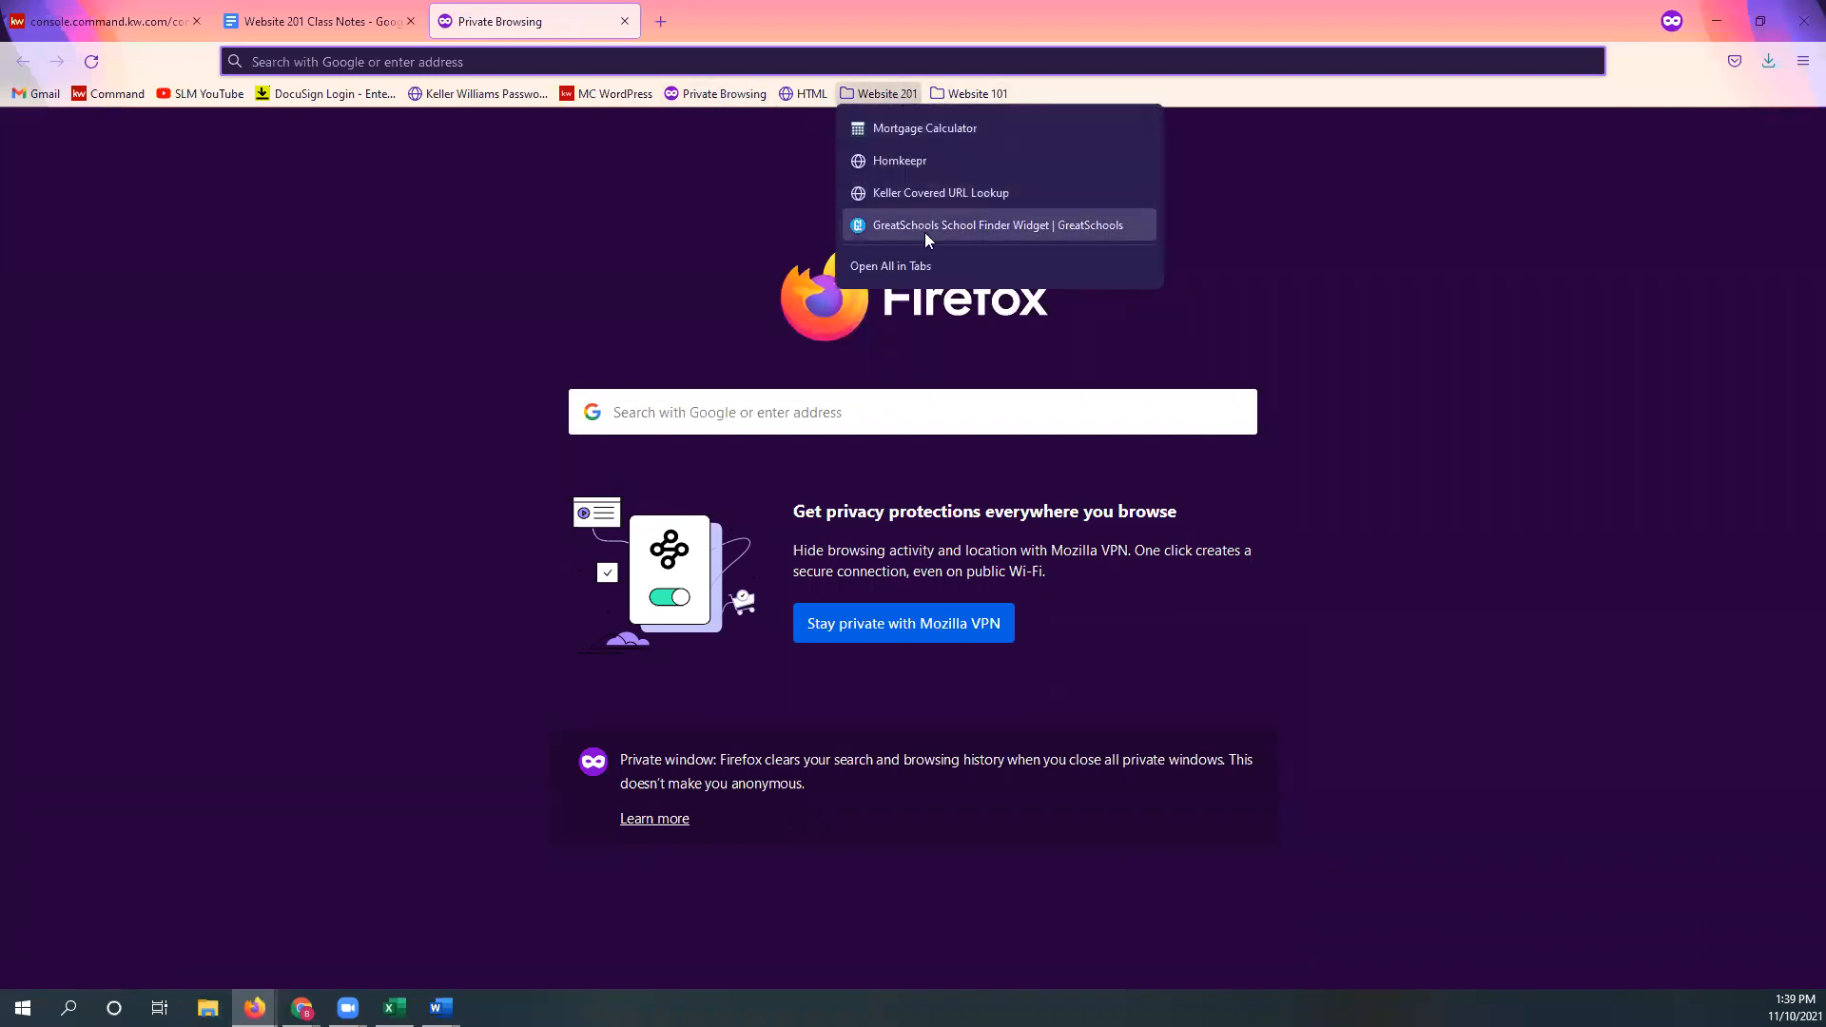
click(911, 129)
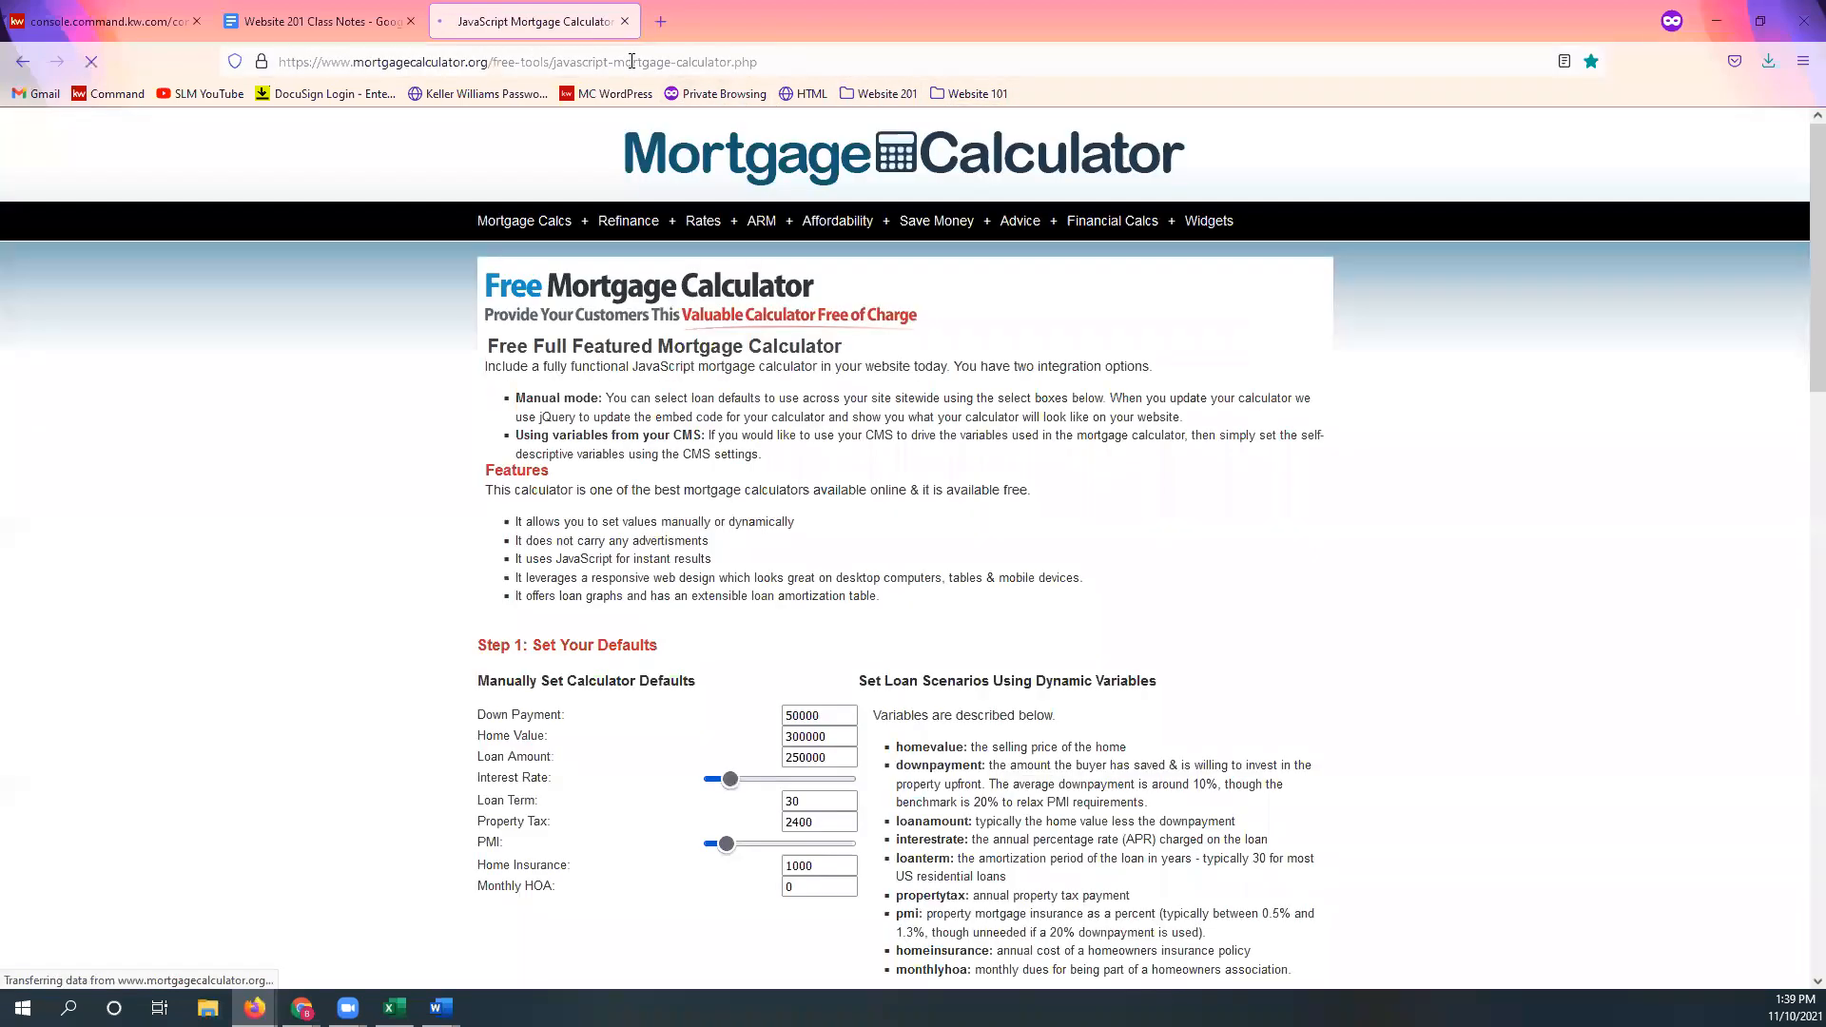
click(631, 61)
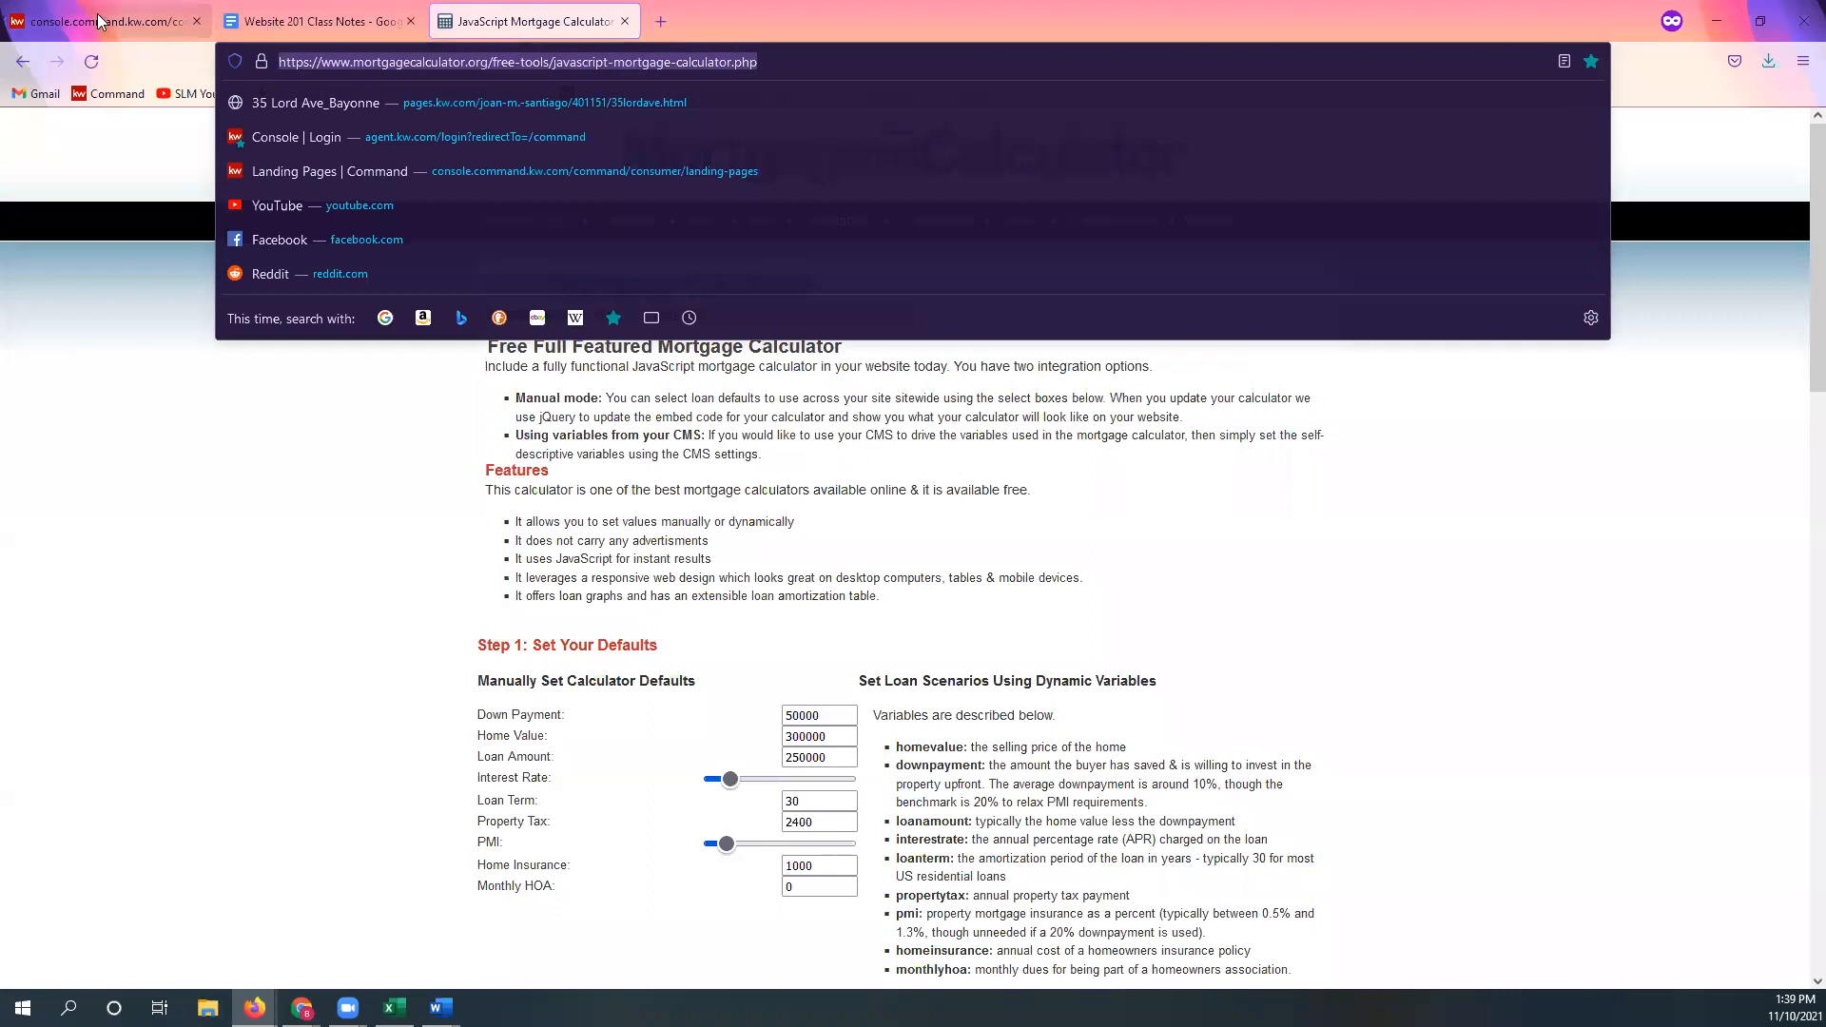
click(285, 407)
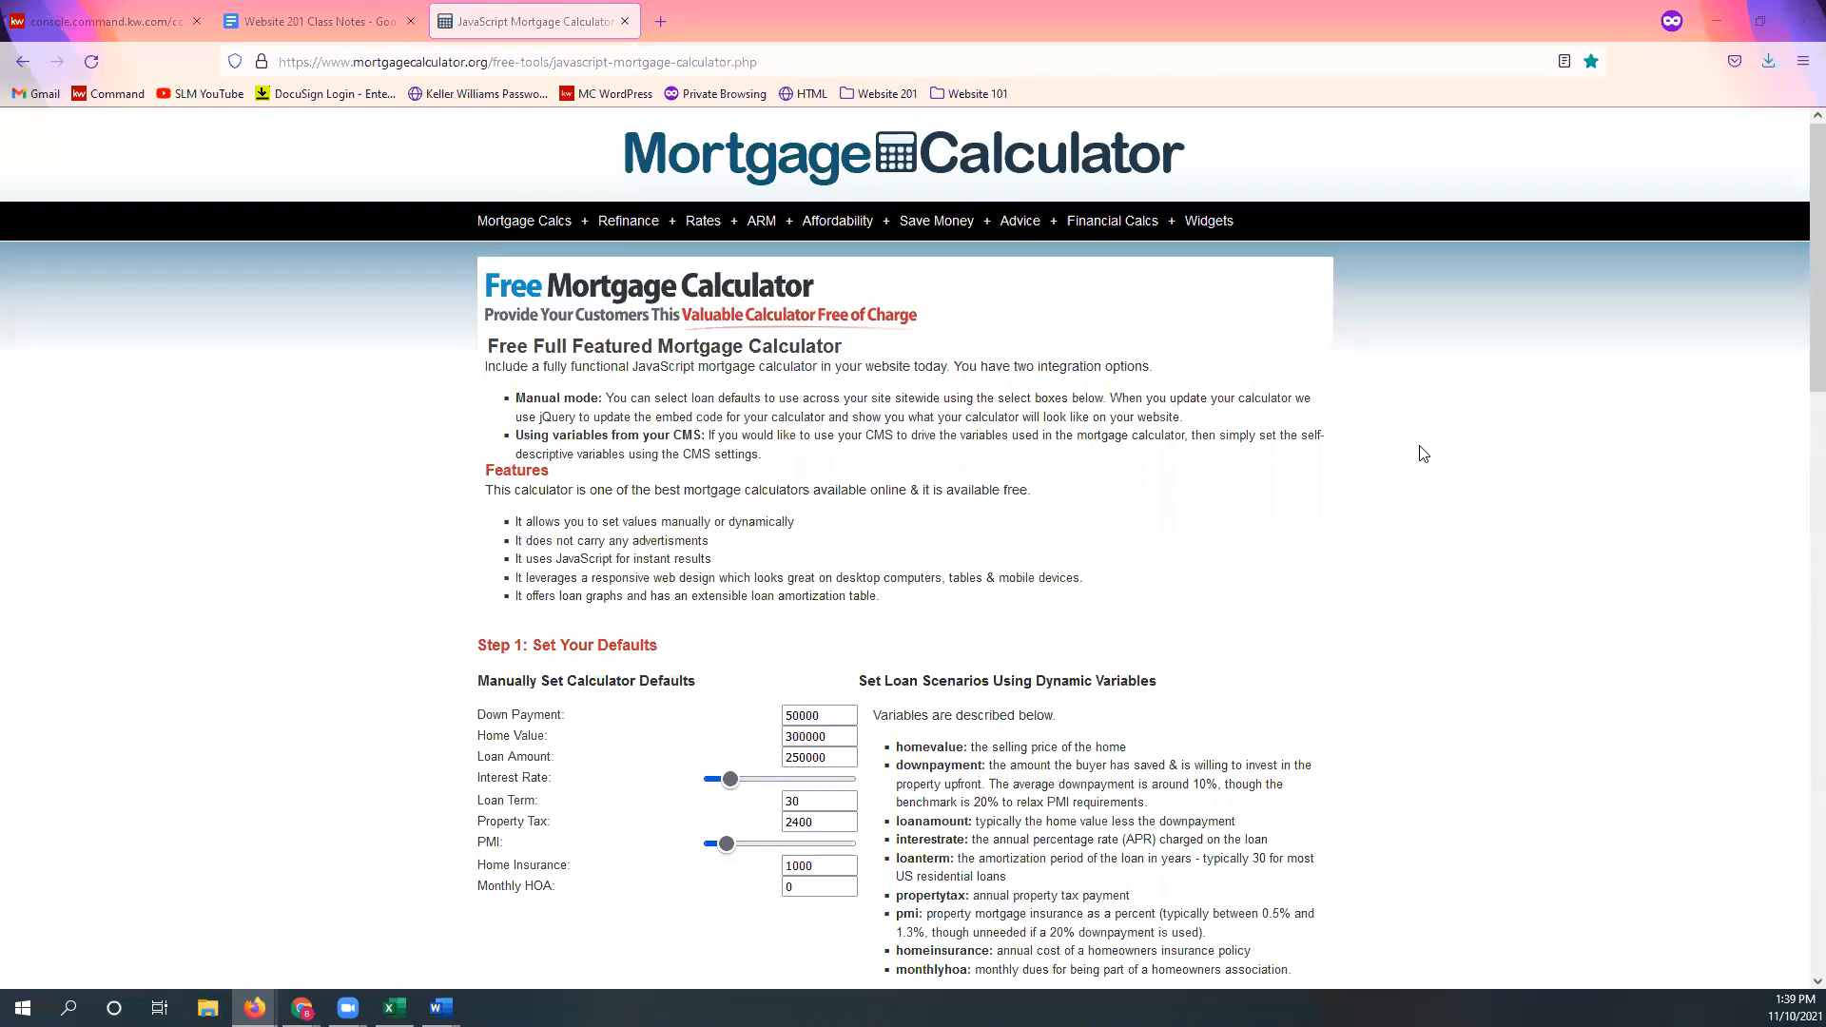
scroll(1414, 451, down, 1)
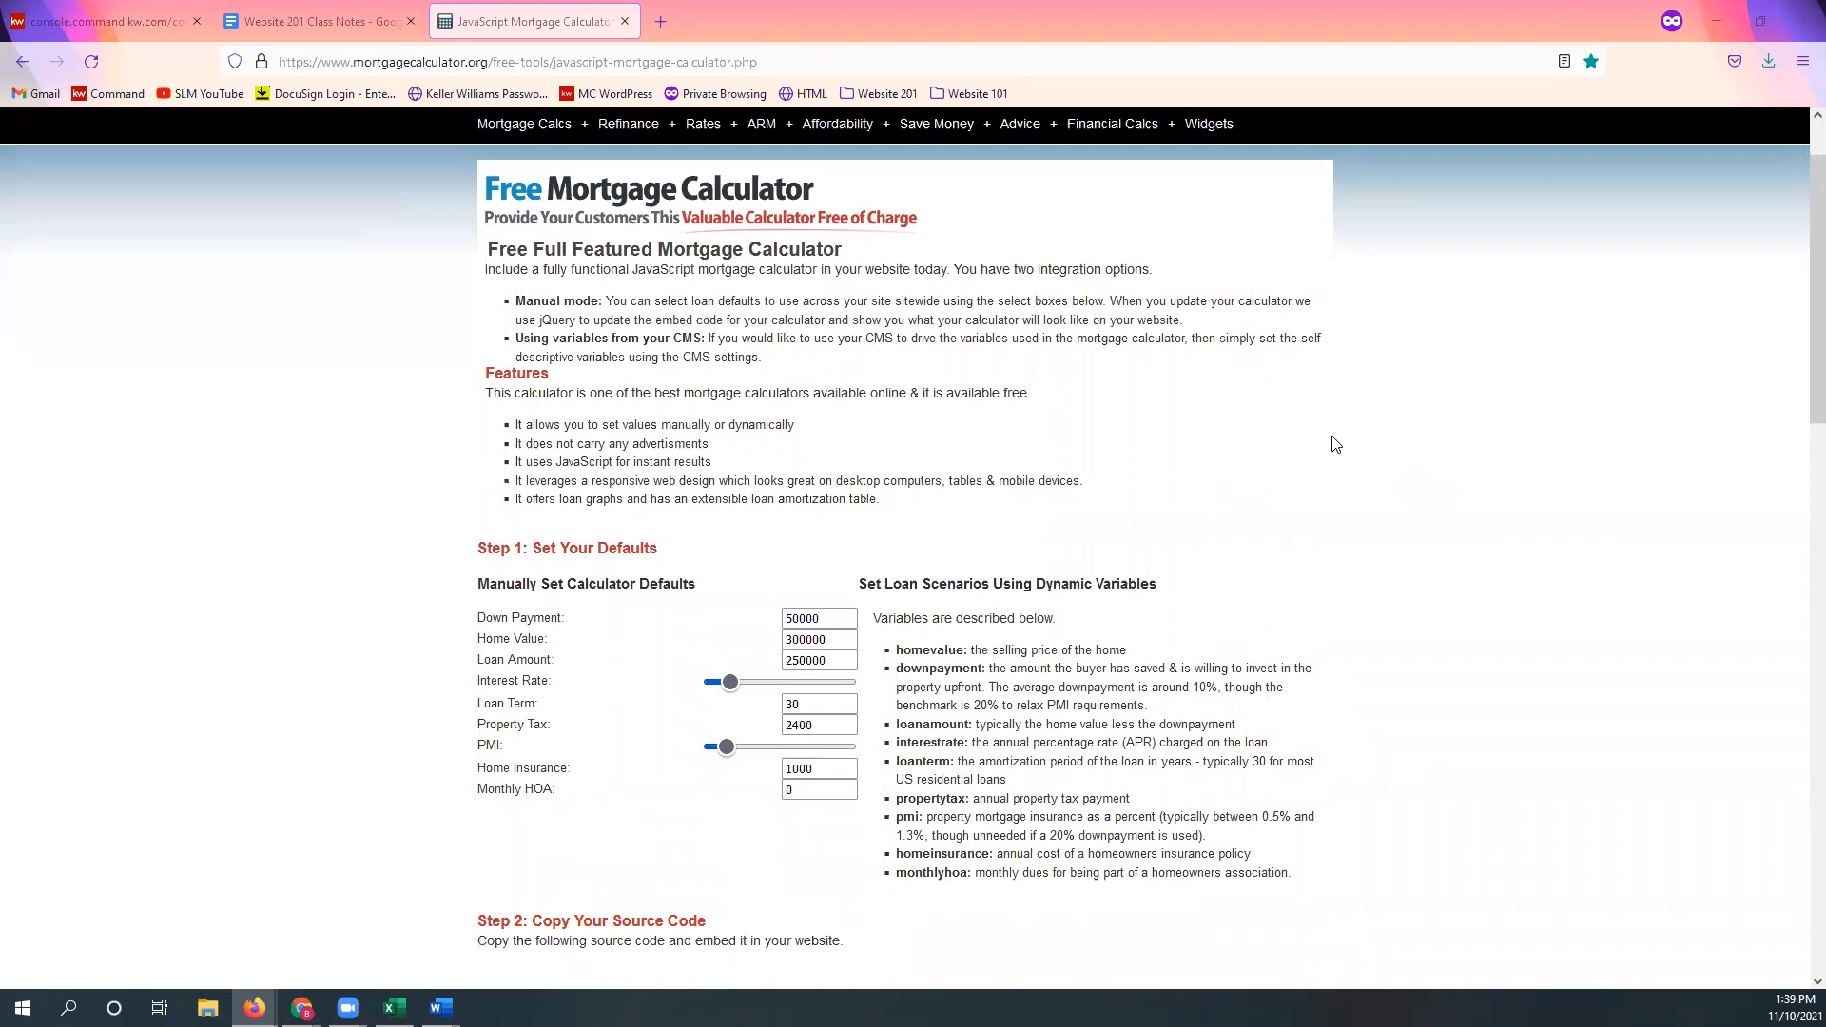
scroll(1336, 446, down, 3)
scroll(1336, 446, down, 2)
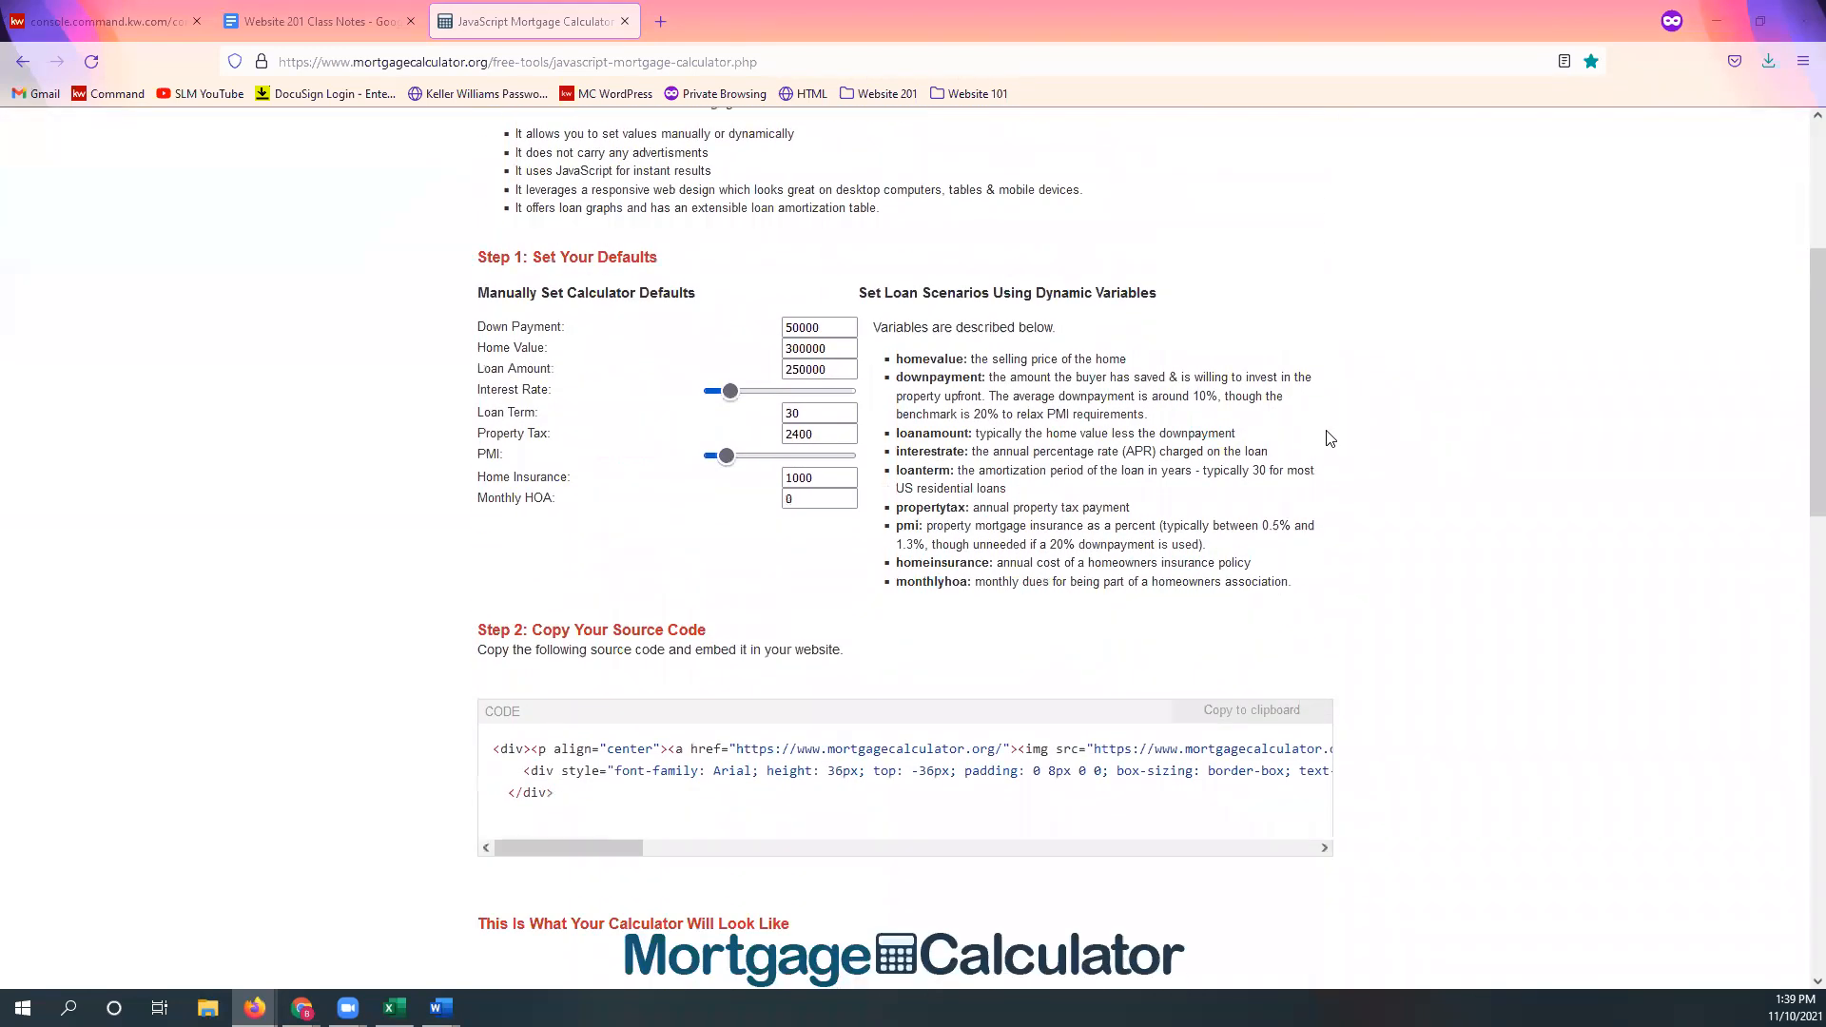
scroll(1329, 437, down, 5)
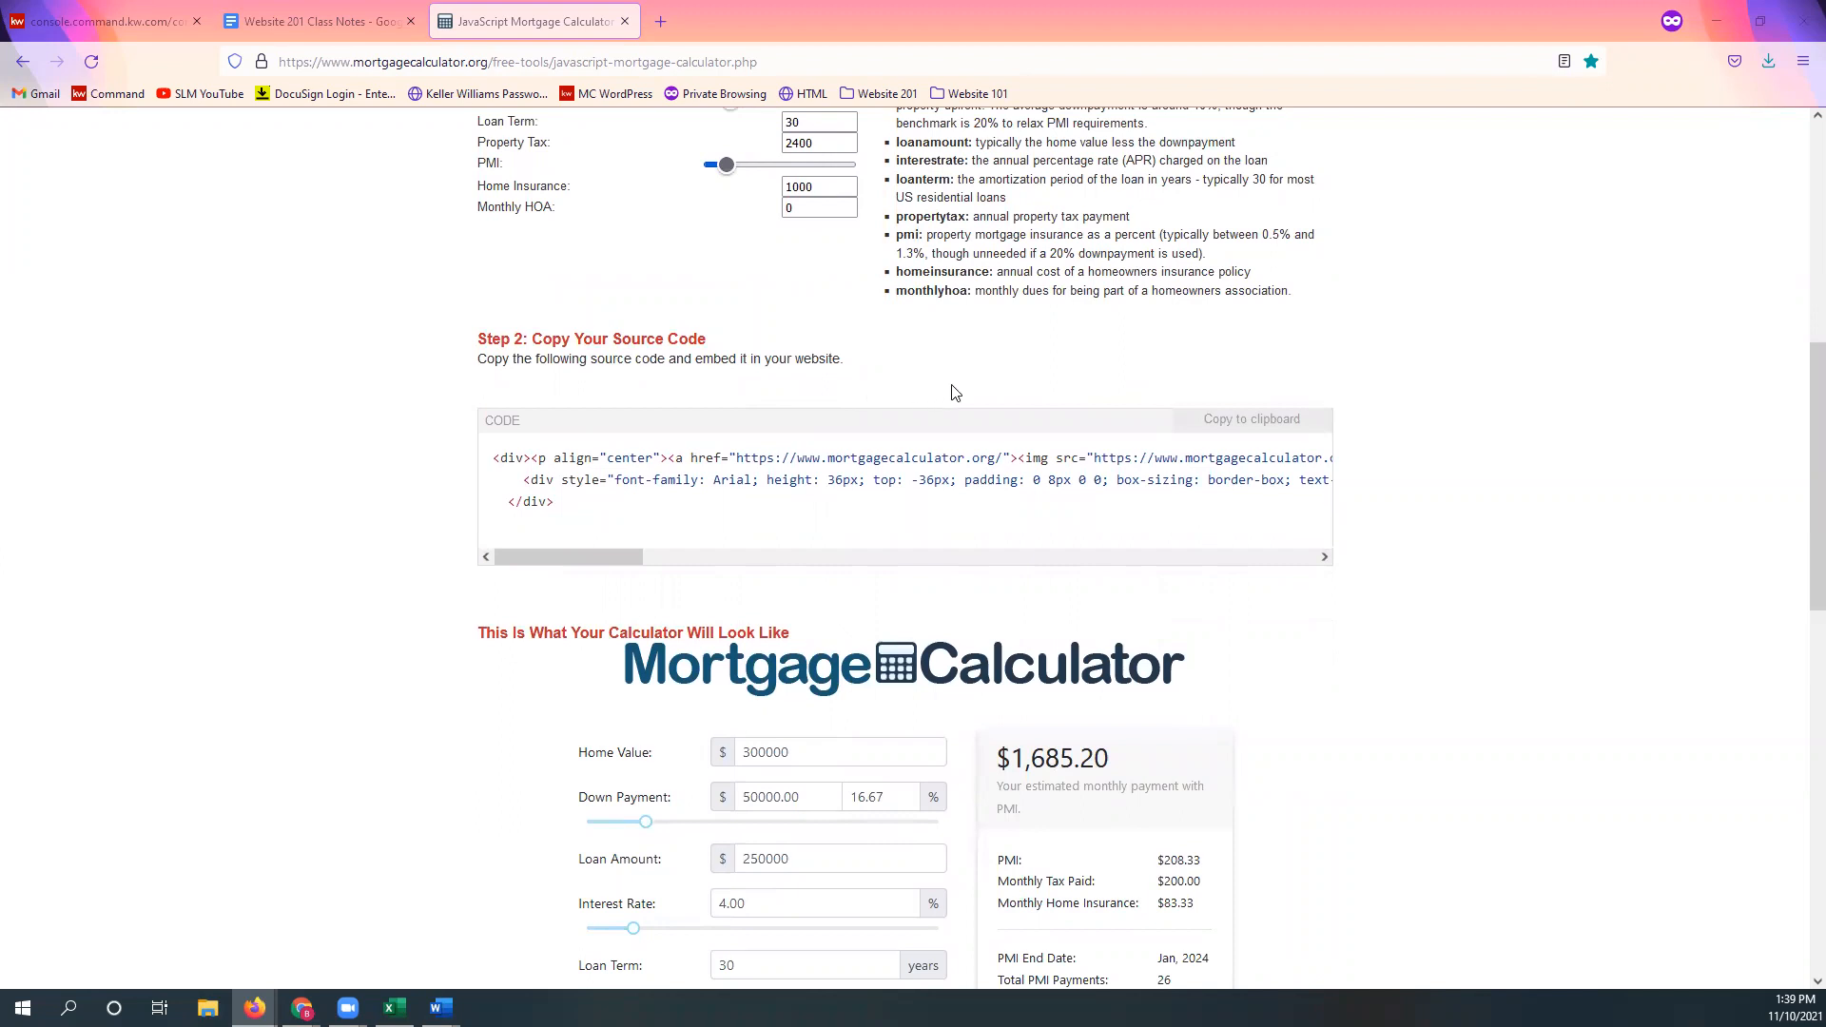
Step: Copy the calculator's embed source code to the clipboard and look over the calculator preview
click(1284, 431)
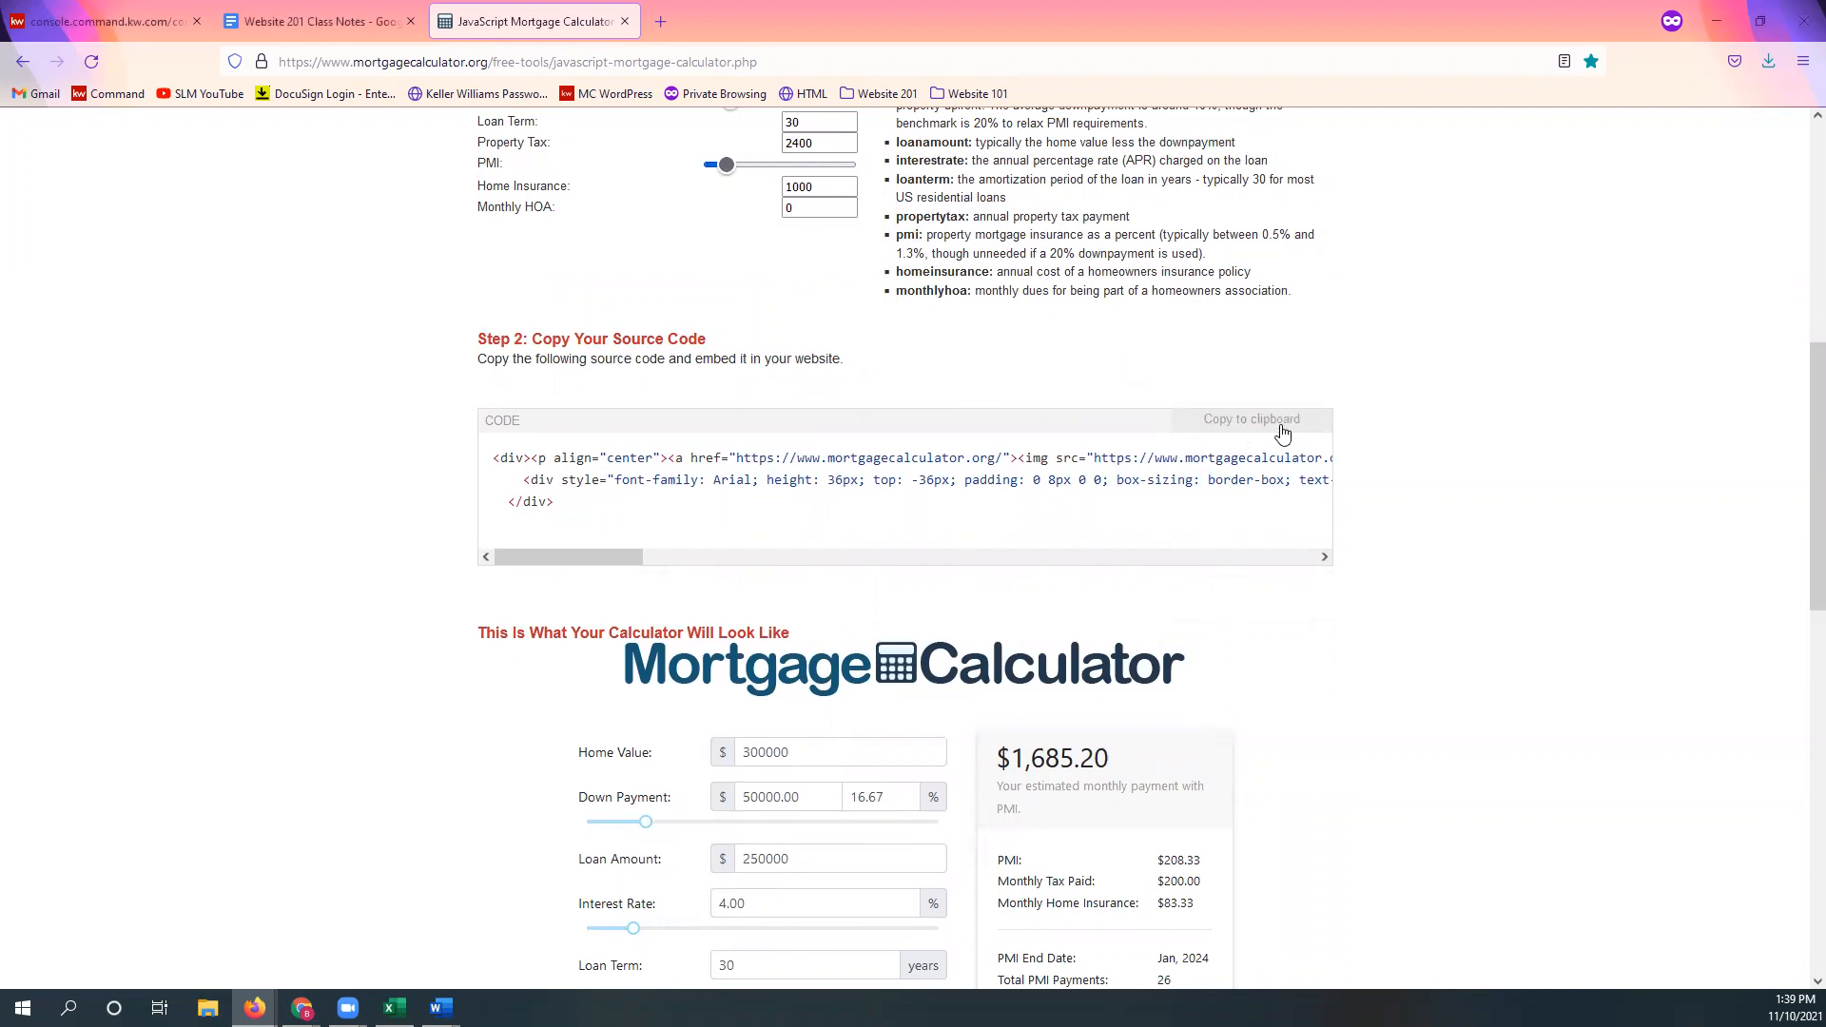
click(1256, 431)
scroll(1322, 594, down, 4)
scroll(1327, 585, down, 4)
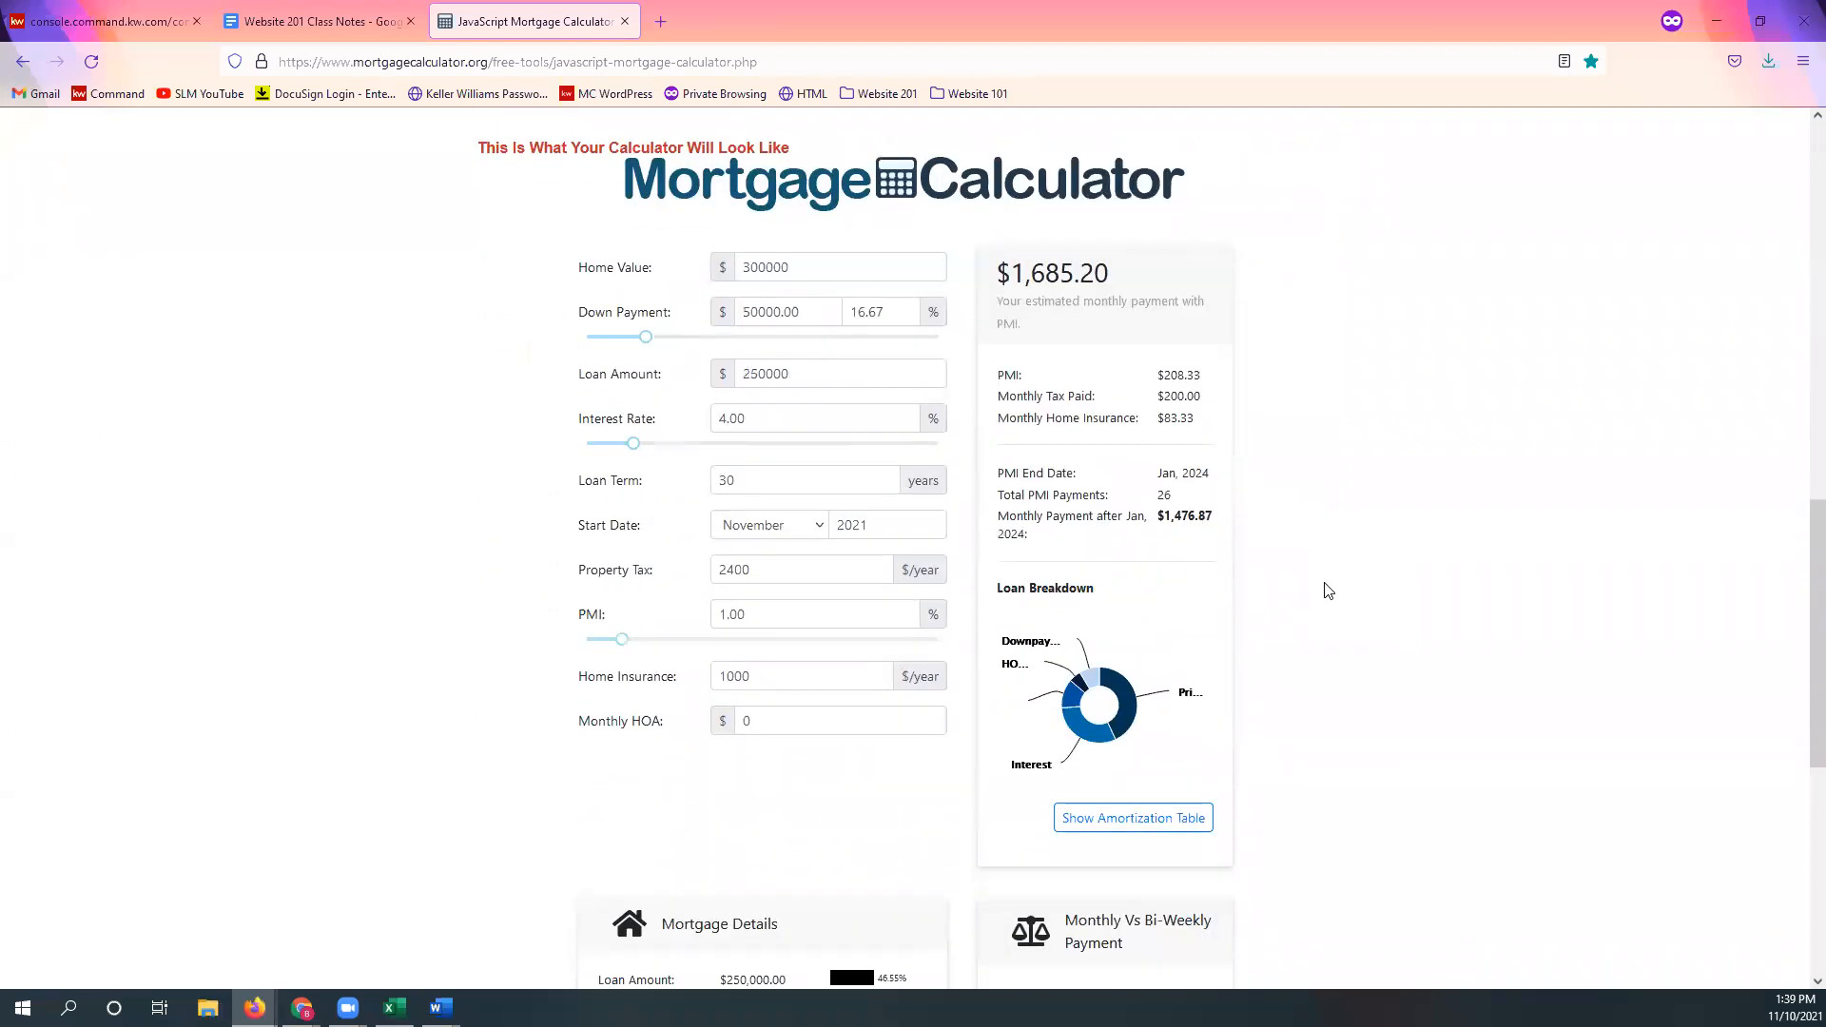
scroll(1316, 582, down, 2)
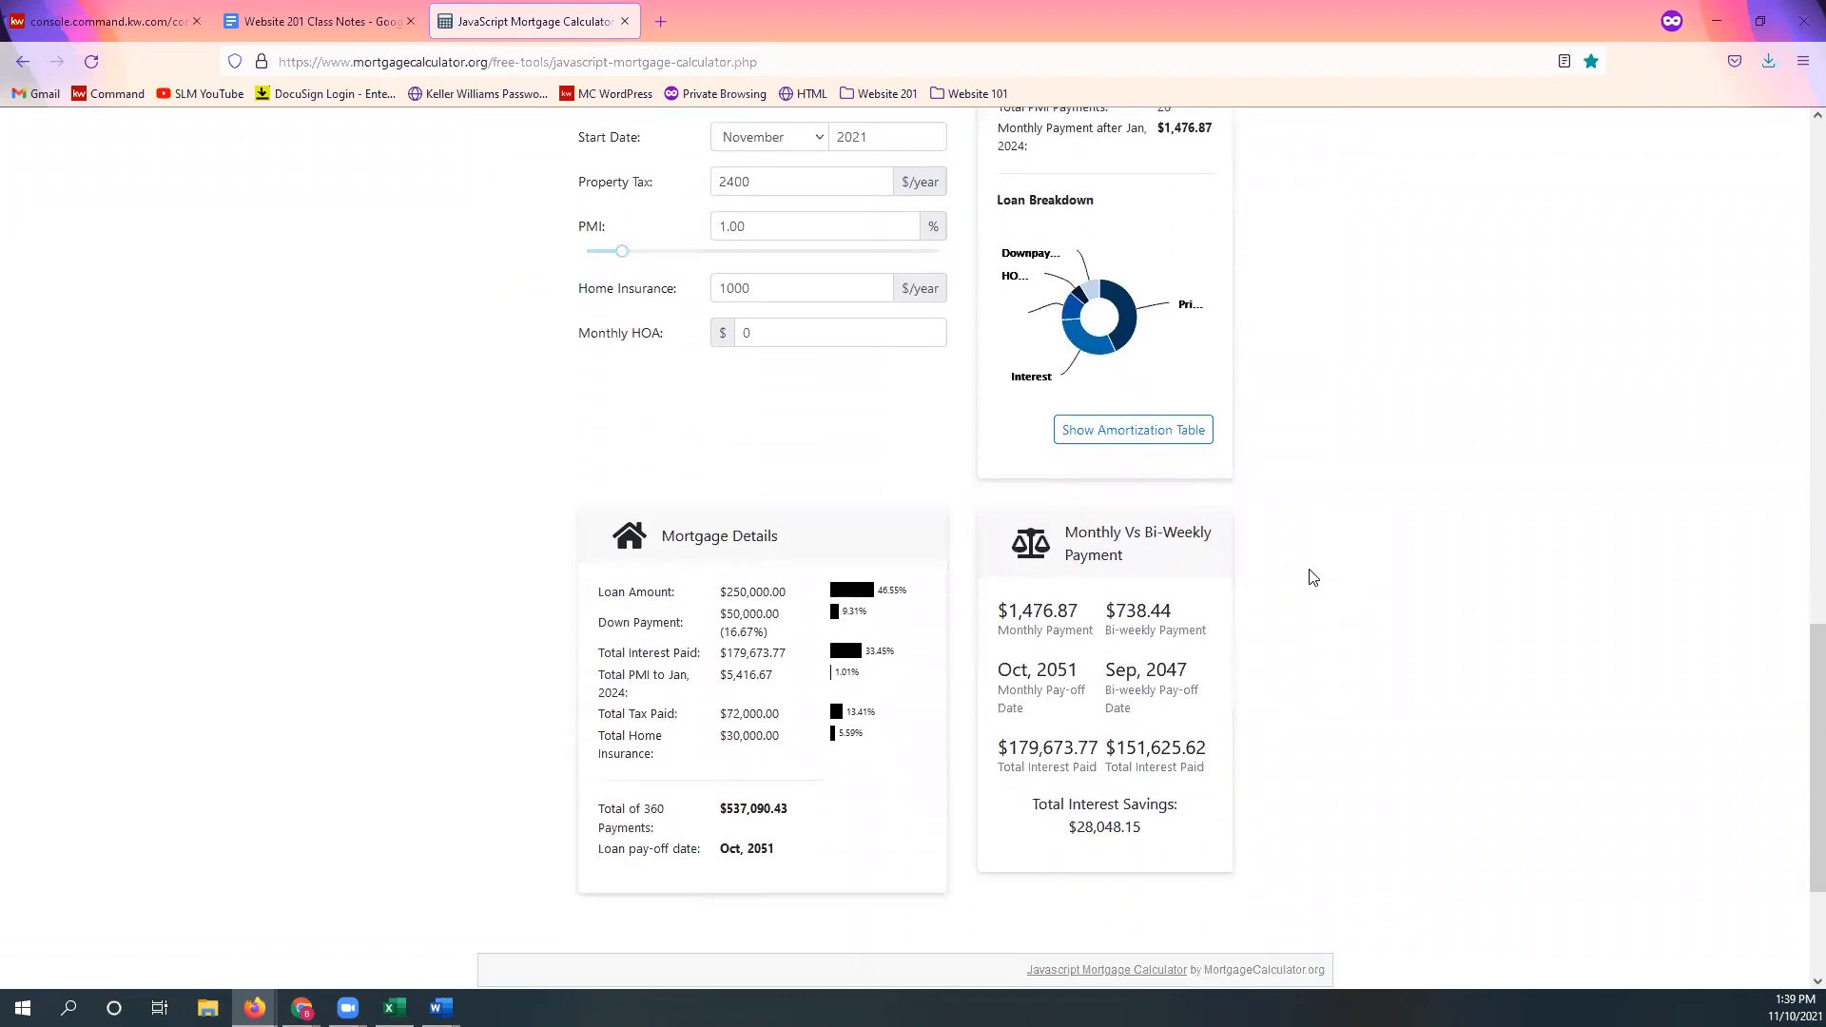
scroll(1328, 576, up, 7)
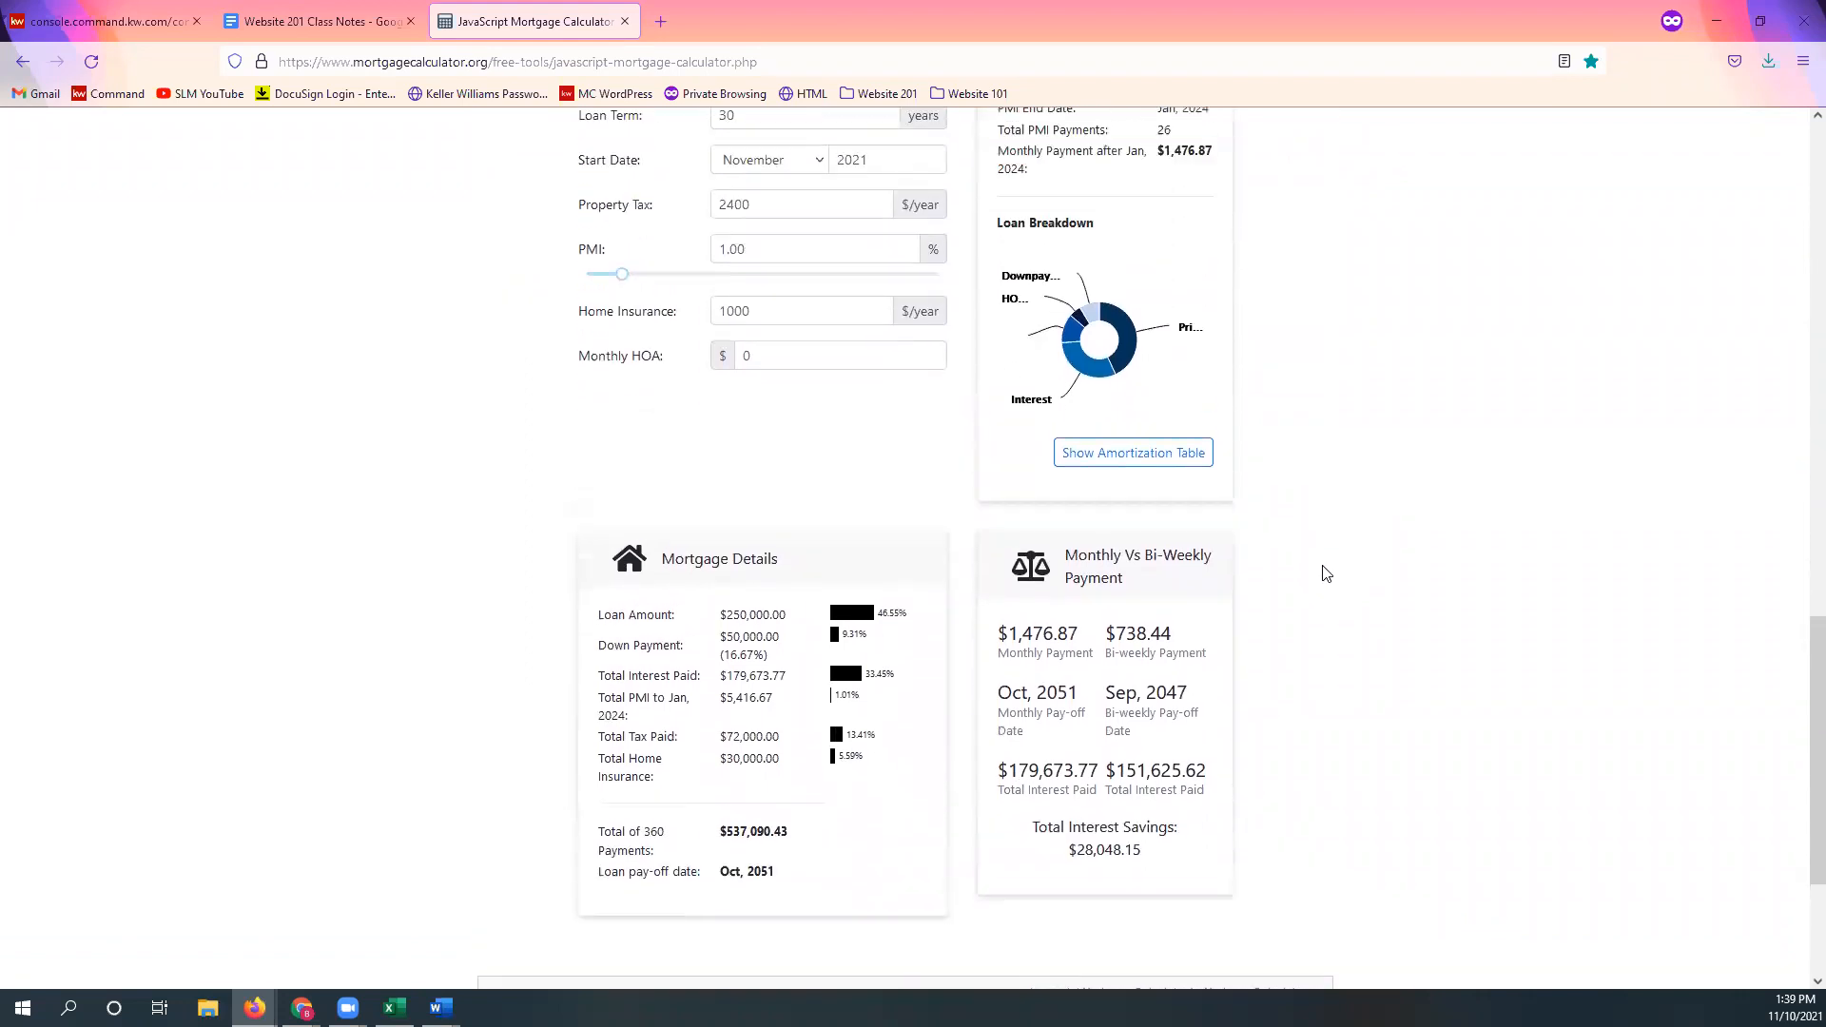
scroll(1345, 559, up, 4)
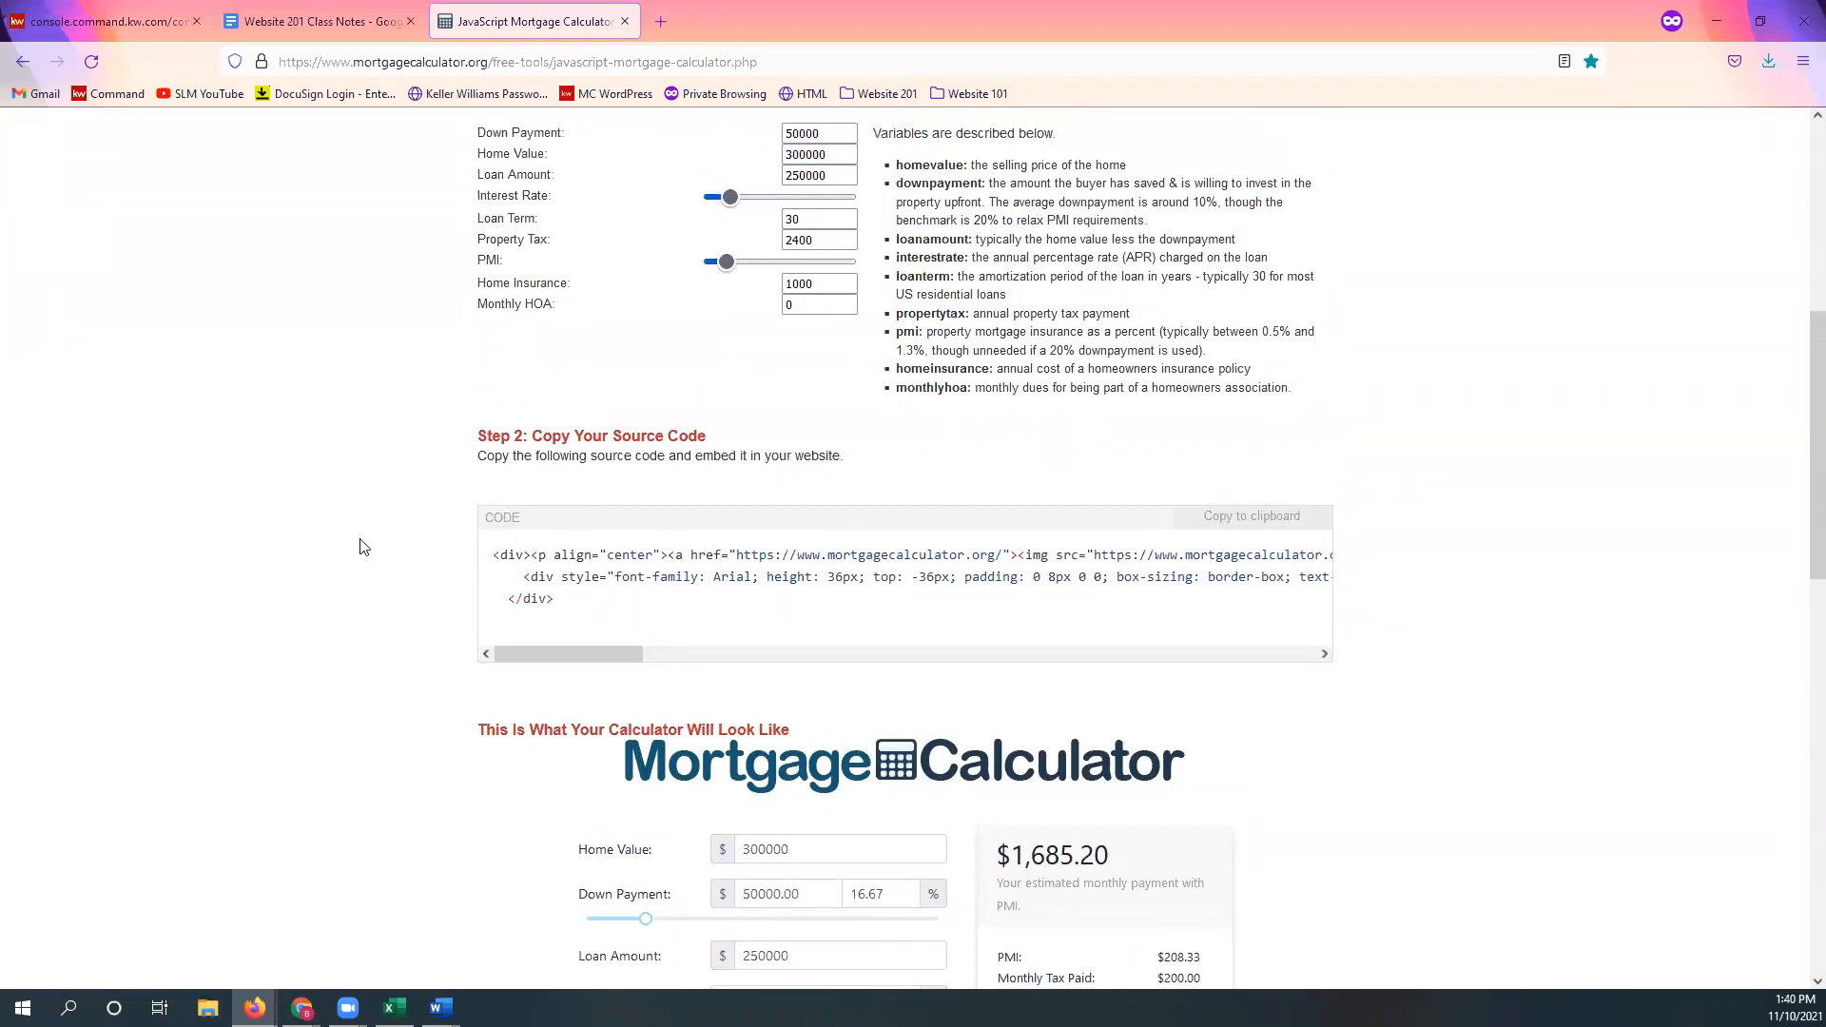
Step: Replace the text block's placeholder with the pasted calculator embed code and switch it to rendered view
click(64, 17)
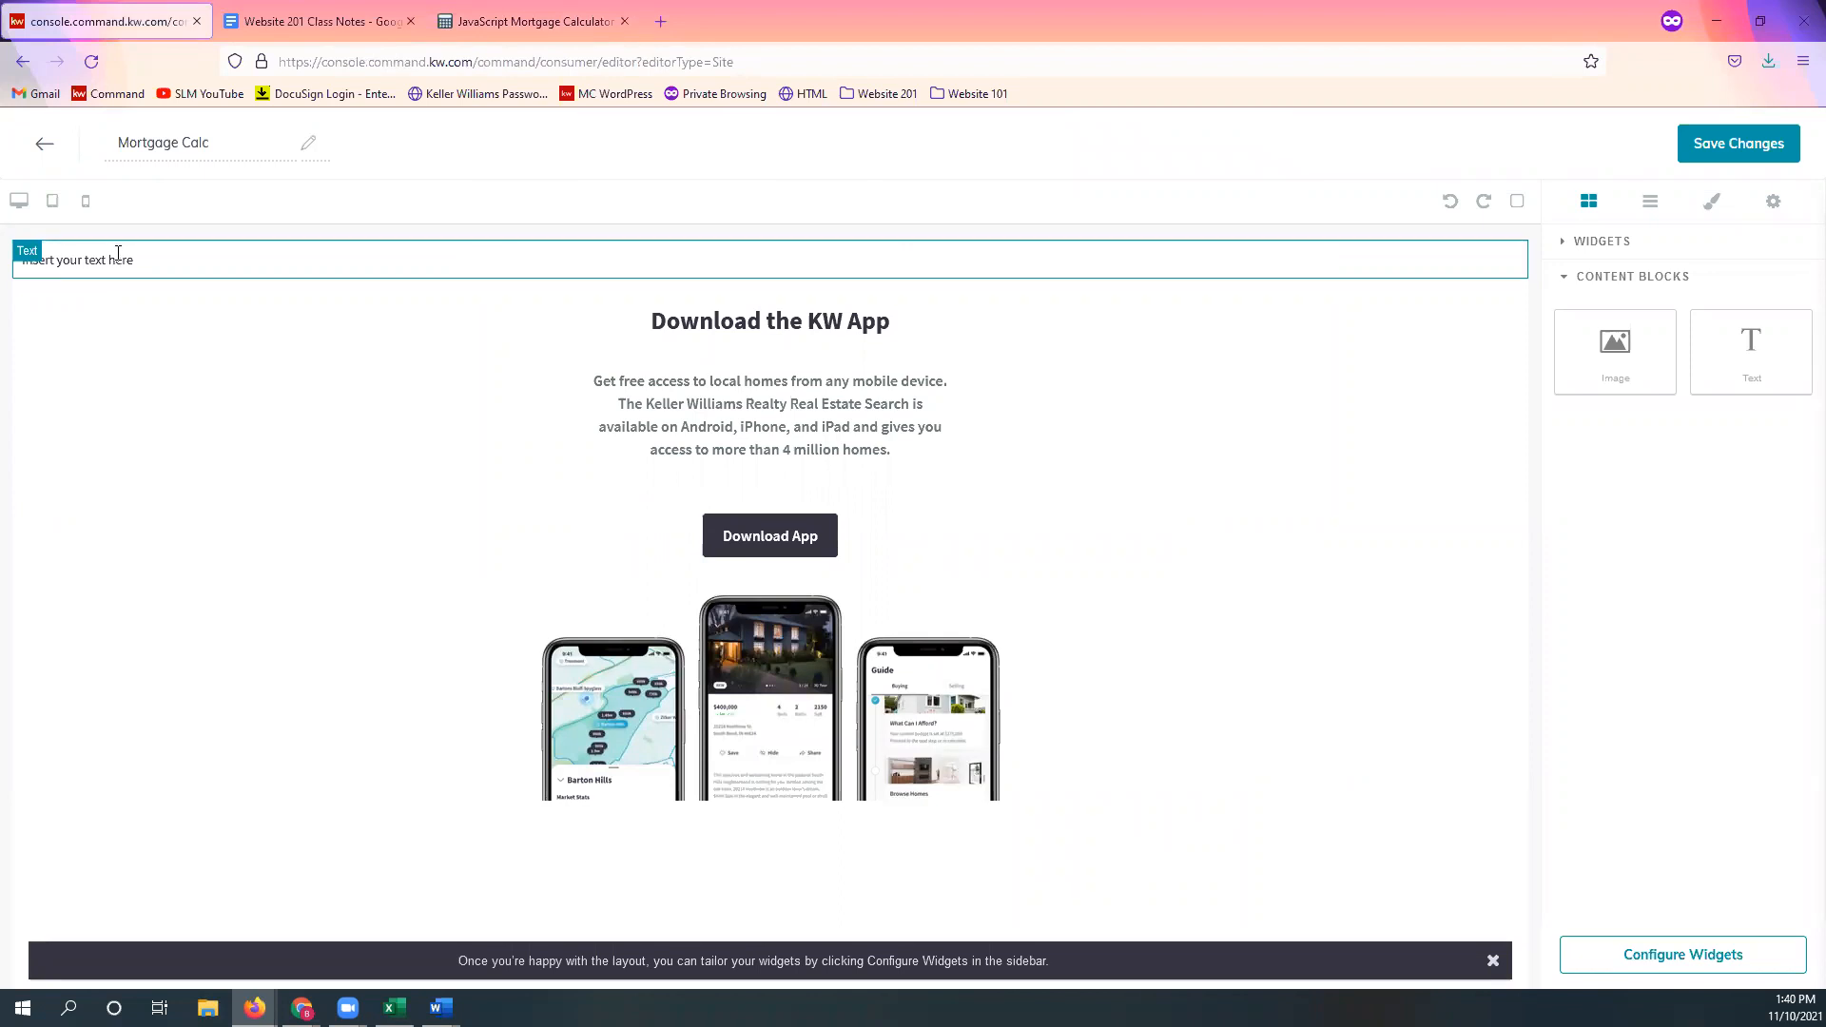
double_click(116, 257)
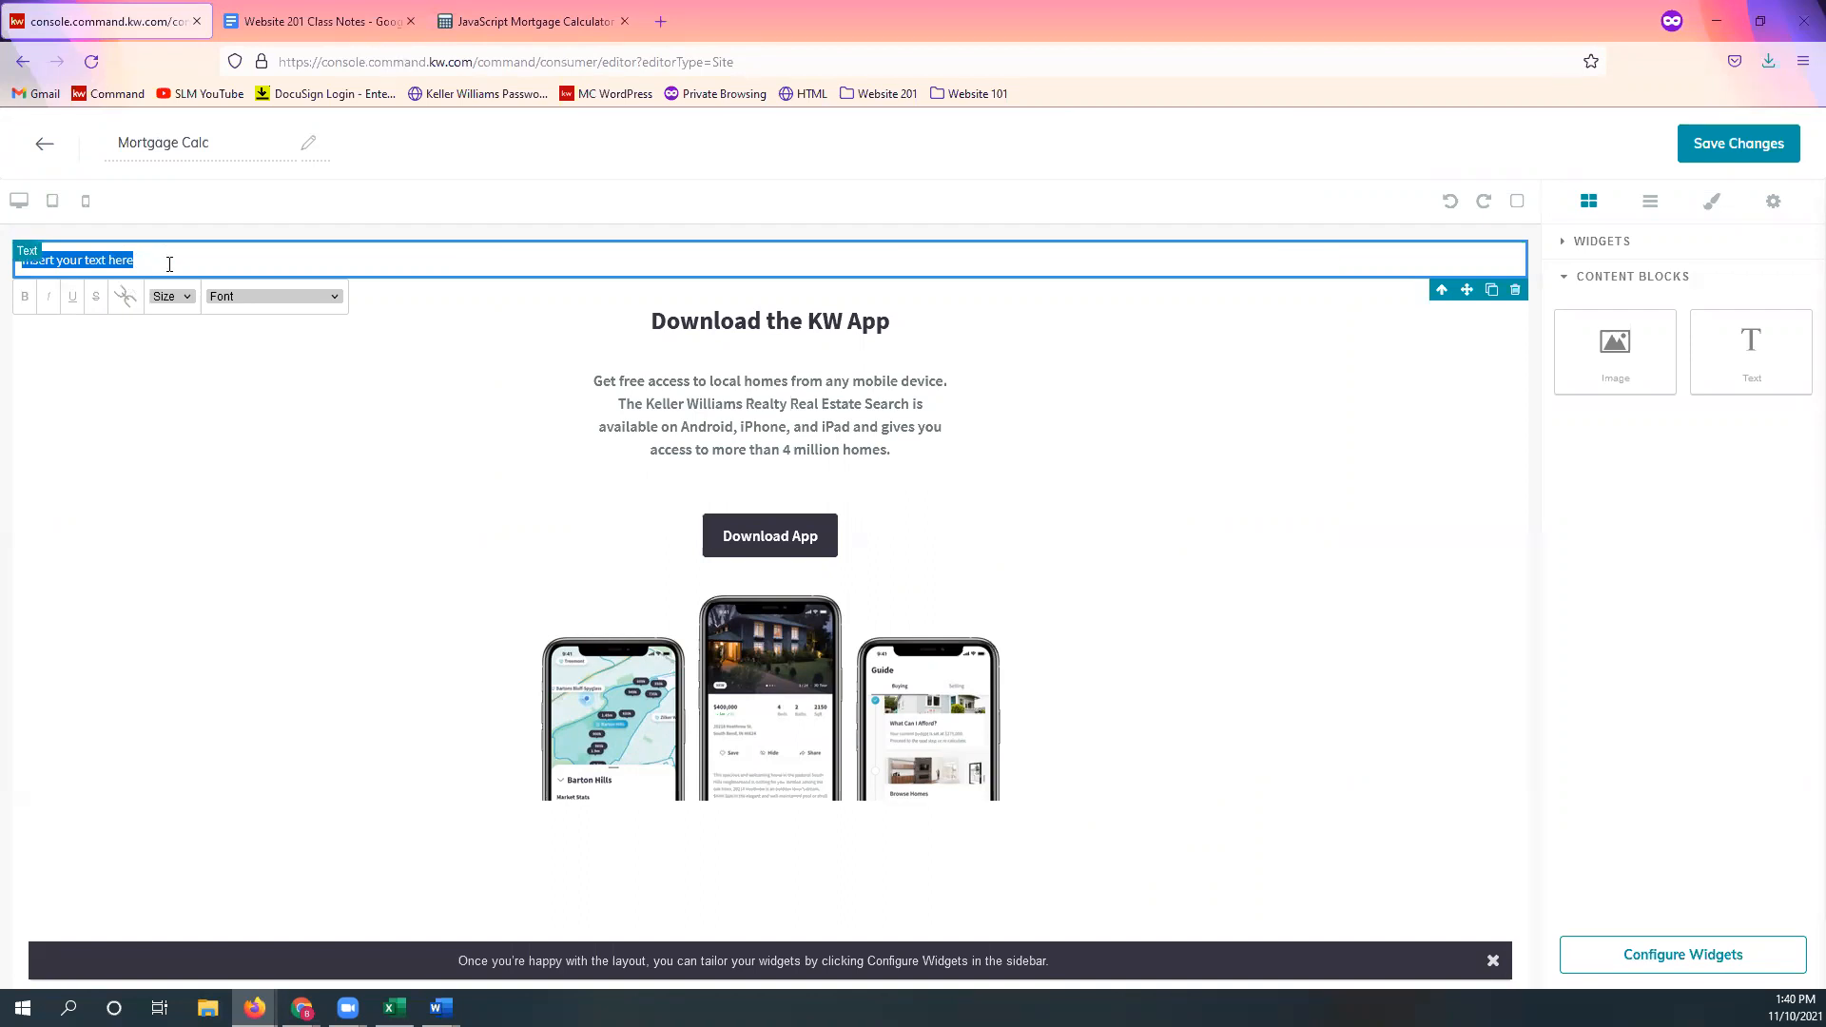
right_click(116, 263)
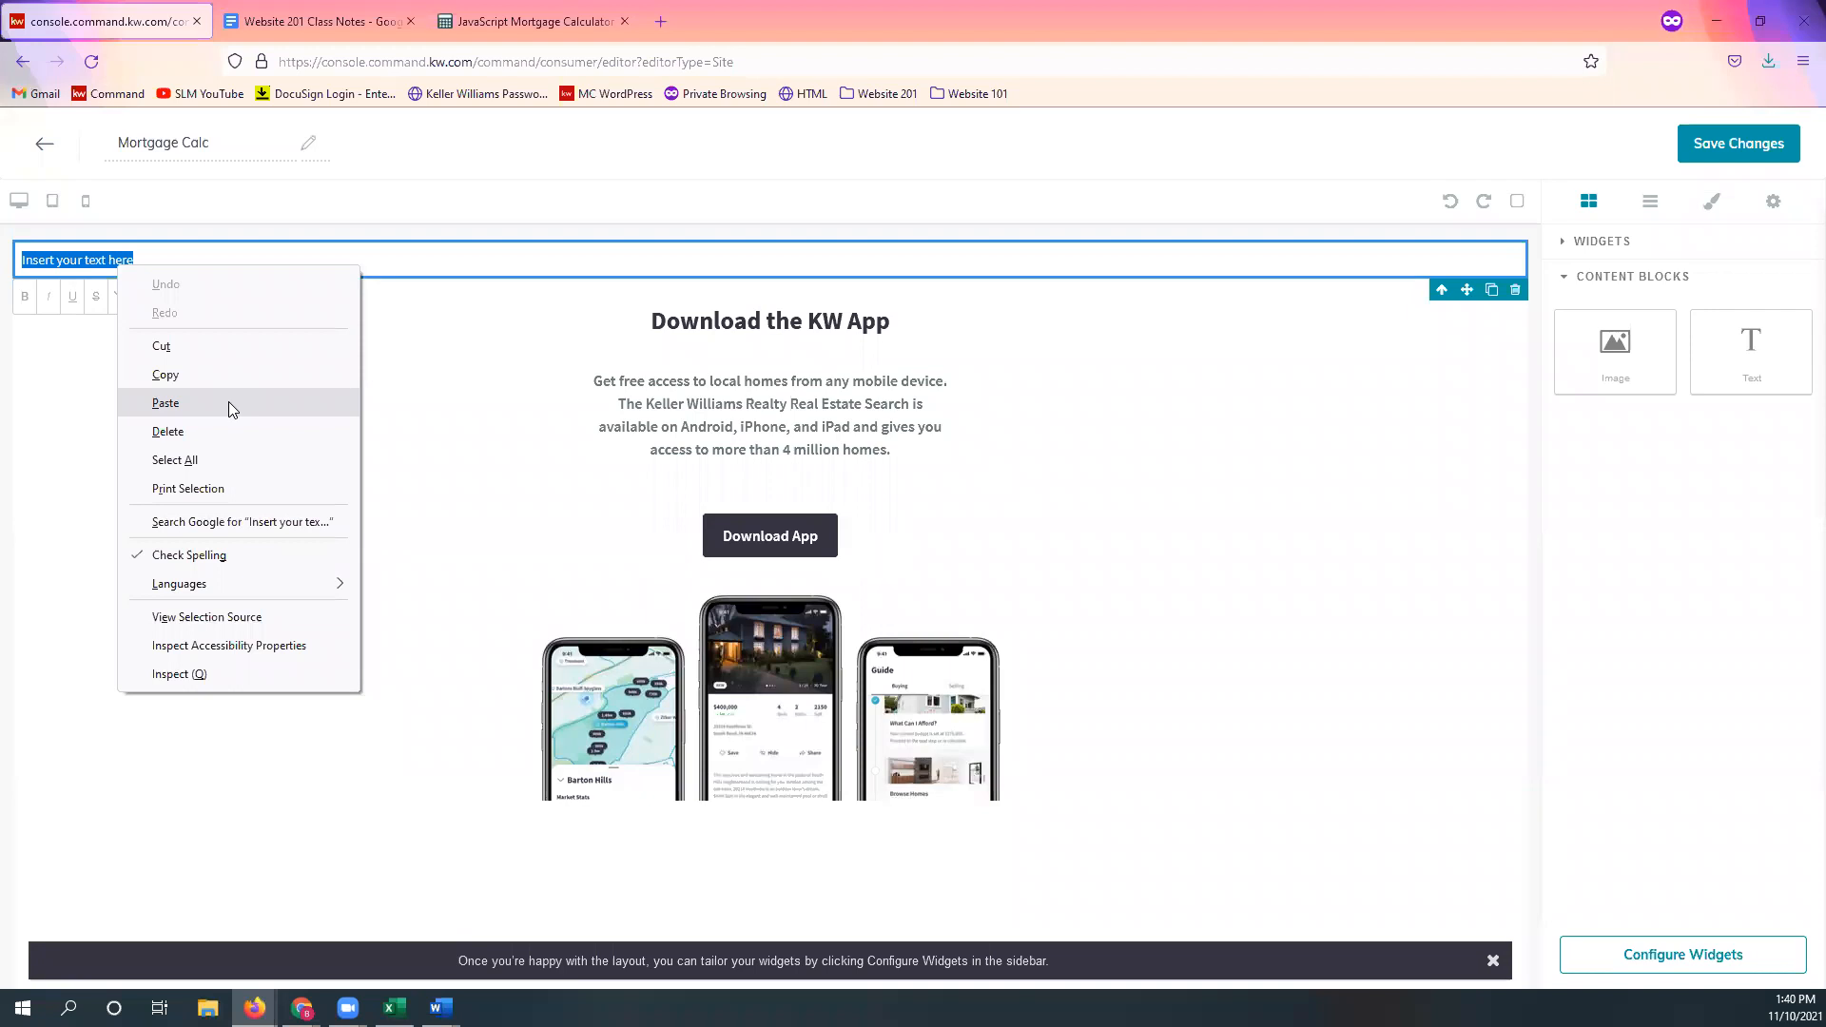
click(166, 404)
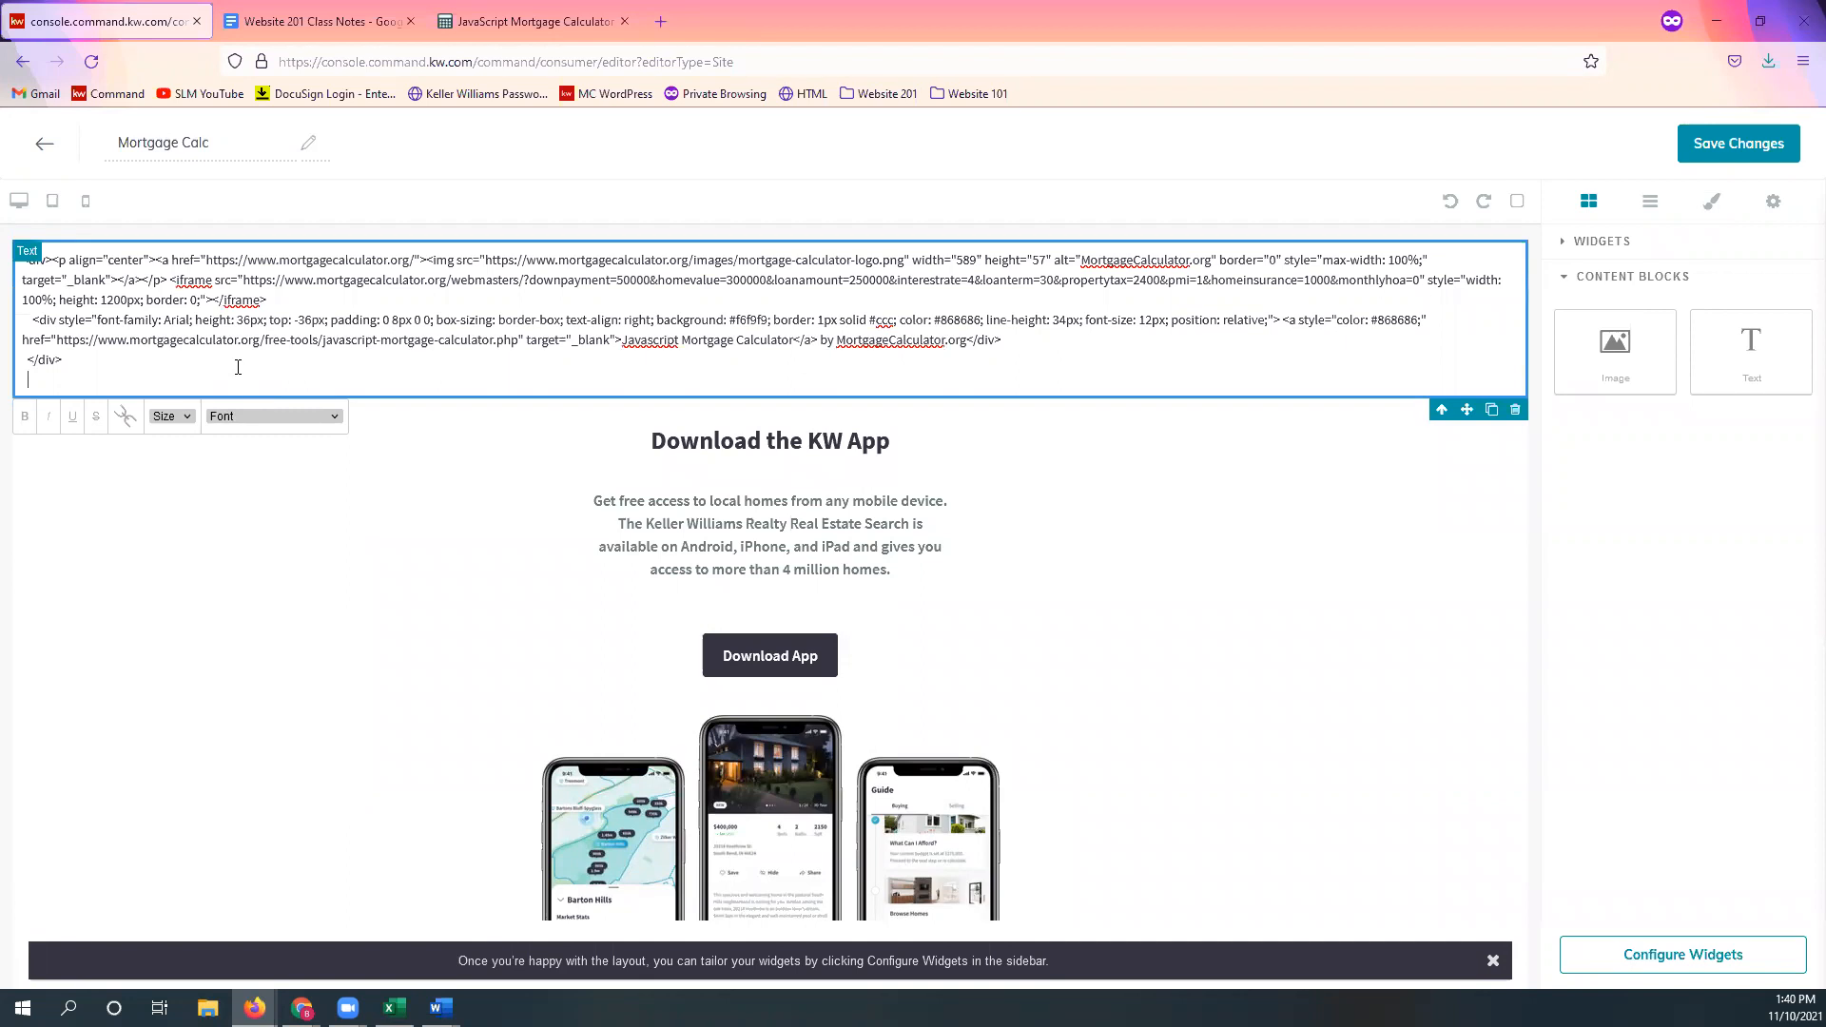
click(153, 375)
drag(59, 382, 23, 239)
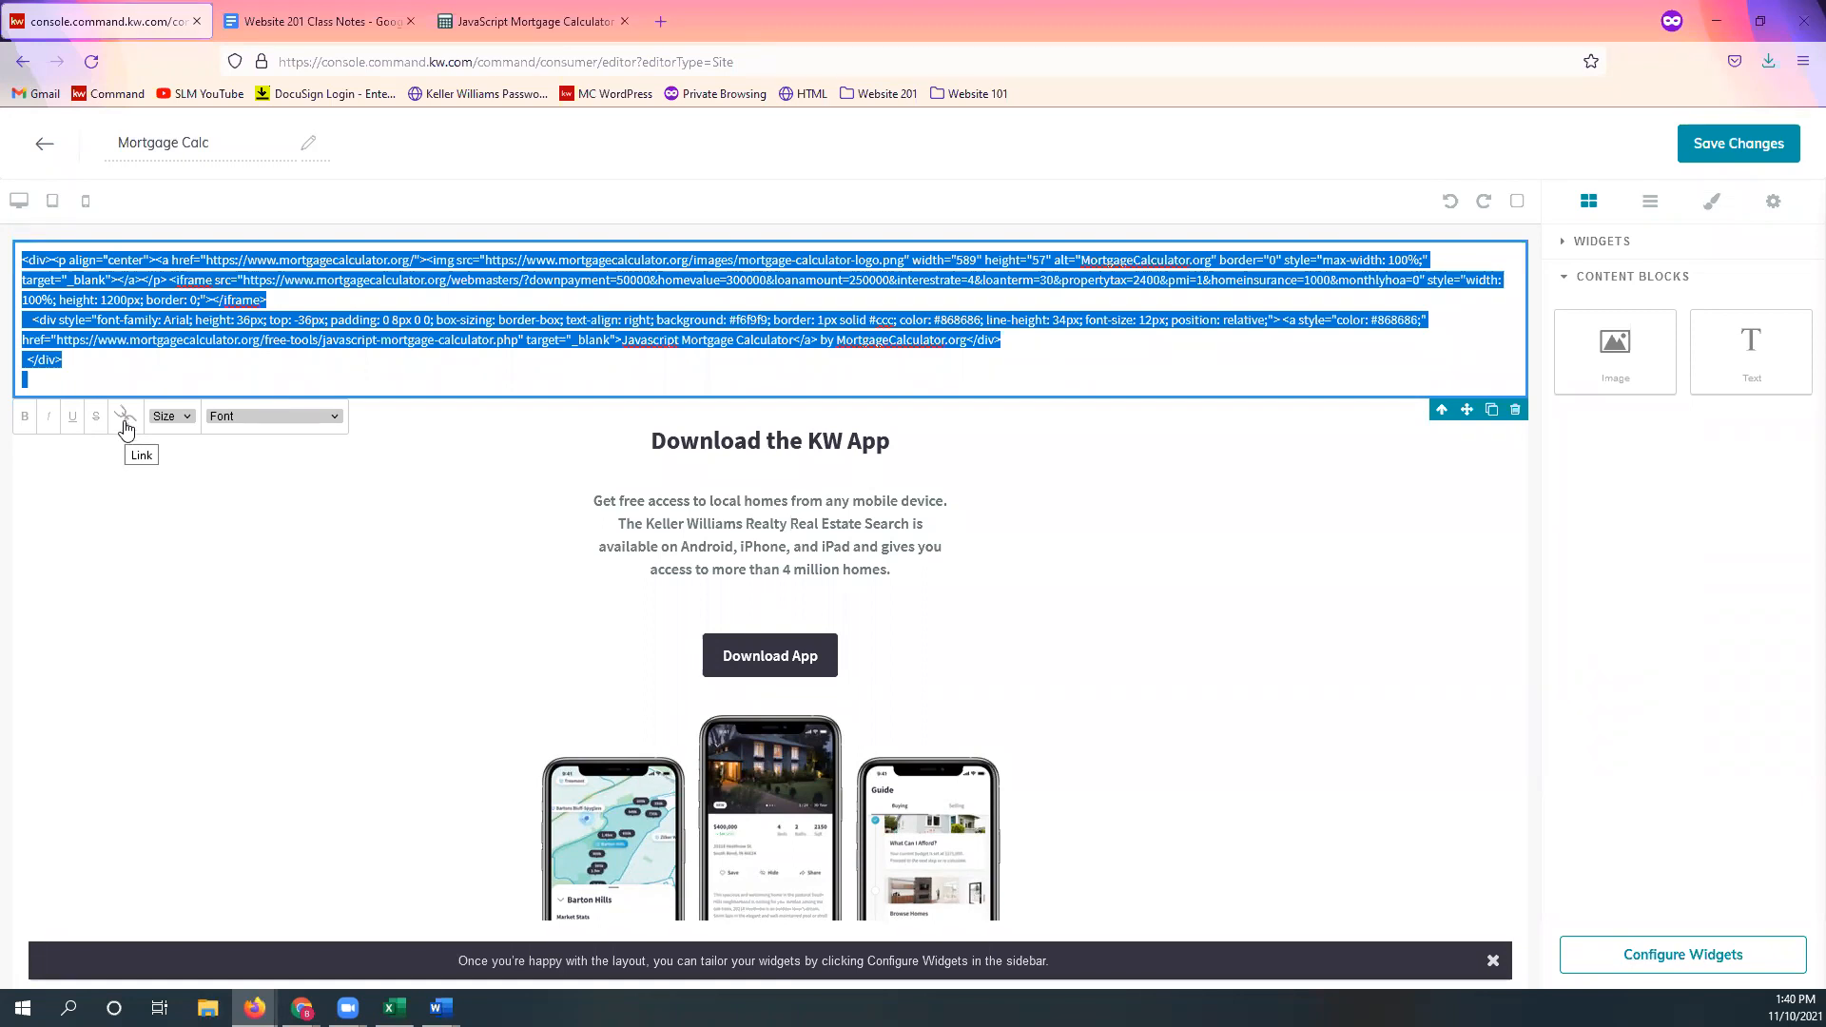
click(125, 425)
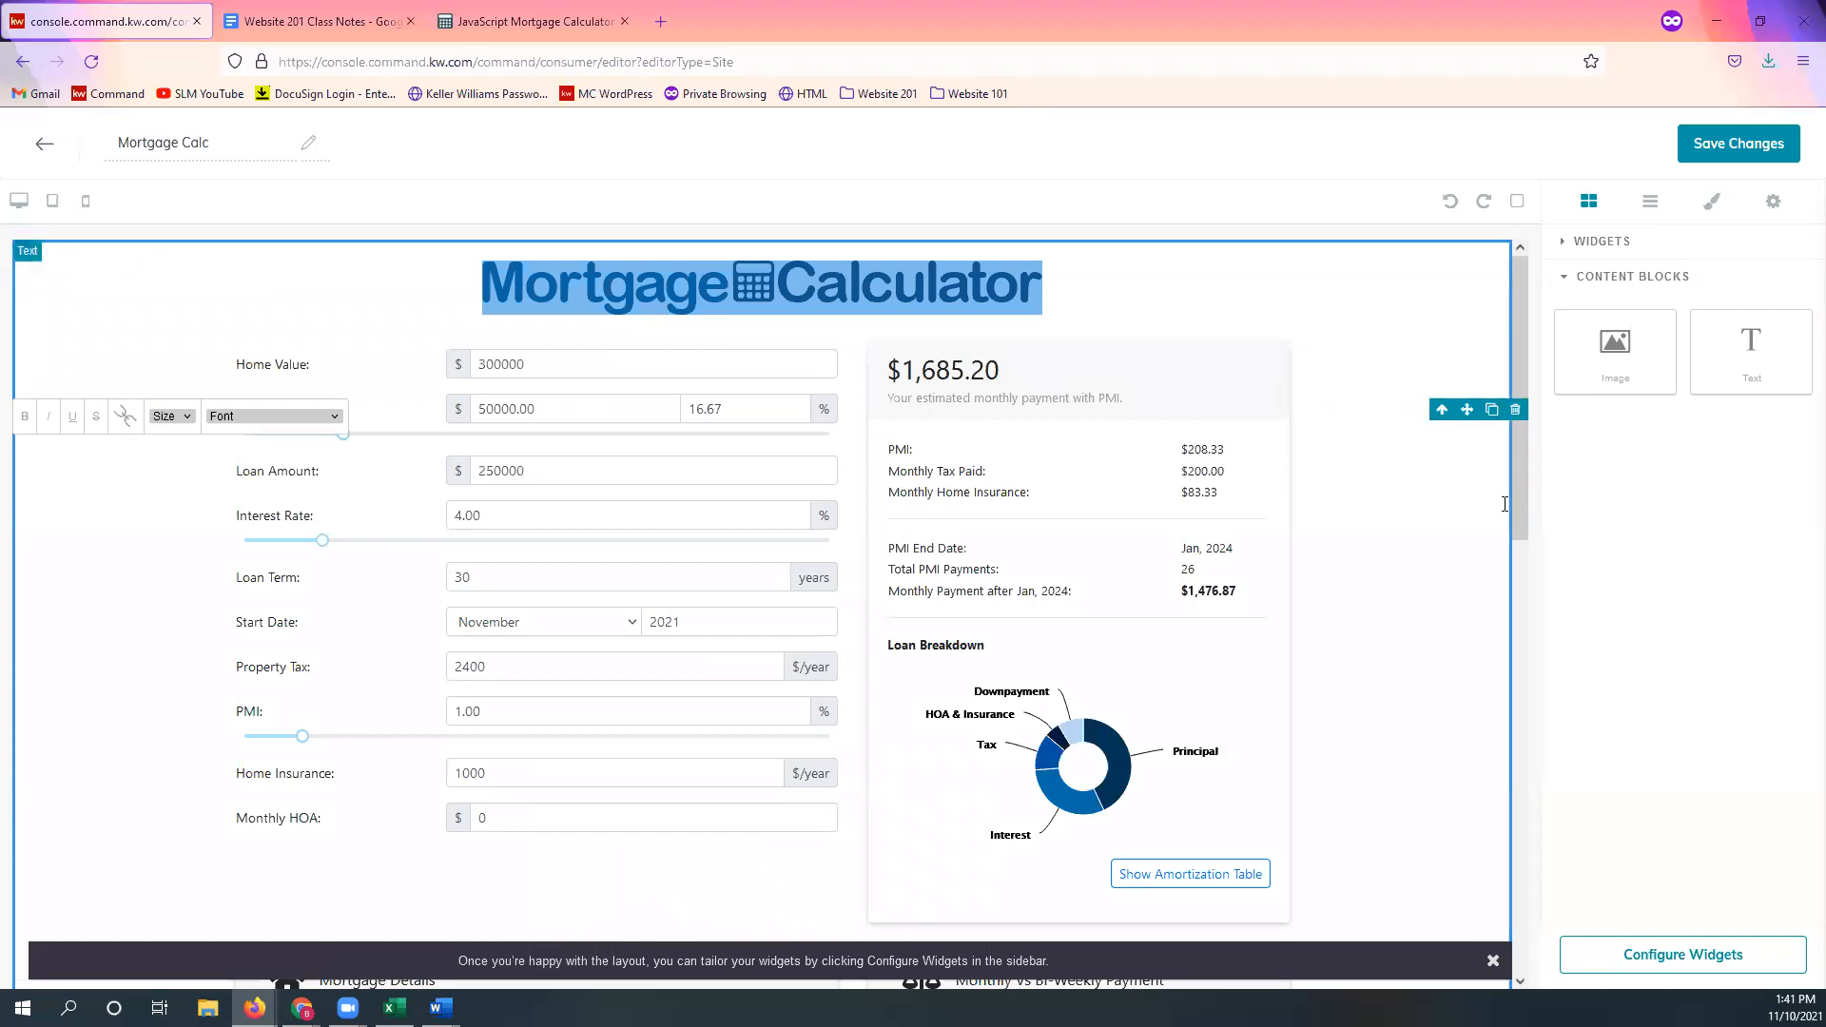
Step: Apply the embed and scroll the page to confirm the full calculator, including $28,048.15 interest savings
click(1656, 487)
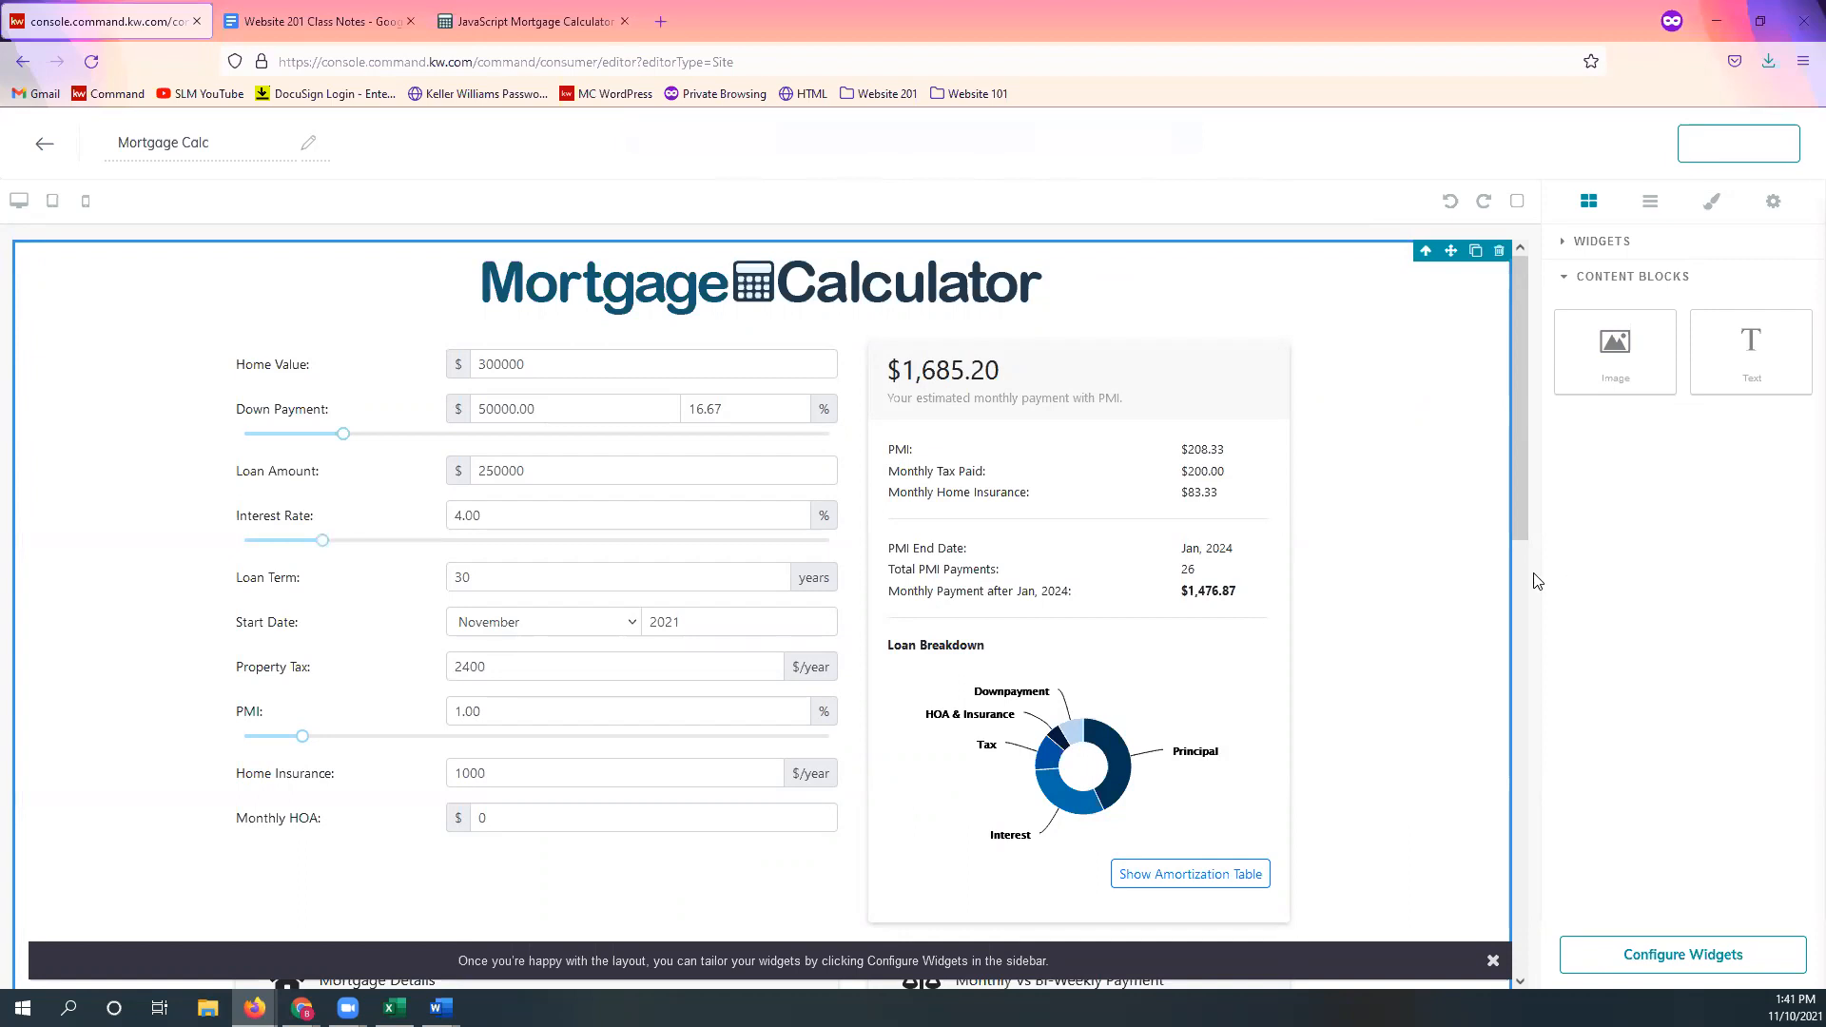
scroll(1520, 541, down, 8)
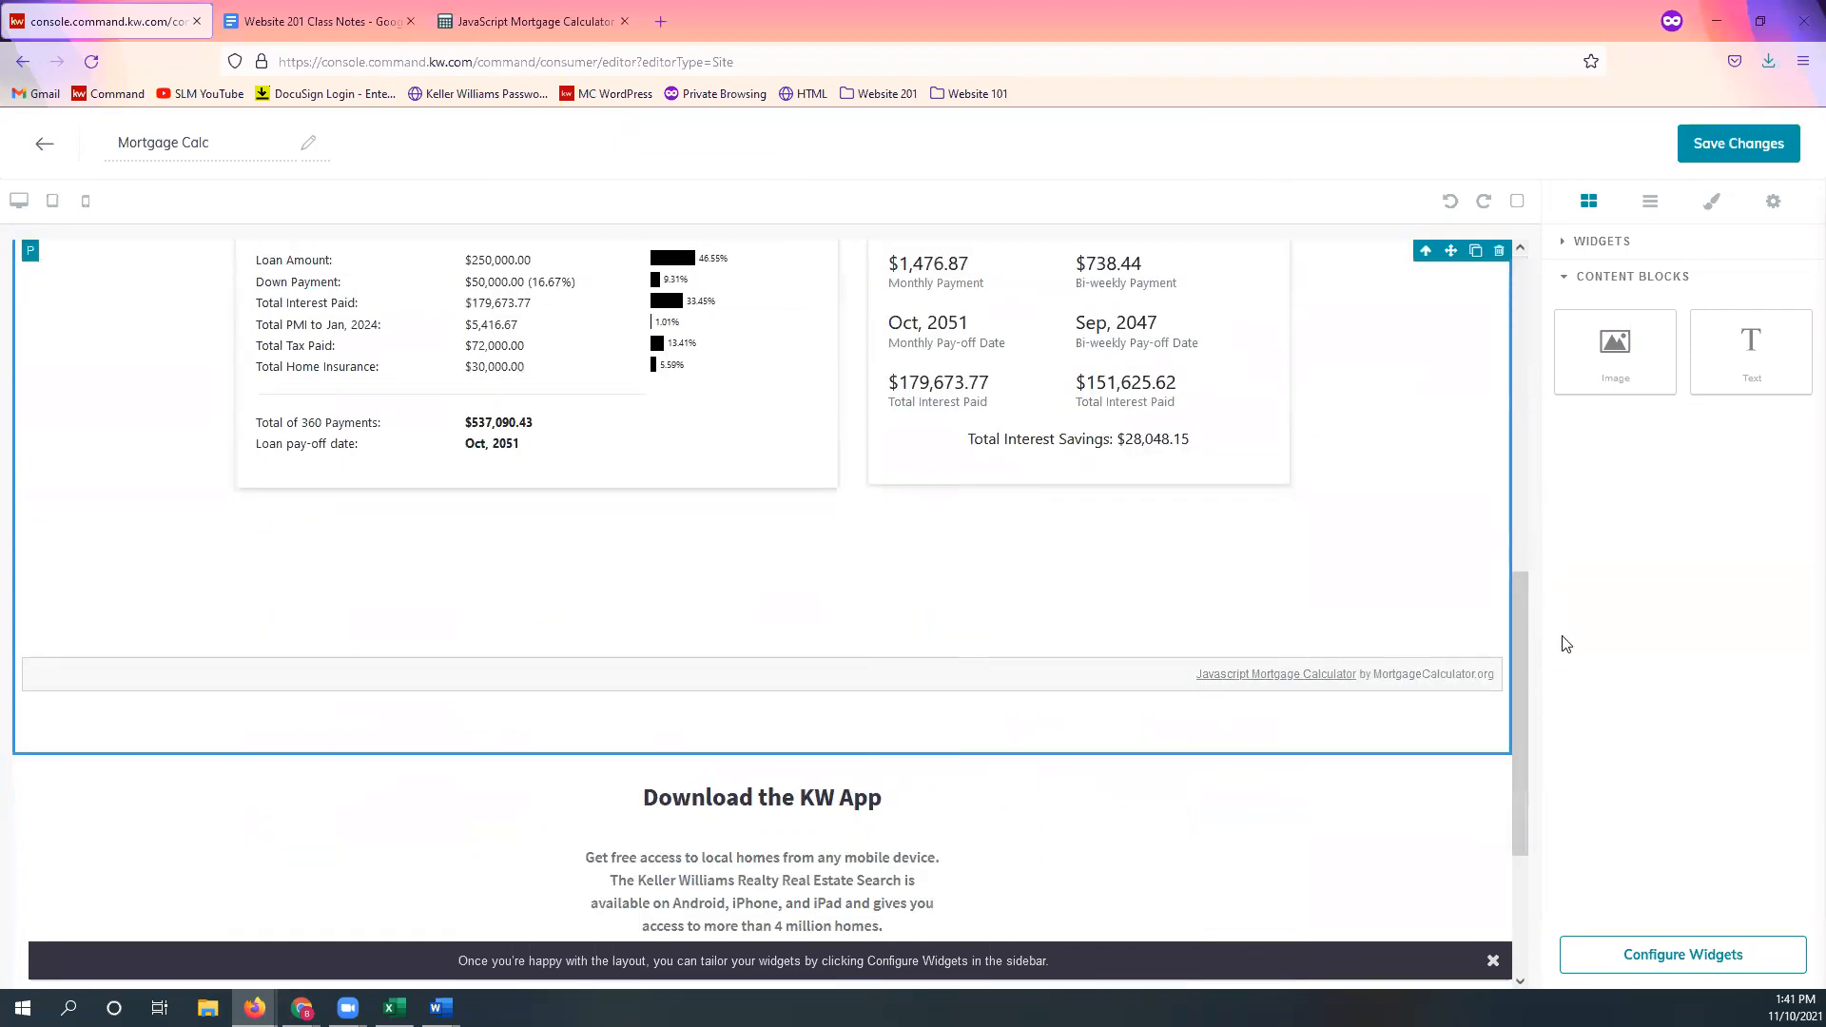
scroll(1521, 637, up, 3)
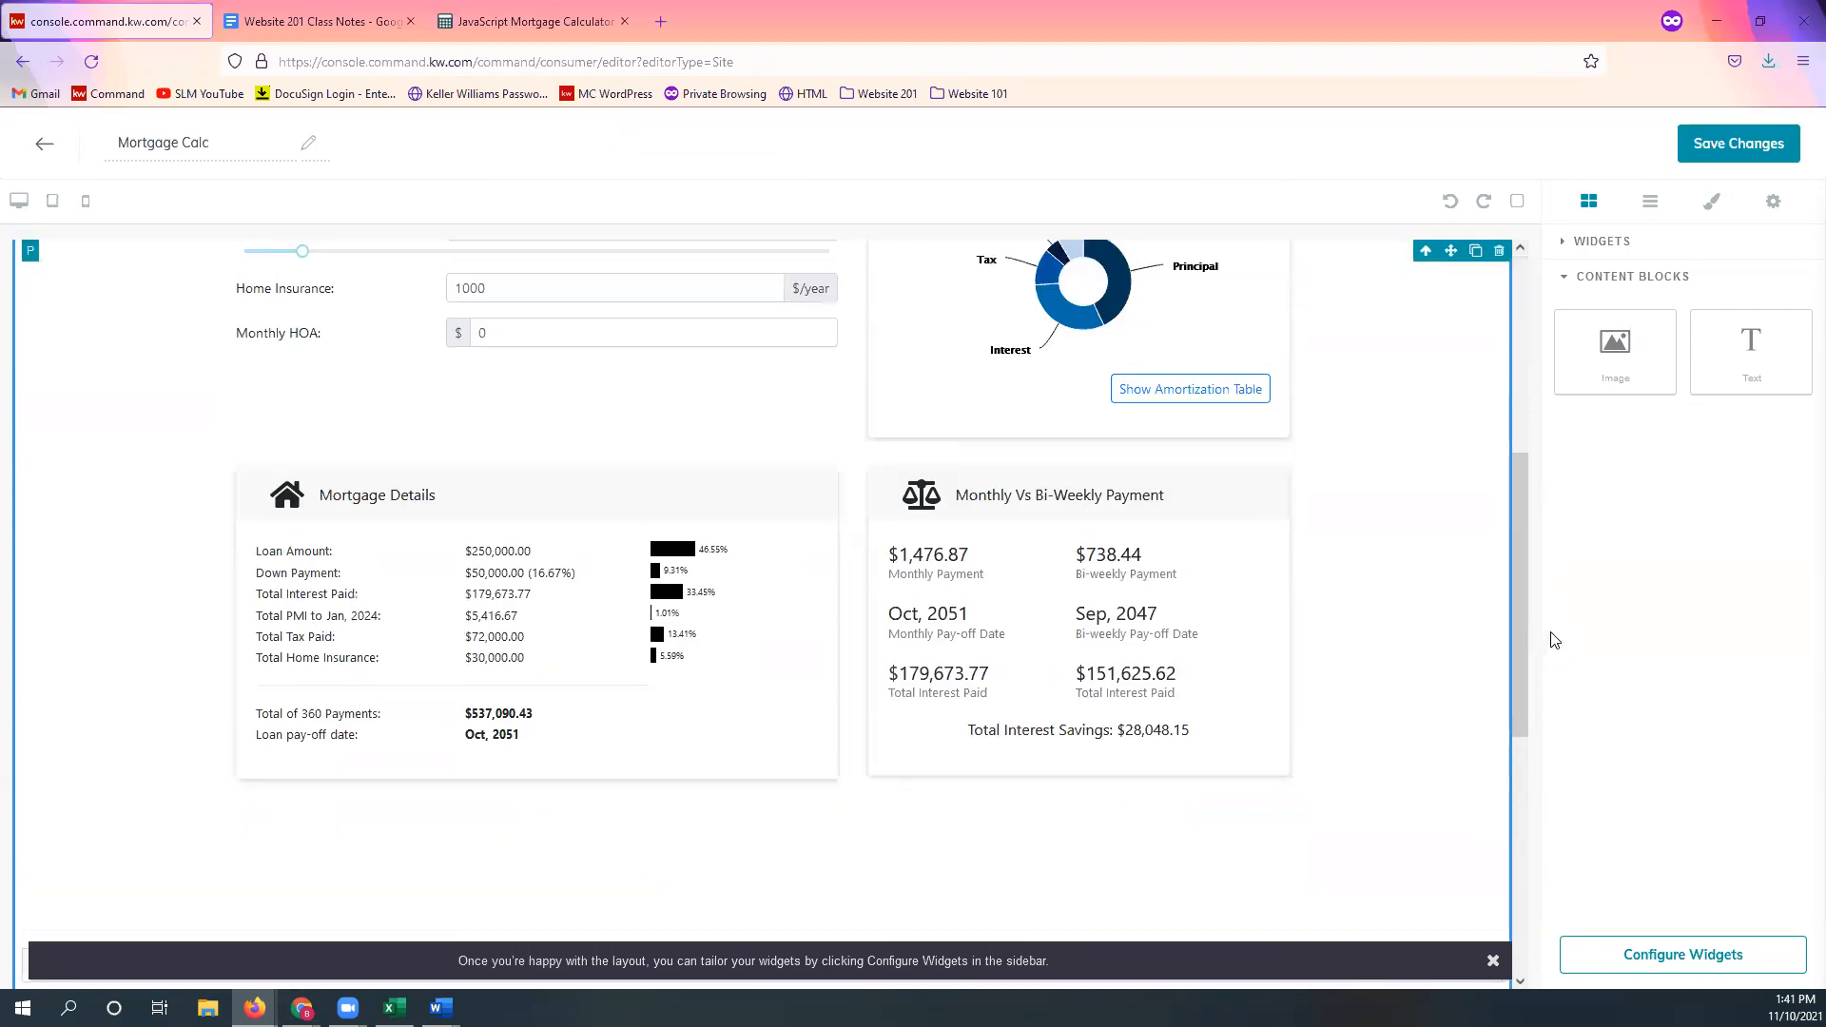
scroll(1518, 532, up, 5)
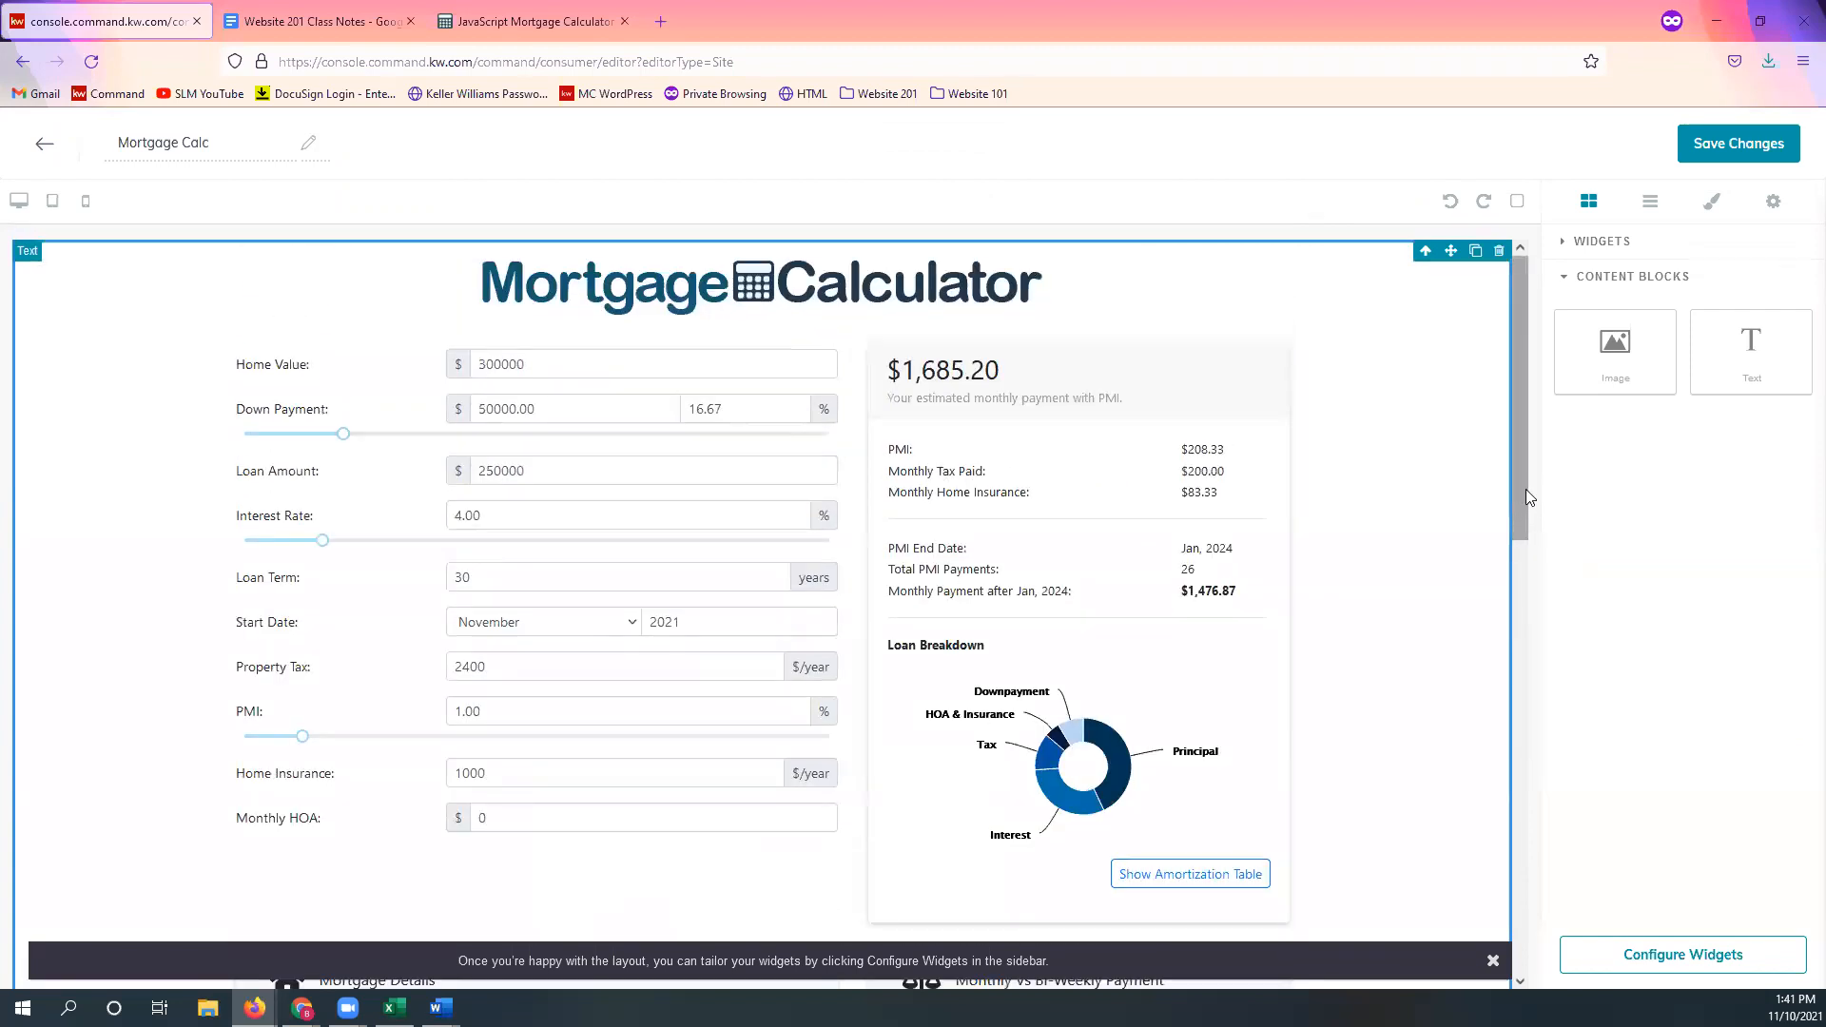
scroll(1526, 489, down, 1)
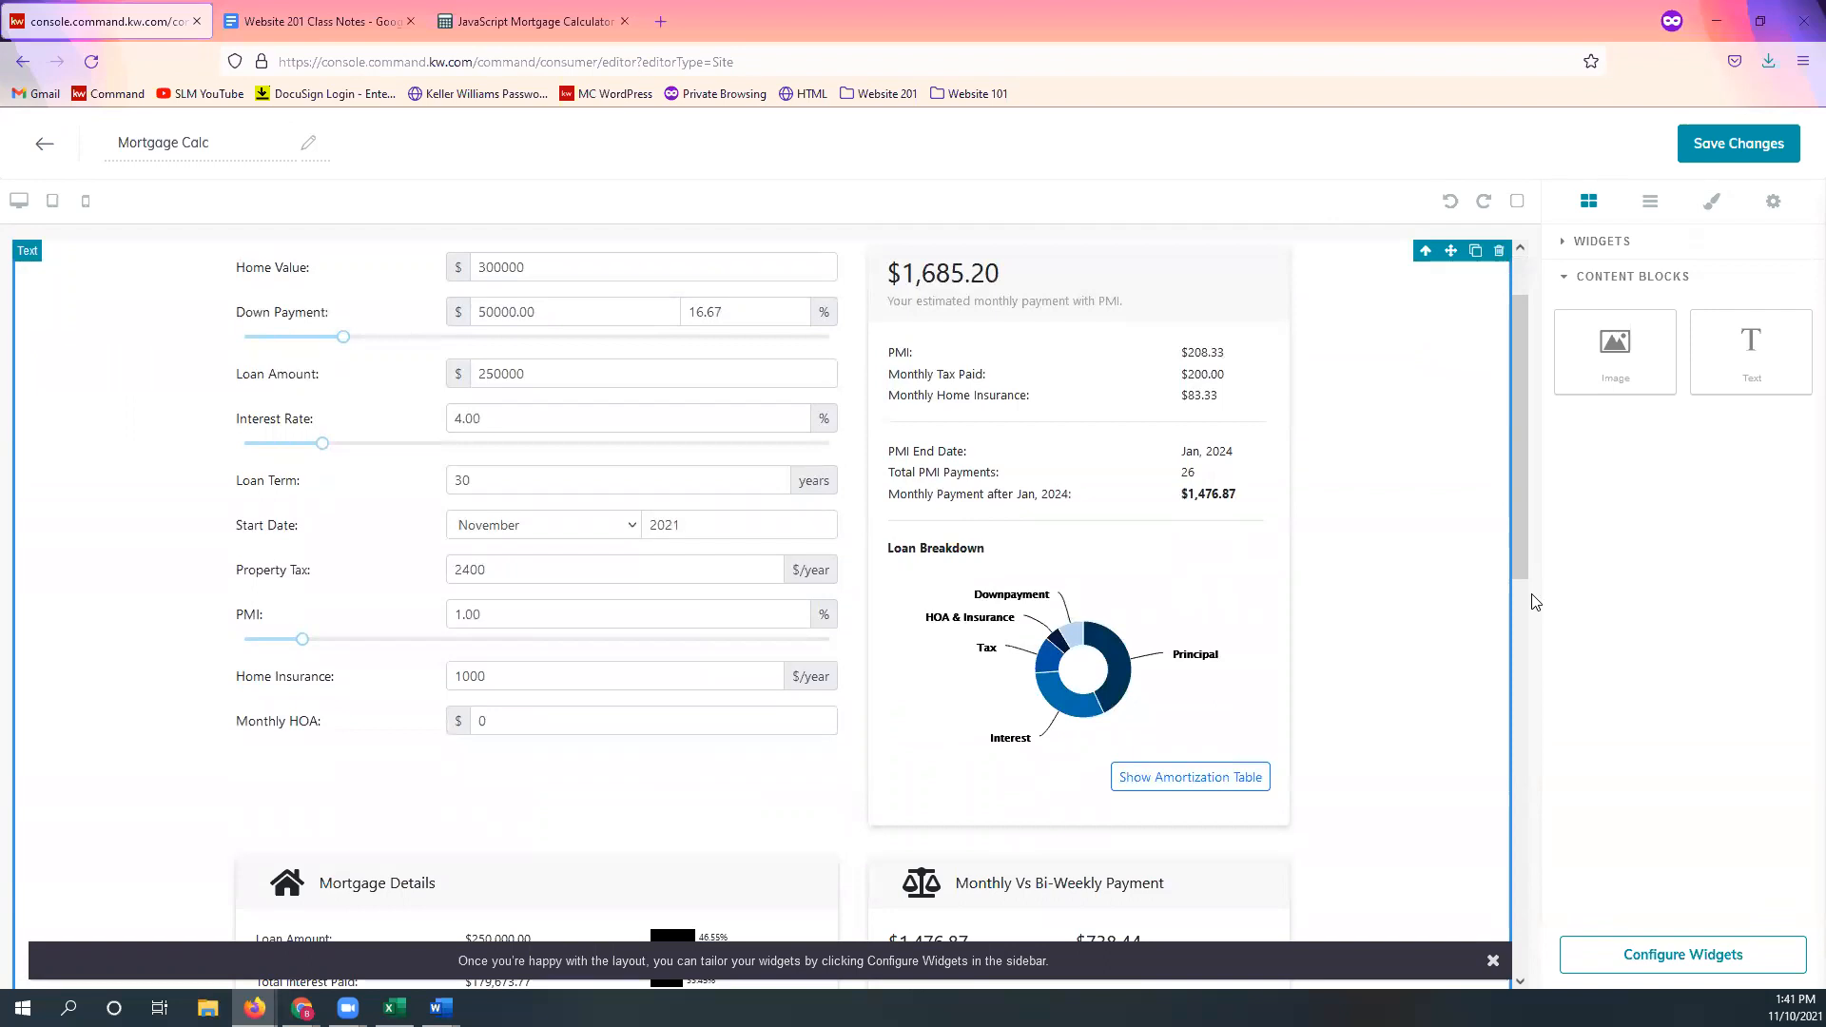
scroll(1521, 627, down, 9)
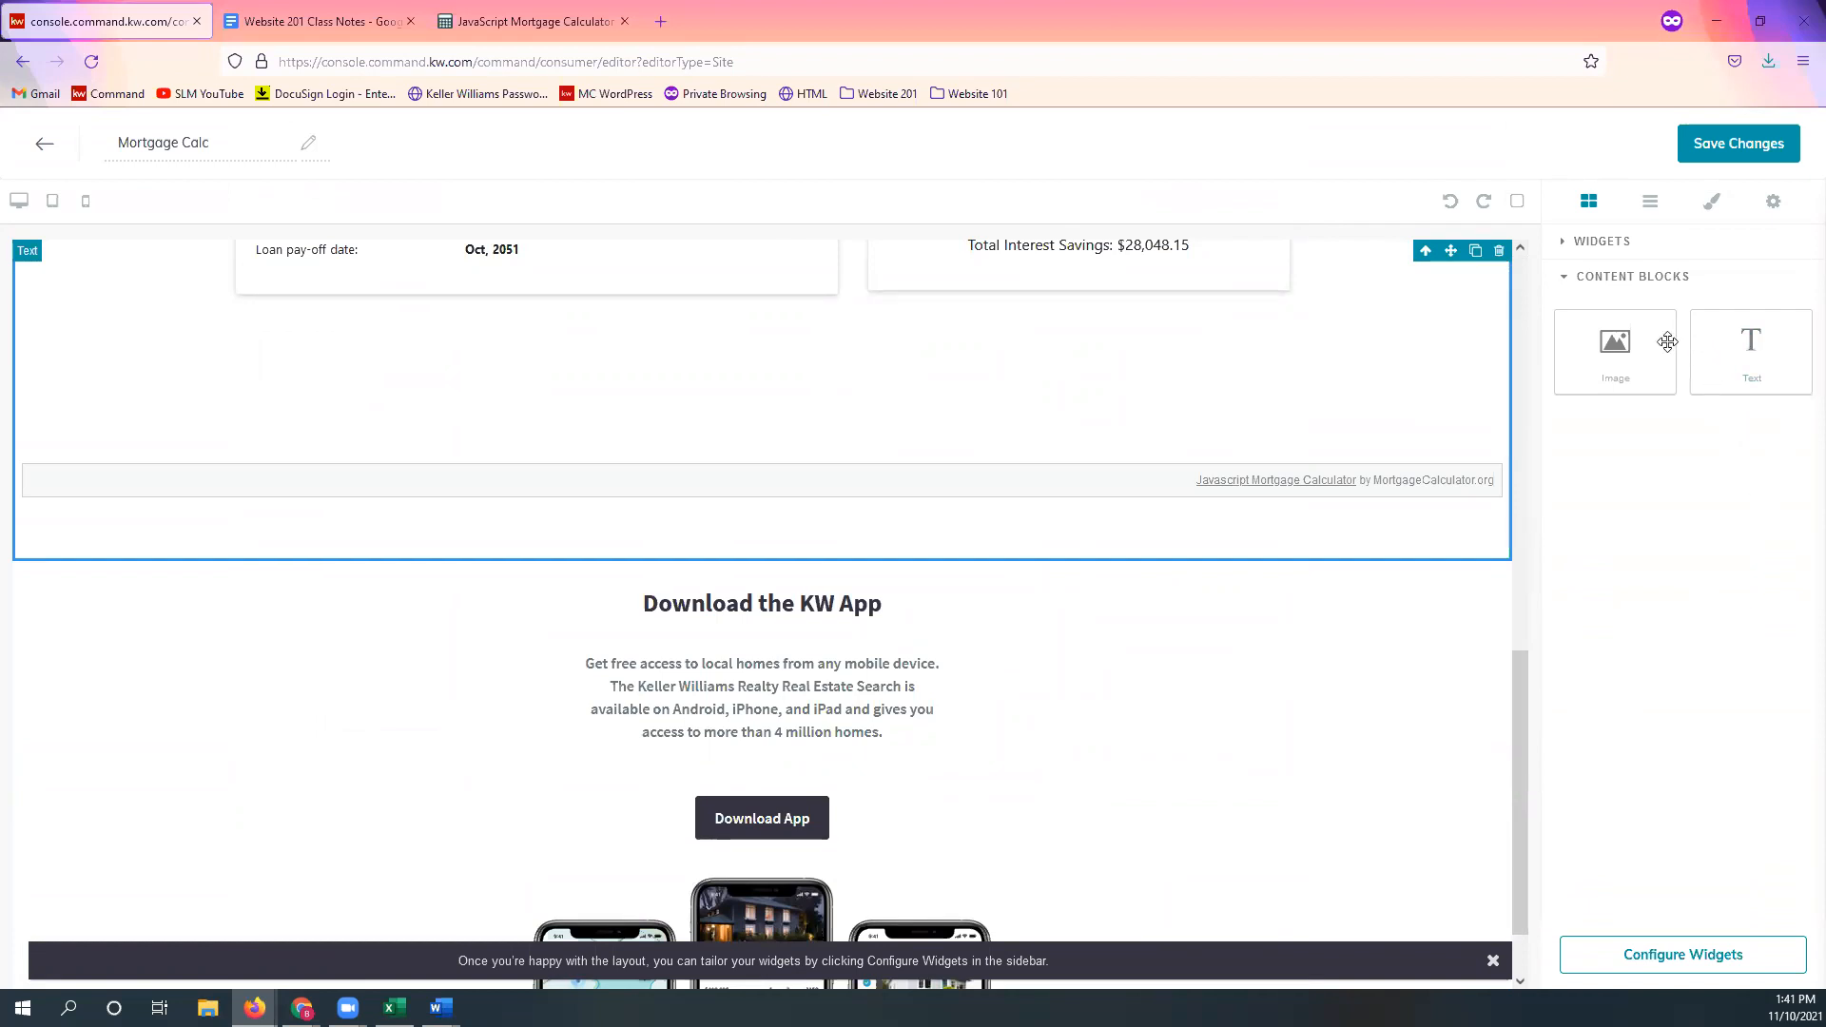
Step: Save the Mortgage Calc page, choosing not to publish it yet
click(1751, 147)
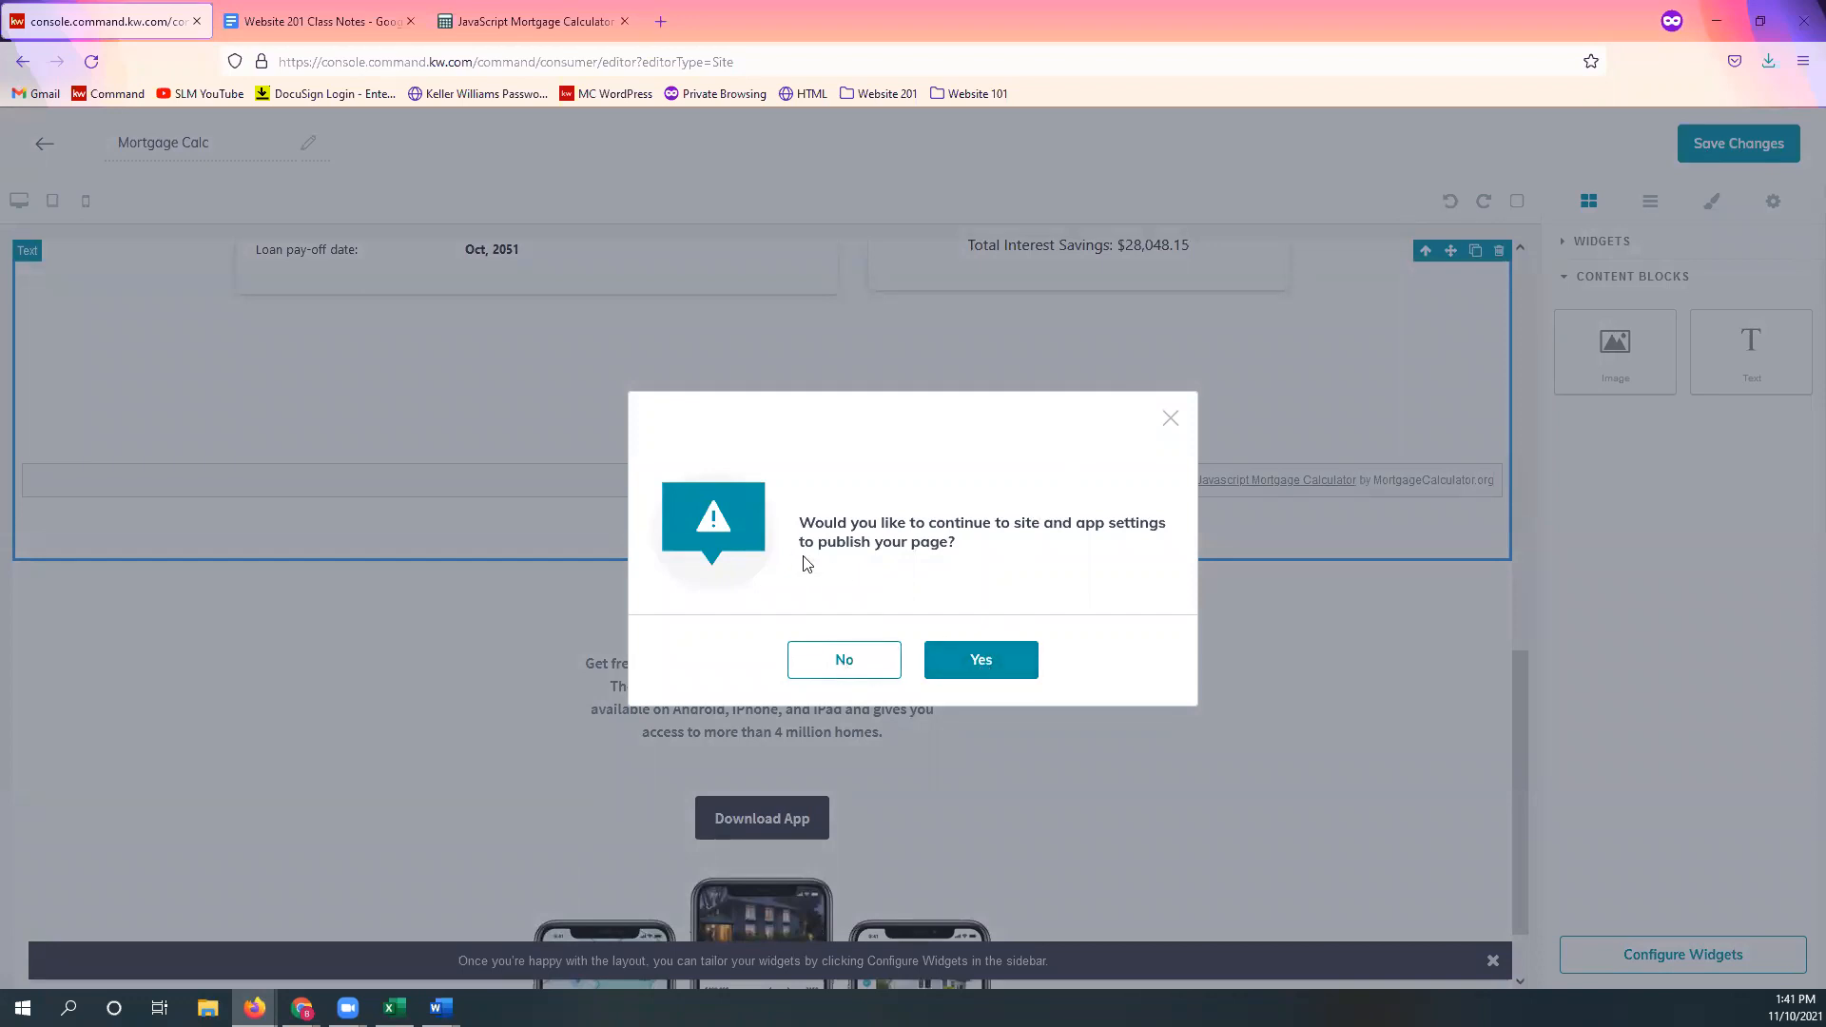
click(852, 669)
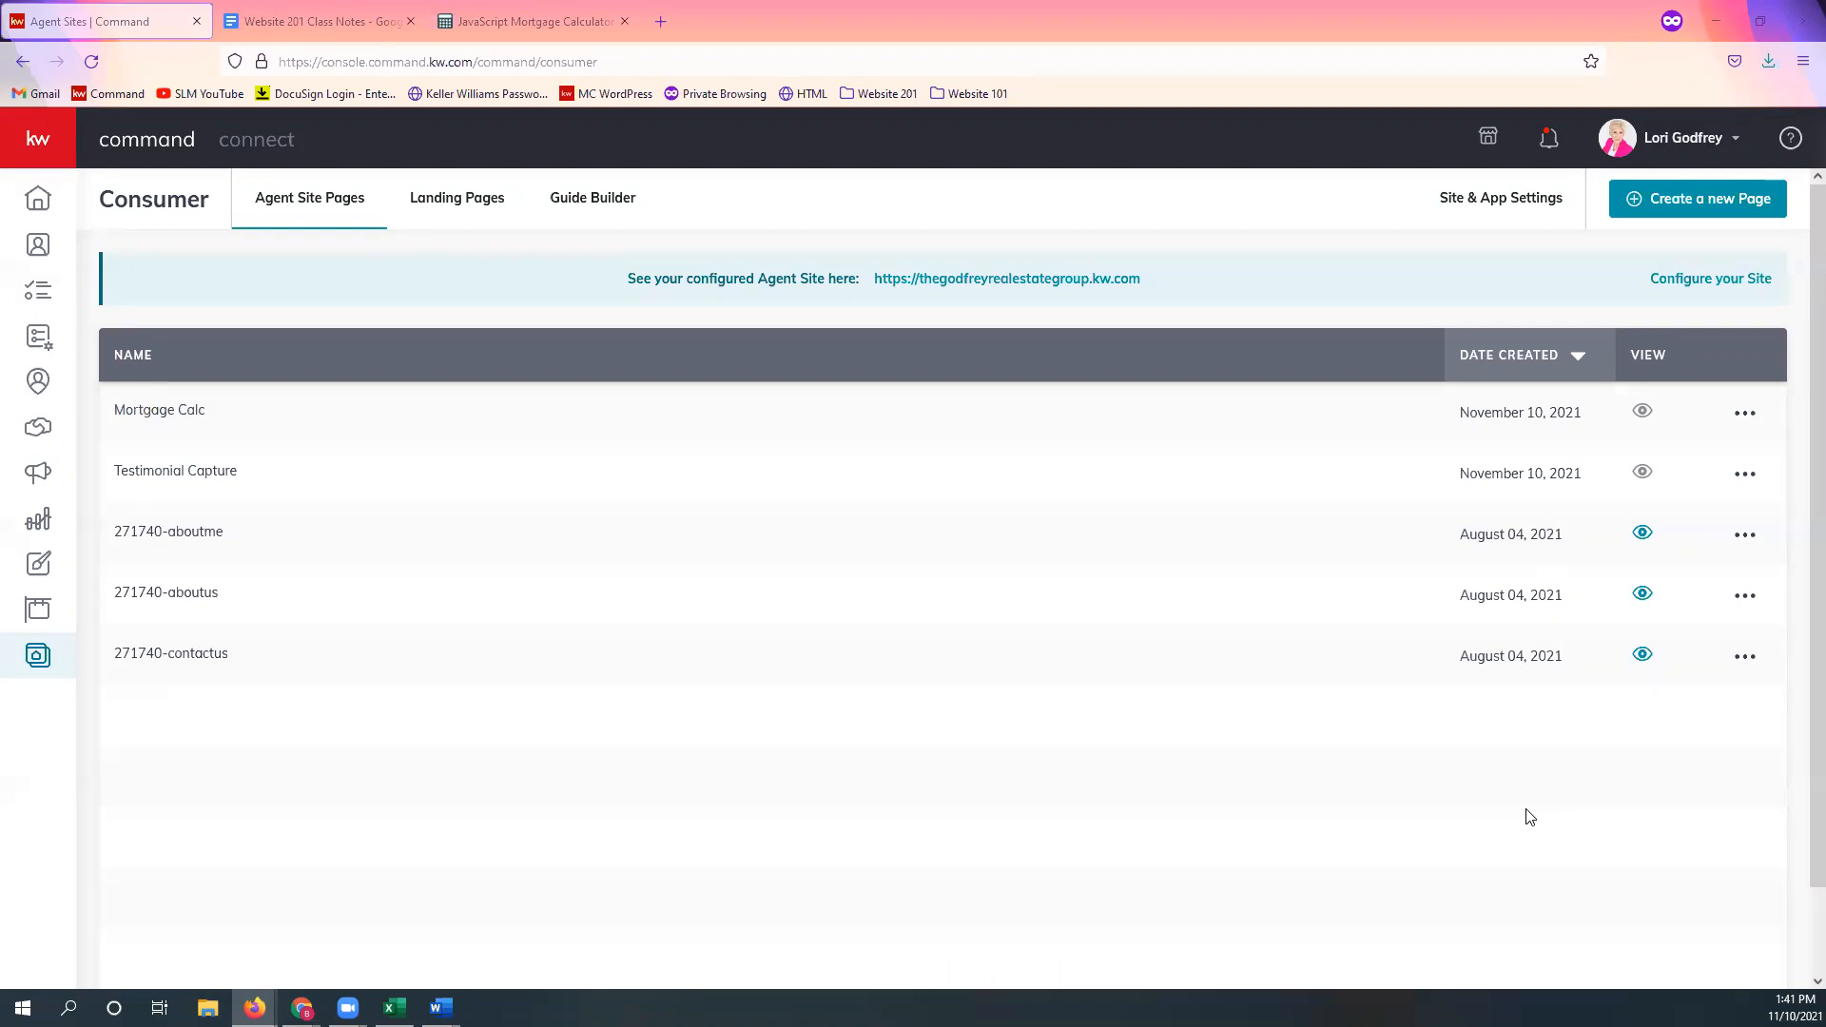
click(316, 21)
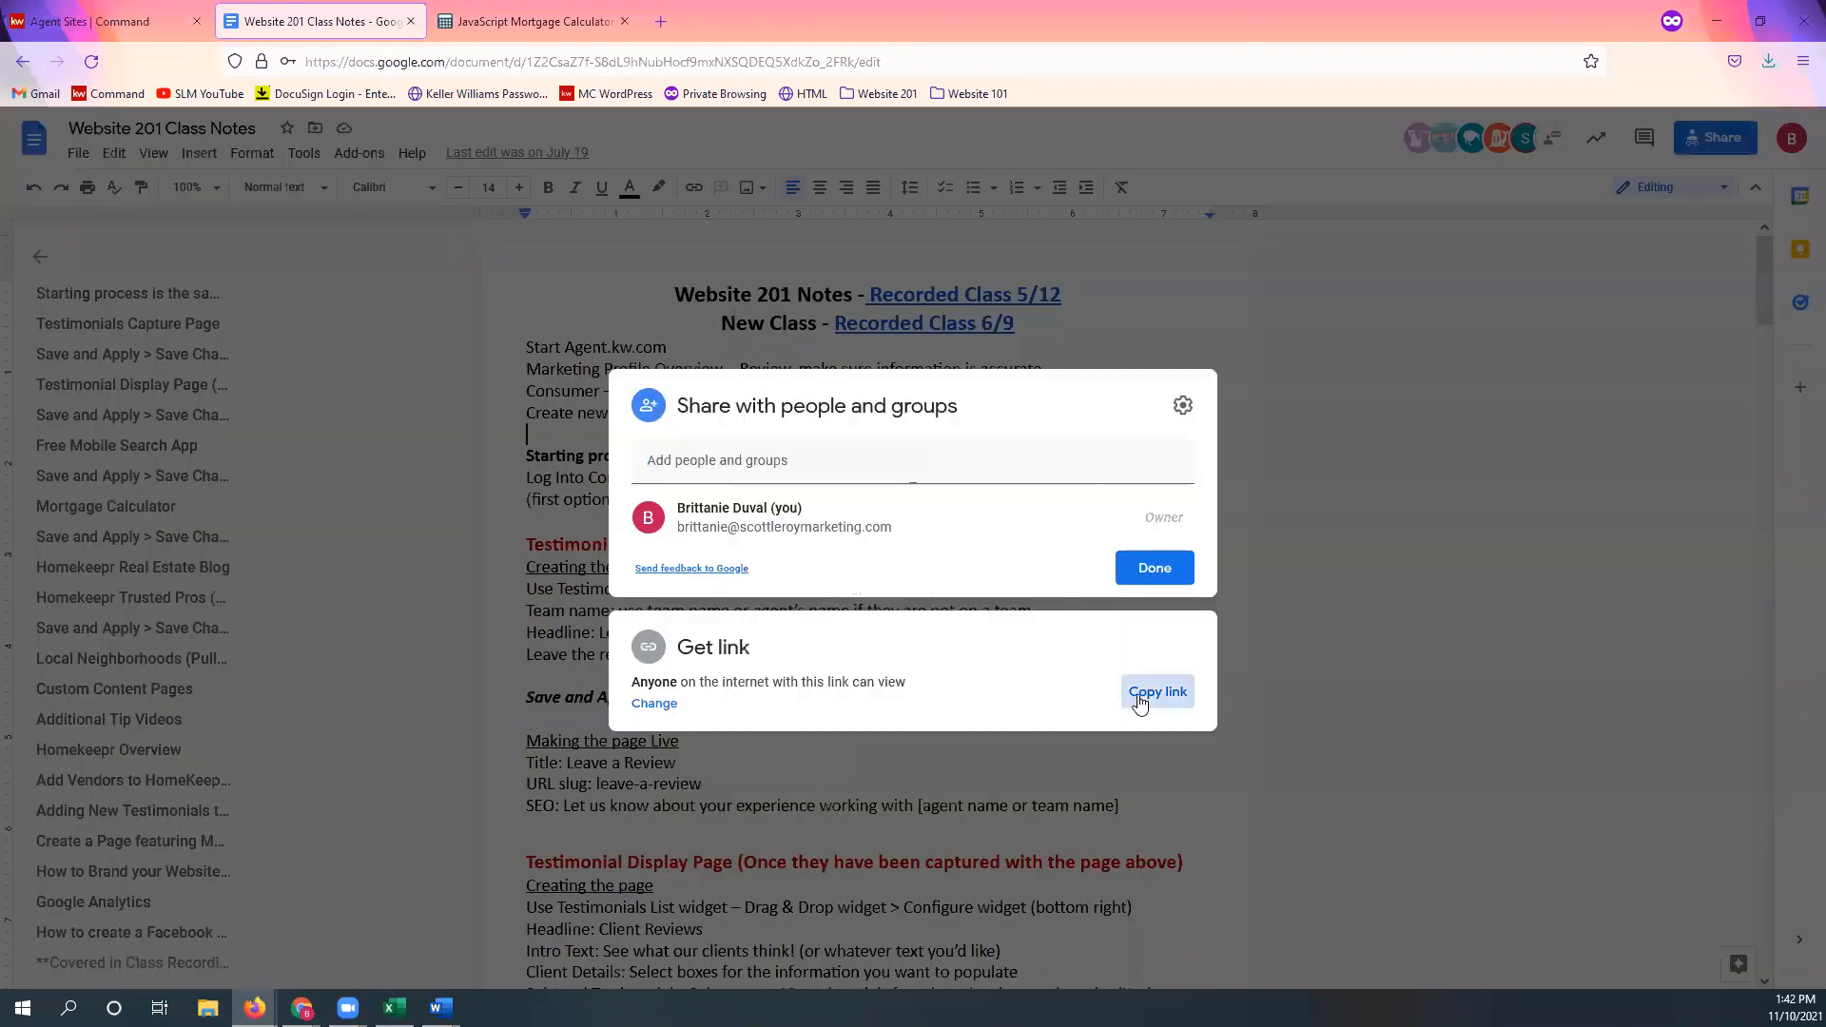
click(1158, 692)
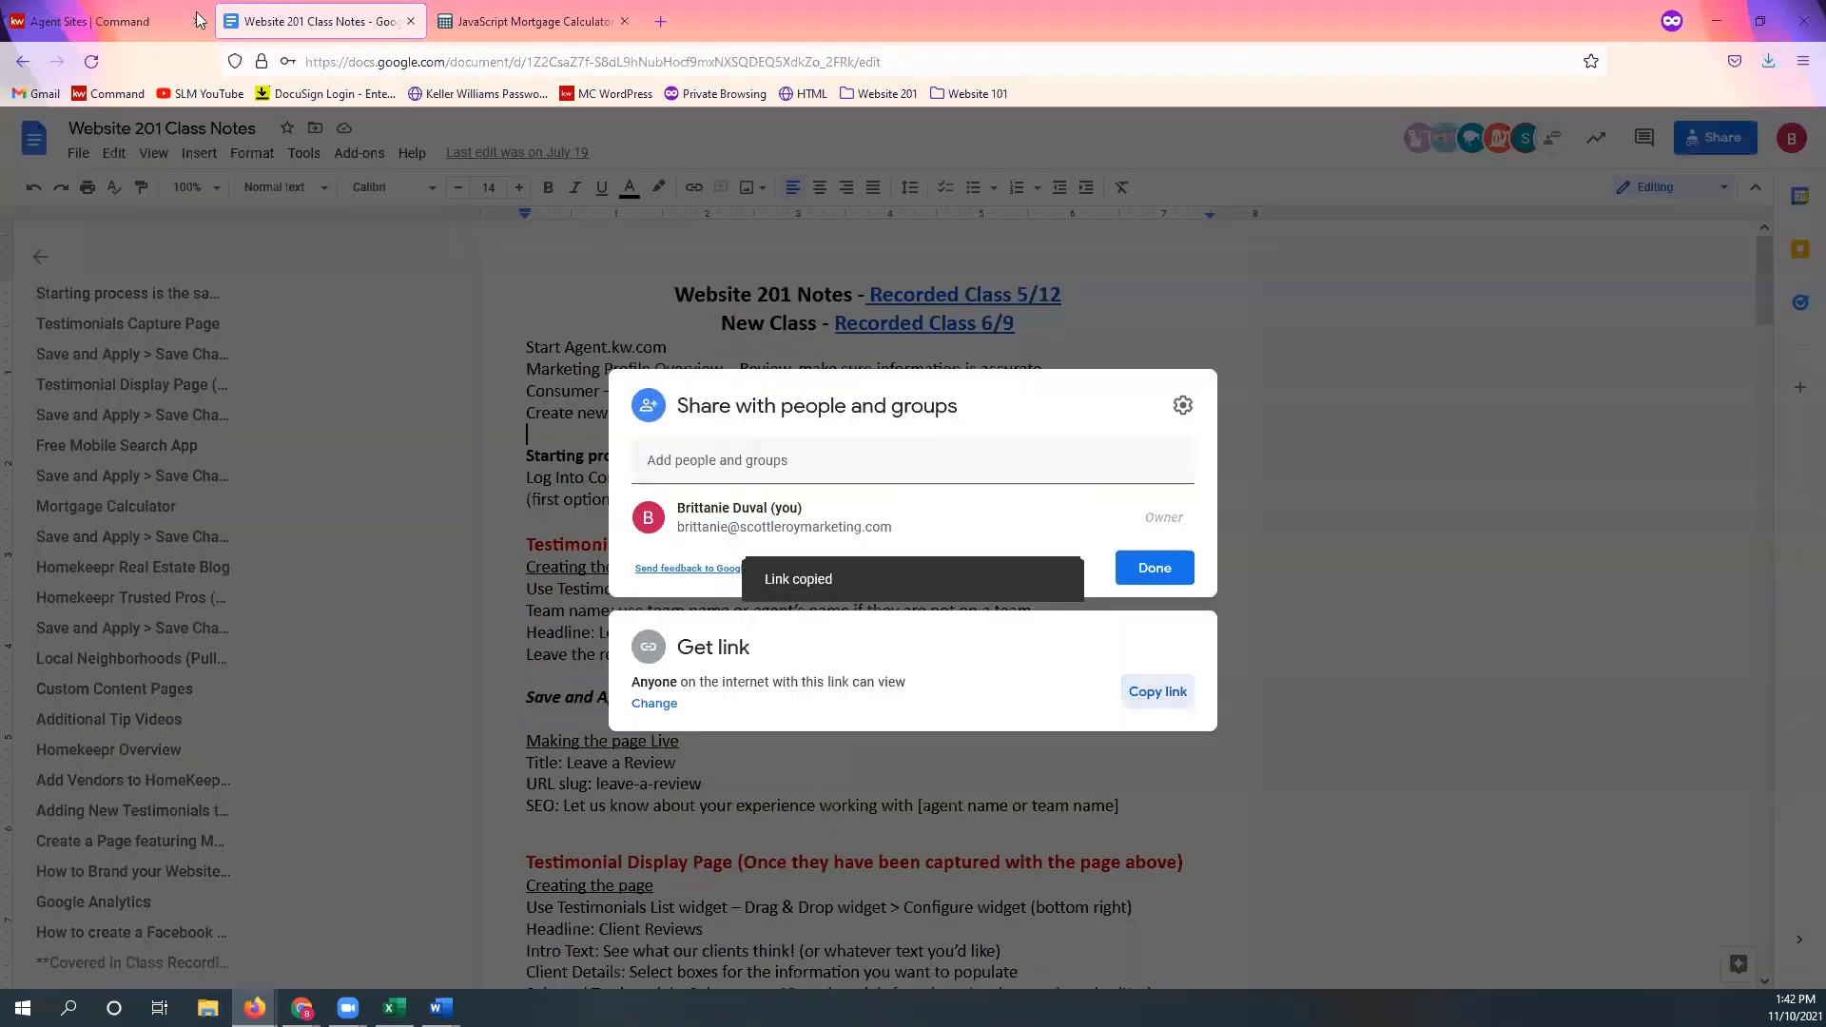
click(193, 19)
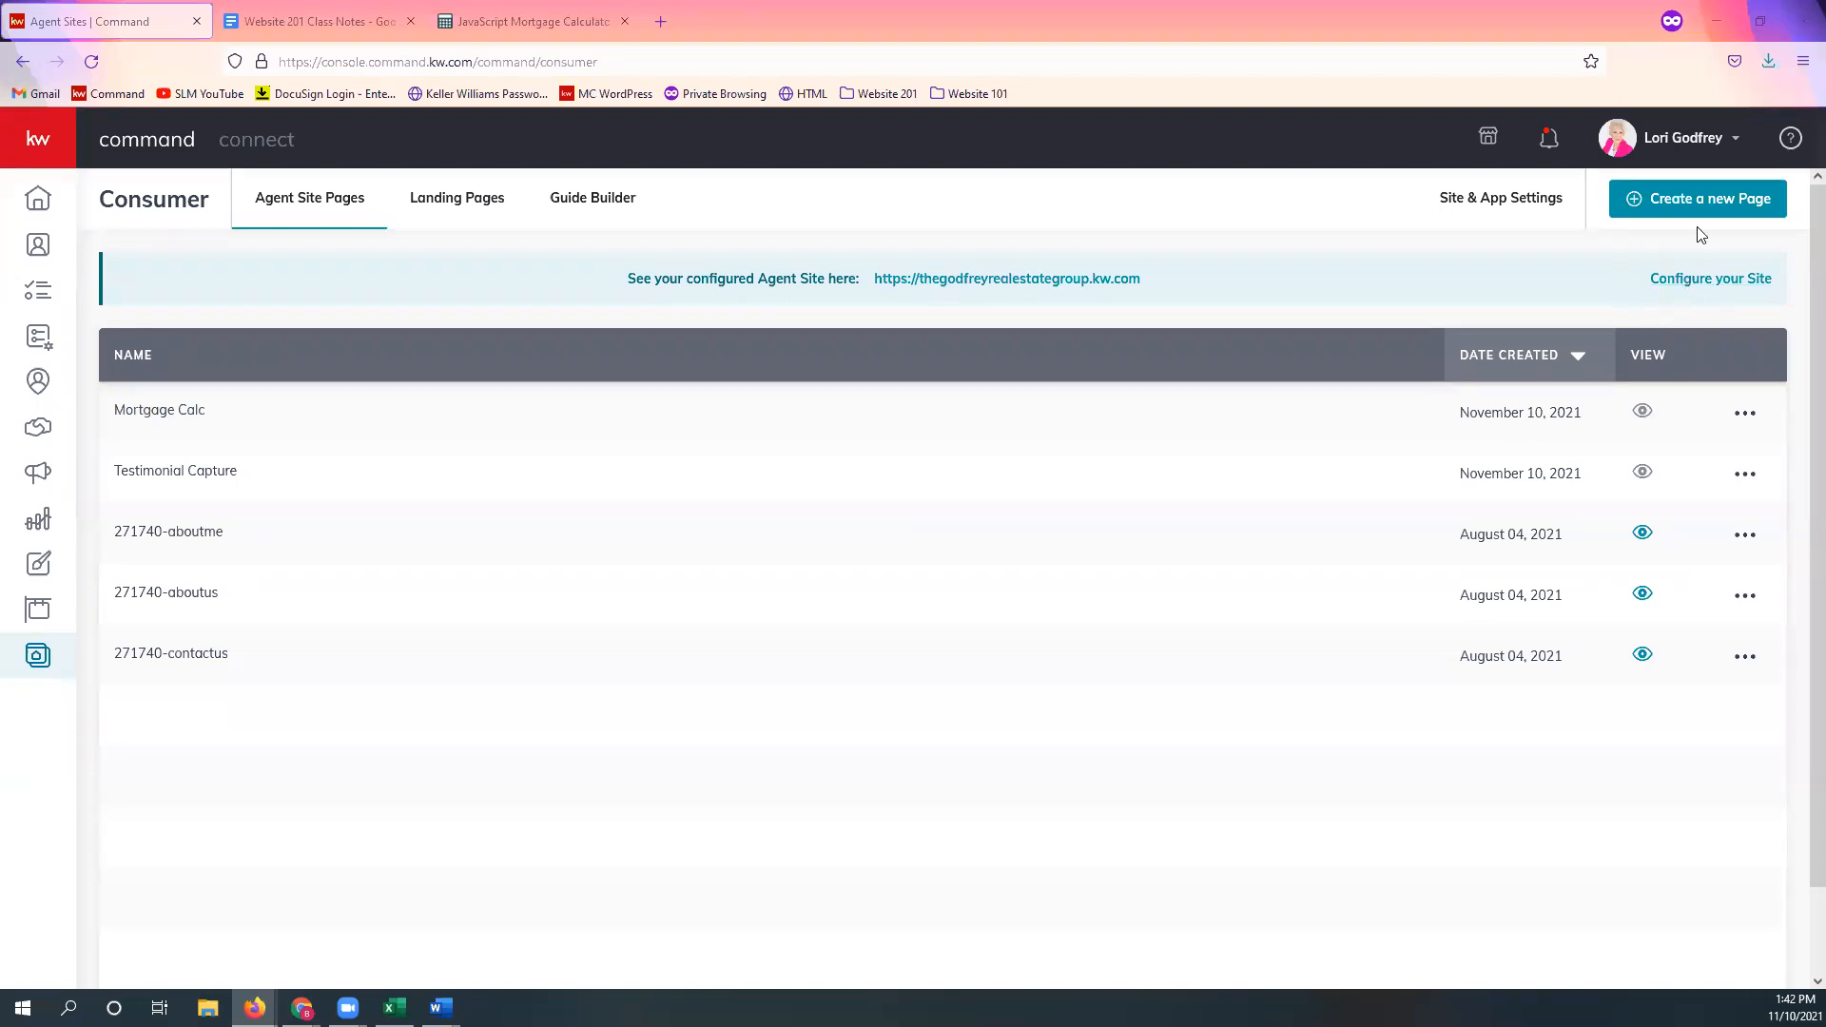
Step: Create another agent site sub-page and rename it from its placeholder to 'School Search'
click(1712, 203)
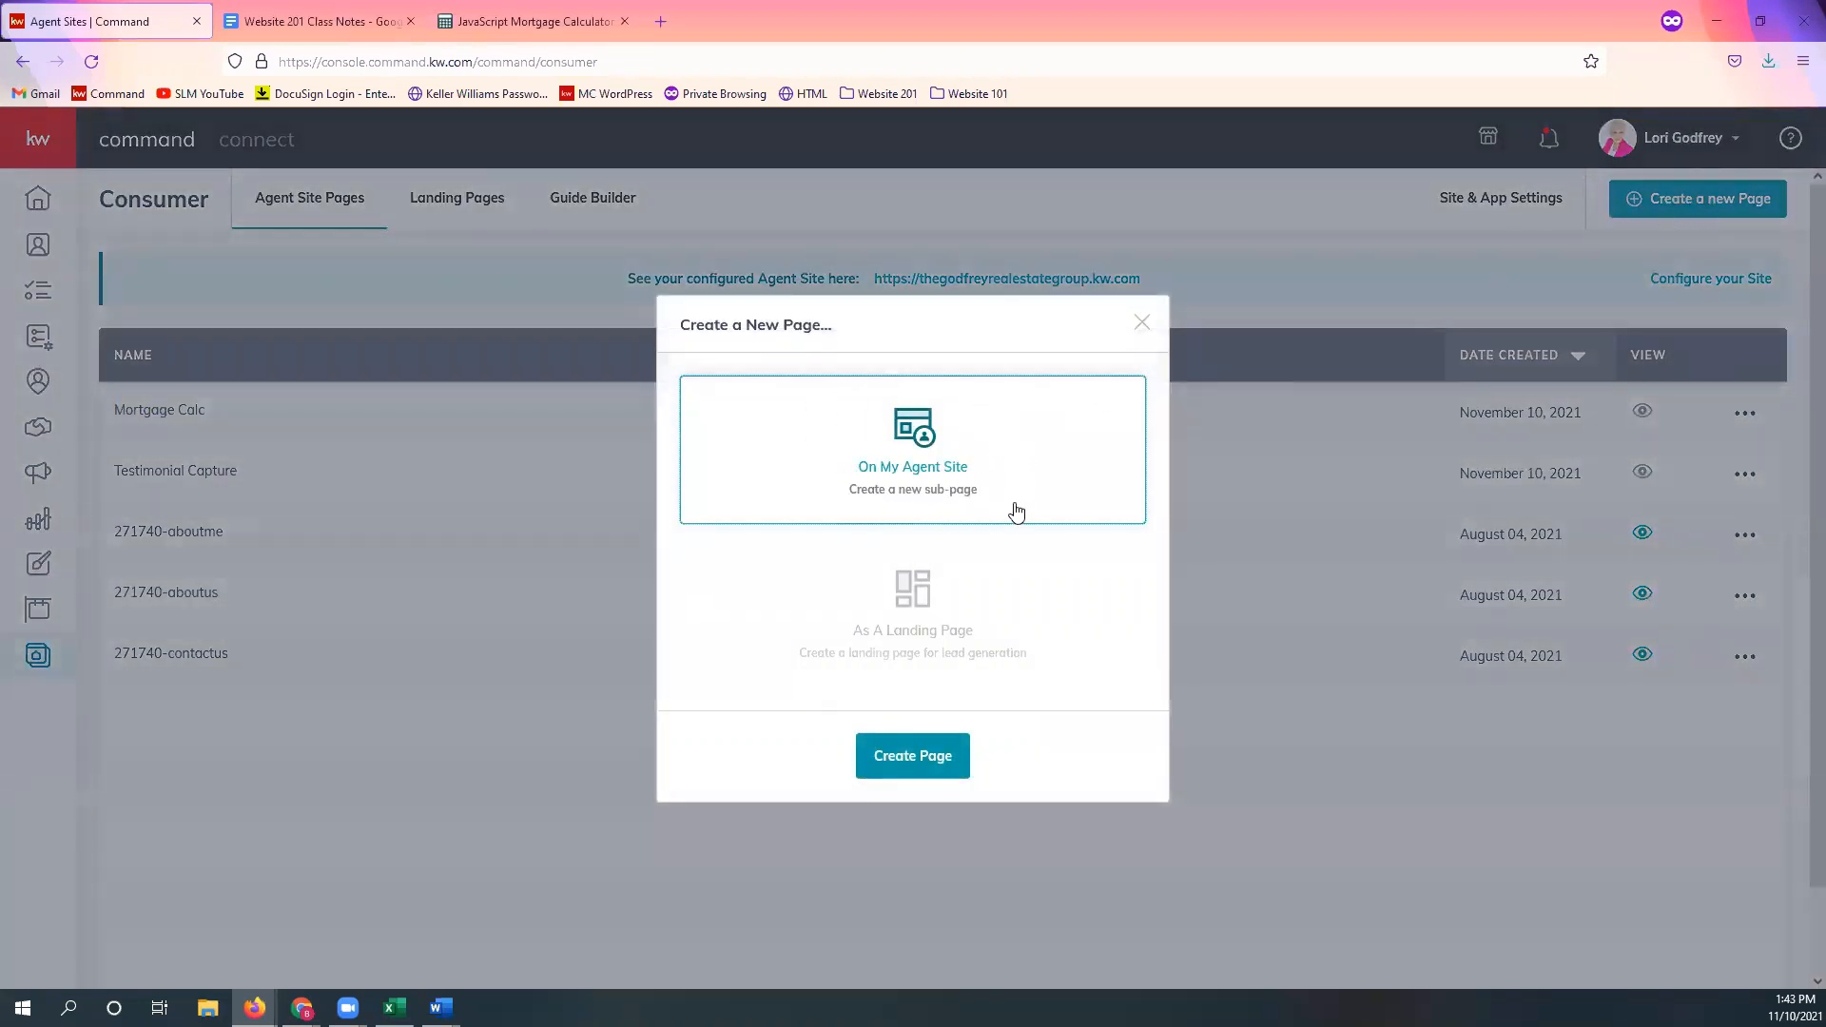
click(930, 776)
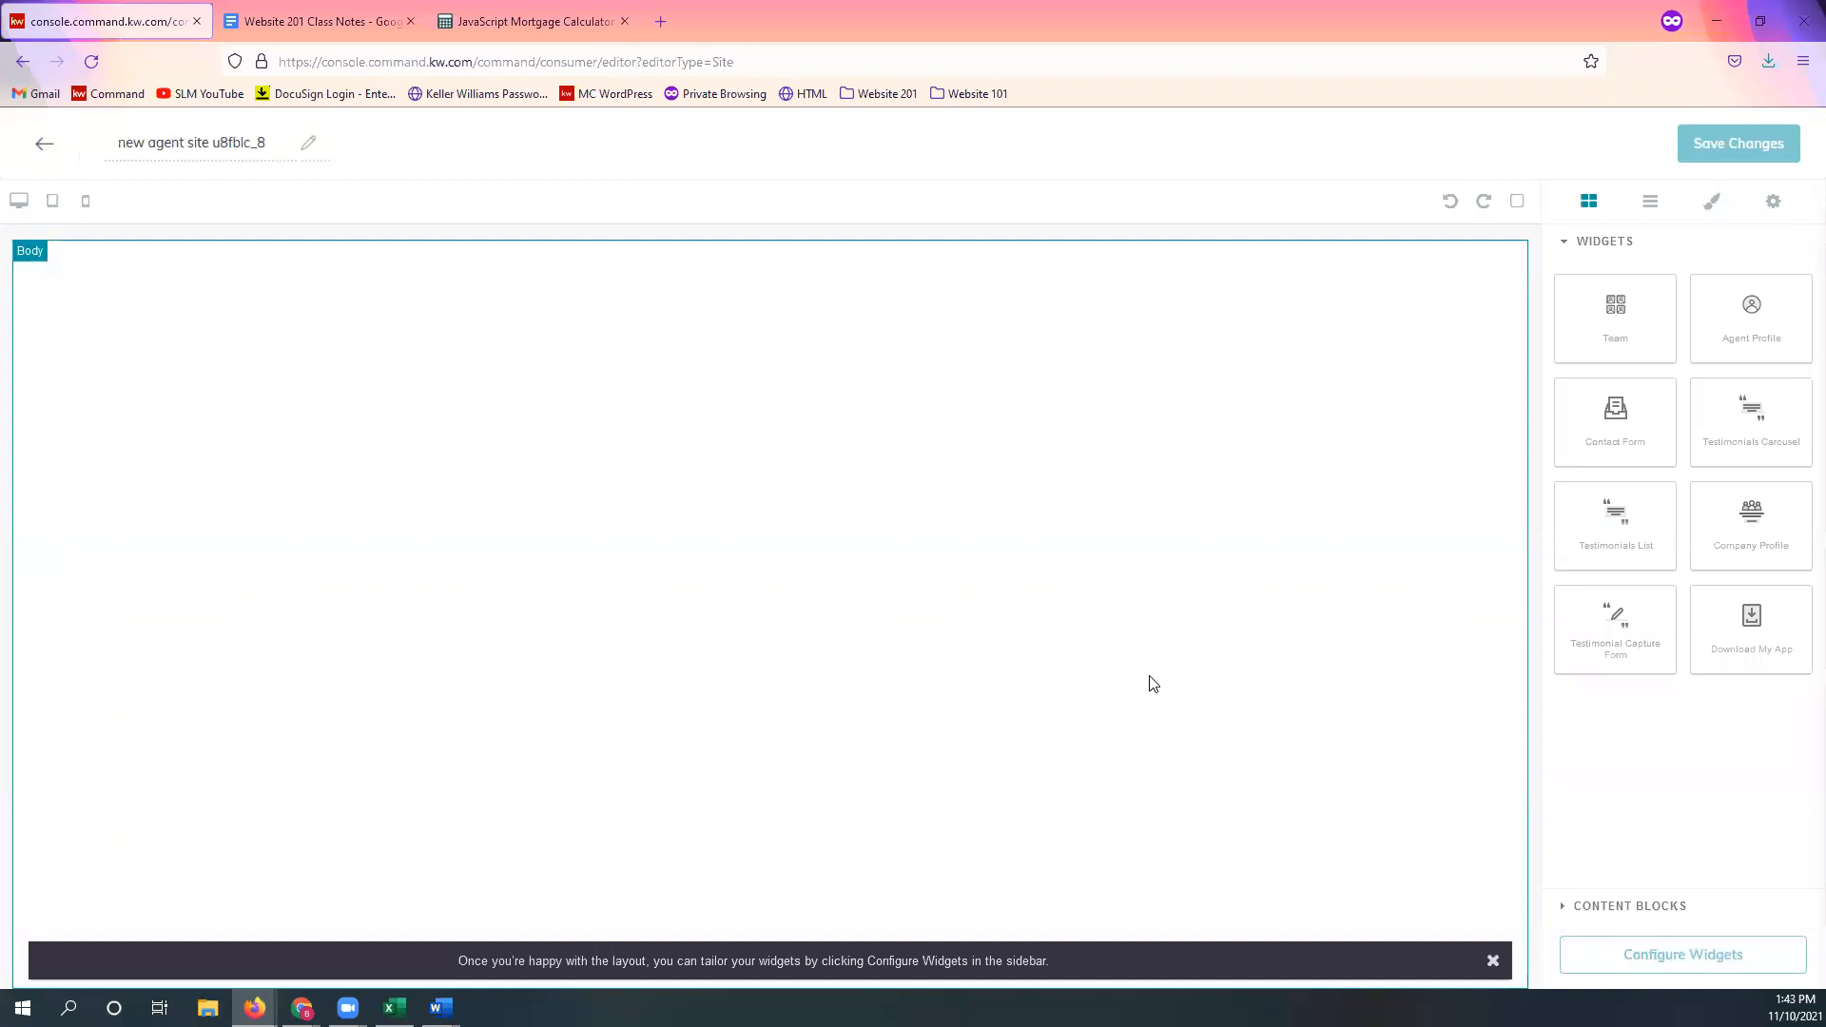
triple_click(221, 138)
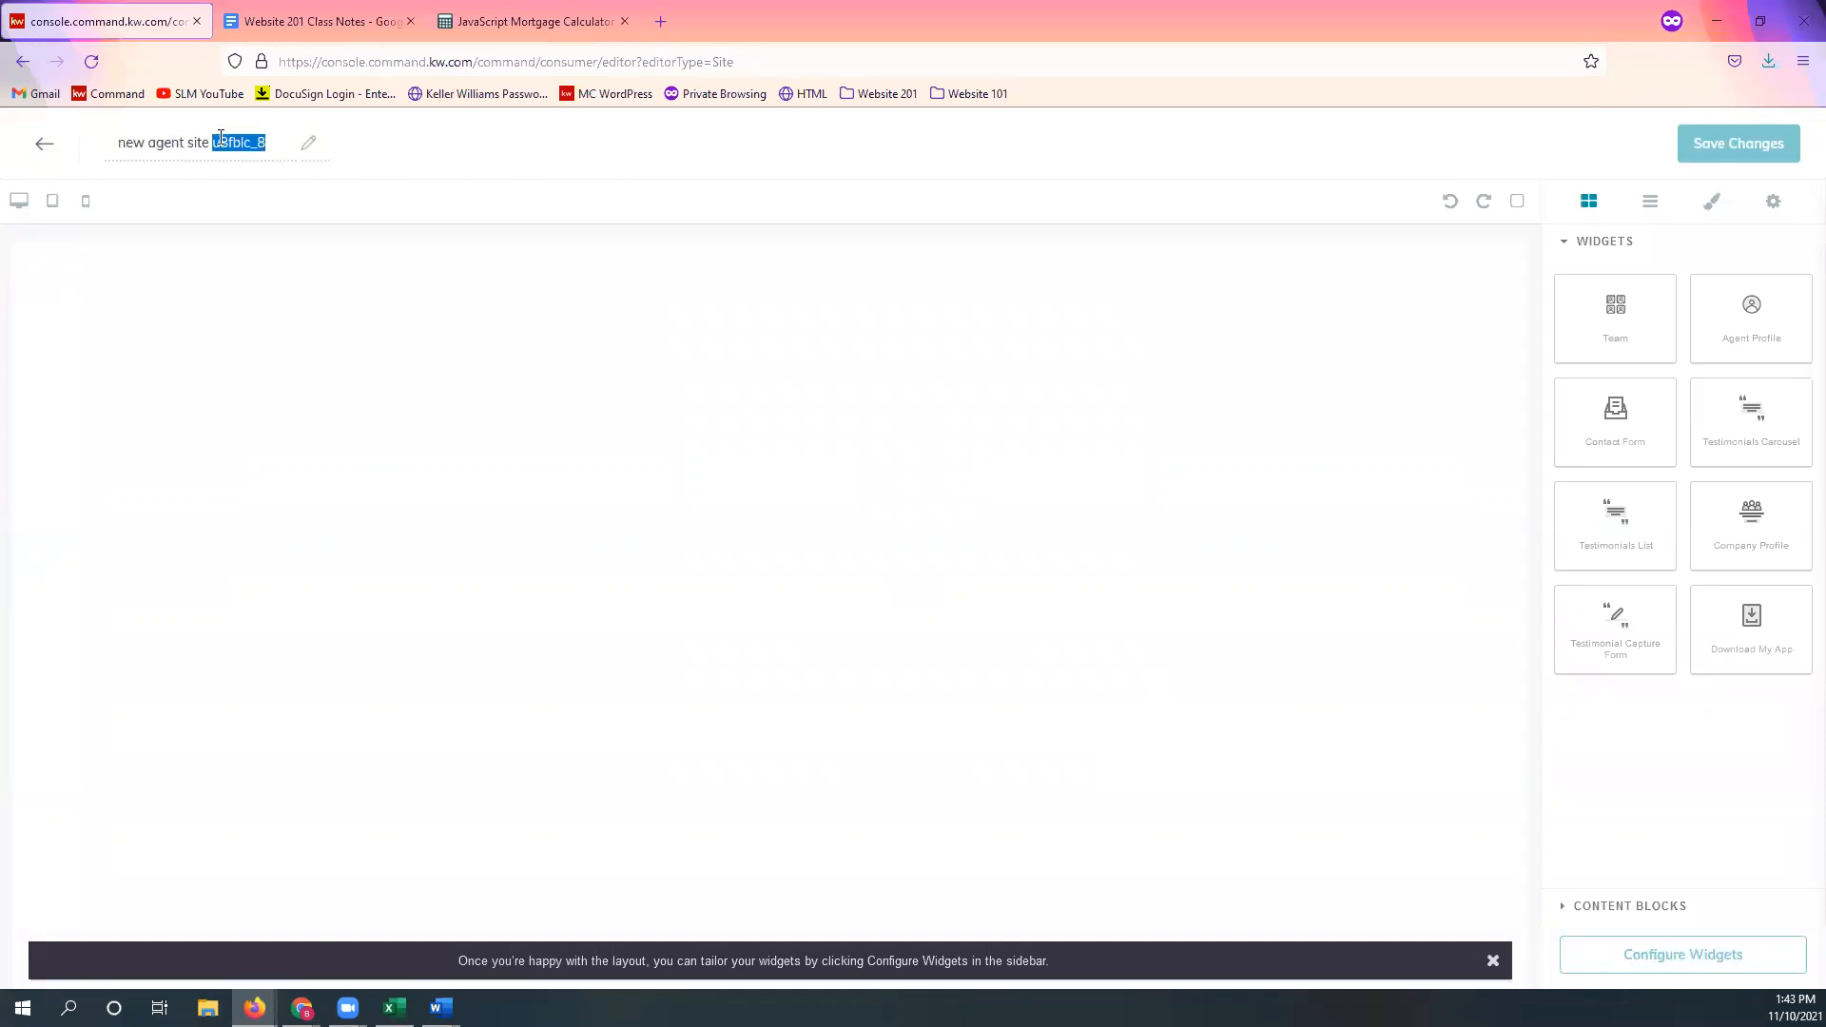
text(School Search)
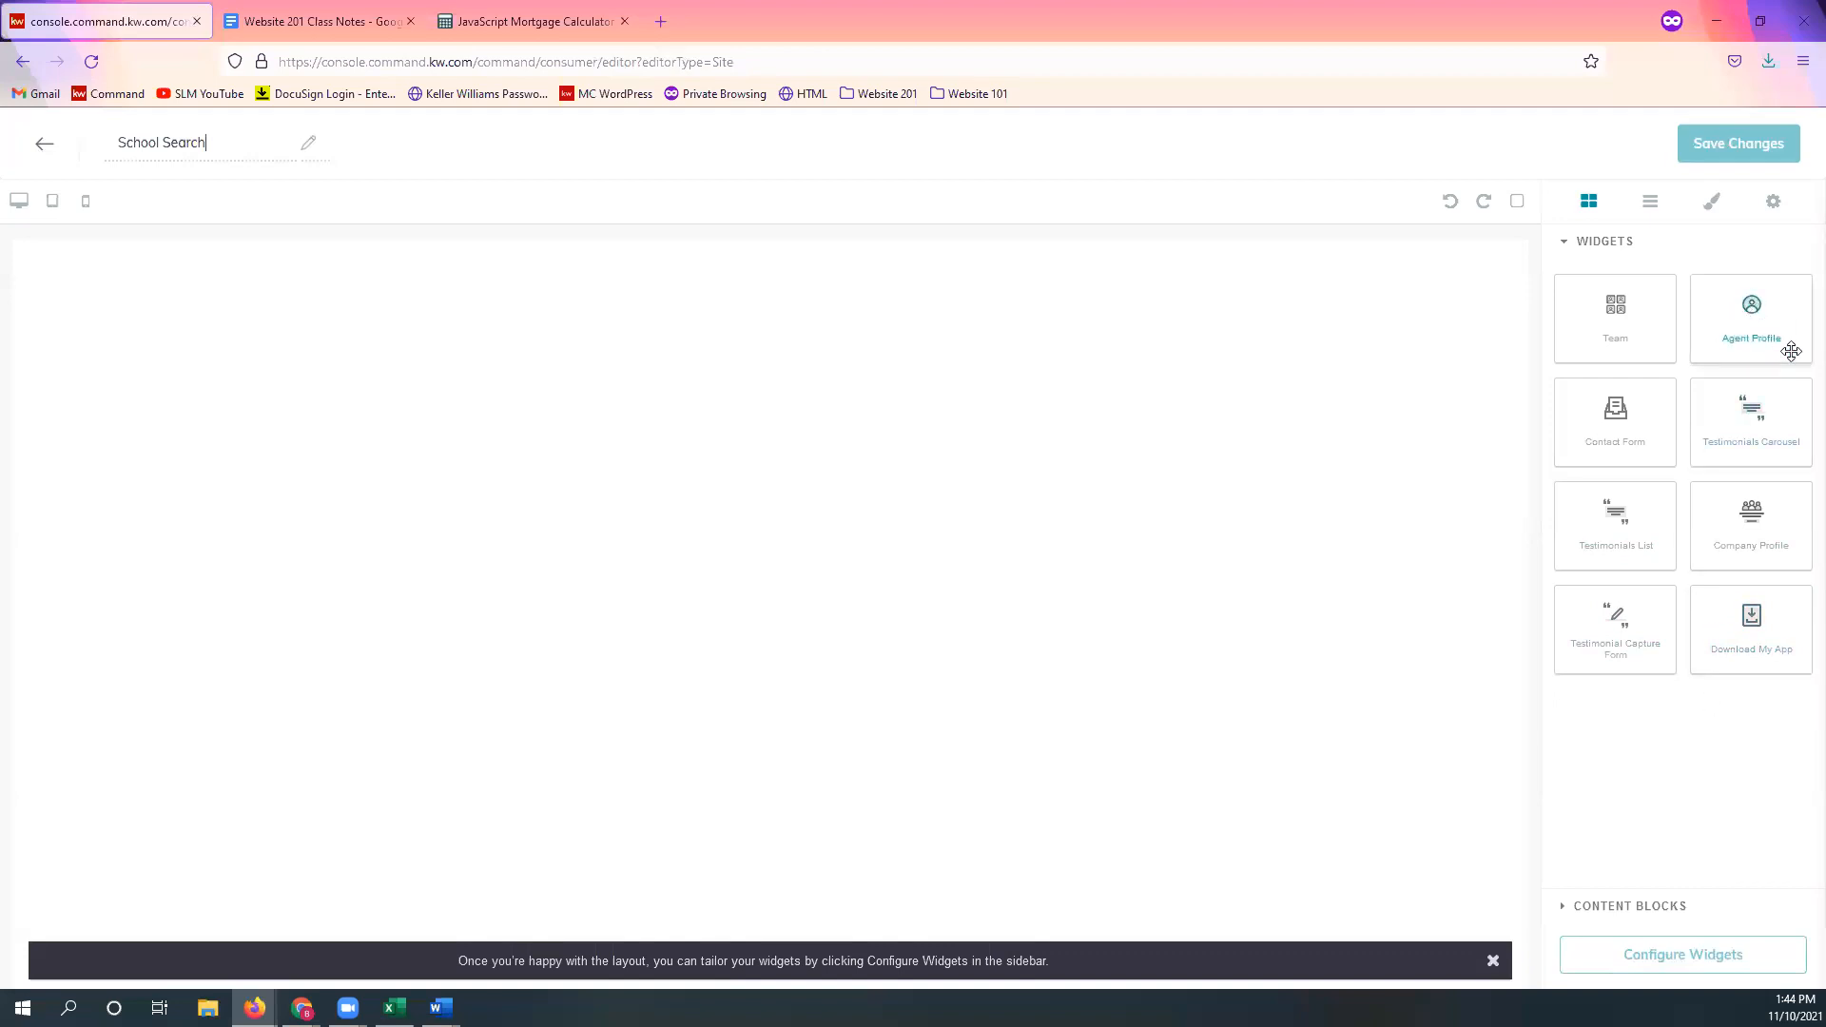
Step: Place the Agent Profile widget on the empty School Search page and open Configure Widgets
drag(1764, 314, 835, 355)
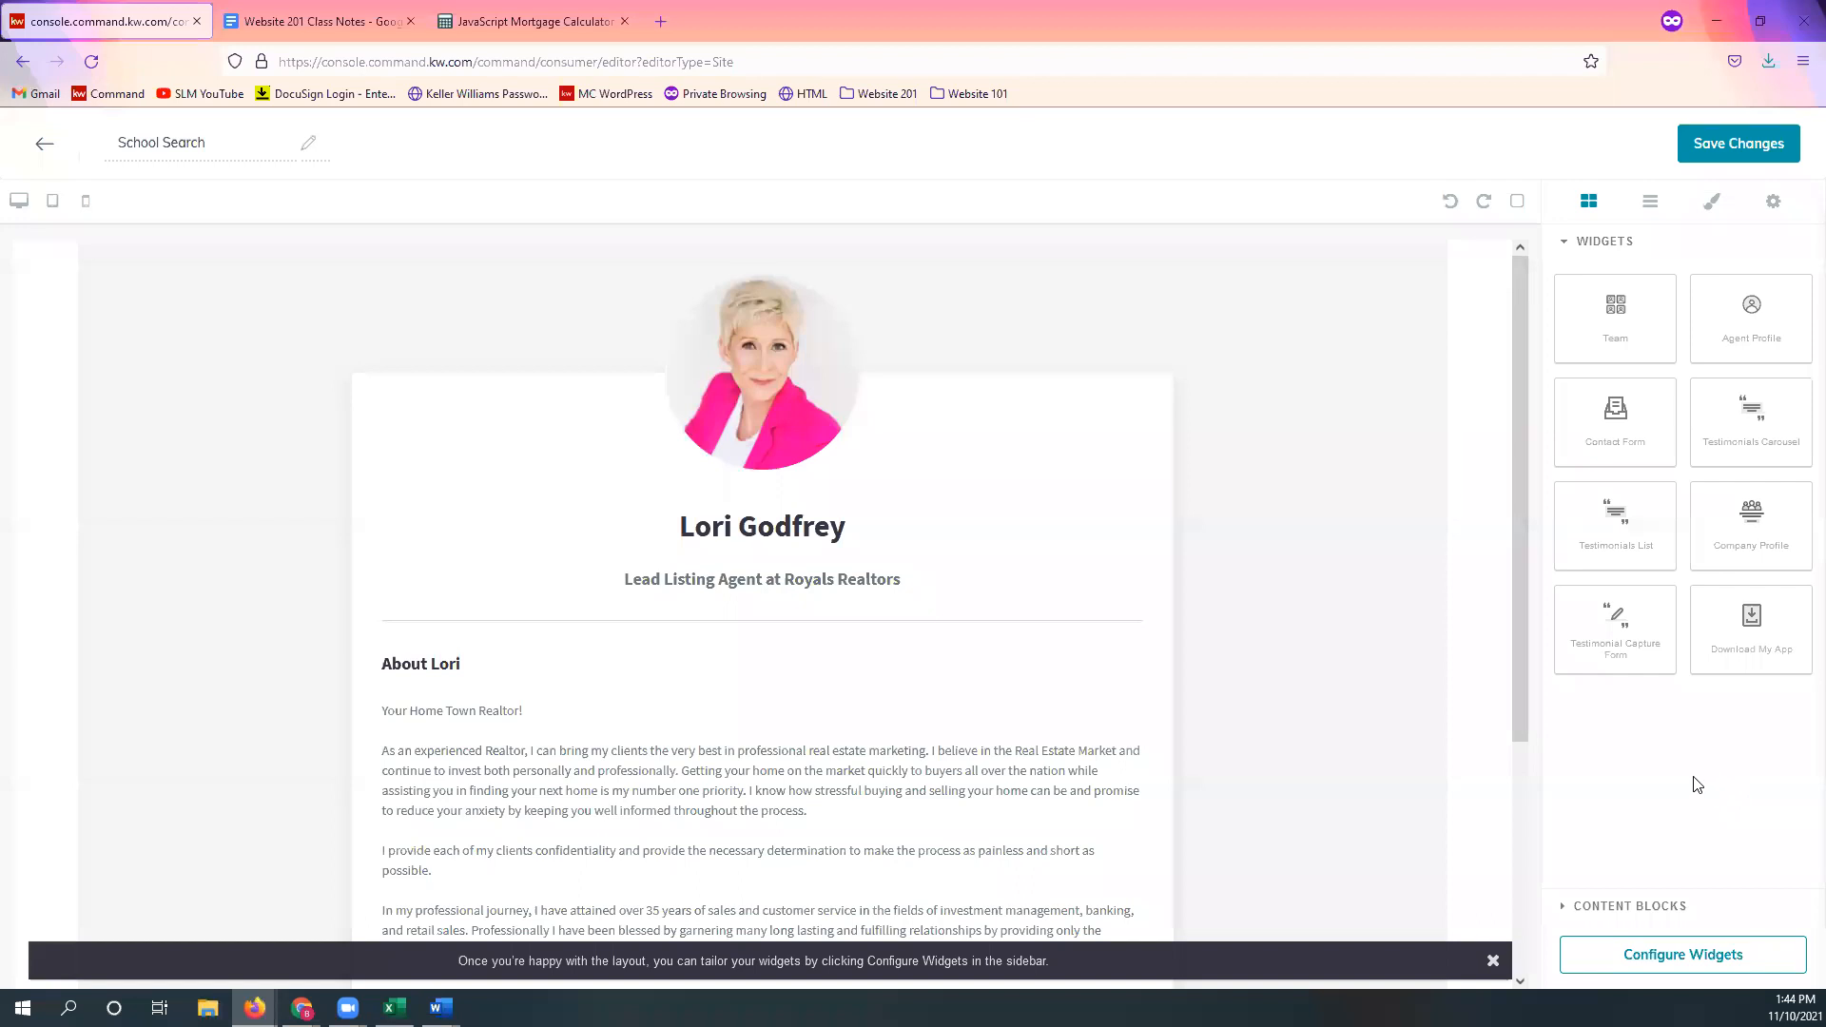
click(1708, 977)
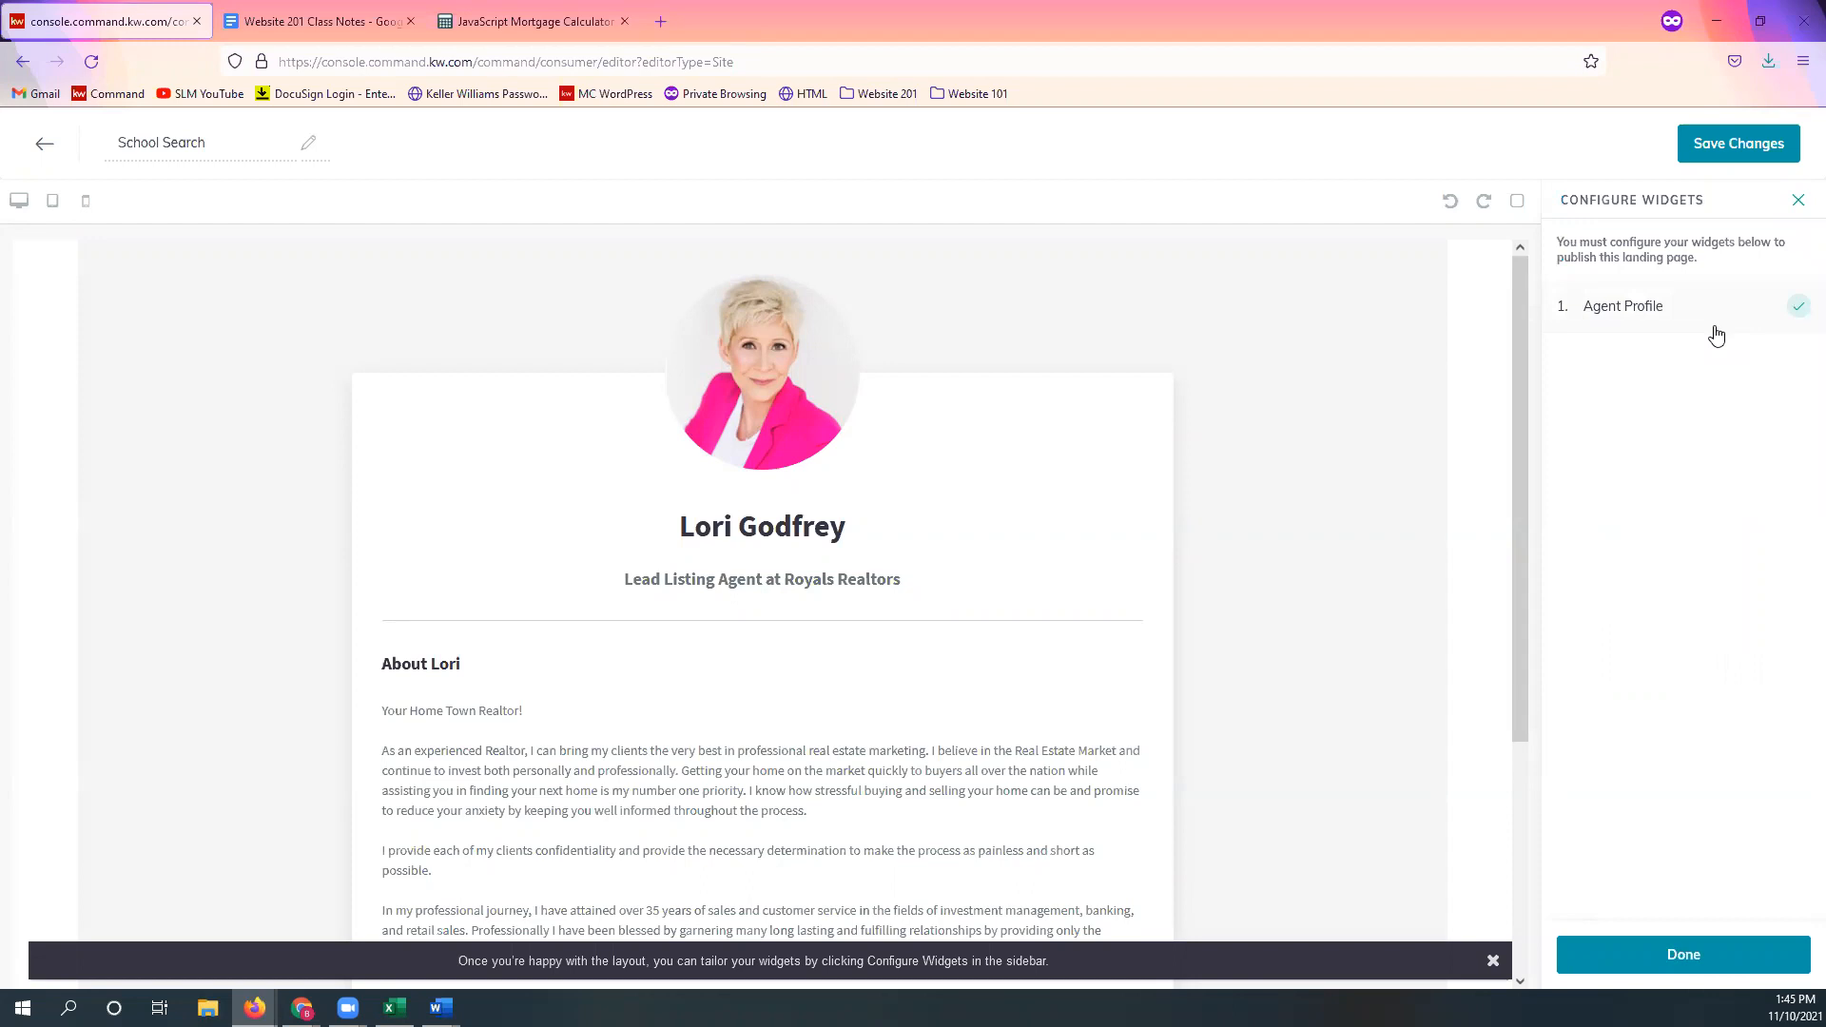
Step: Open the Agent Profile widget's settings form from the Configure Widgets list on the School Search page
click(1716, 321)
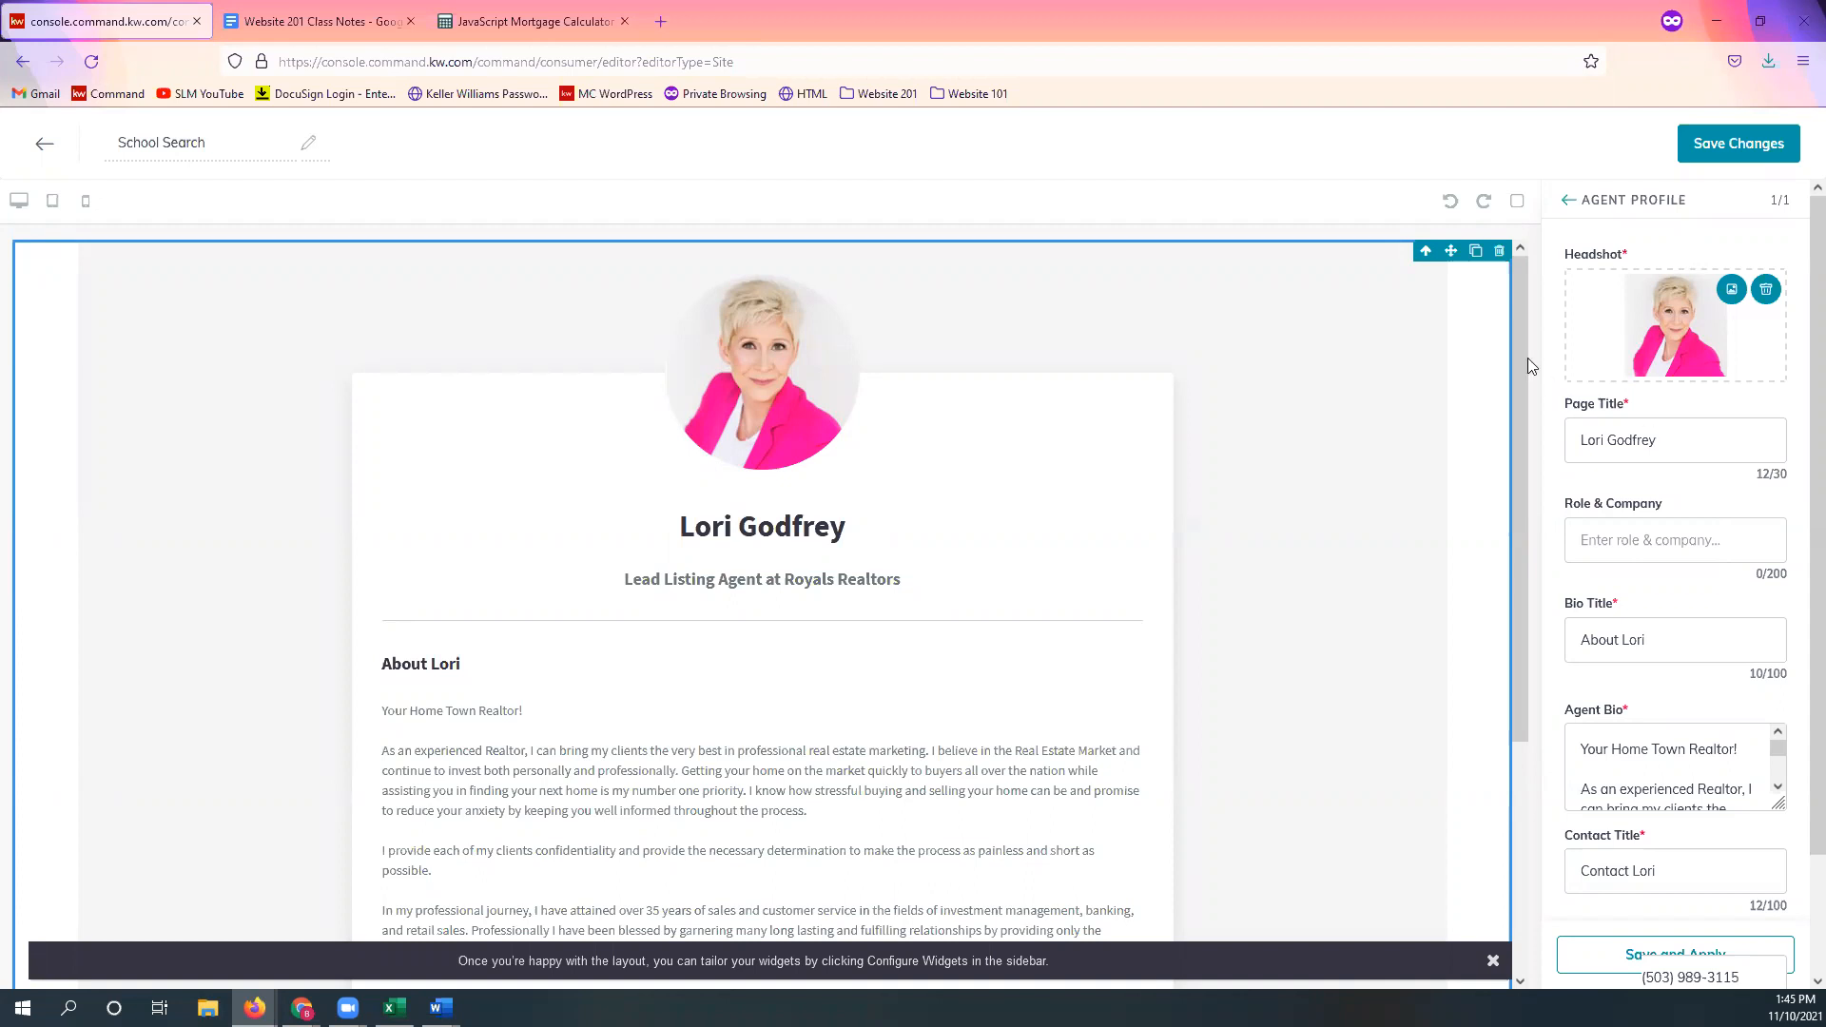
Step: Set Page Title to 'Local School Search' and Role & Company to 'Search for Schools in your area!'
triple_click(1725, 435)
text(Local School Search)
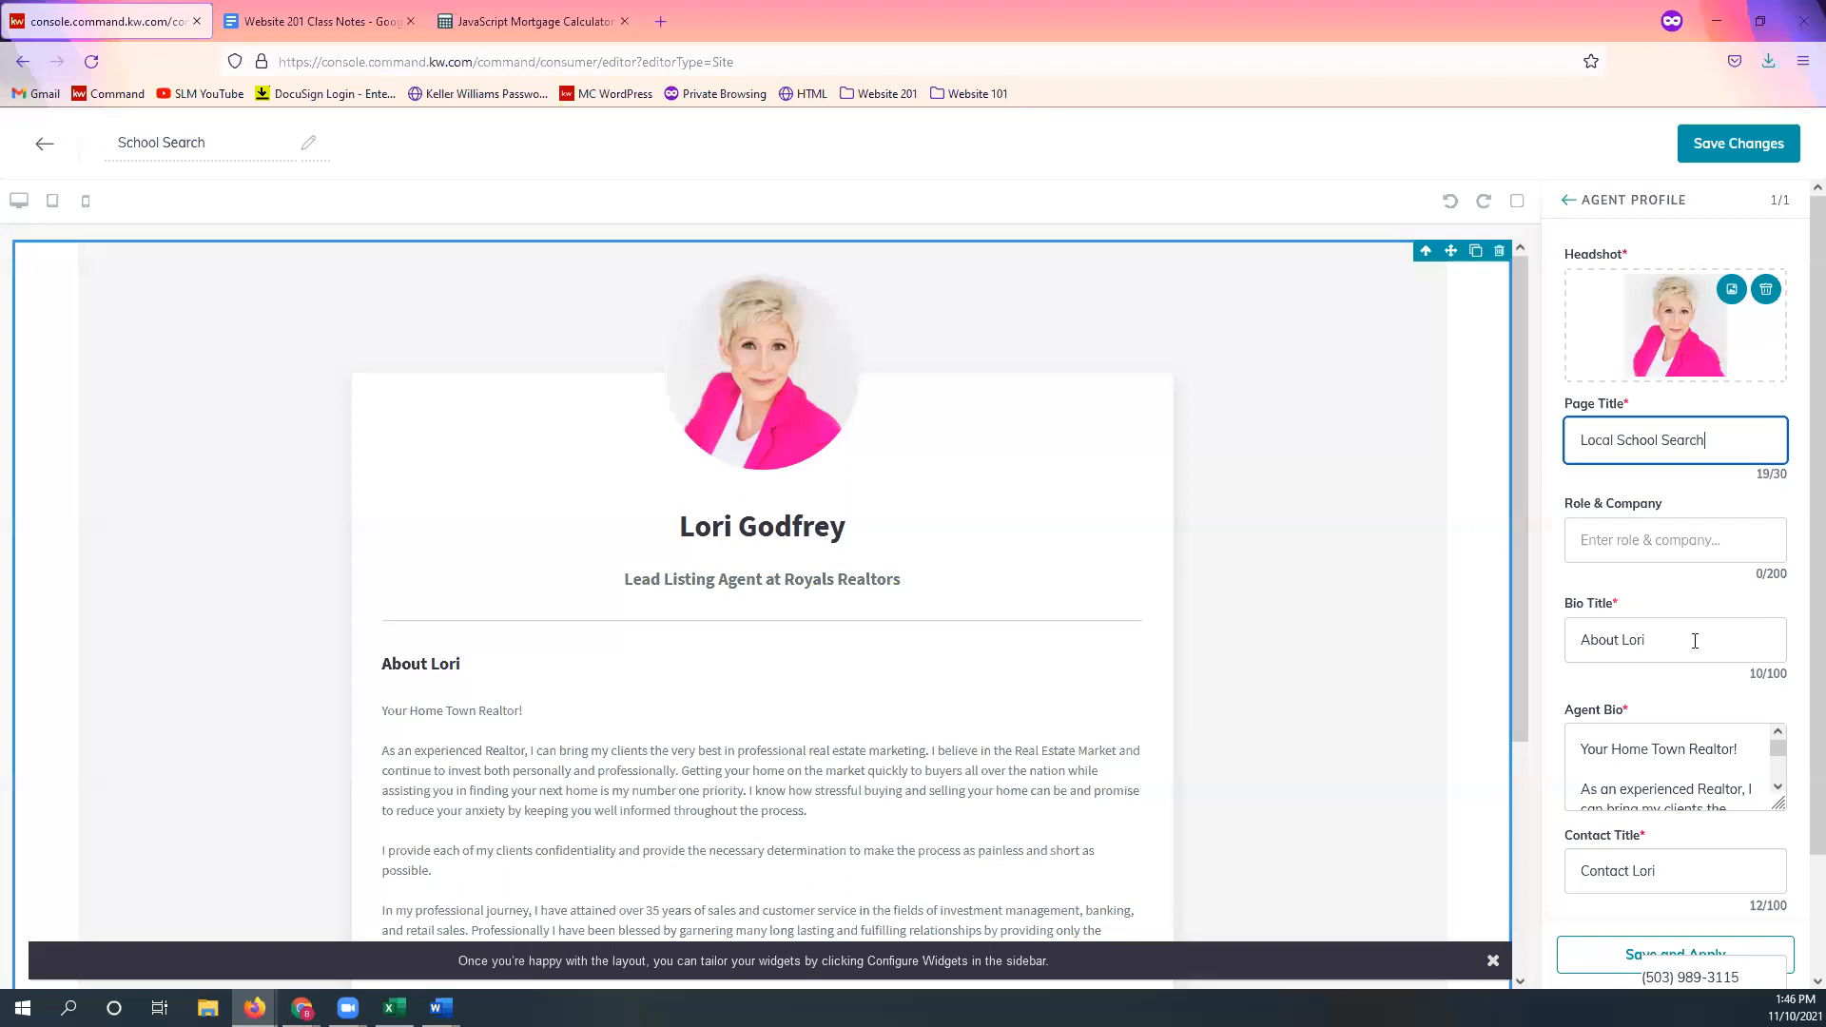
click(1630, 535)
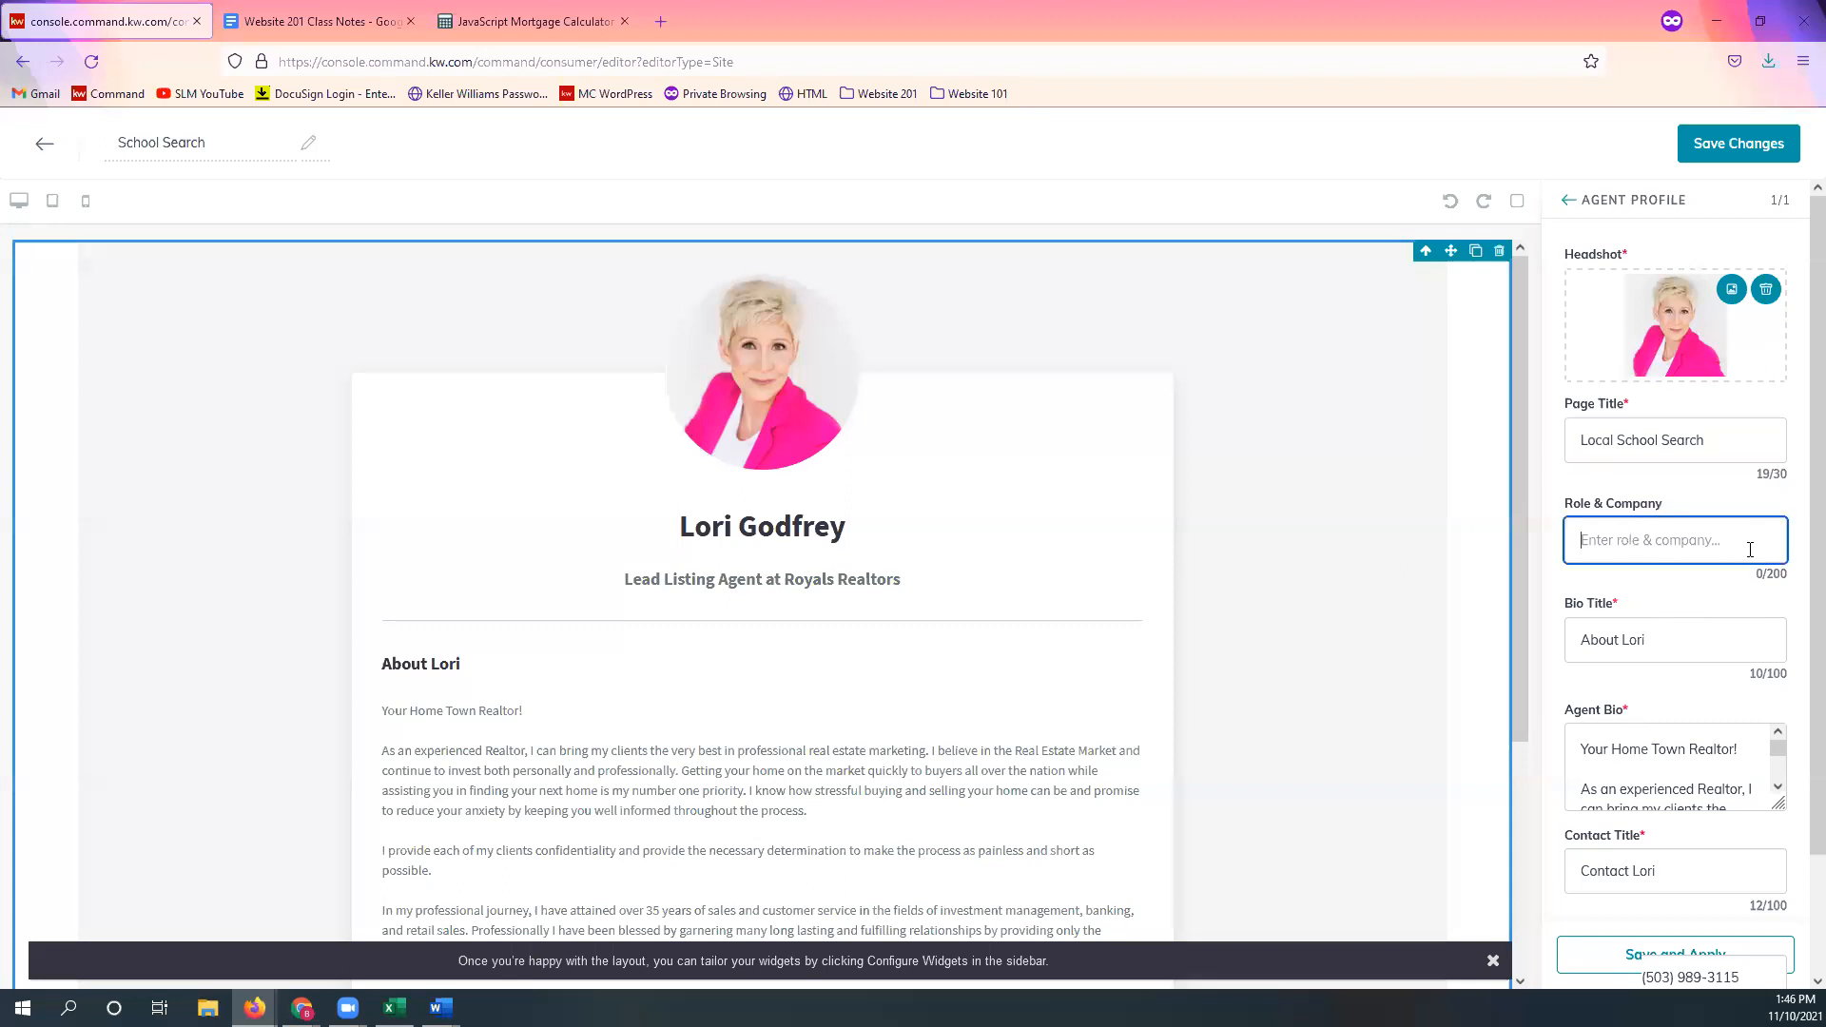
key(BackSpace)
text(S)
key(BackSpace)
text(Search for Schools in your area!)
click(1717, 599)
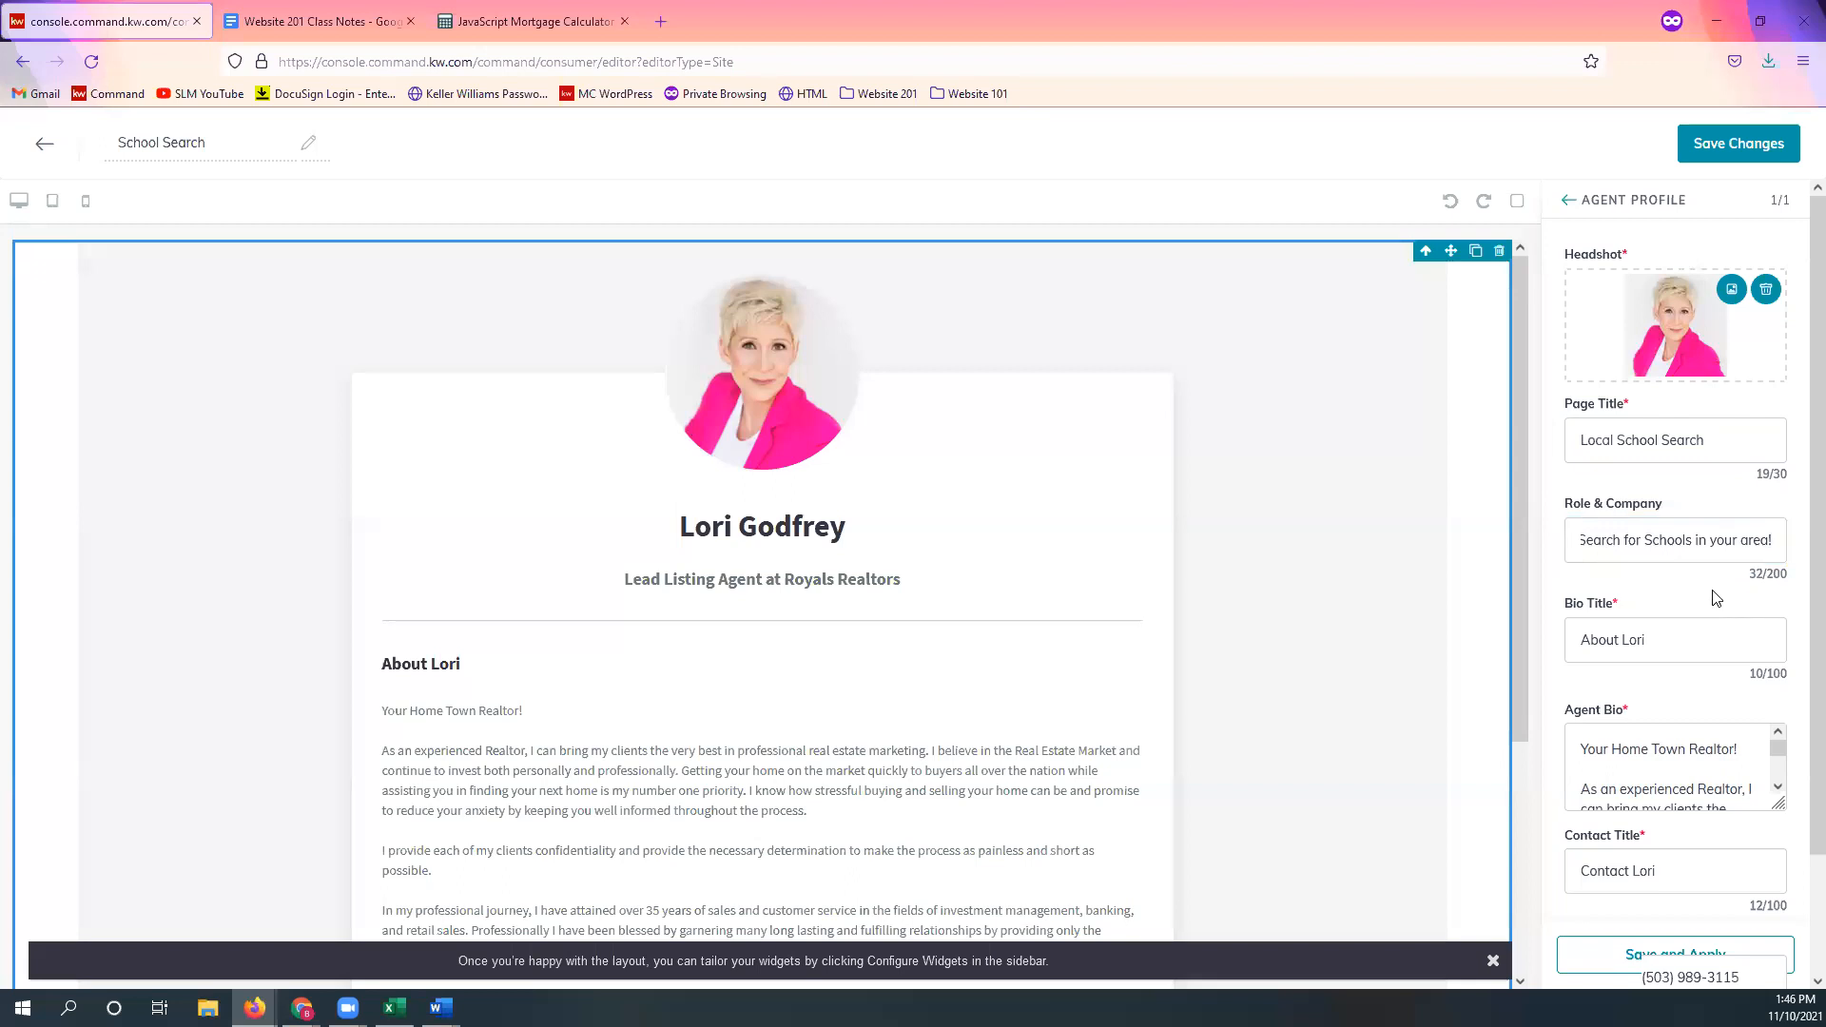
Step: Delete all the existing Agent Bio text, leaving the bio empty
triple_click(1702, 639)
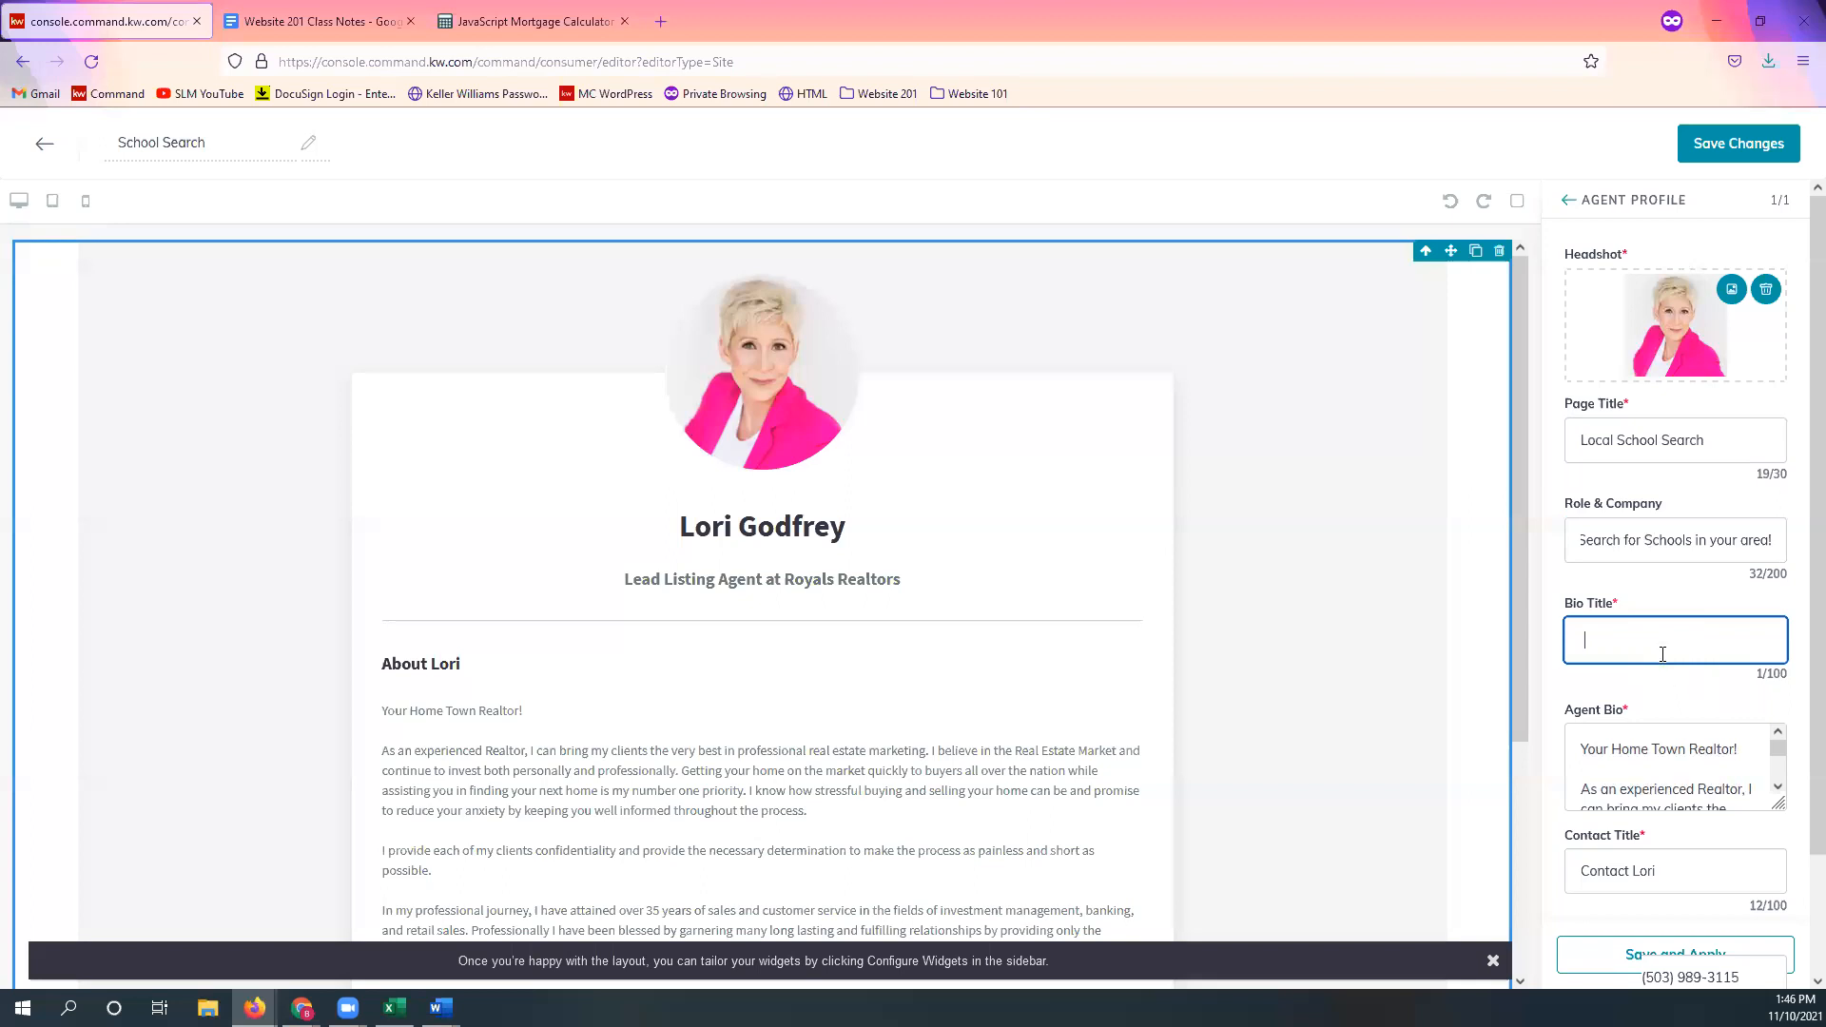
click(1629, 605)
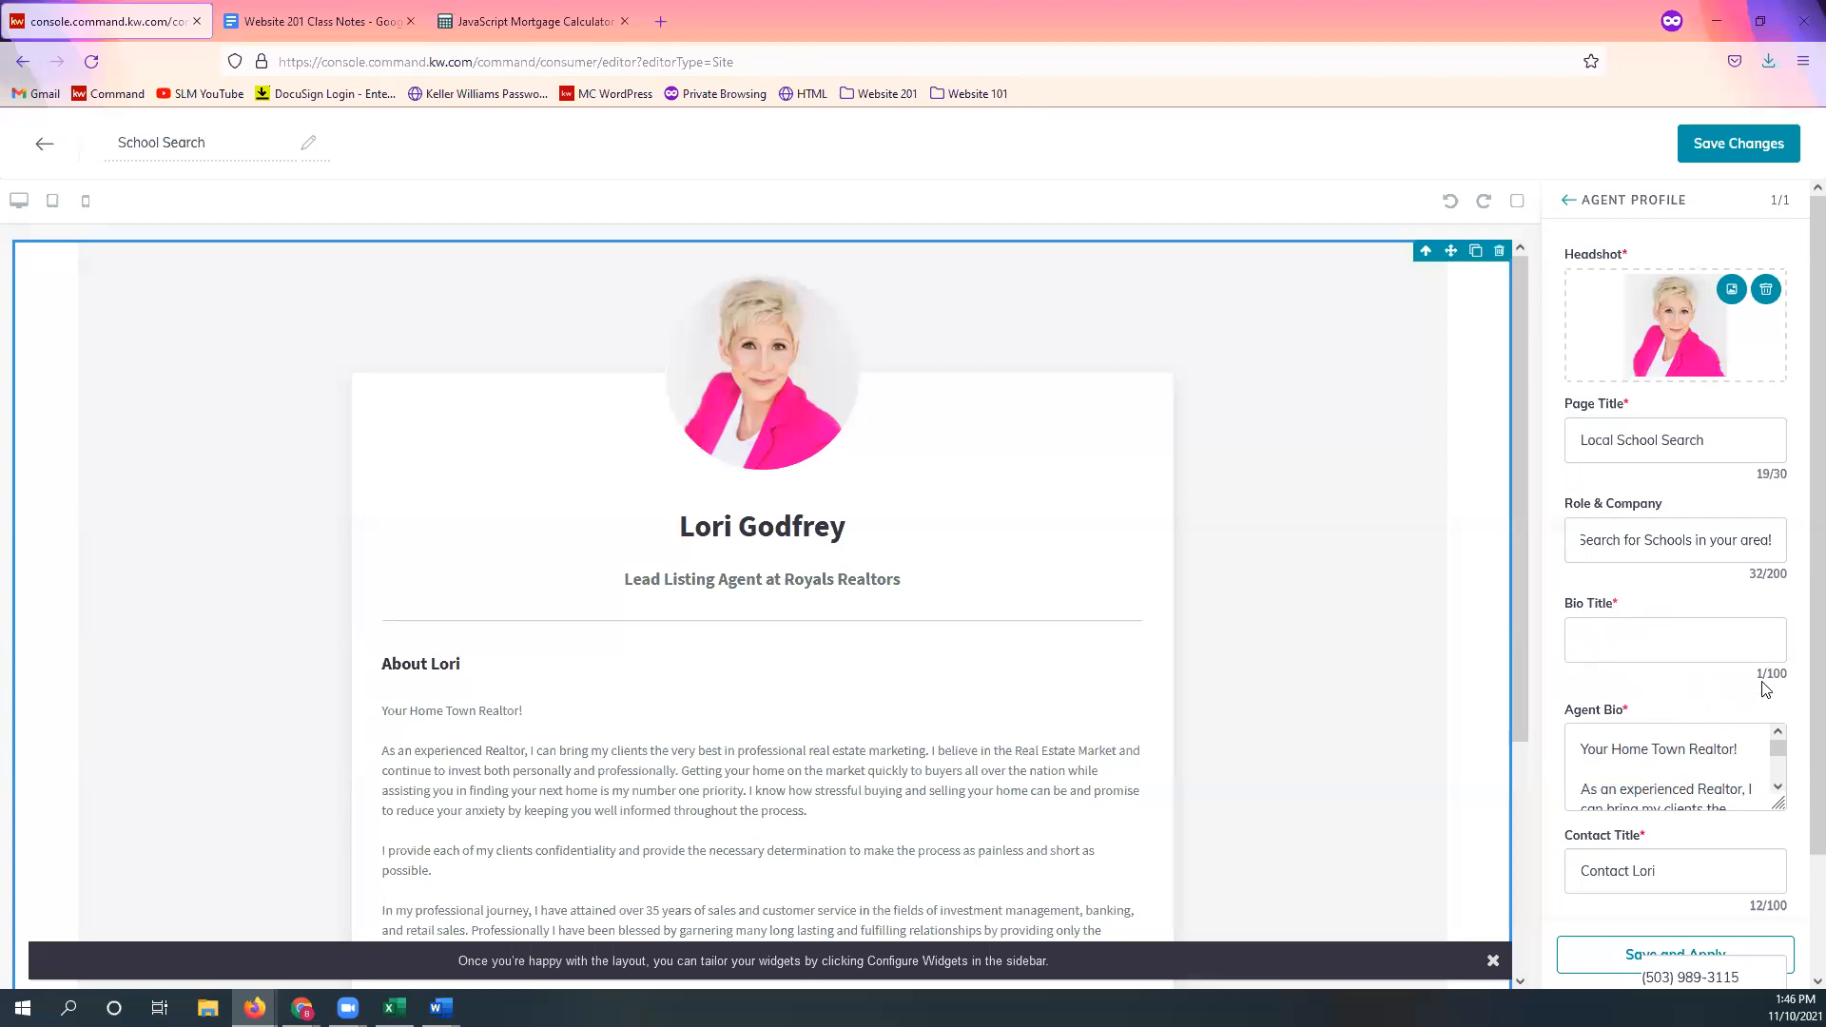
scroll(1712, 703, down, 2)
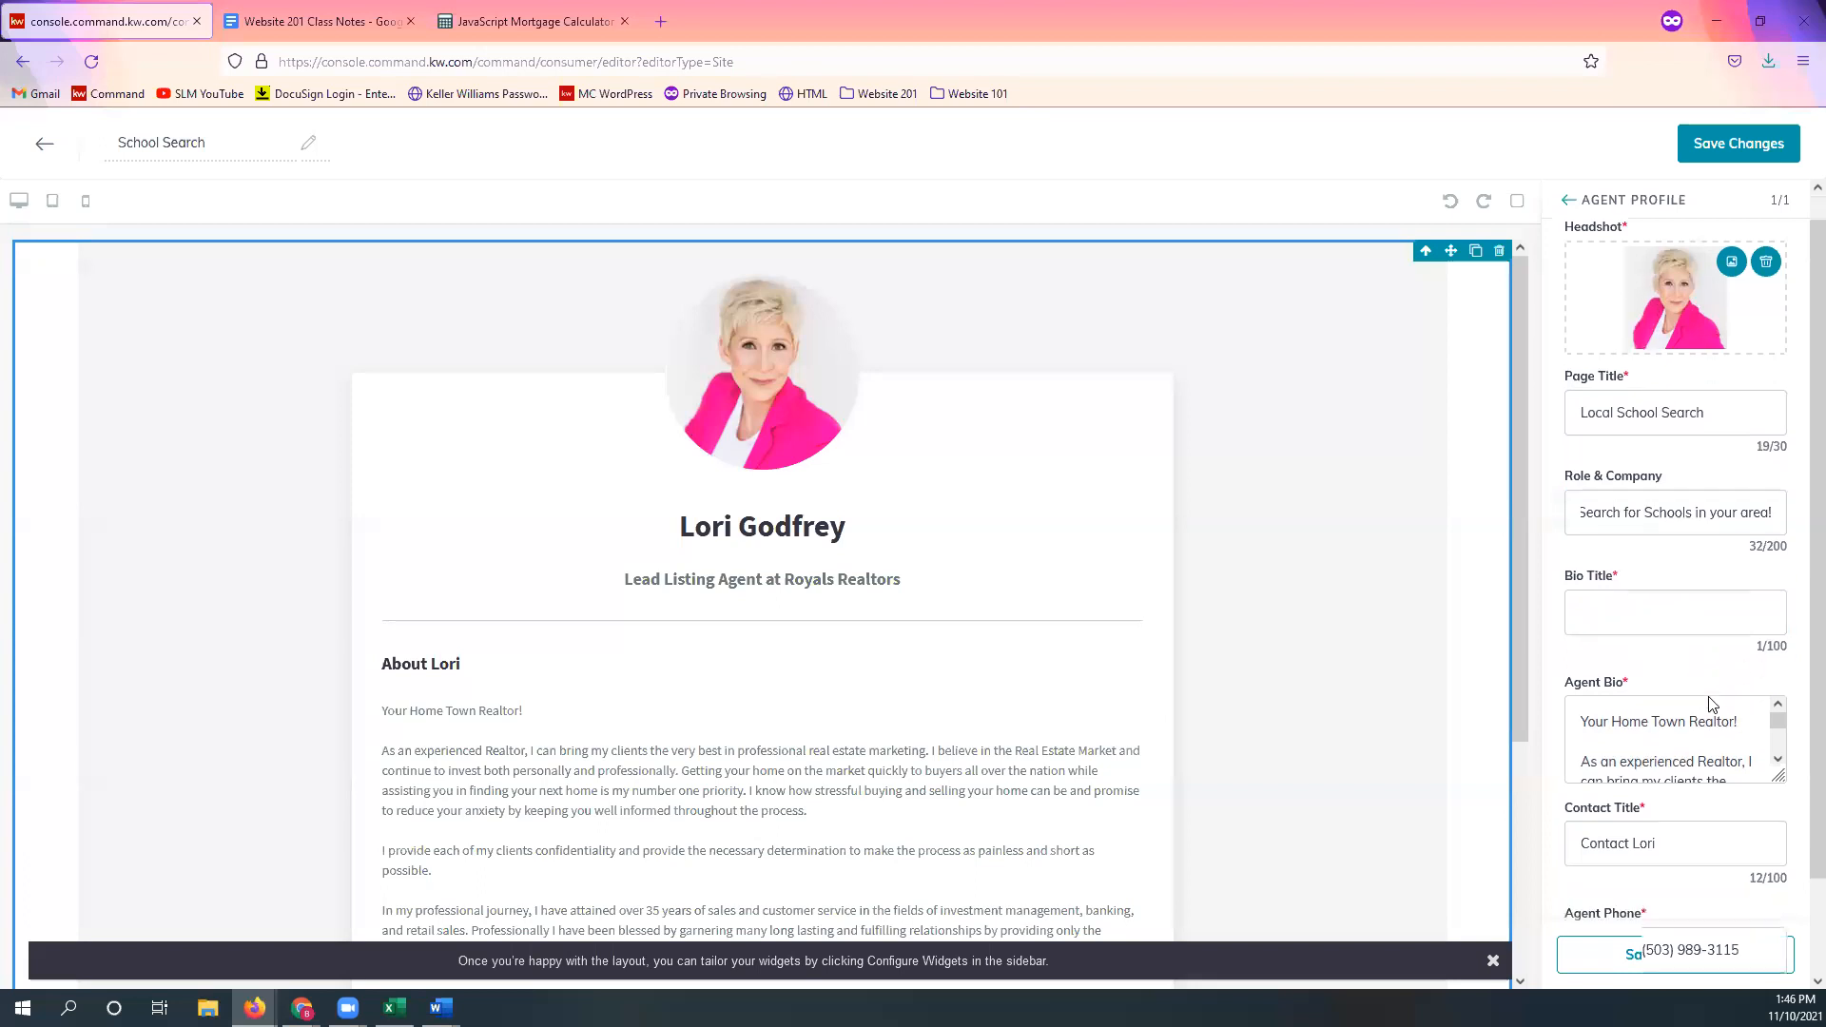
click(1634, 661)
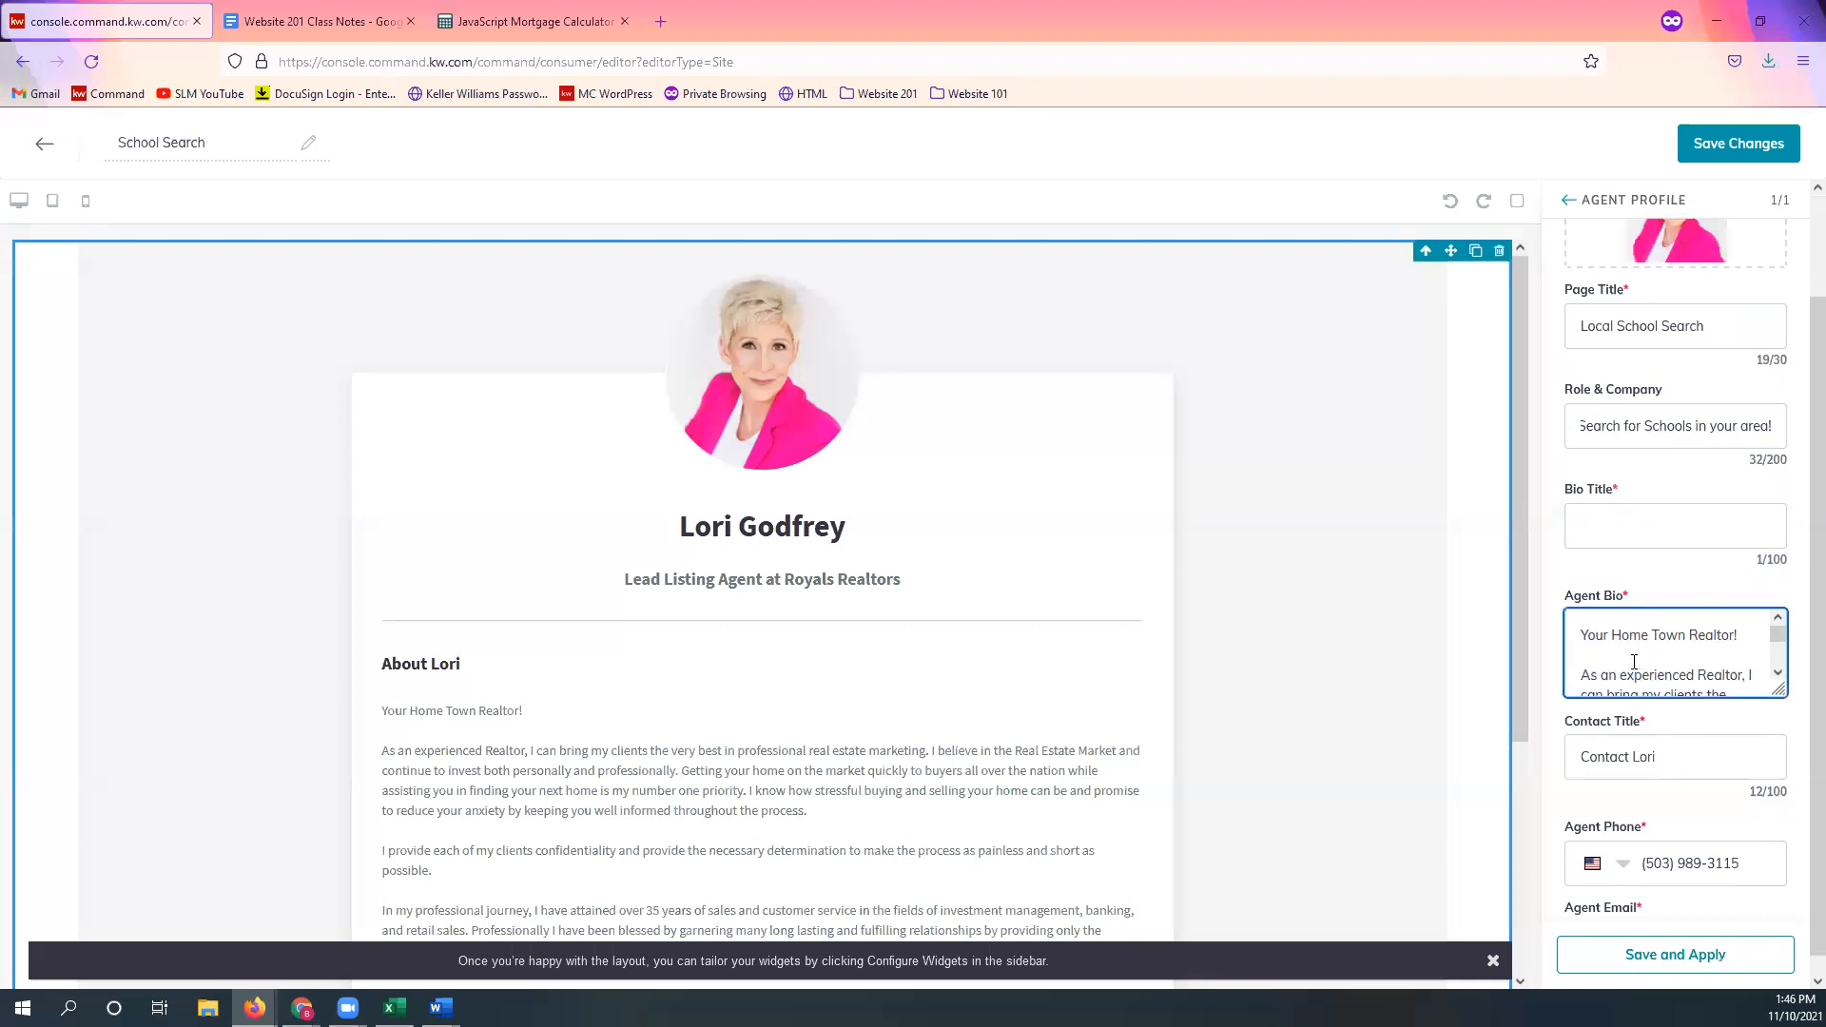
key(ctrl+a)
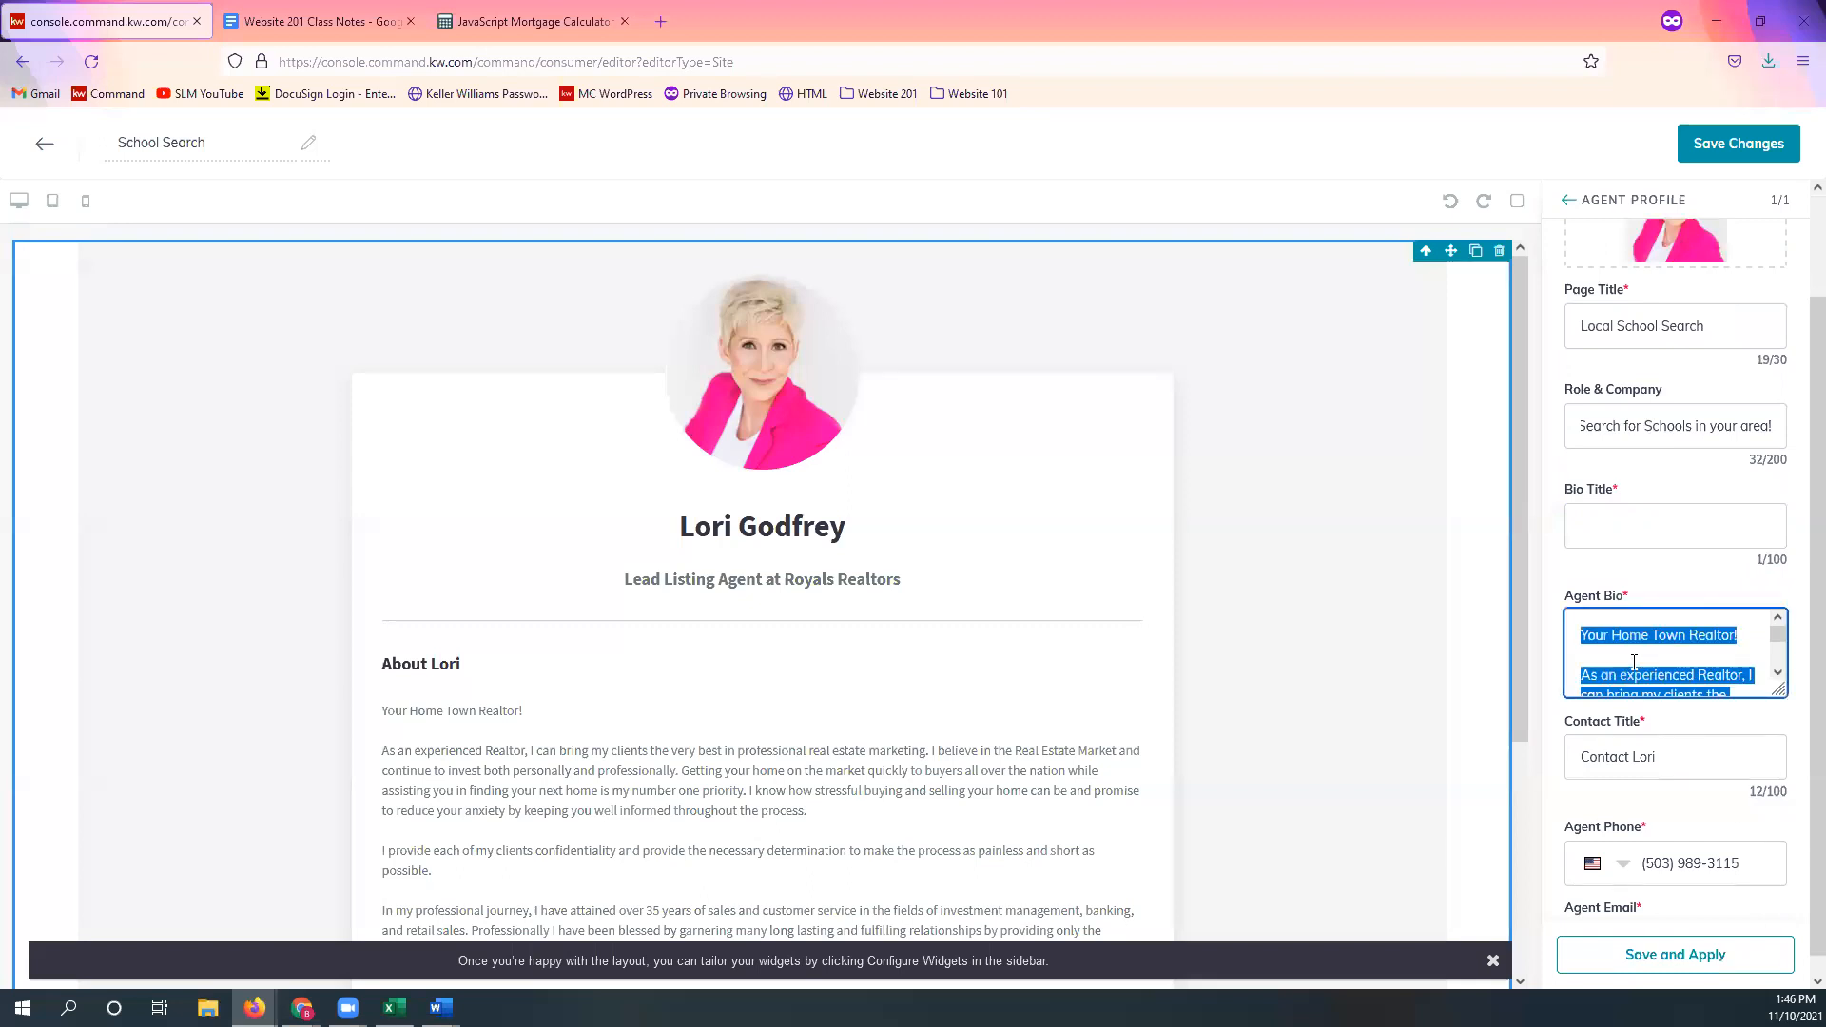
key(ctrl+Home)
key(ctrl+shift+End)
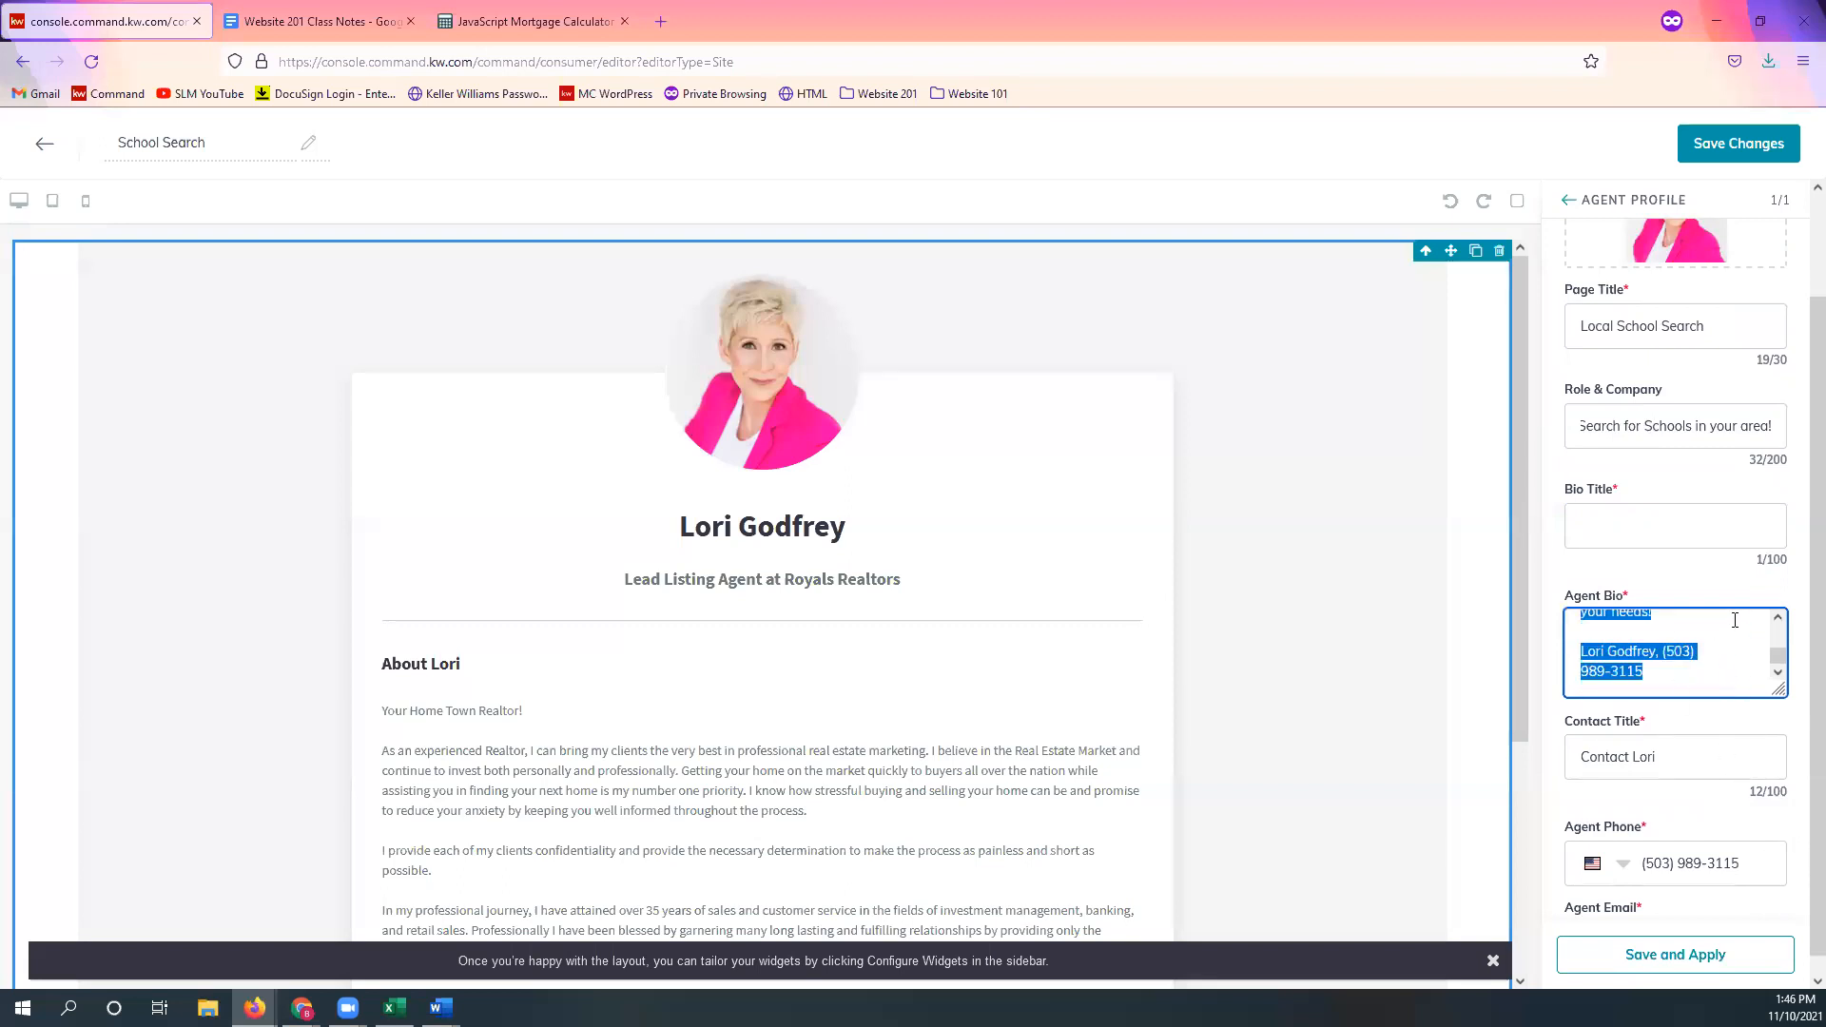
key(BackSpace)
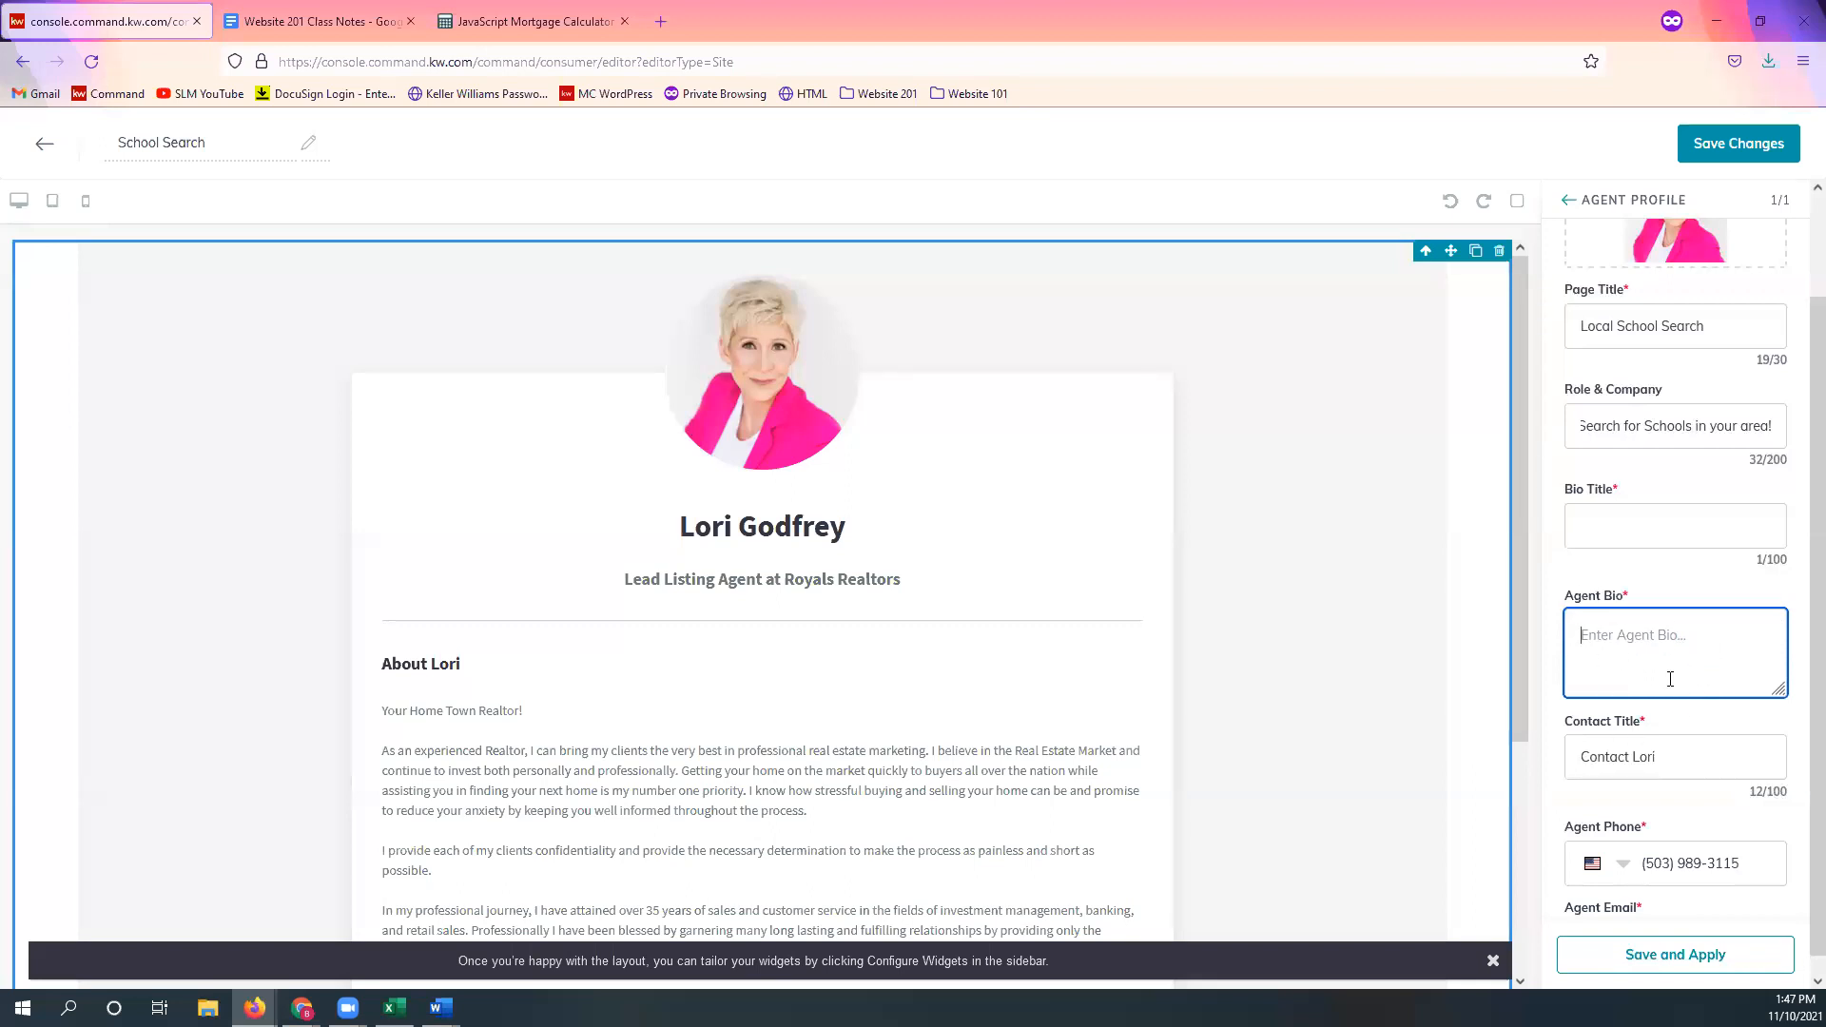
scroll(1684, 769, down, 1)
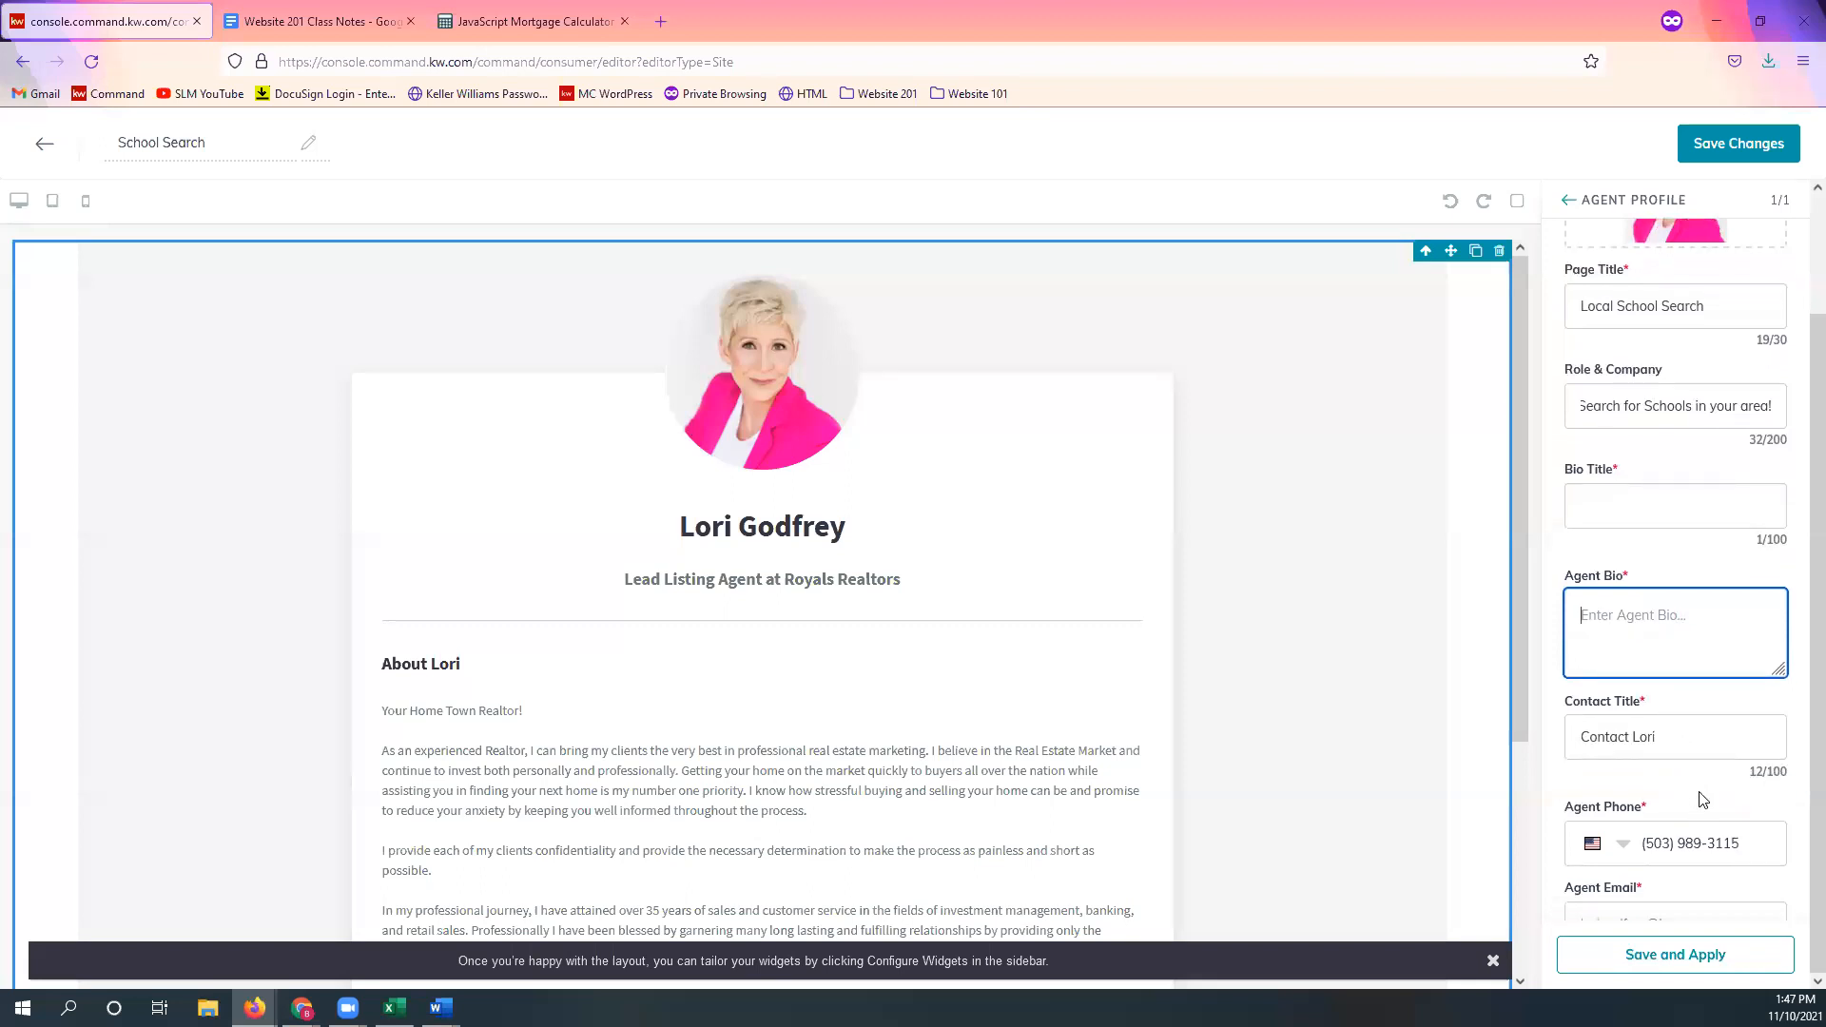
key(ctrl+minus)
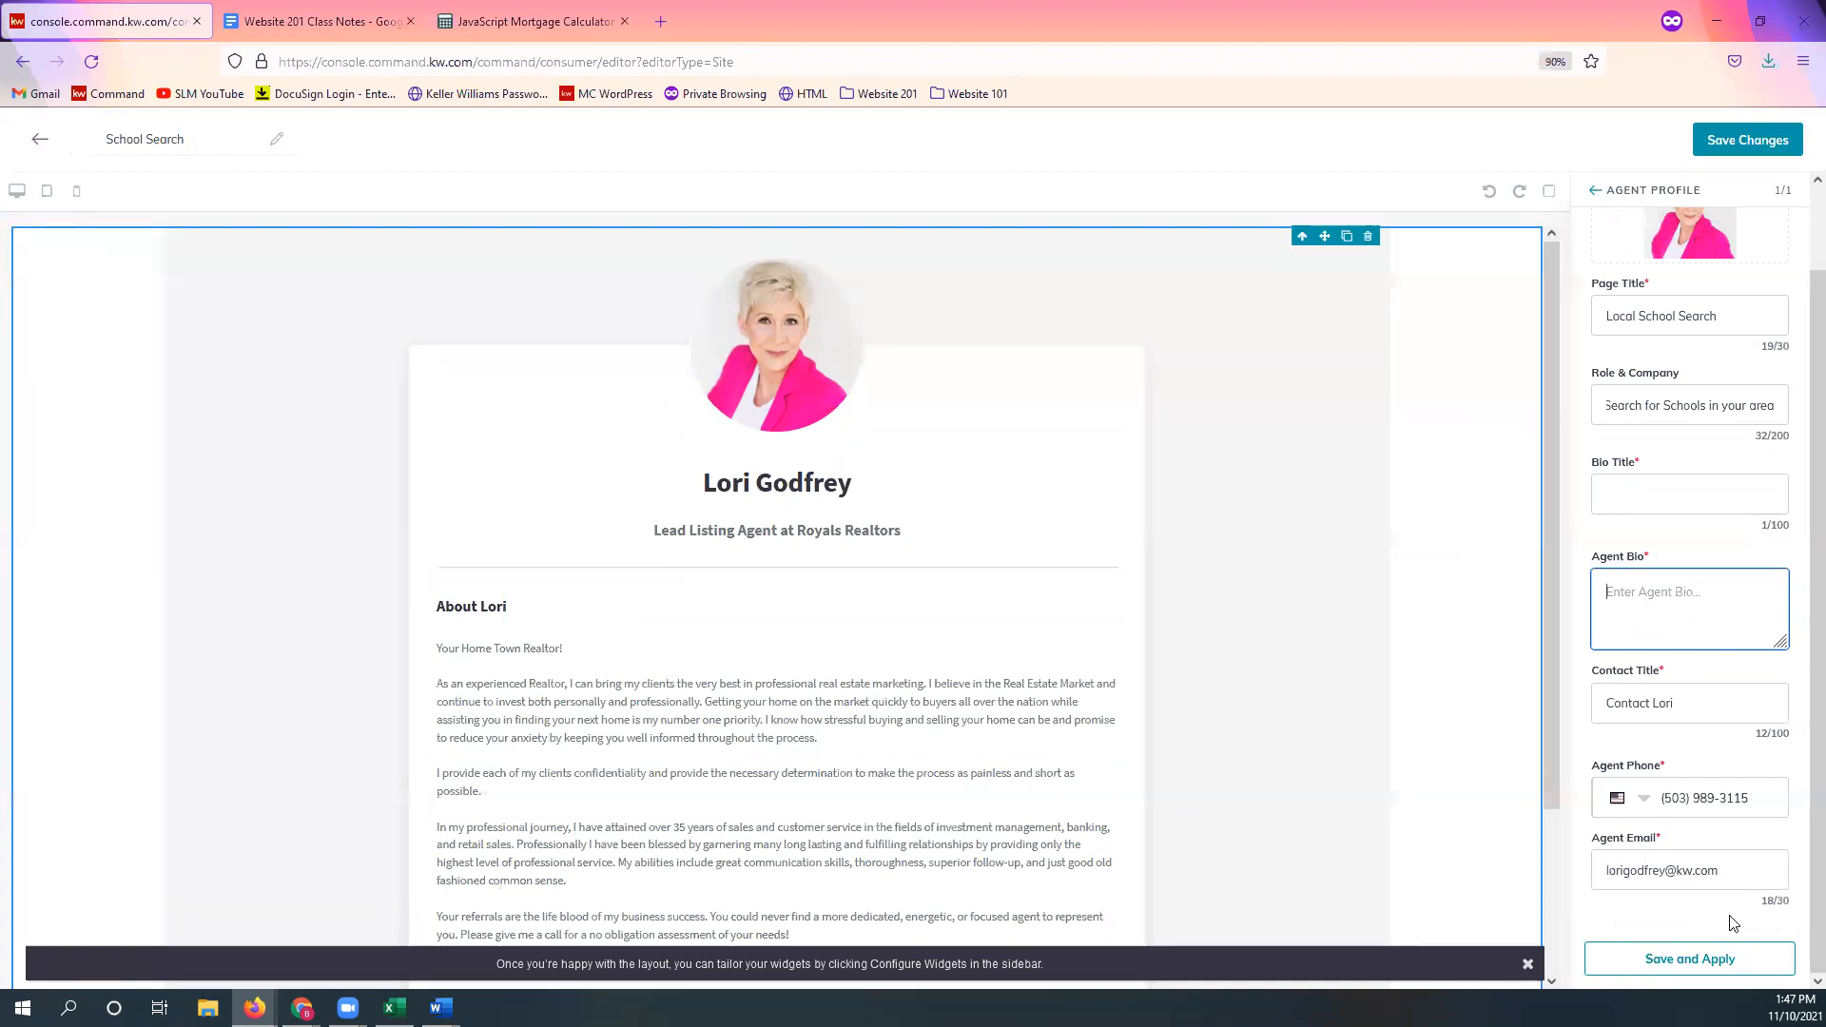
key(ctrl+0)
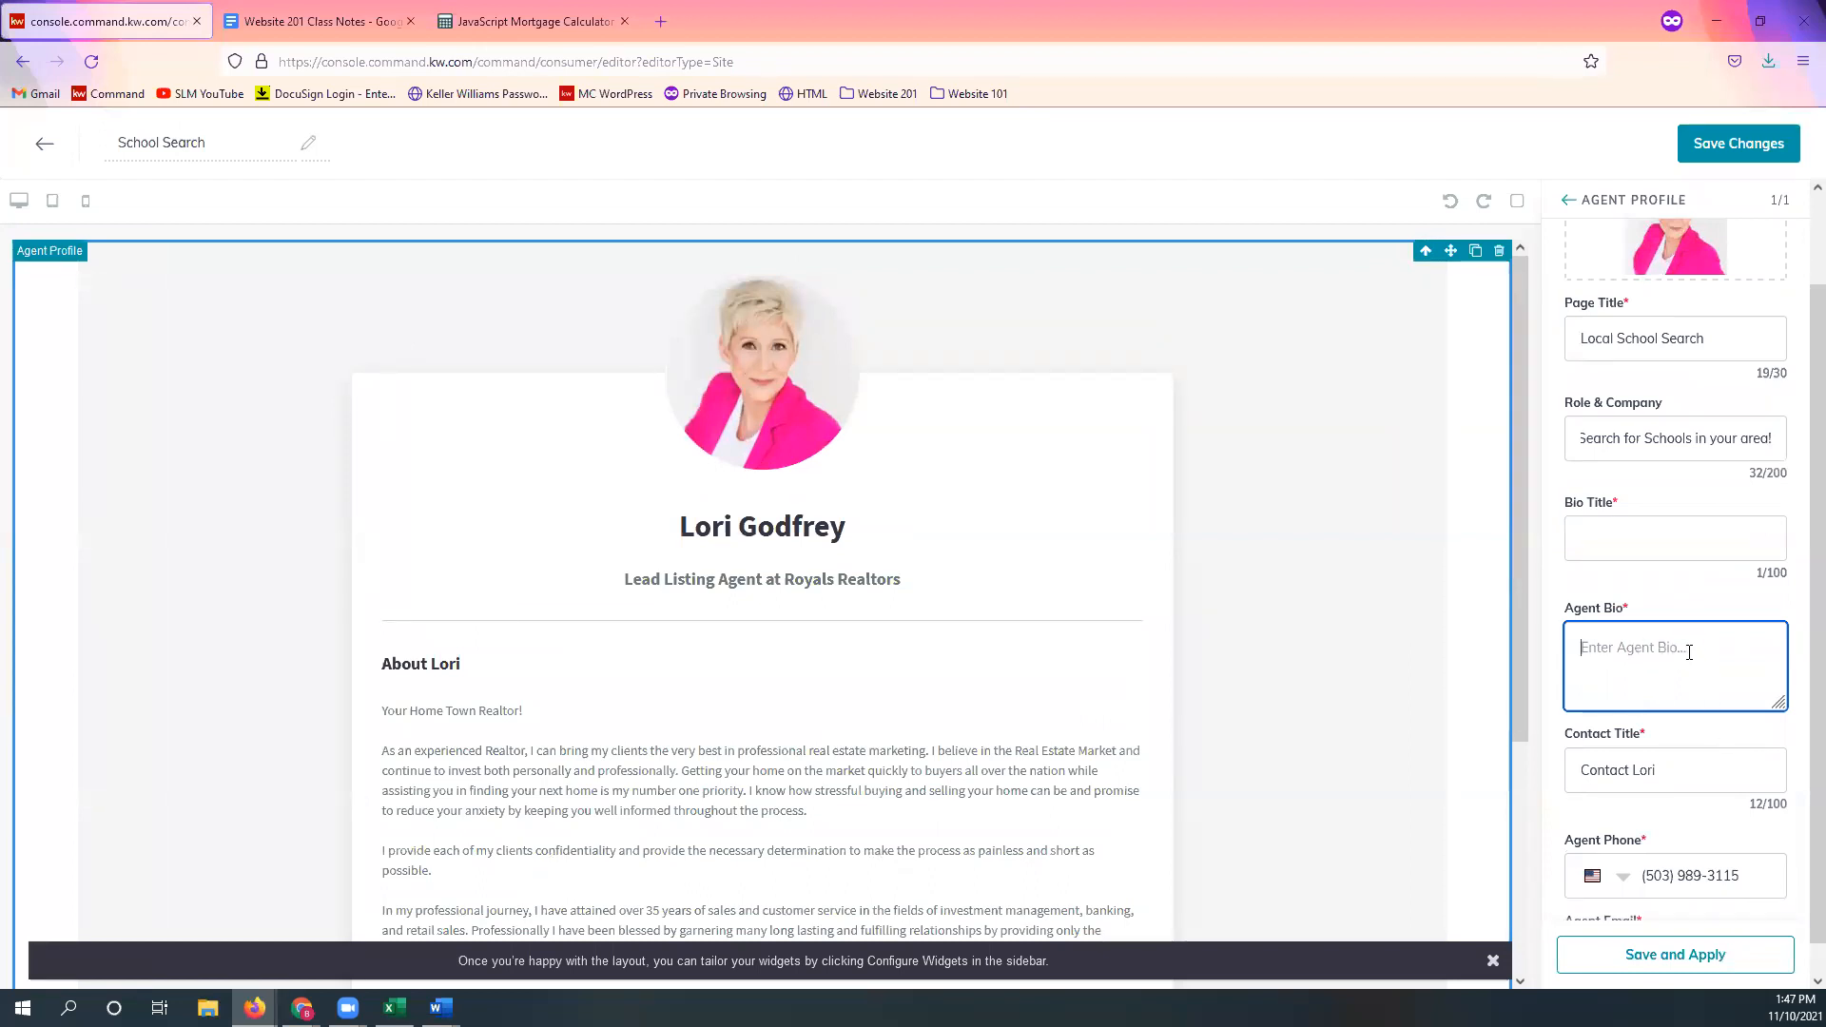
click(1663, 582)
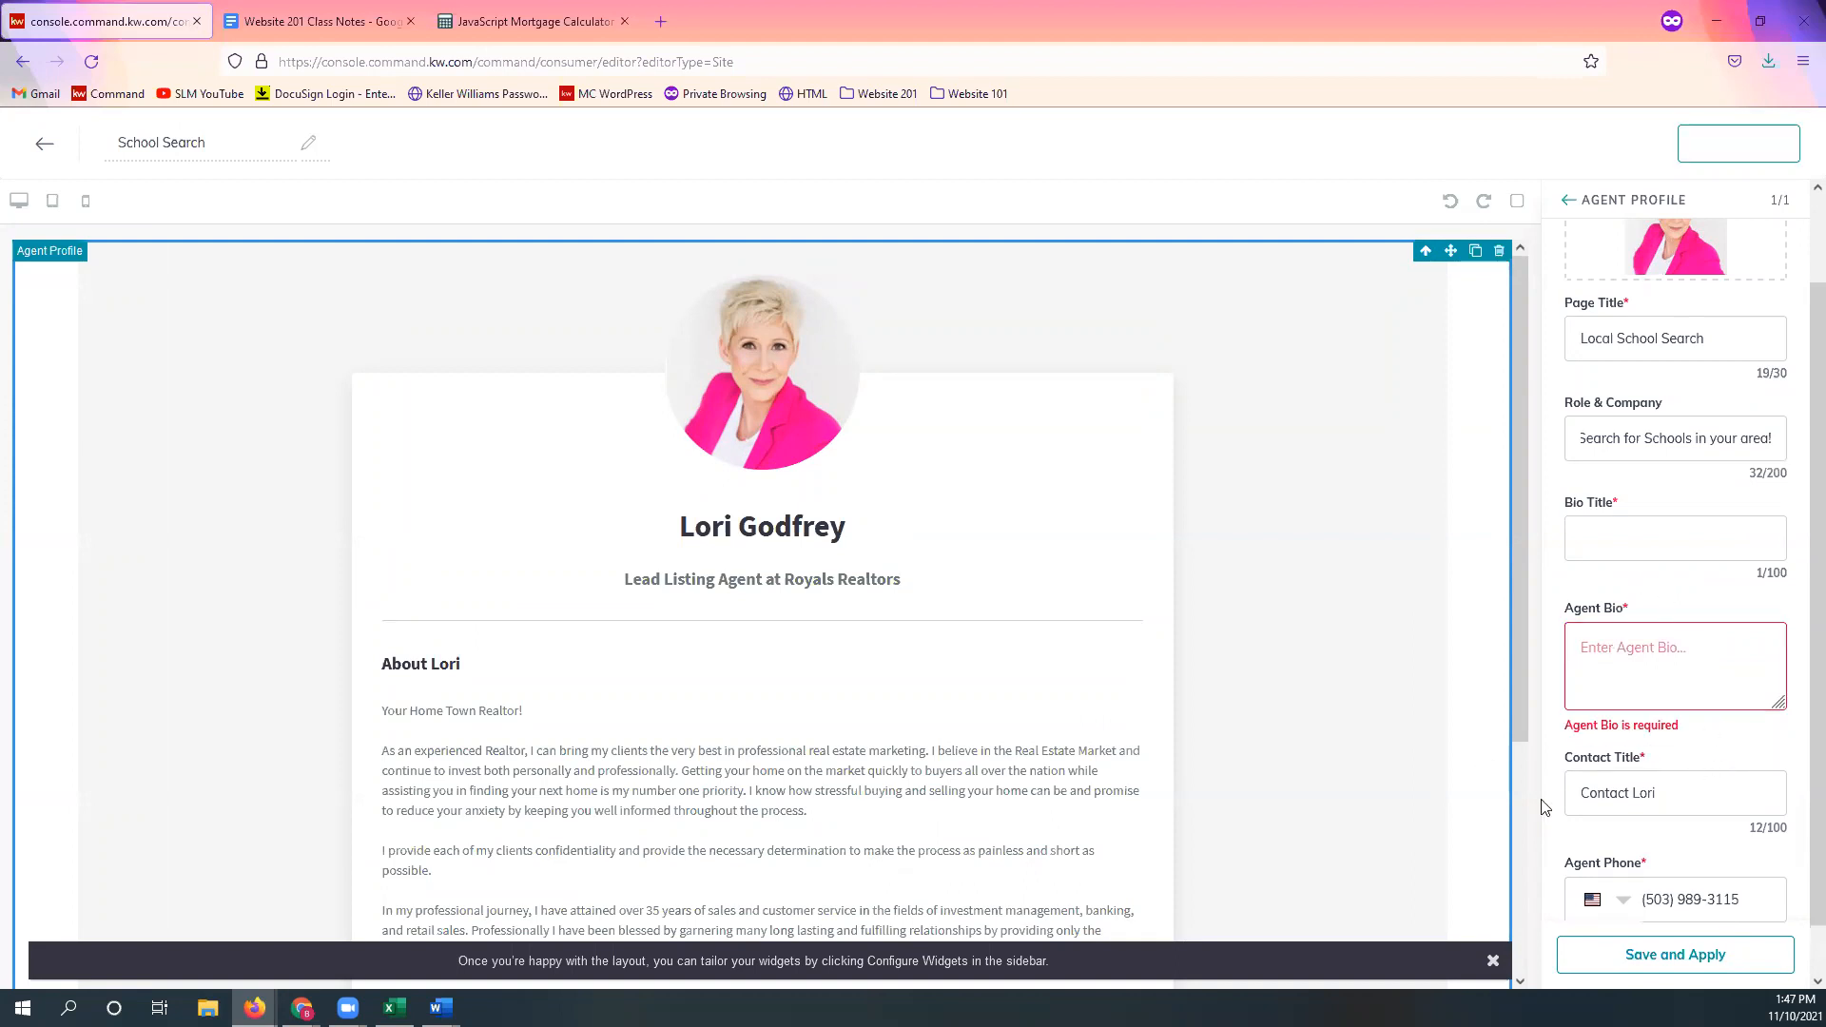
Step: Open GreatSchools School Finder Widget from the Website 201 bookmarks folder
click(555, 12)
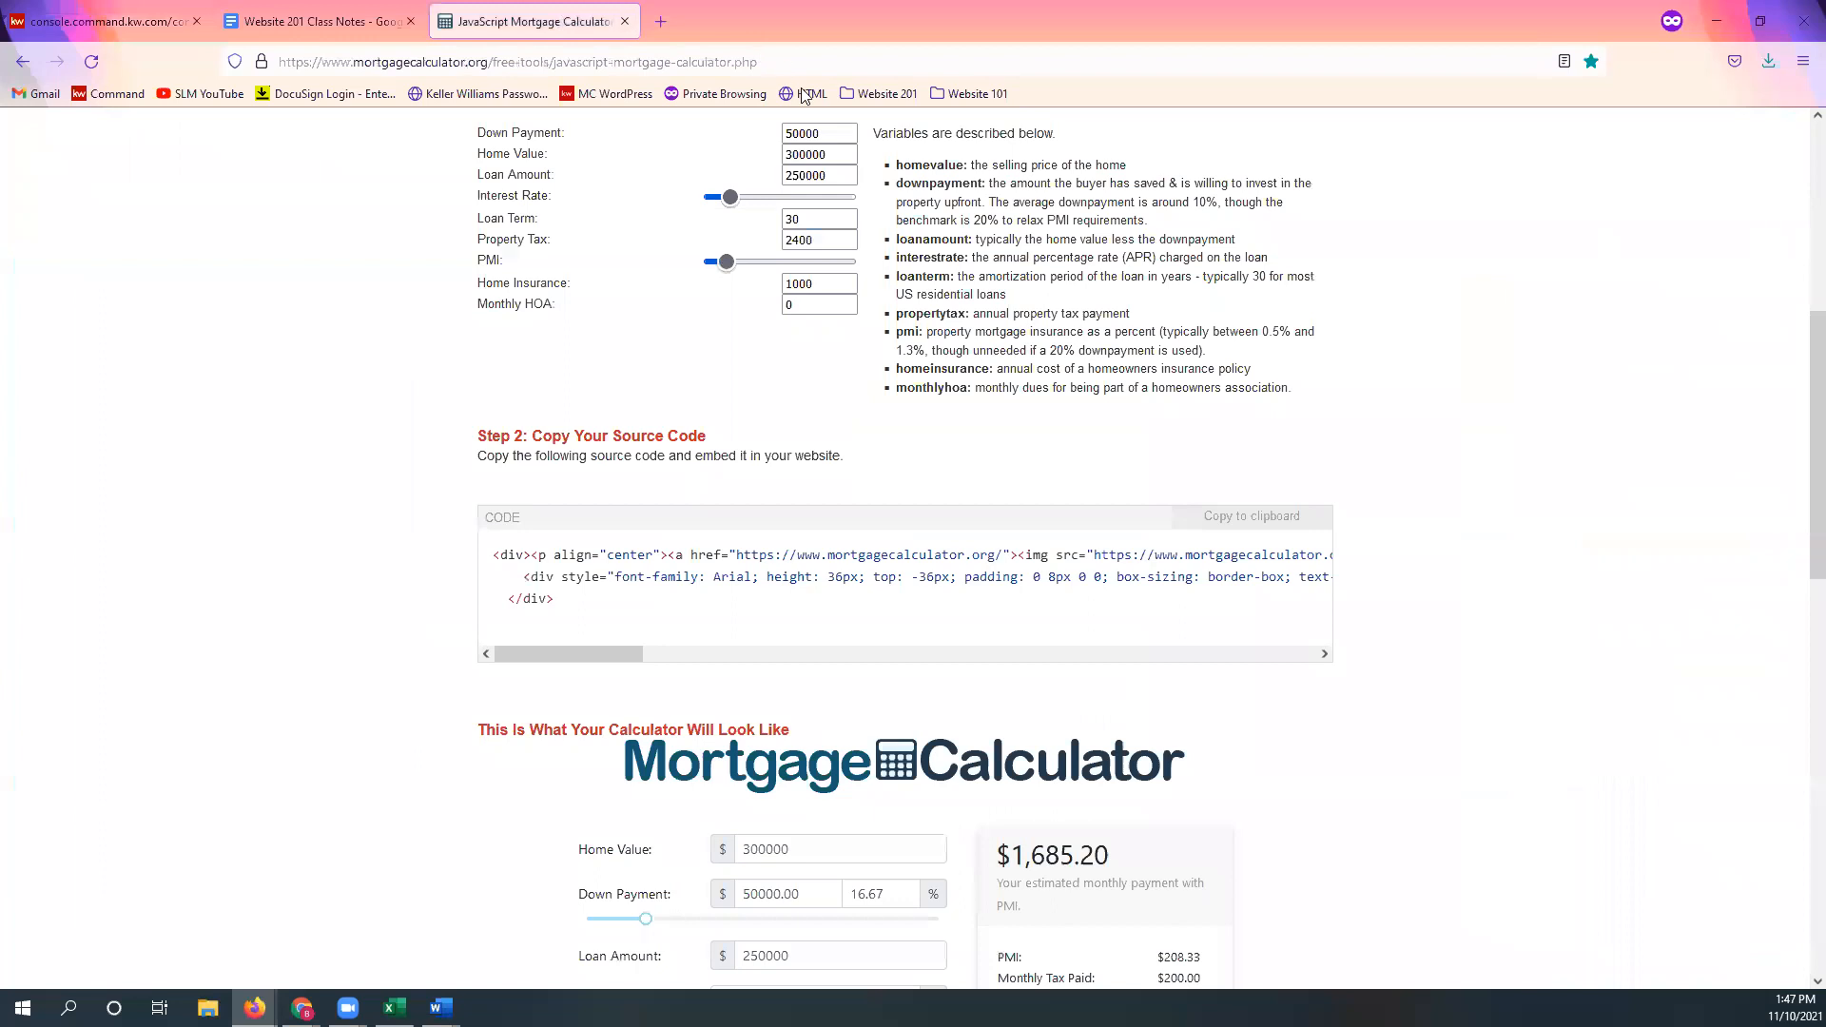
click(881, 96)
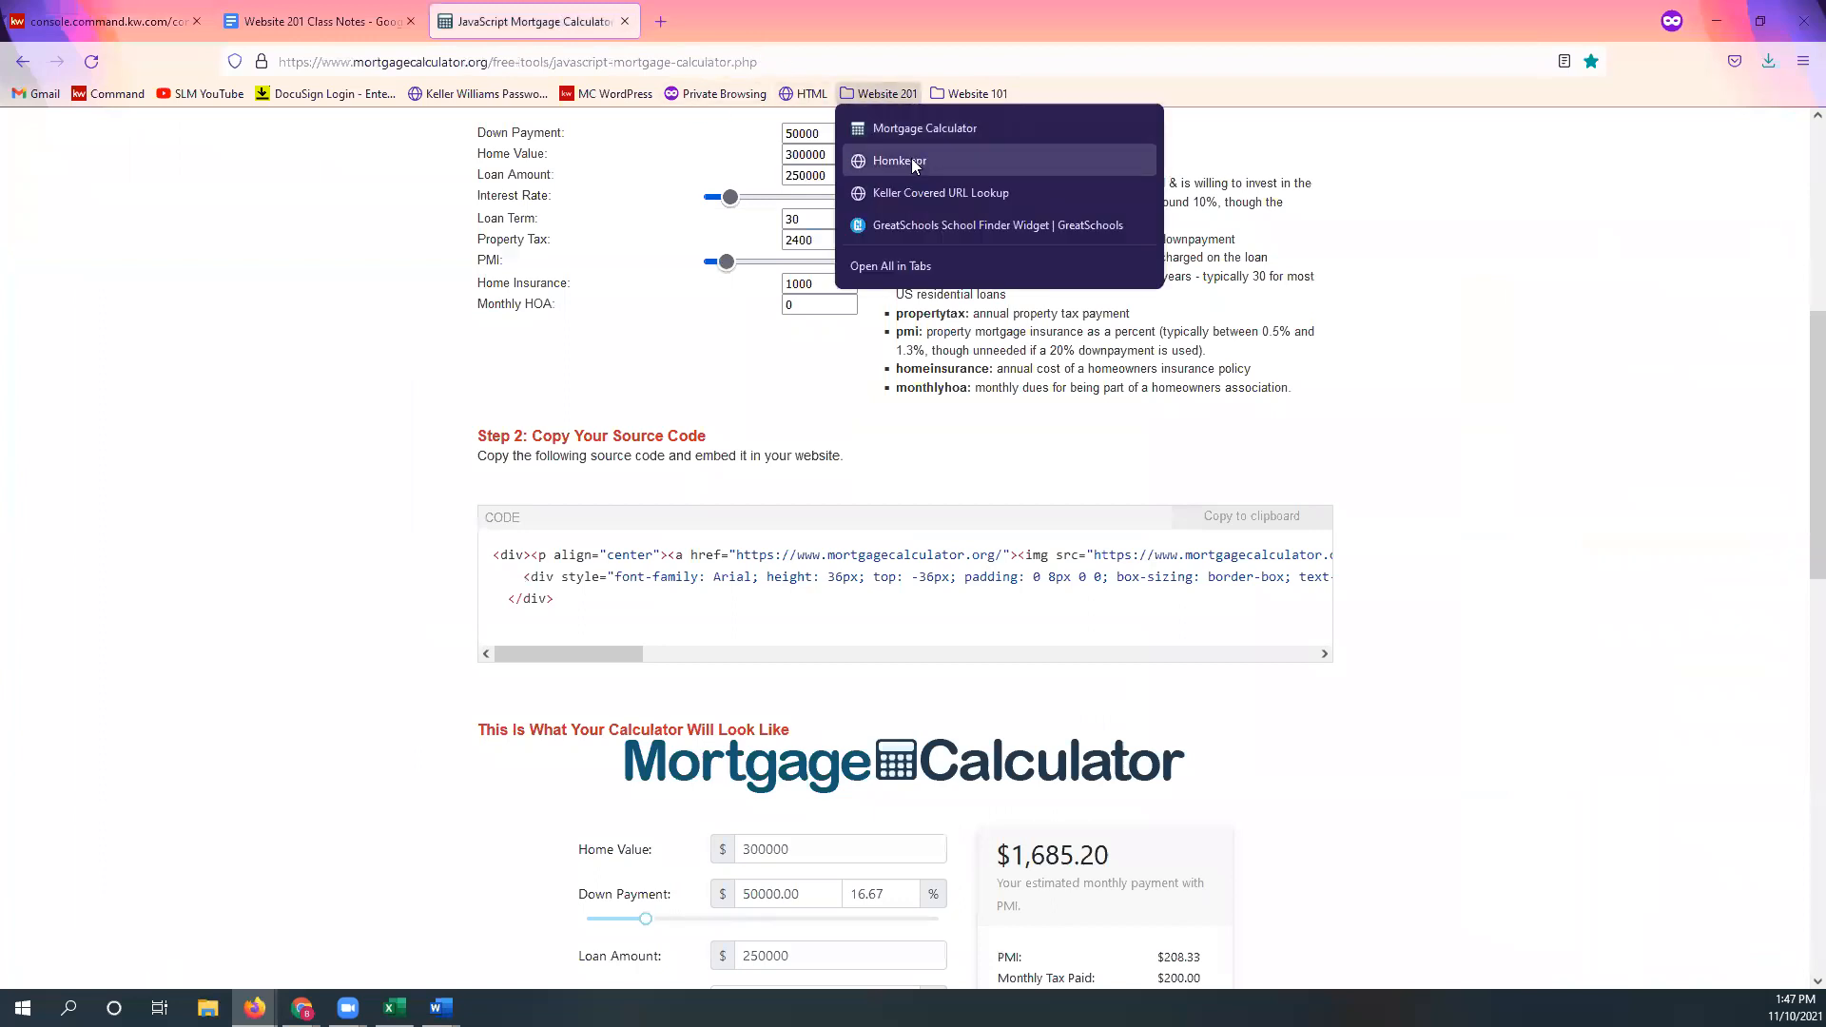
click(915, 218)
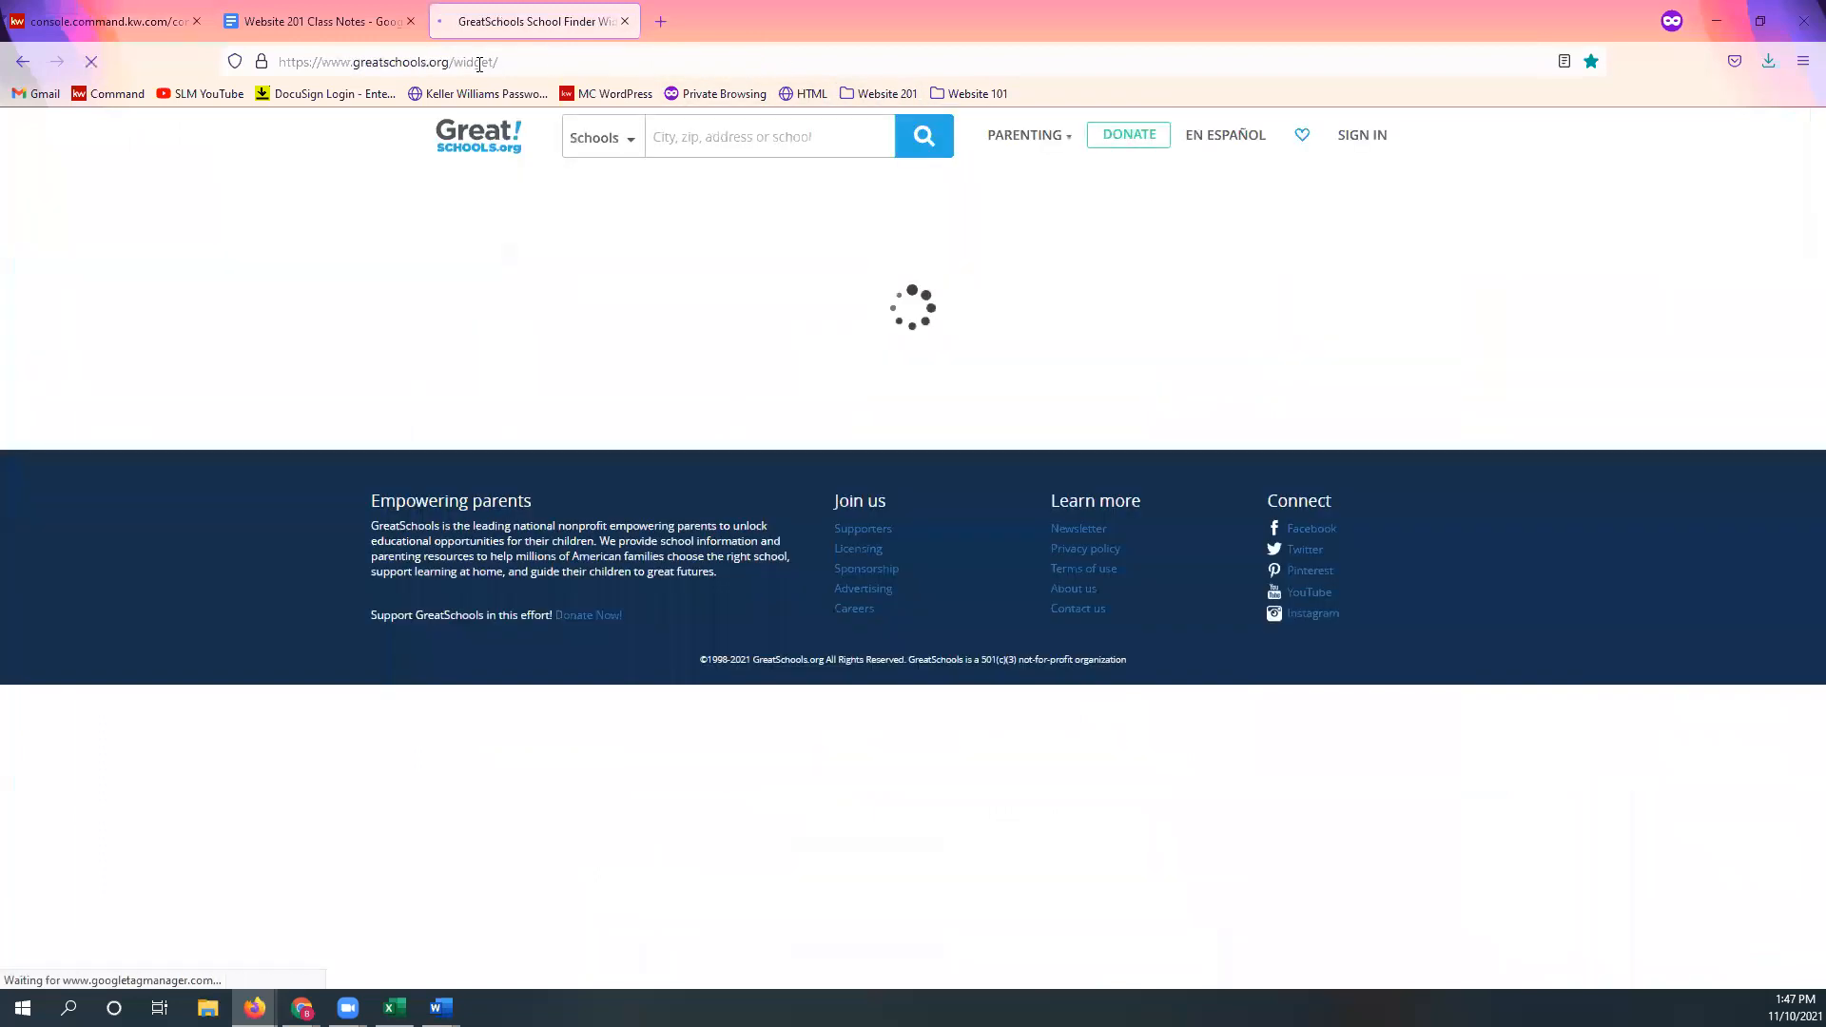
Step: Copy the School Finder Widget page's web address
click(478, 63)
right_click(479, 62)
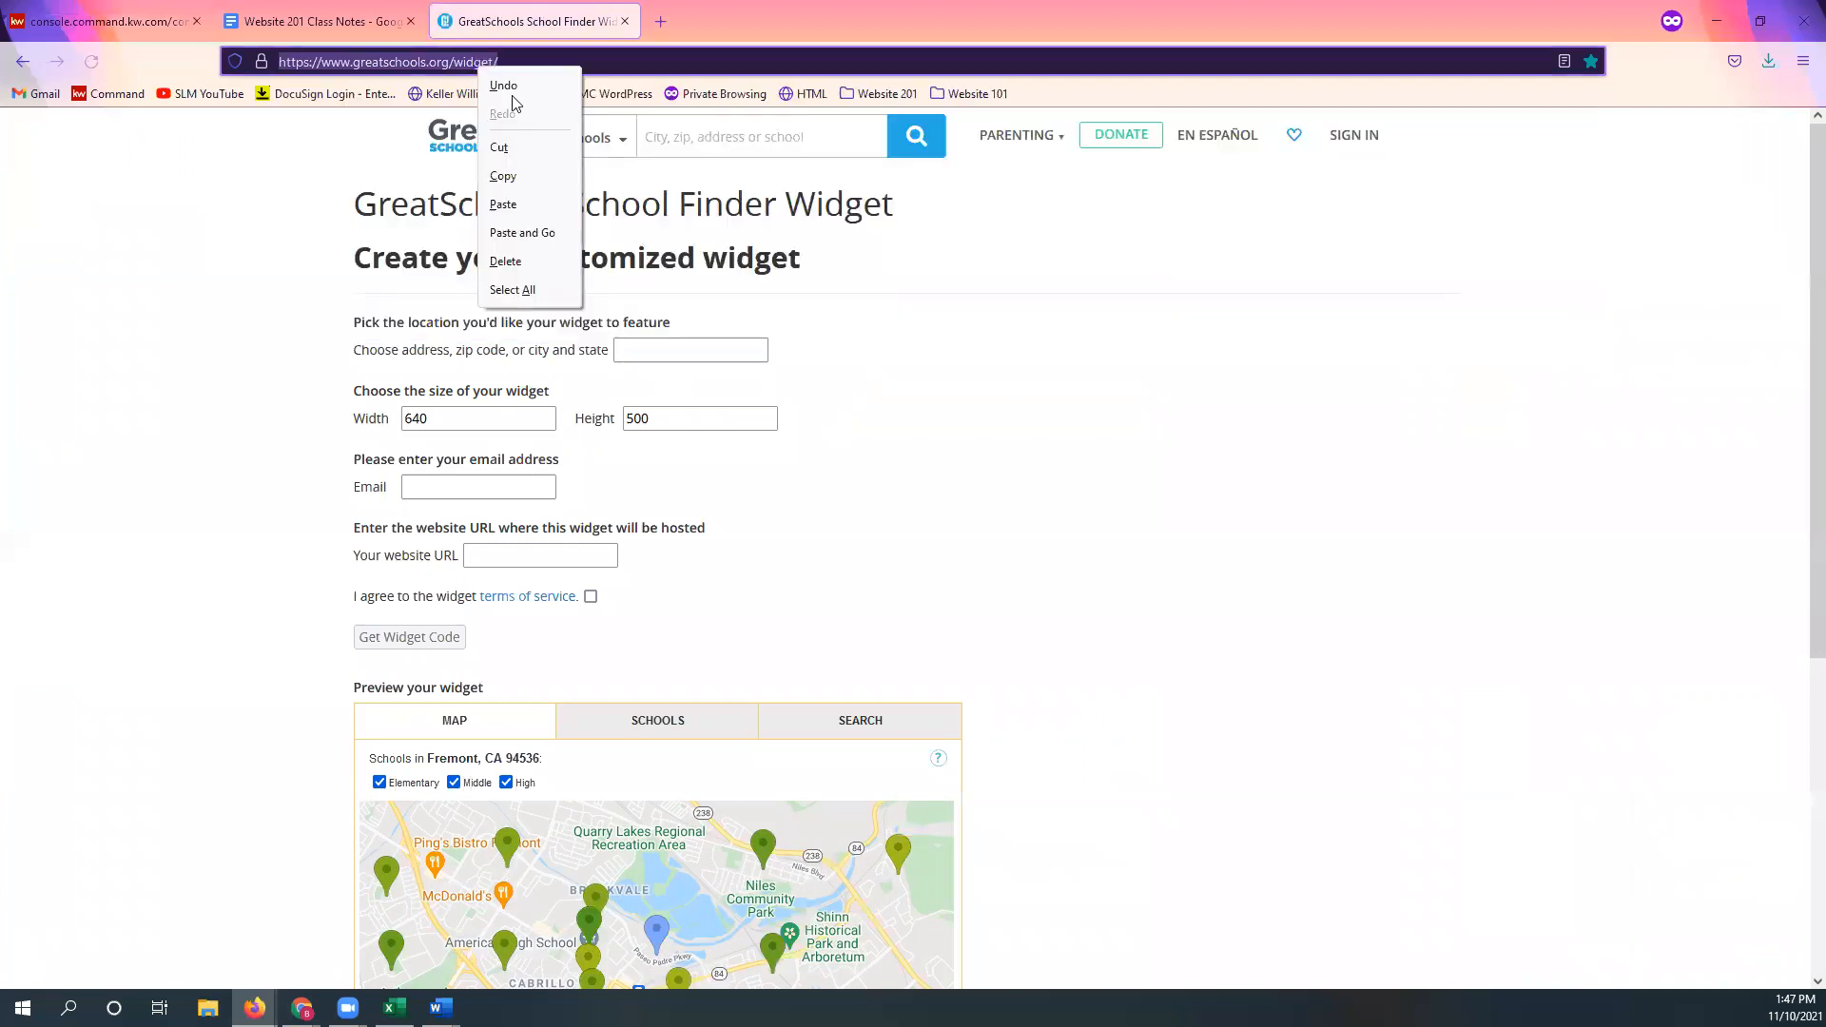
click(523, 175)
key(alt+Tab)
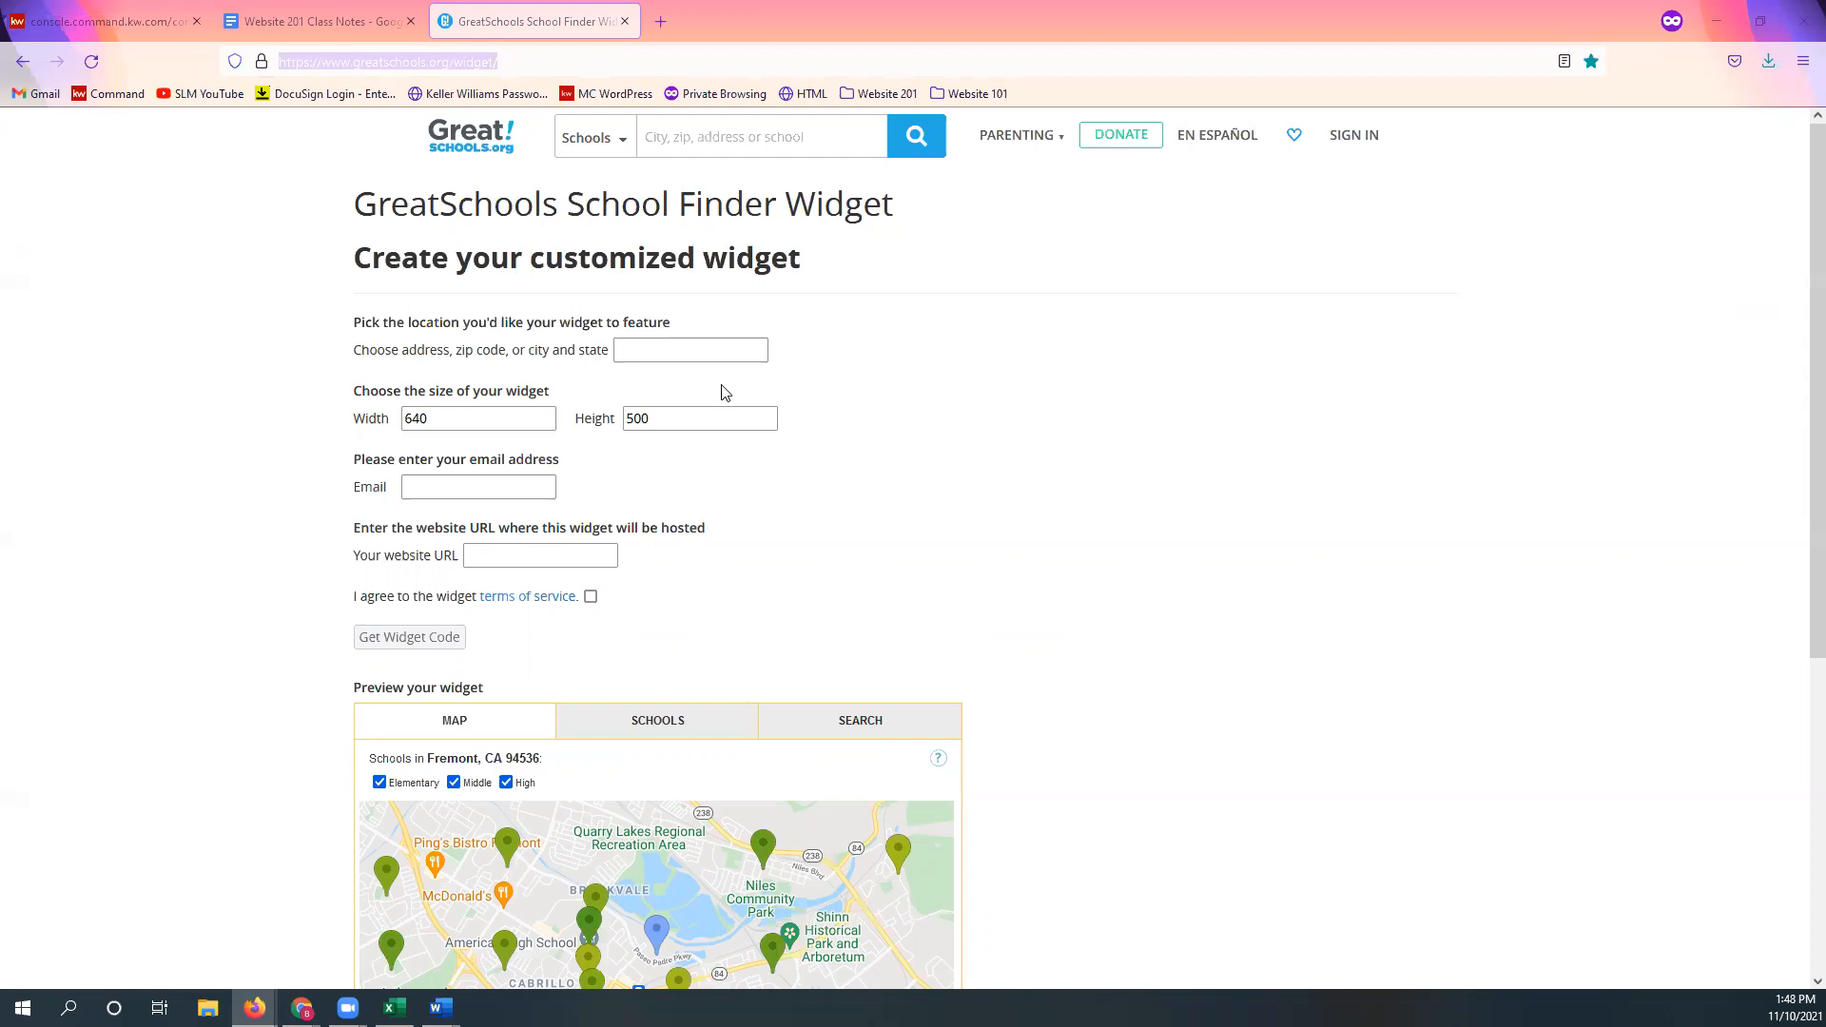
click(698, 357)
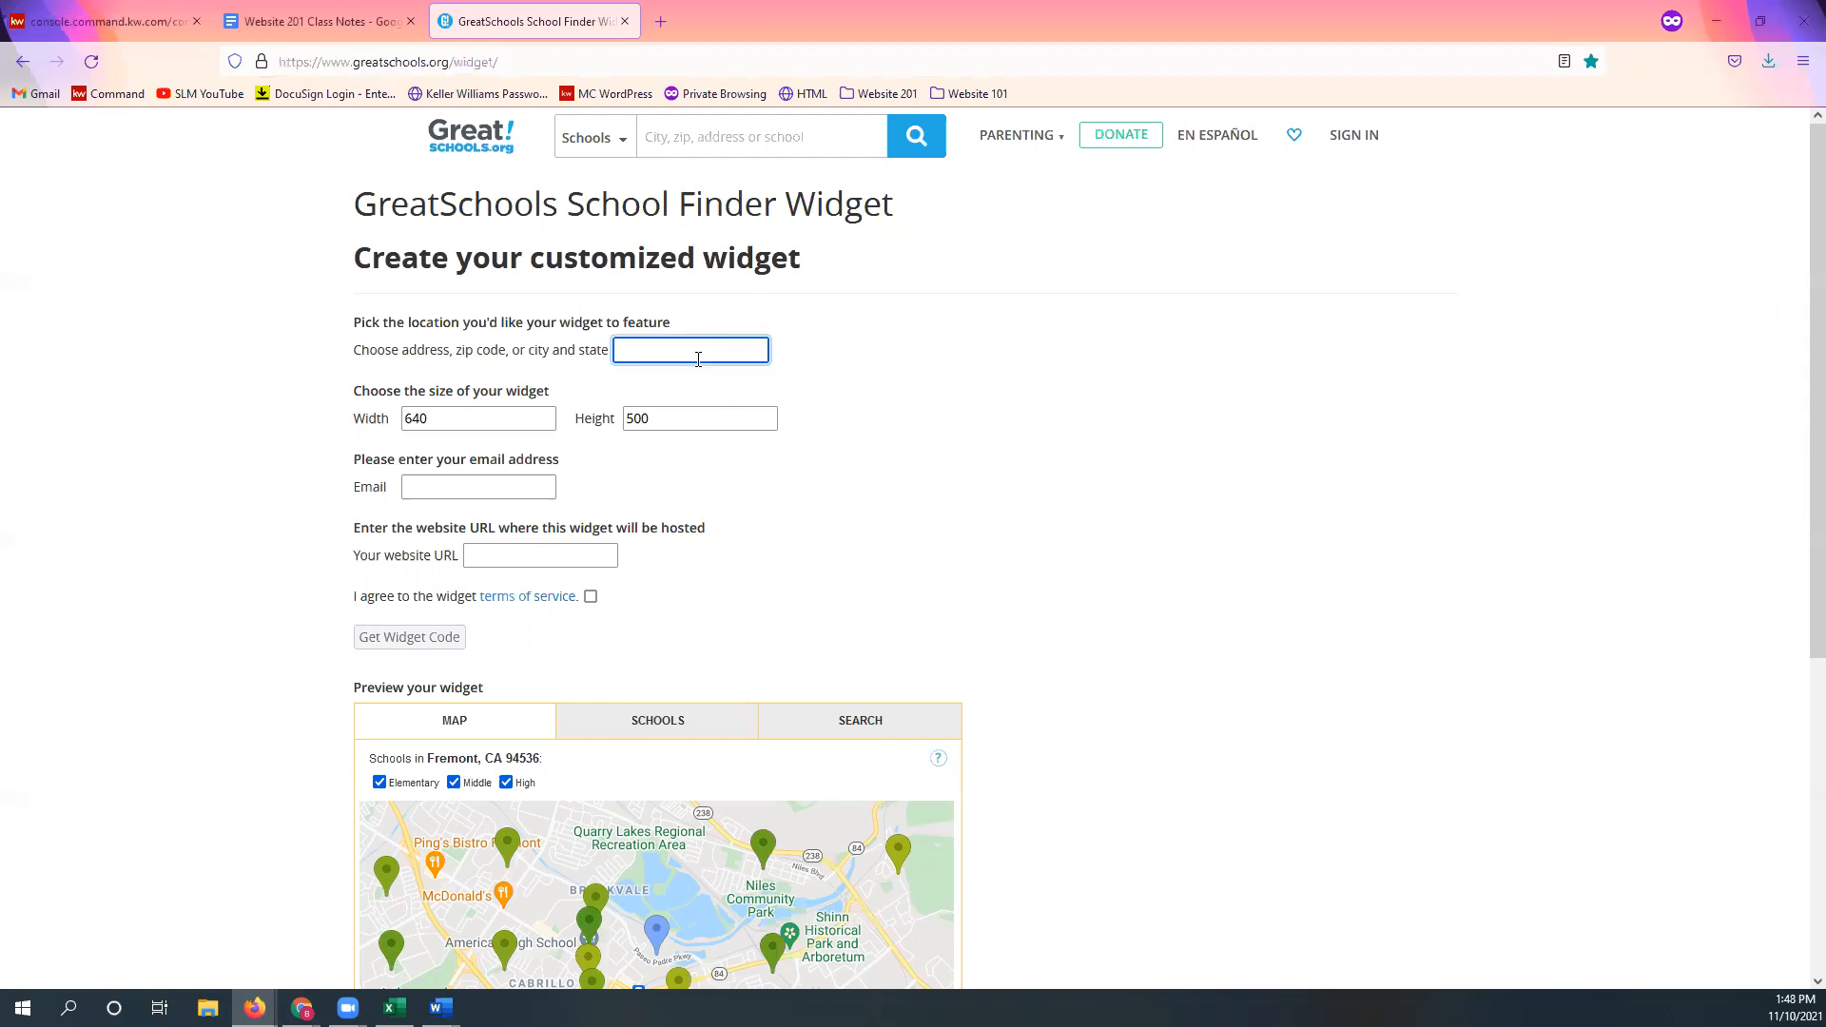
Step: Enter Sarasota, FL as the widget location and check the 640 by 500 map preview
text(Sarasota, FL)
click(966, 504)
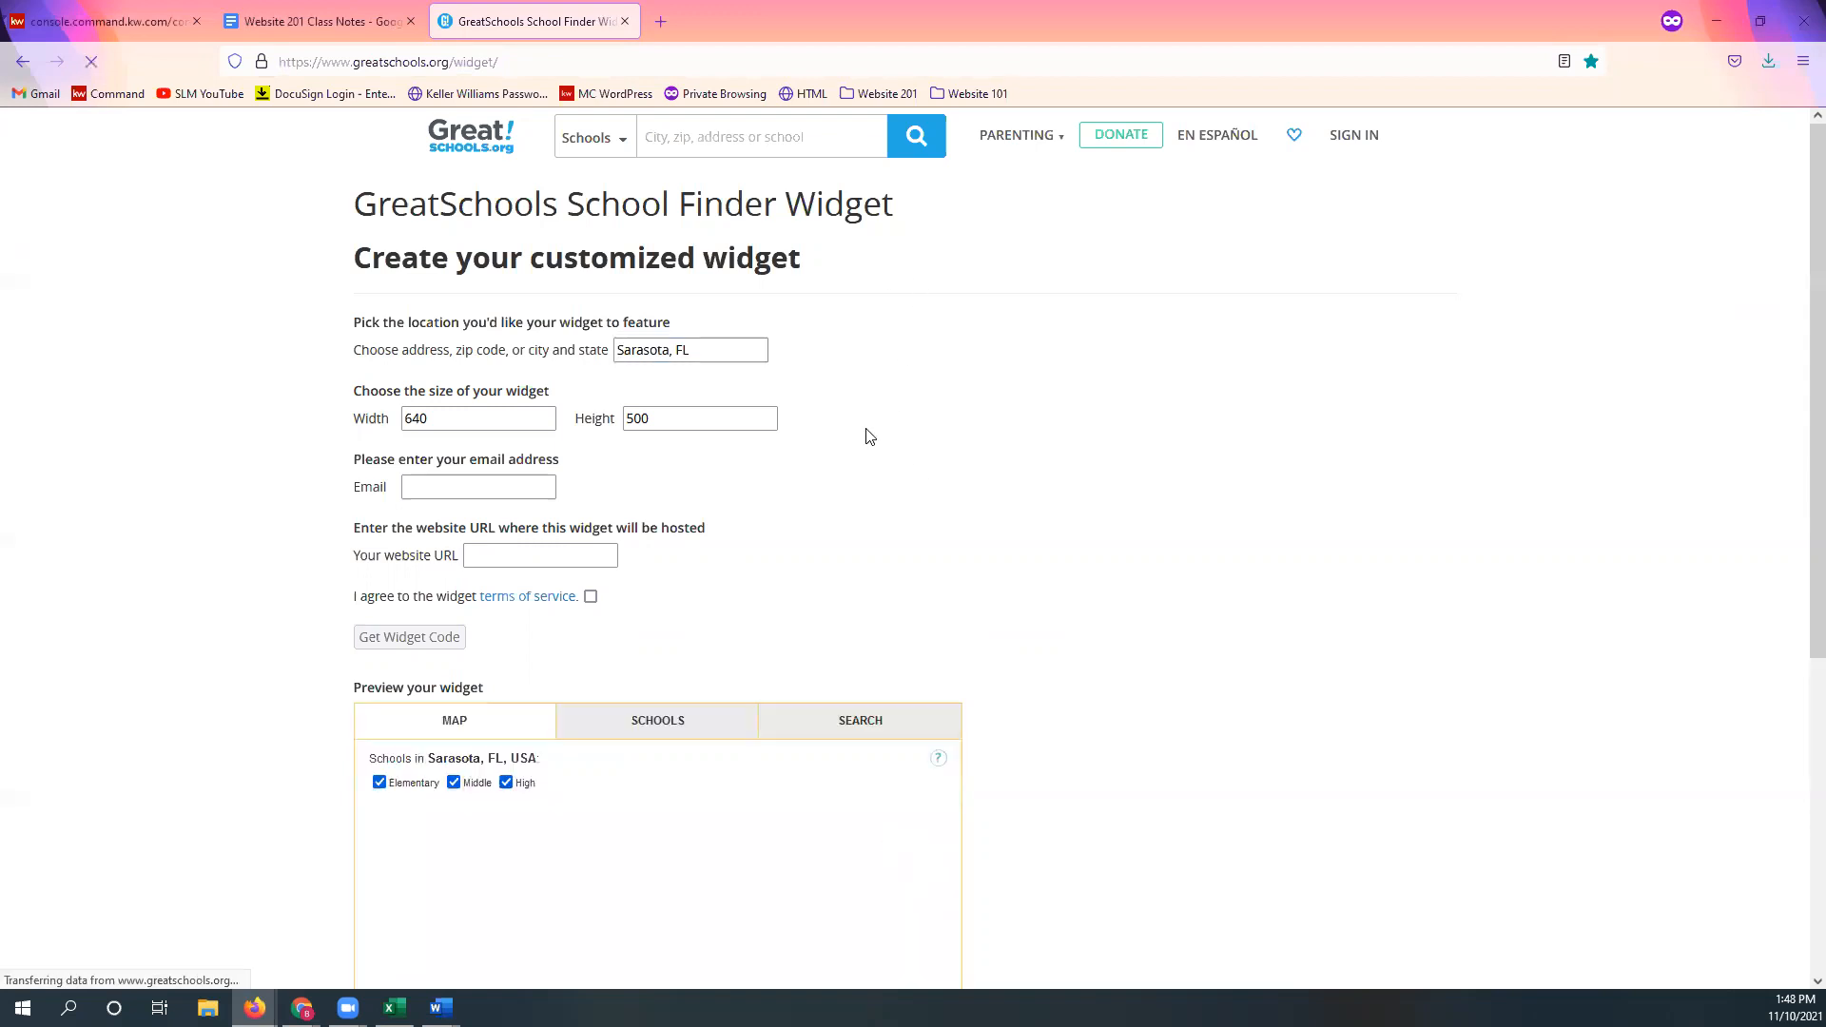
click(702, 350)
click(956, 481)
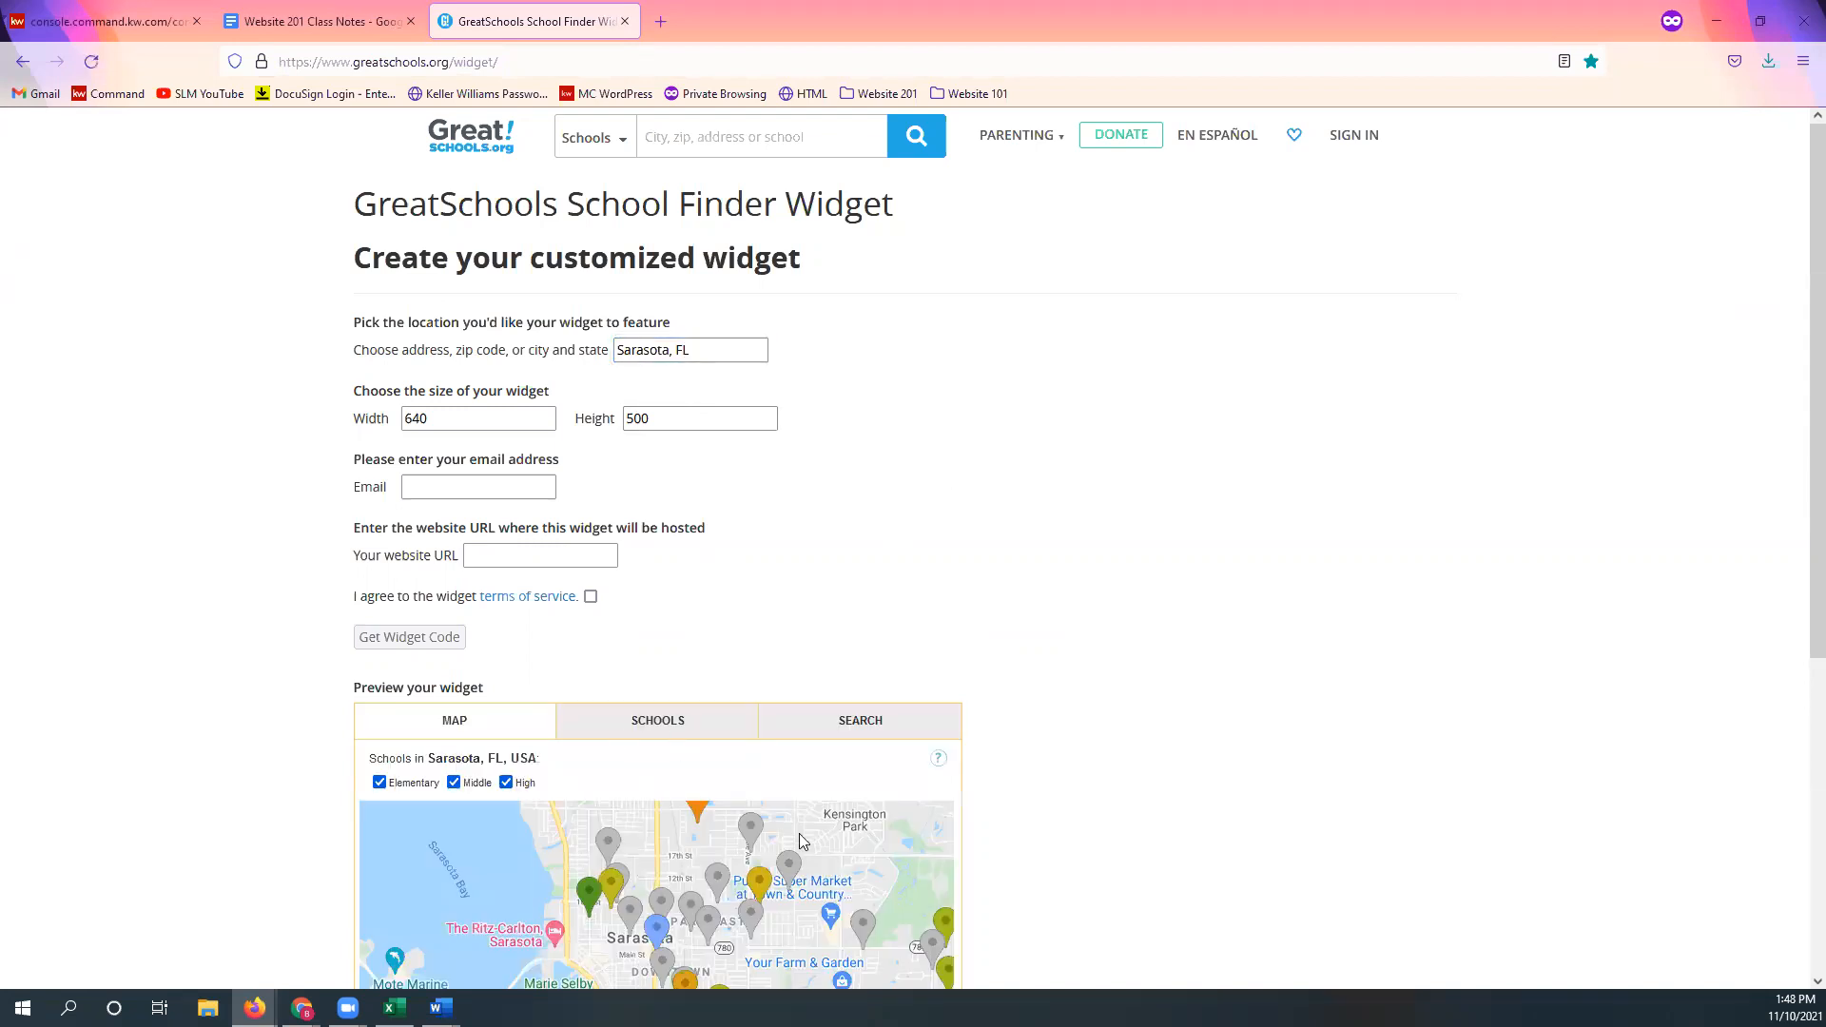
scroll(1031, 847, down, 3)
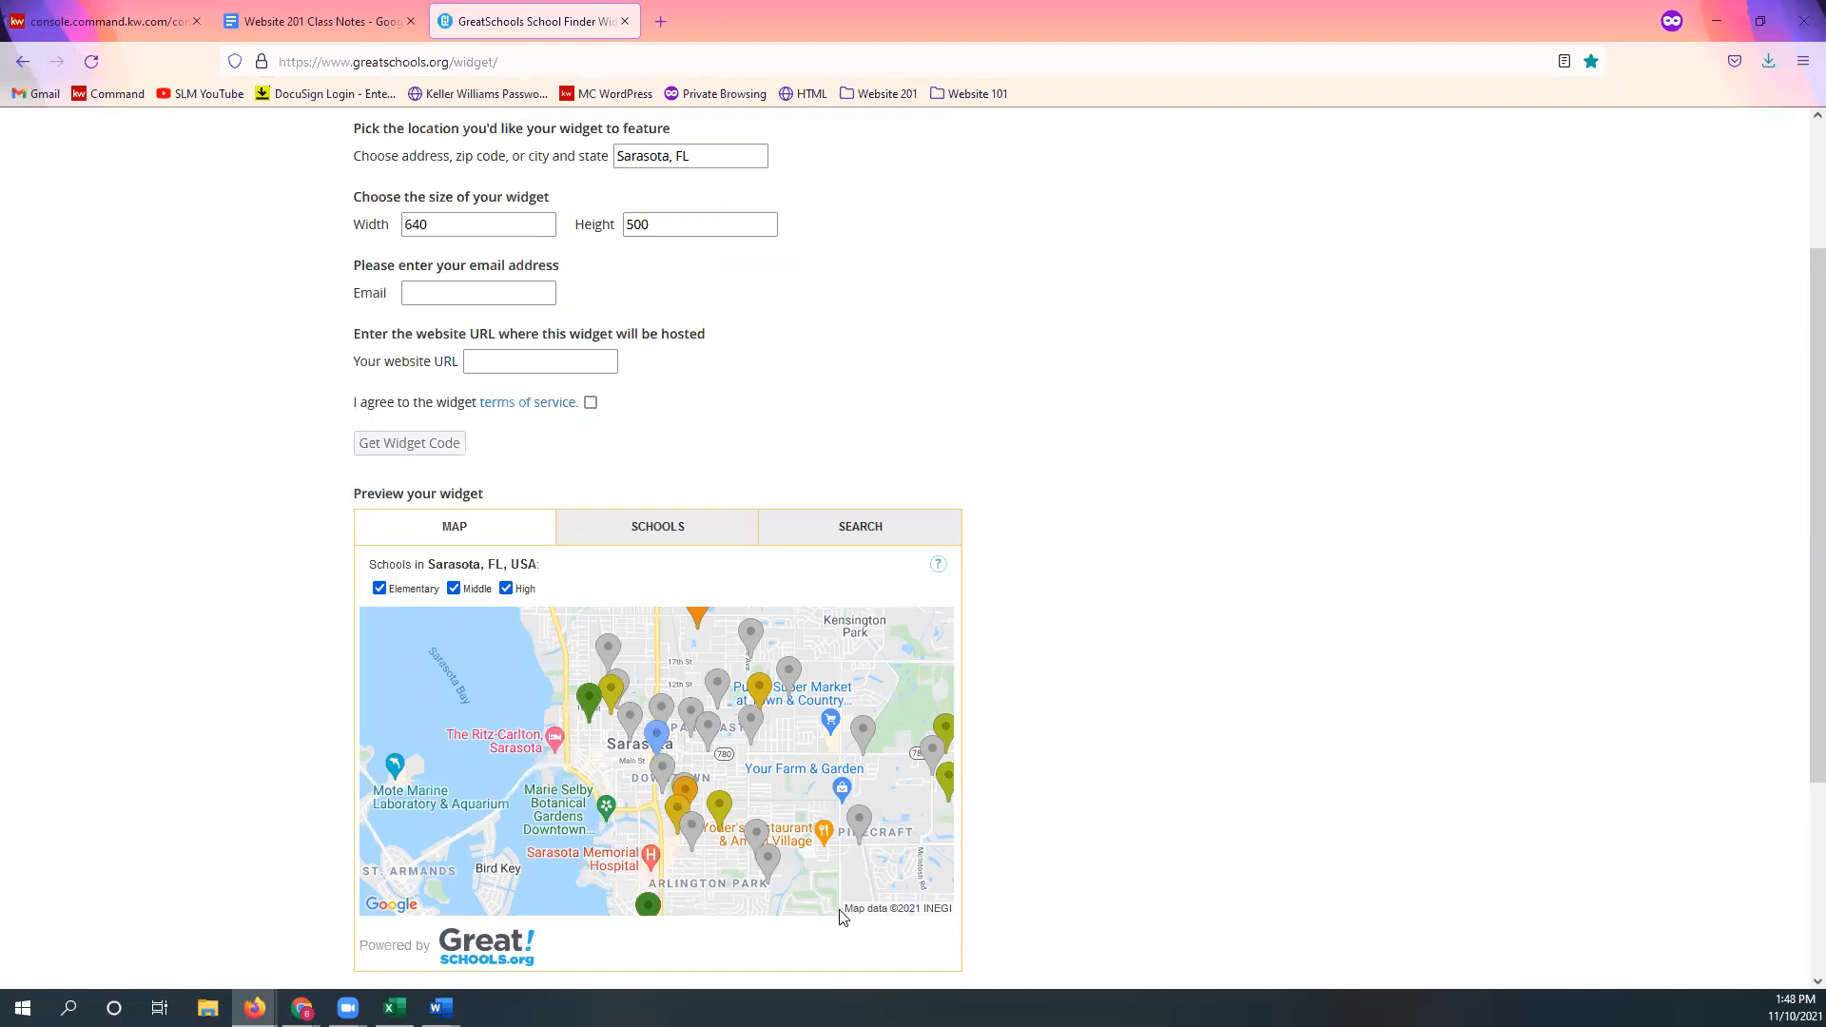
scroll(1146, 715, up, 3)
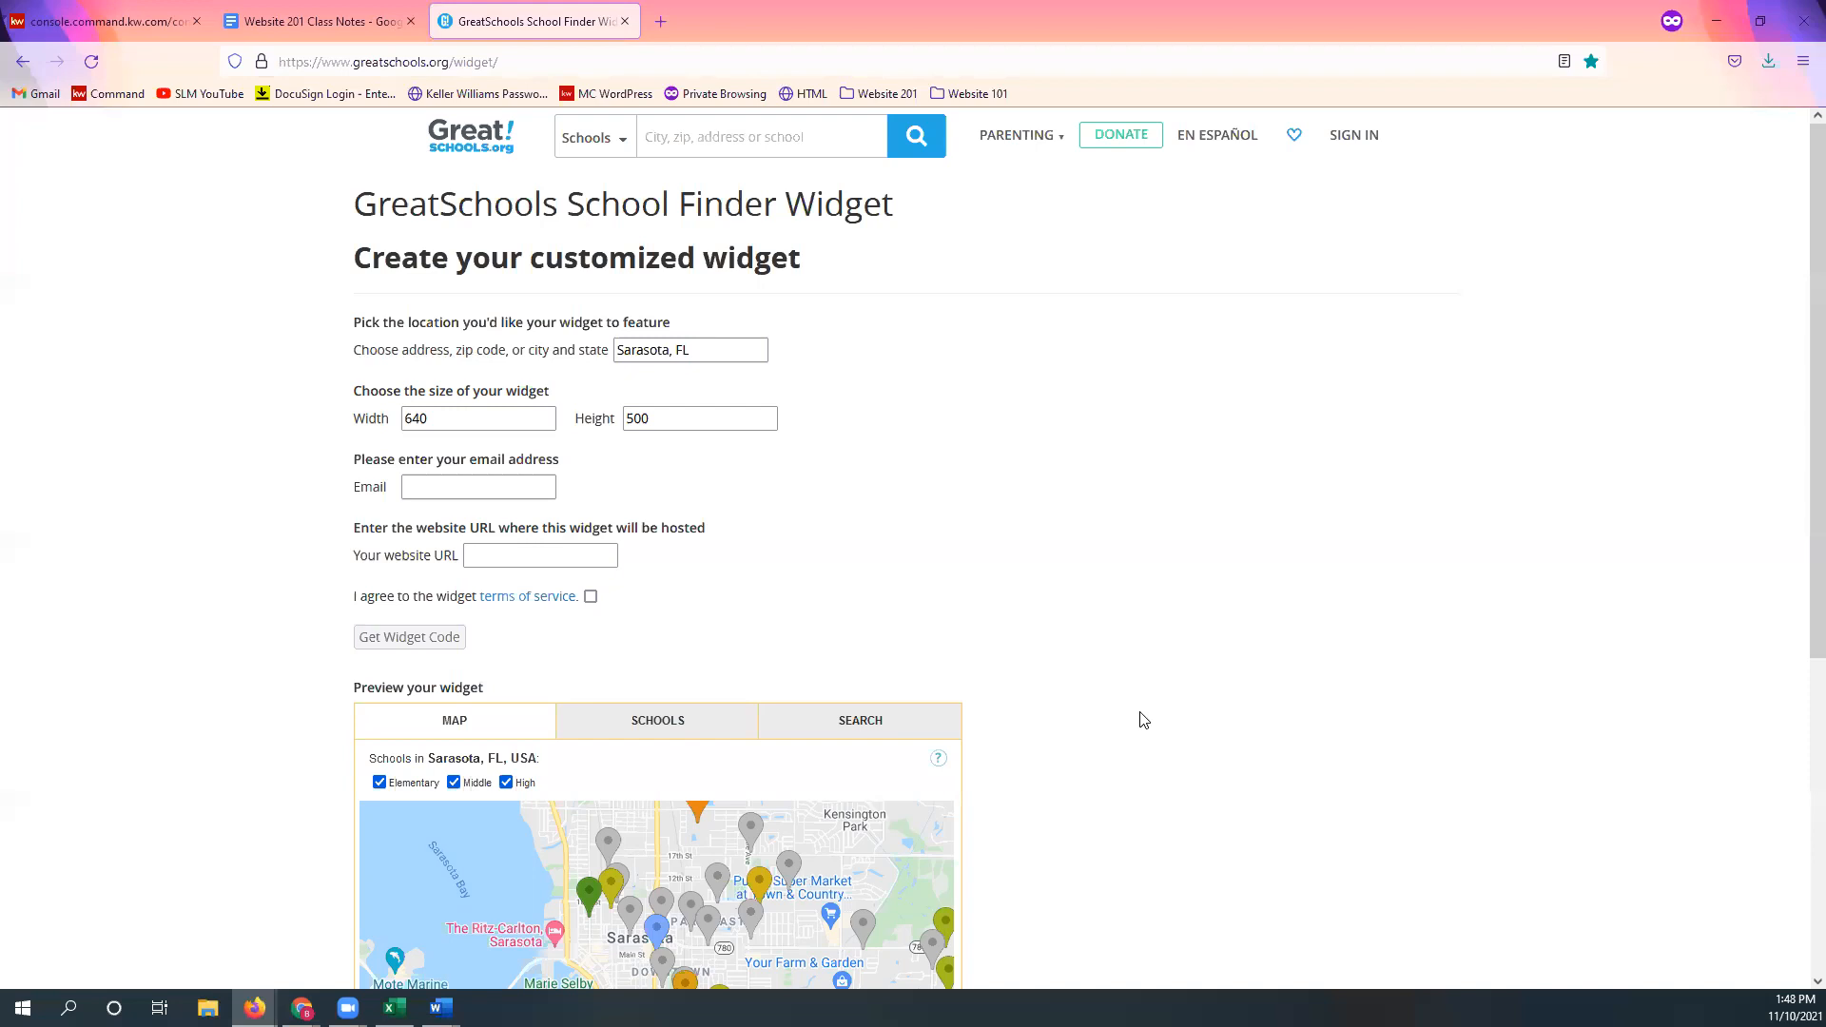
scroll(901, 567, down, 2)
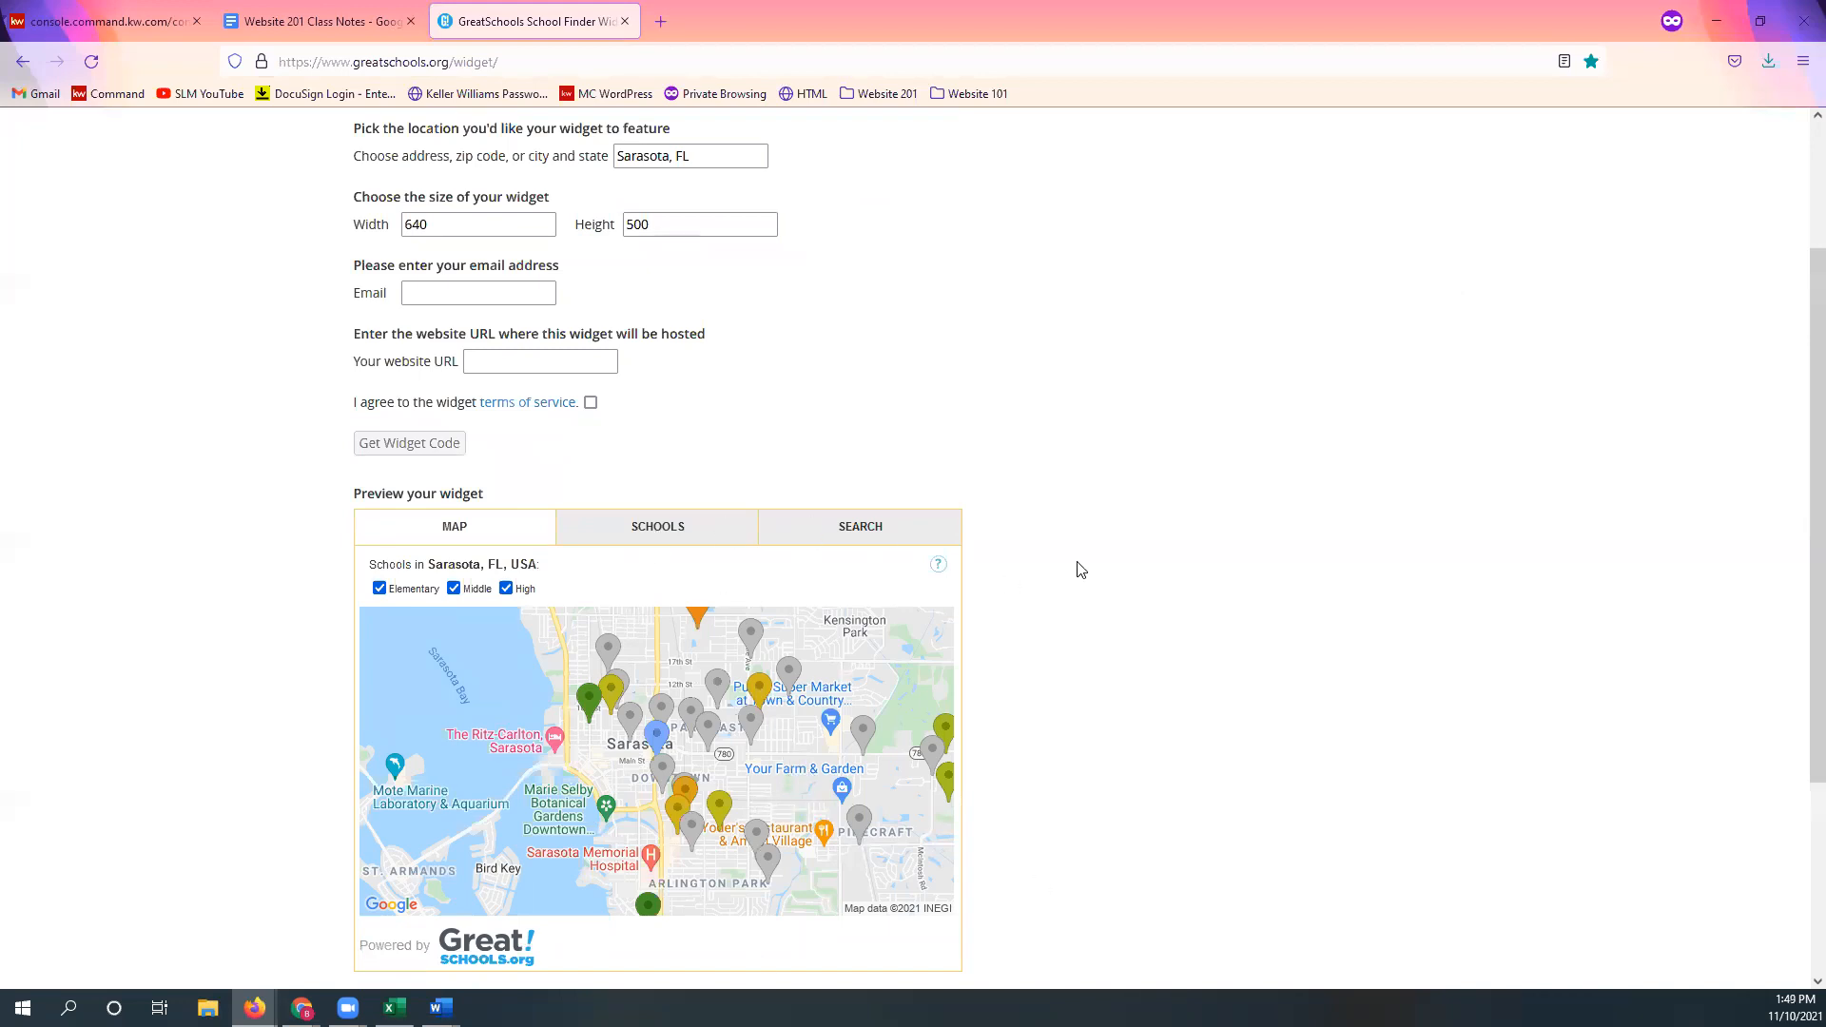
scroll(1101, 571, up, 3)
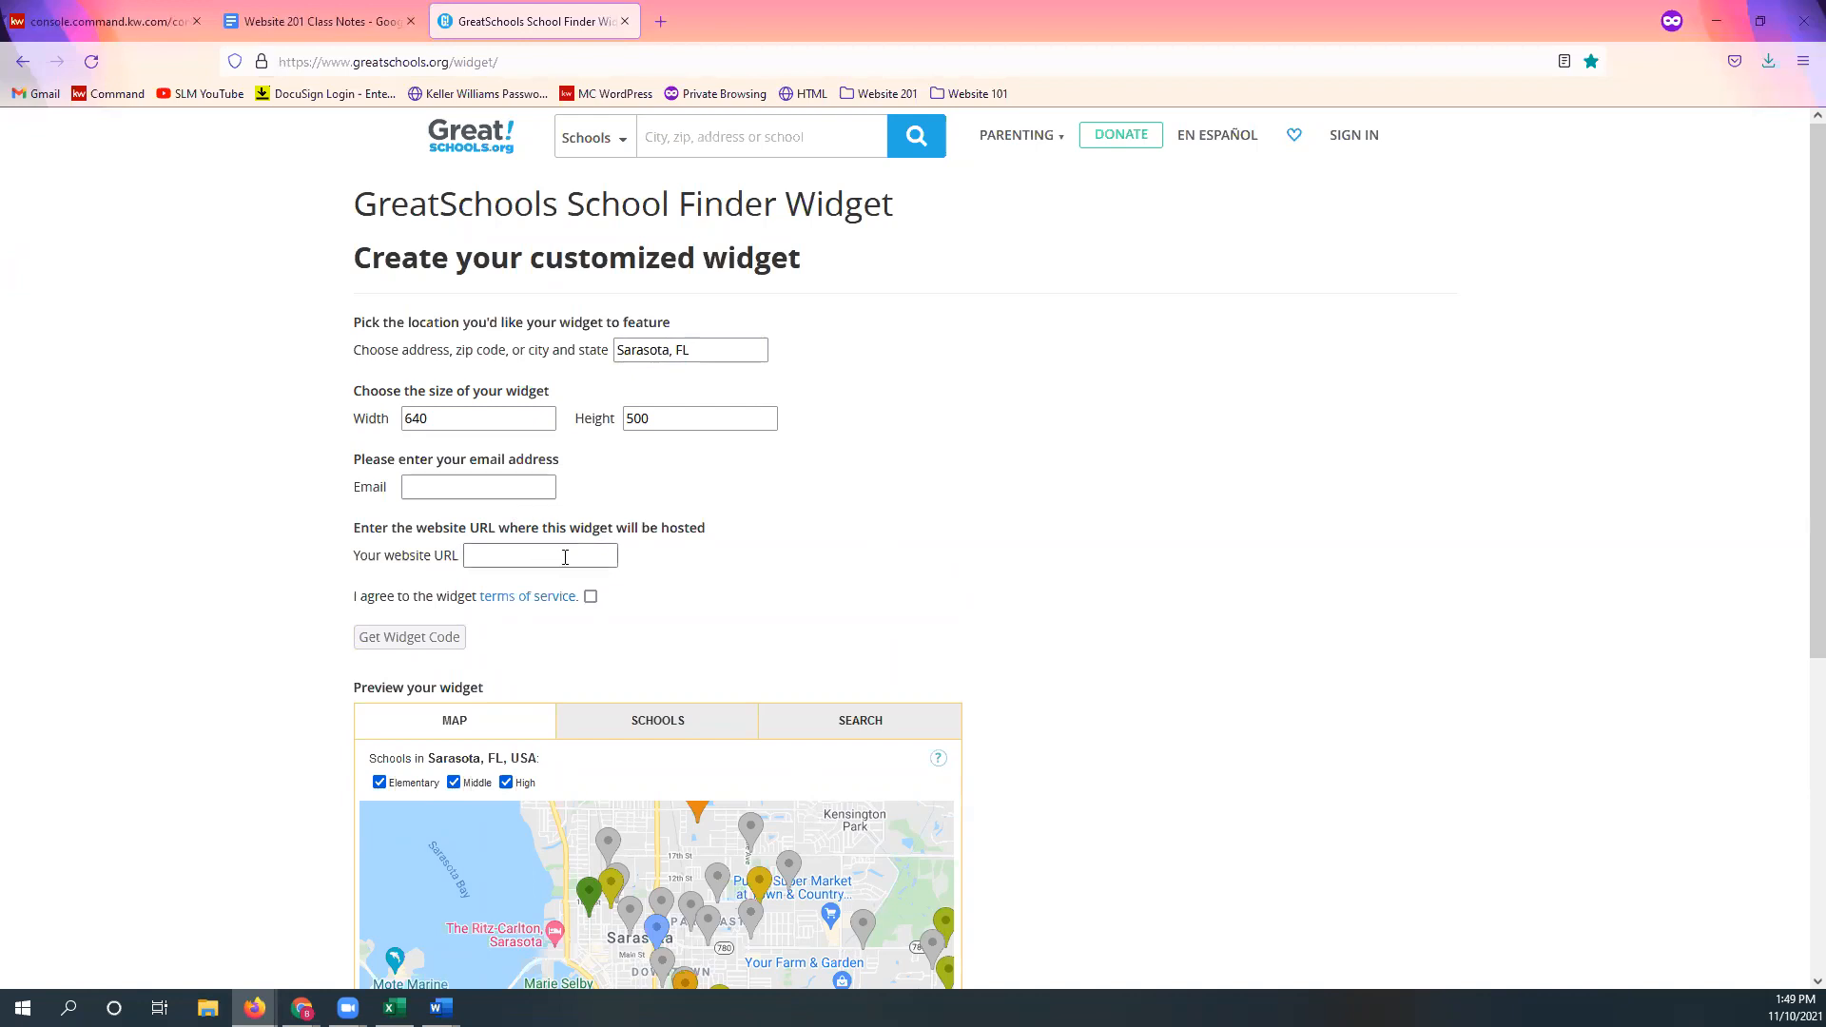
Step: Enter the contact e-mail and the agent's kw.com website address, then accept the widget terms of service
click(475, 489)
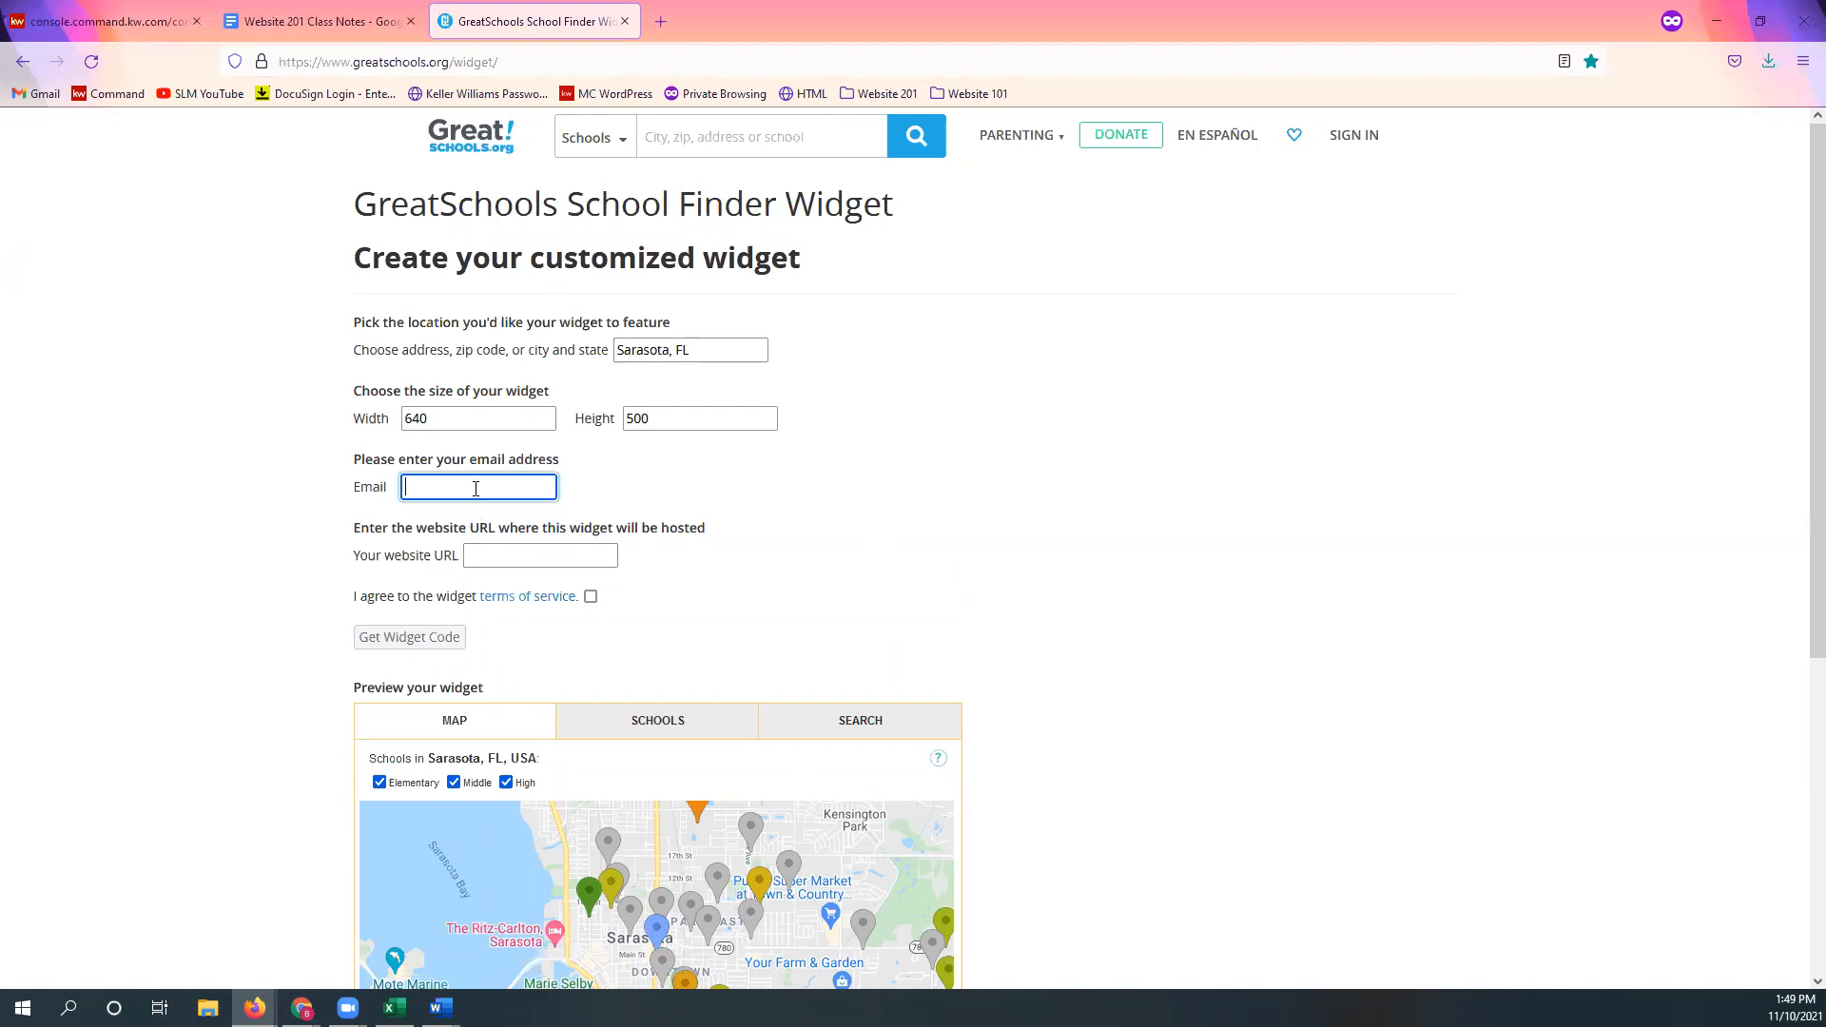
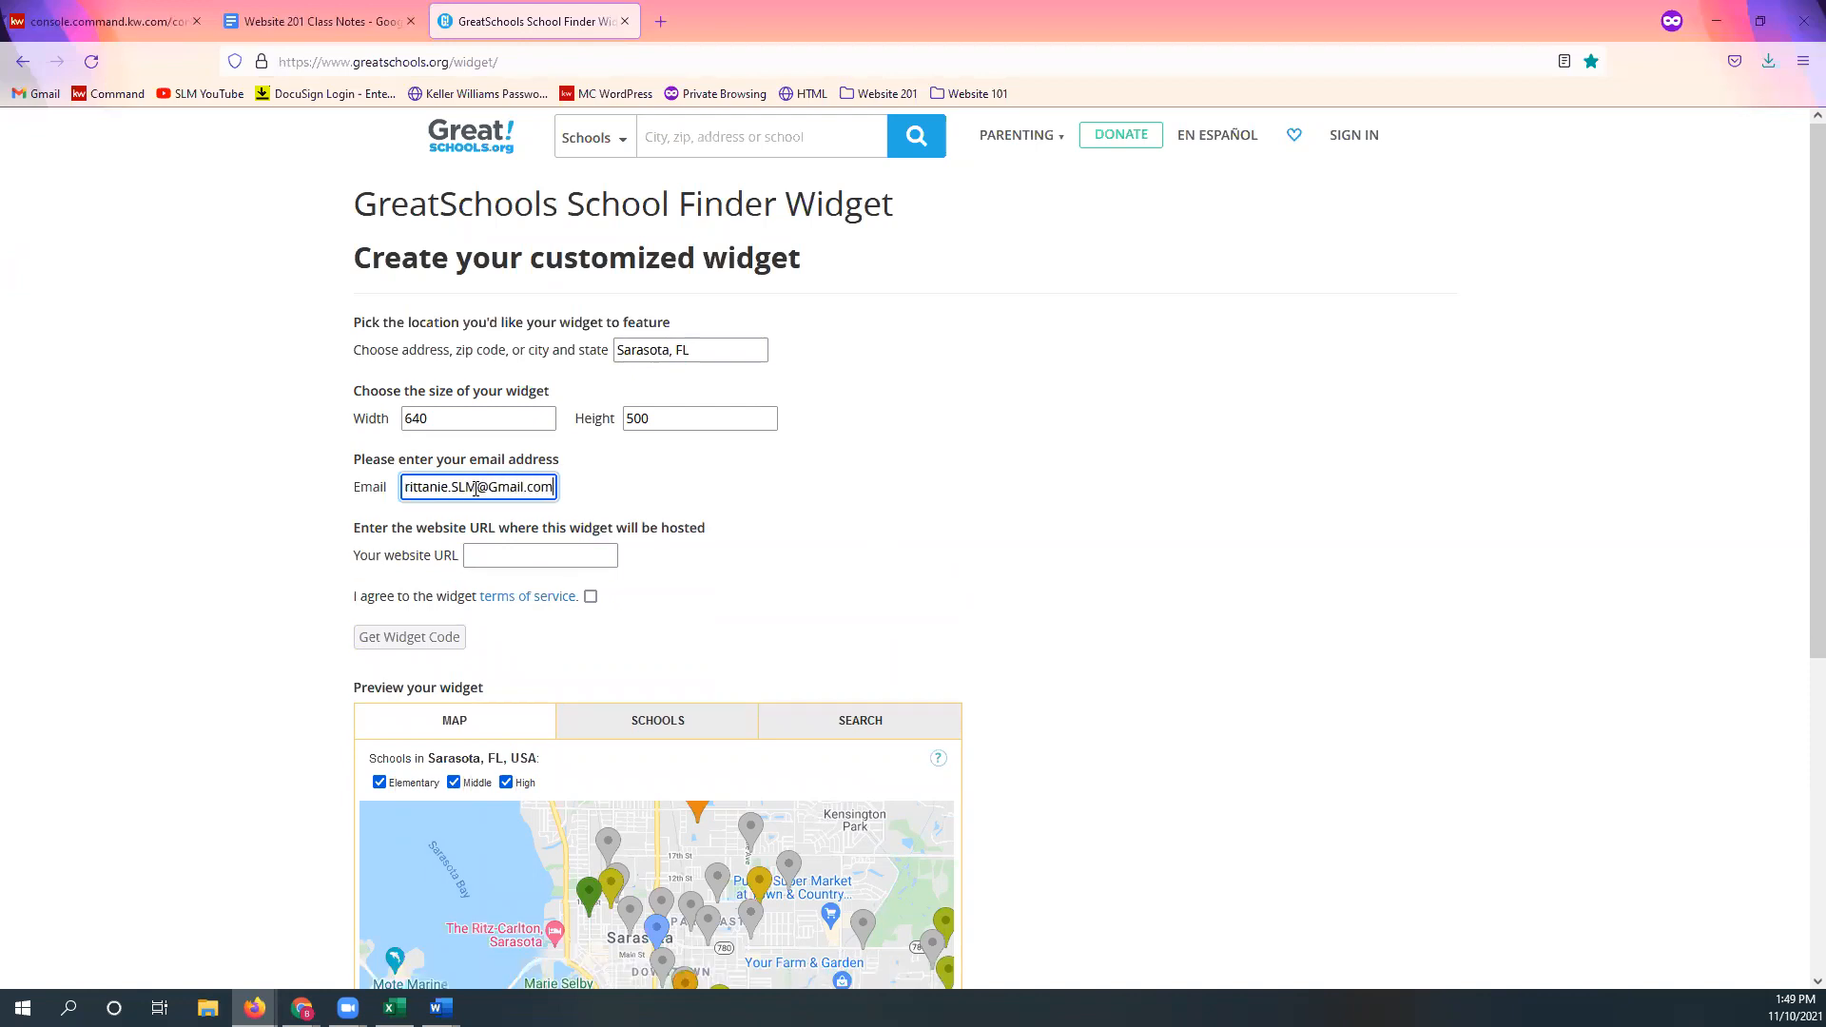
click(921, 553)
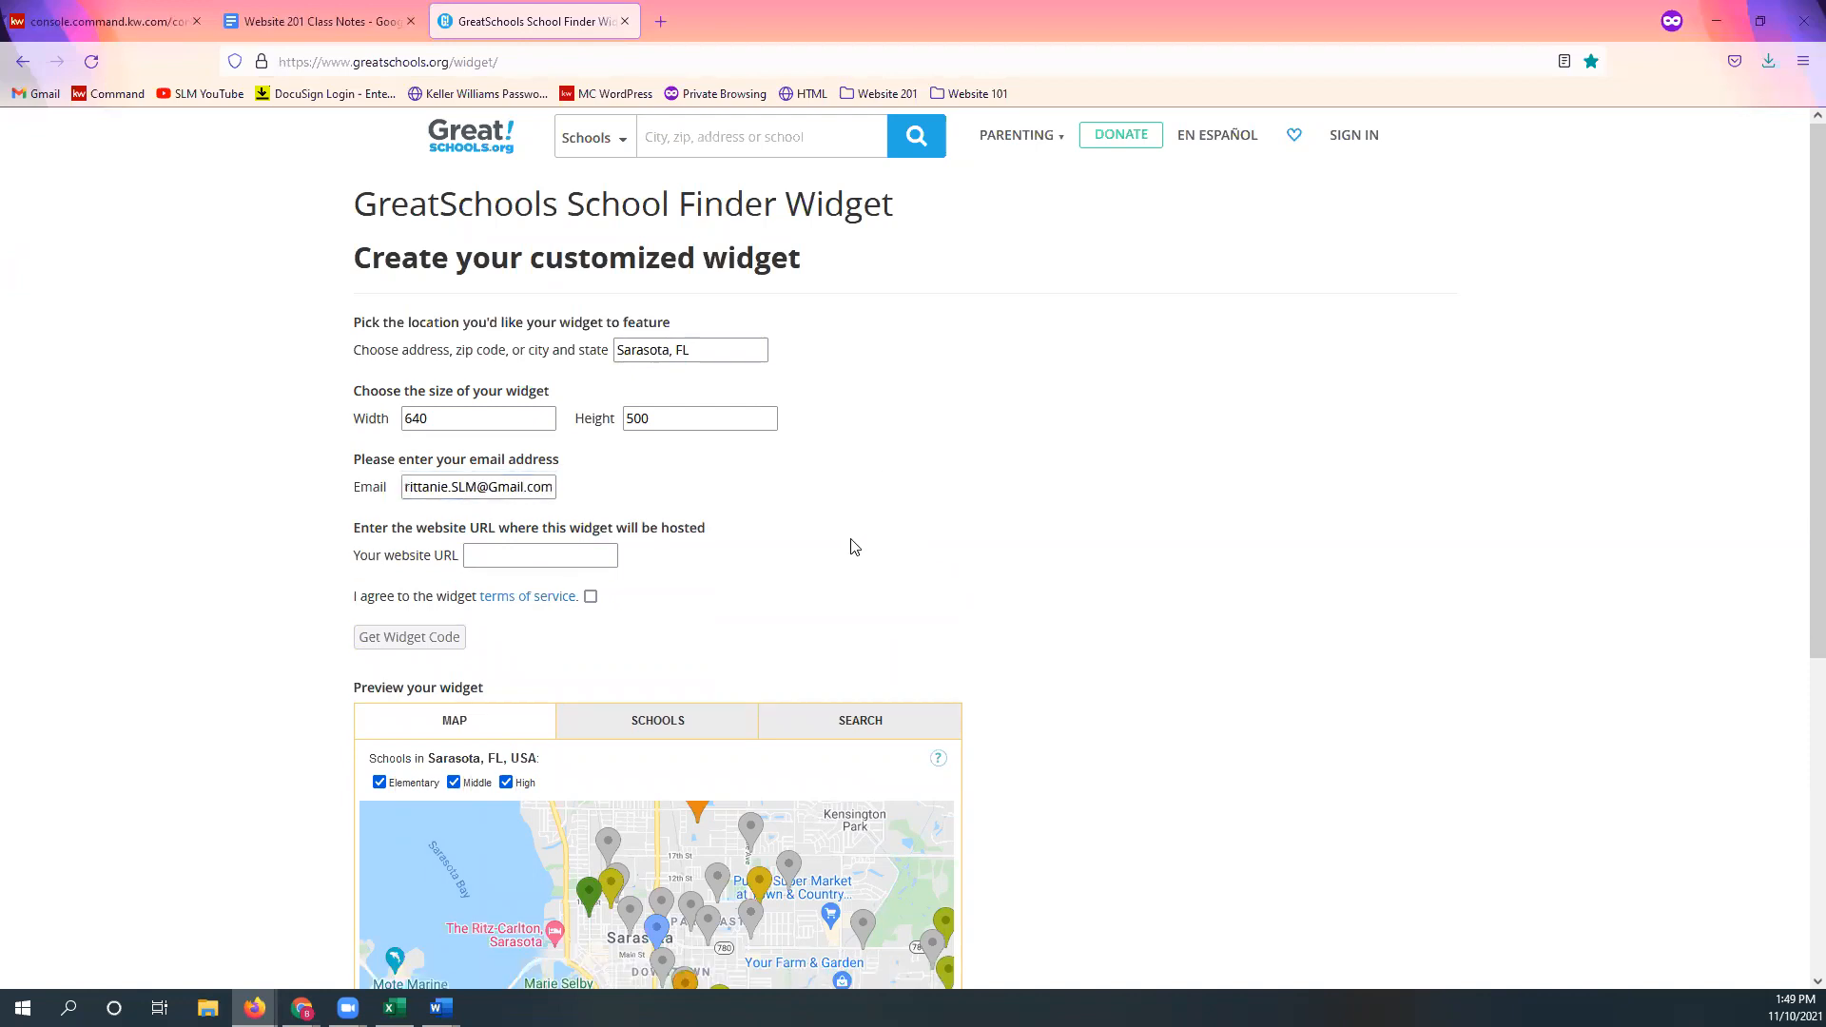
click(574, 549)
text(l)
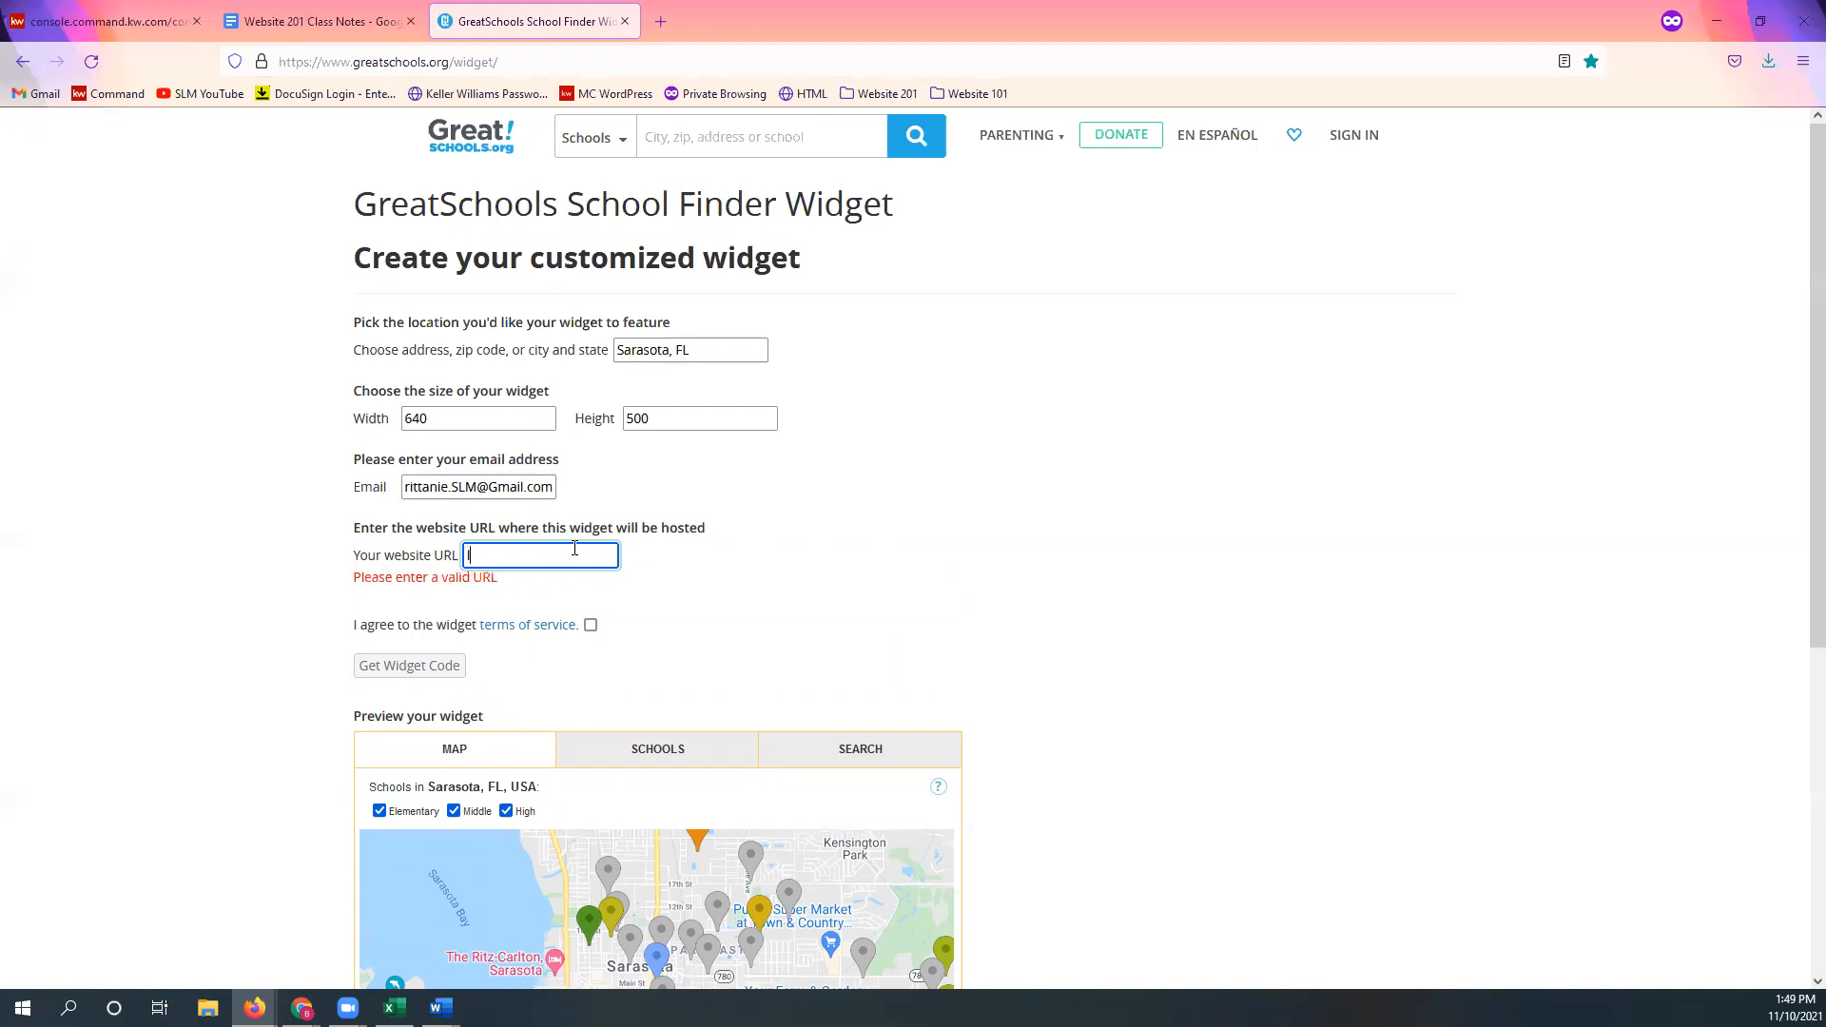
text(godfre)
text(yreales)
text(tategroup.kw.com)
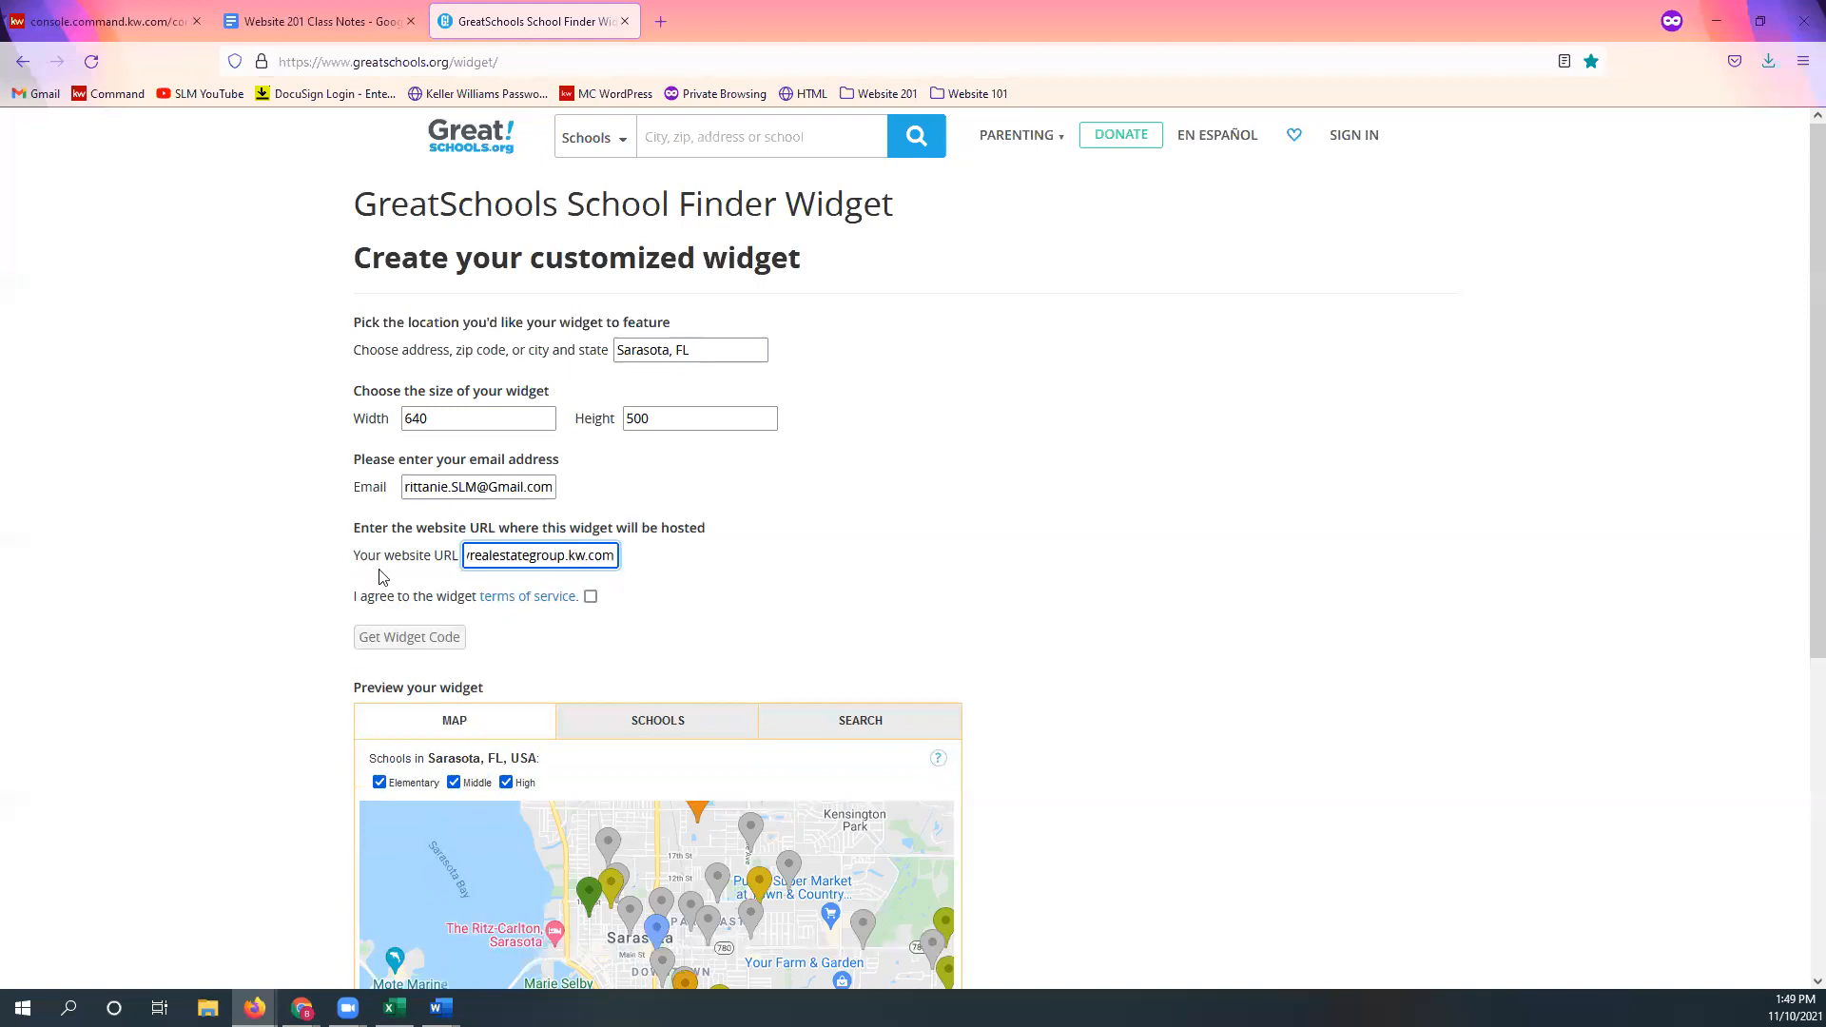
drag(598, 558, 355, 556)
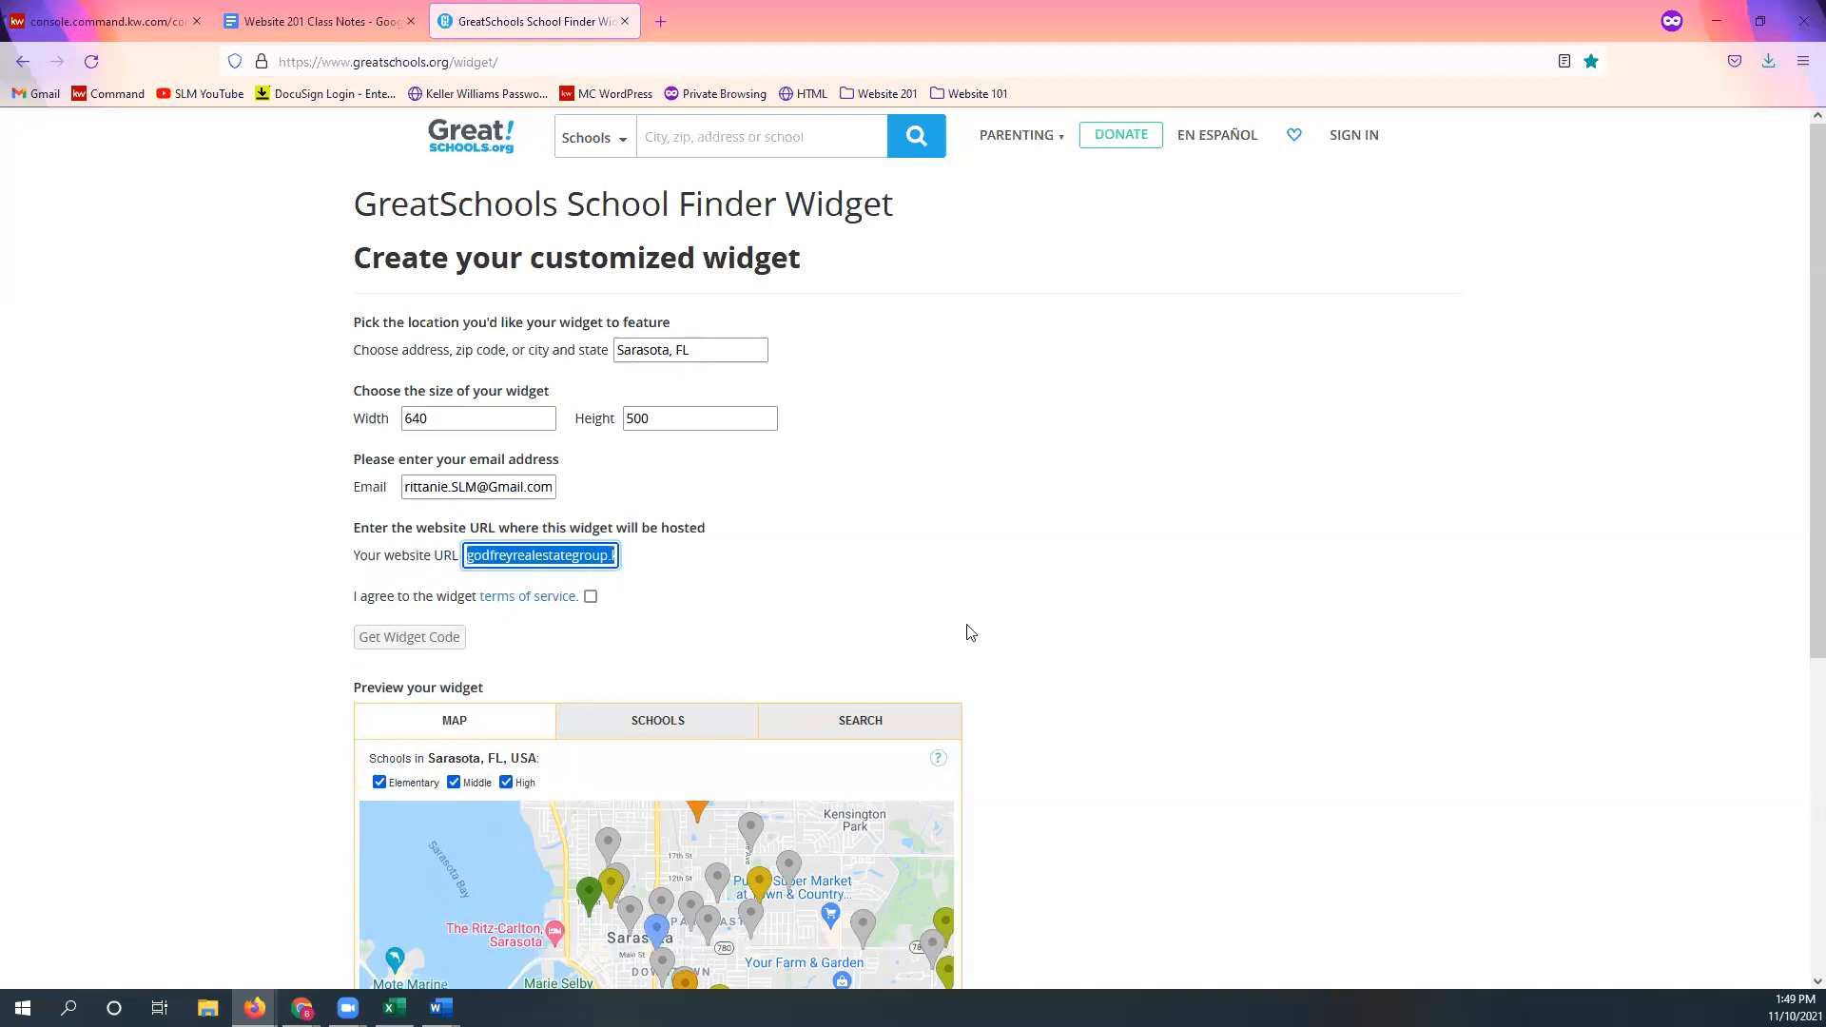
click(986, 600)
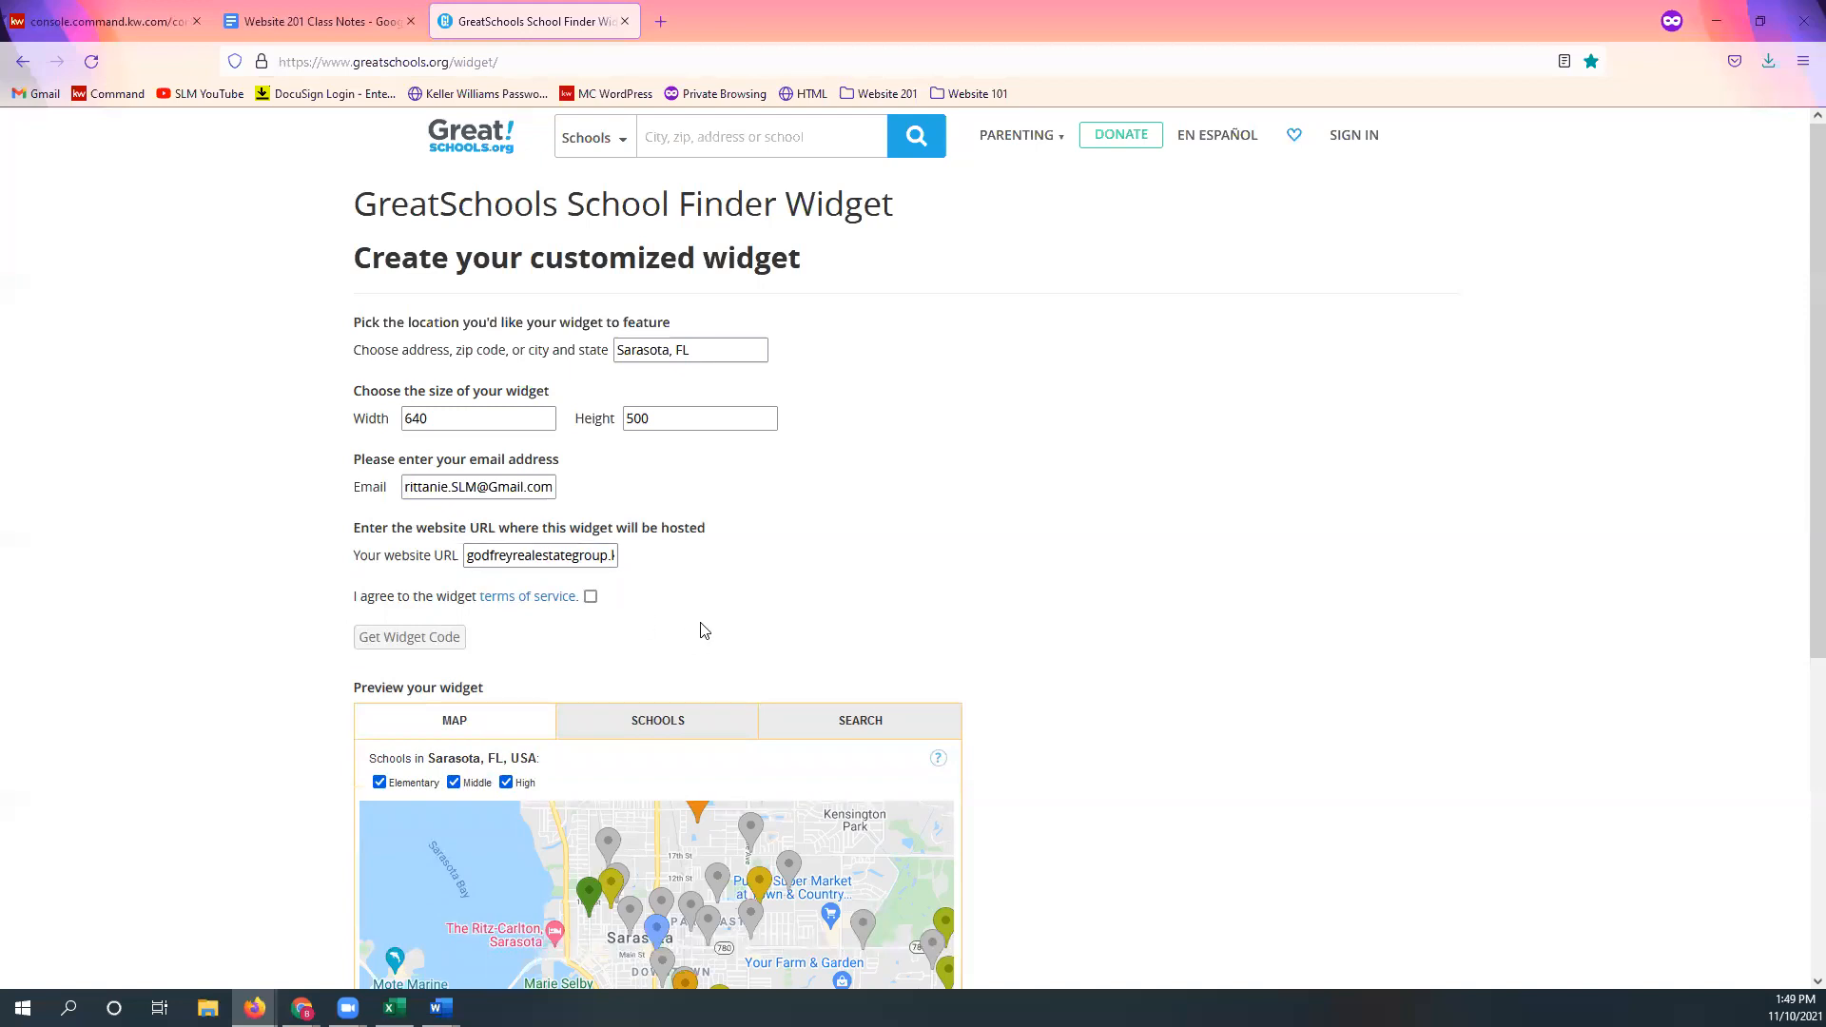
click(591, 597)
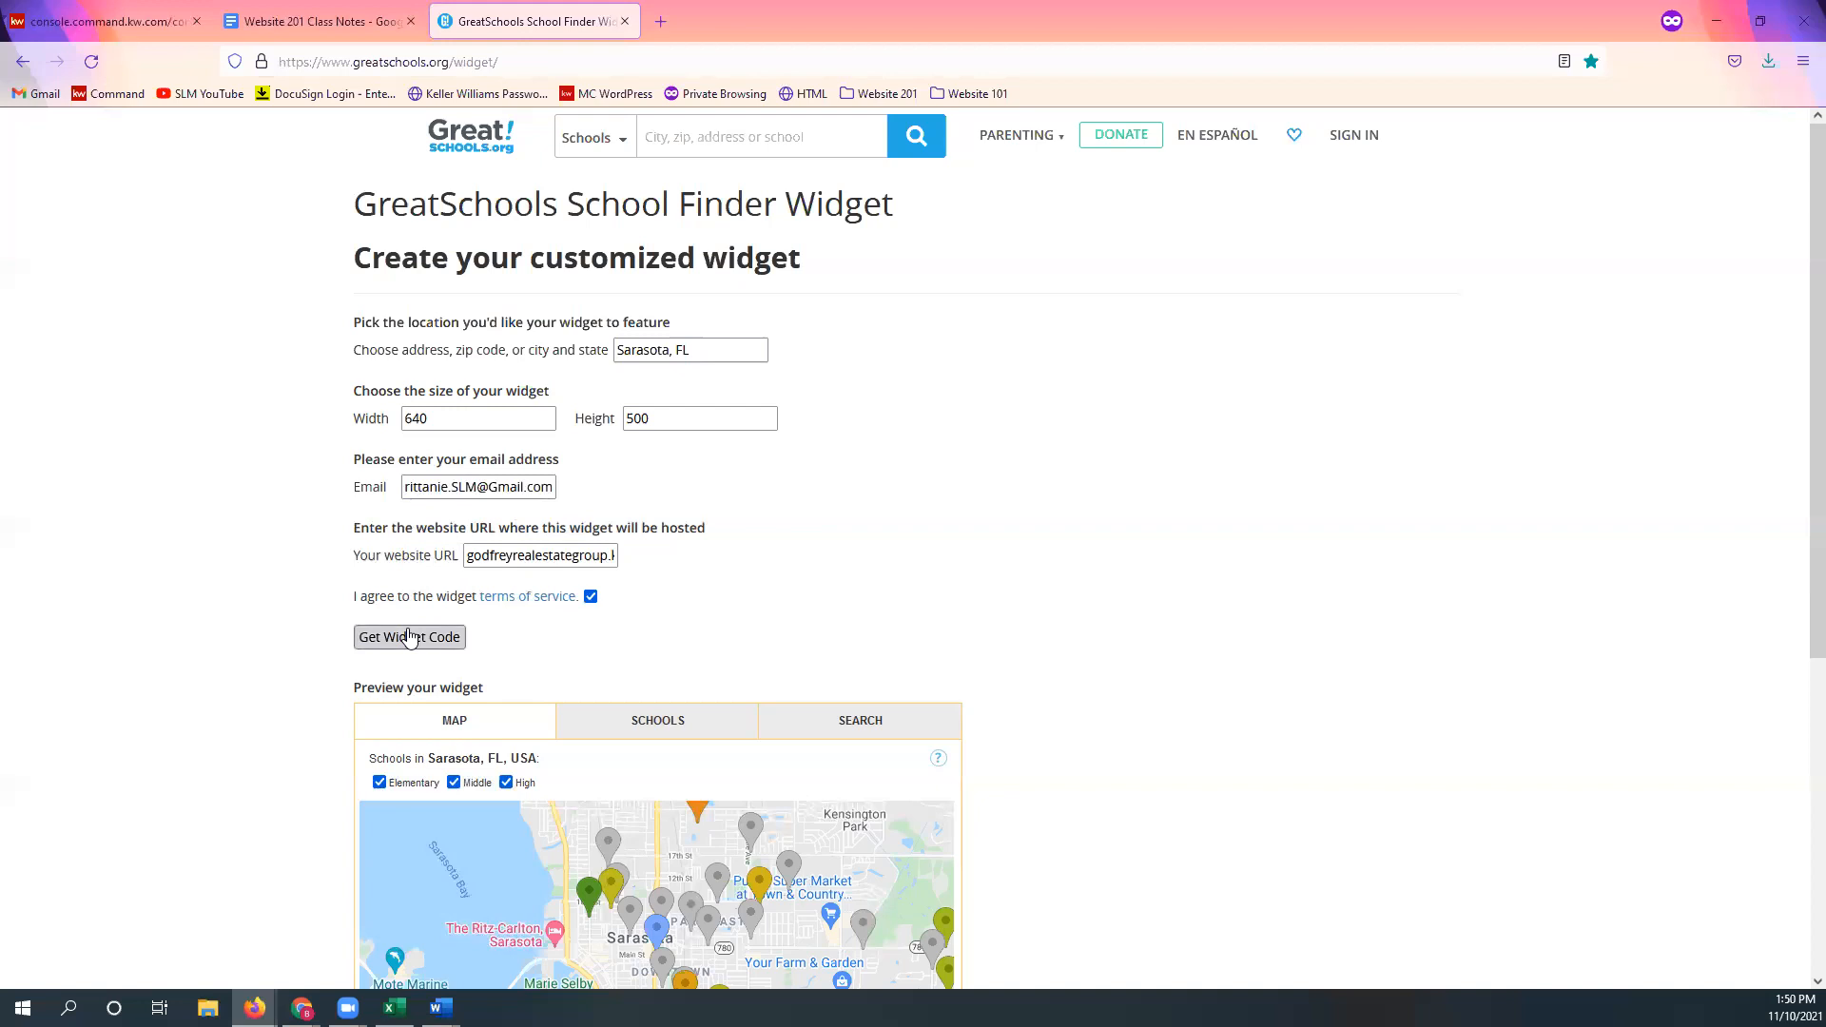
Step: Generate the Sarasota widget's iframe embed code and copy the entire code
click(411, 646)
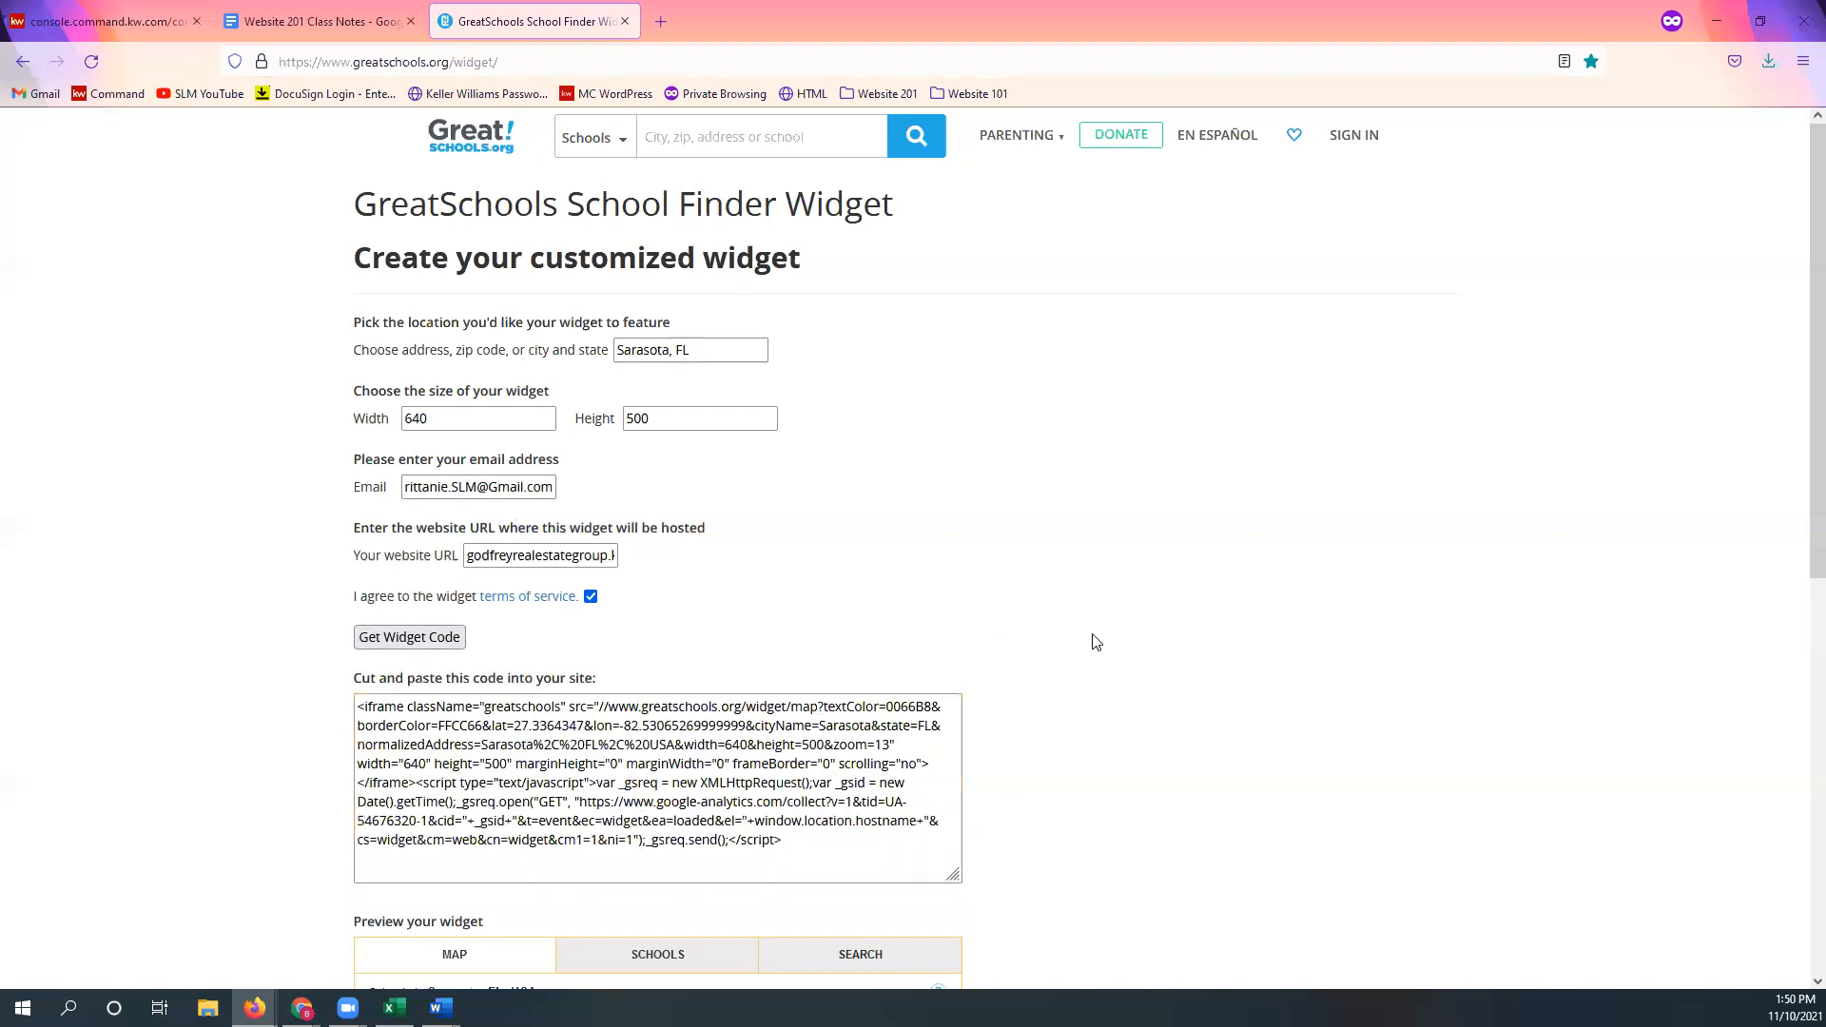
scroll(1032, 640, down, 1)
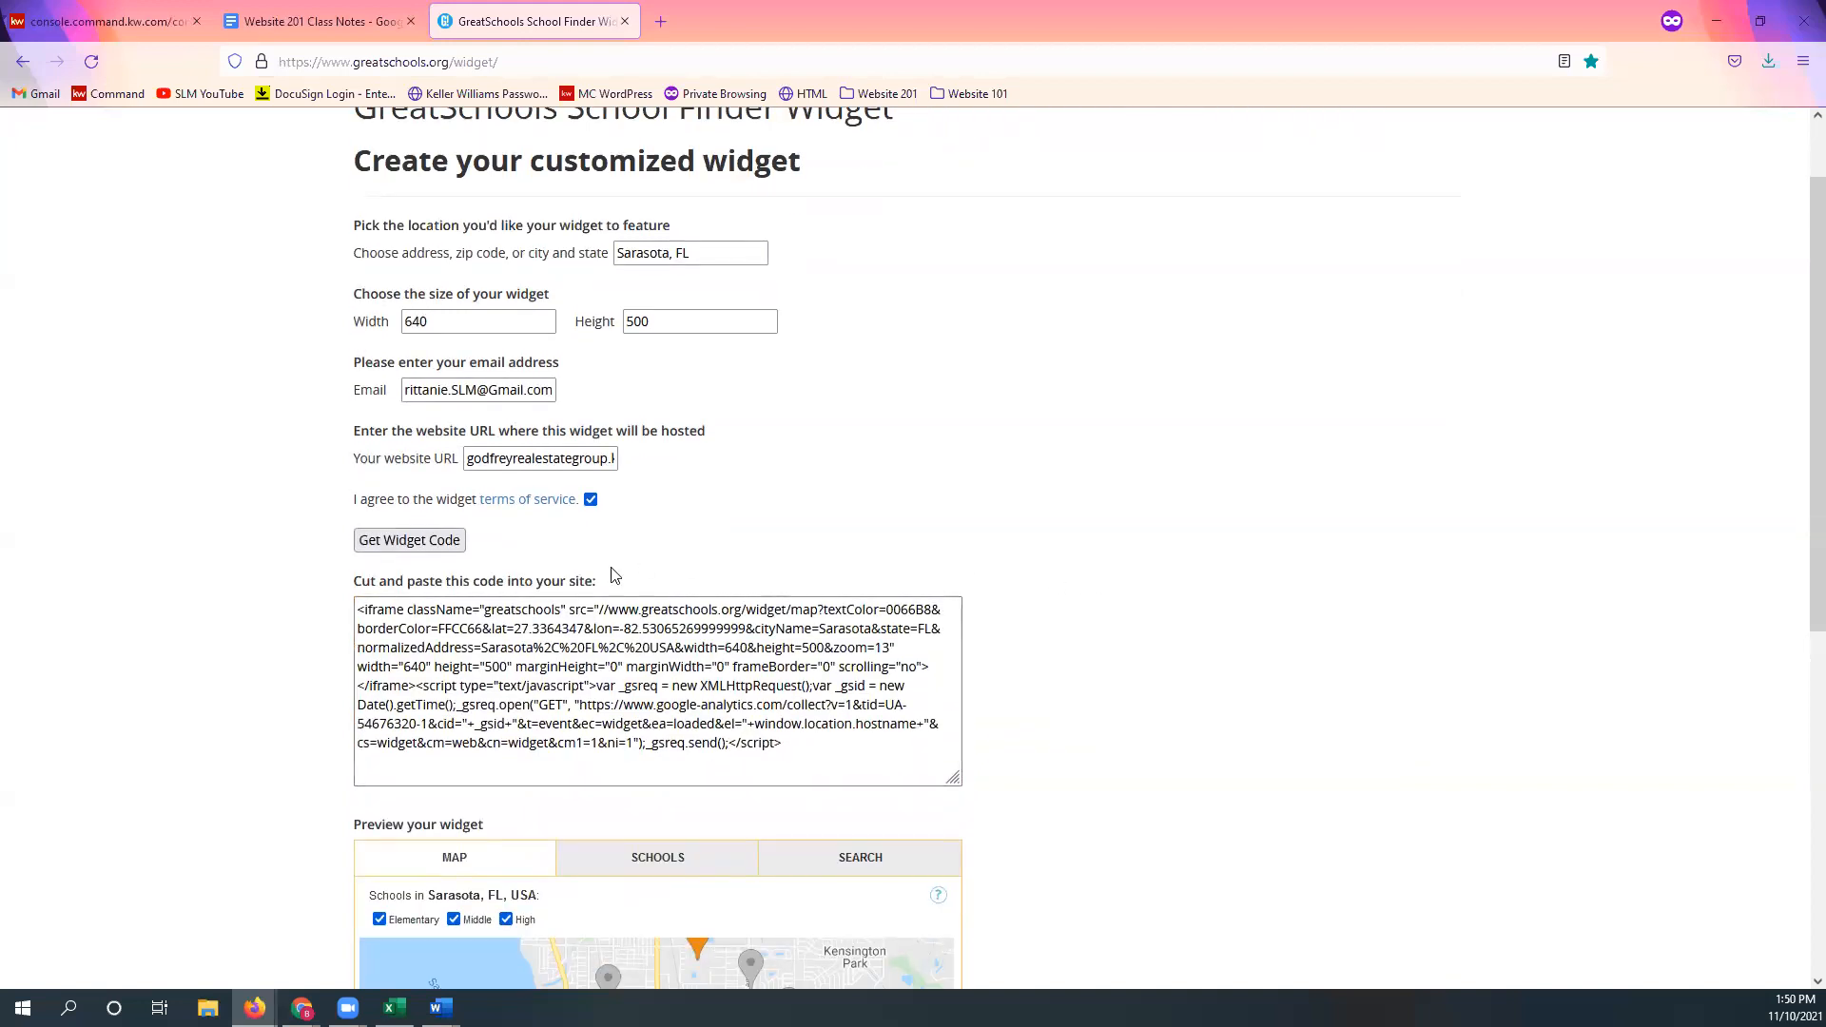
click(696, 688)
key(ctrl+a)
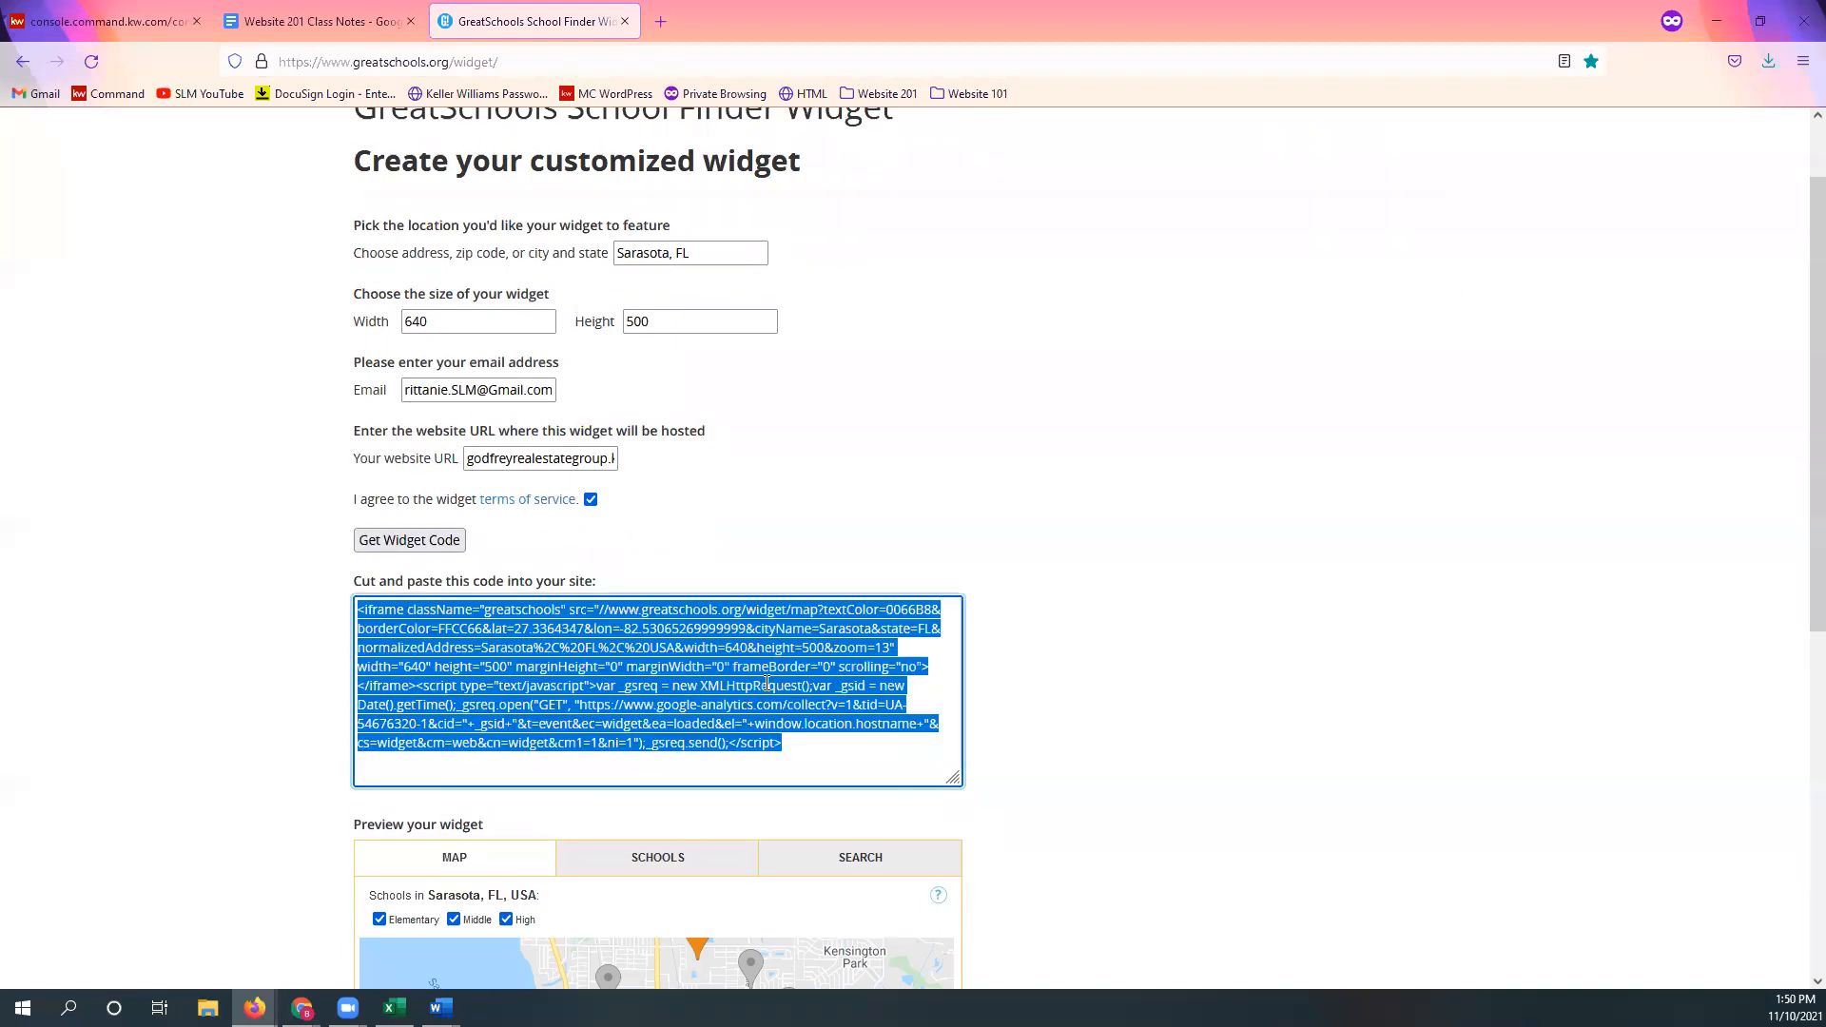
right_click(767, 688)
click(806, 797)
Step: Paste the widget code into Agent Bio between <center> tags, then Save and Apply
click(95, 20)
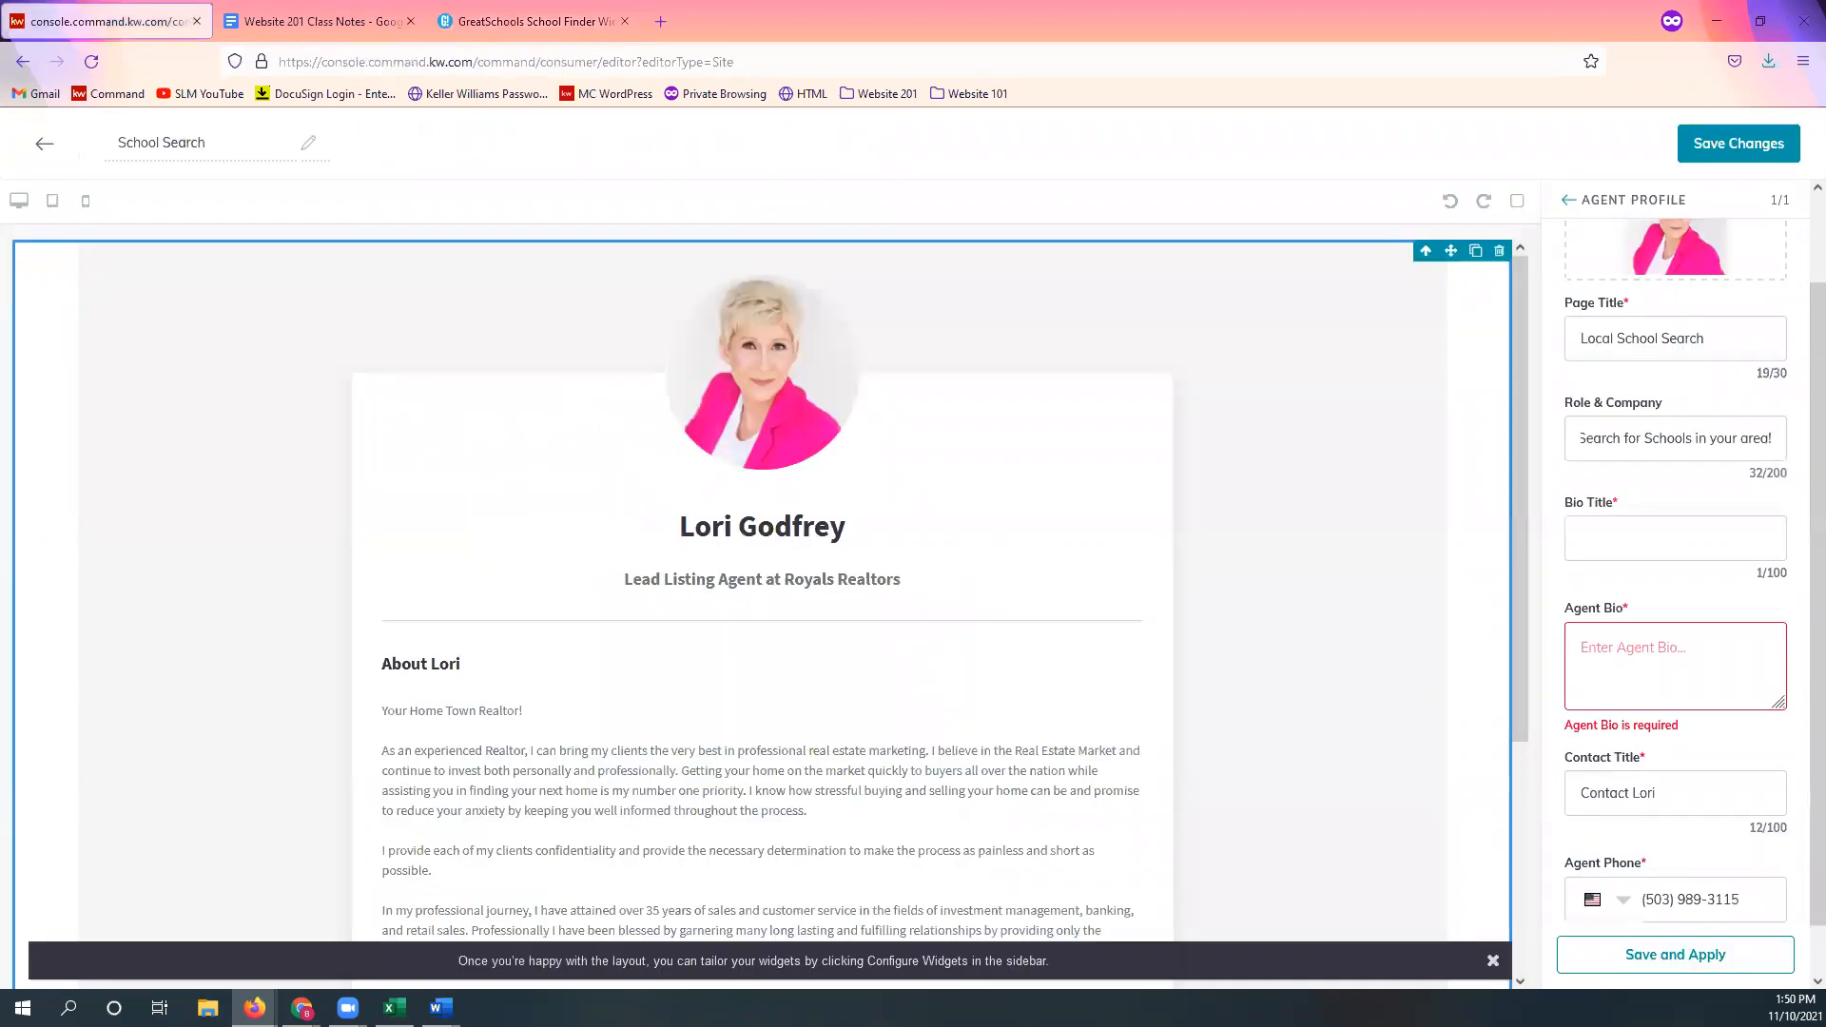
click(1654, 653)
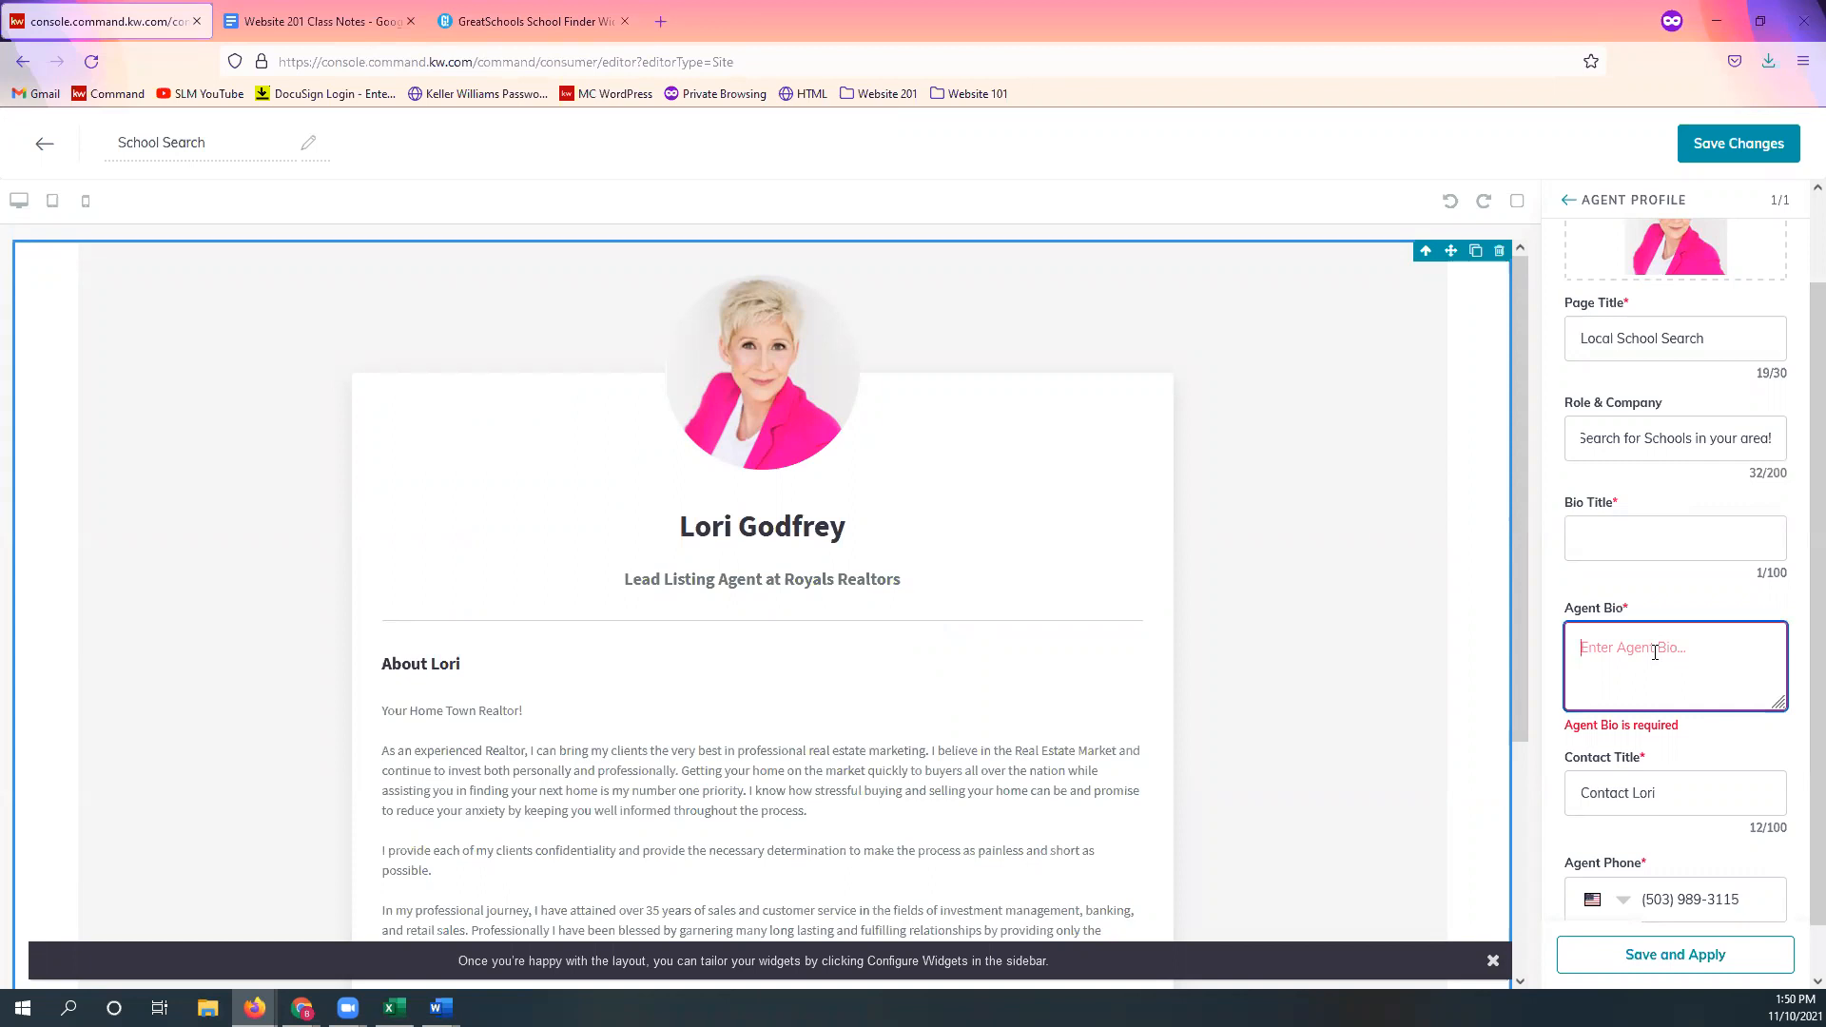
text(<)
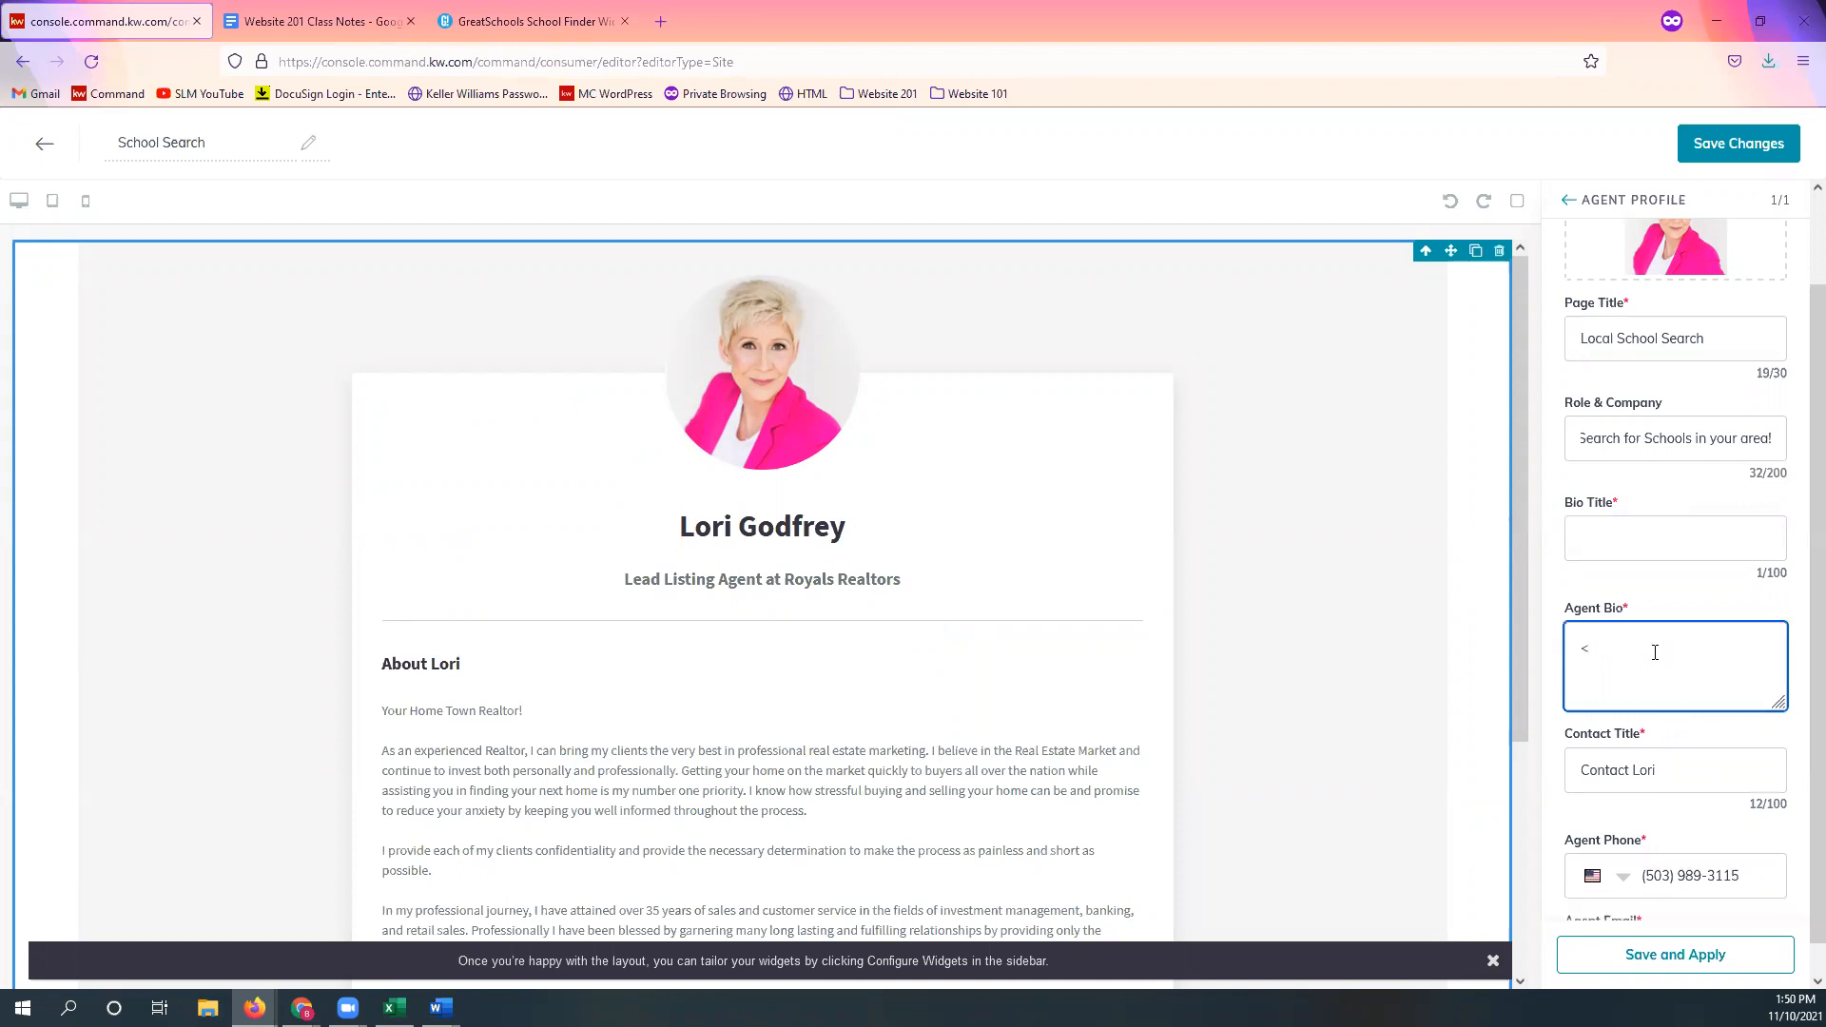
text(center>)
right_click(1654, 652)
click(1674, 806)
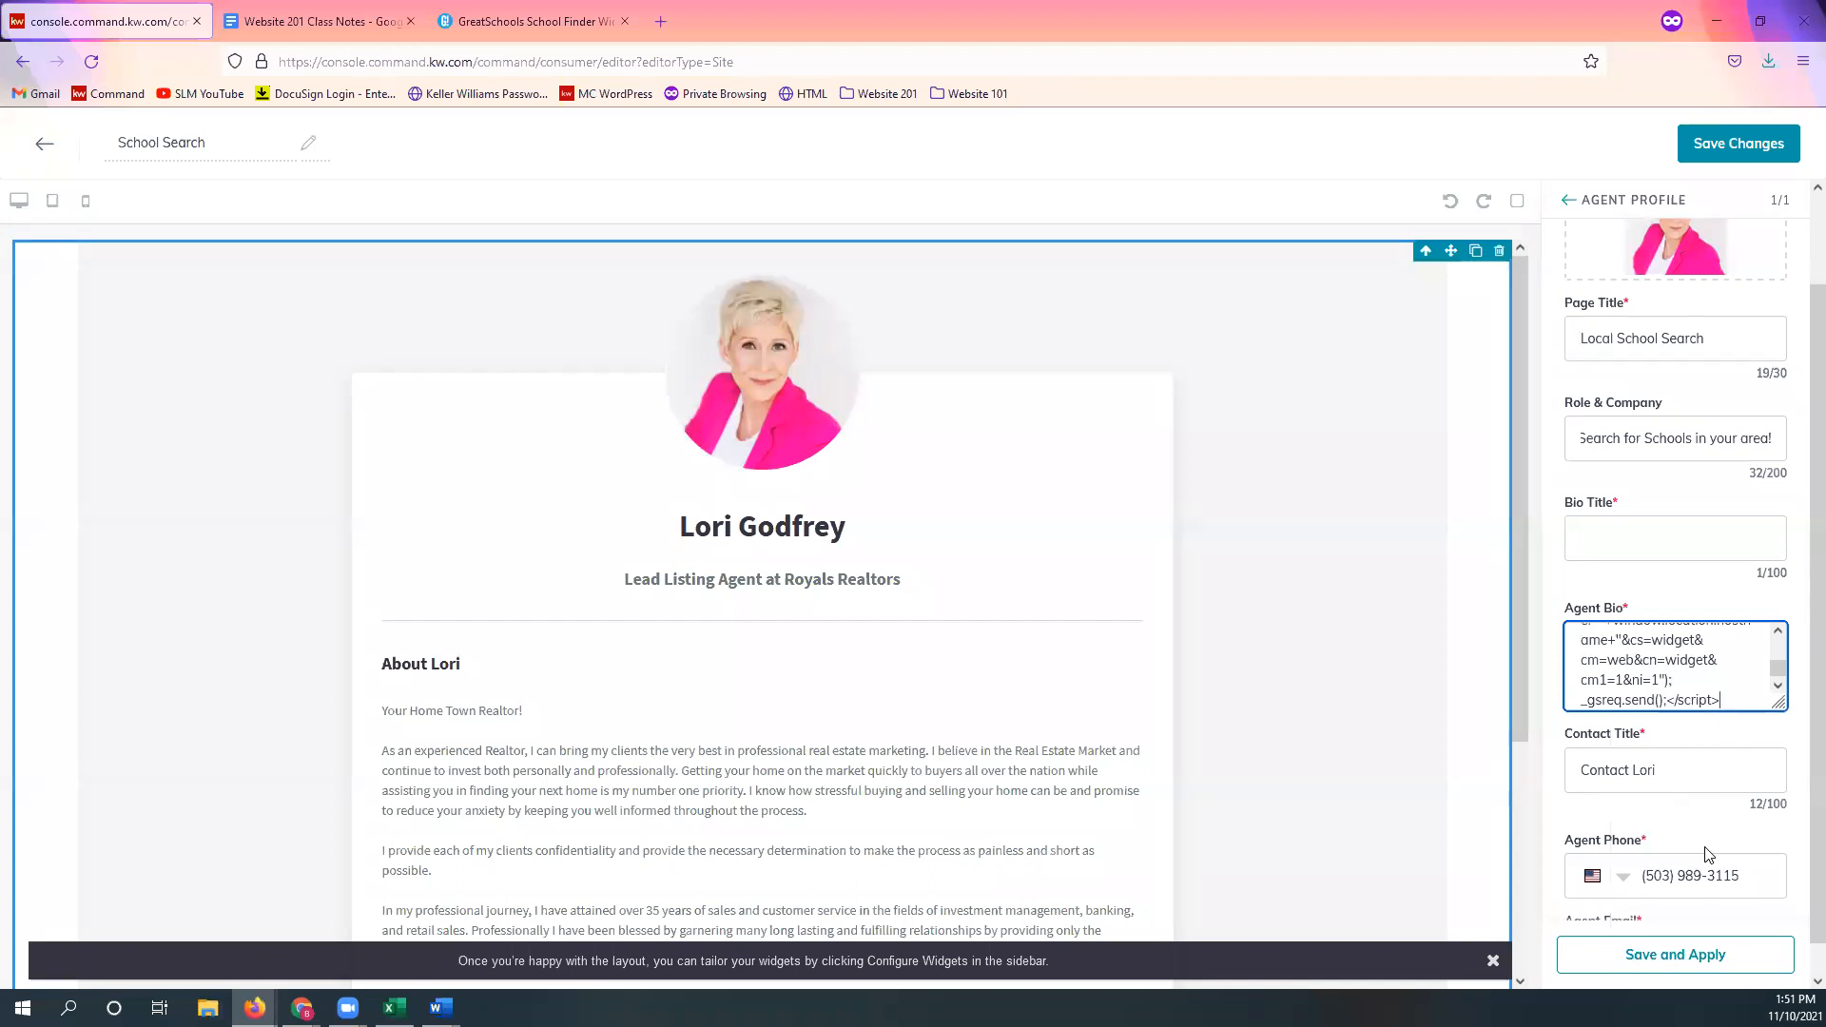
text(<center>)
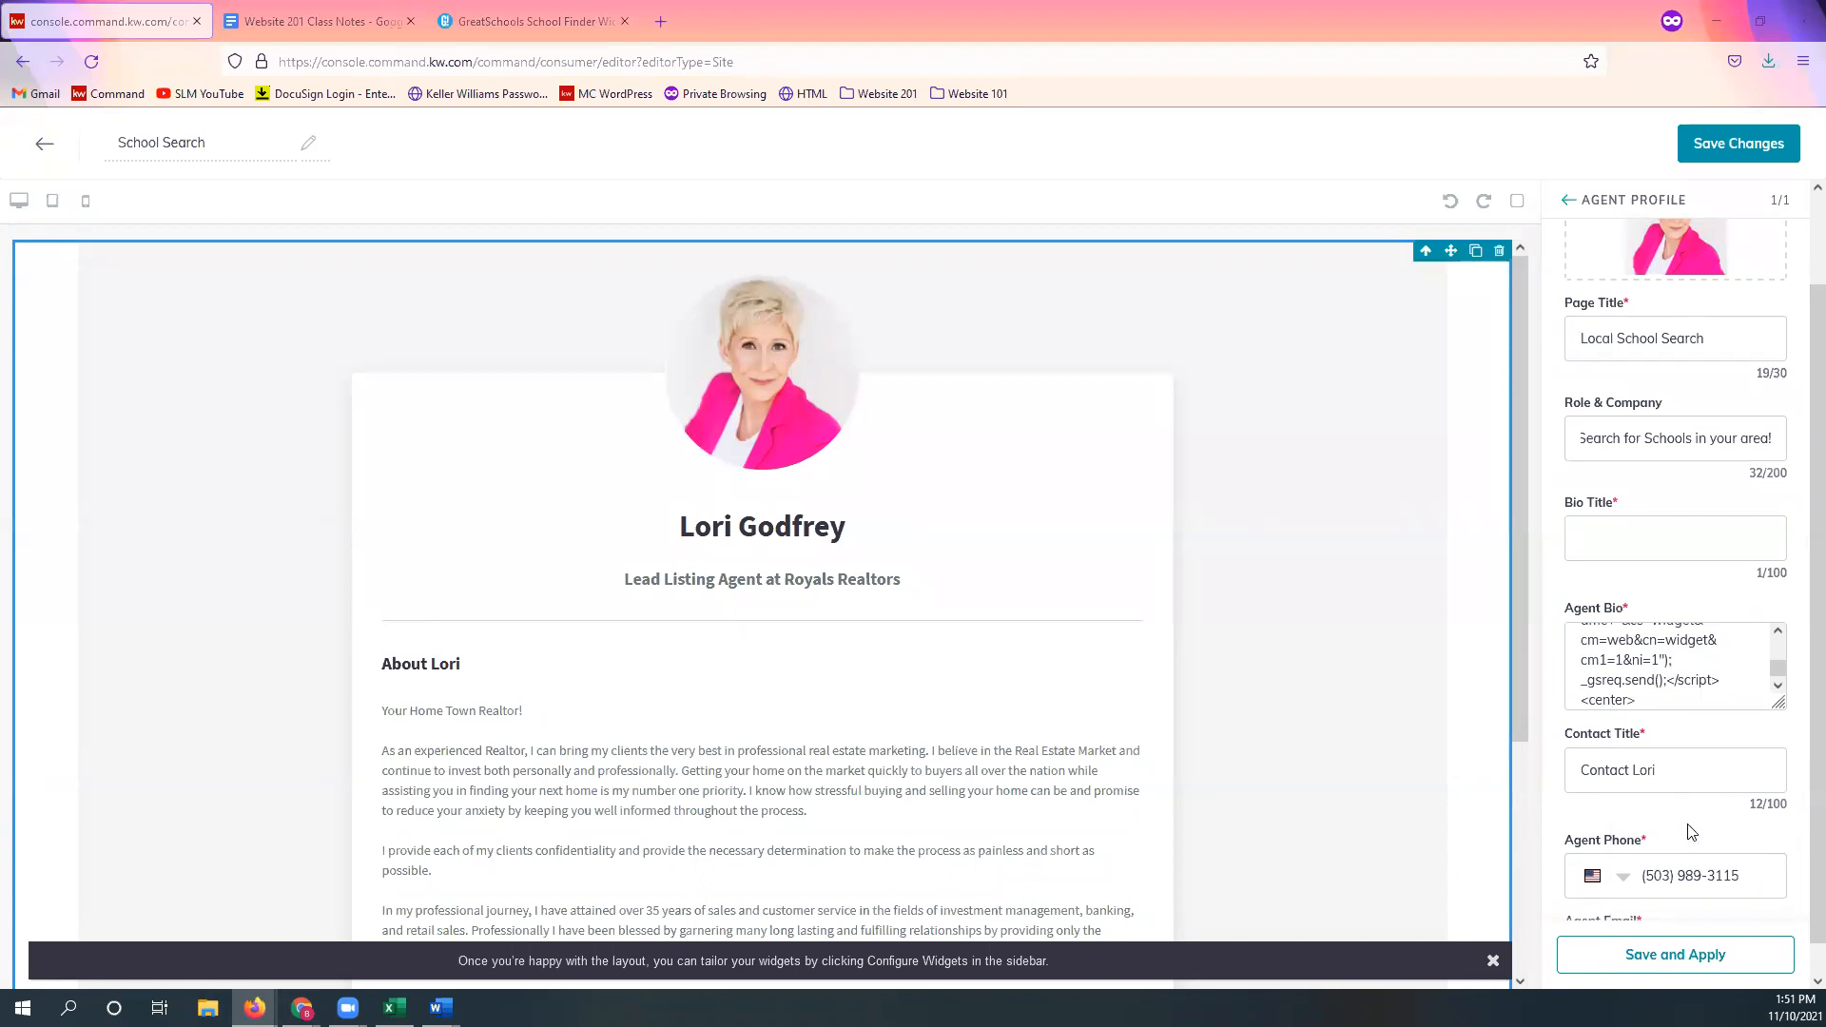
click(1662, 966)
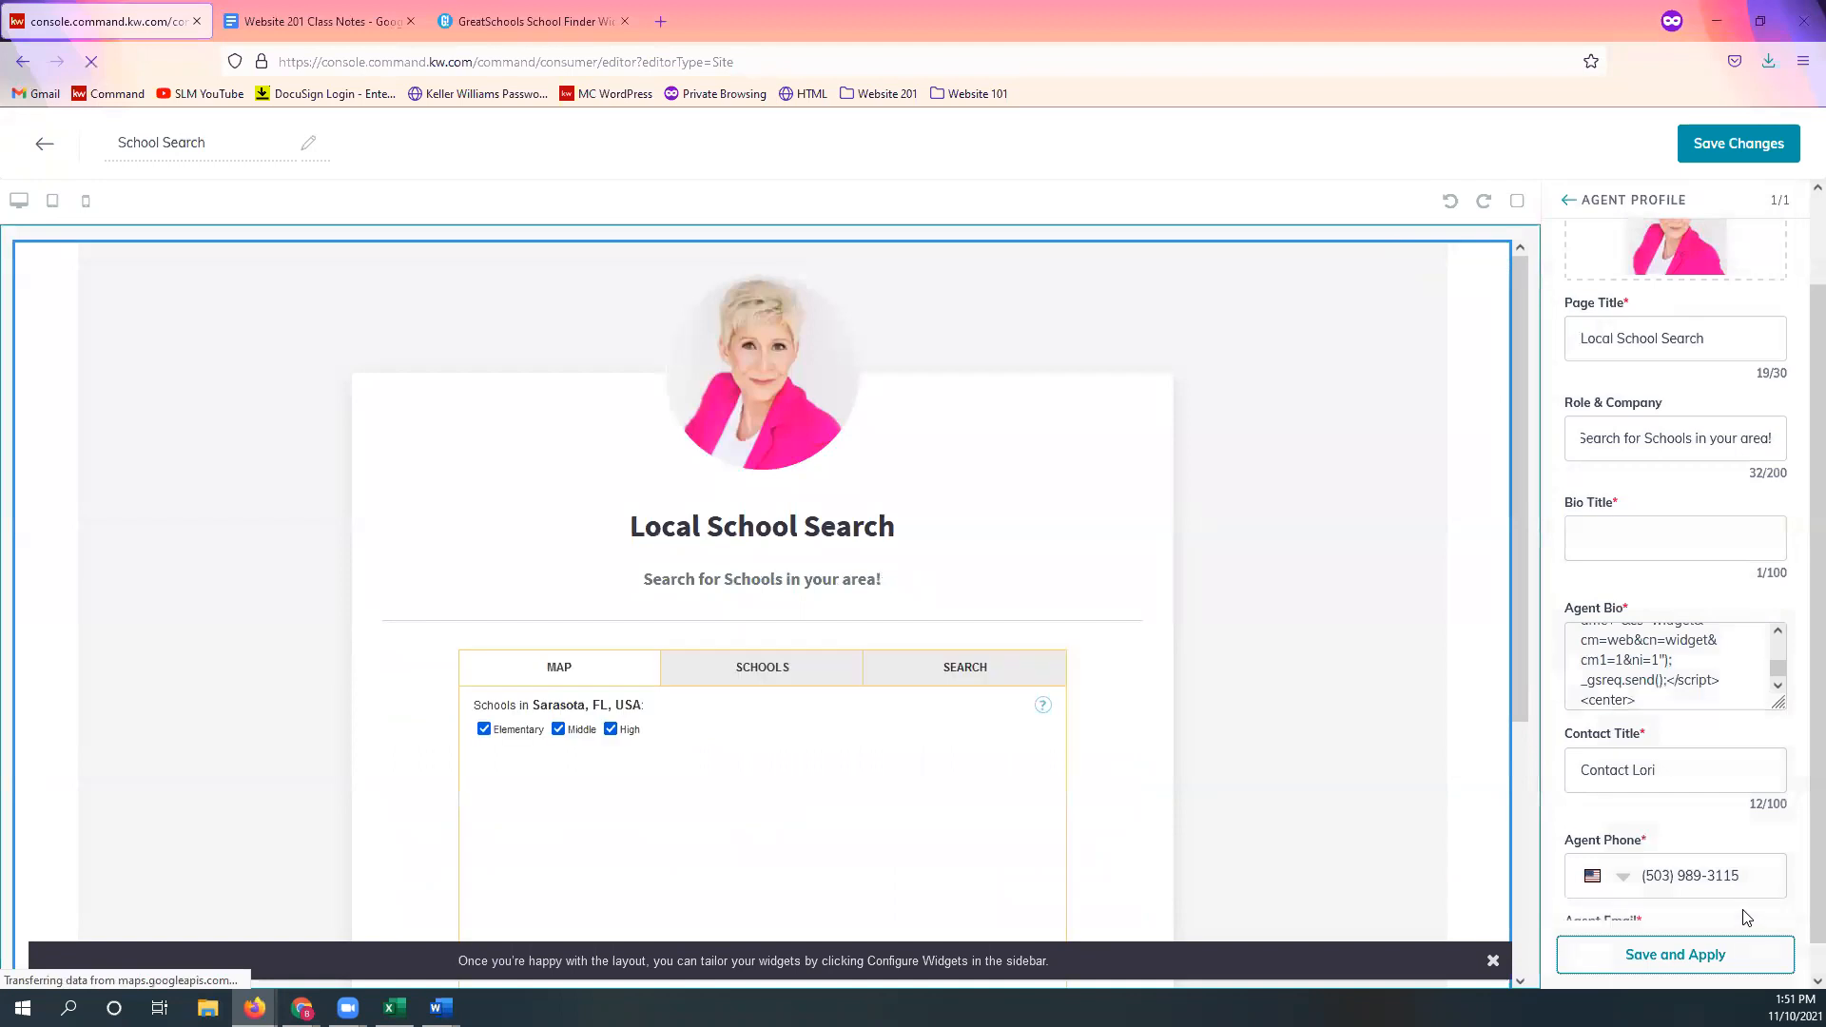
scroll(1666, 855, down, 1)
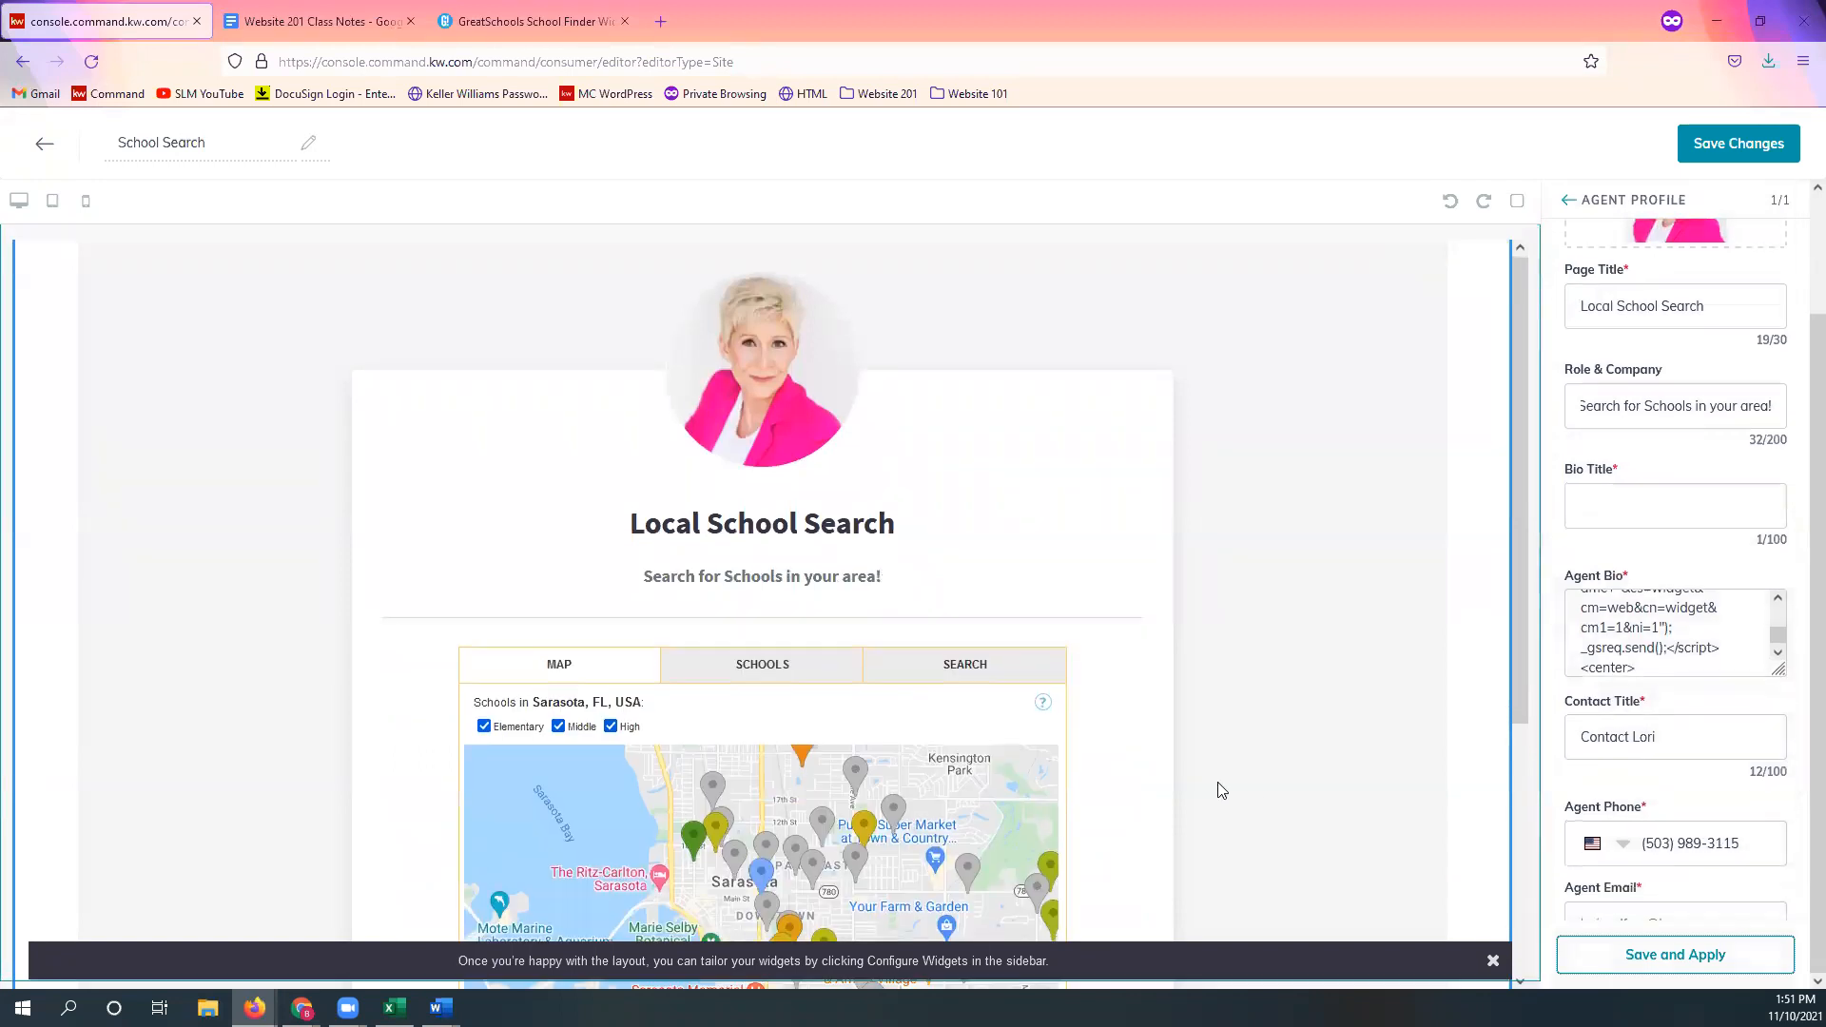
scroll(1227, 799, down, 3)
scroll(1286, 794, down, 3)
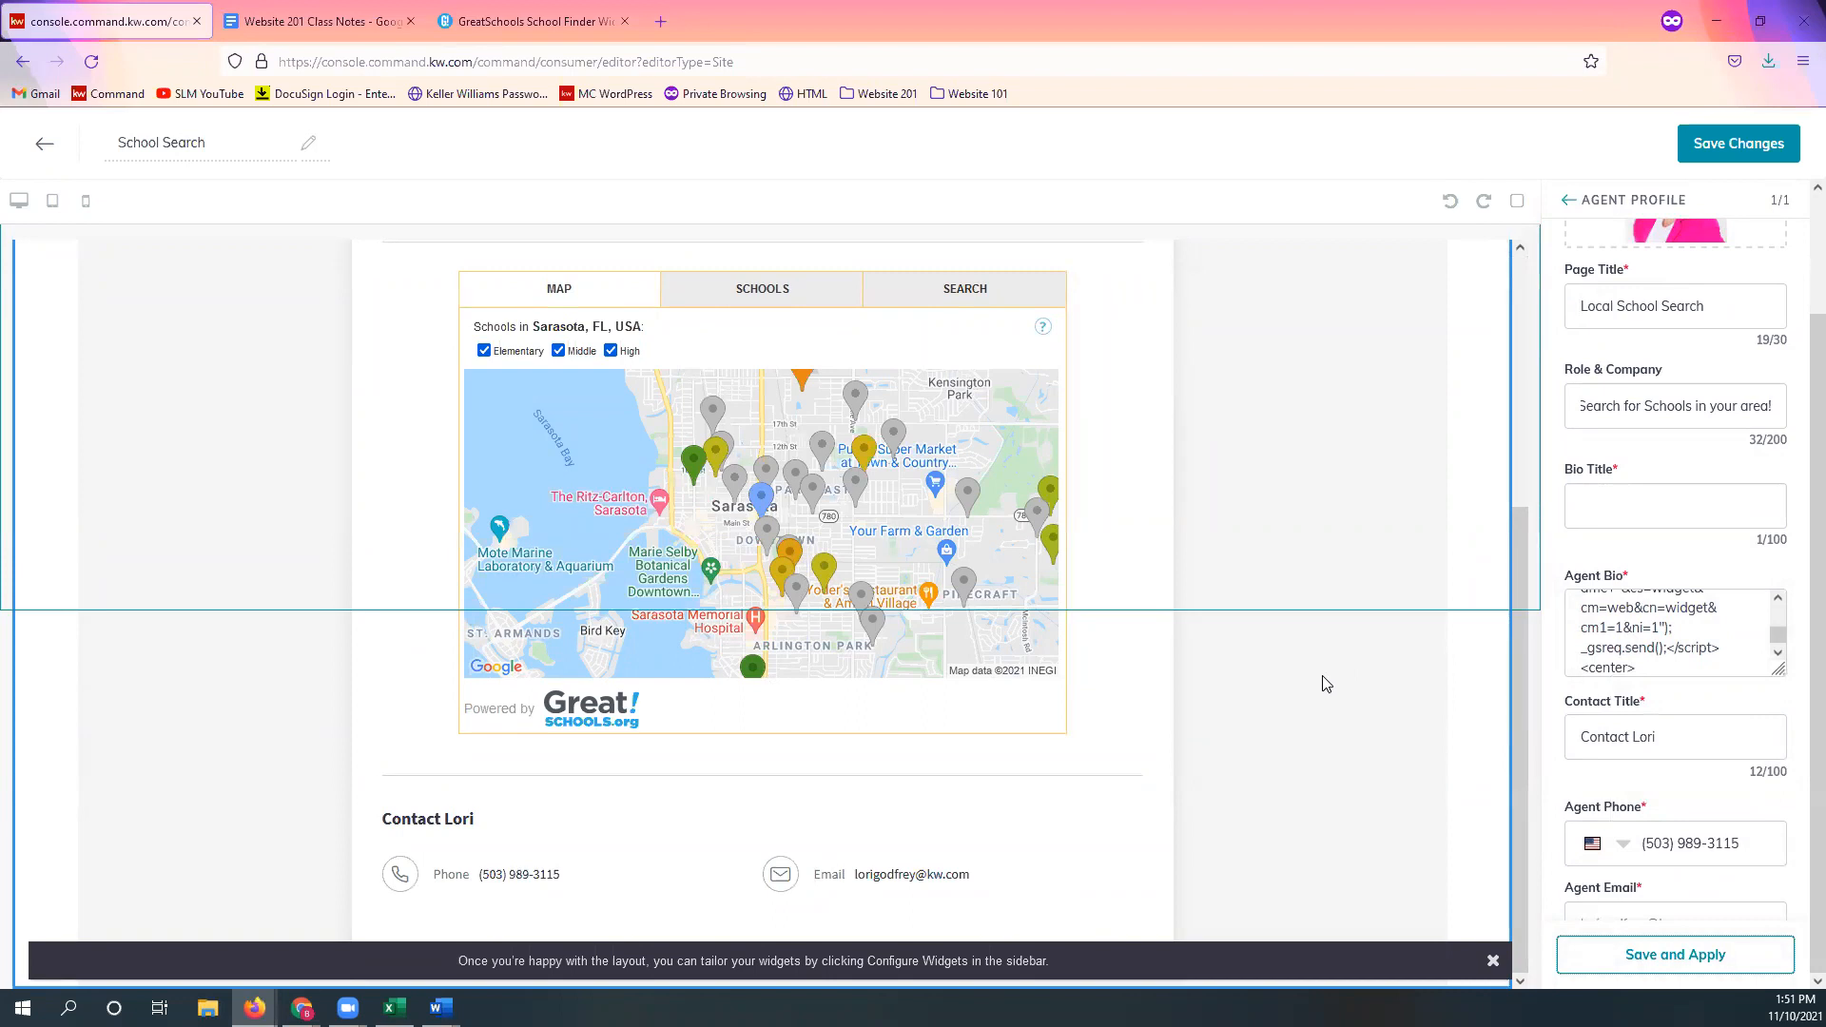
scroll(1299, 682, up, 3)
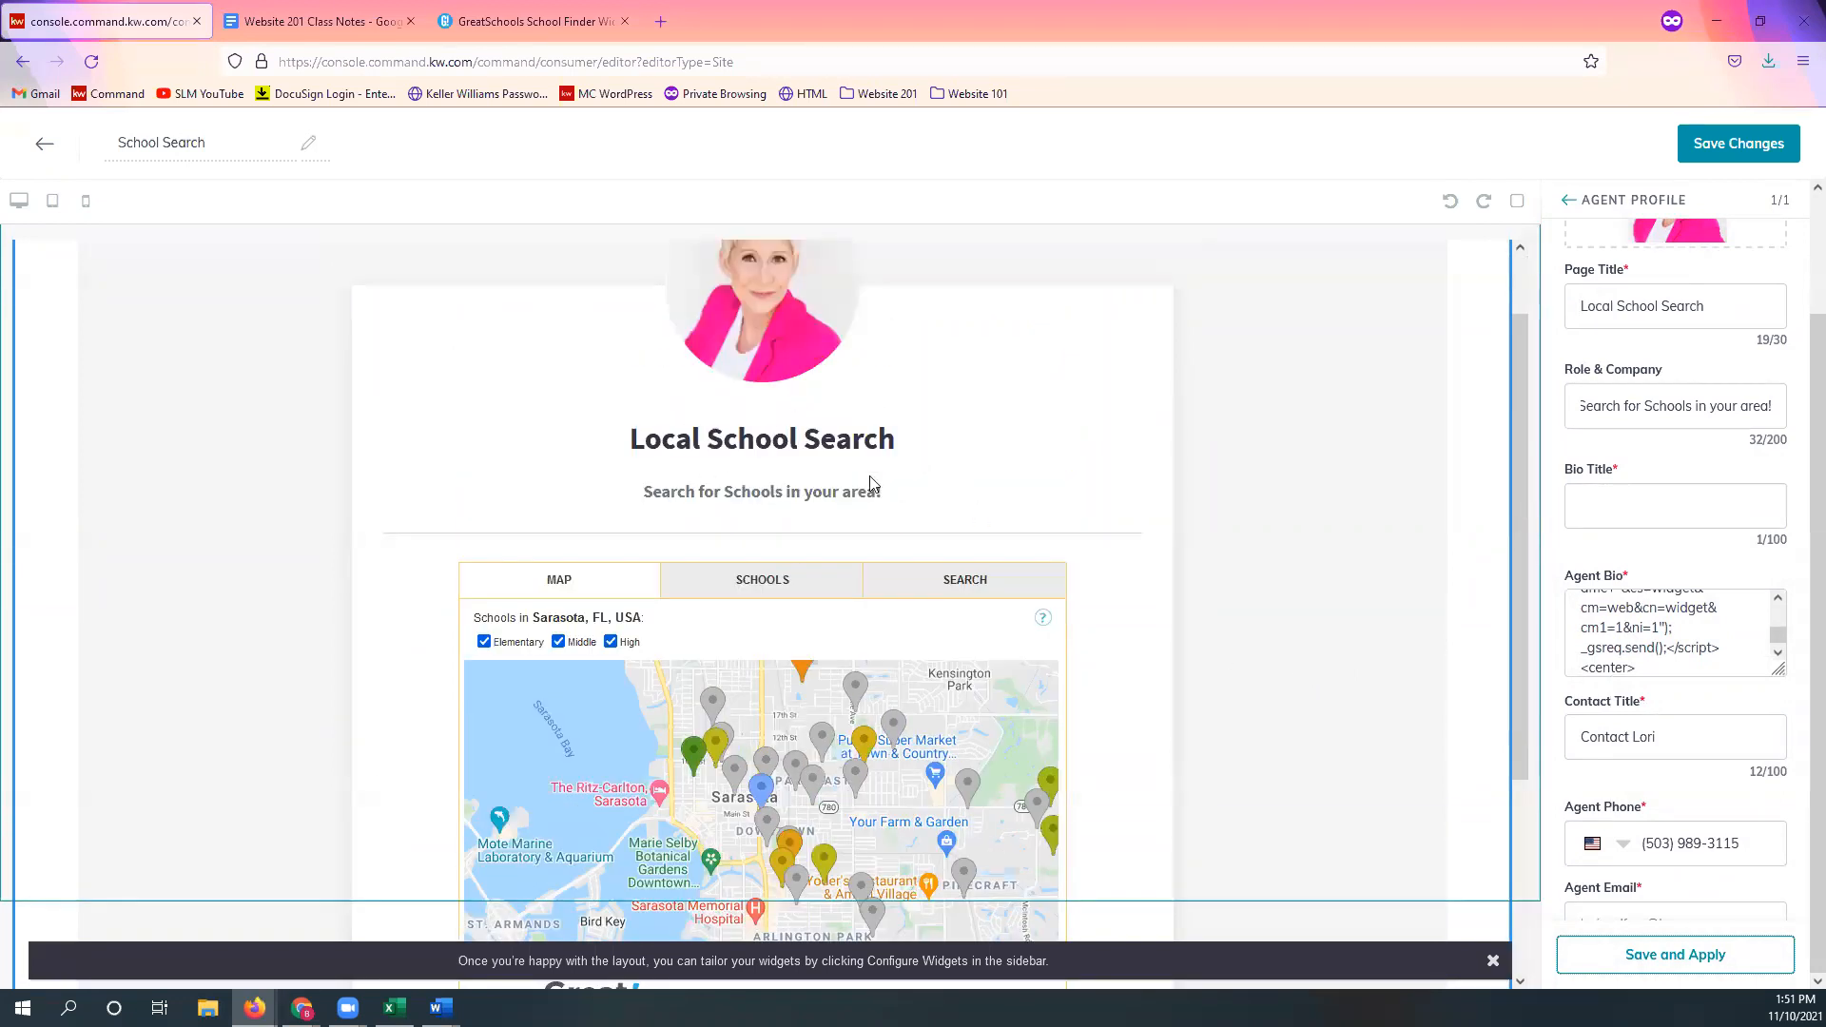
scroll(1177, 740, down, 3)
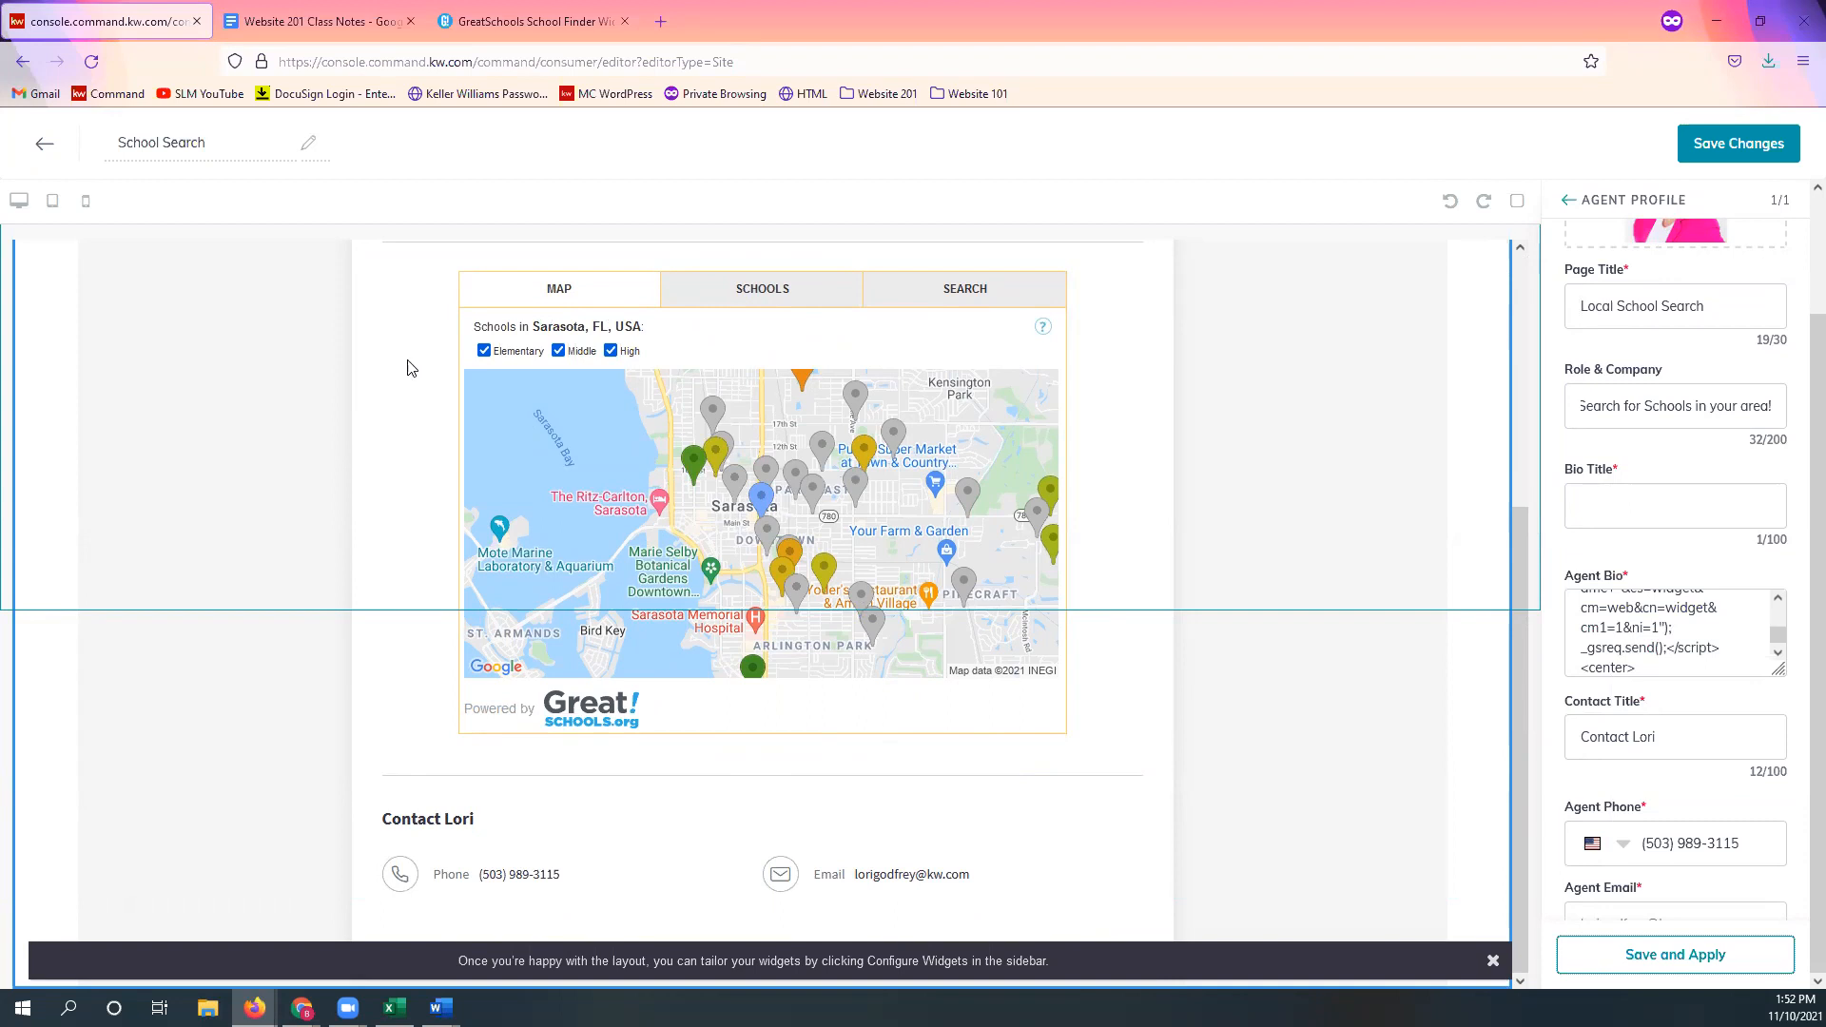
scroll(1436, 820, up, 1)
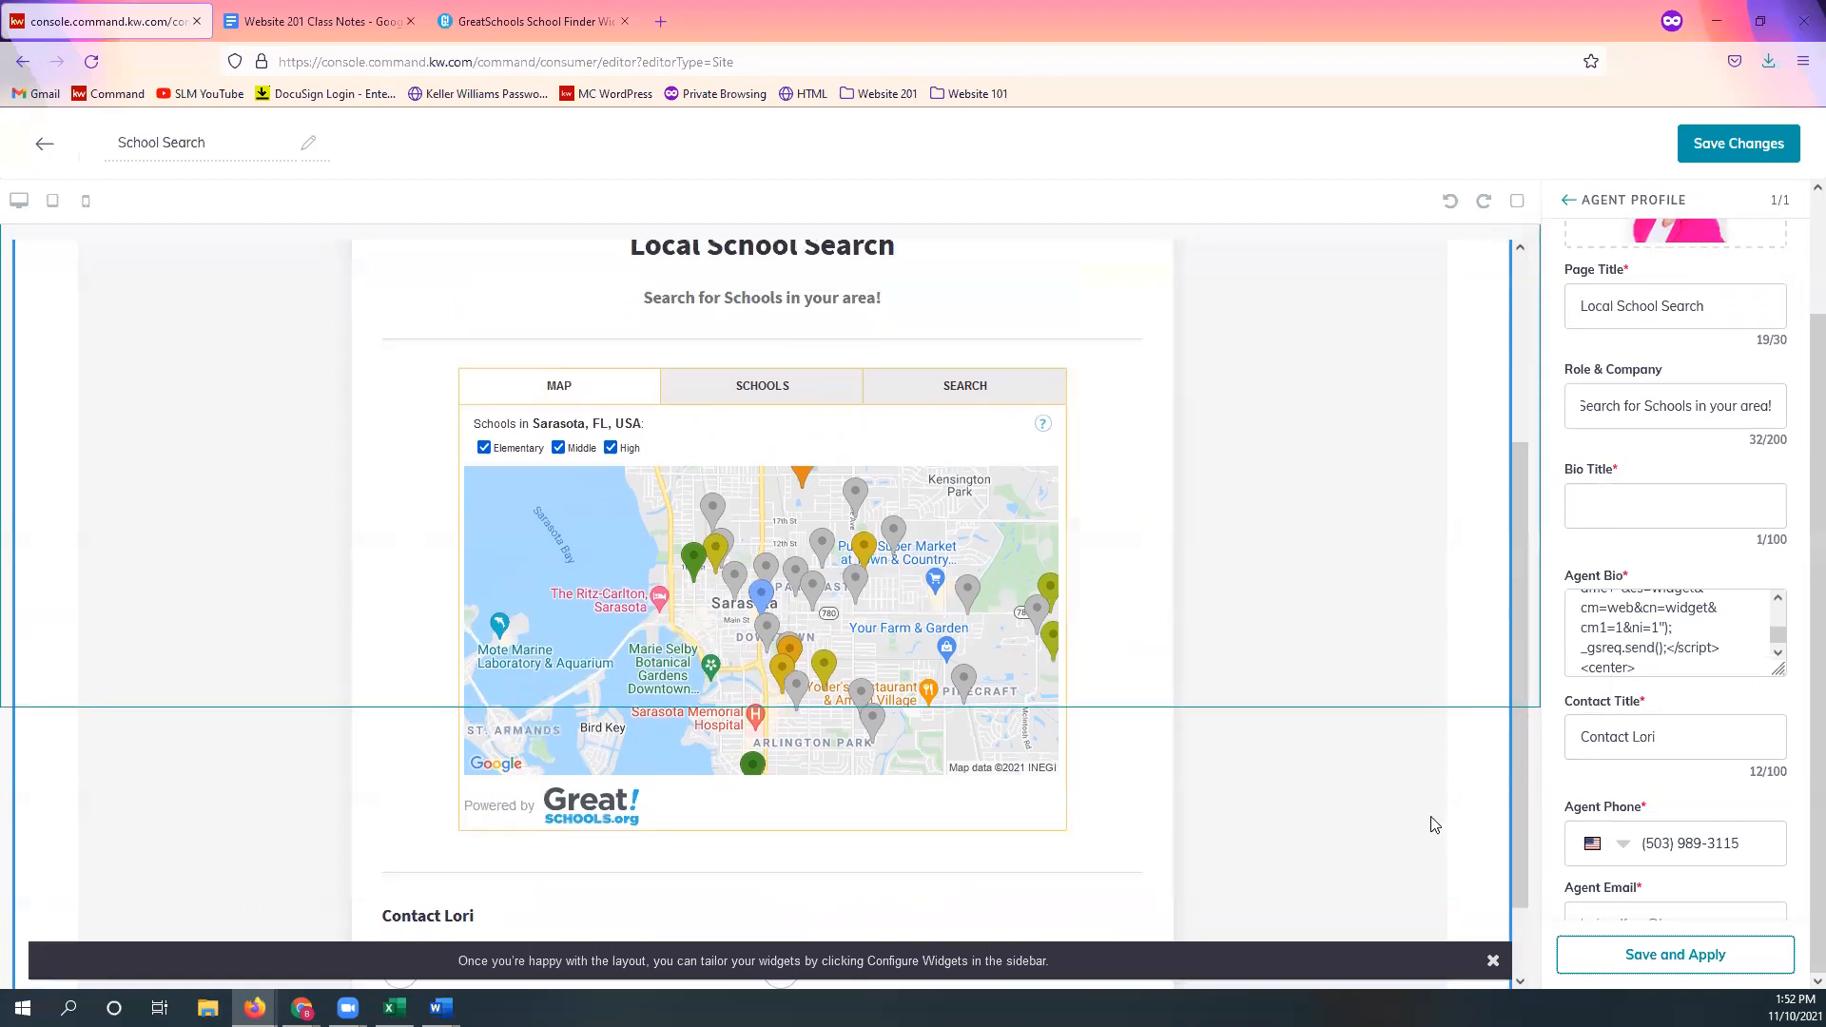
scroll(1432, 830, down, 1)
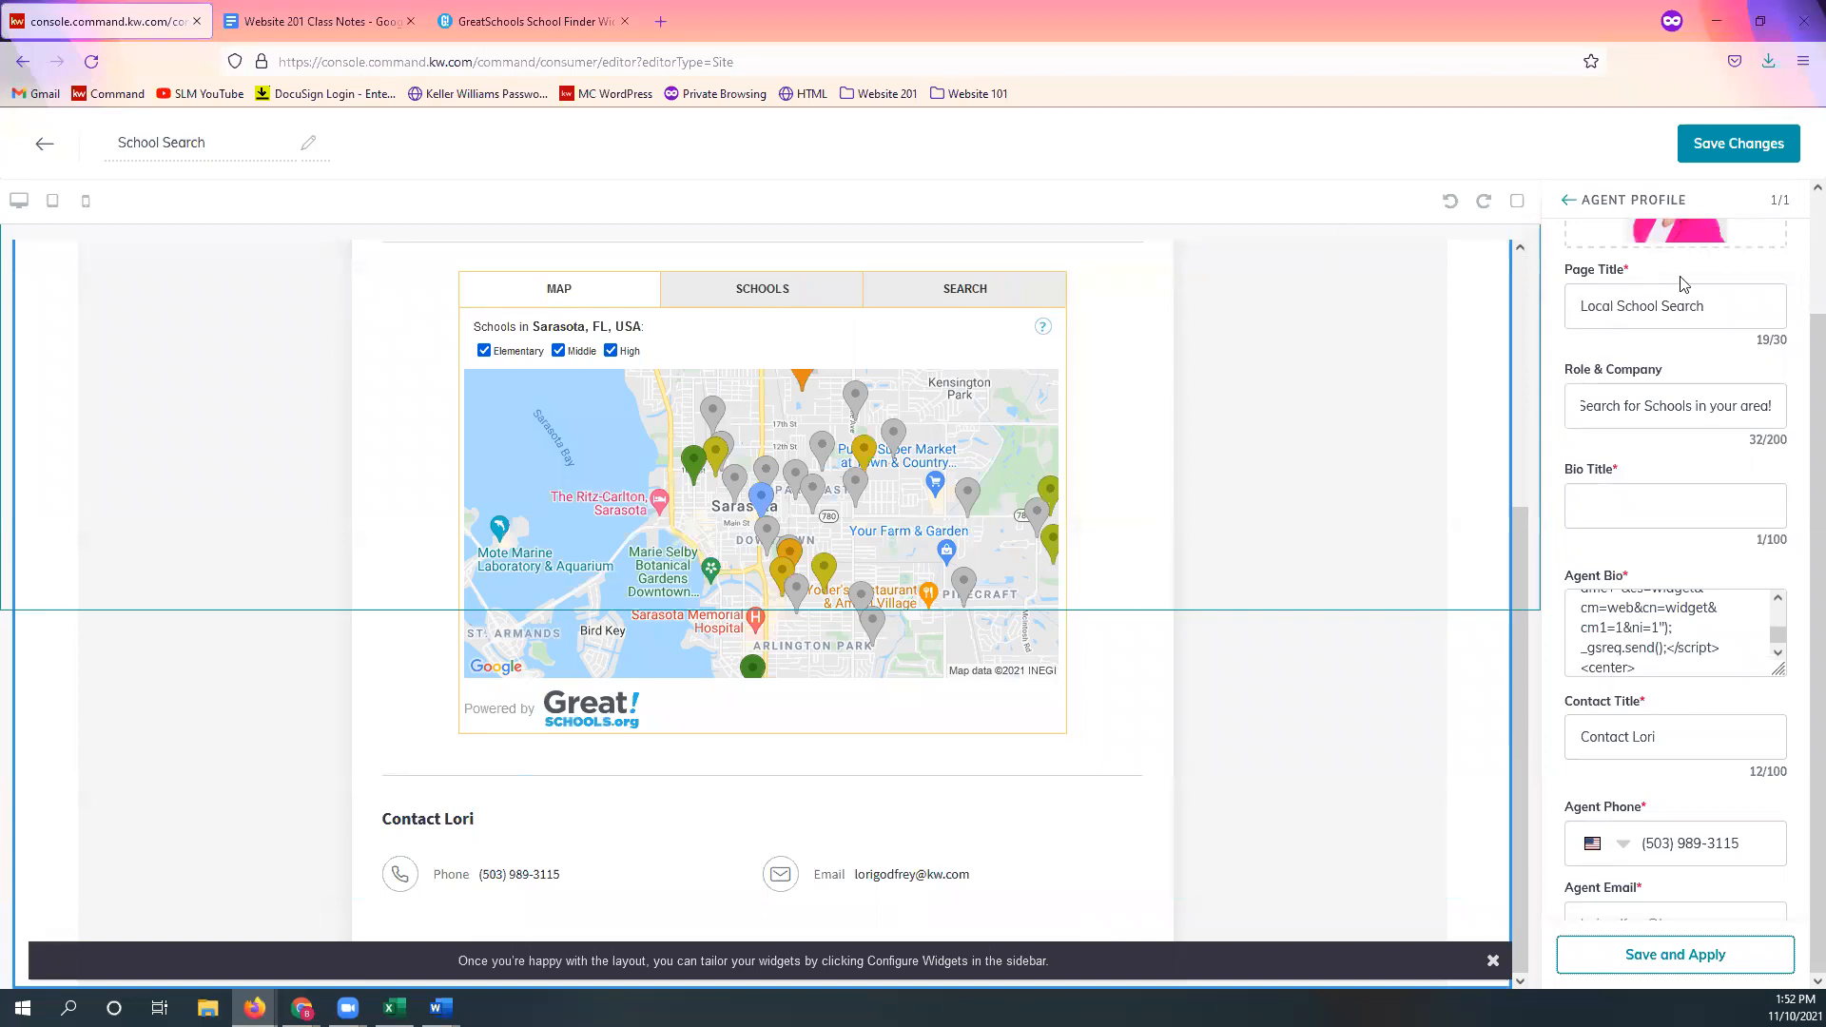
Step: Save the School Search page changes and decline publishing
click(1737, 152)
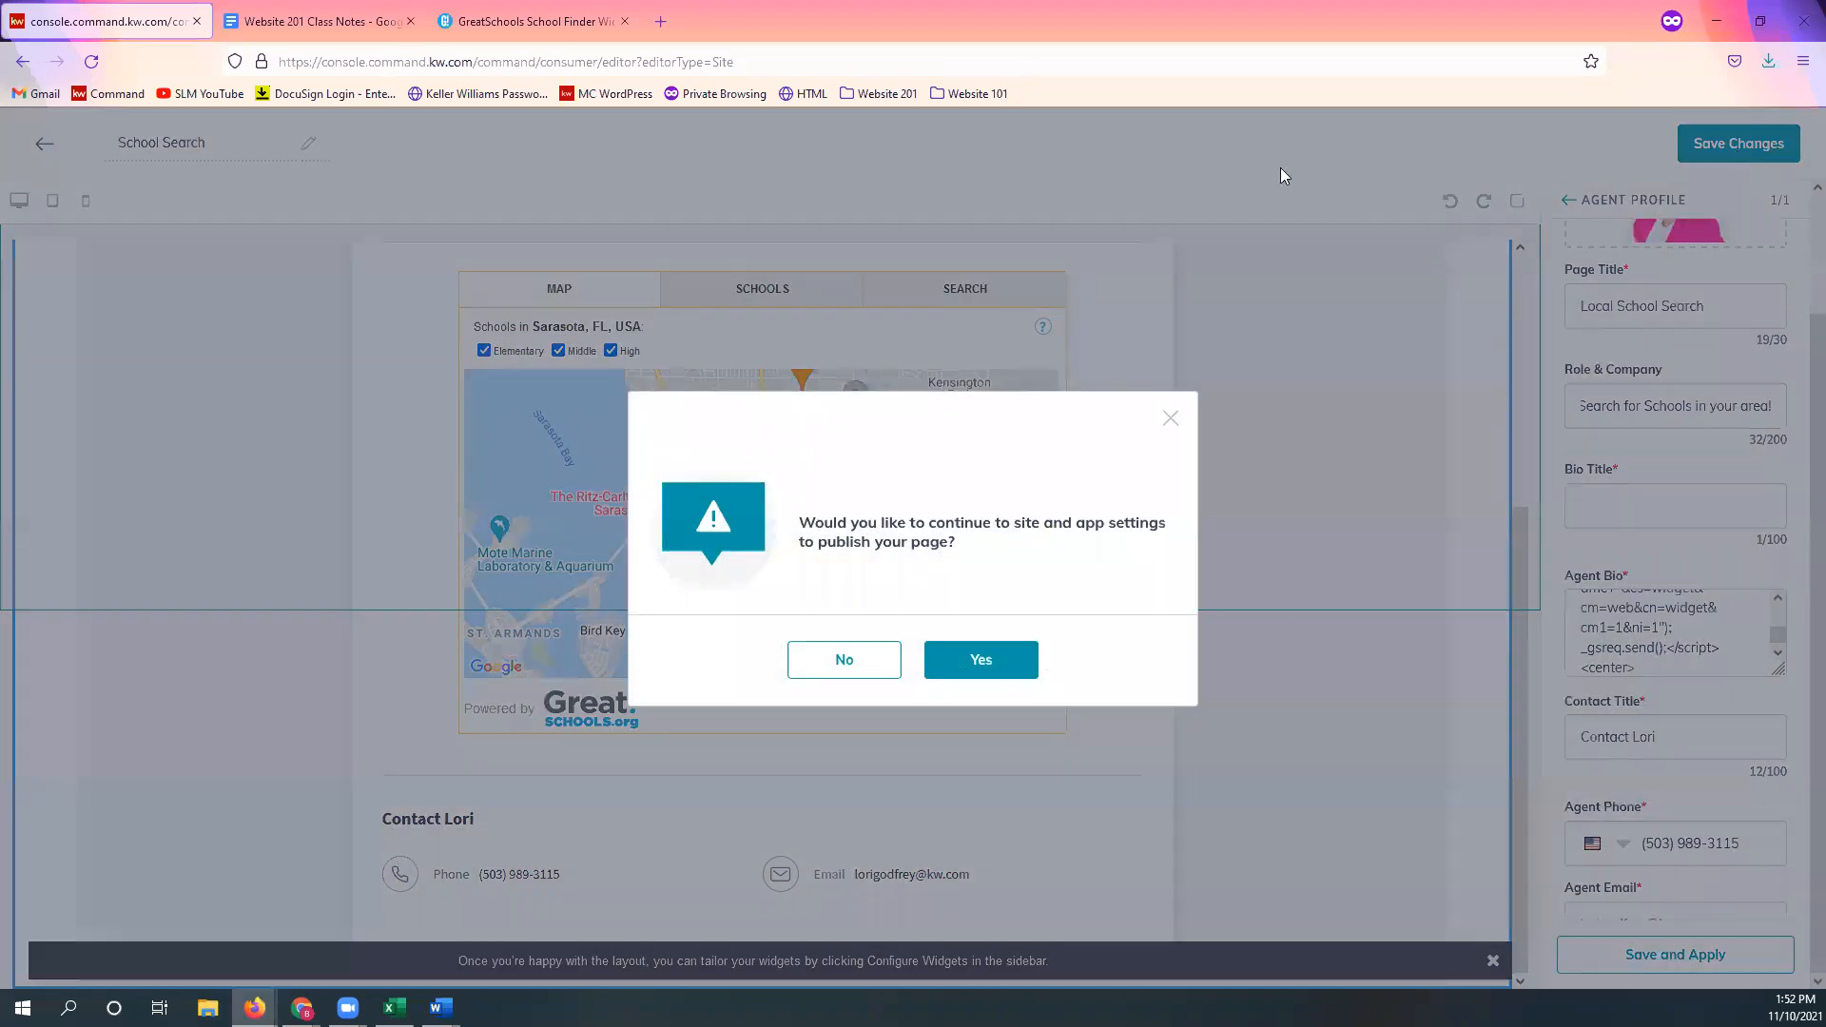
click(850, 666)
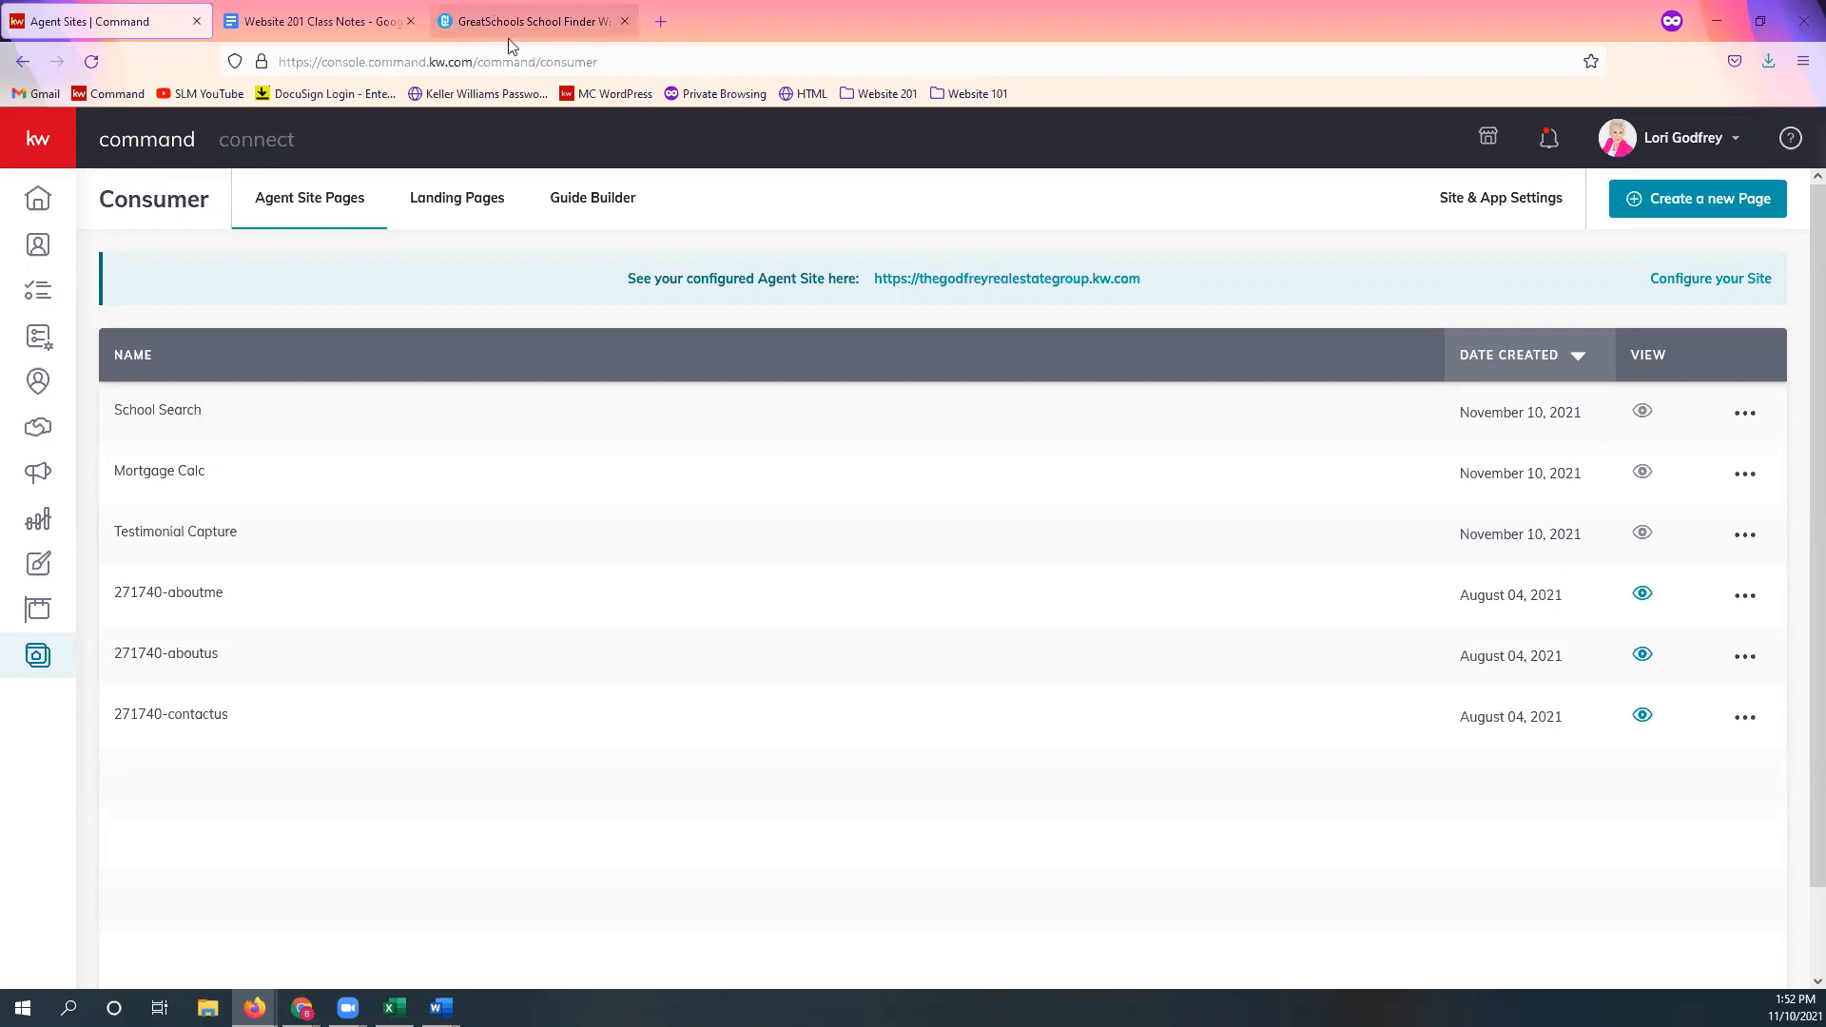
Step: Replace the GreatSchools tab with a new private tab showing the Website 201 - Custom page Google Doc
click(661, 21)
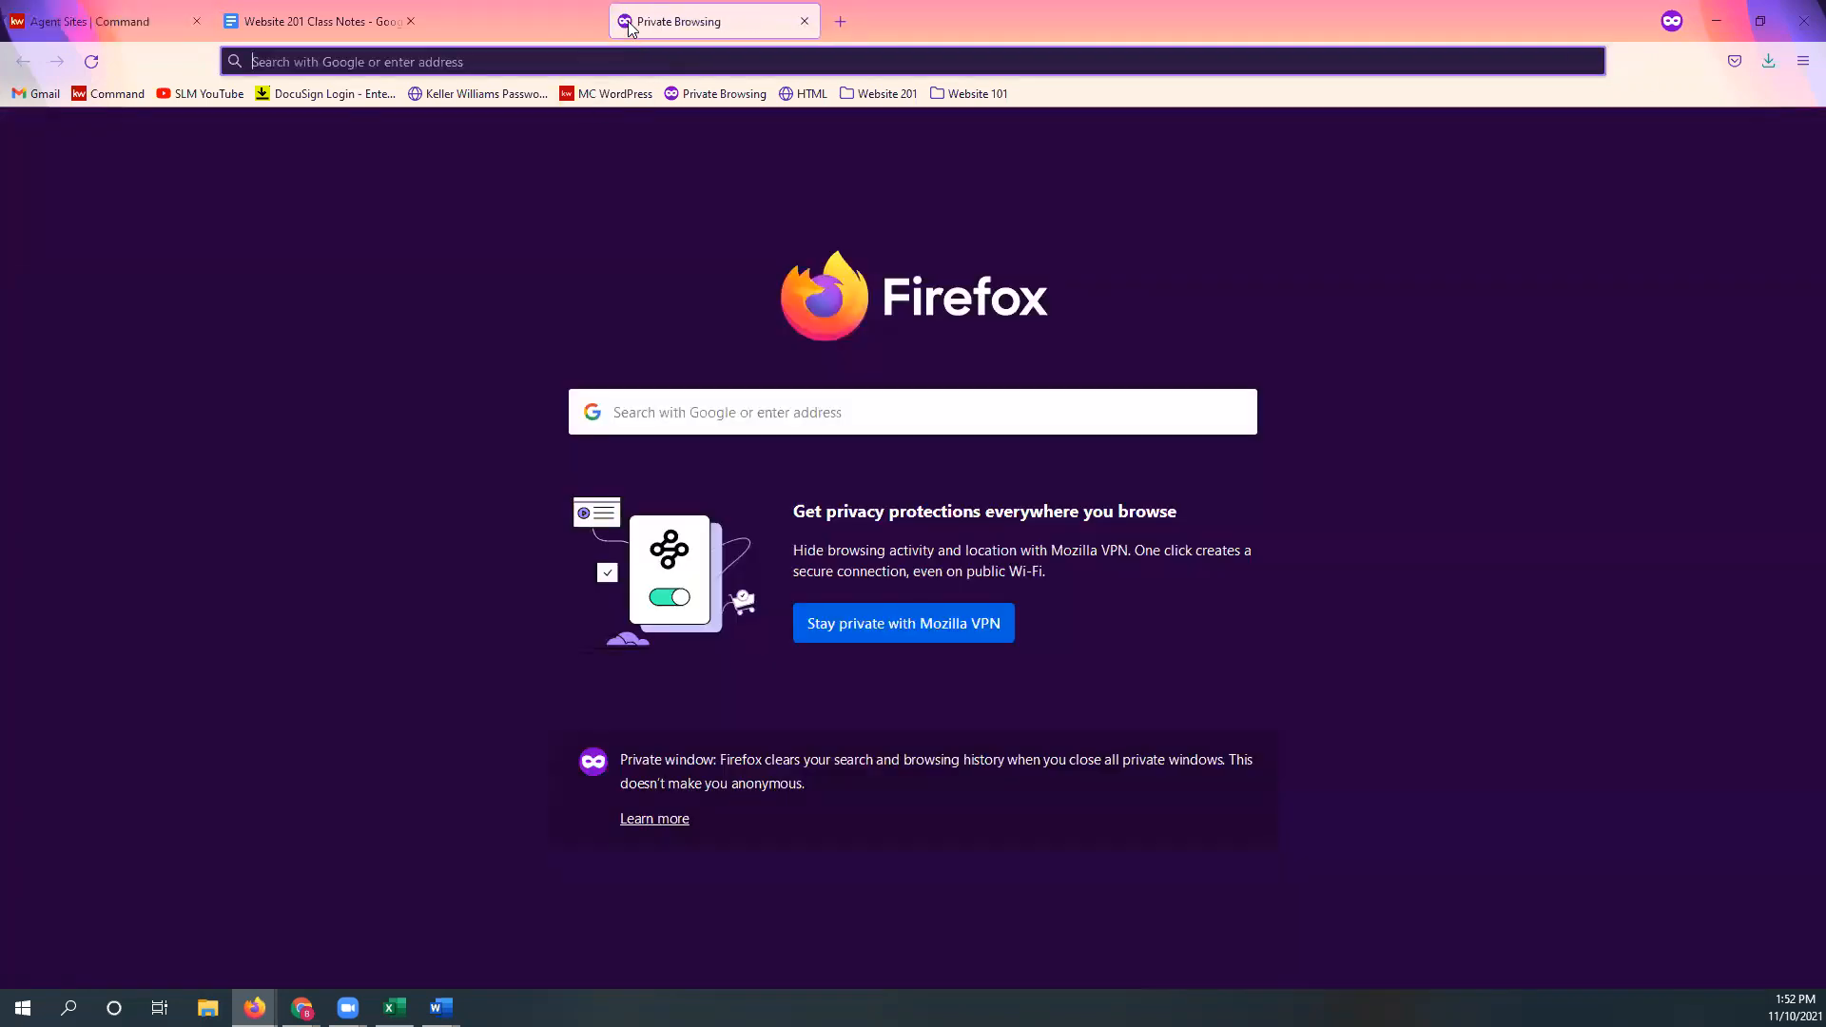
click(625, 21)
click(879, 94)
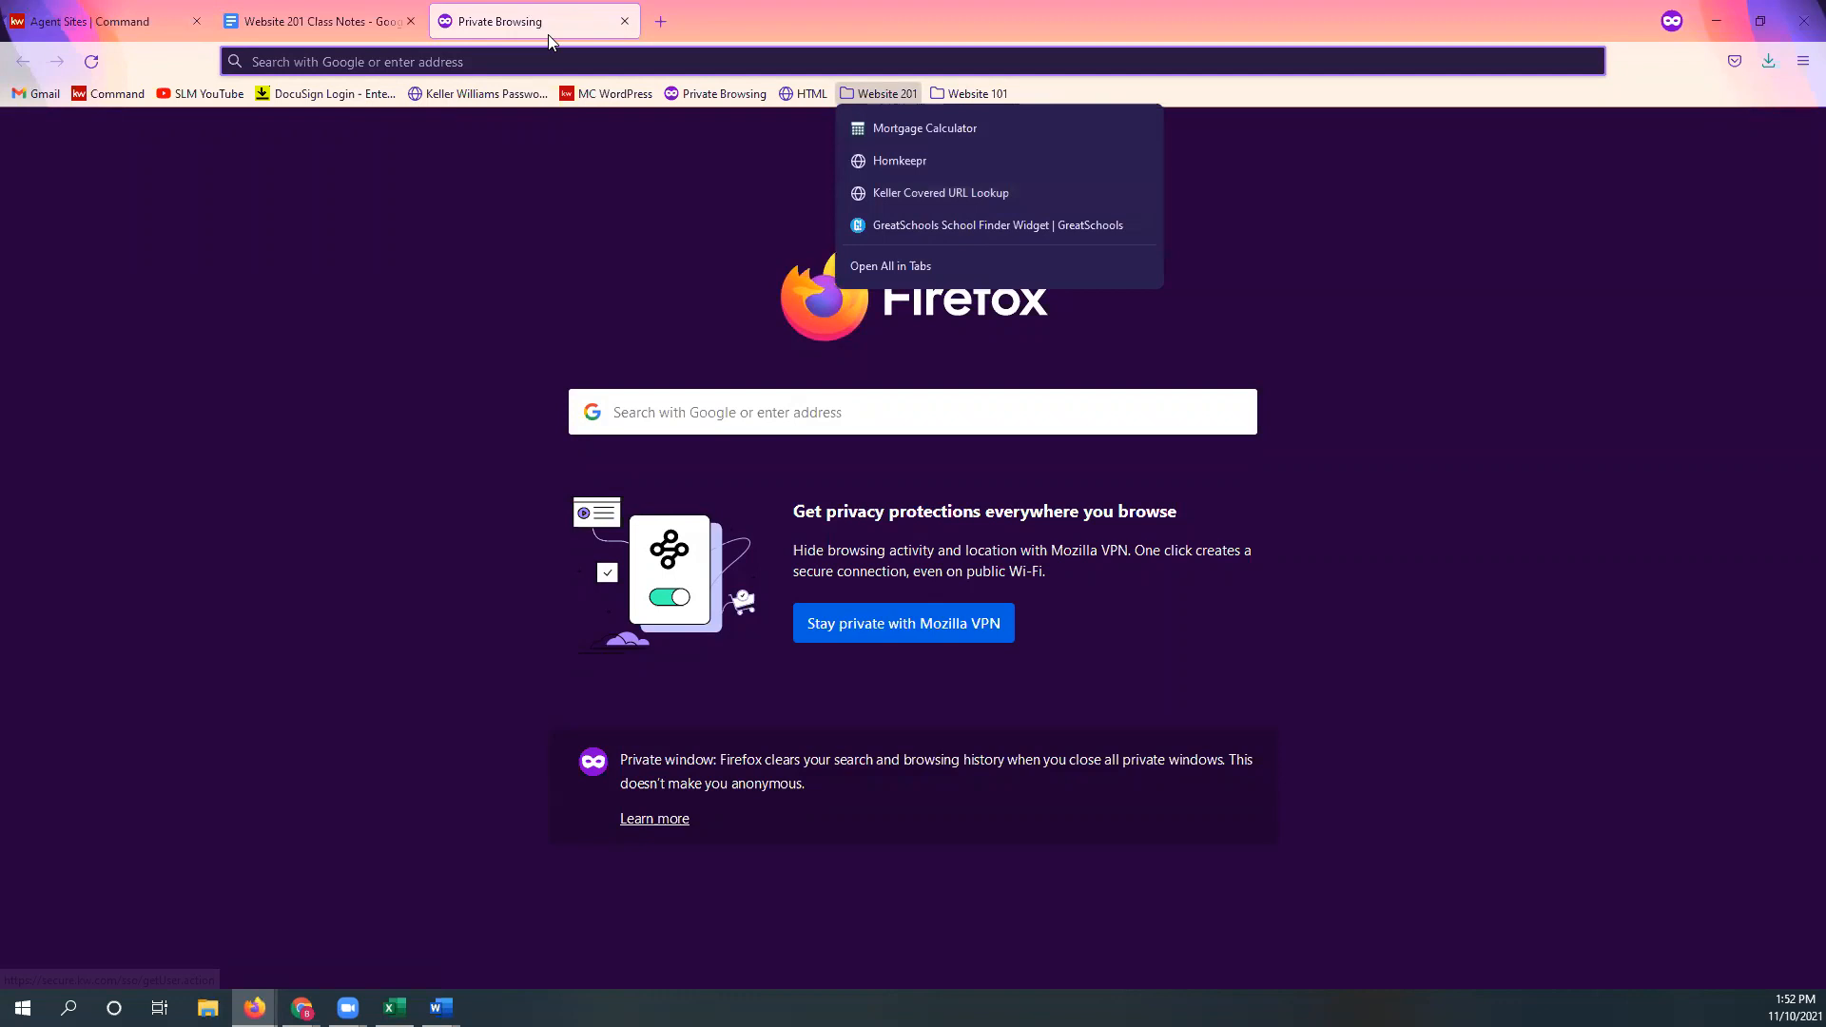
click(837, 112)
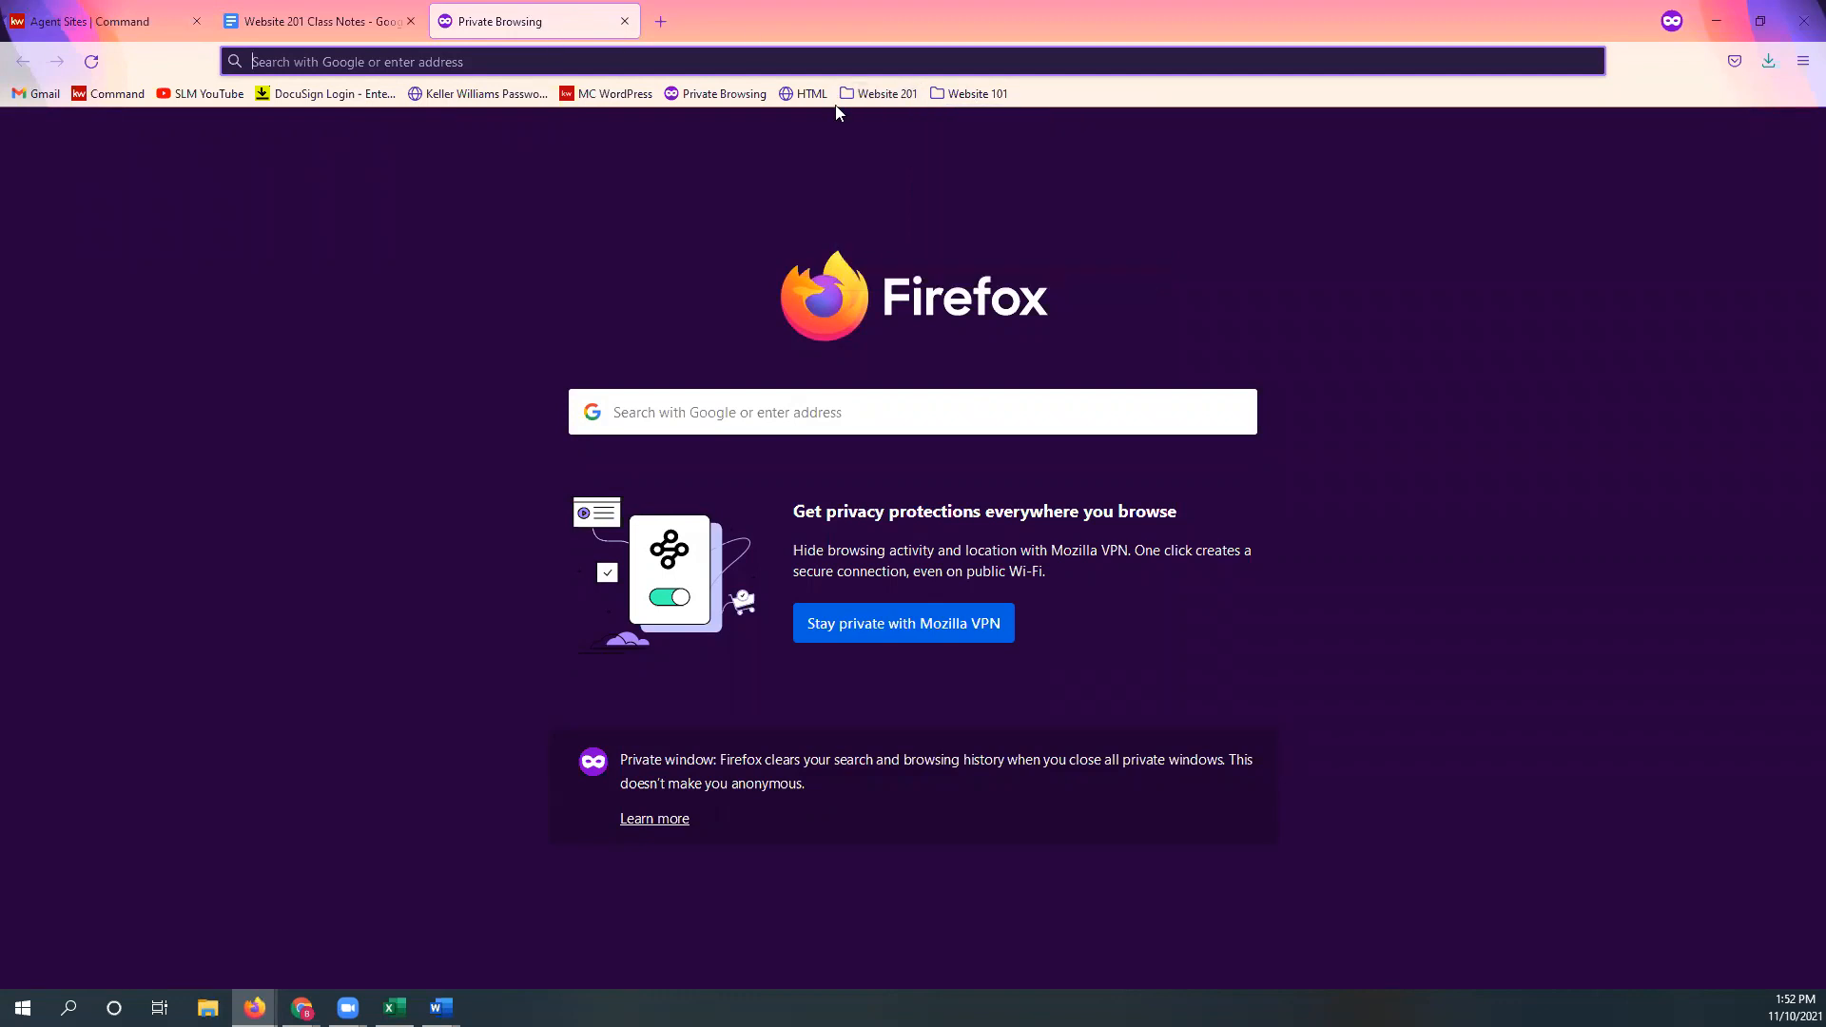
click(114, 27)
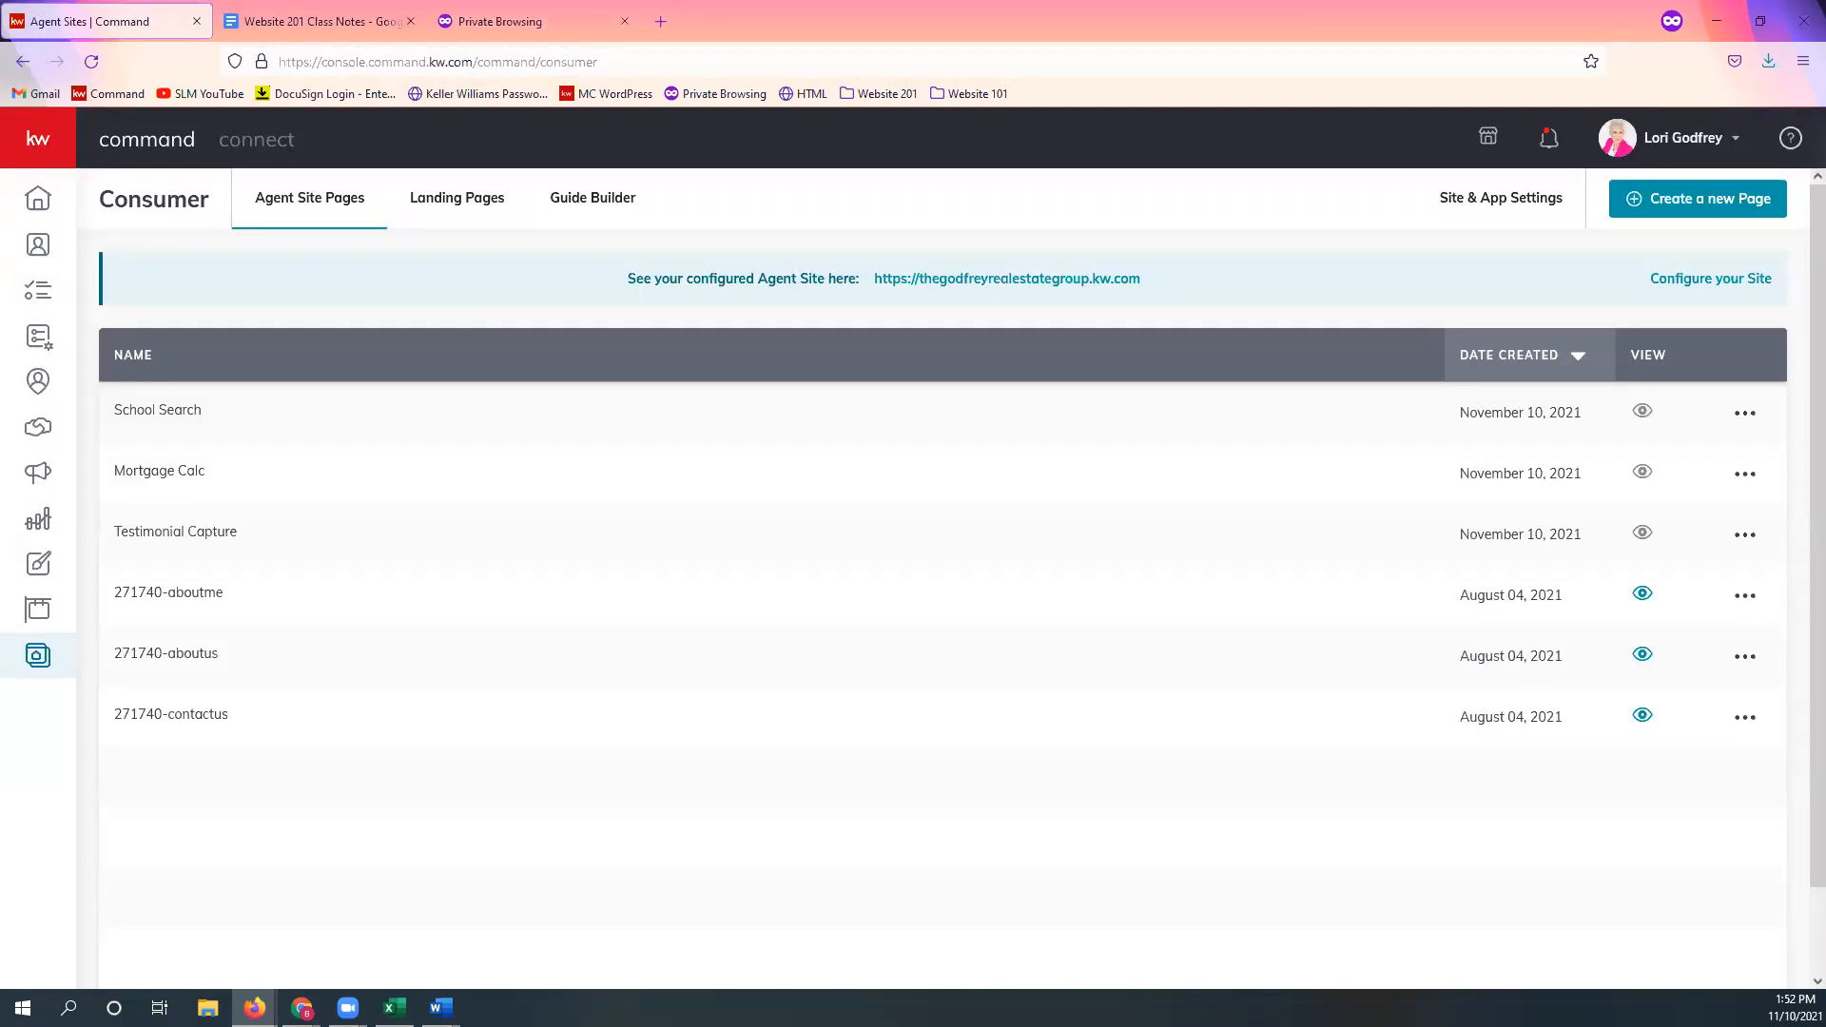
key(alt+Tab)
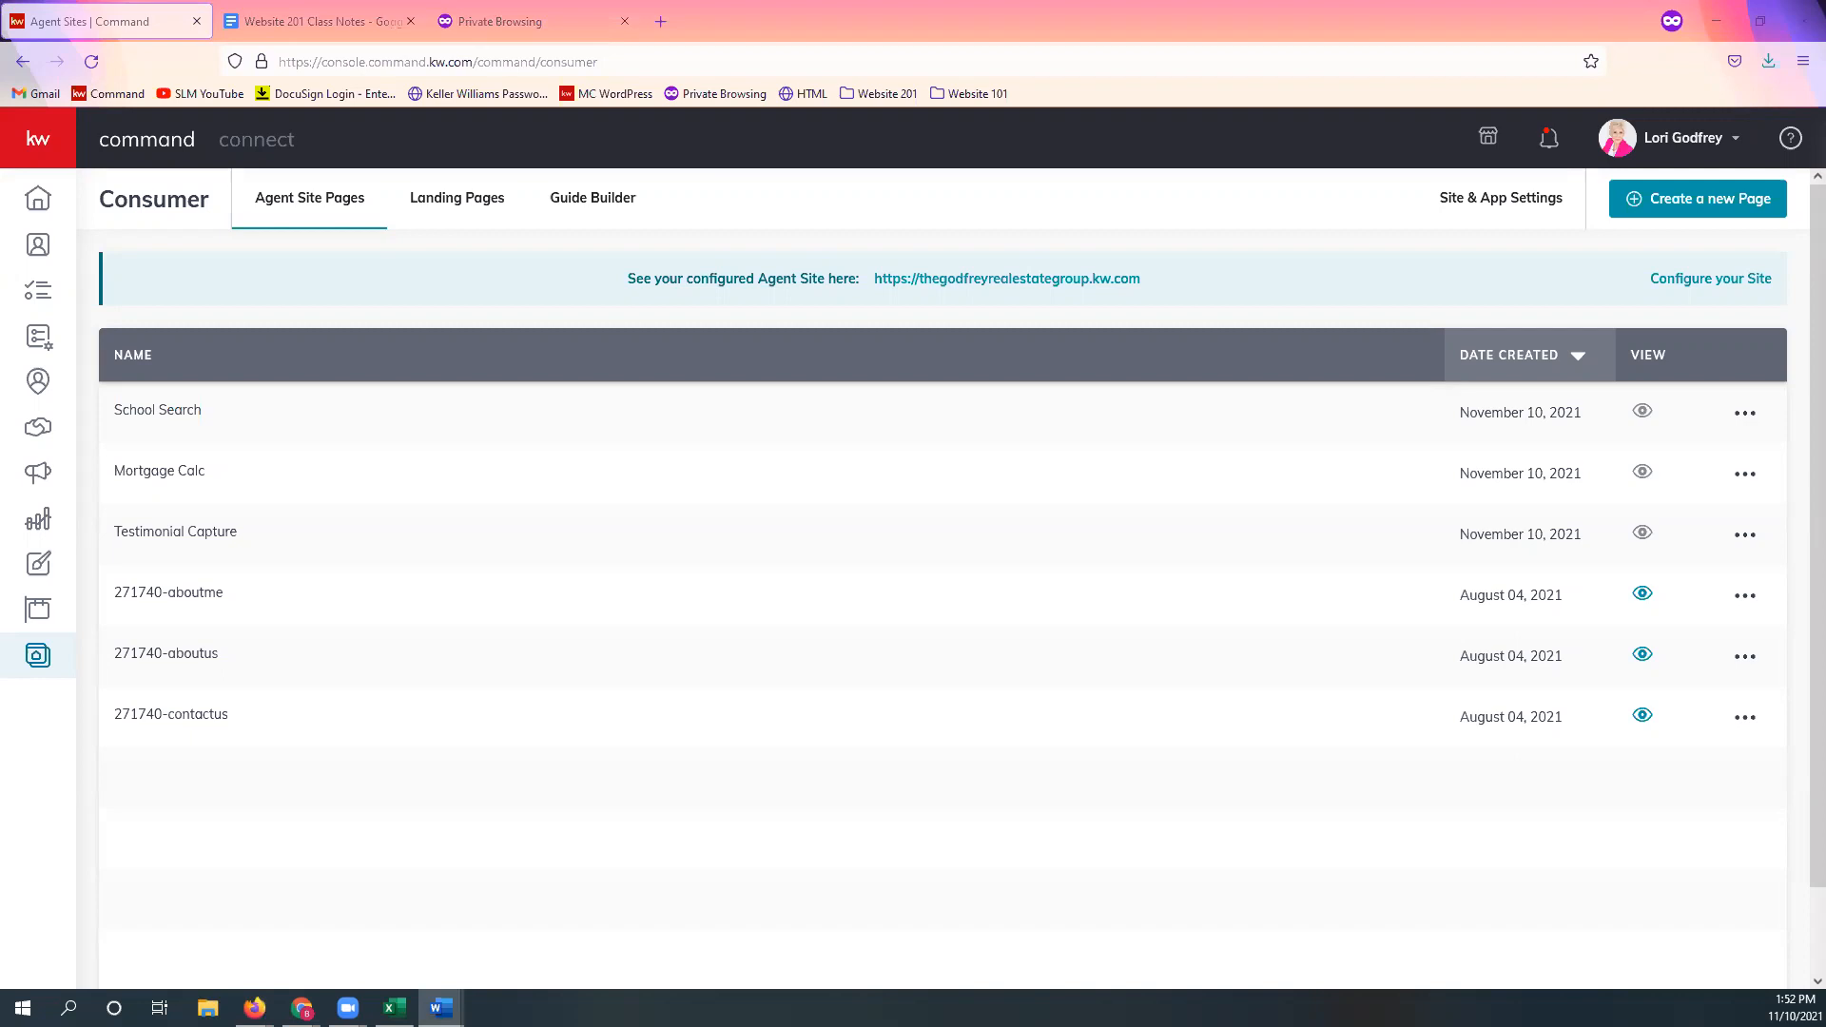
click(571, 21)
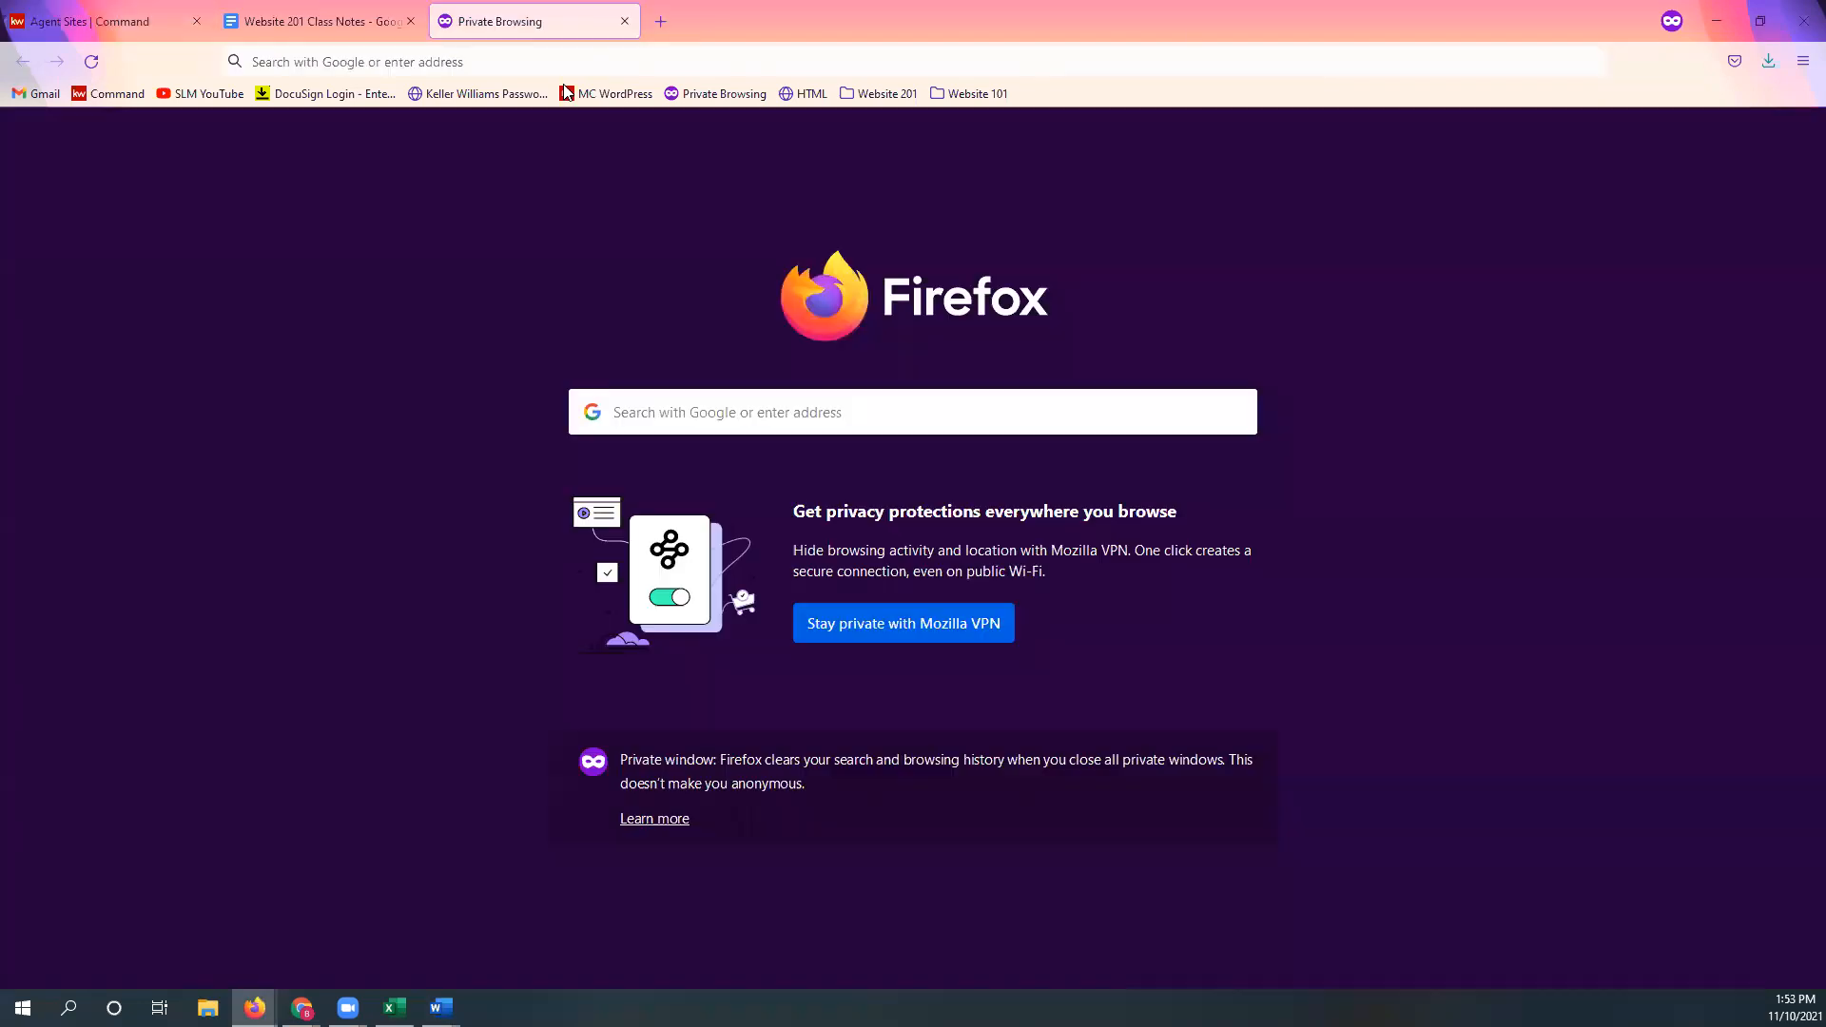
click(565, 68)
key(ctrl+v)
key(Return)
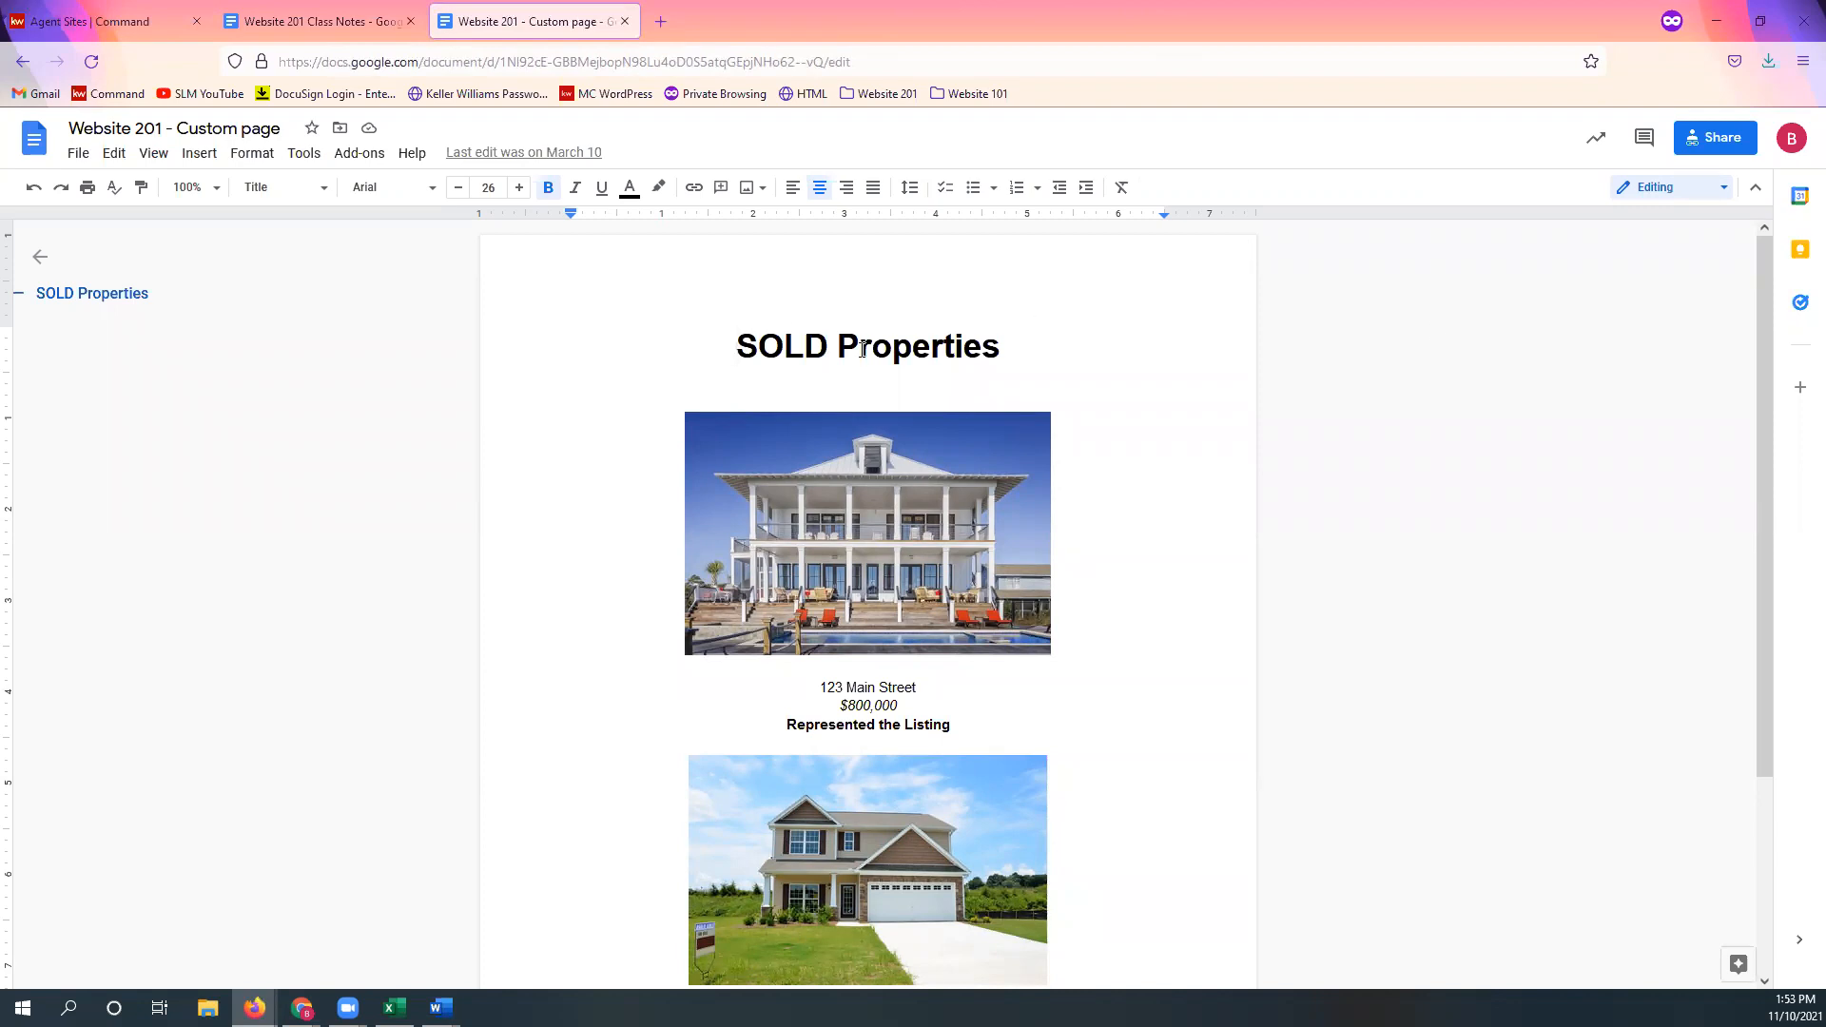
Step: Format the SOLD Properties title in Caveat at size 50
click(957, 346)
click(890, 348)
triple_click(886, 350)
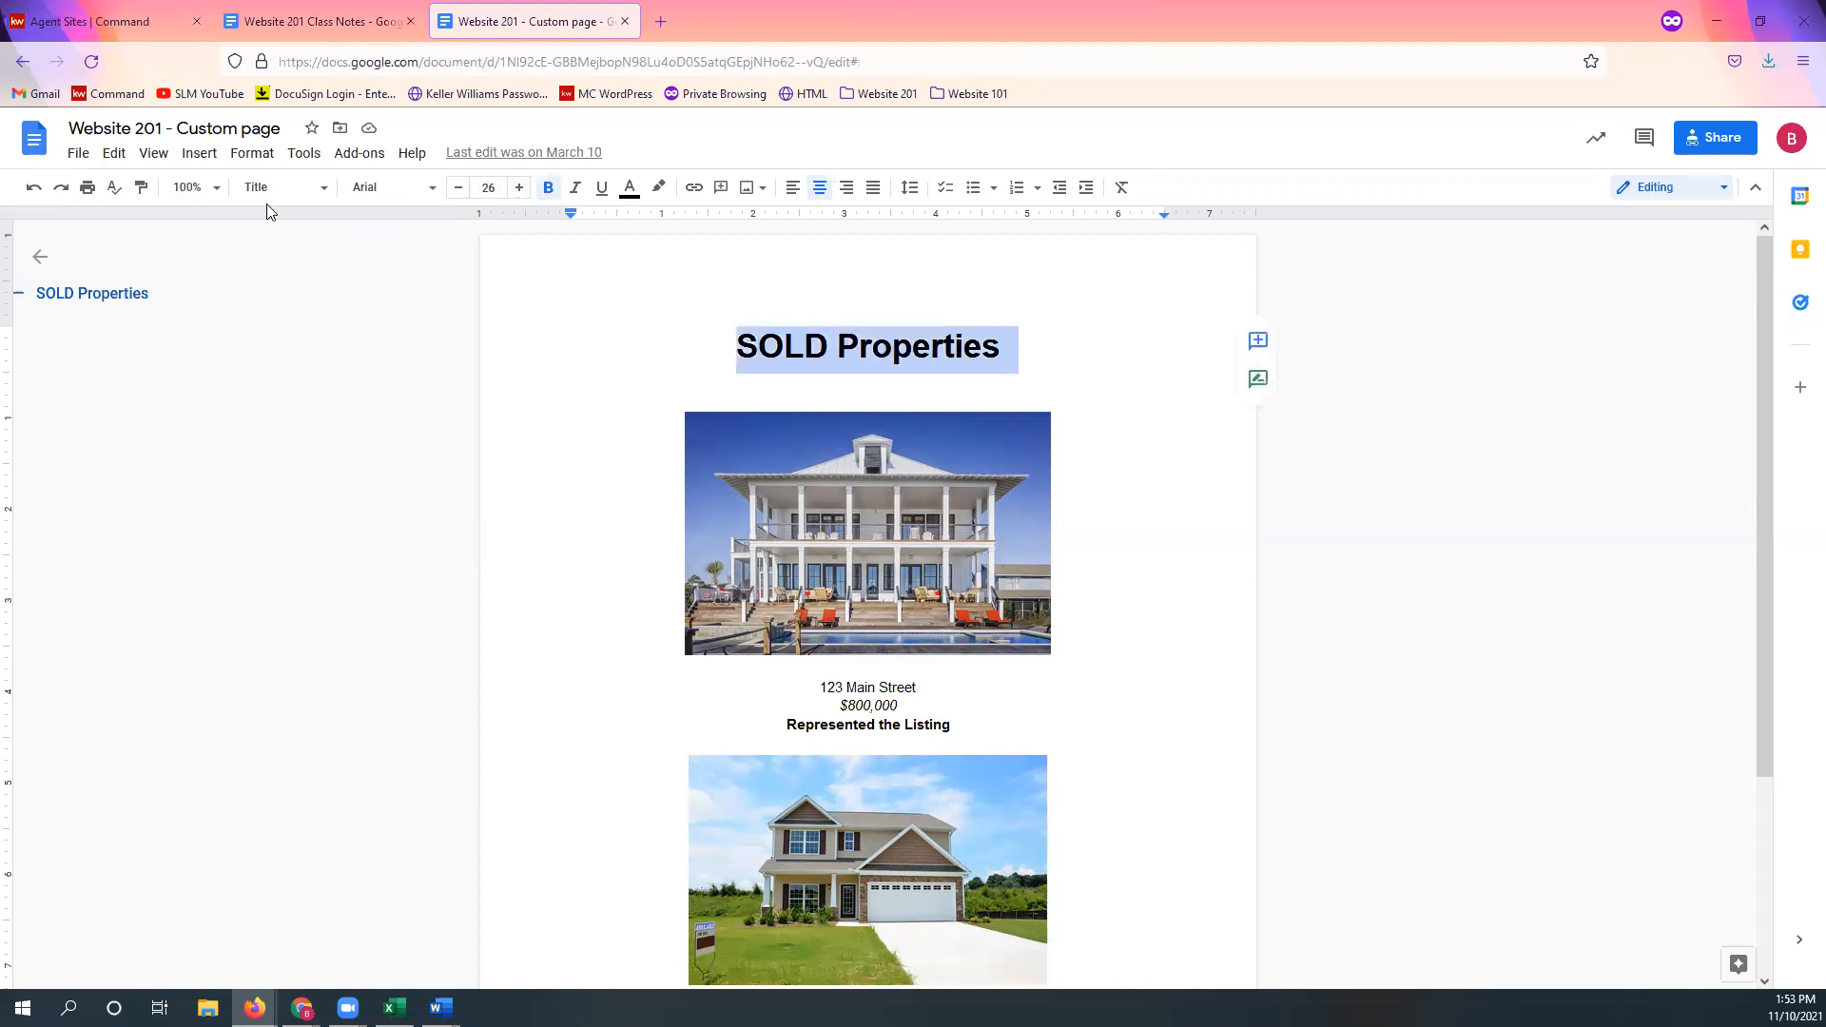
click(419, 187)
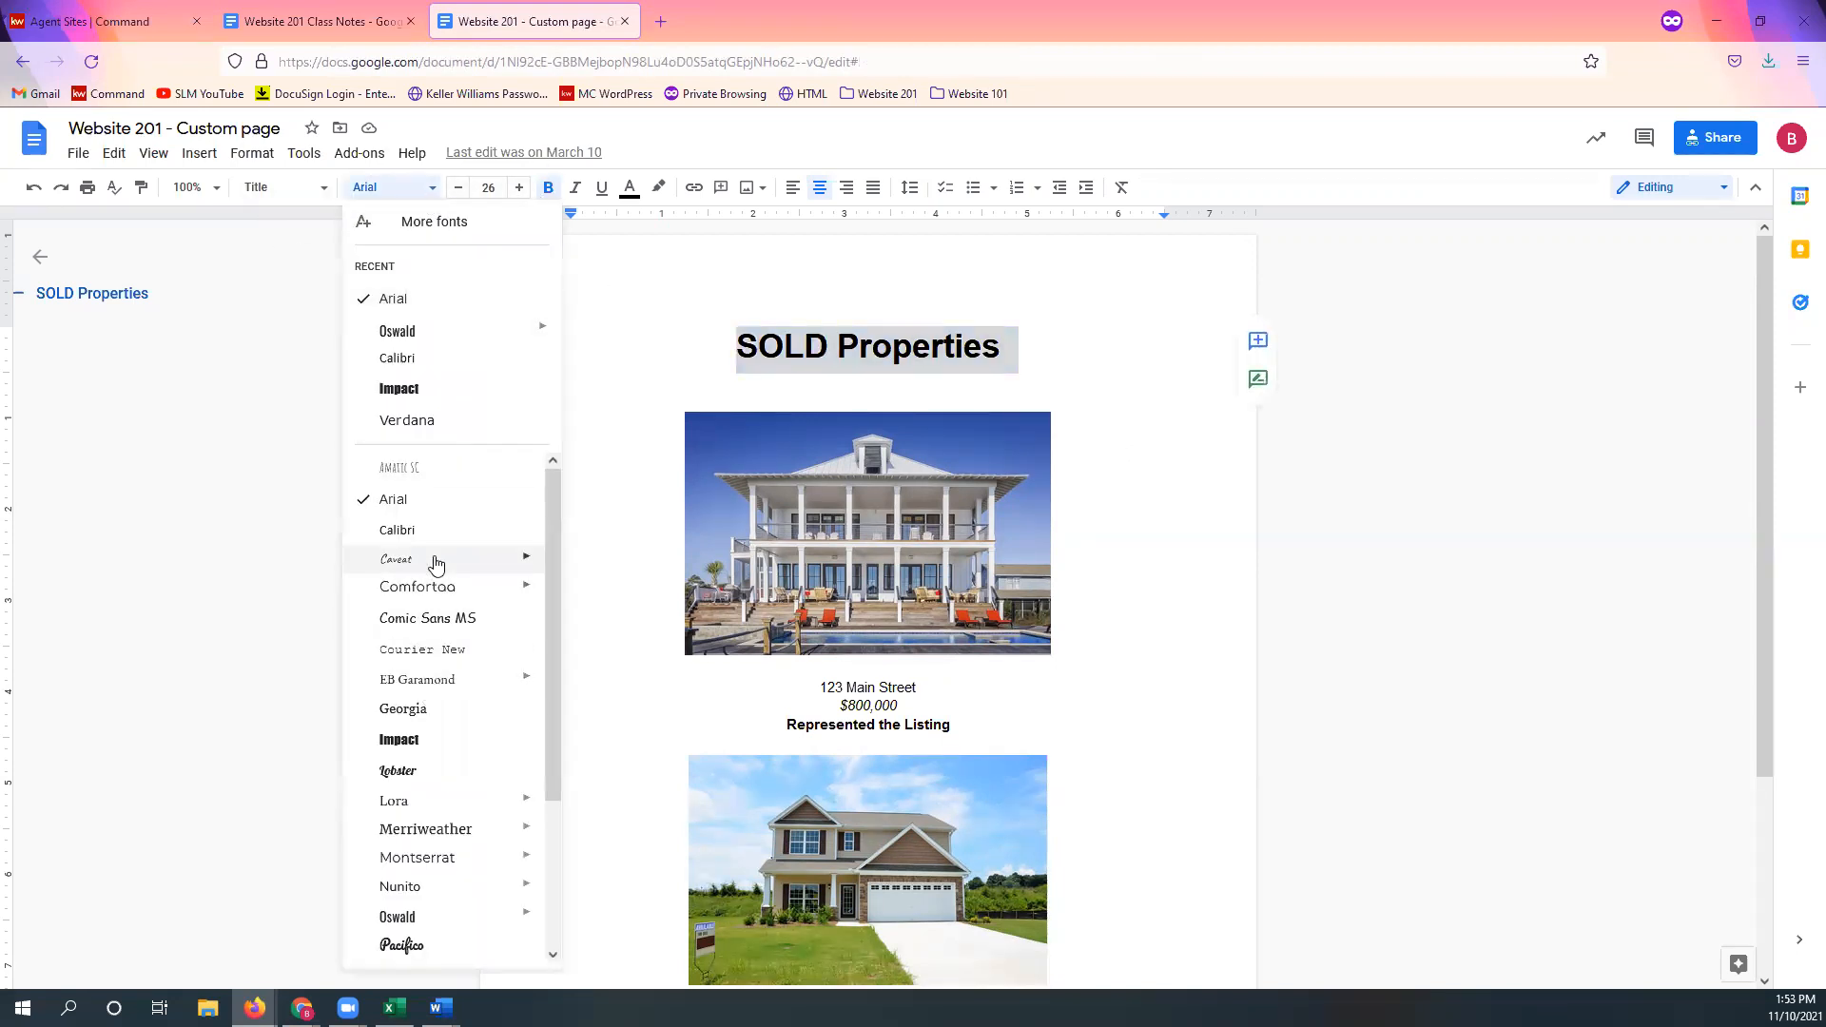
click(378, 562)
click(493, 185)
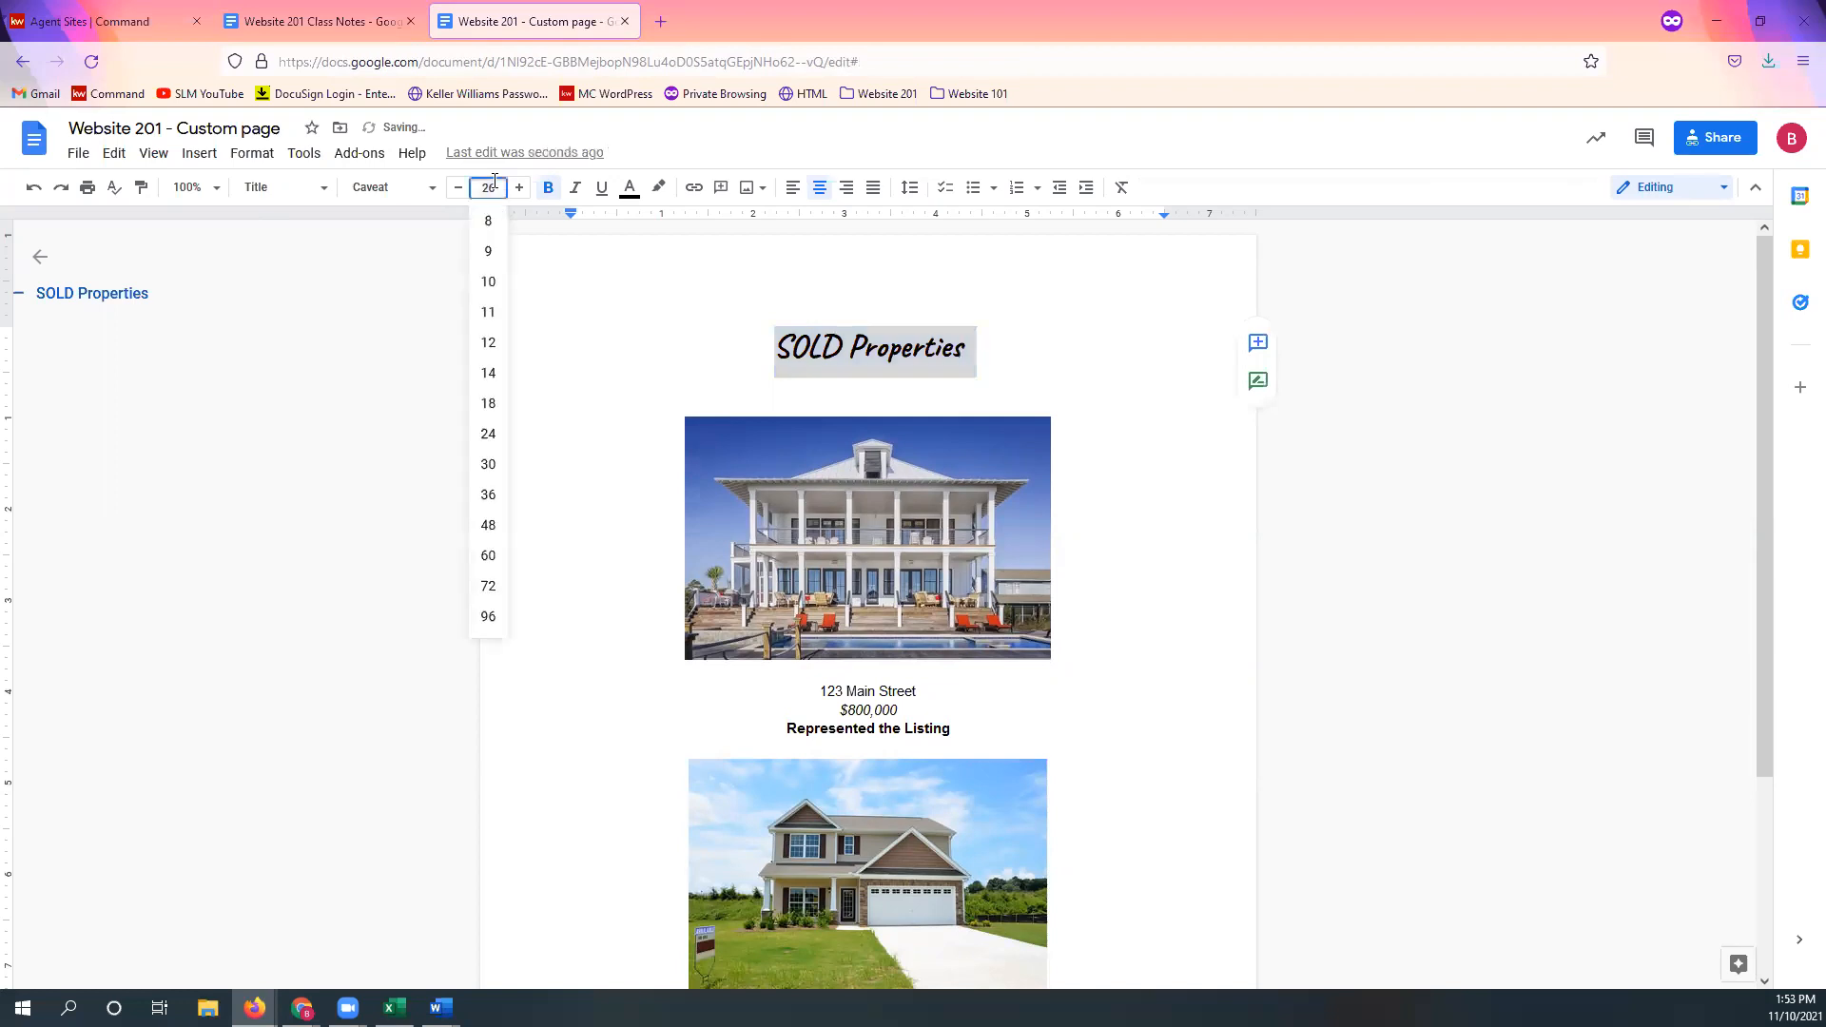
text(50)
key(Return)
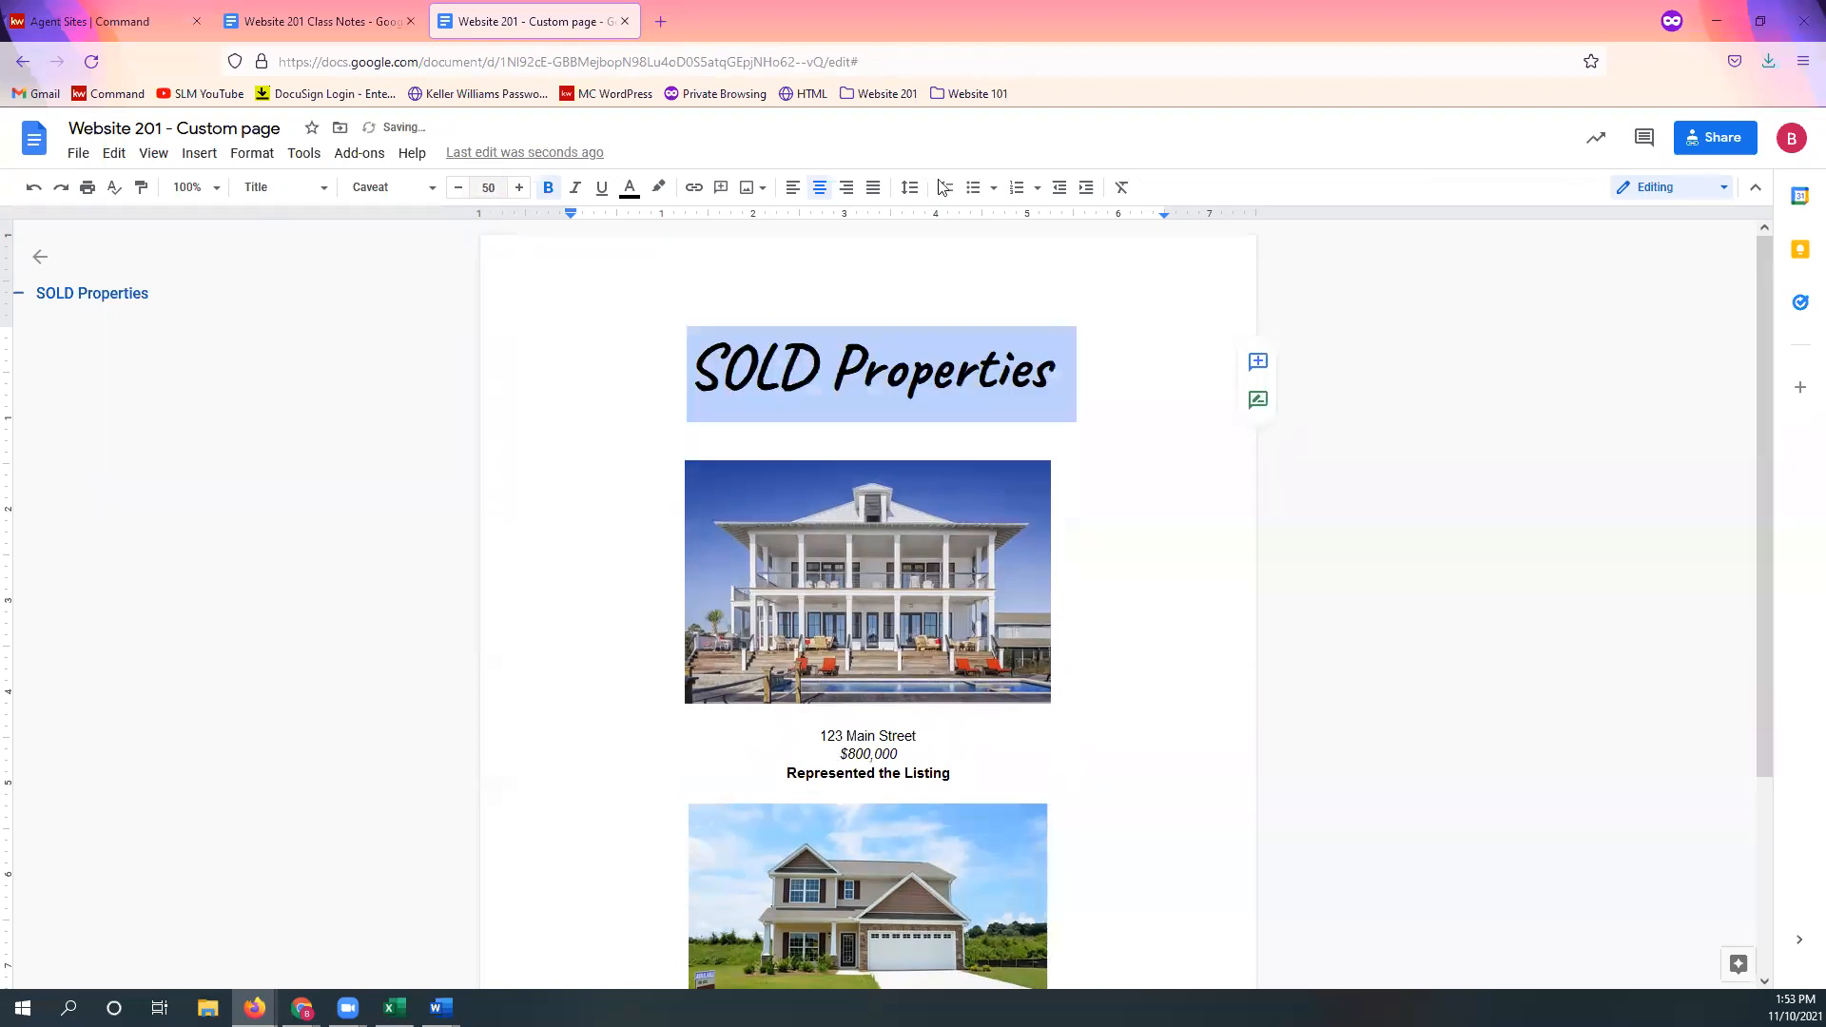
click(1075, 470)
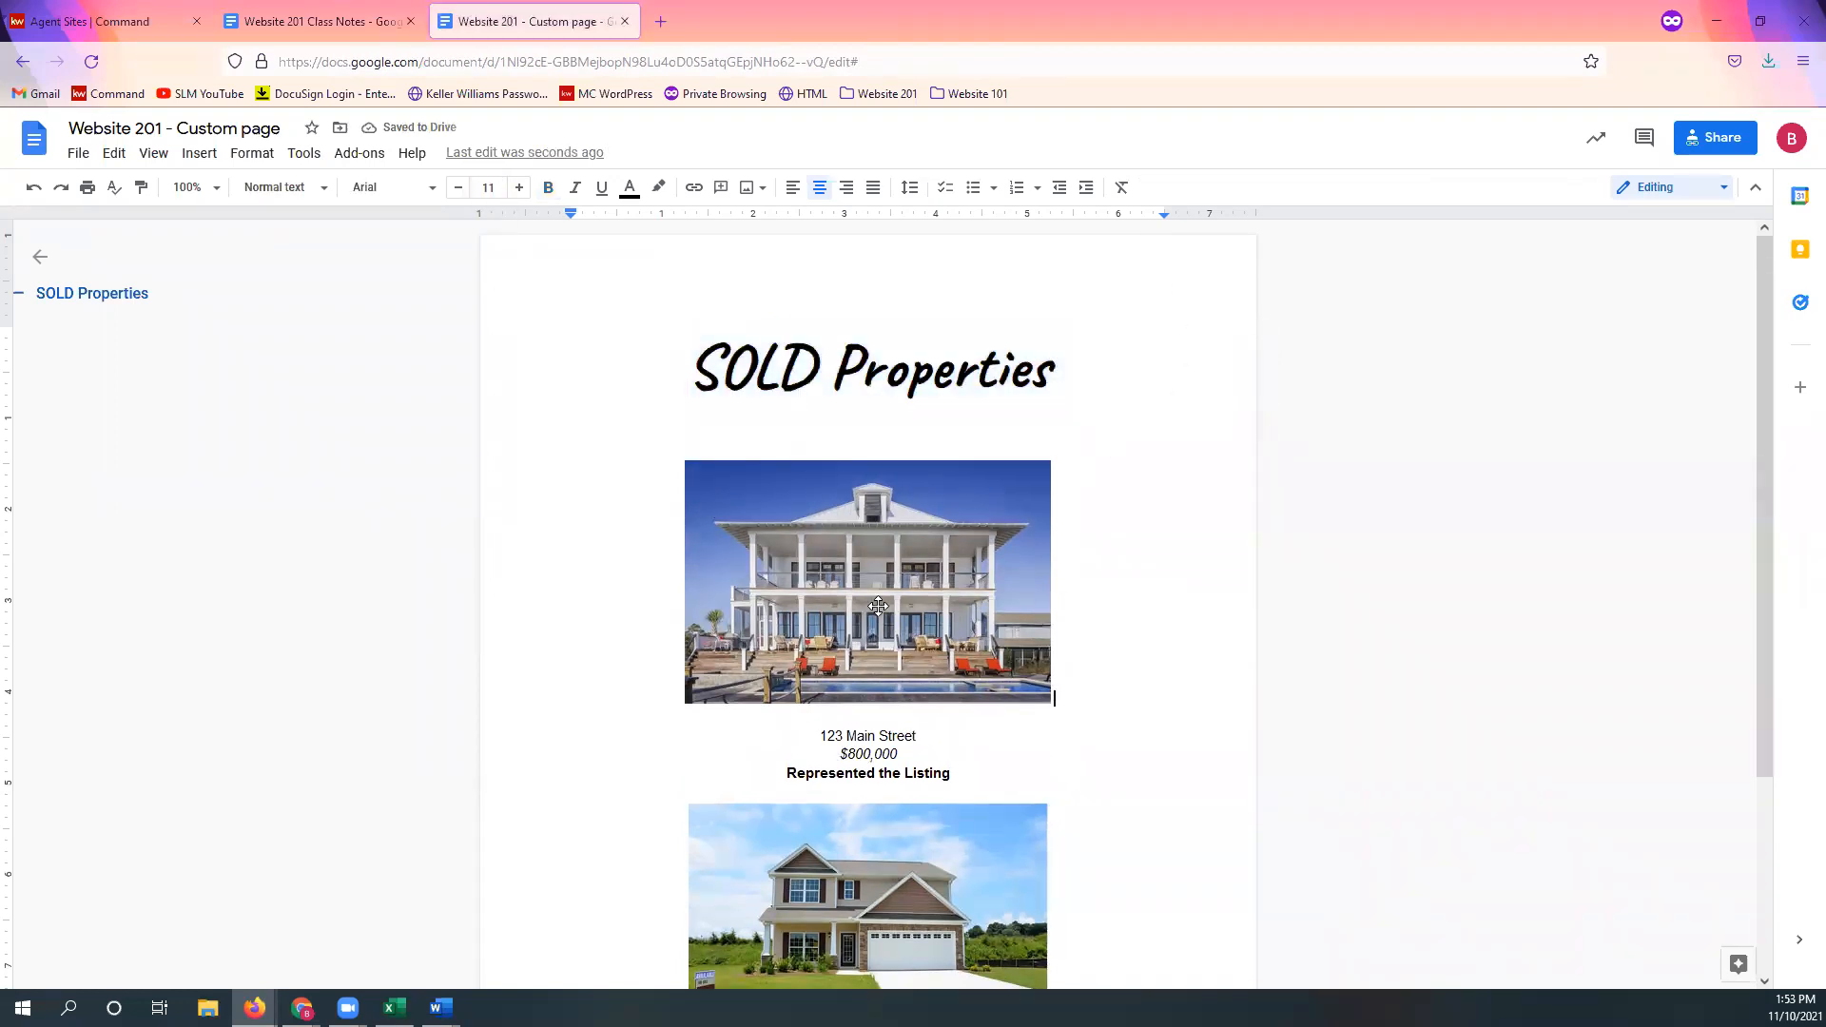
Step: Select and review the two house photos beneath the 123 Main Street listing
scroll(899, 561, down, 2)
scroll(1063, 516, up, 2)
click(976, 554)
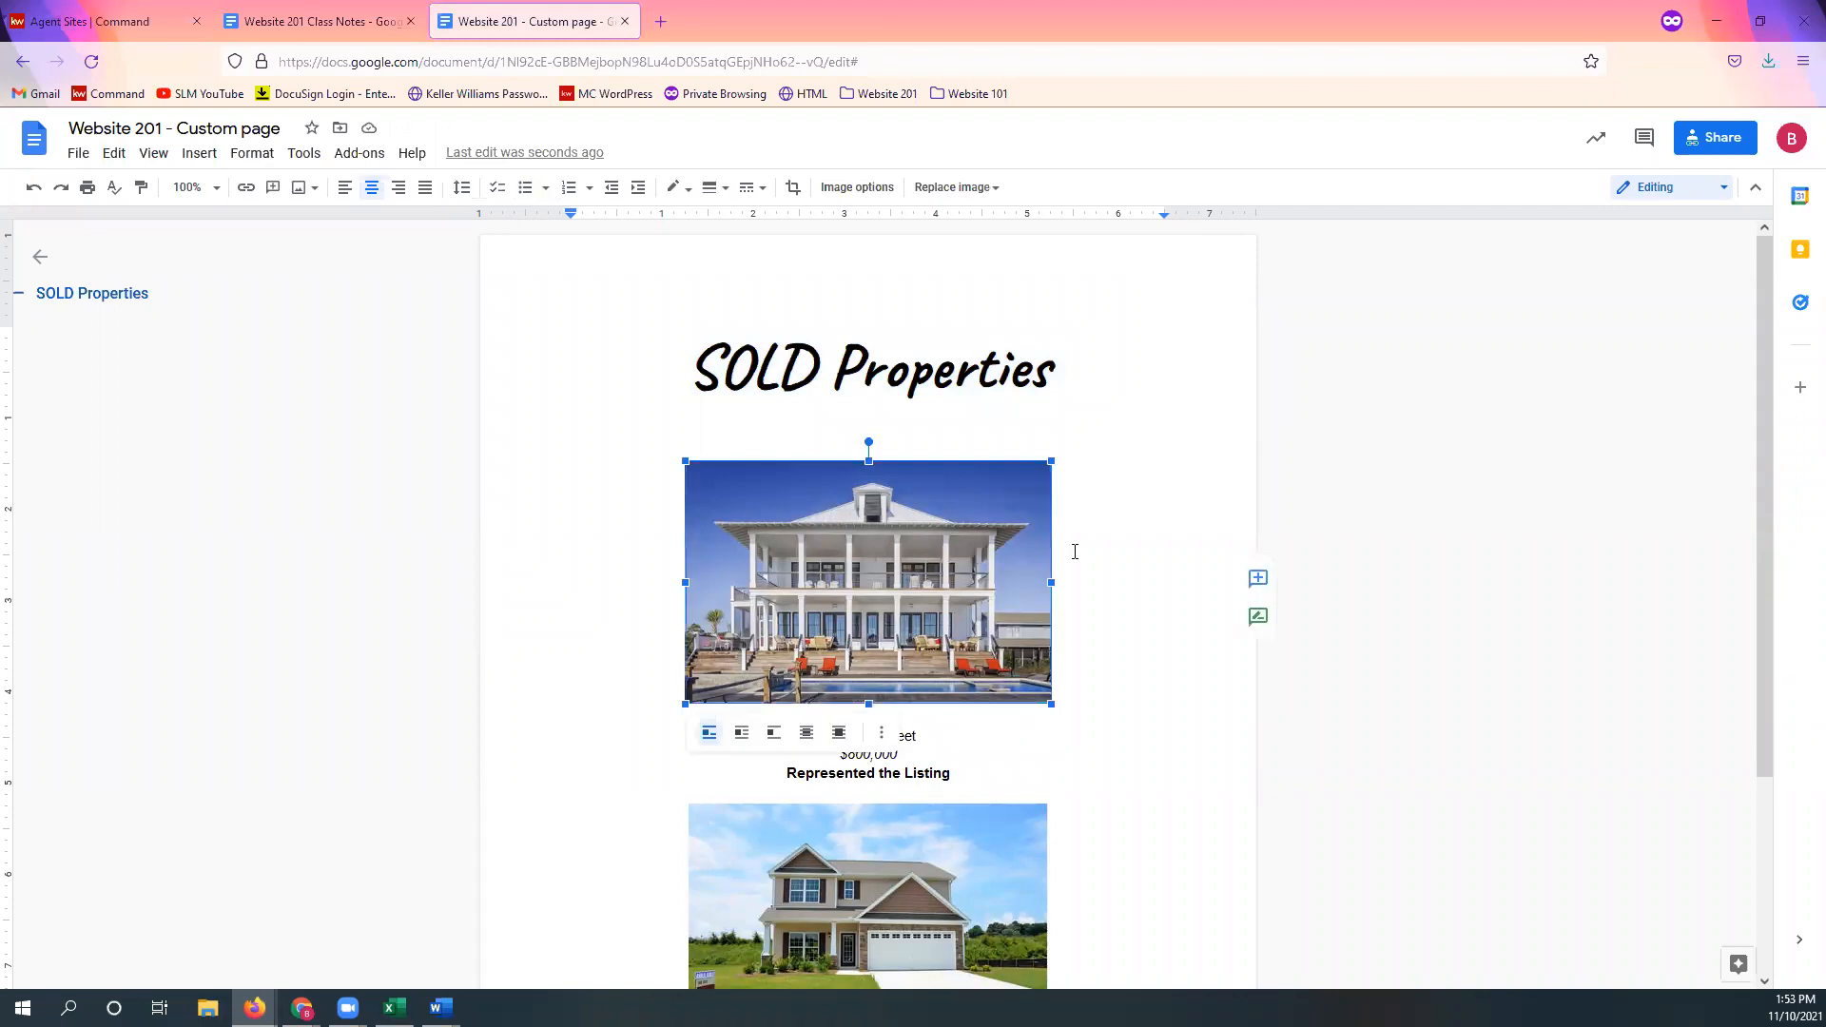
scroll(1074, 552, down, 2)
click(1008, 704)
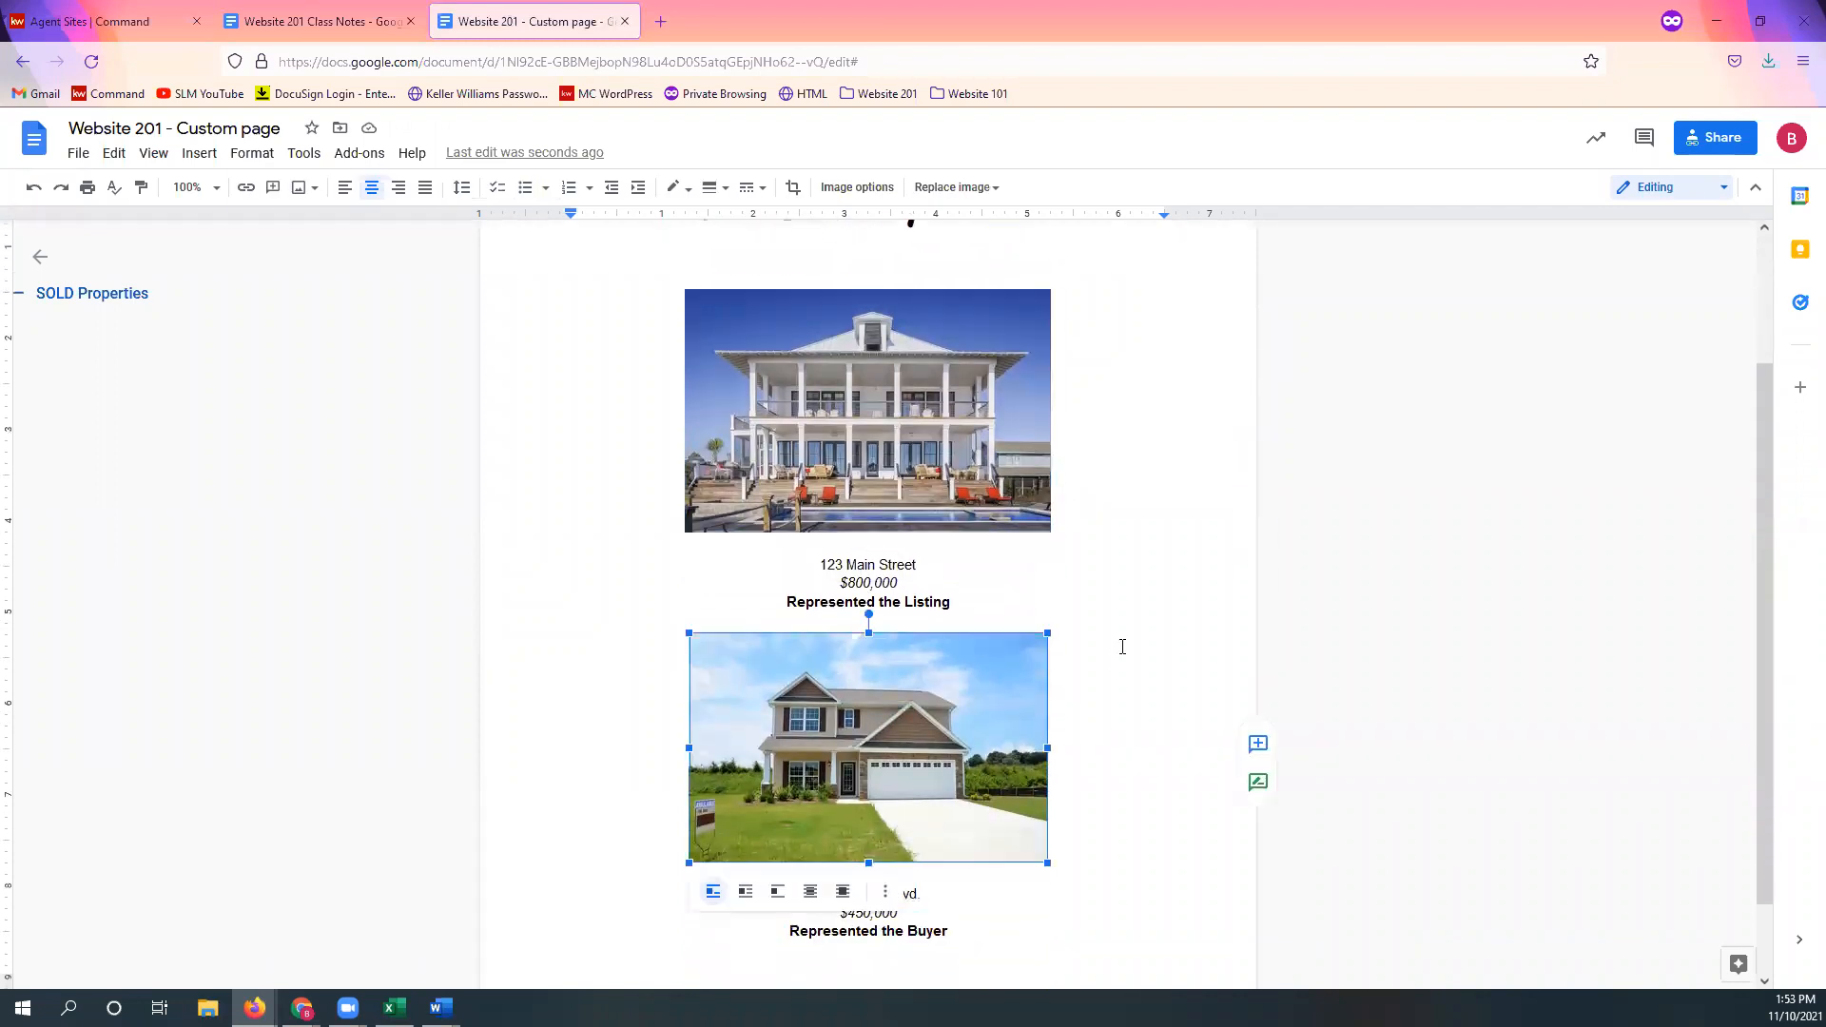
drag(814, 562, 1023, 607)
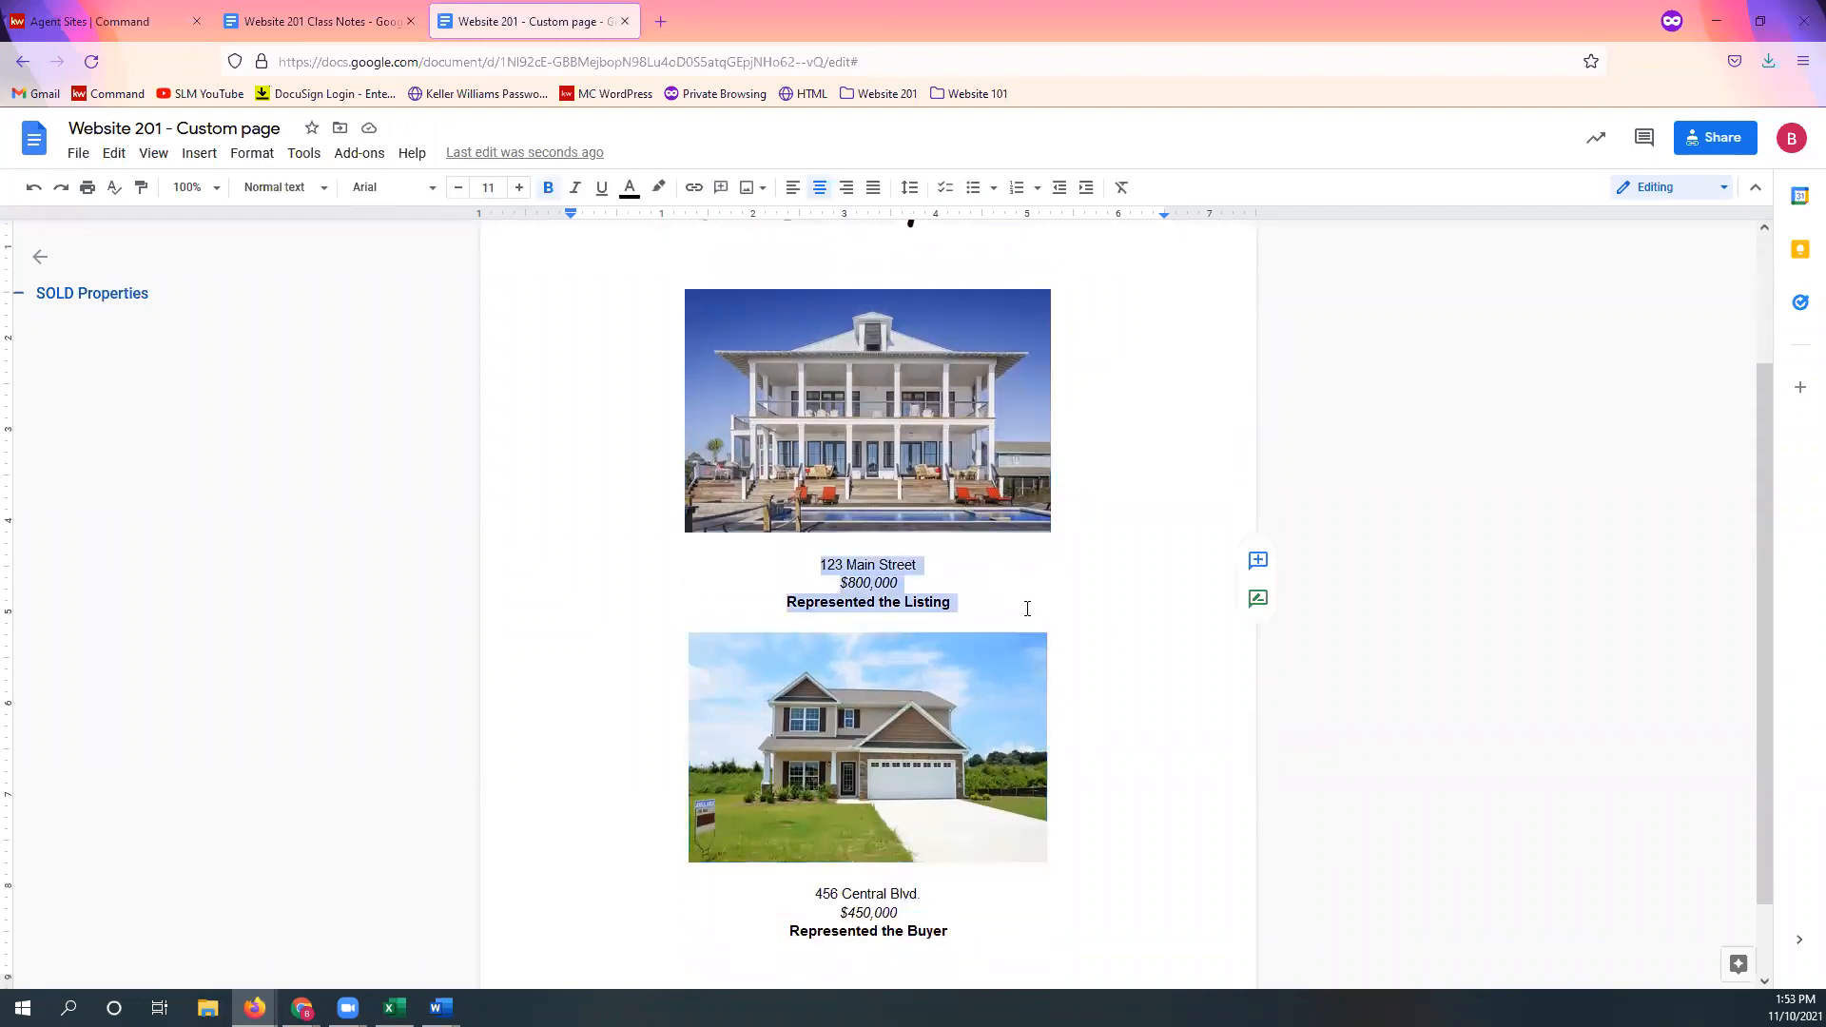
scroll(1194, 673, down, 1)
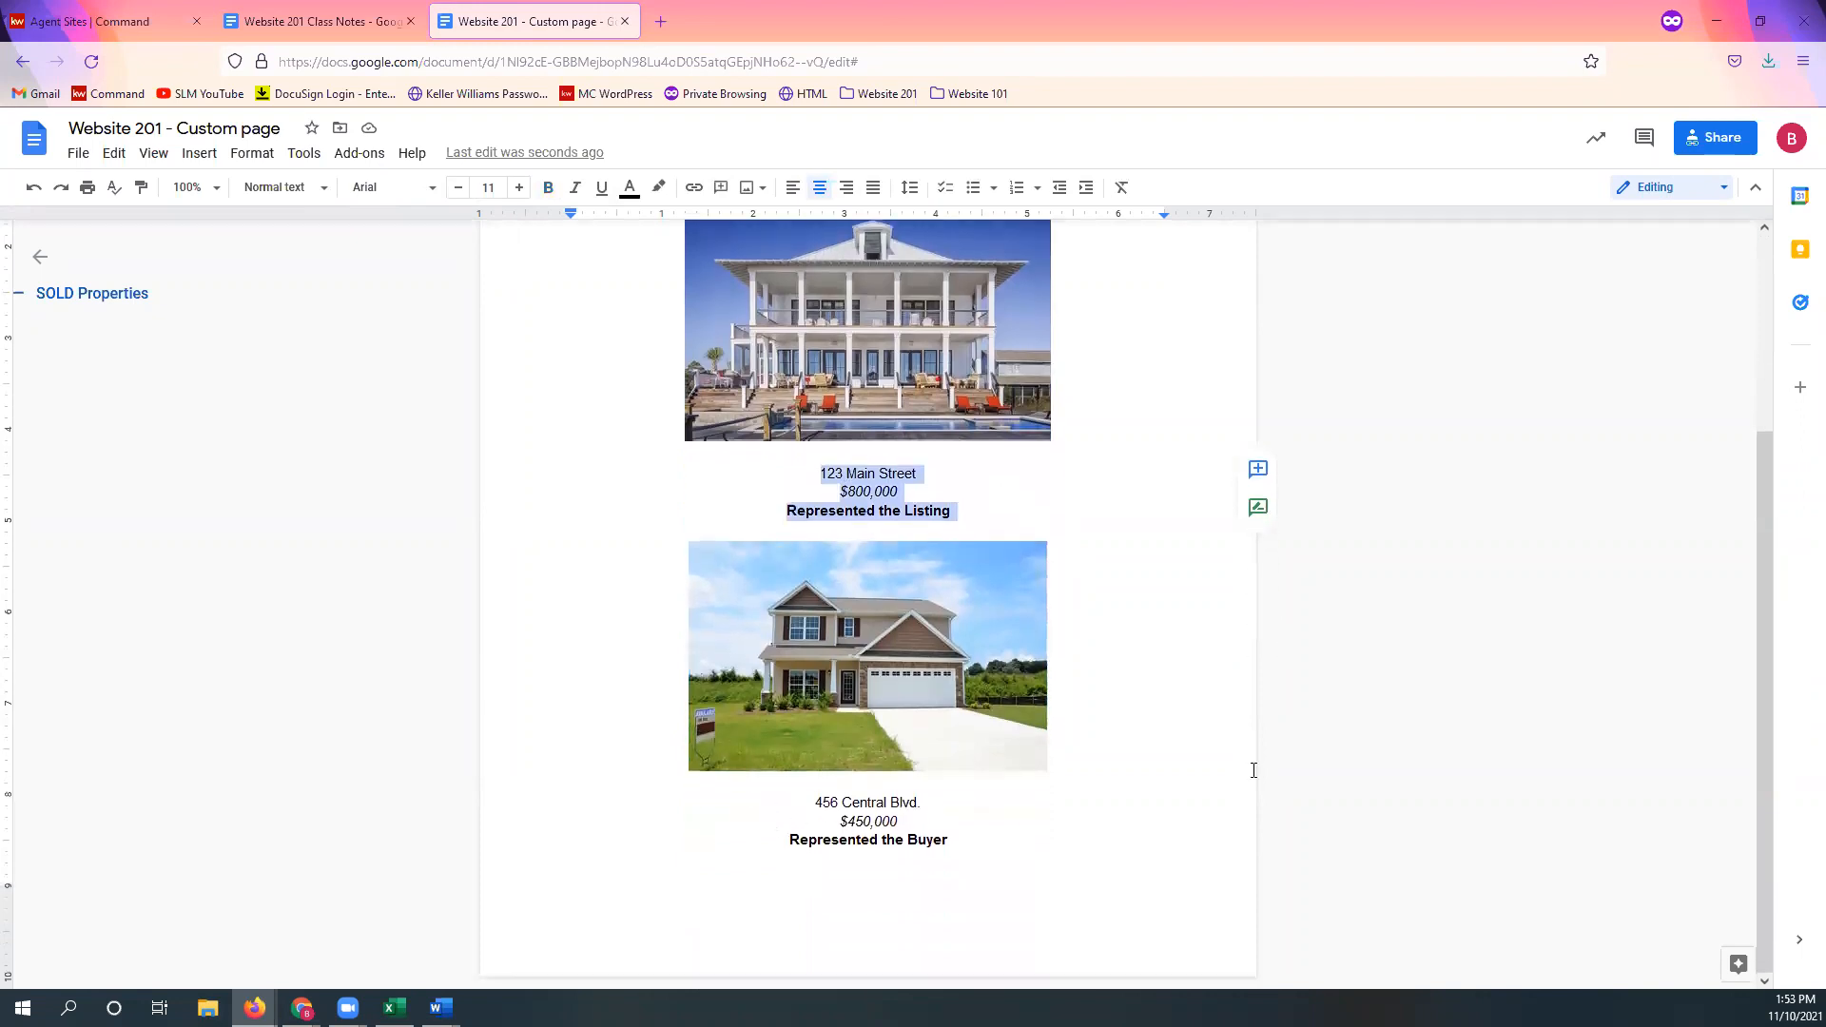
scroll(1185, 738, up, 3)
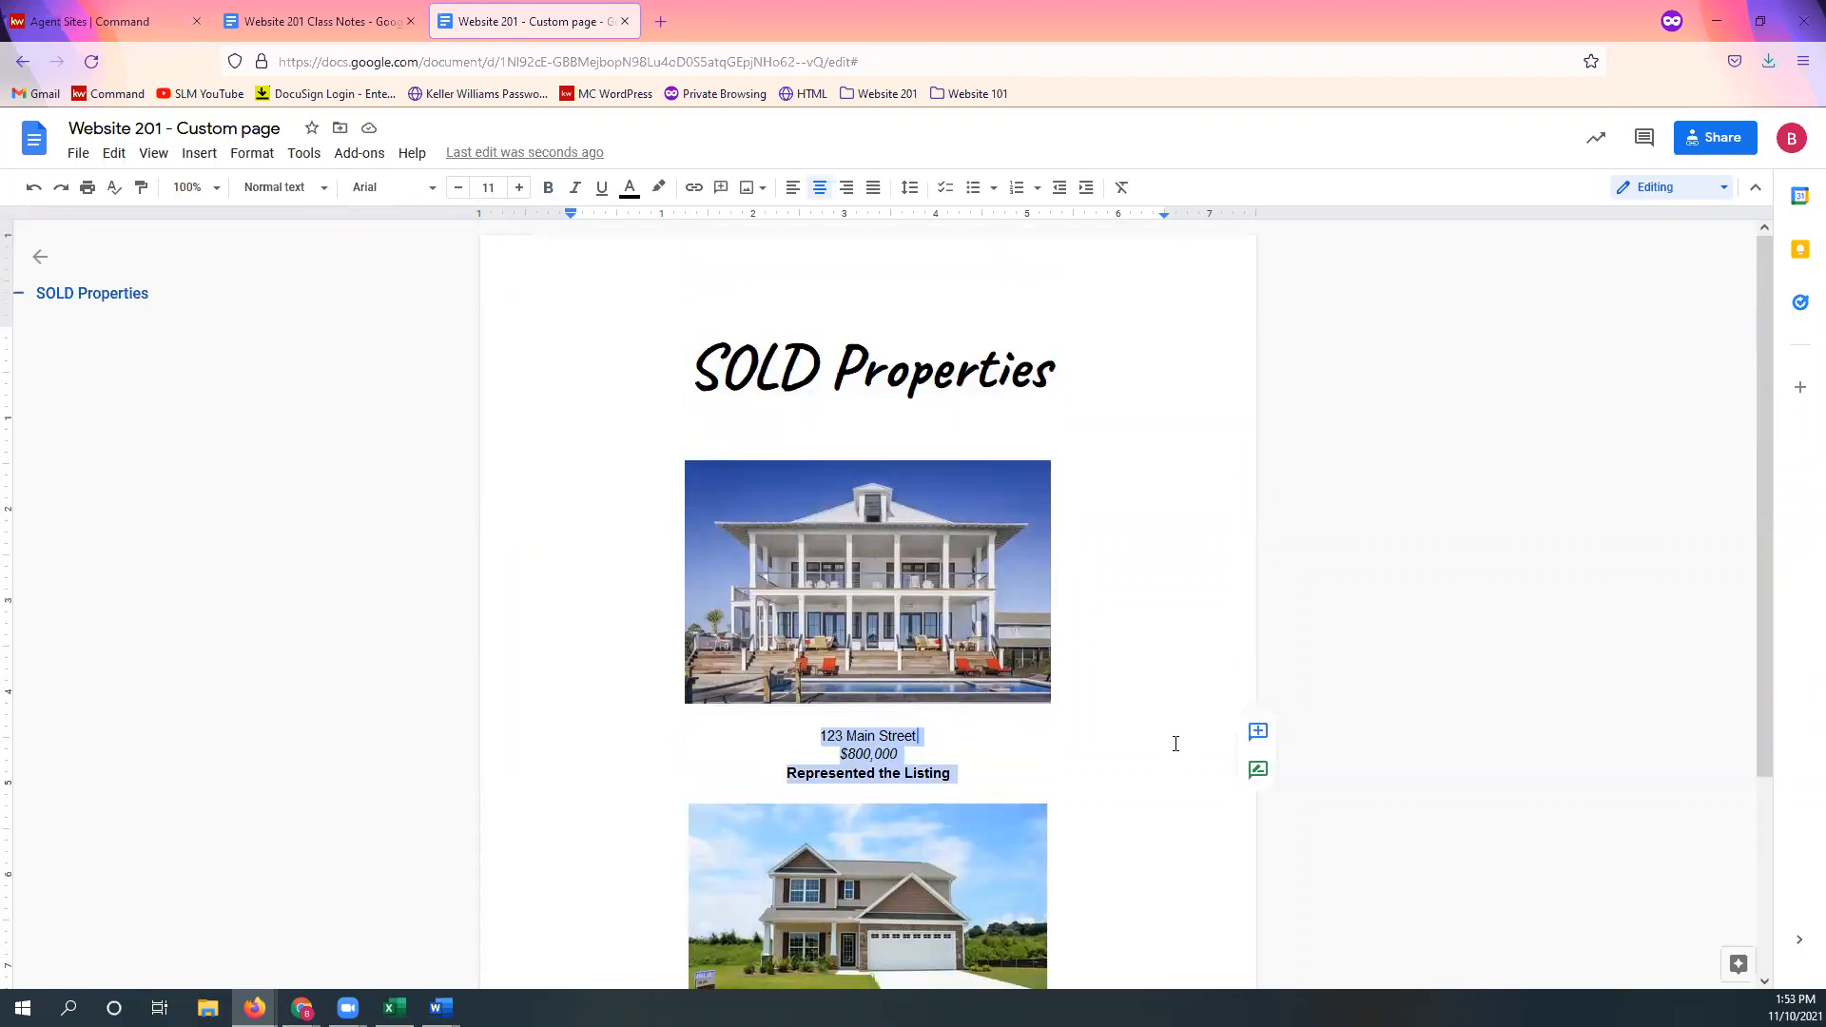
click(1175, 744)
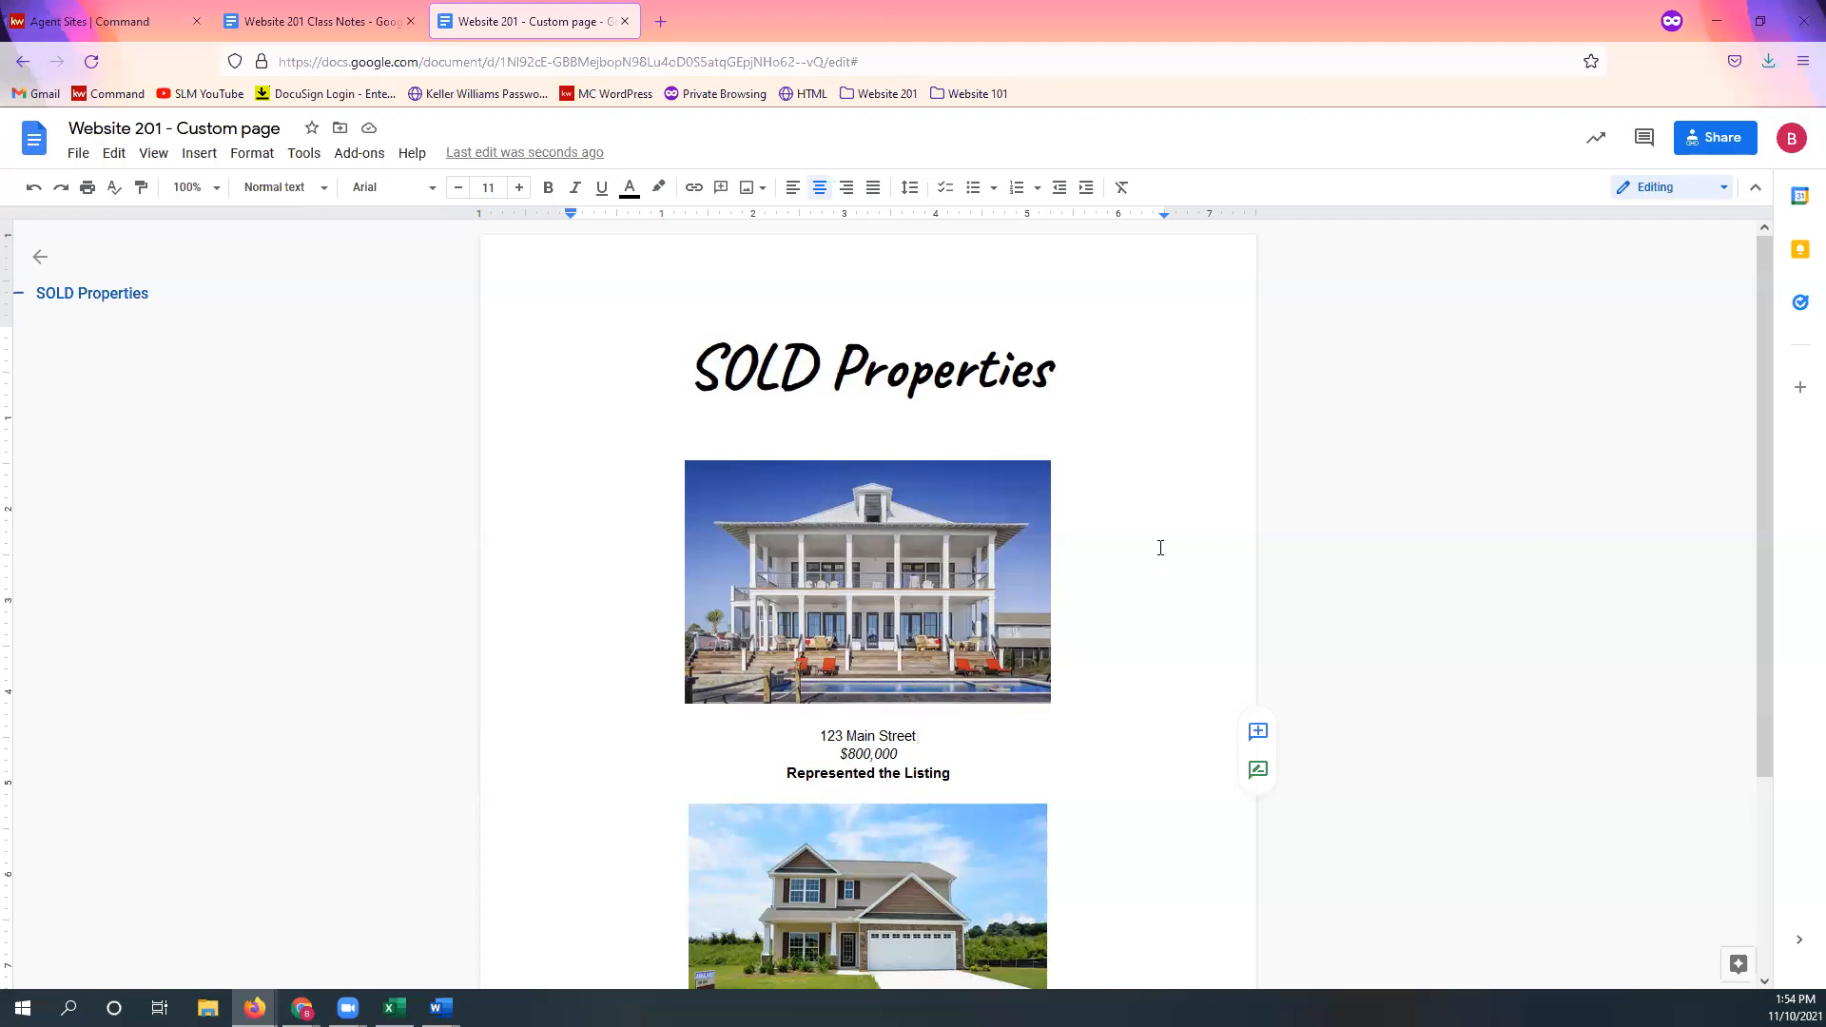
scroll(1161, 548, down, 3)
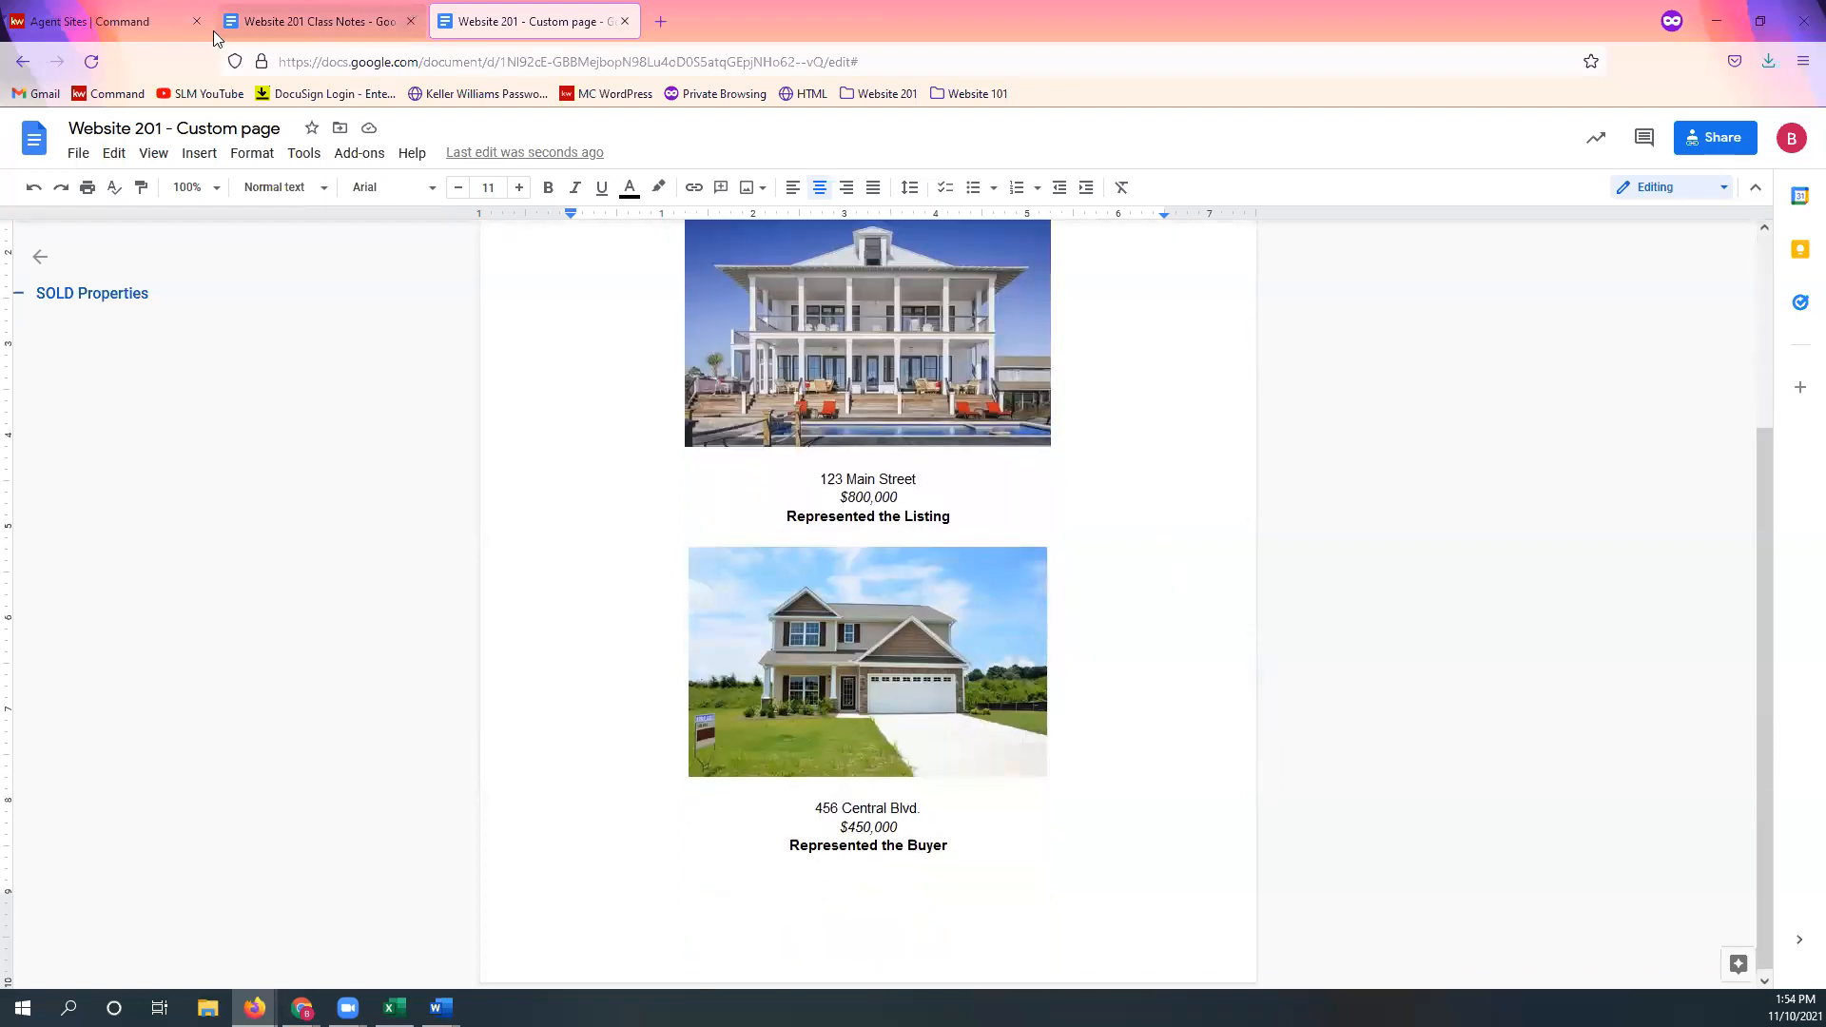
Step: Create a new On My Agent Site page from the Command tab and title it 'Custom Page'
click(119, 21)
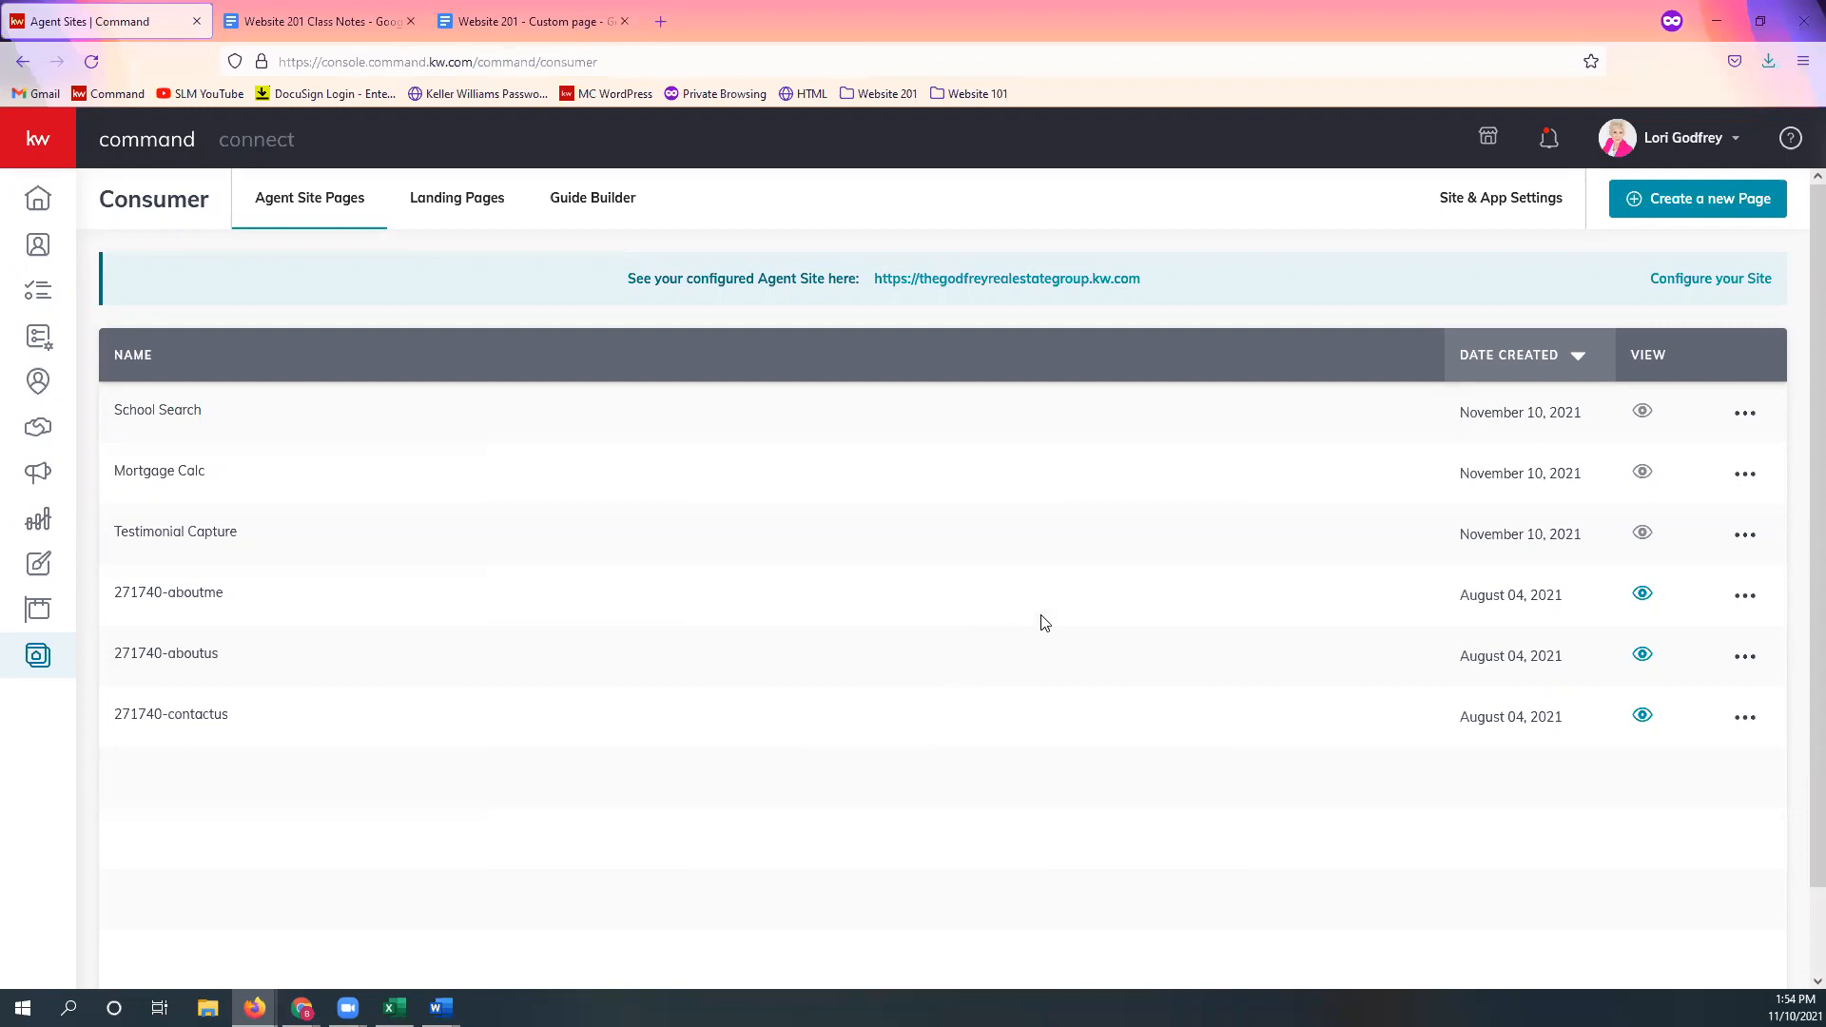
click(1729, 212)
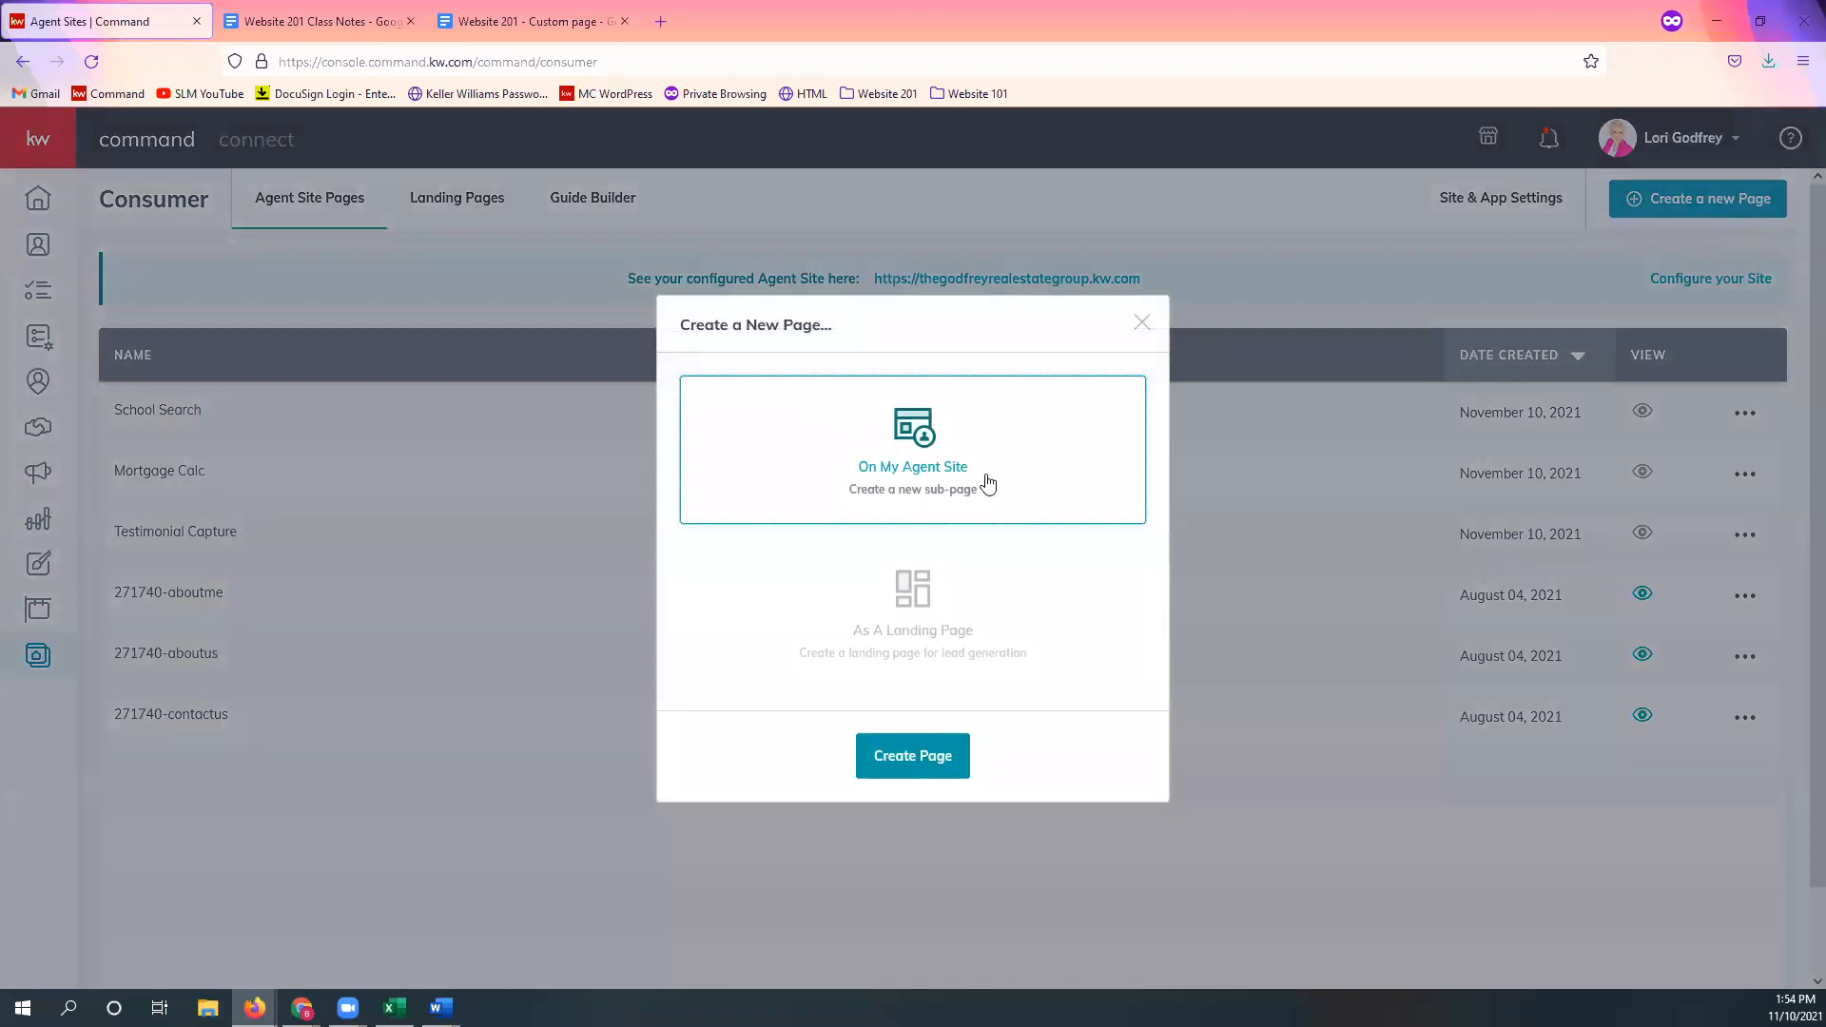
click(948, 769)
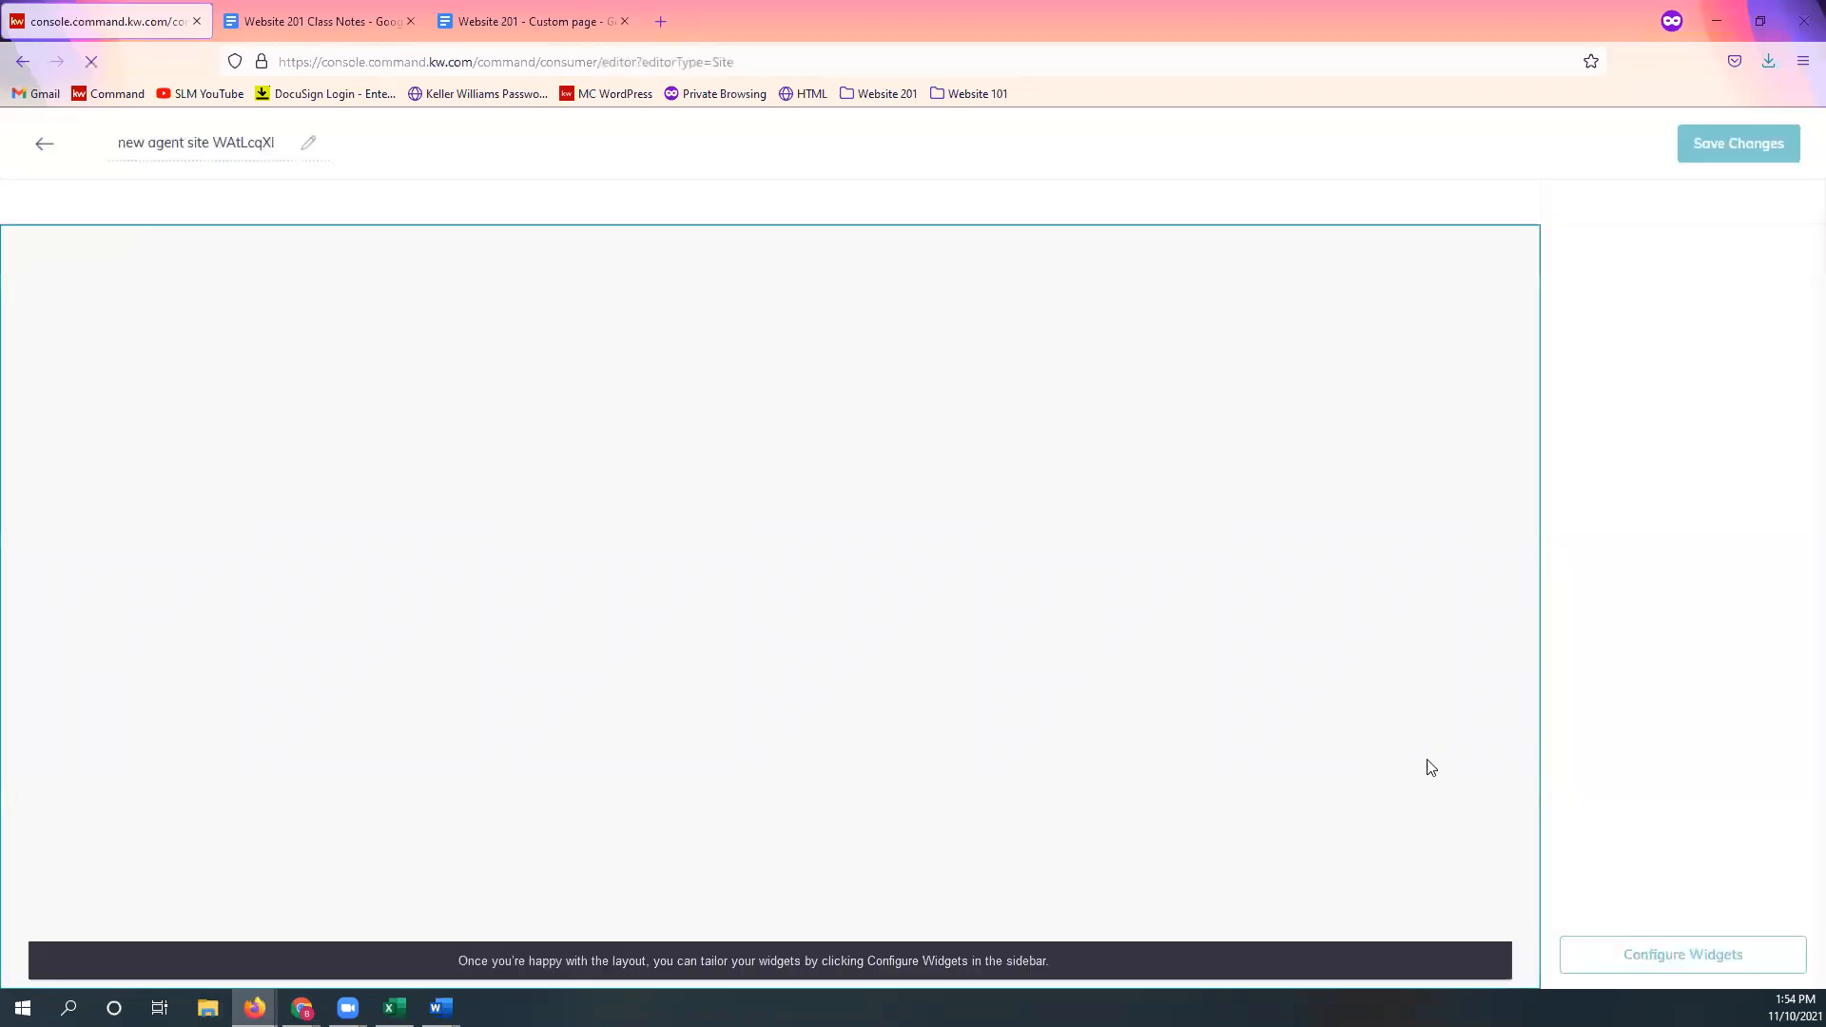
triple_click(194, 143)
text(Custom Page)
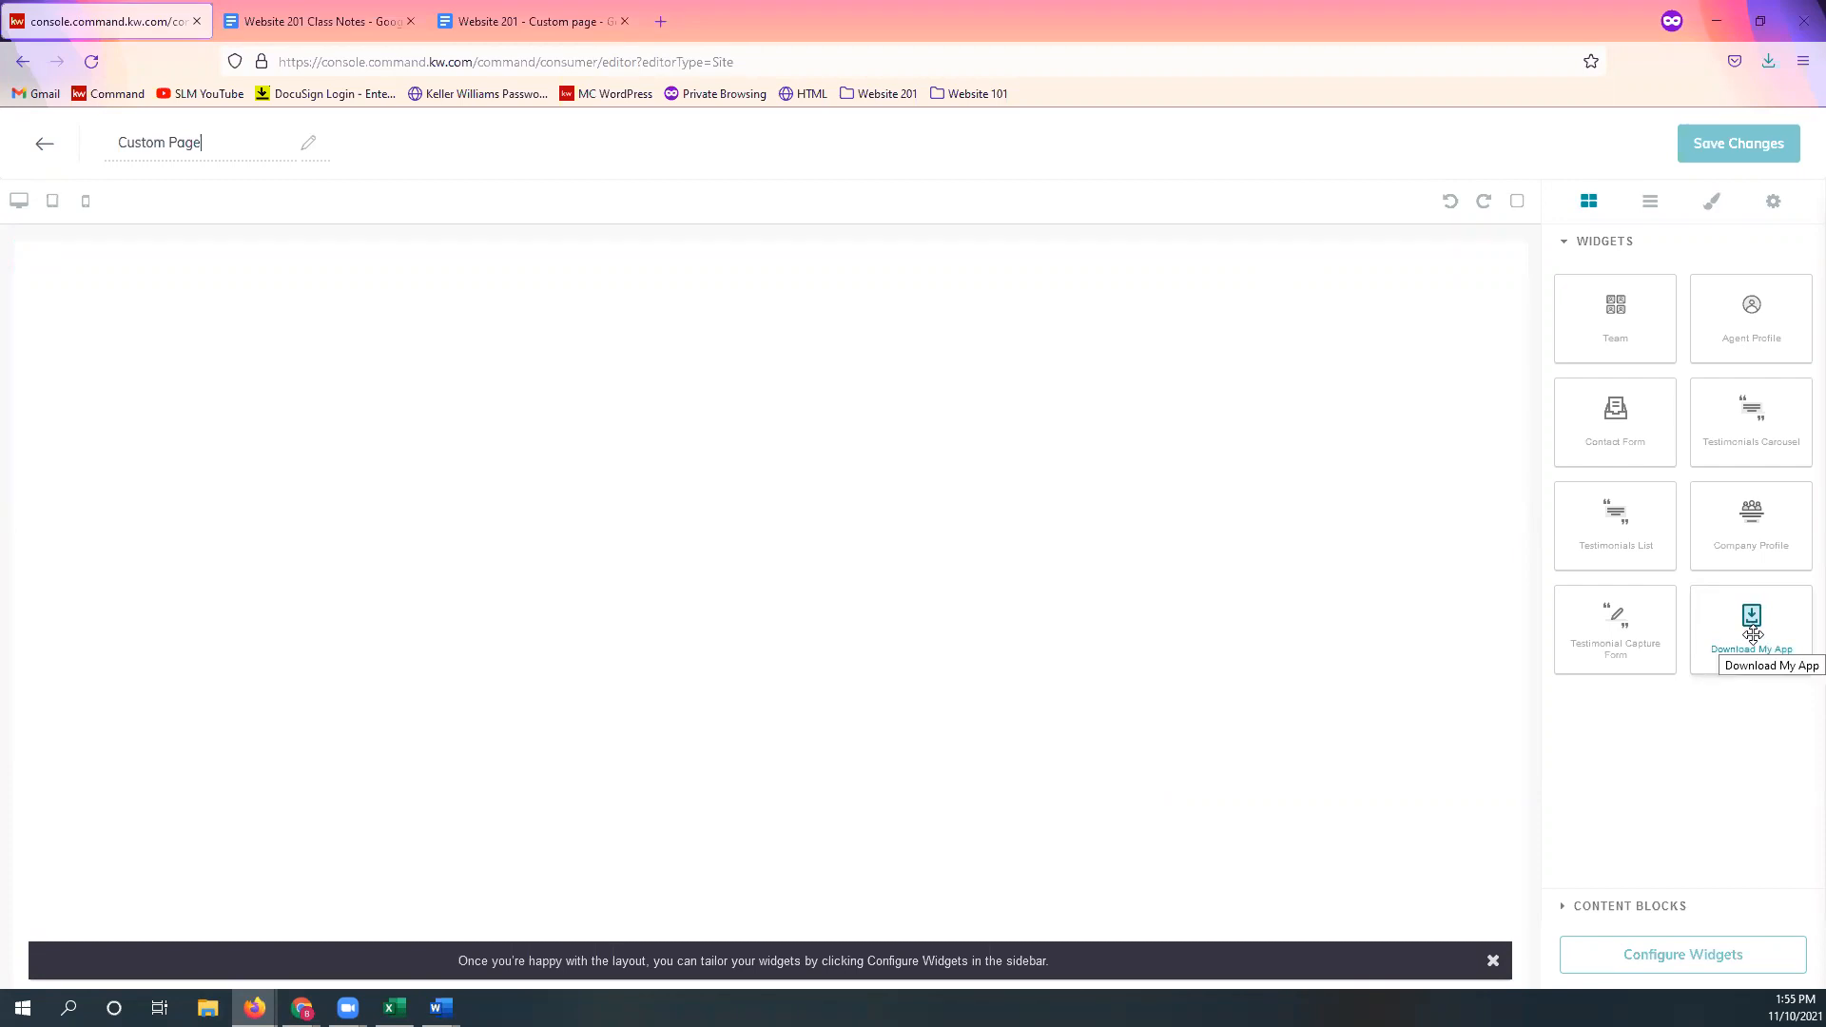
Step: Drop the Download My App widget onto the page and place a Text content block above it
drag(1753, 634, 791, 363)
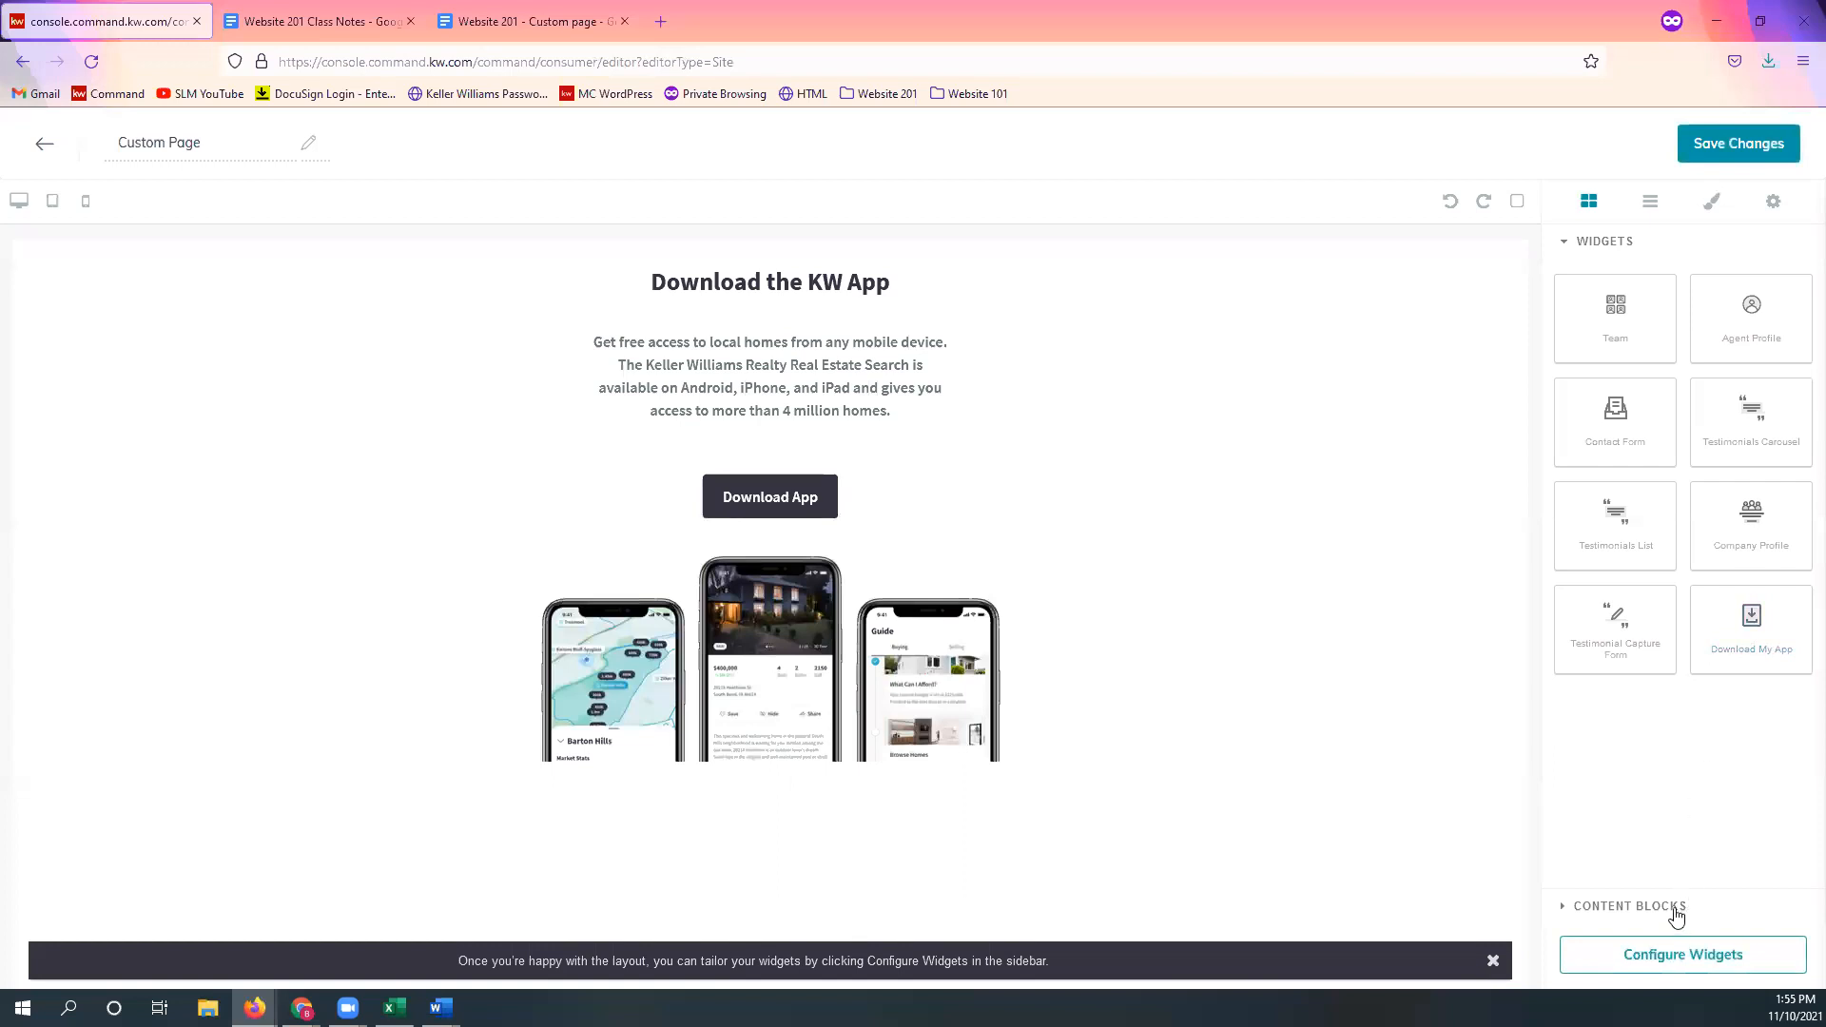
click(1624, 908)
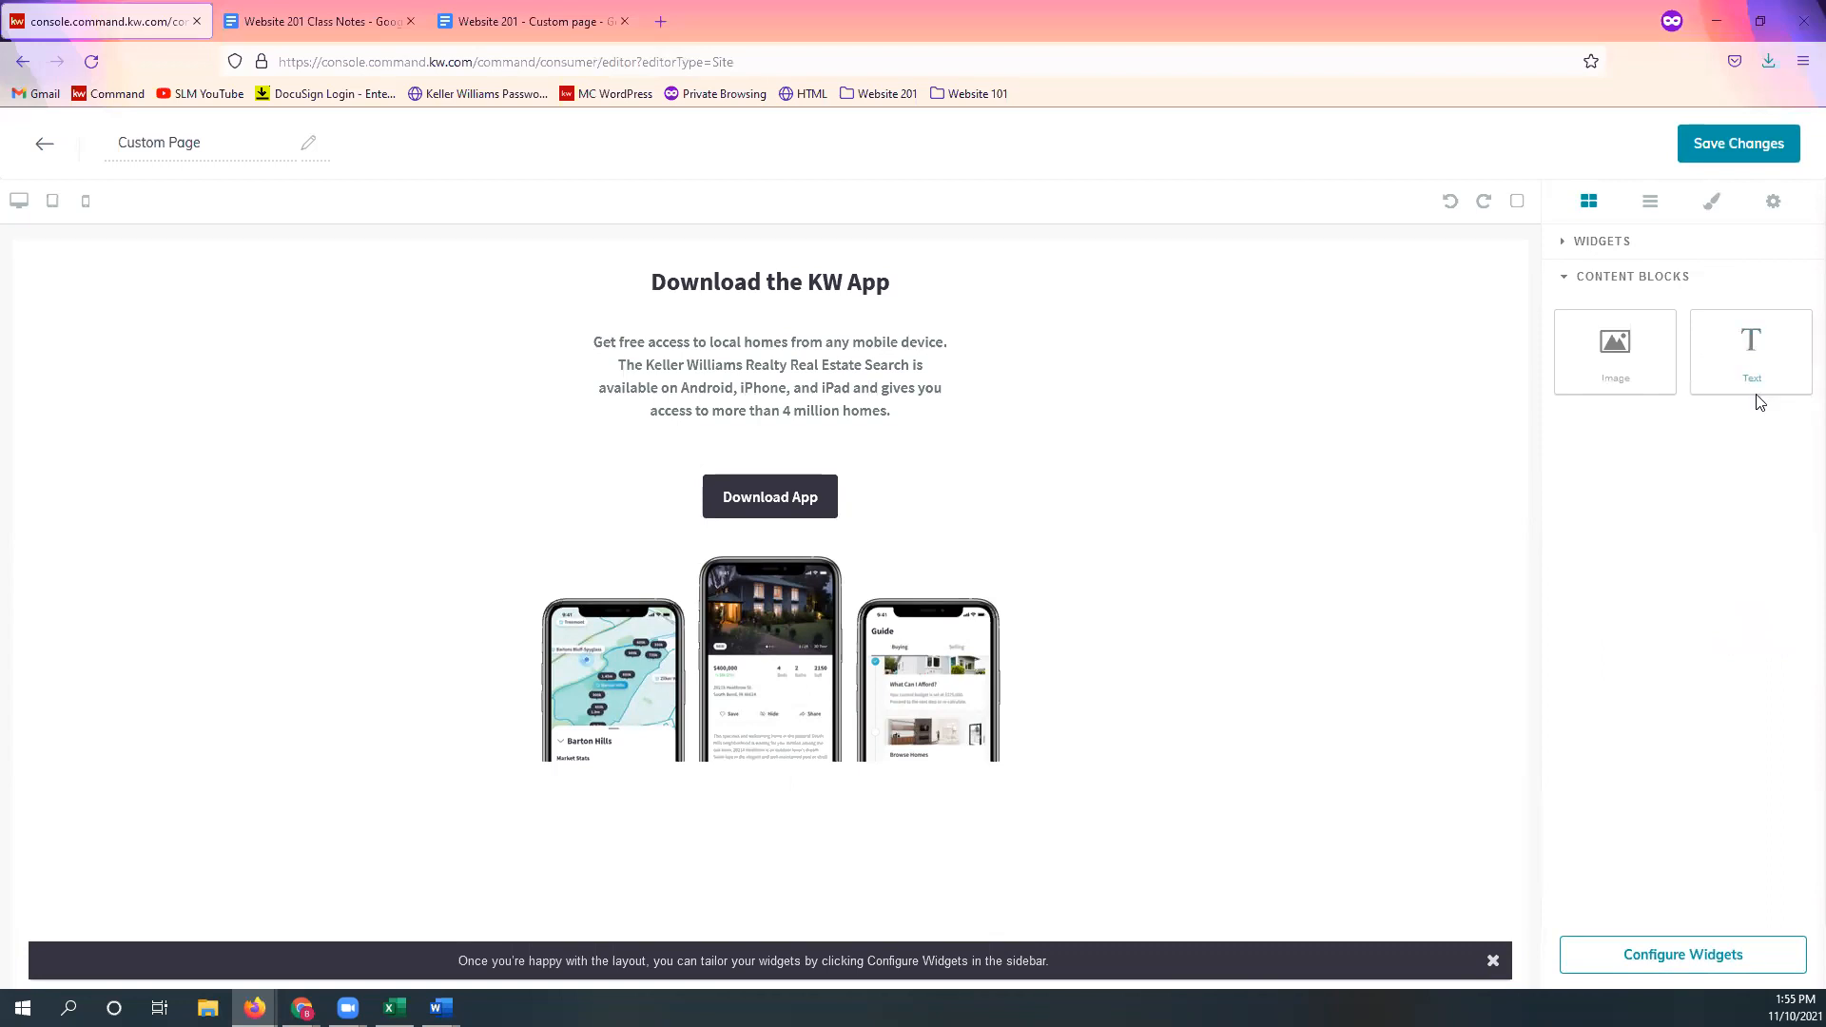
drag(1755, 330, 876, 277)
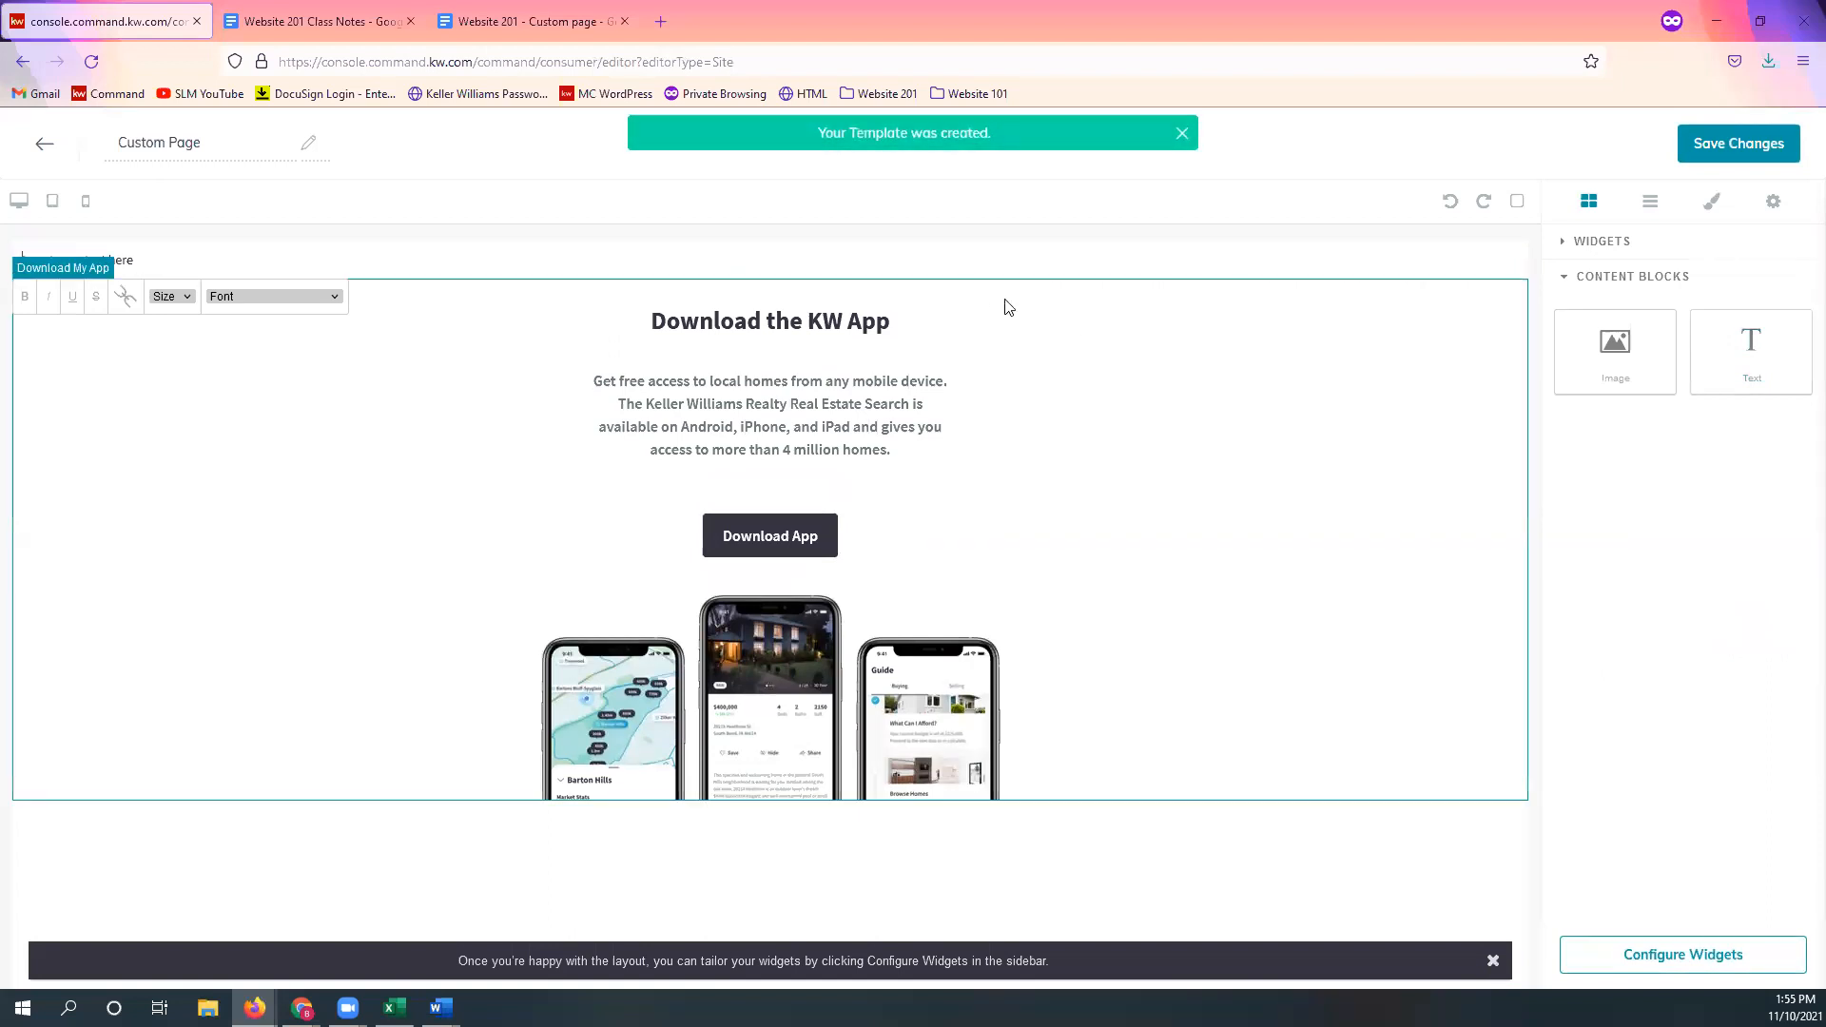
Step: Copy the entire SOLD Properties Google Doc, photos and listings included, then return to KW Command
click(1068, 258)
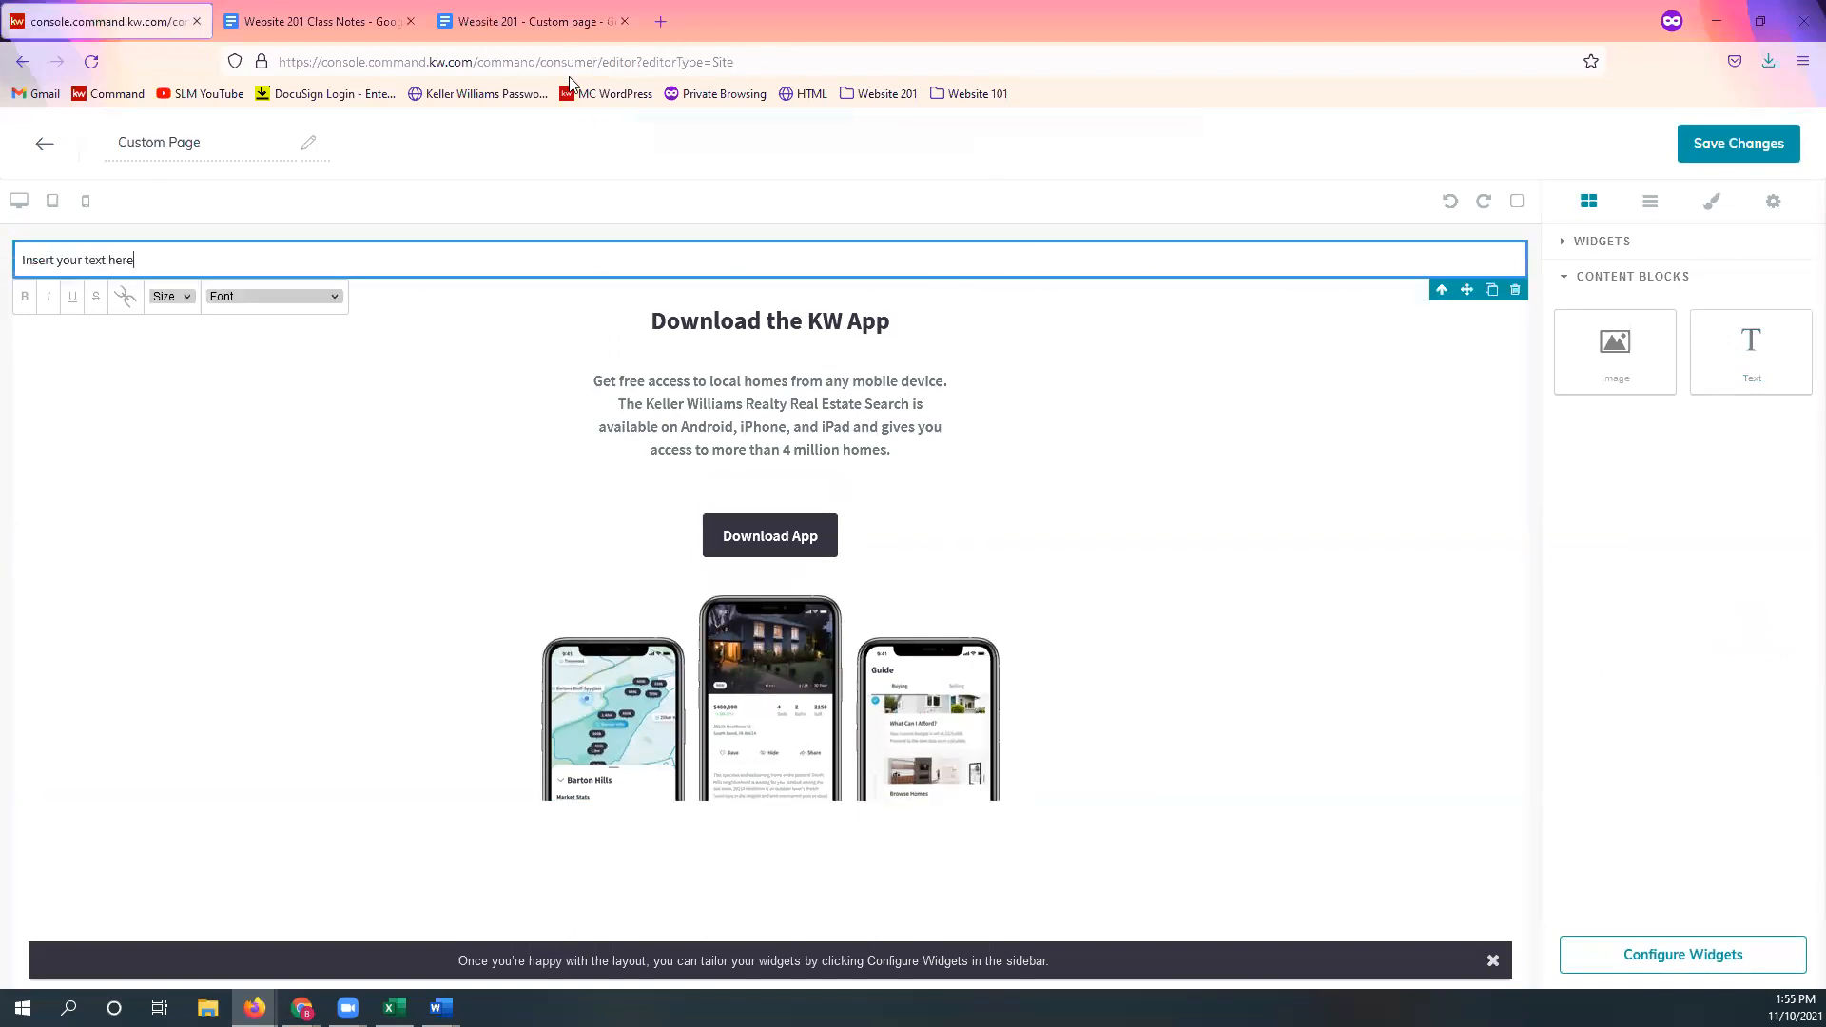
click(559, 27)
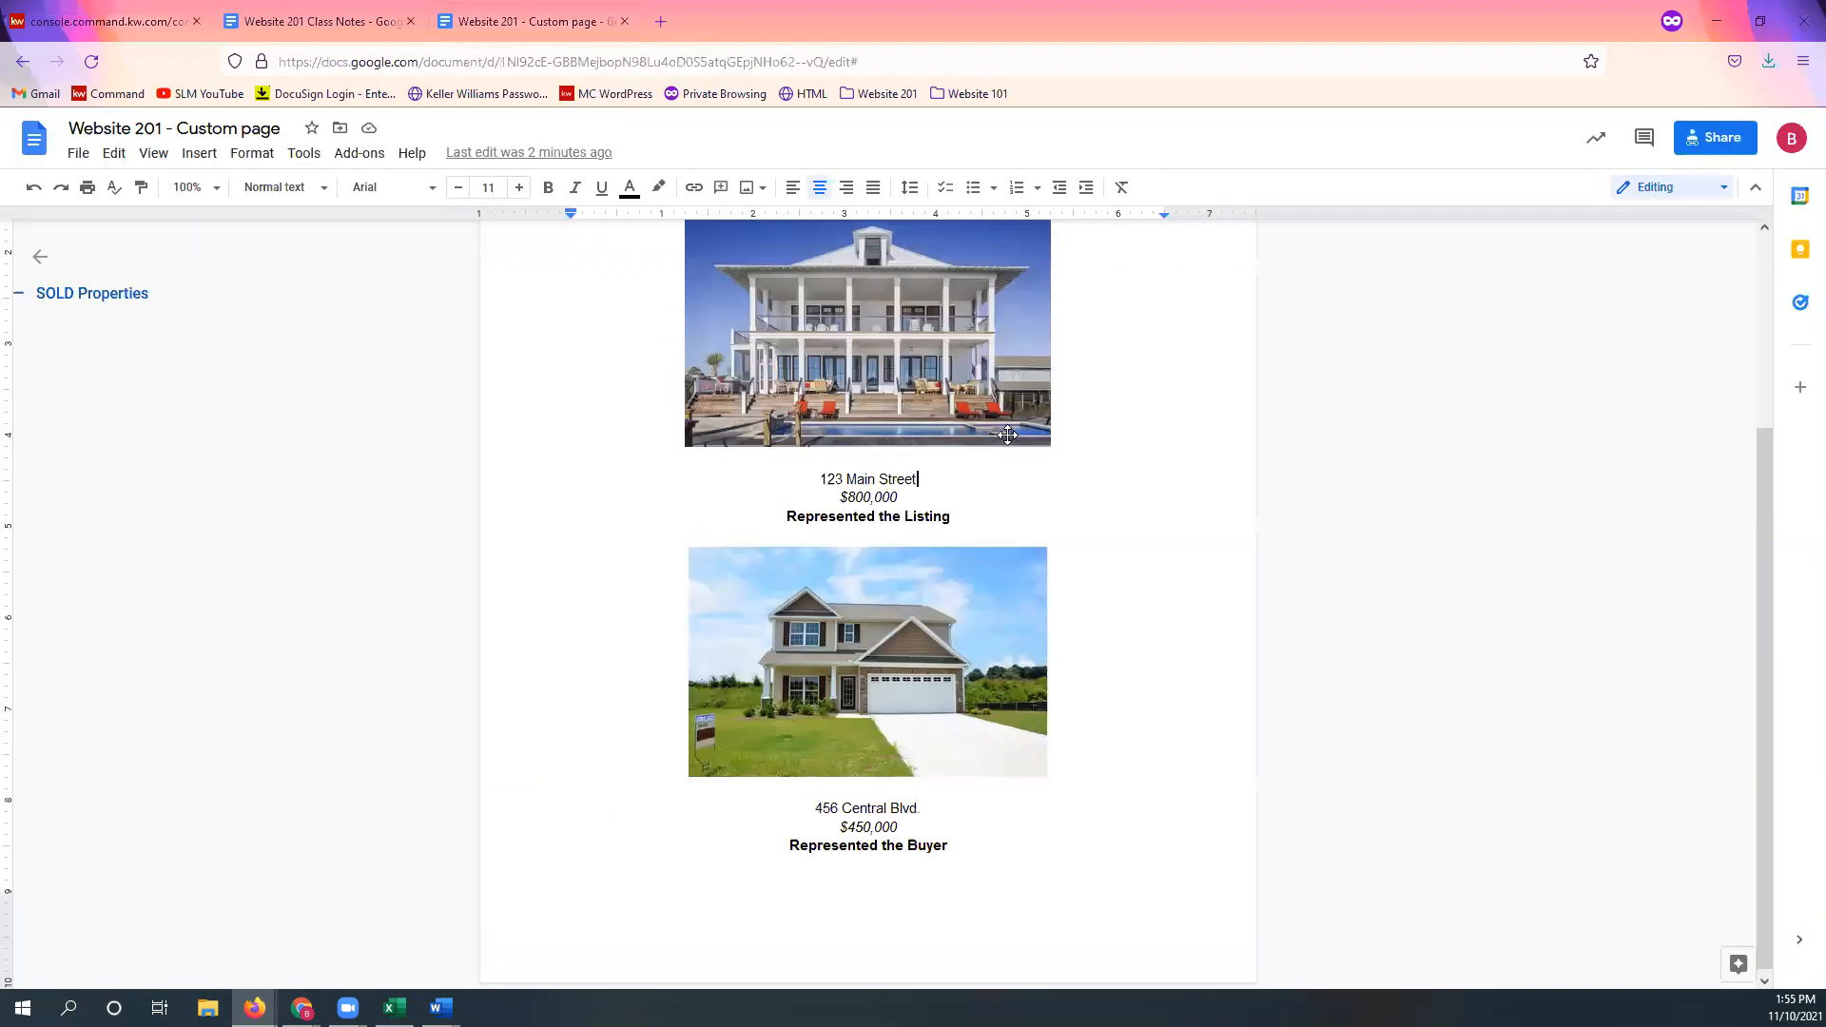
scroll(1155, 485, up, 3)
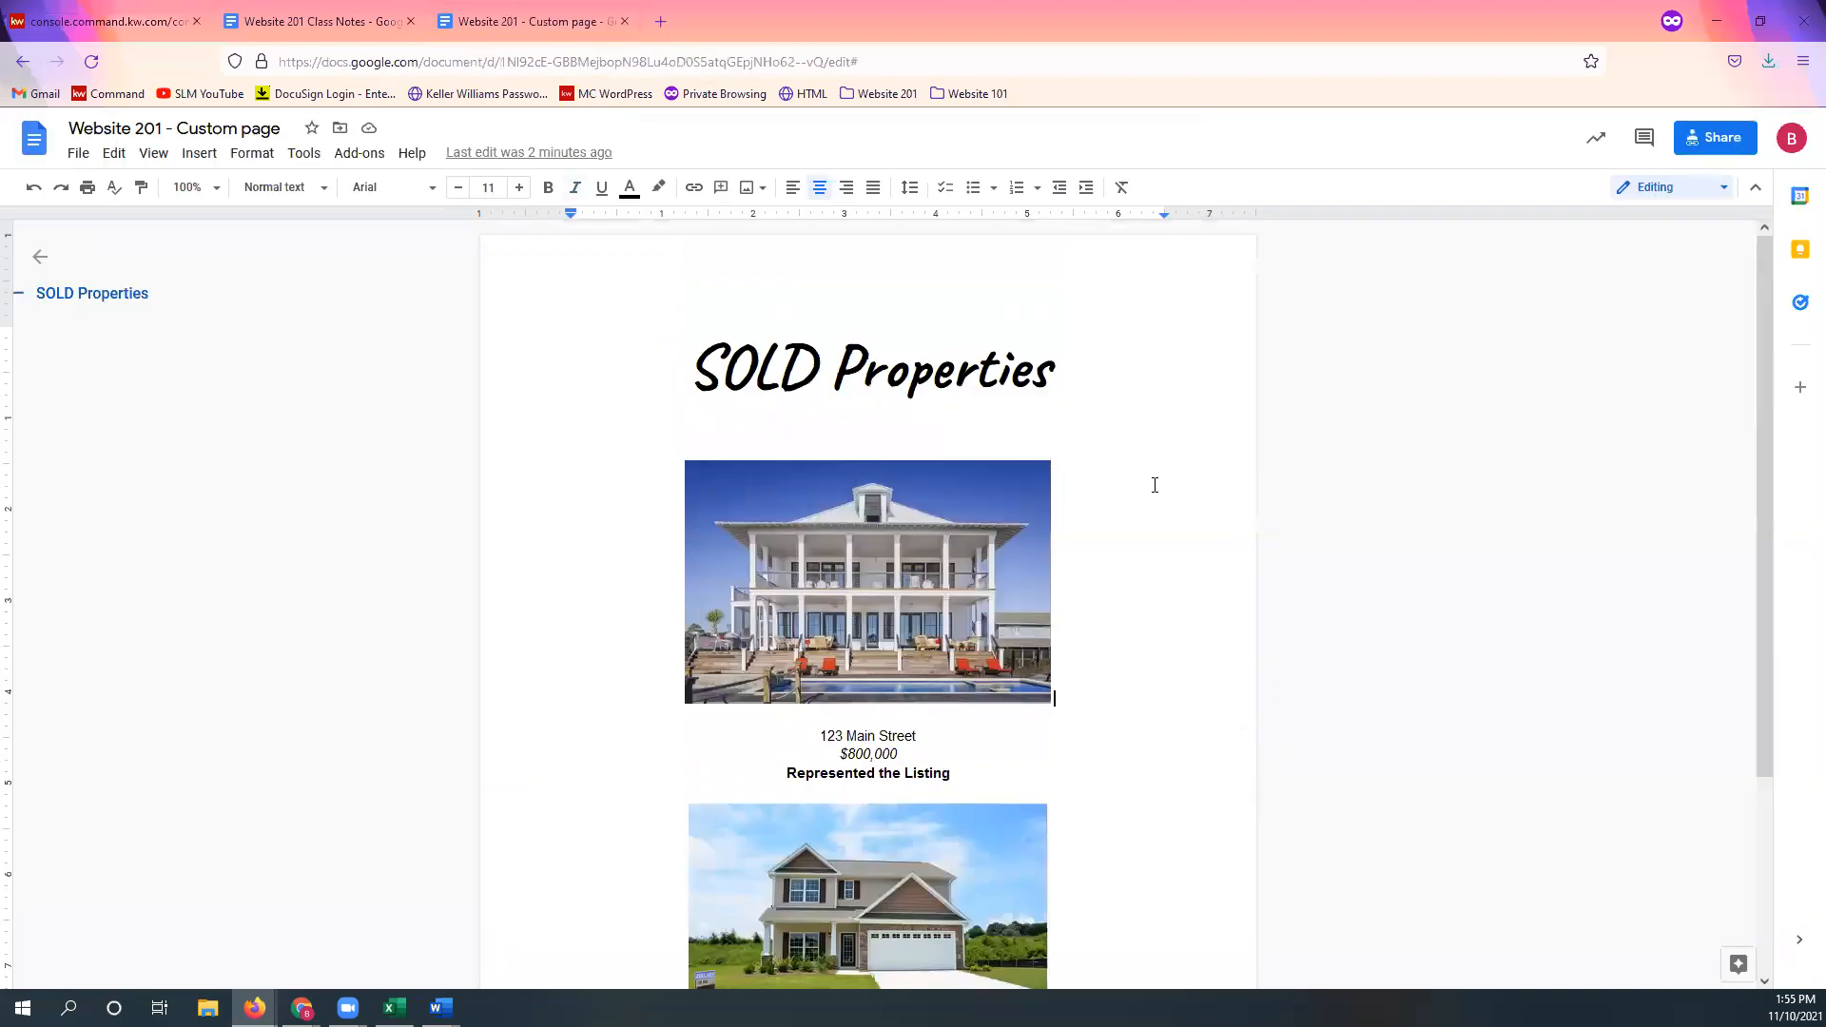
key(ctrl+a)
scroll(975, 386, down, 3)
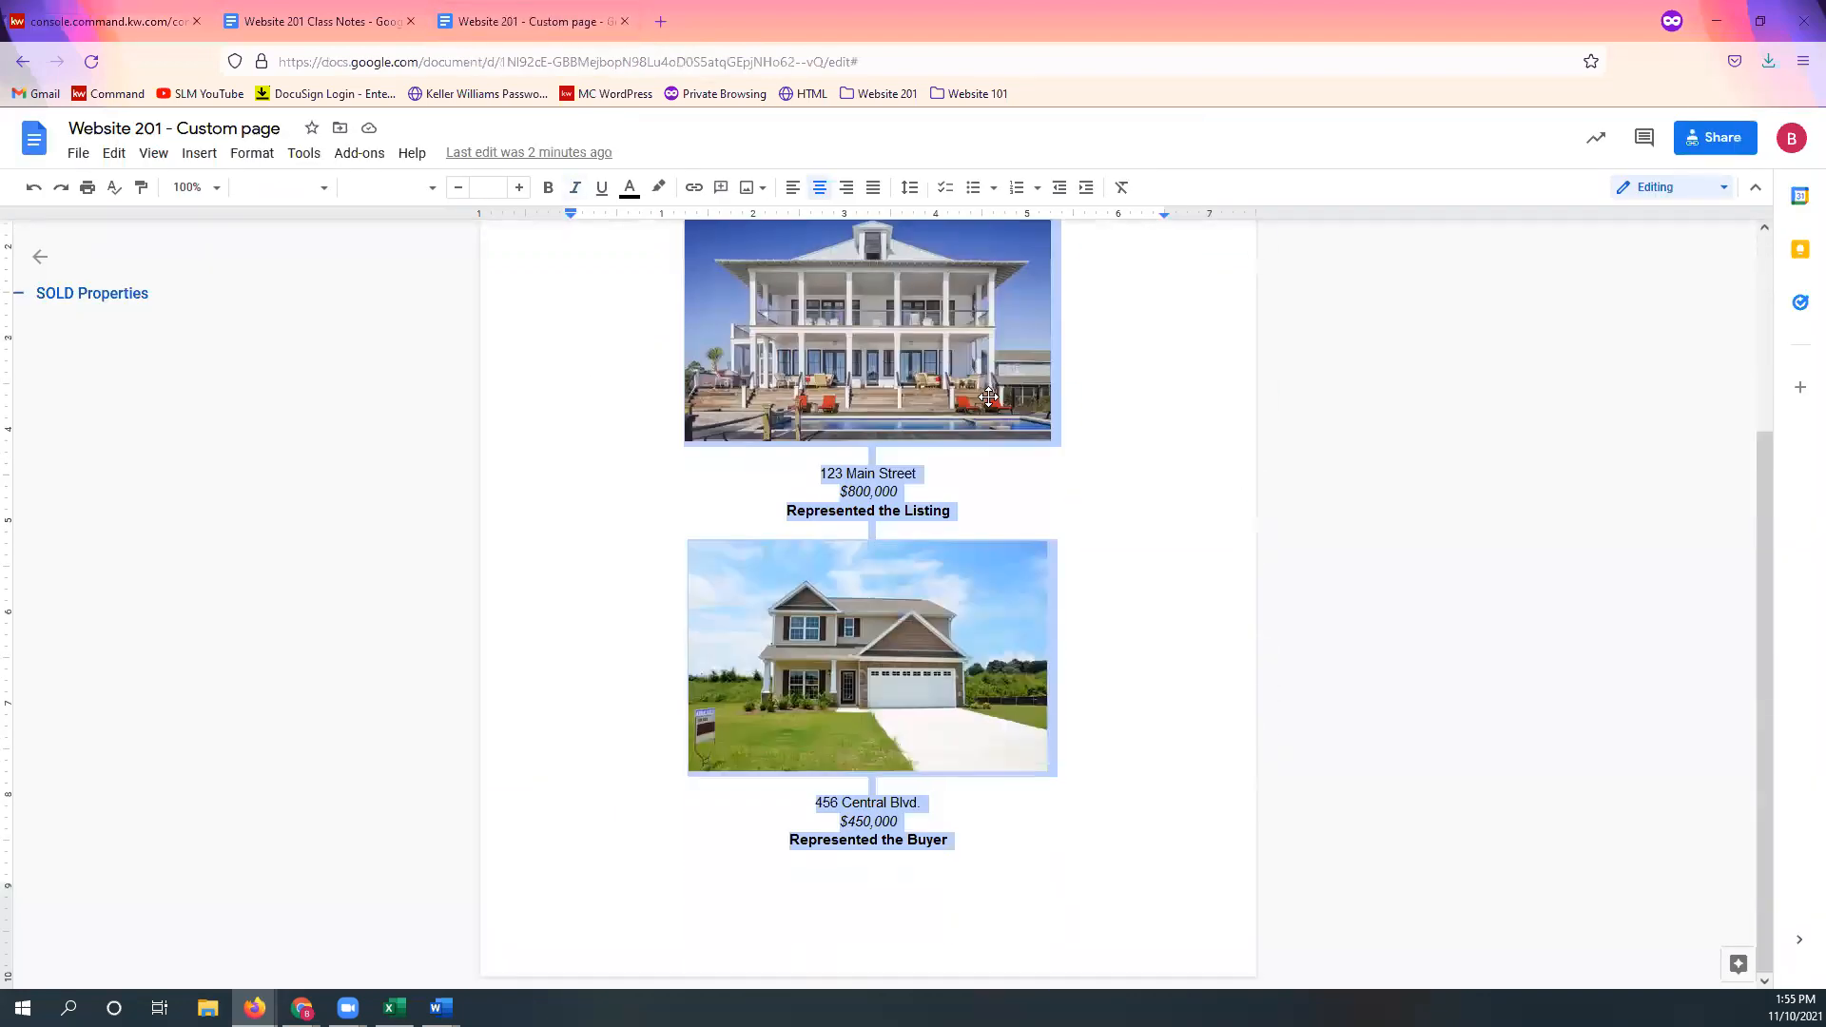
right_click(1097, 377)
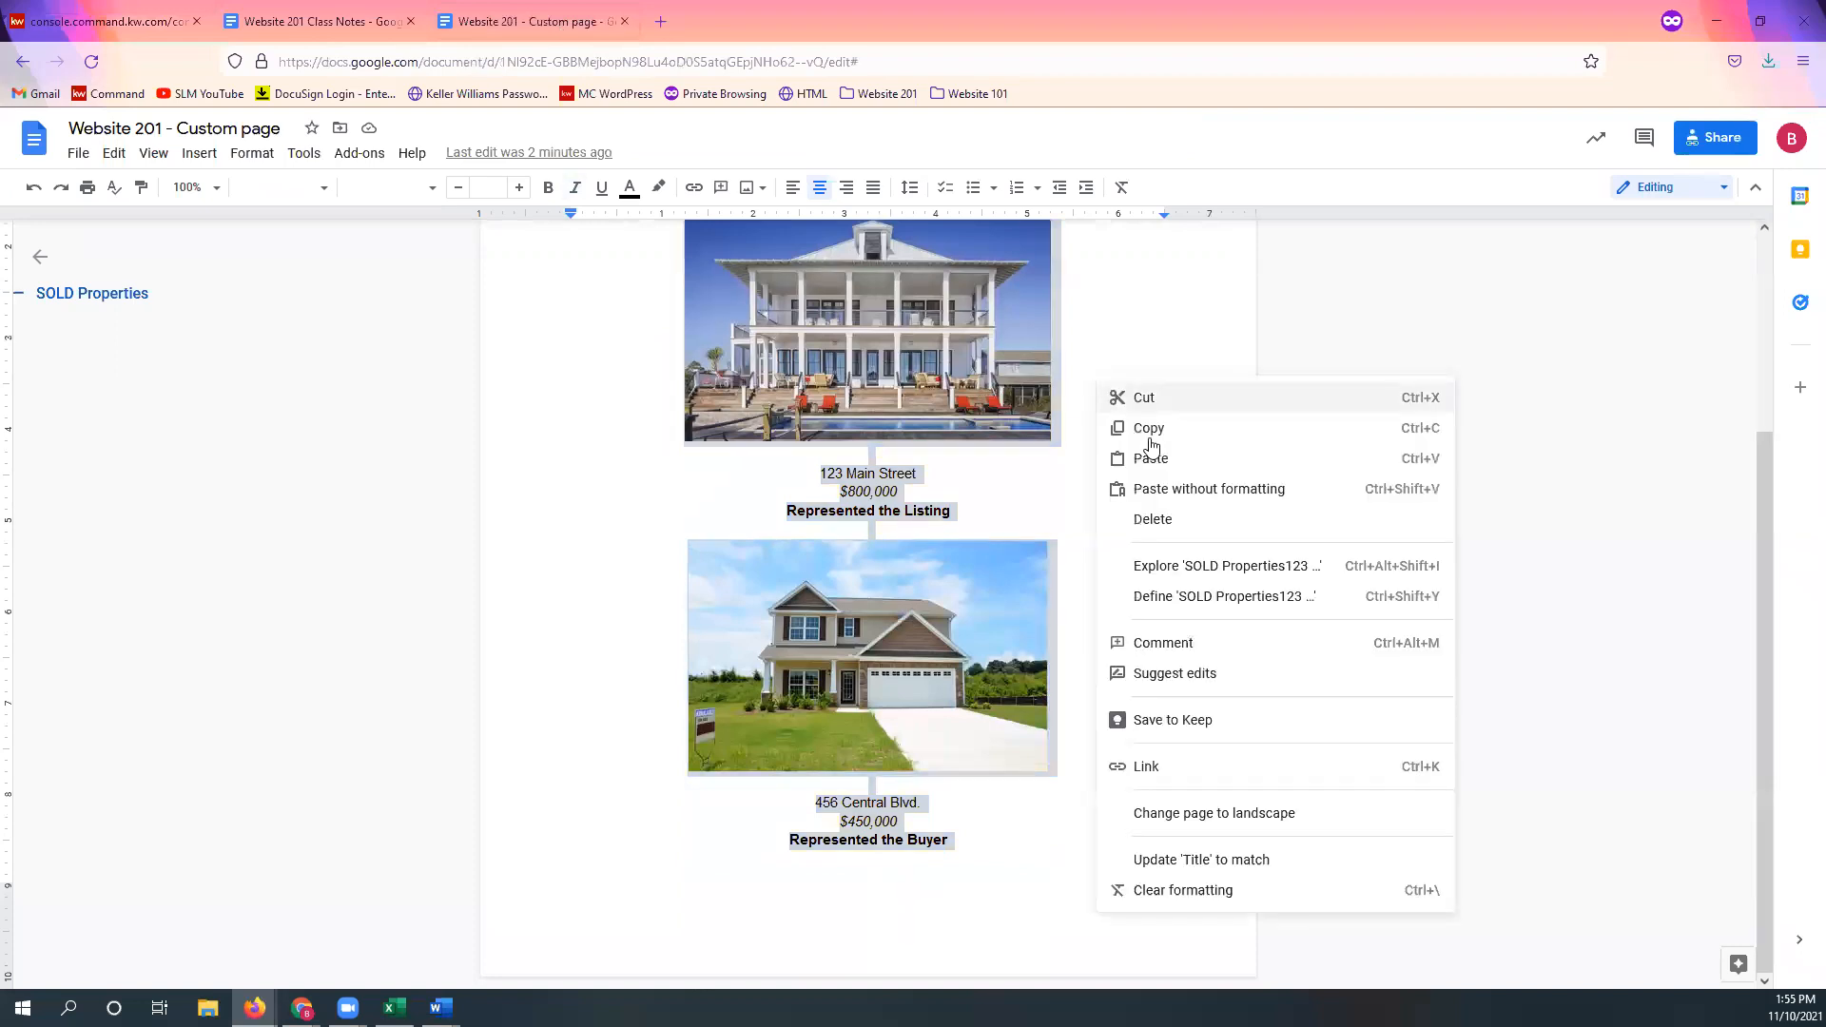
click(1158, 435)
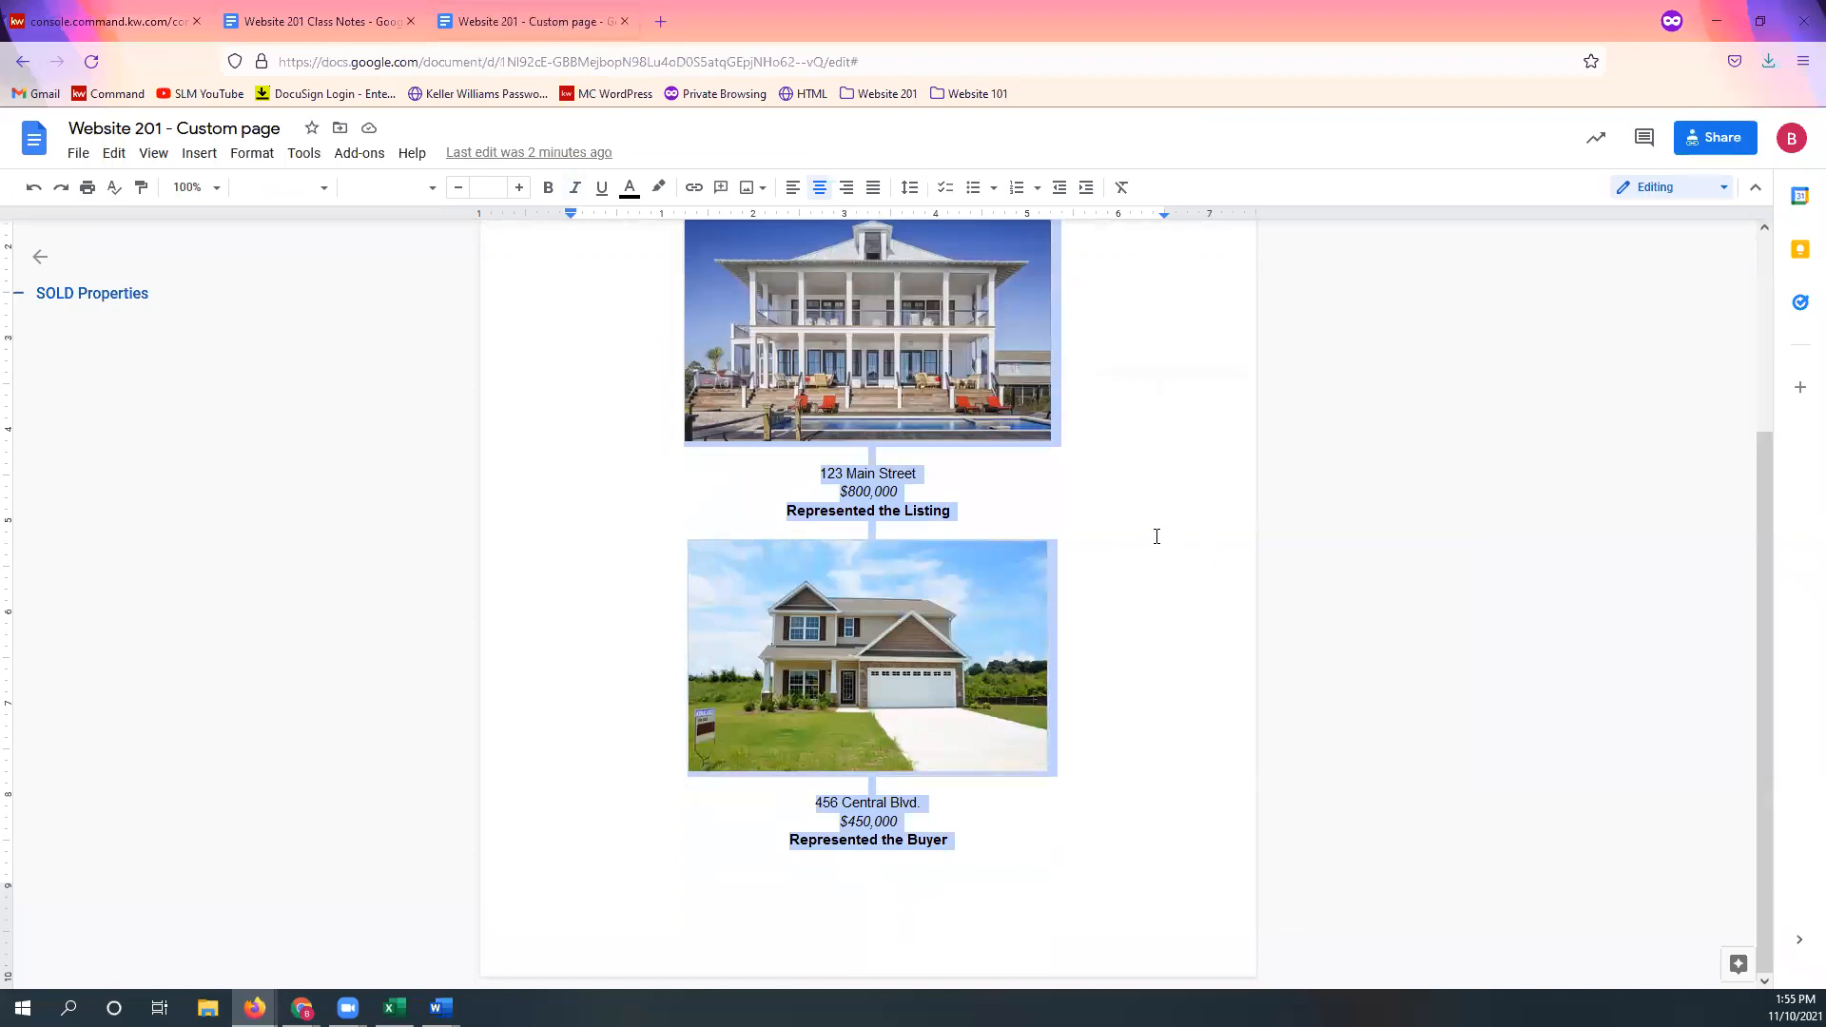
scroll(1181, 487, up, 3)
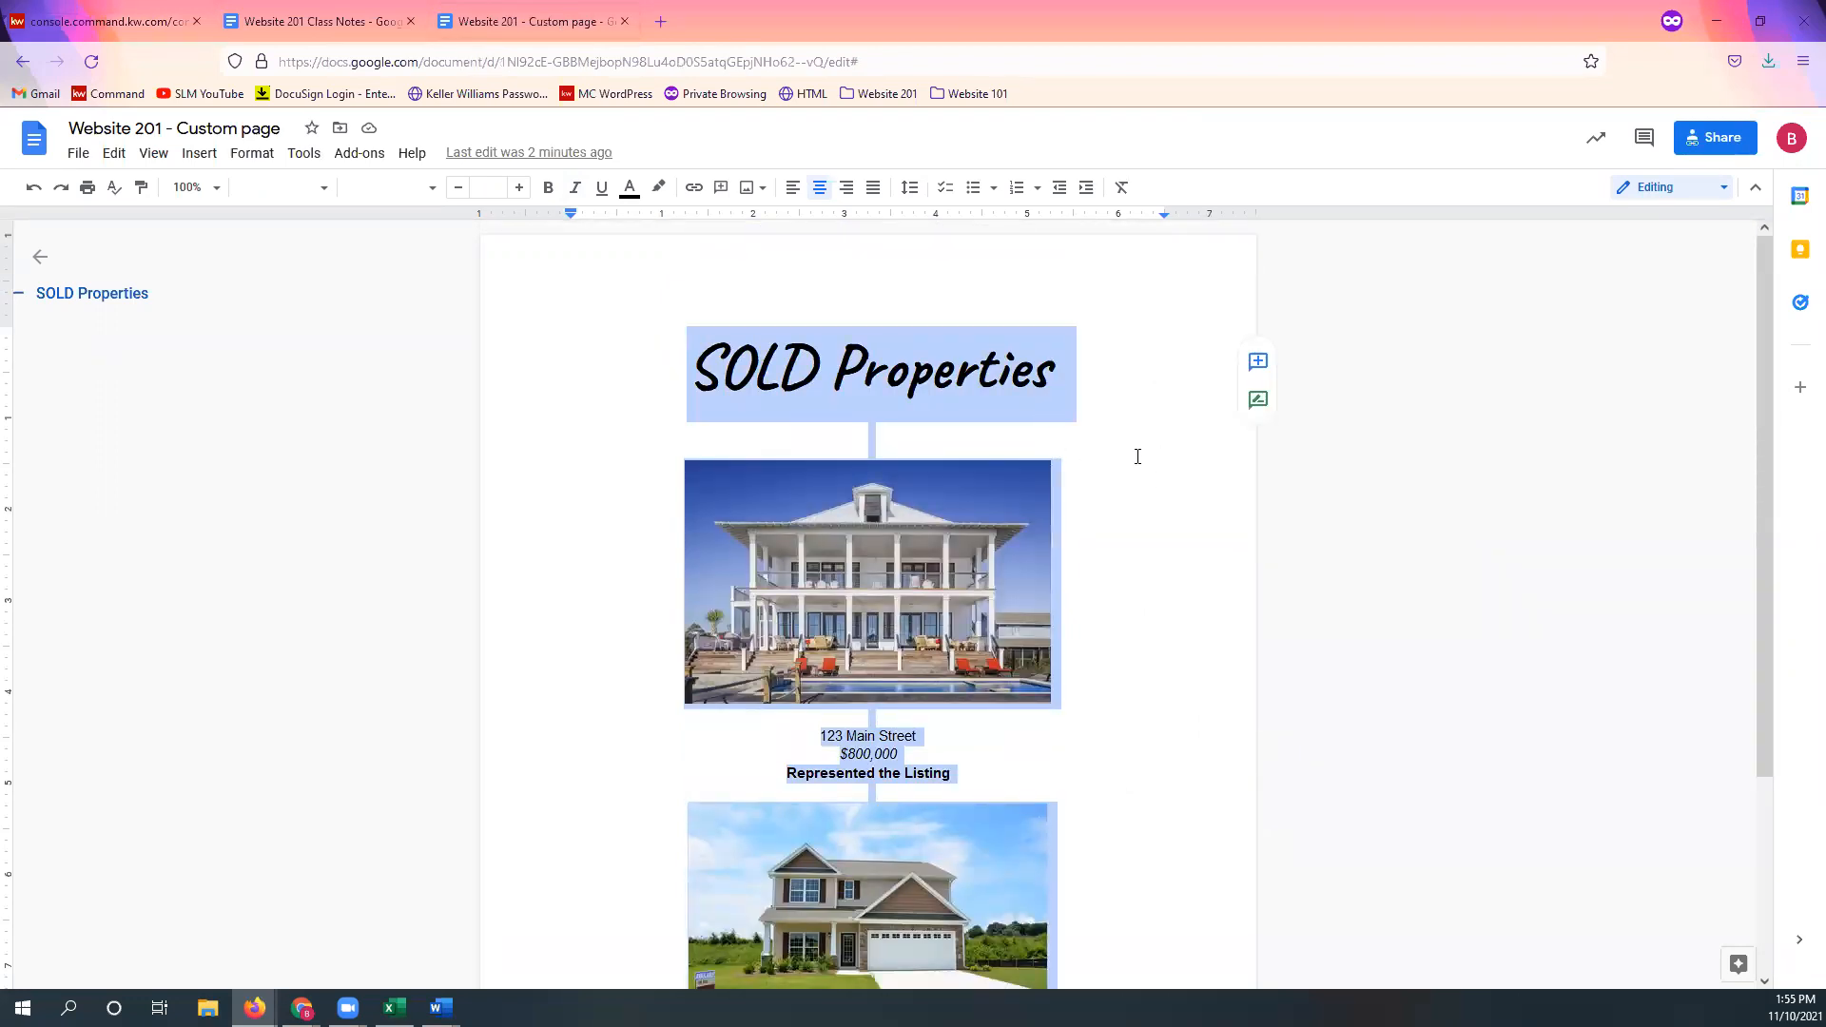
click(70, 34)
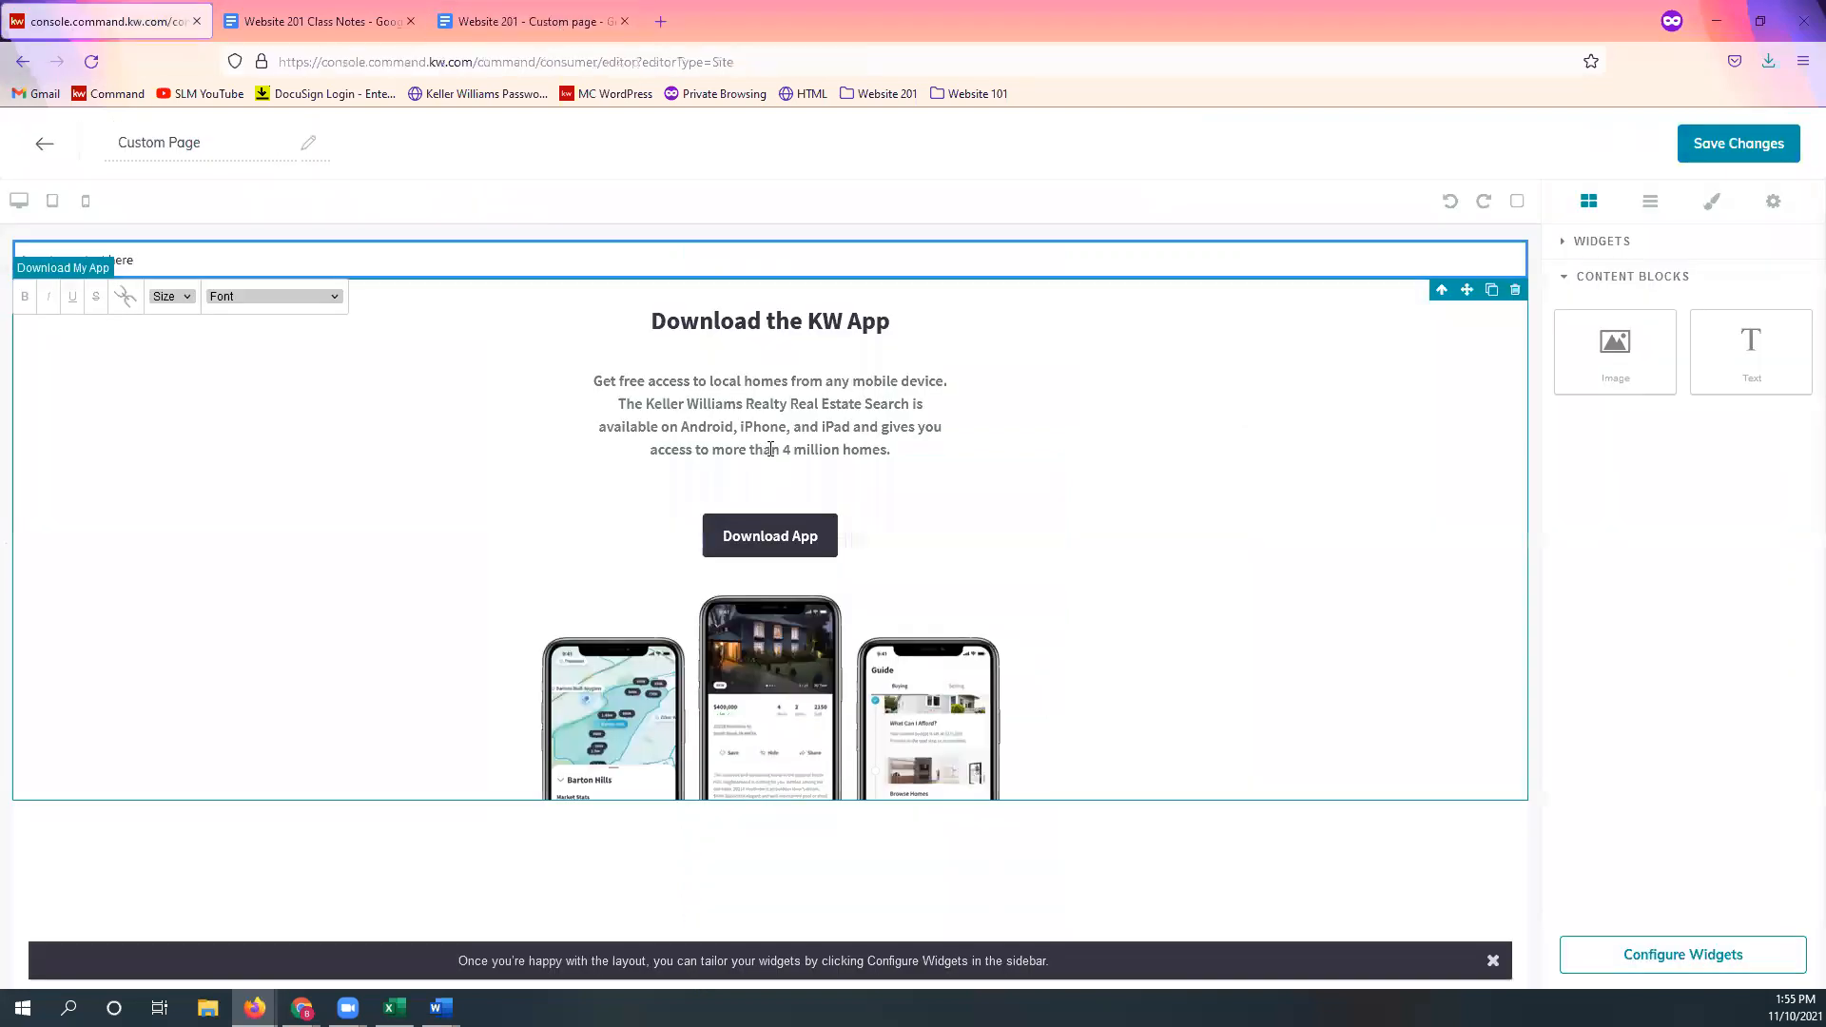
Step: Paste the SOLD Properties photos and listings (123 Main Street, $800,000) over the placeholder text
triple_click(86, 261)
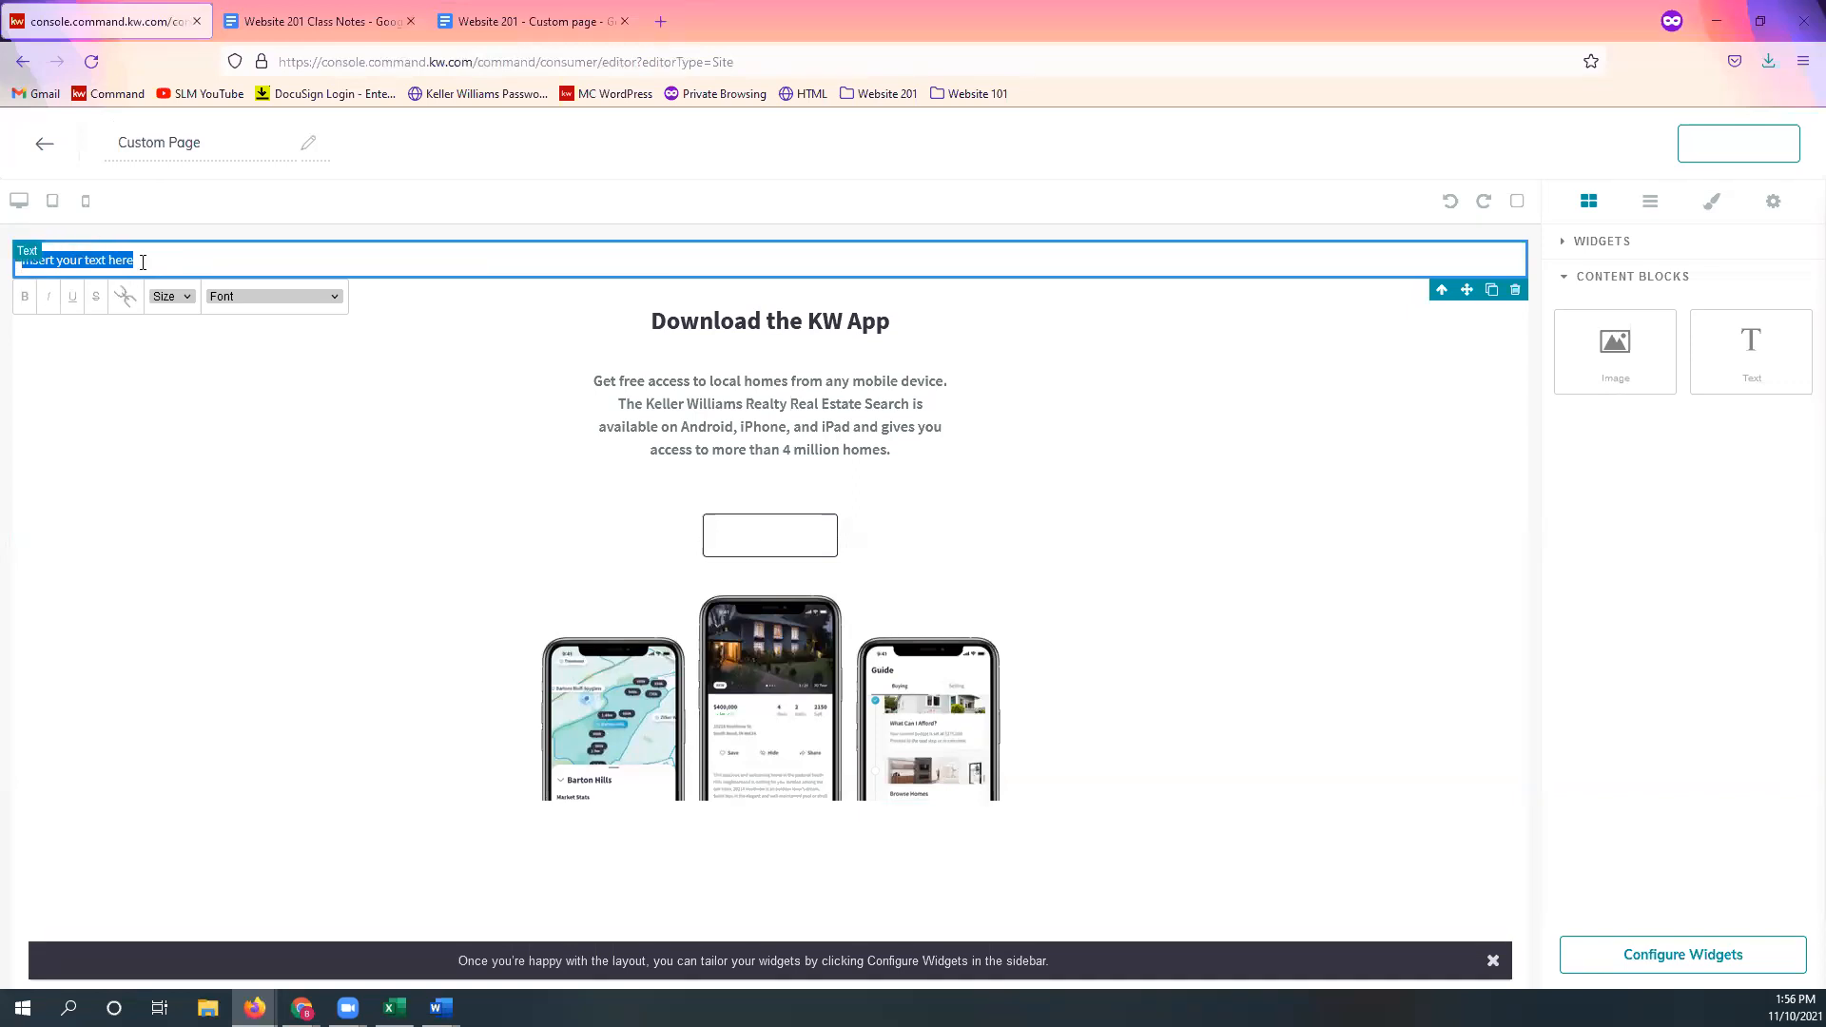
right_click(90, 258)
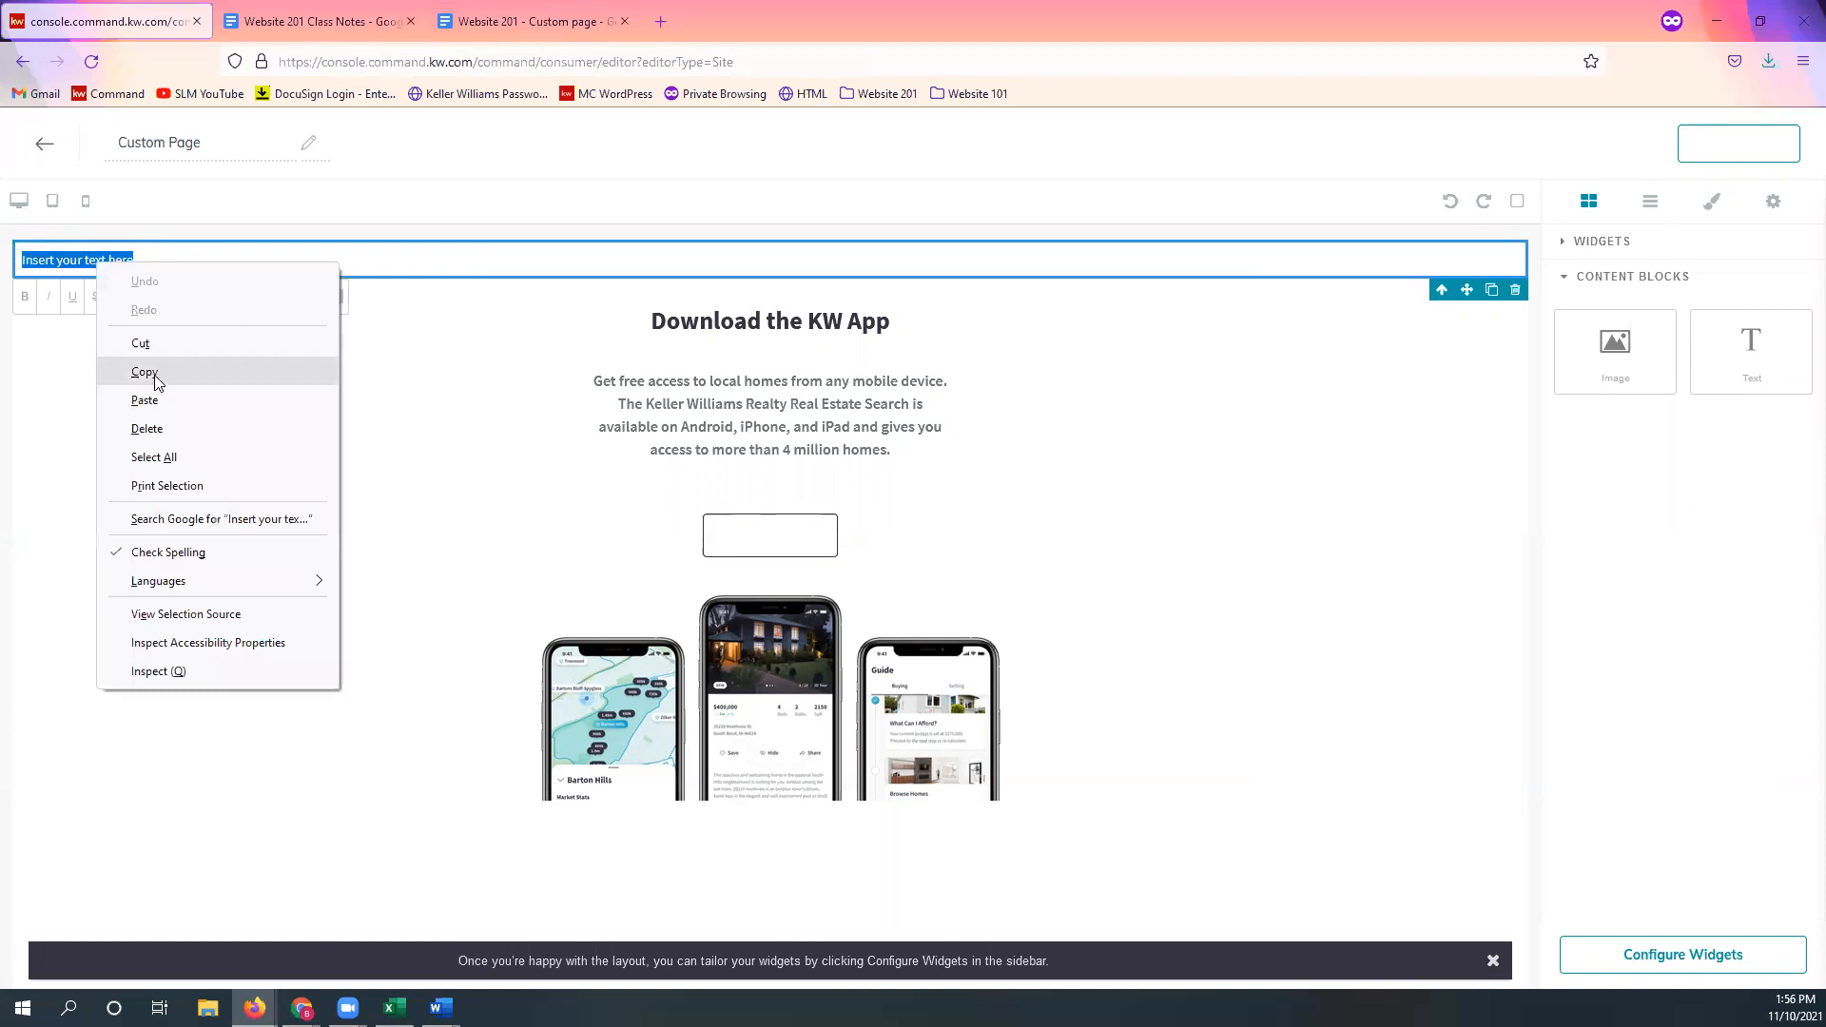
click(110, 399)
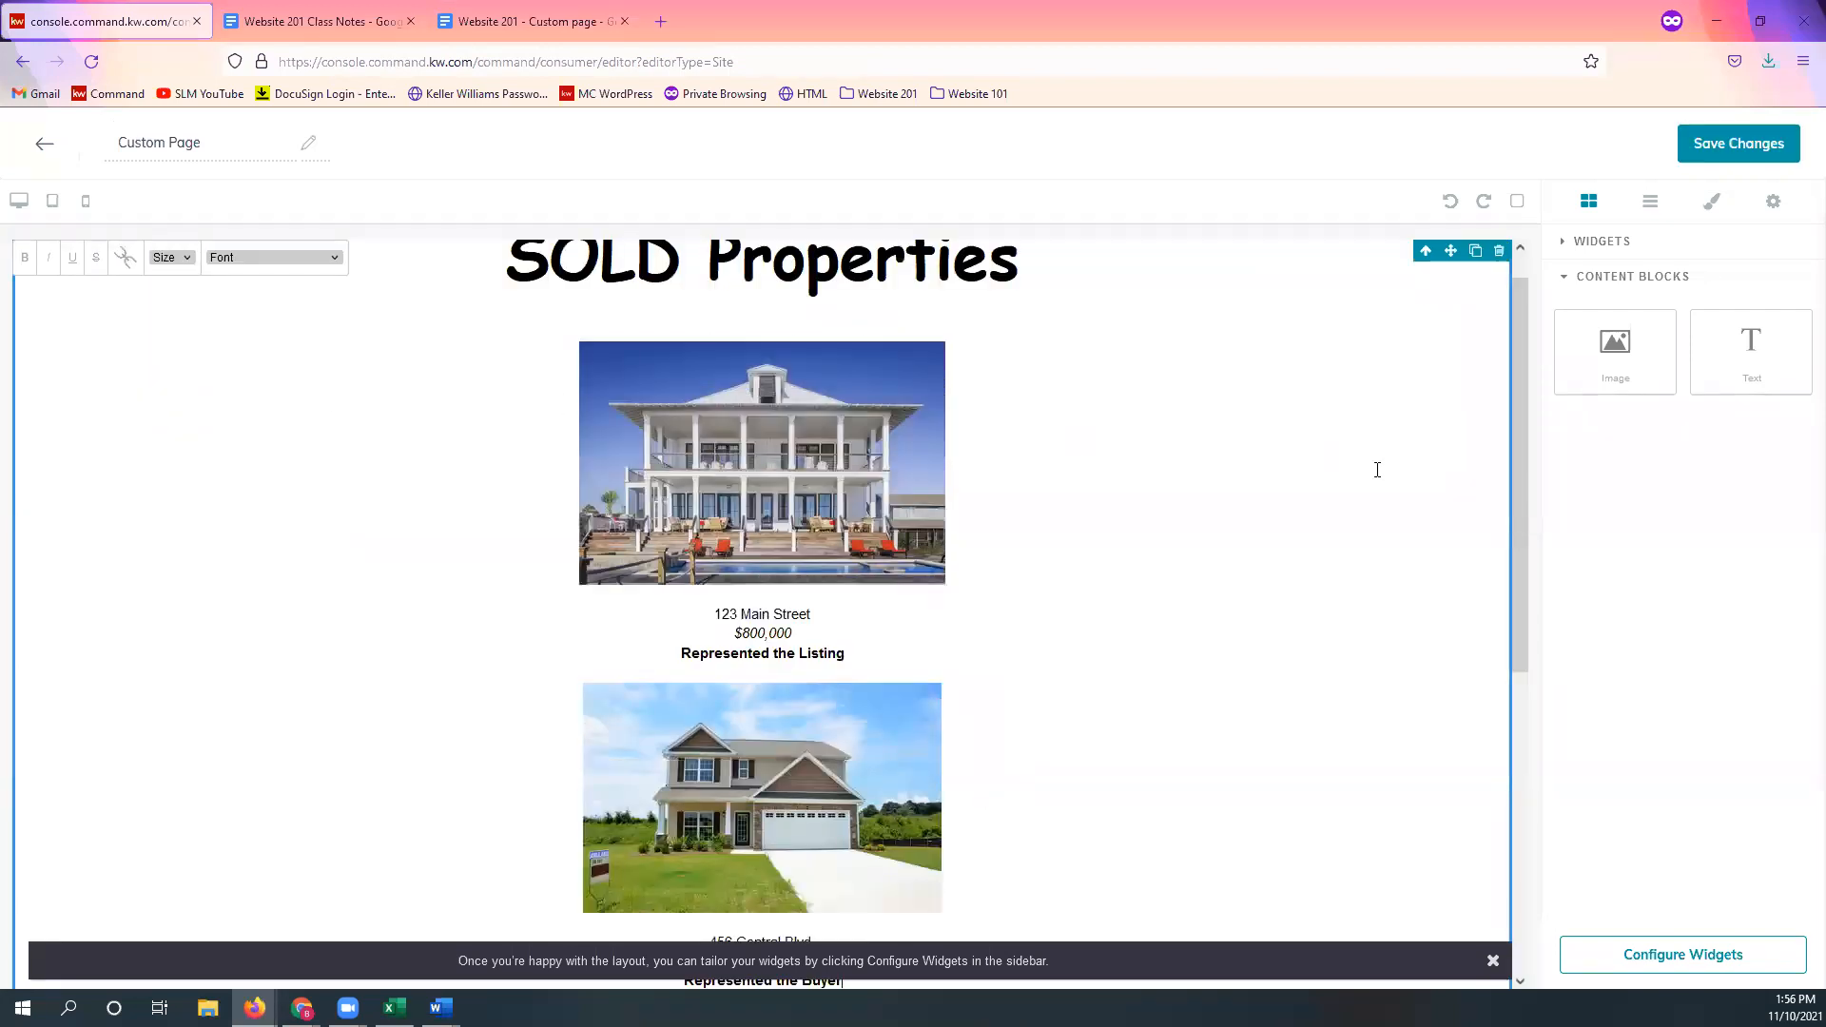
scroll(1378, 470, up, 1)
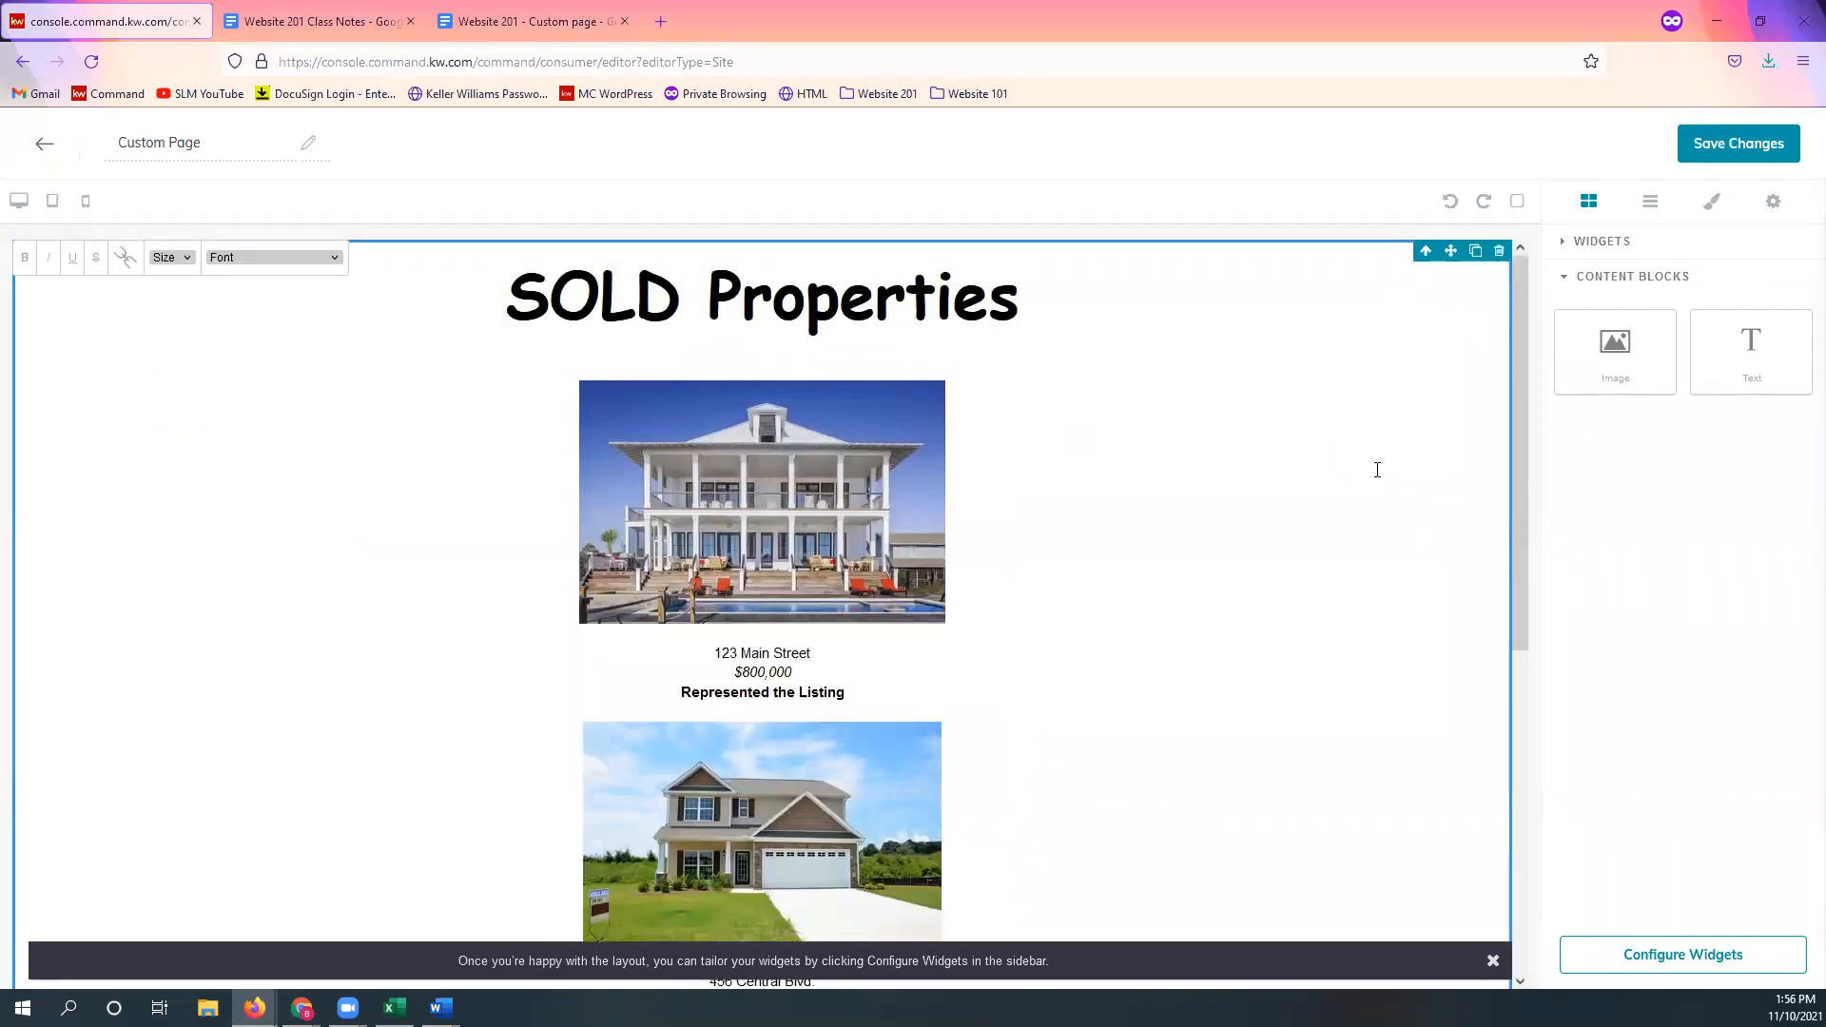
scroll(1346, 462, down, 3)
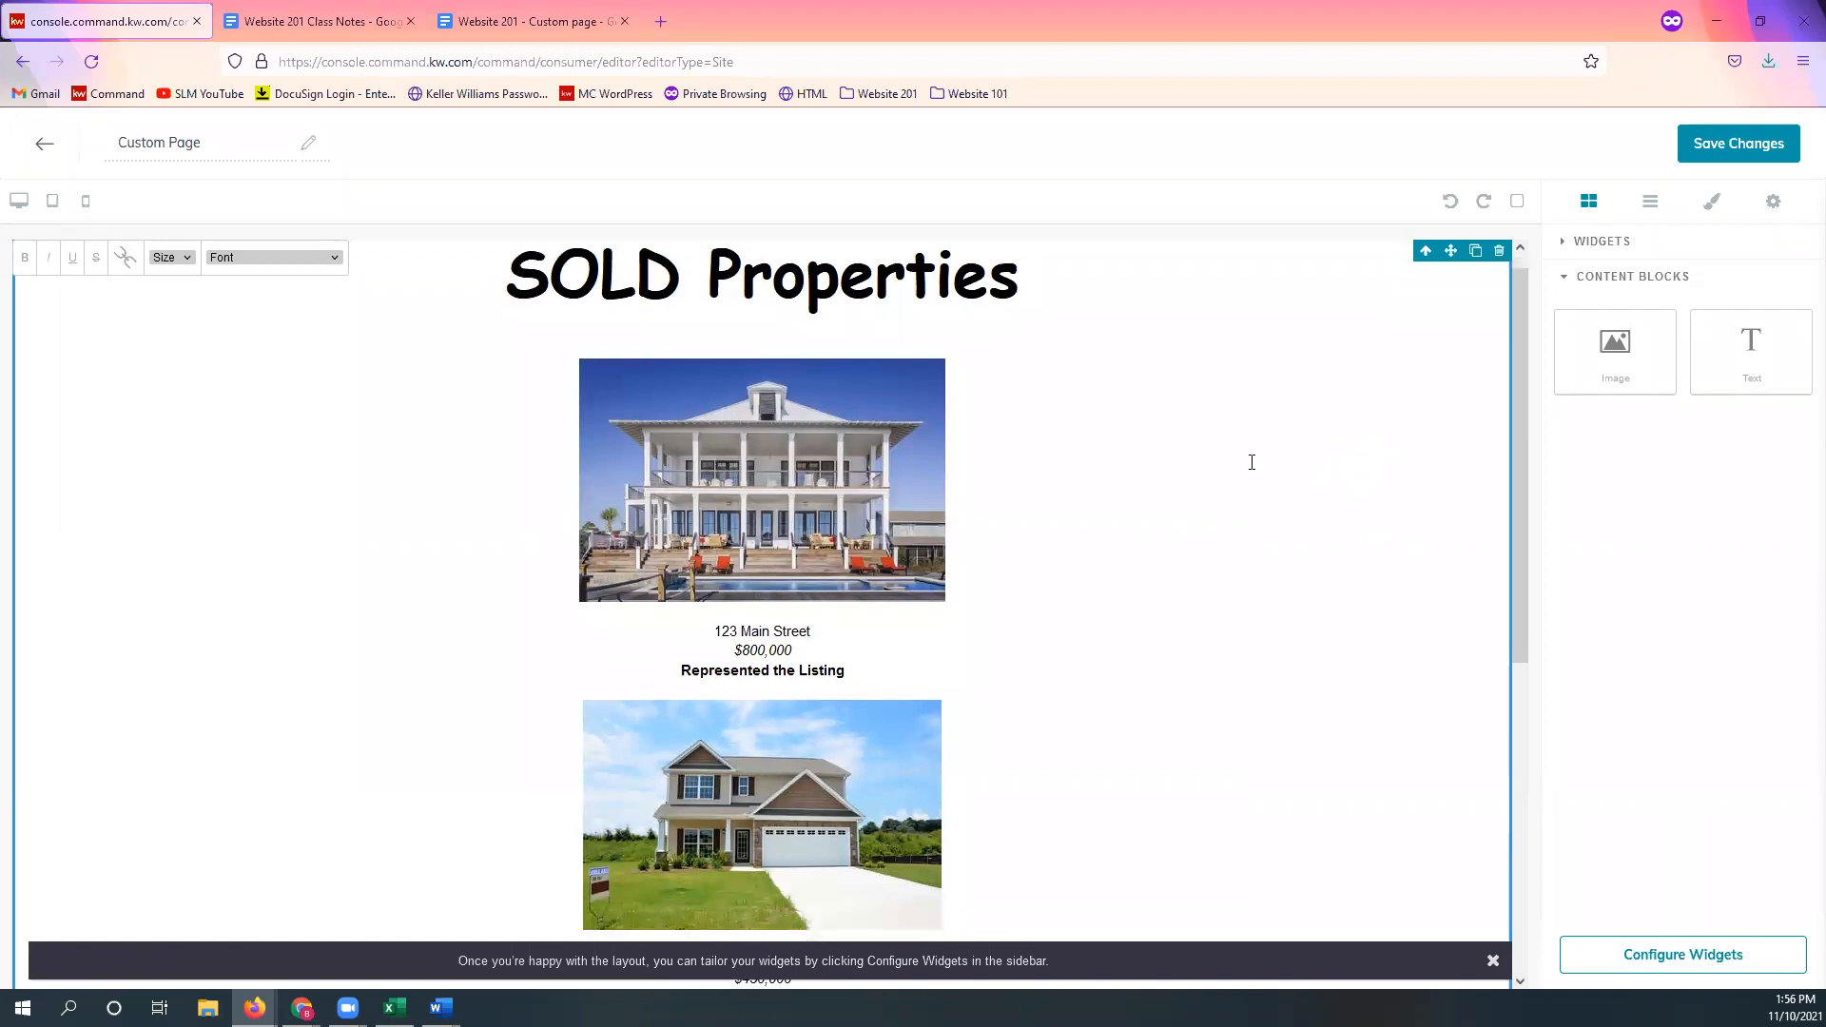
scroll(1339, 510, up, 3)
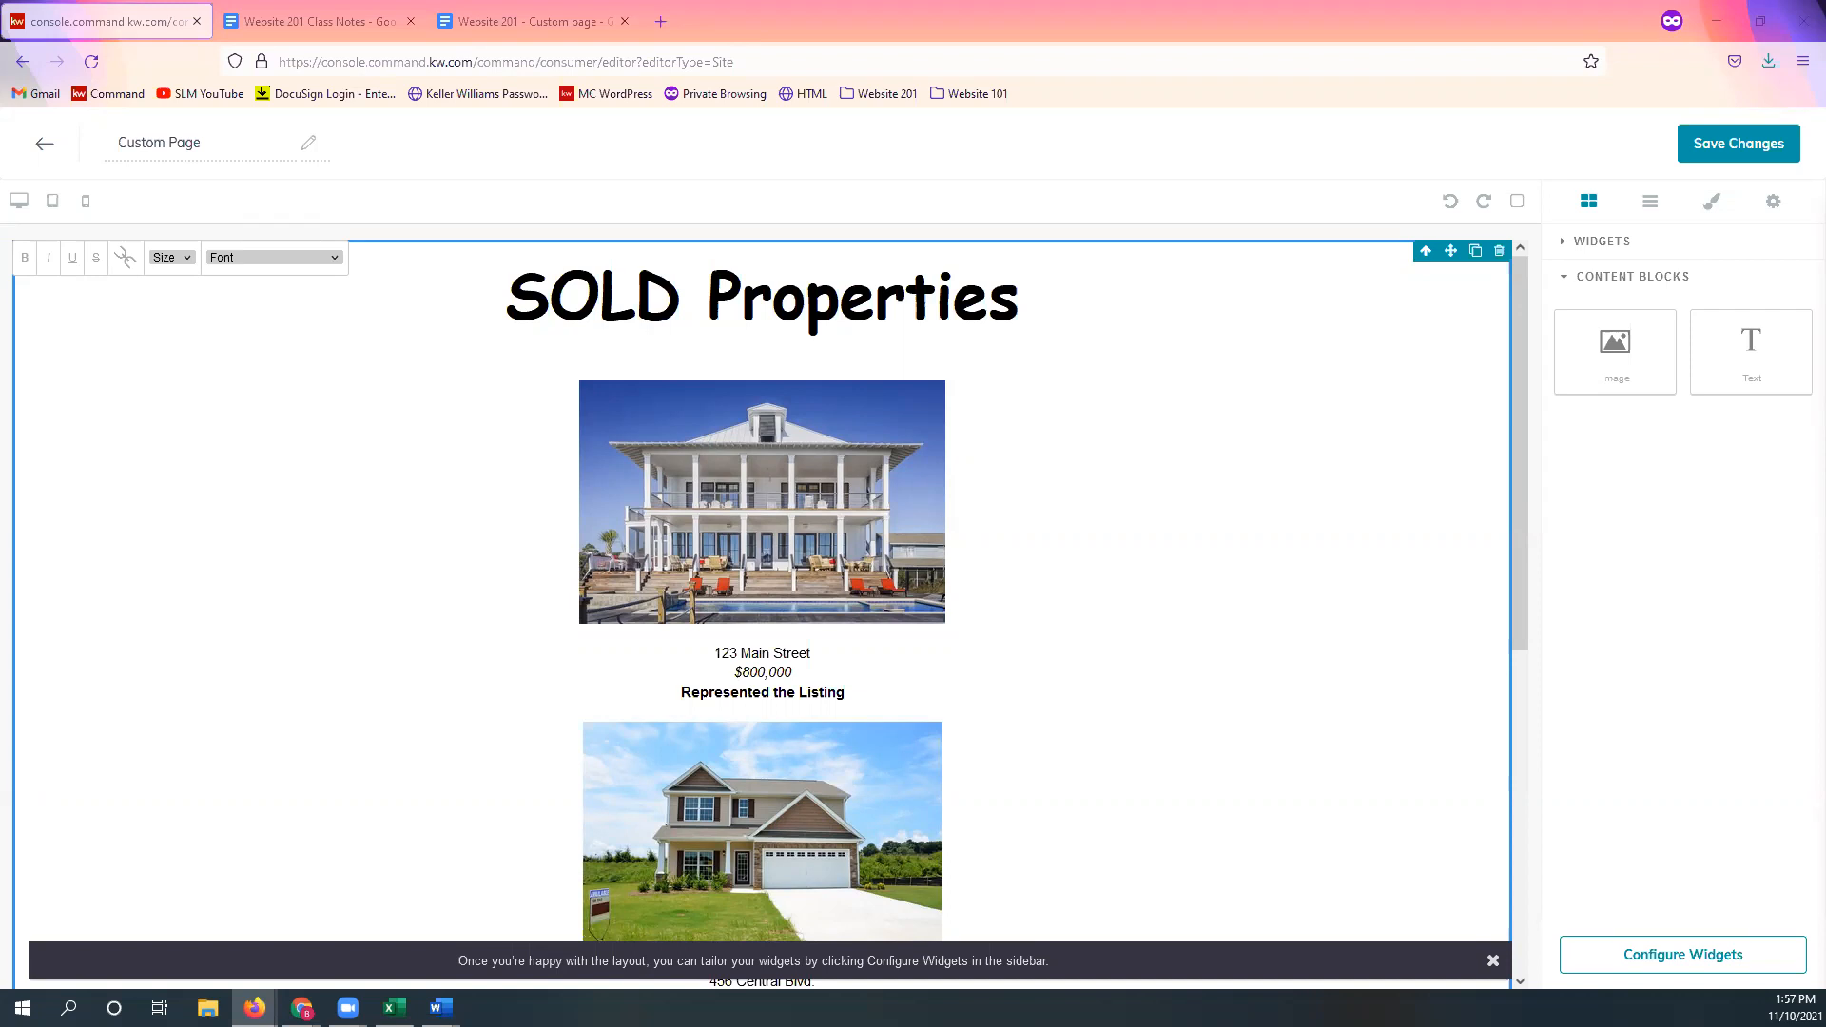
Step: Save Custom Page without publishing it and return to the Agent Site Pages list
click(1730, 154)
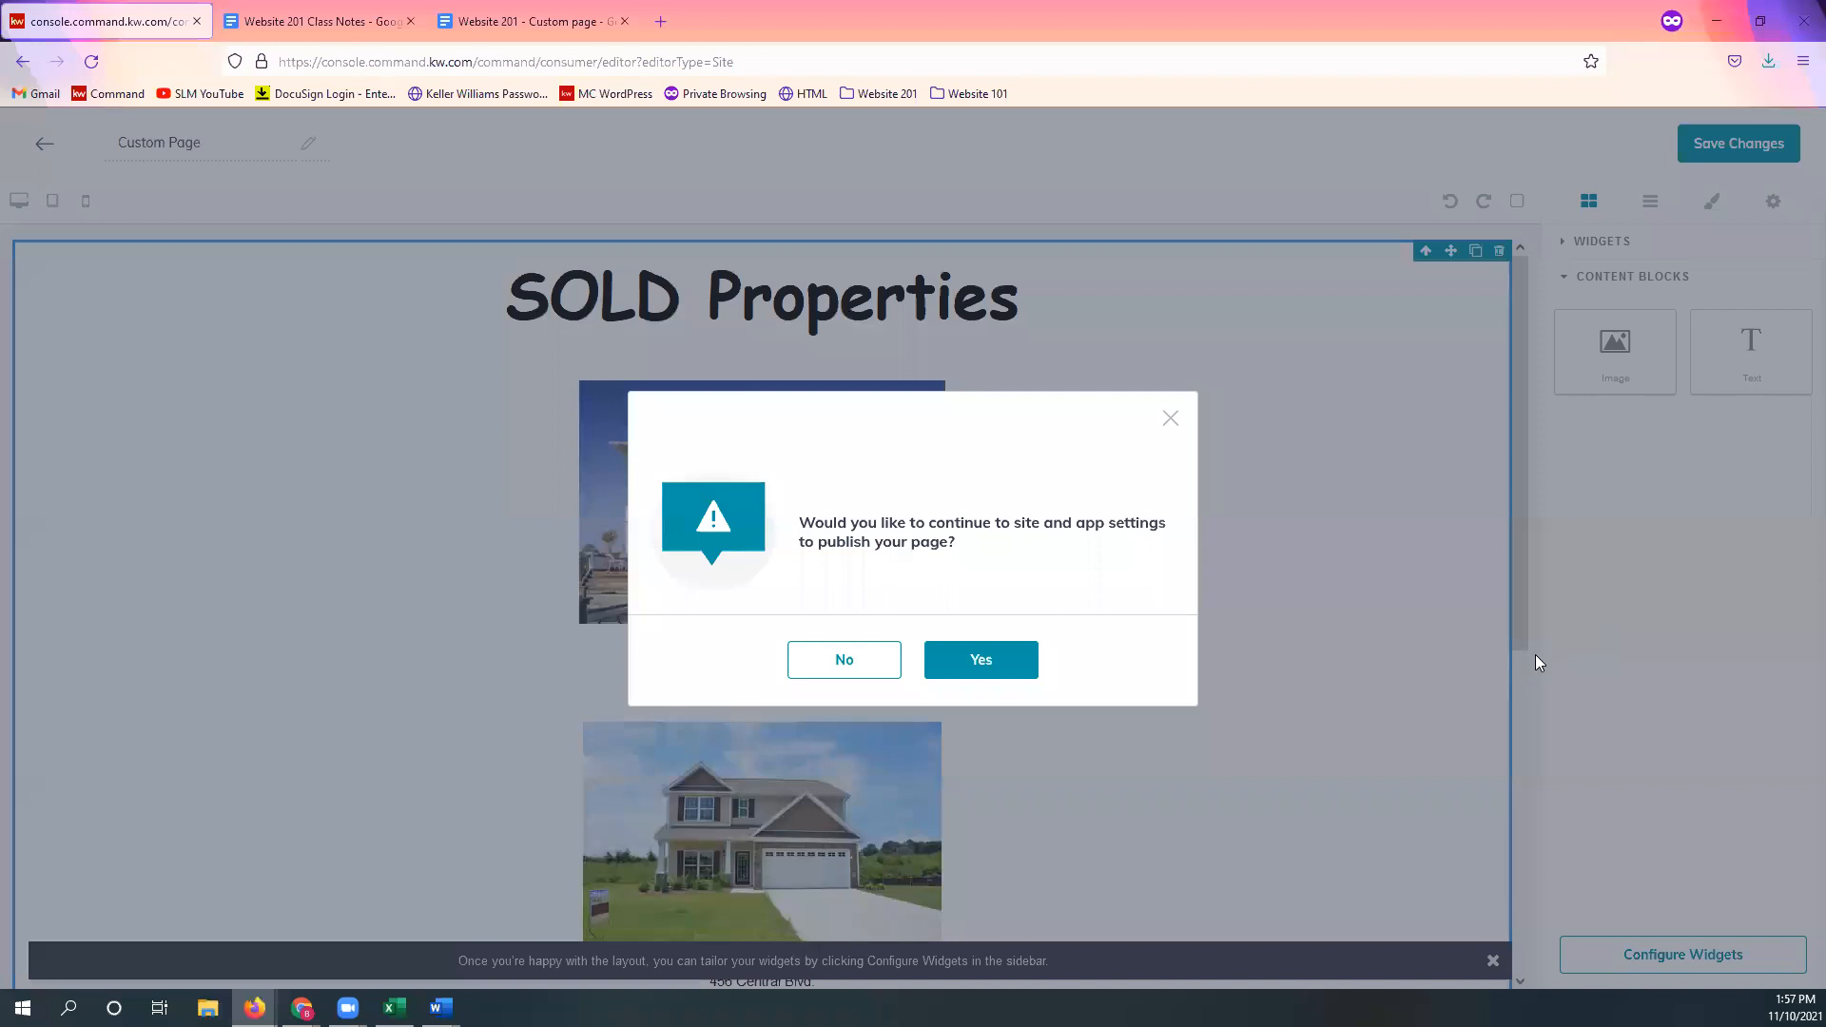
click(847, 669)
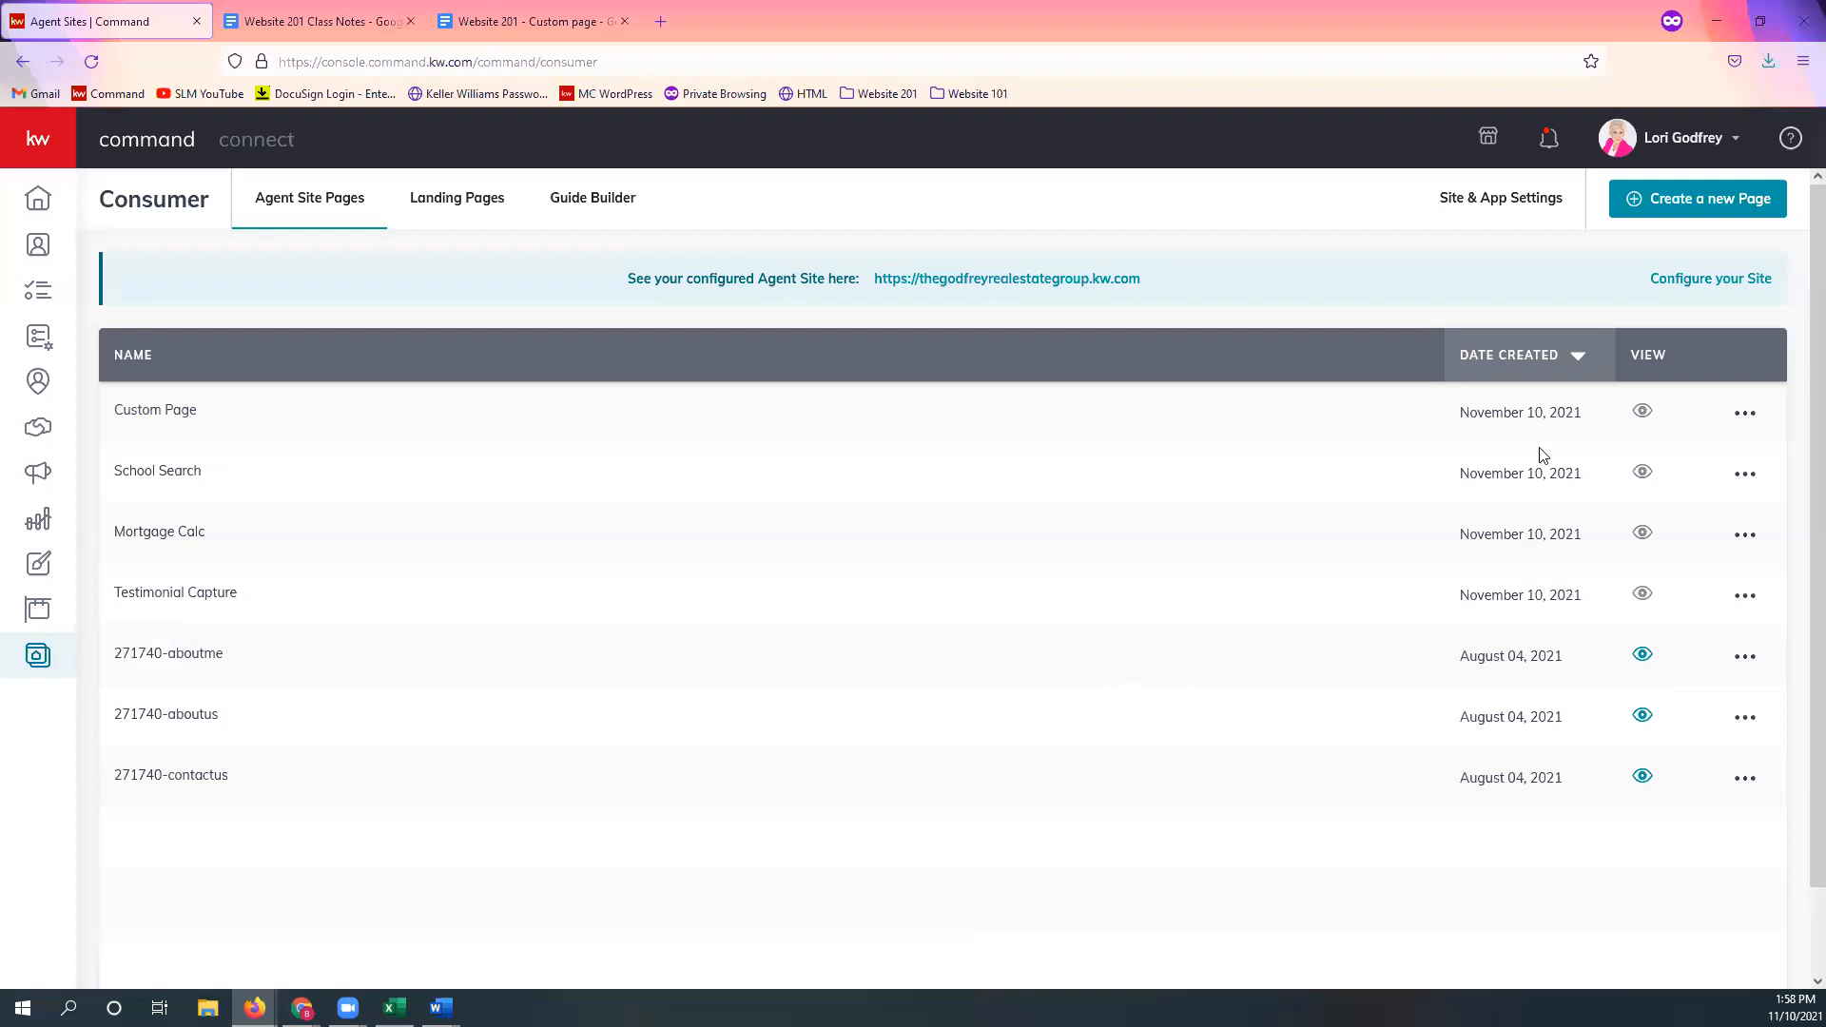
Step: Show the Agent Site Pages navigation list under Site & App Settings
click(1528, 218)
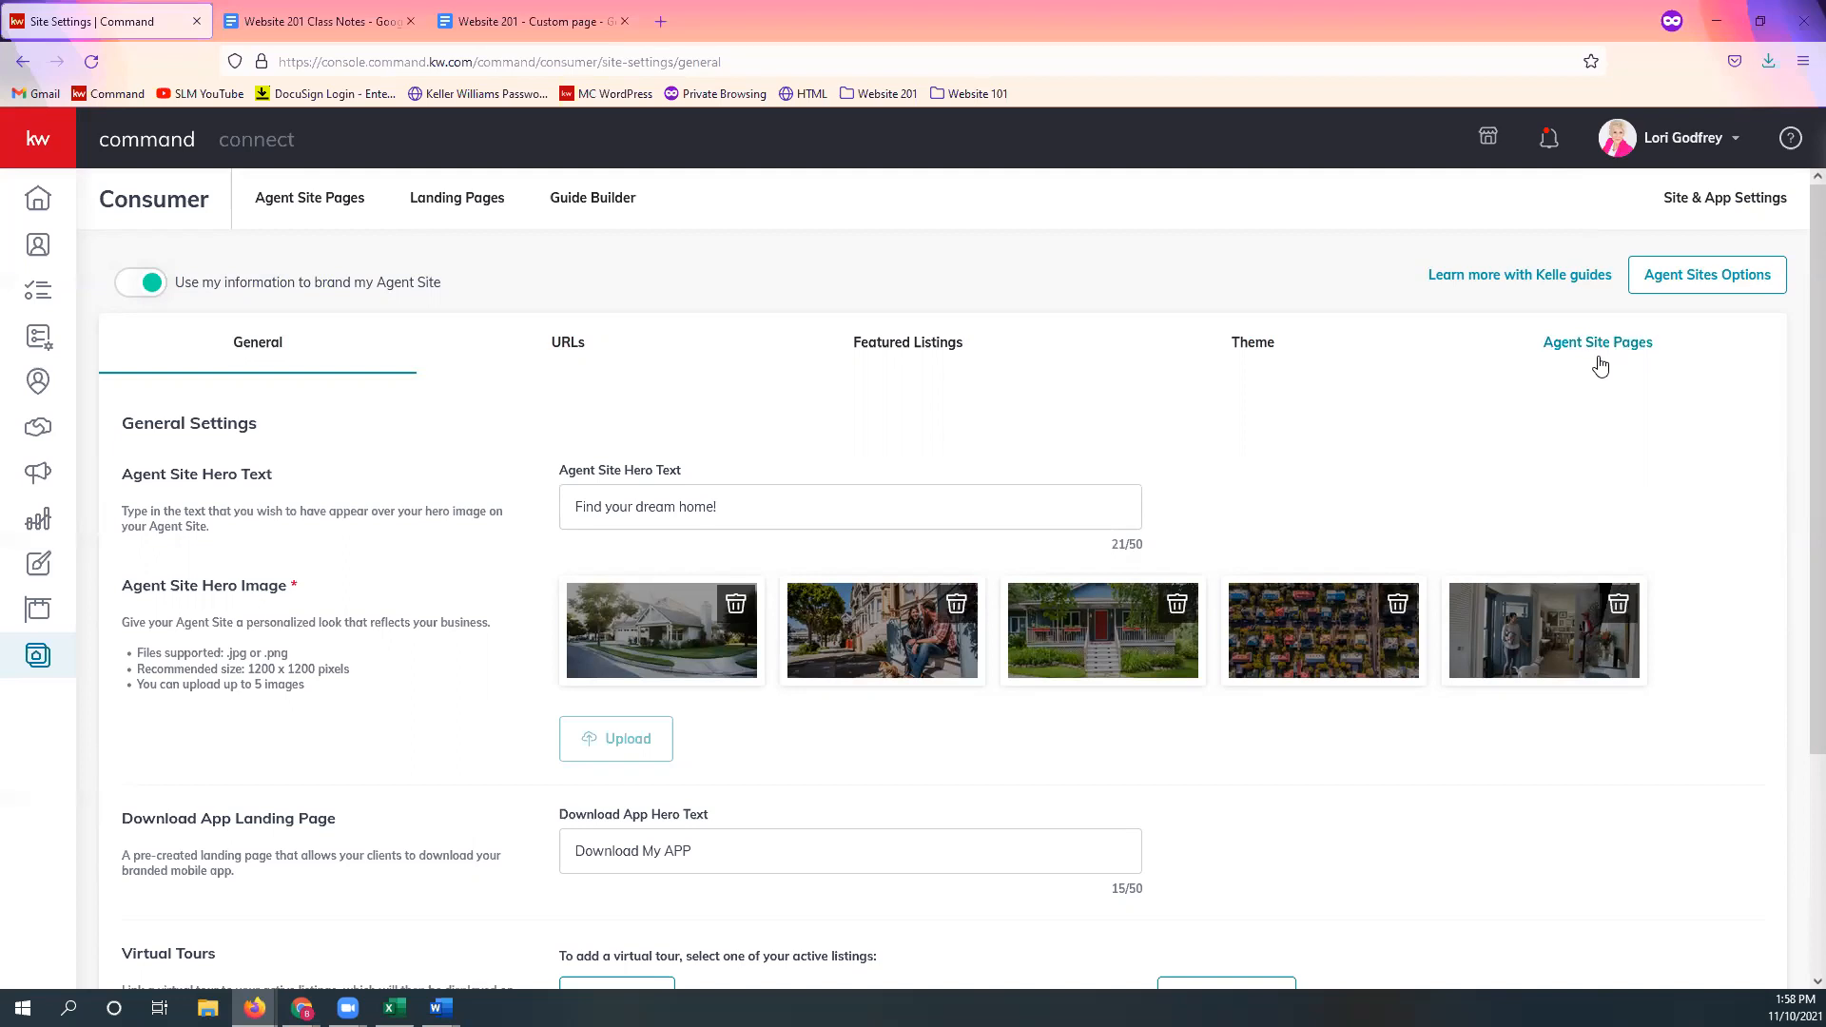
click(1601, 366)
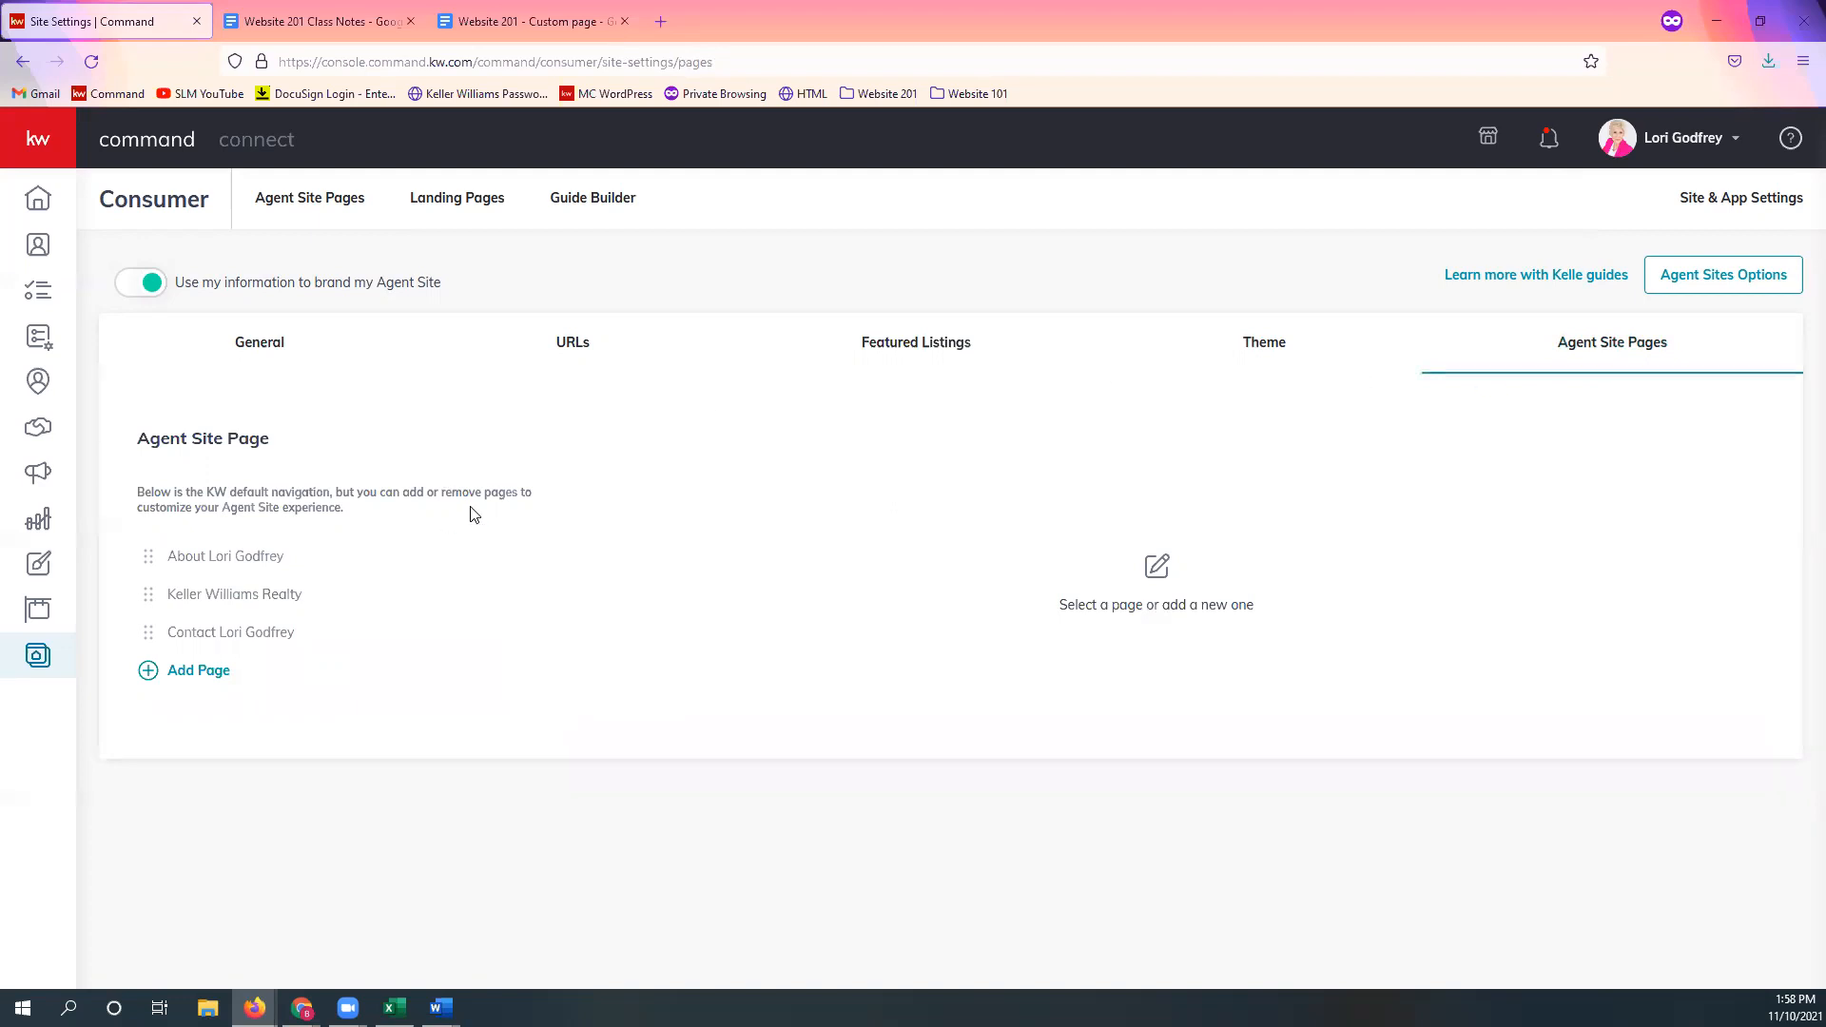
Step: Add a navigation page that points to the Testimonial Capture page
click(219, 677)
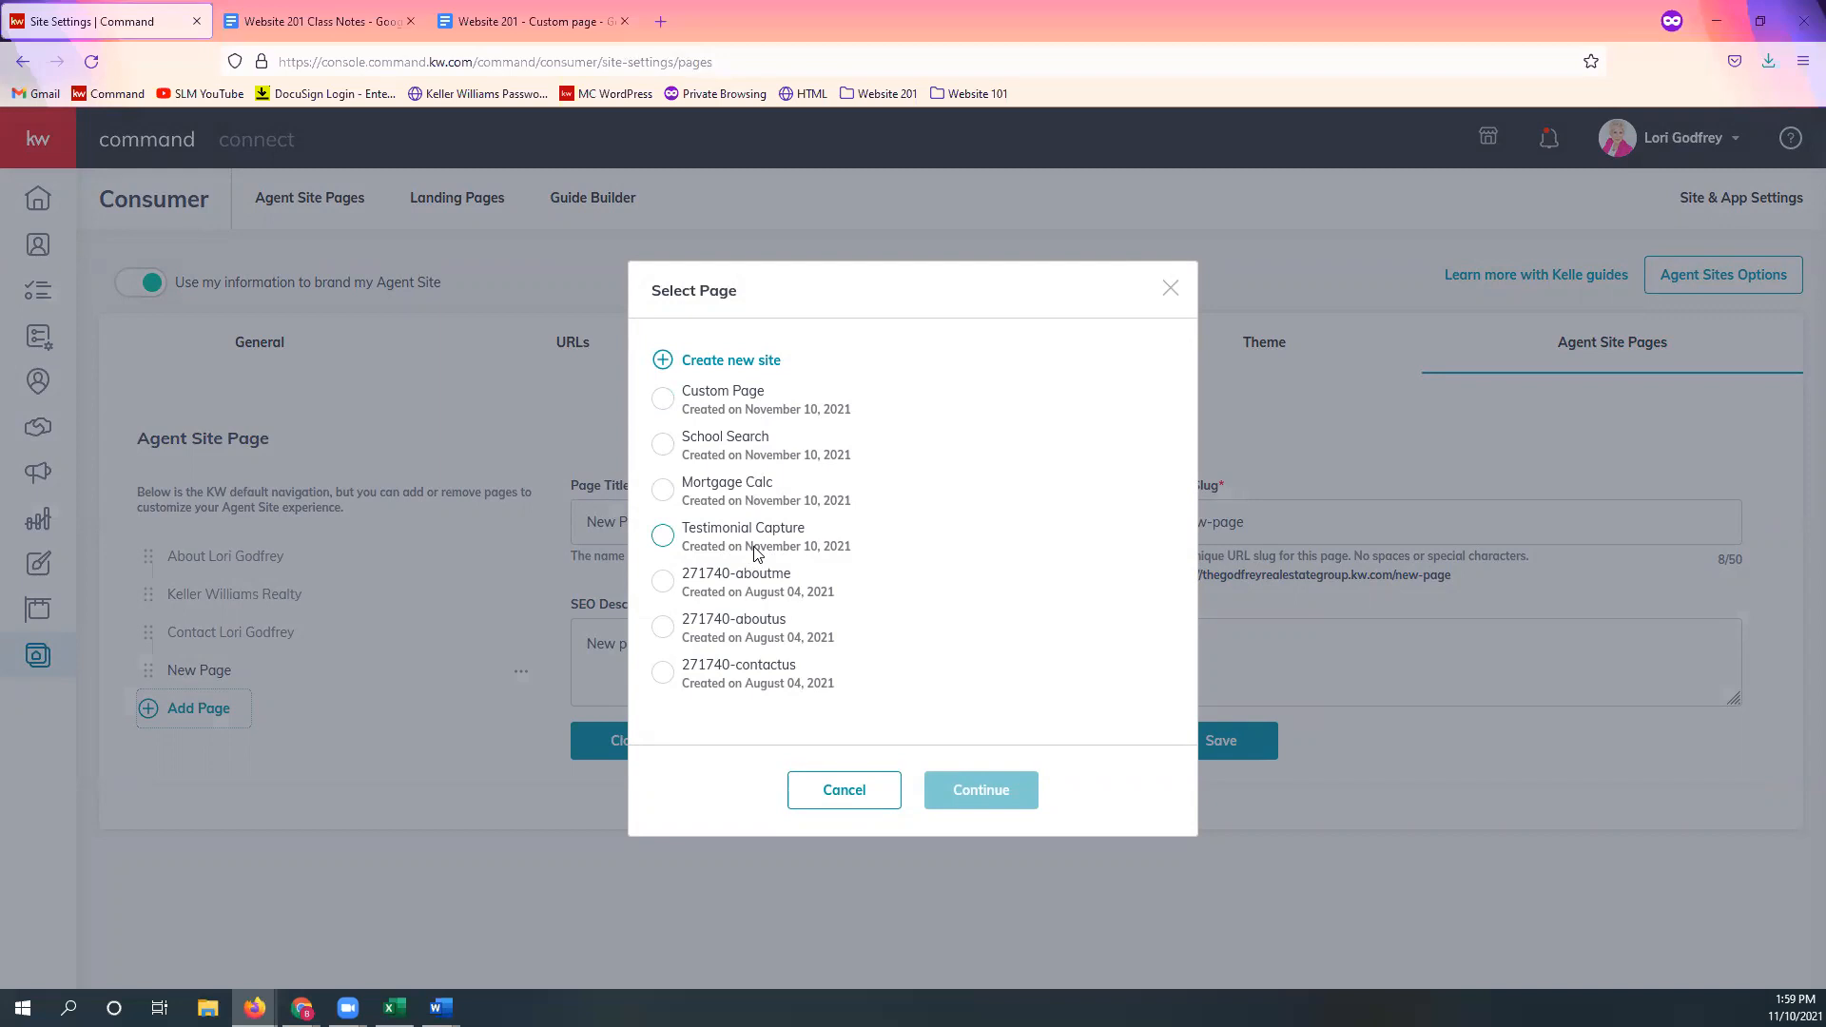
click(756, 552)
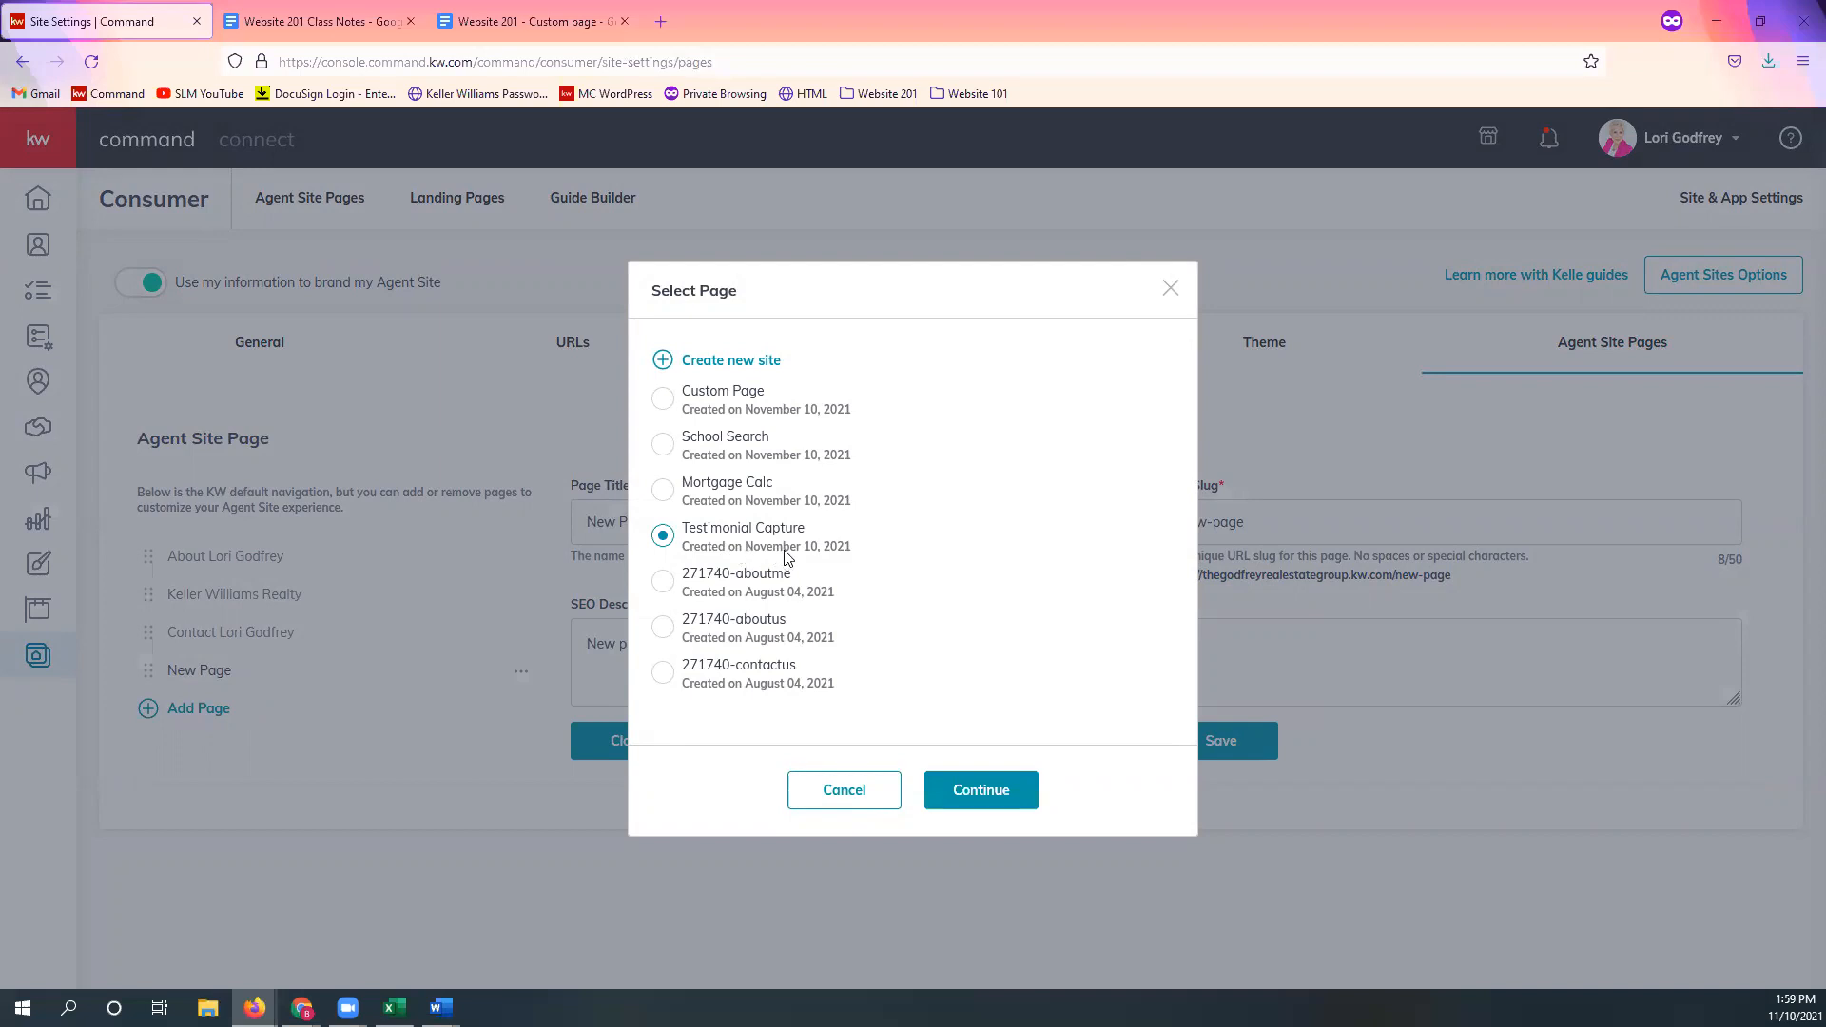
click(988, 803)
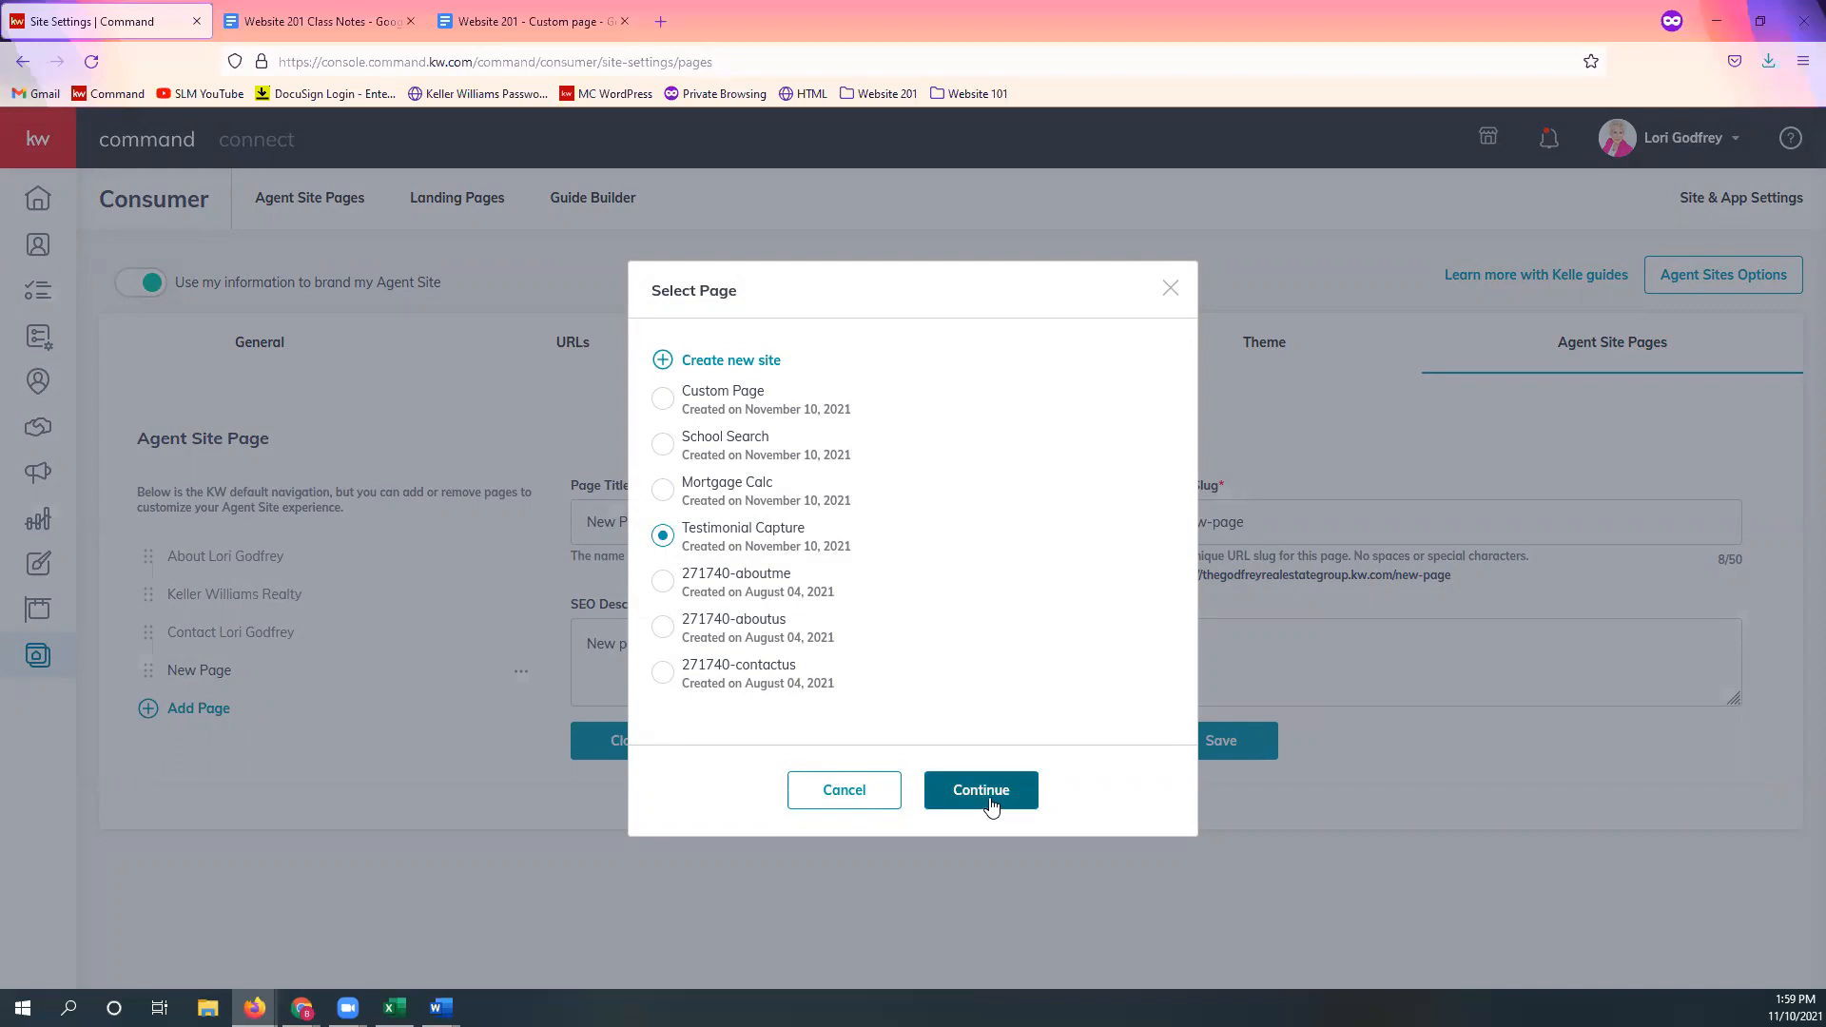
click(990, 804)
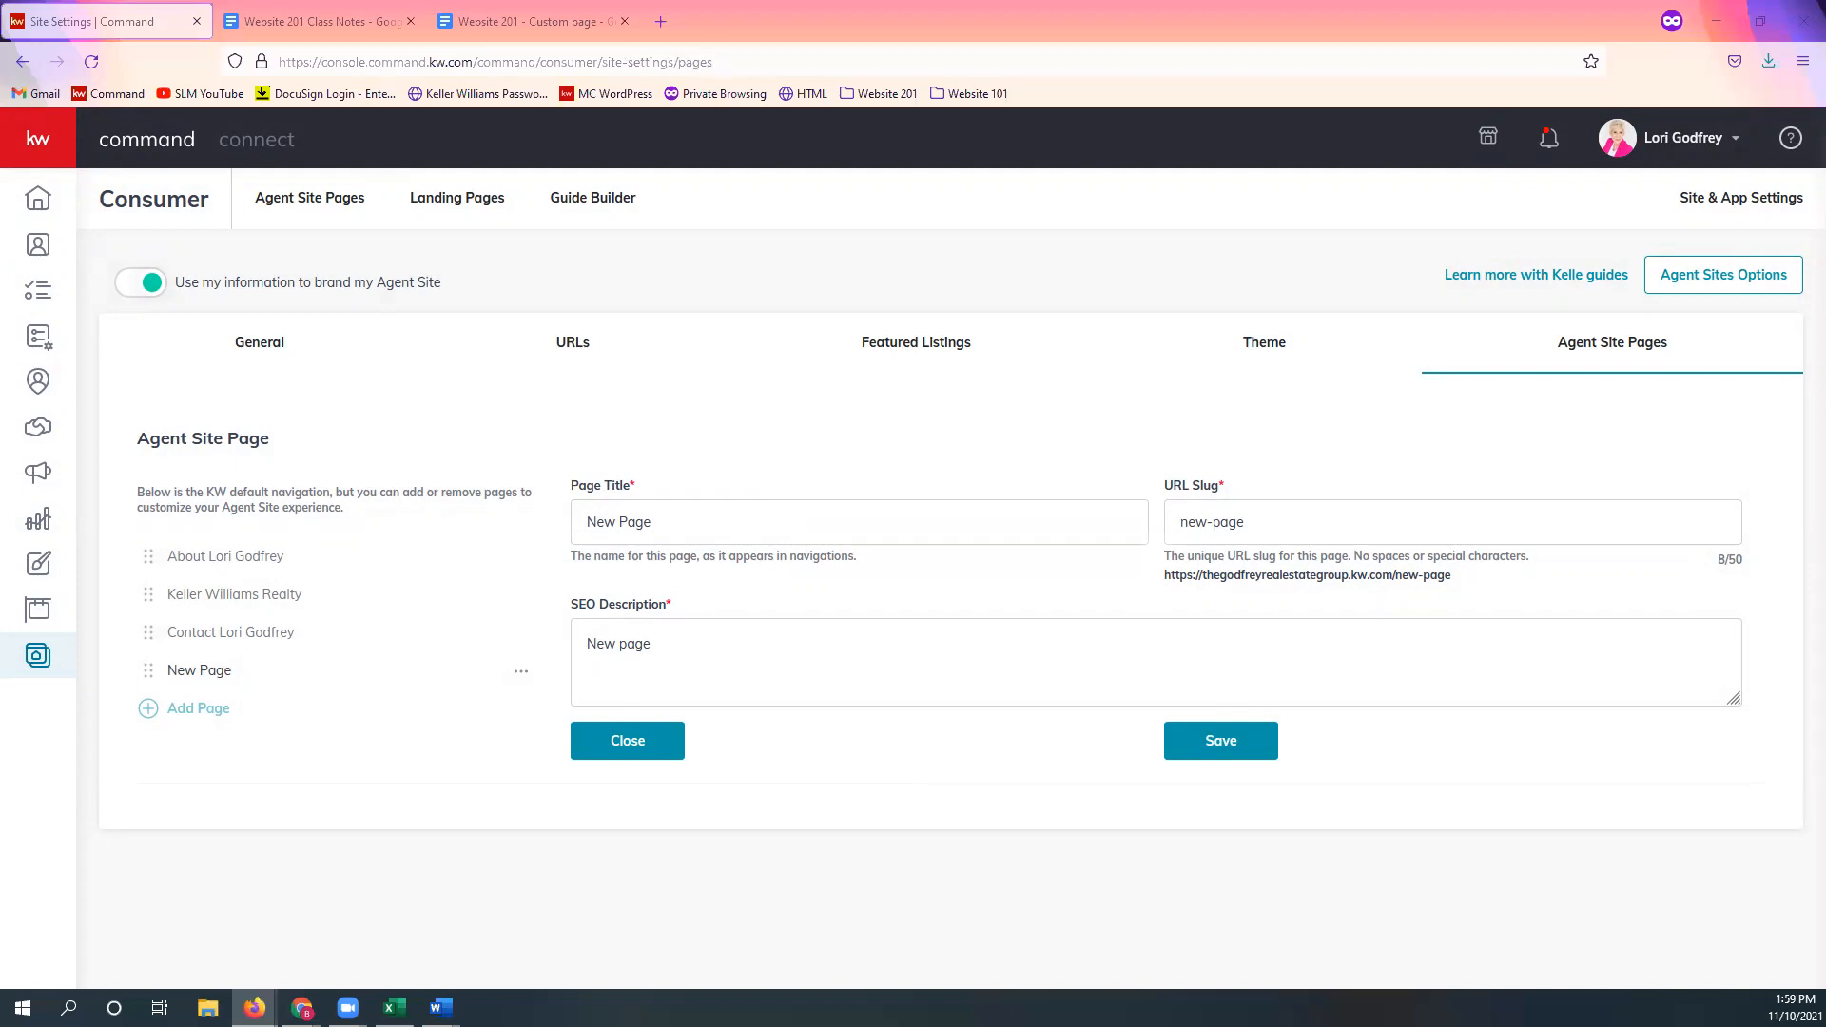
Step: Change the navigation page title to 'Leave a Review'
triple_click(669, 529)
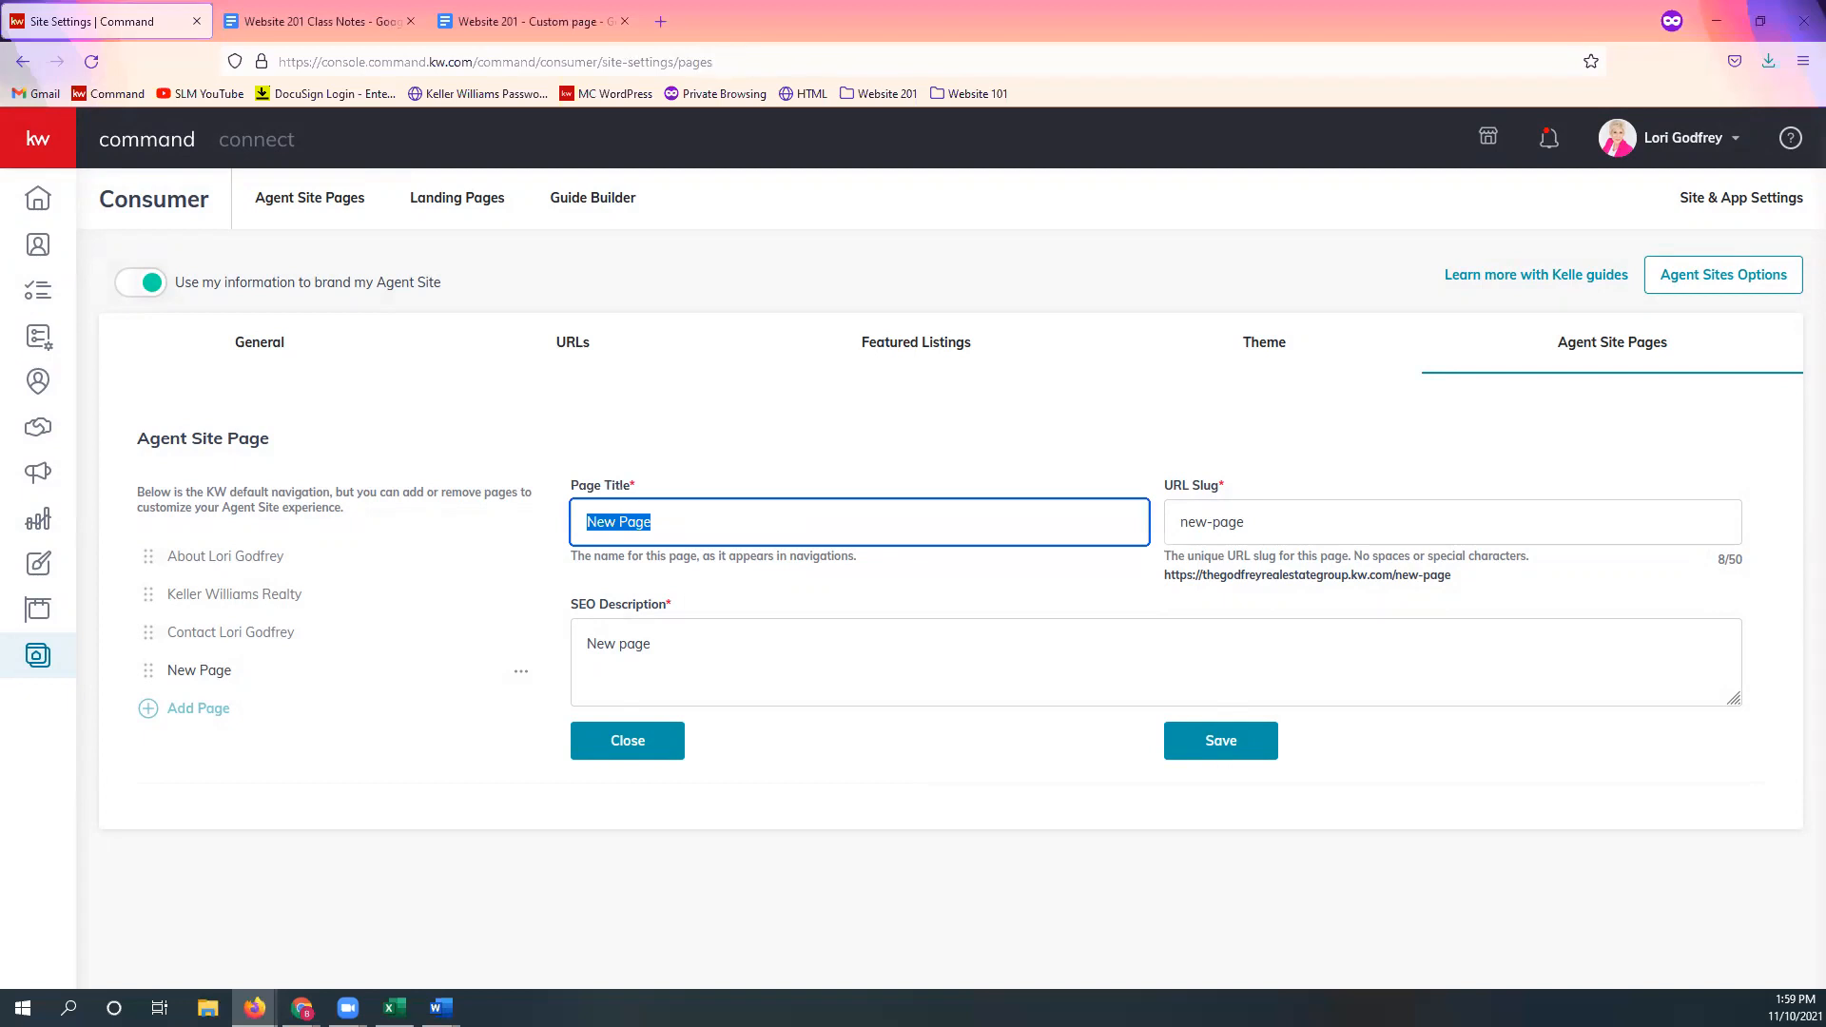
key(alt+Tab)
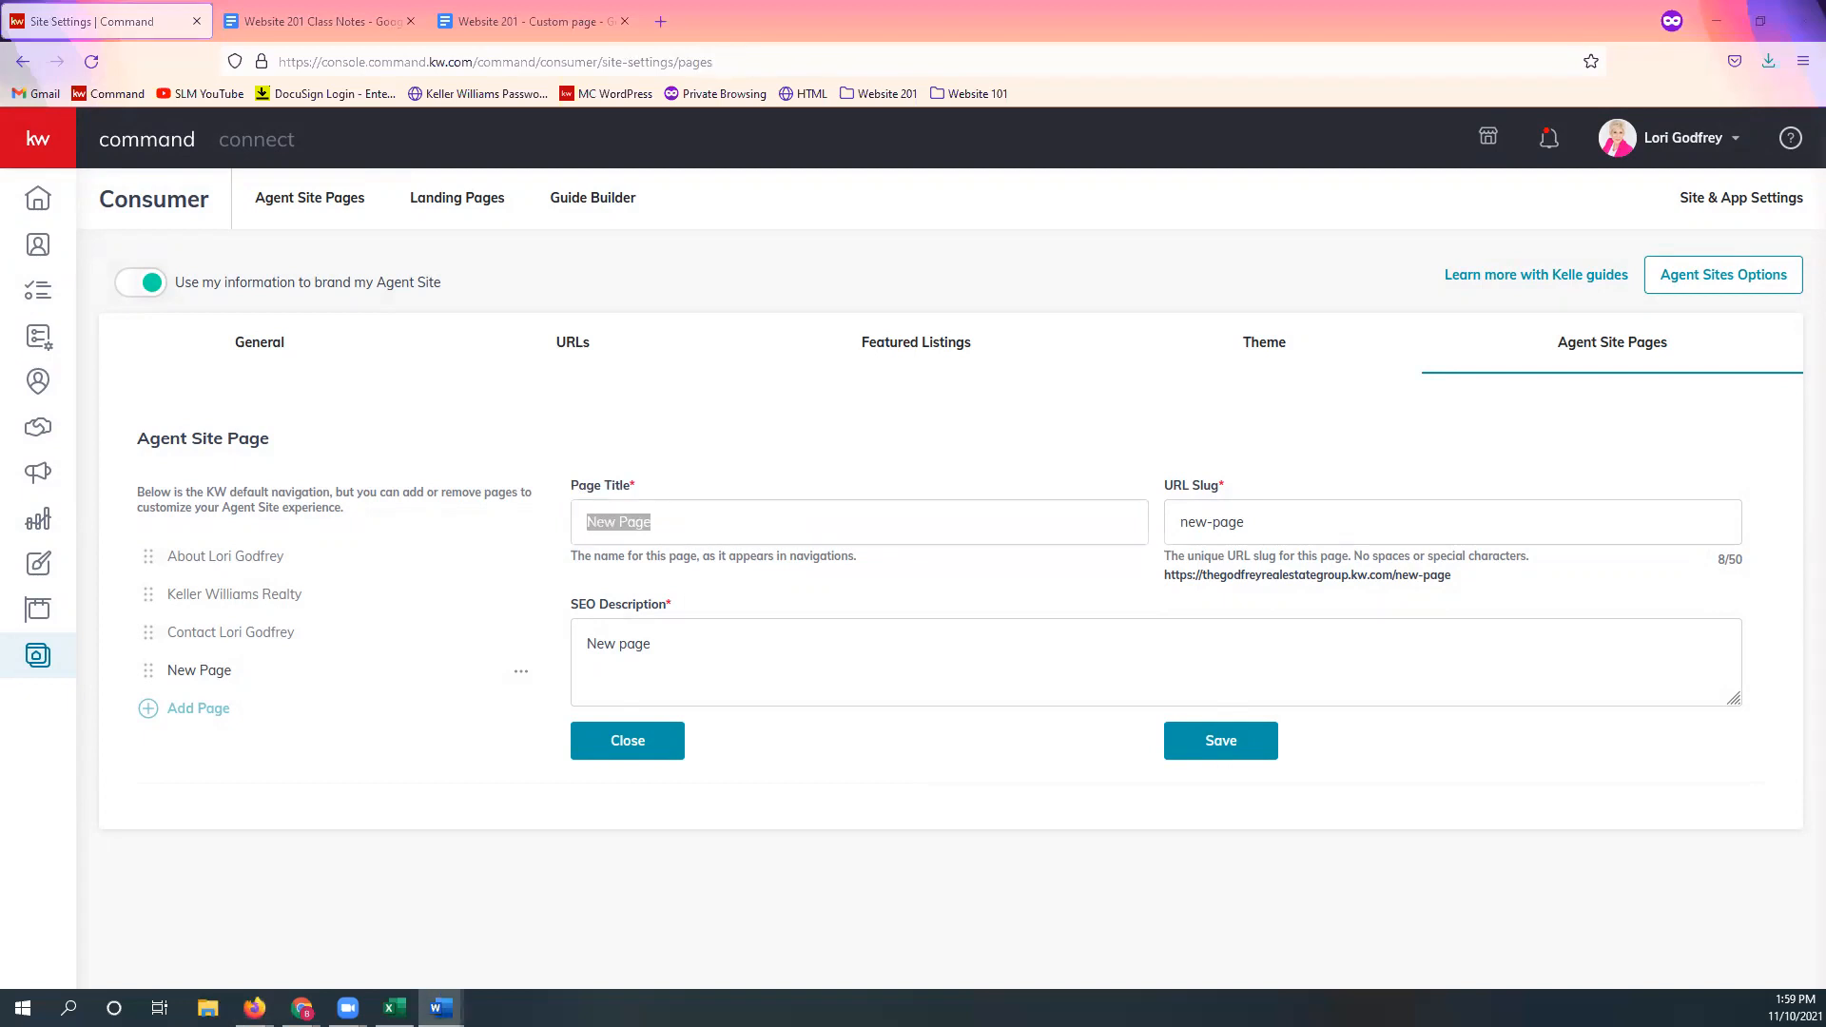
click(681, 523)
double_click(681, 524)
triple_click(681, 523)
text(Le)
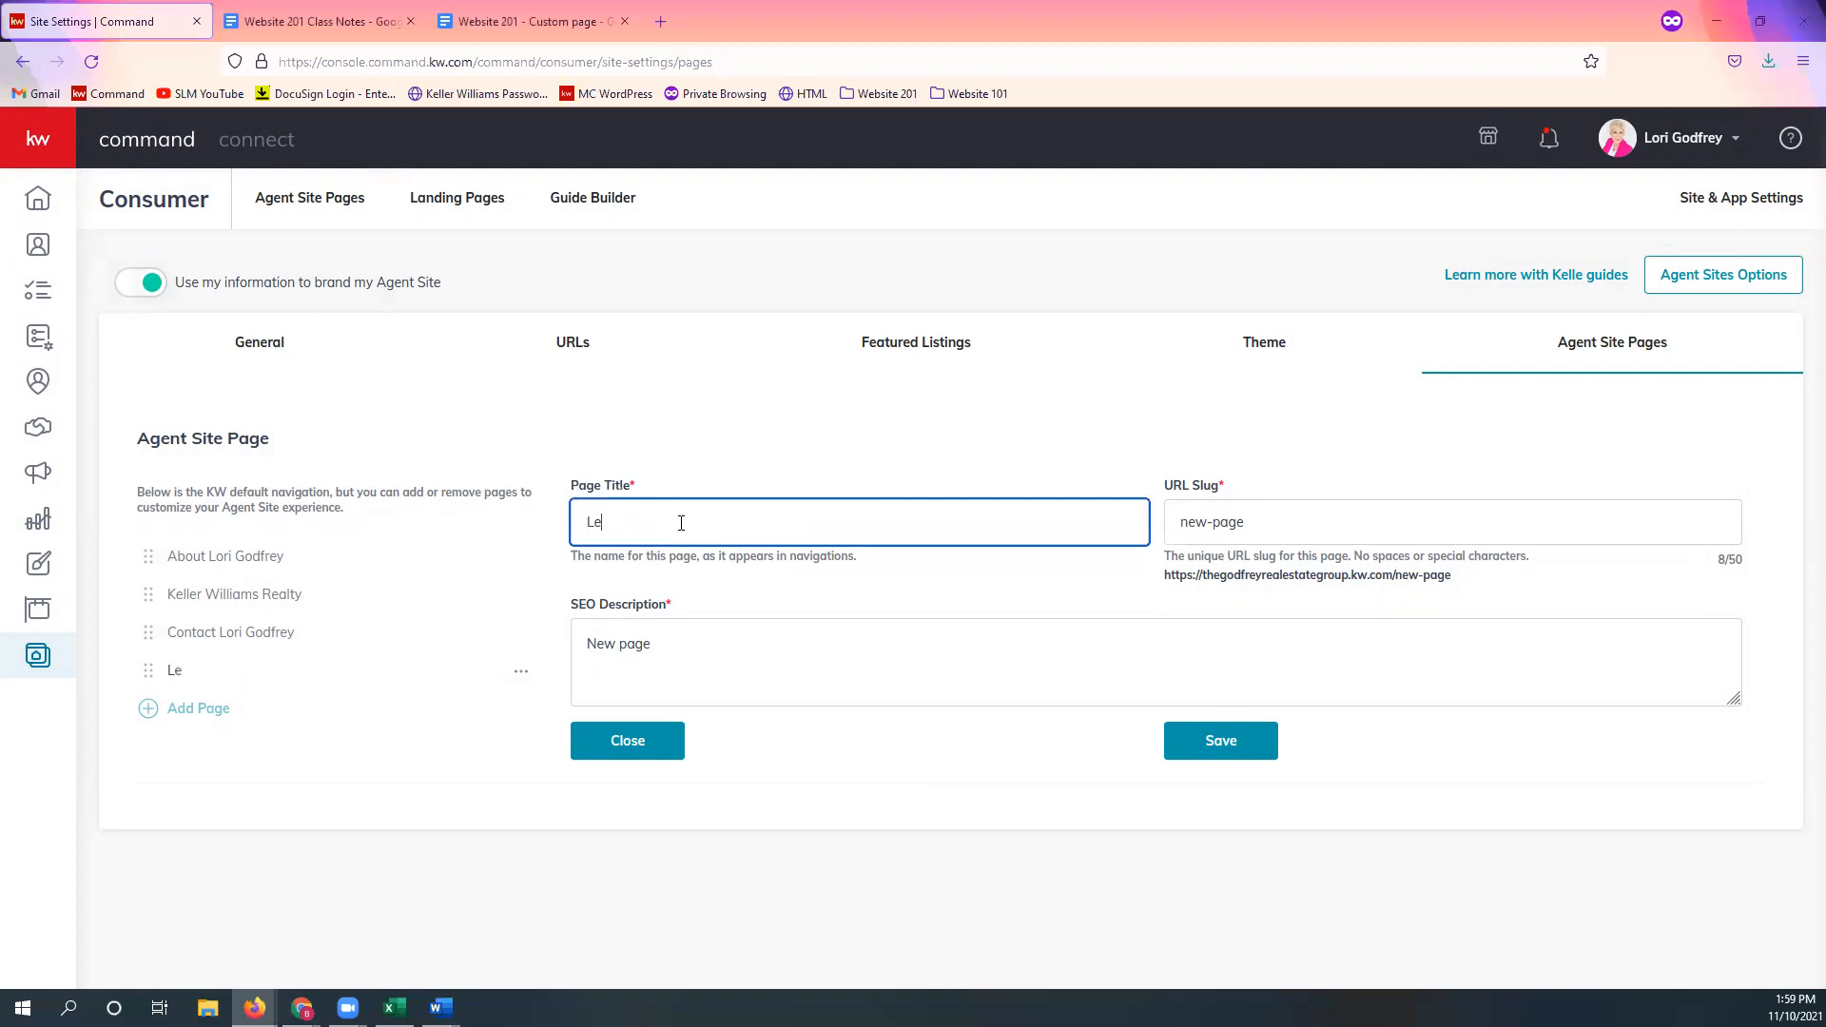
text(ave a Review)
Step: Replace the URL slug new-page with 'leave-a-review'
key(Tab)
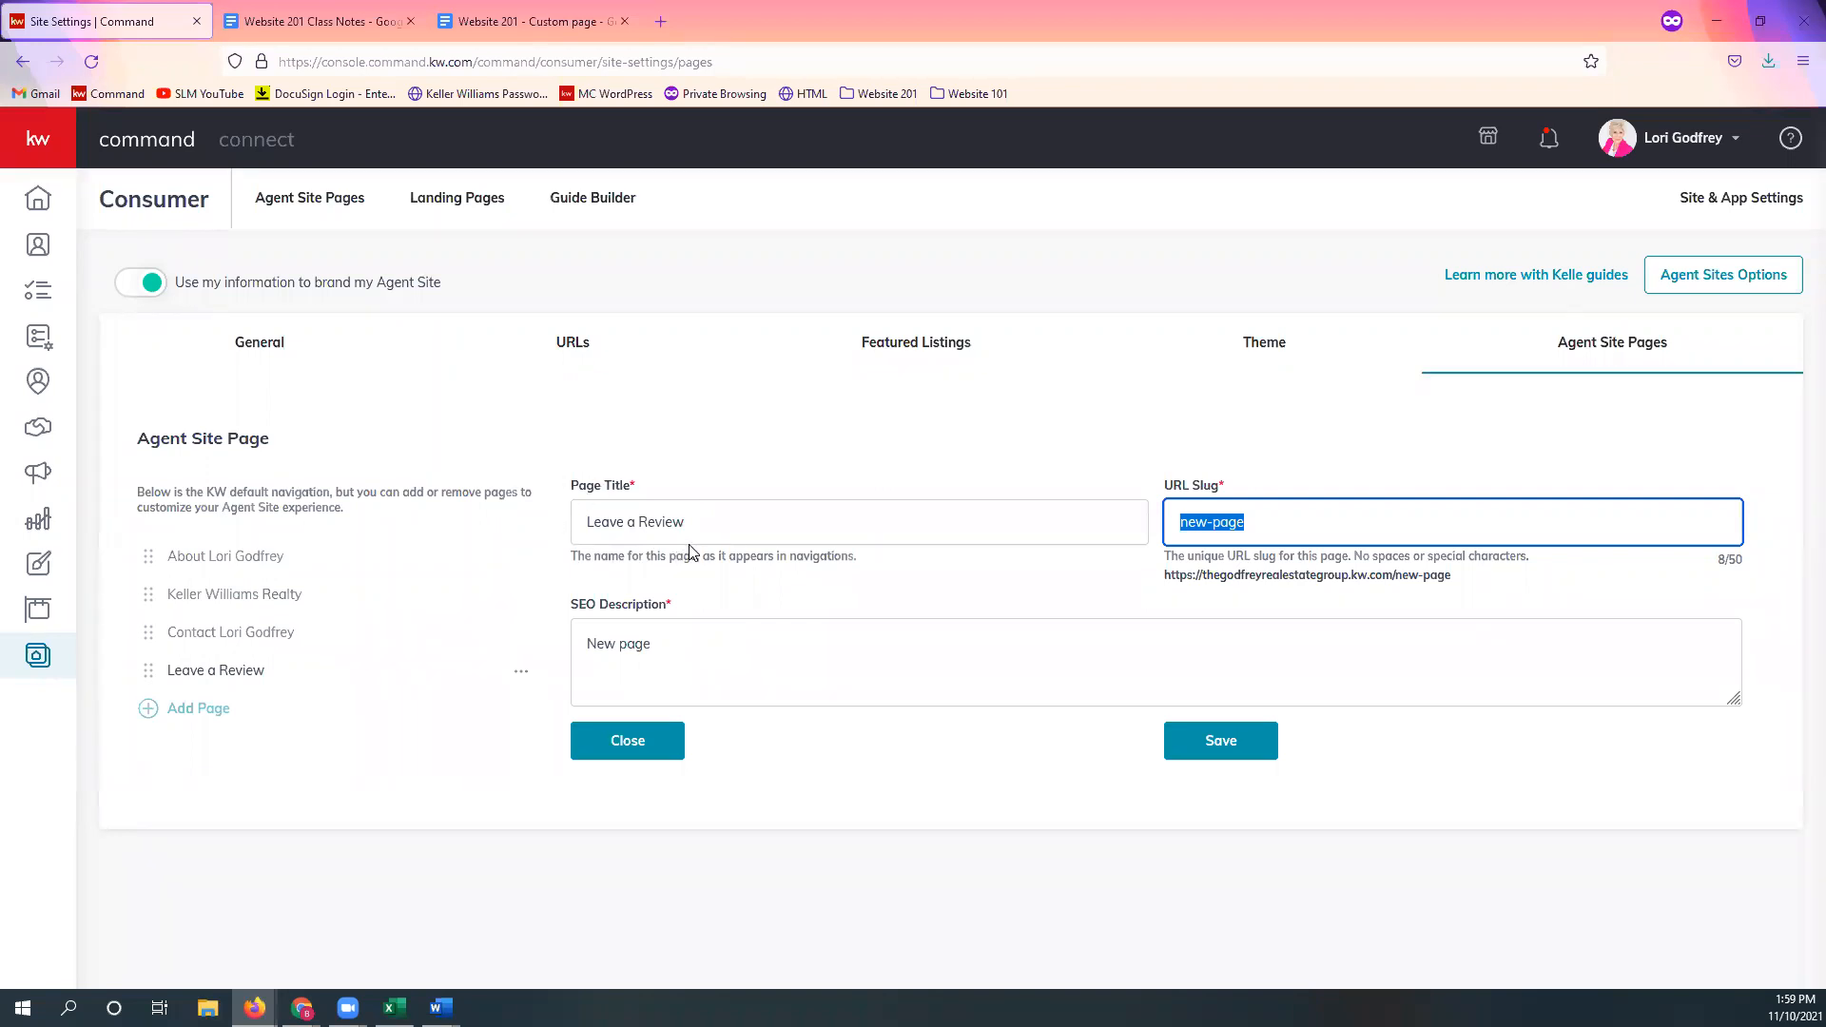
click(1326, 527)
key(ctrl+shift+Left)
key(ctrl+shift+Left)
text(leave-a-review)
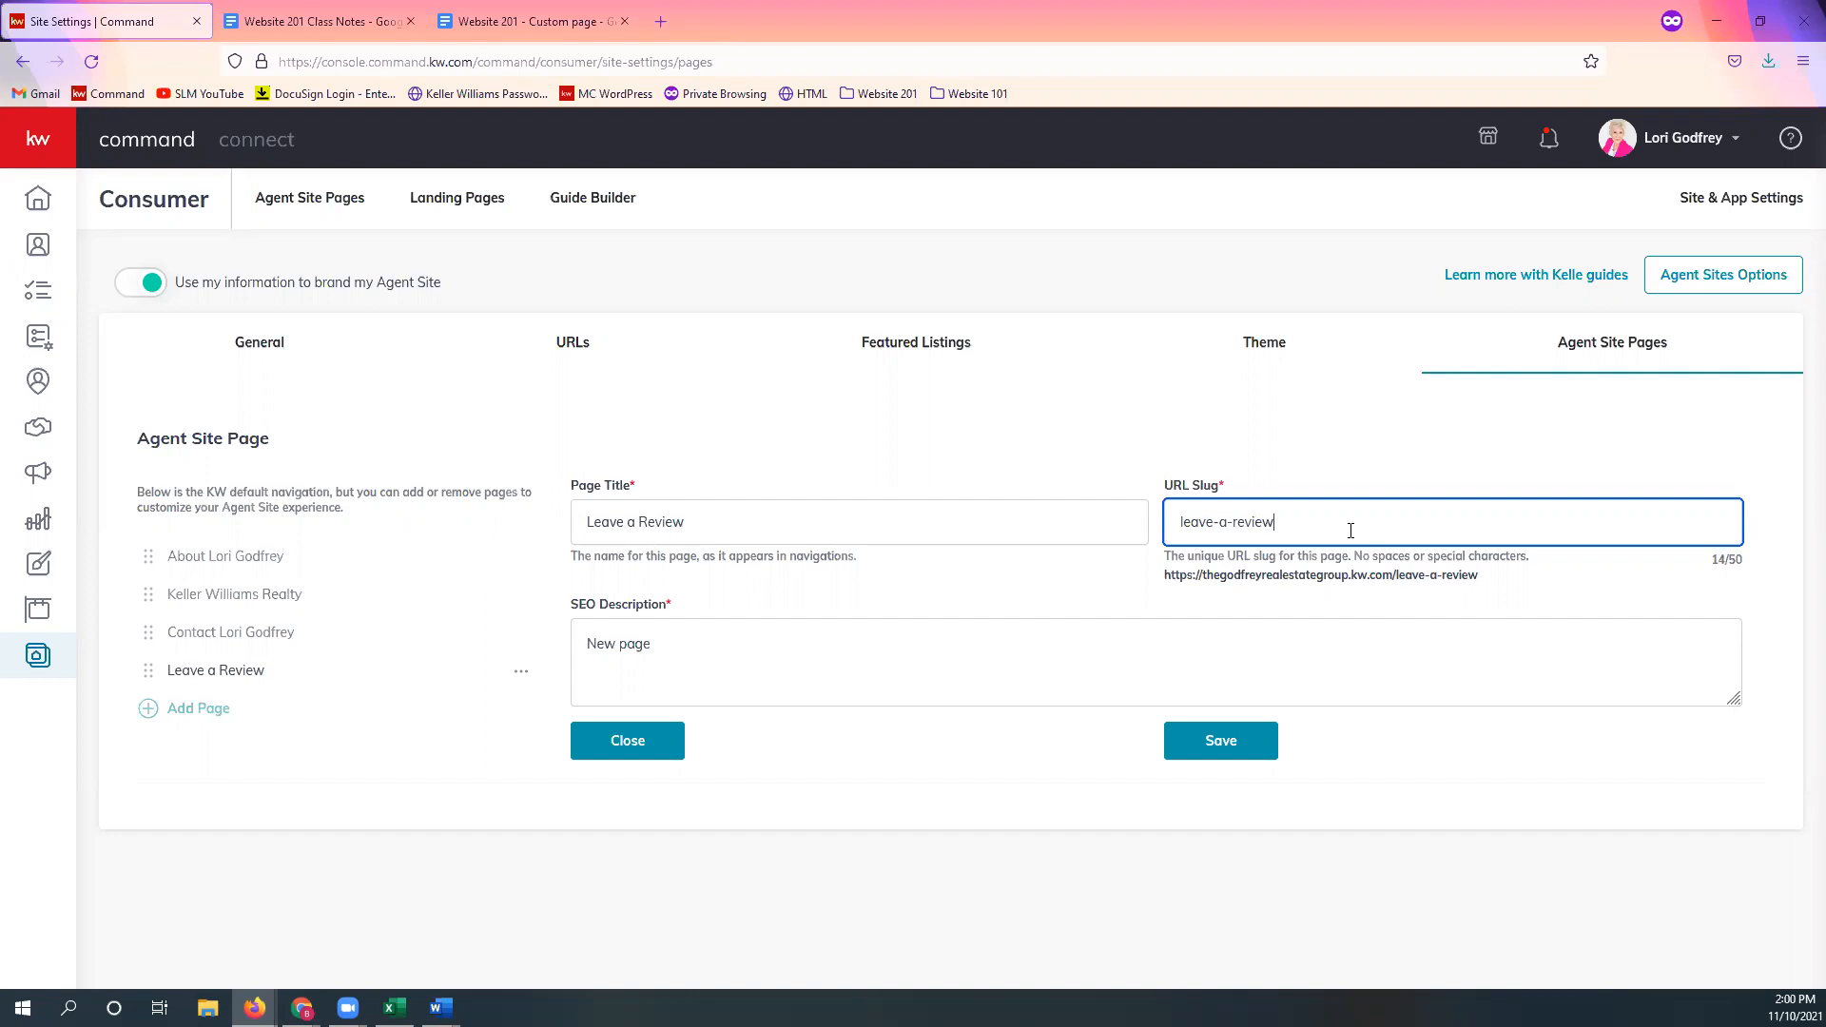
Step: Paste the client-review SEO description, end it with the agent's name, and save the Leave a Review page
click(1166, 576)
drag(1165, 577, 1477, 589)
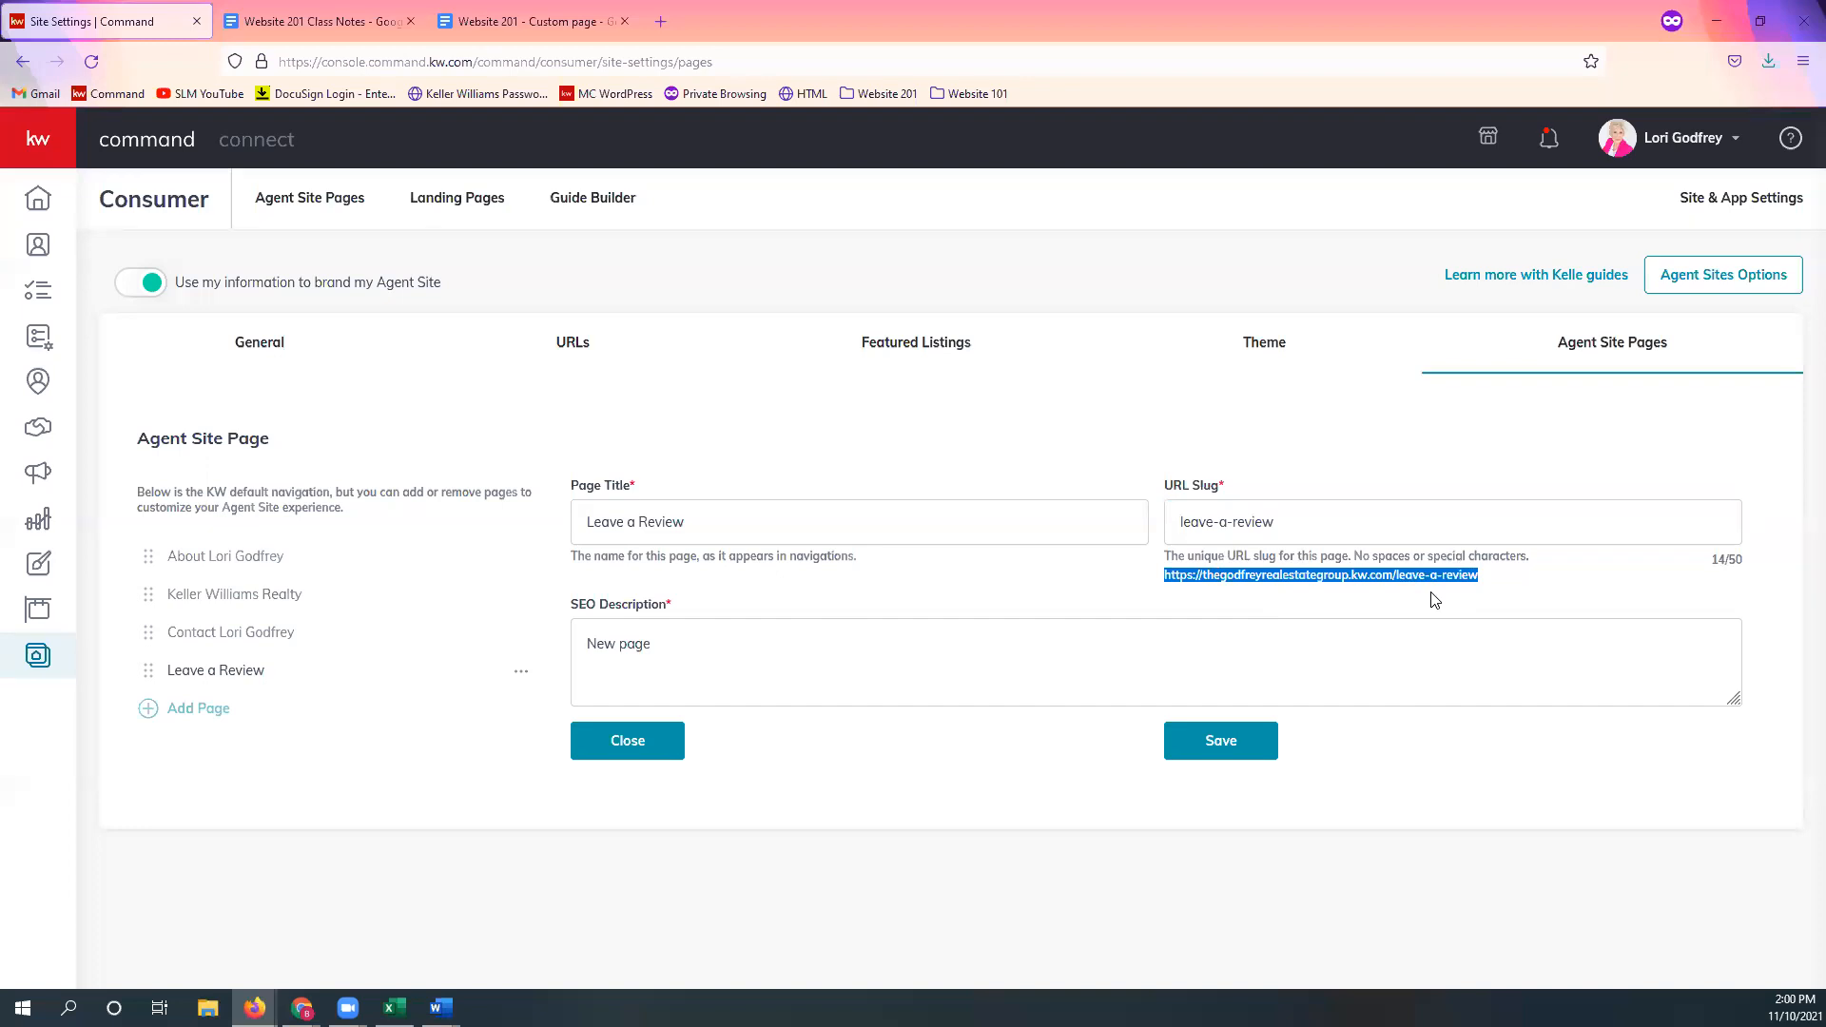
key(alt+Tab)
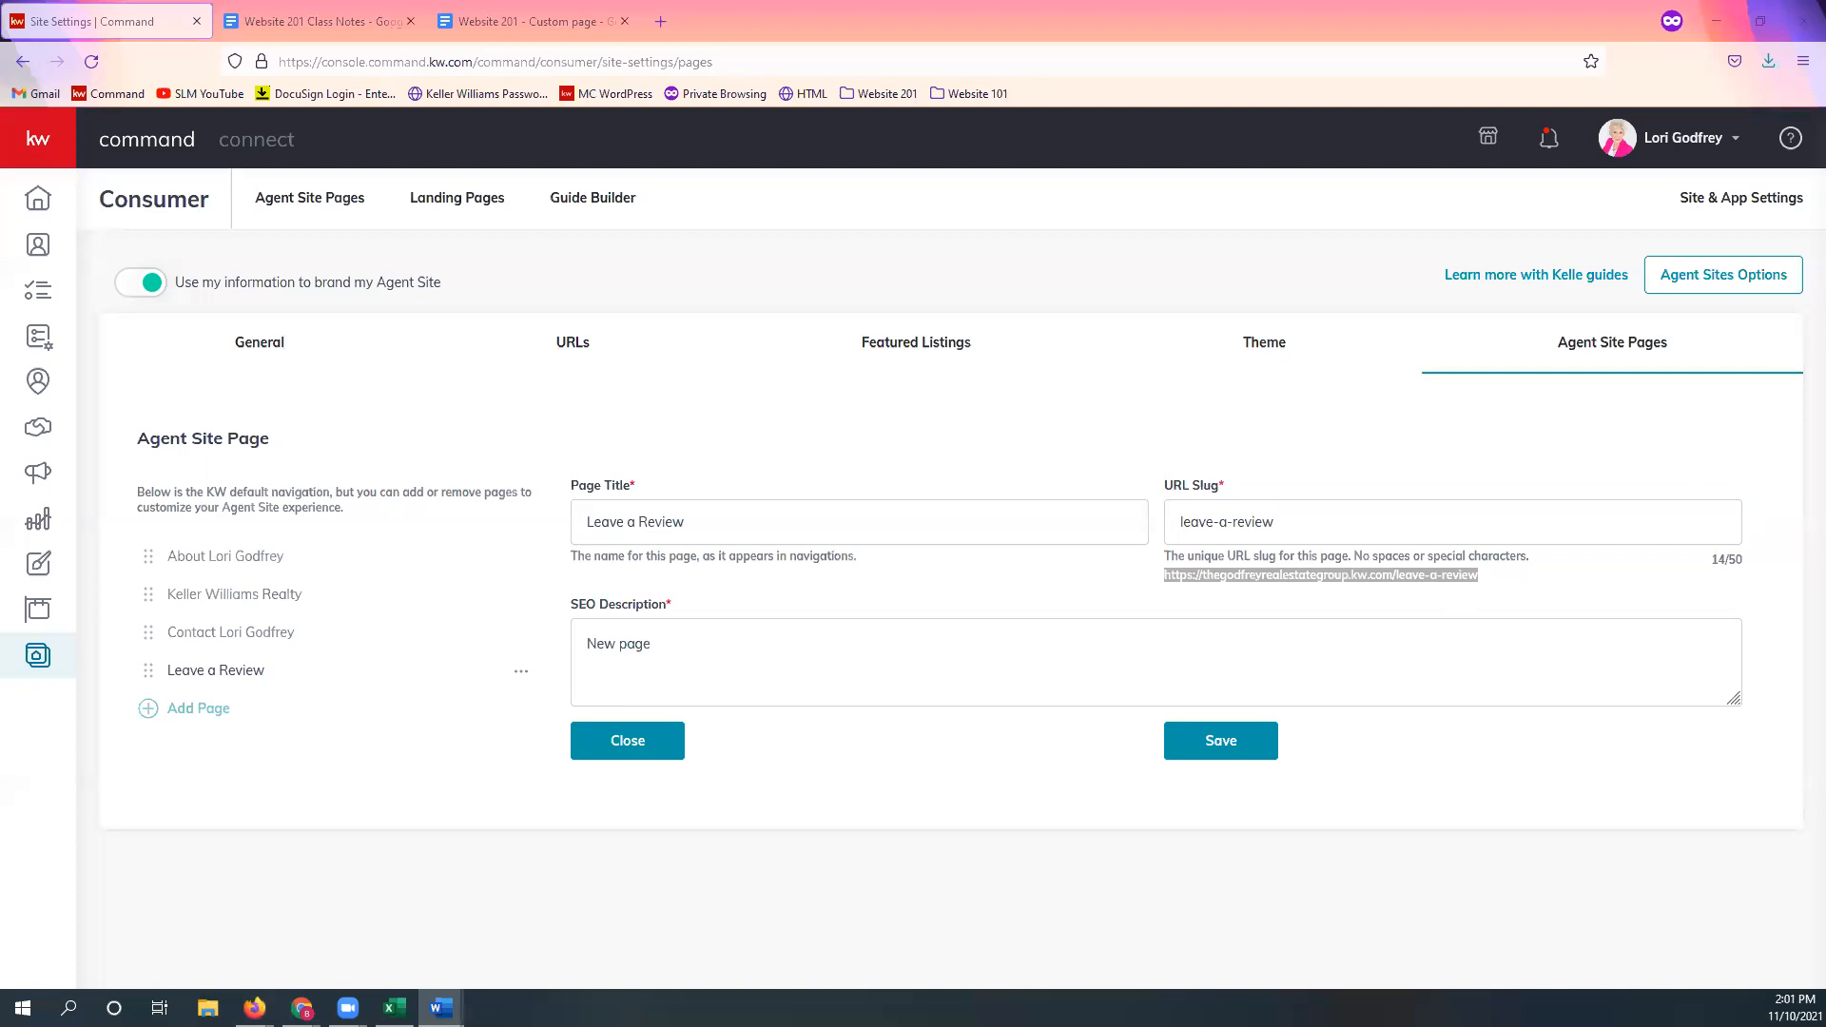
click(774, 640)
key(ctrl+a)
text(Let us know about your experience working with)
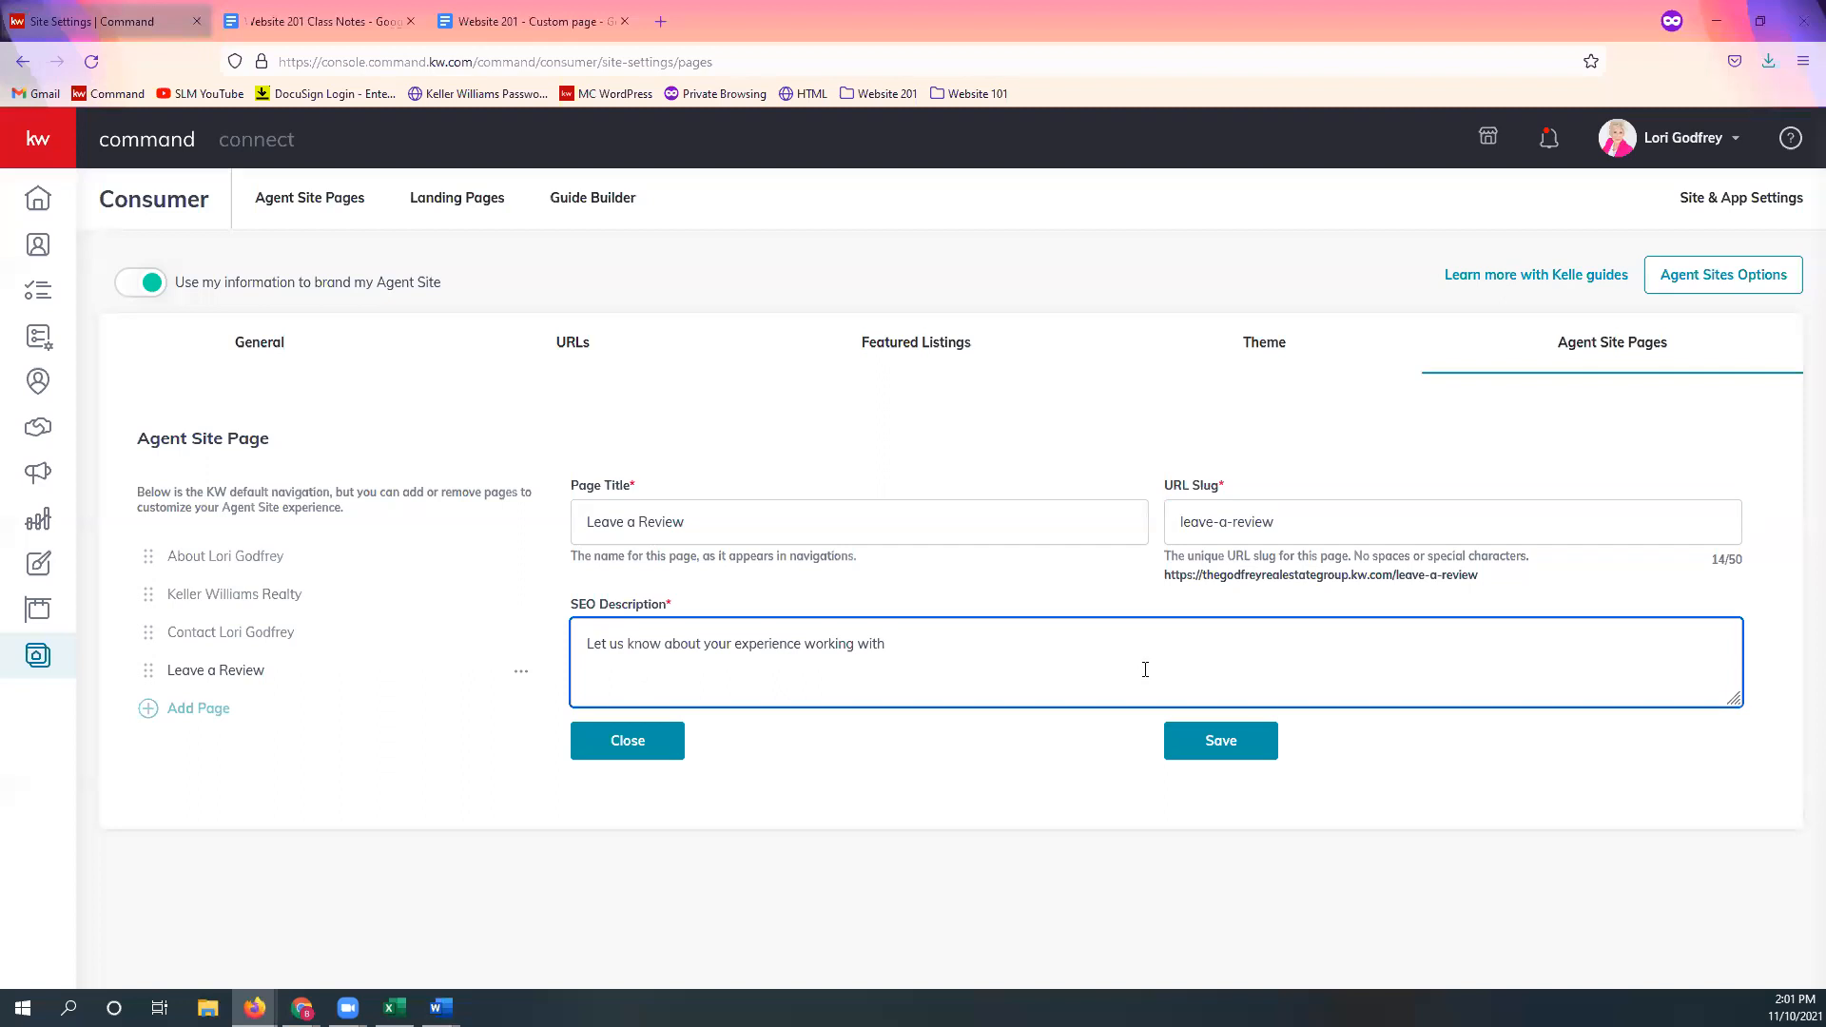
click(1234, 745)
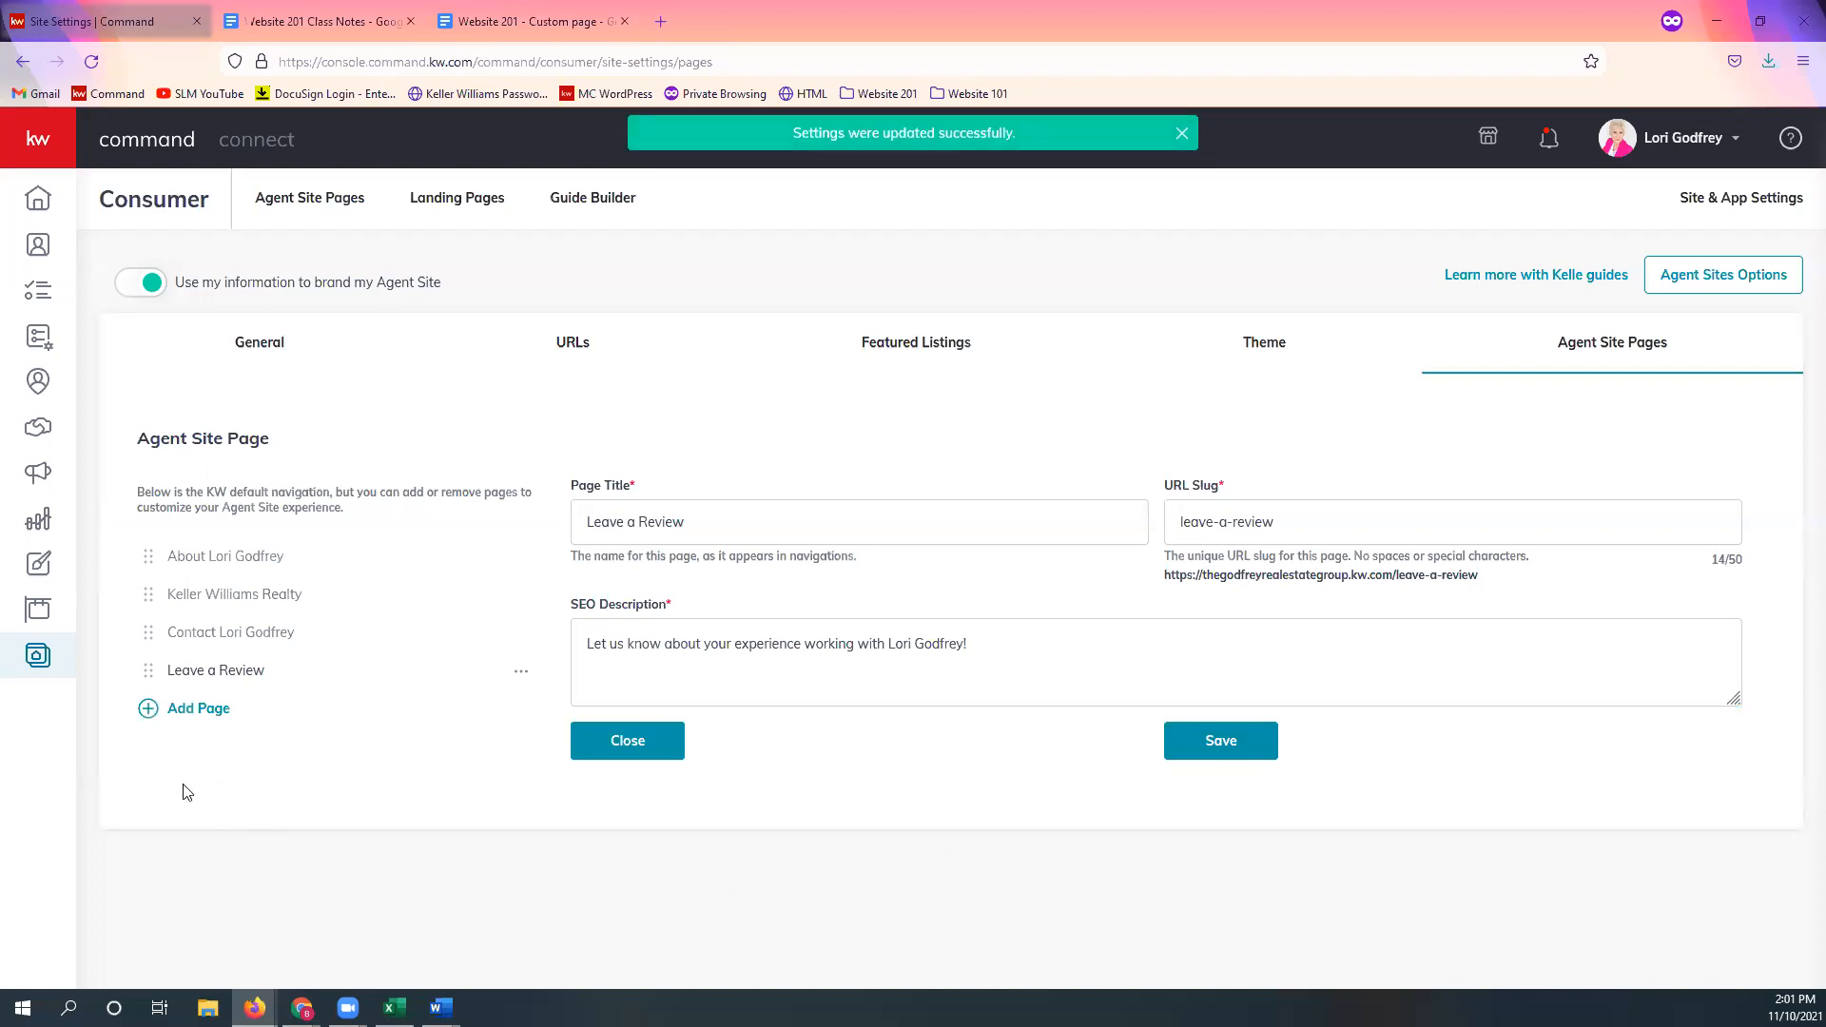
Step: Add a page based on Mortgage Calc and title it 'Mortgage Calculator'
click(192, 715)
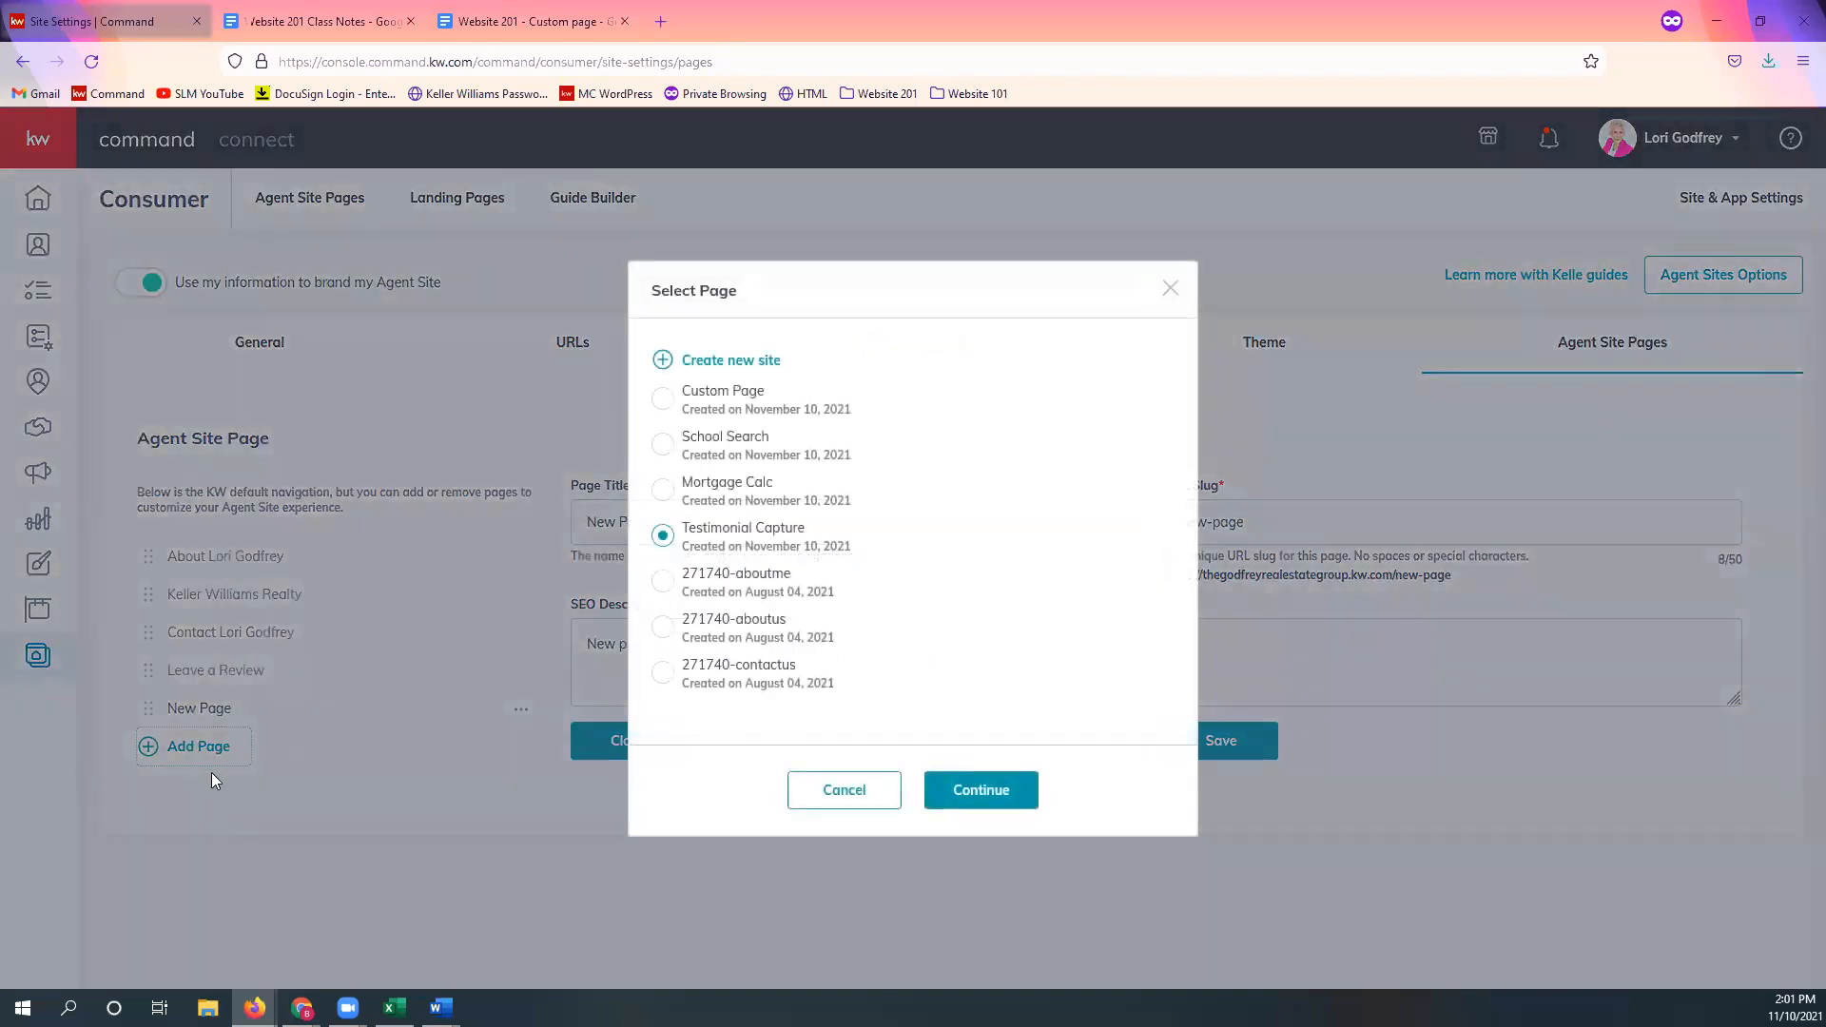
click(712, 501)
click(985, 794)
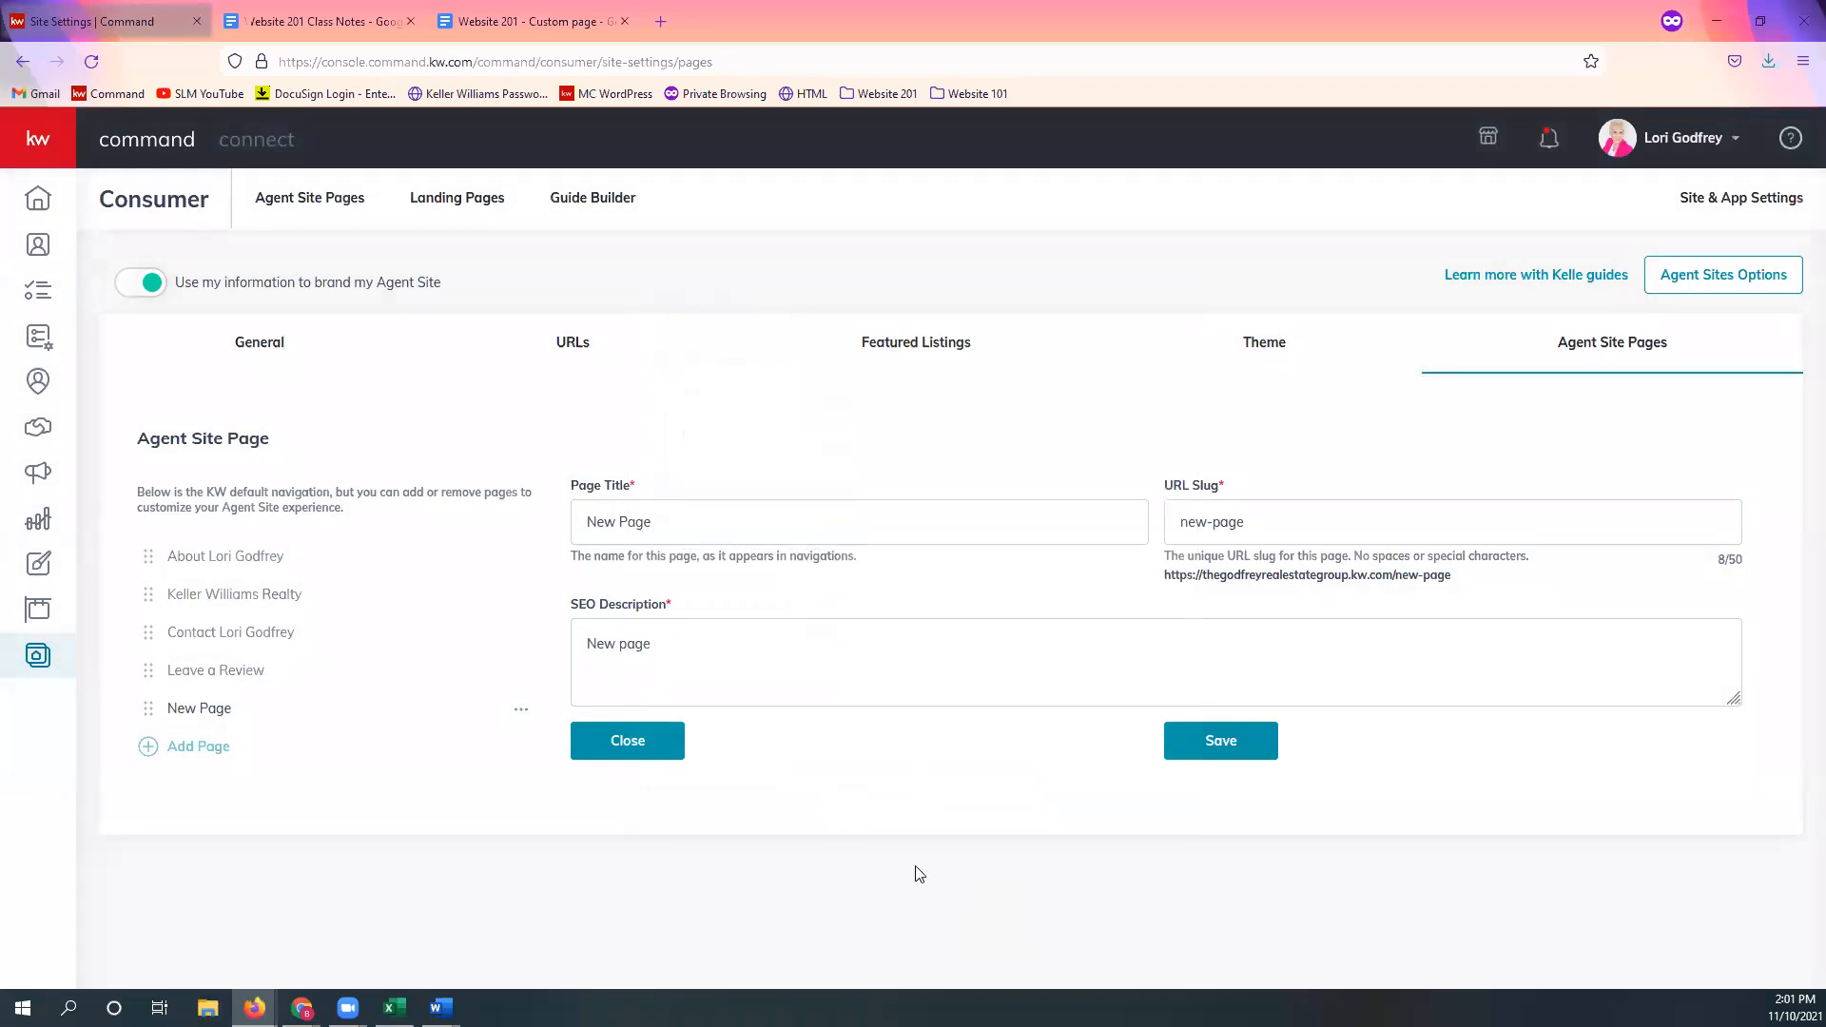
triple_click(745, 514)
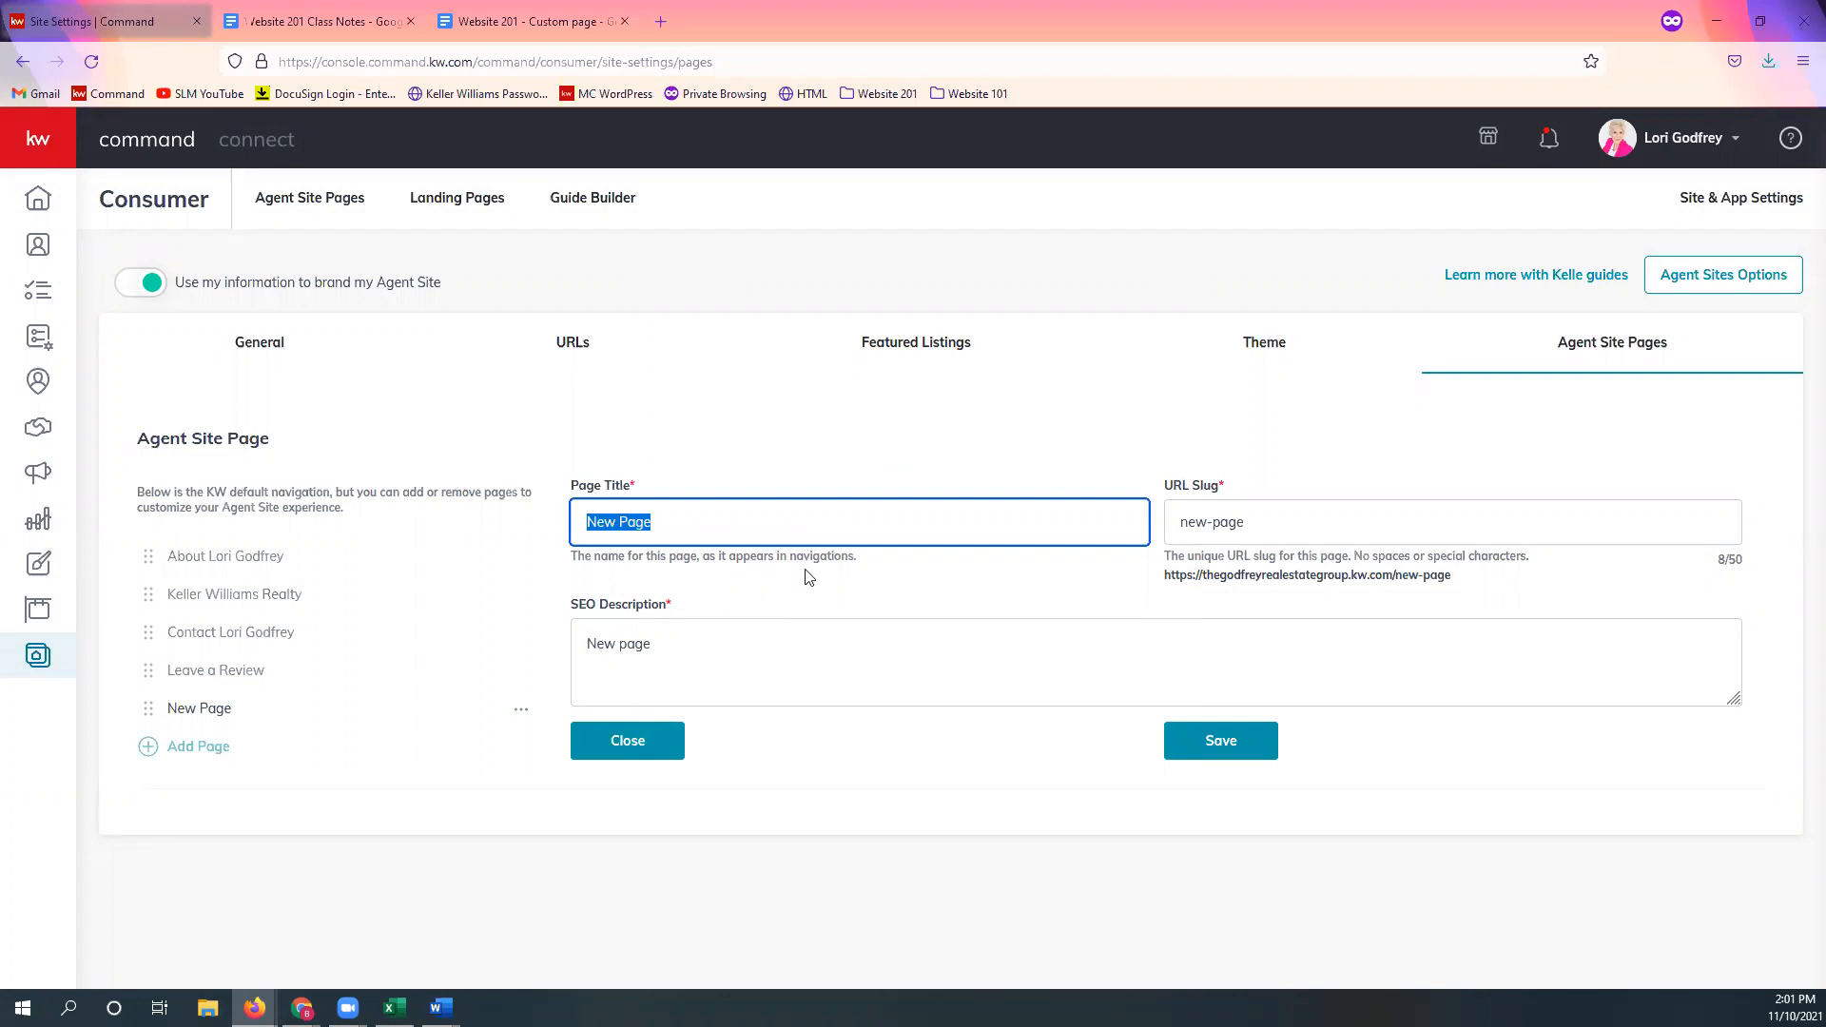
triple_click(815, 523)
text(Mortgage Co)
key(BackSpace)
key(BackSpace)
key(BackSpace)
text(Calculator)
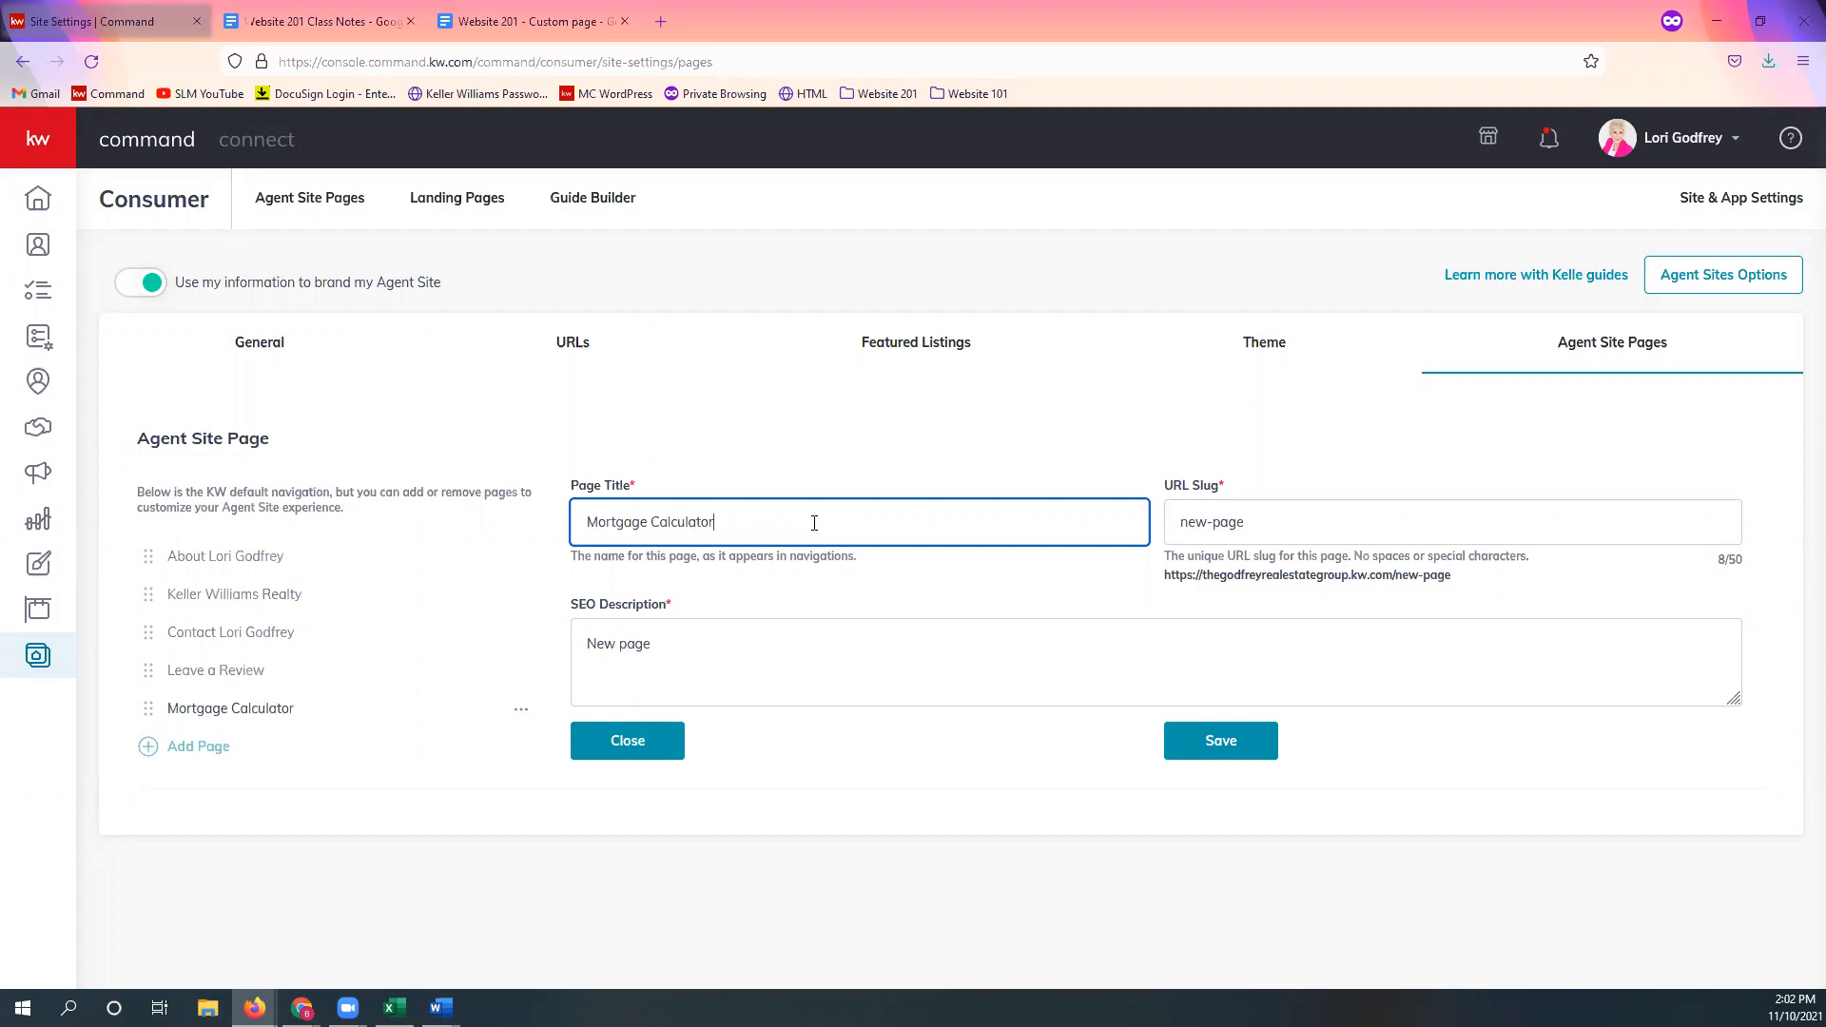
Step: Set slug 'mortgage-calculator', paste the home-buying SEO description, and save the page
click(1417, 534)
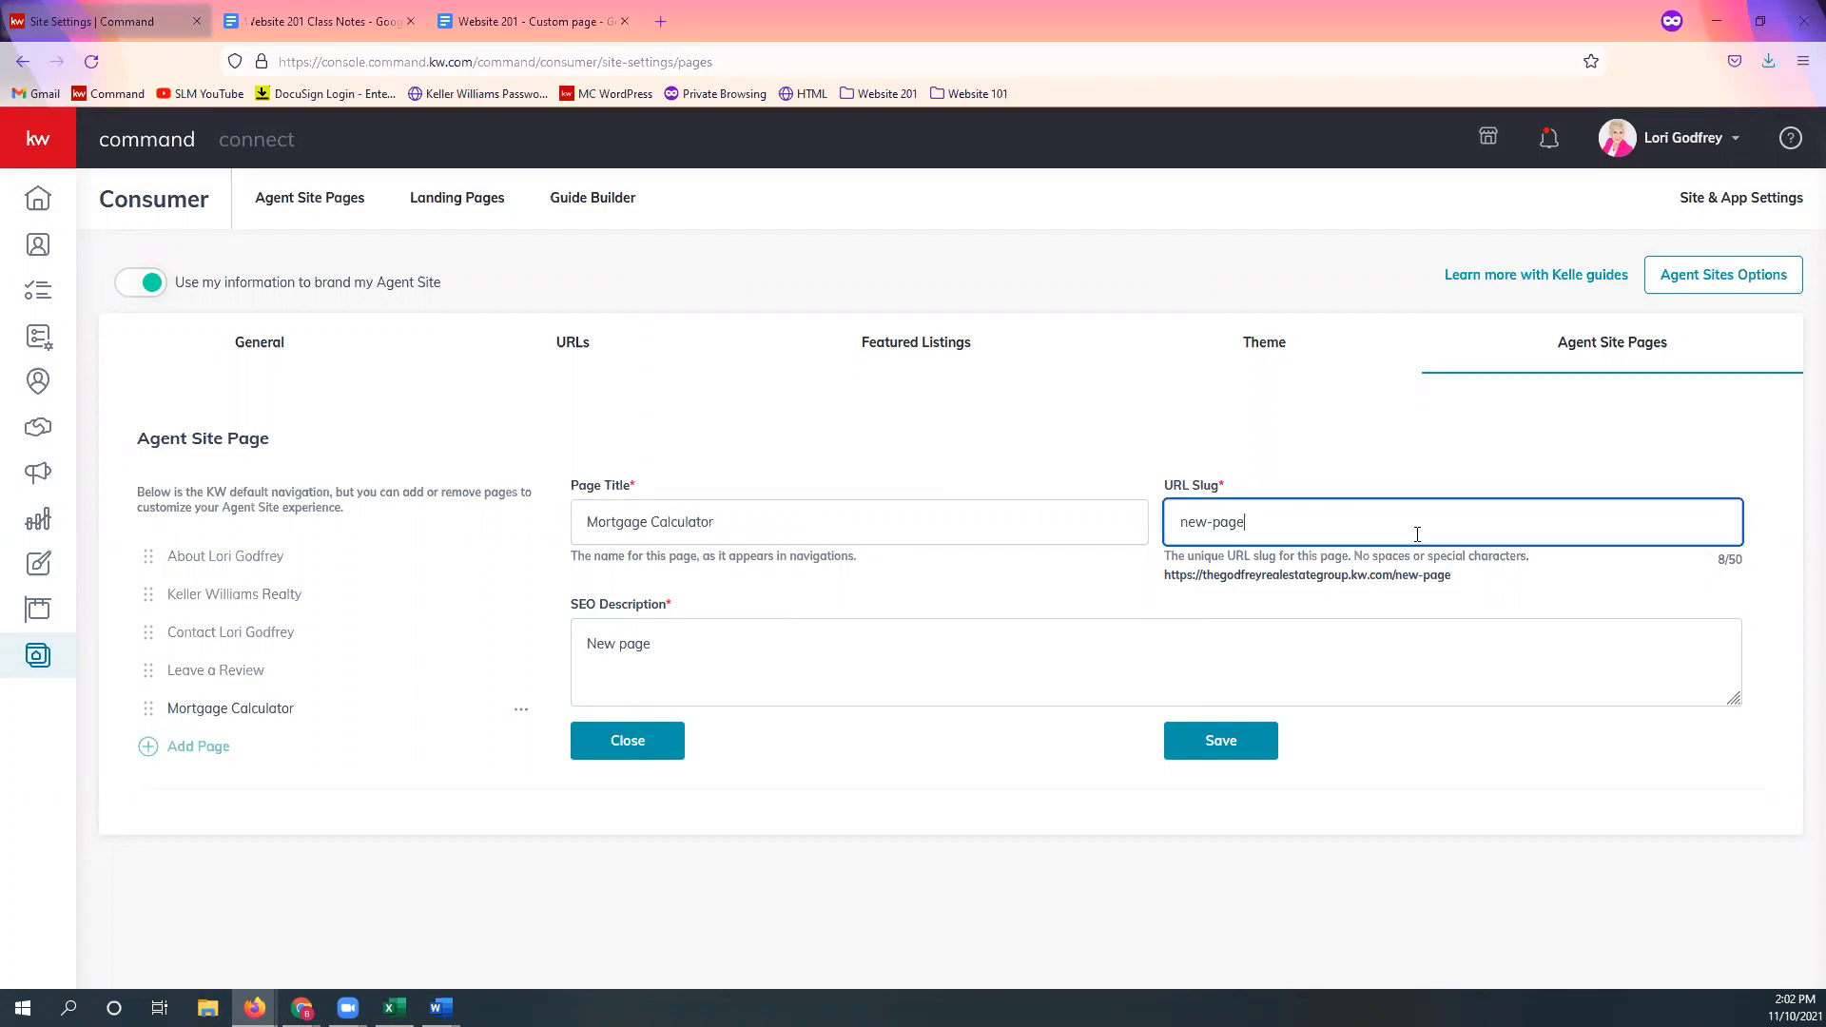
triple_click(1388, 519)
text(mortgage-calculator)
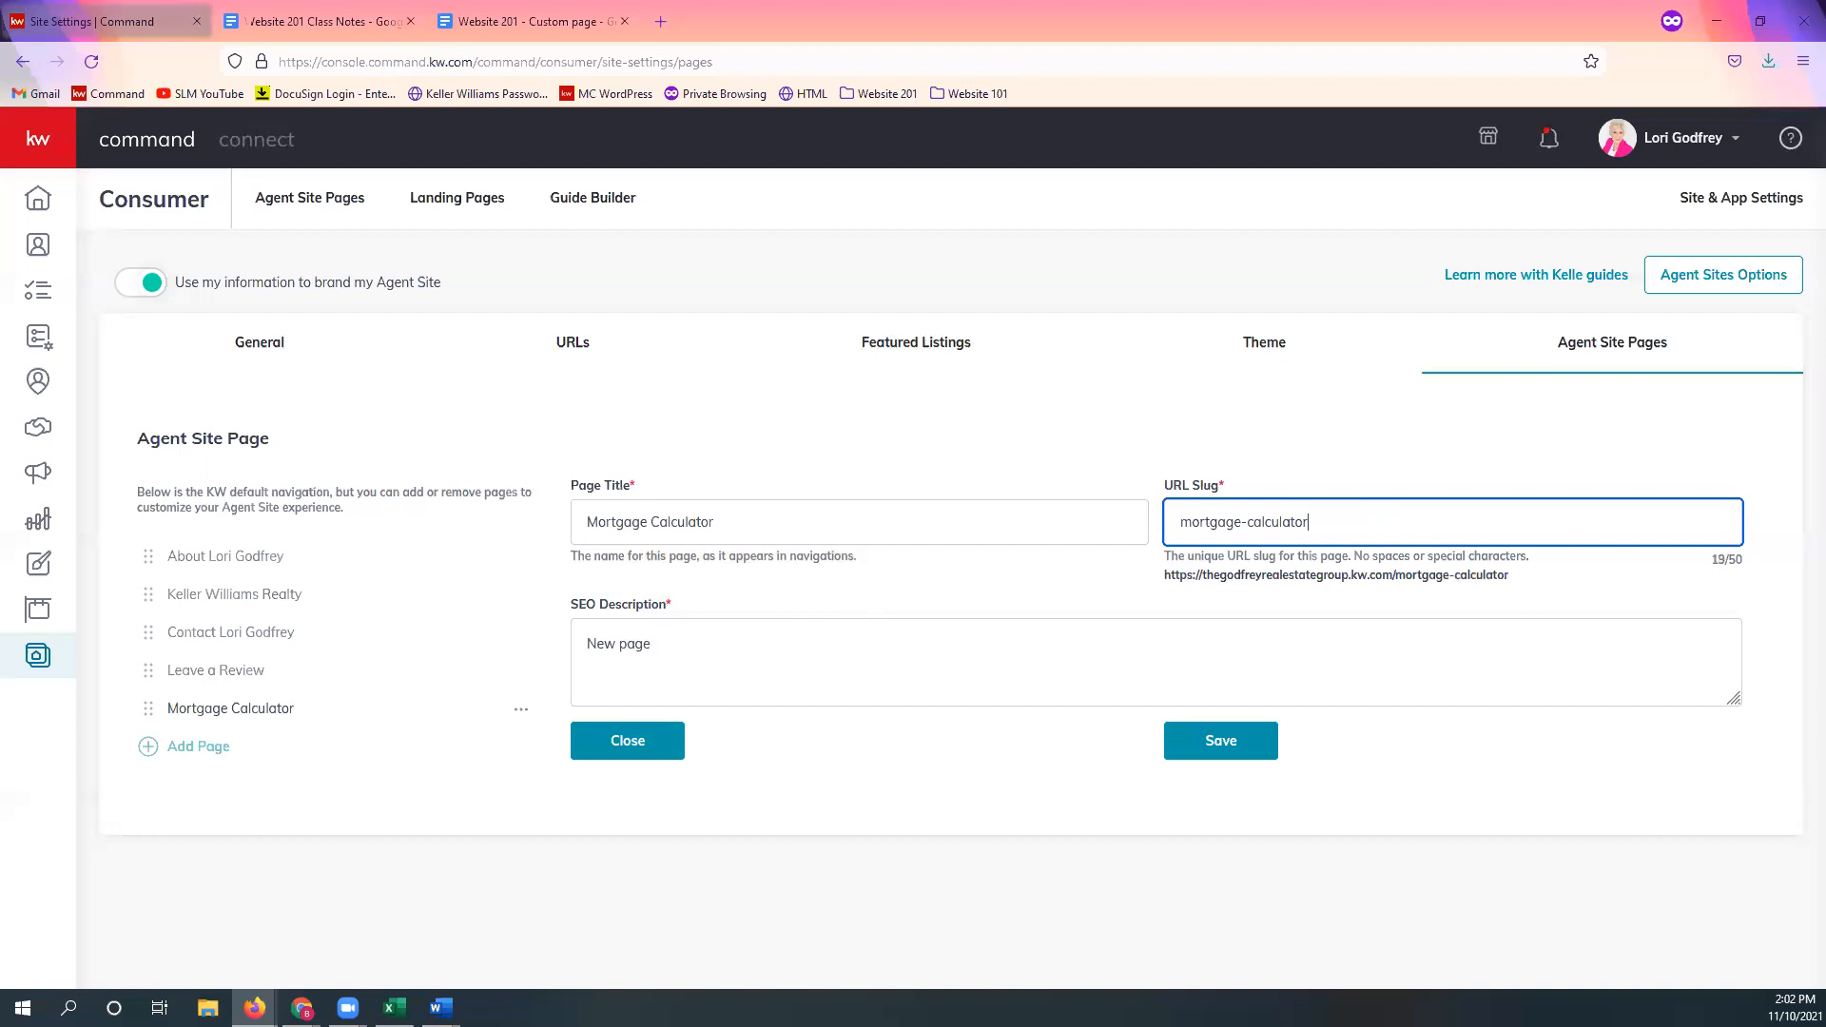
key(alt+Tab)
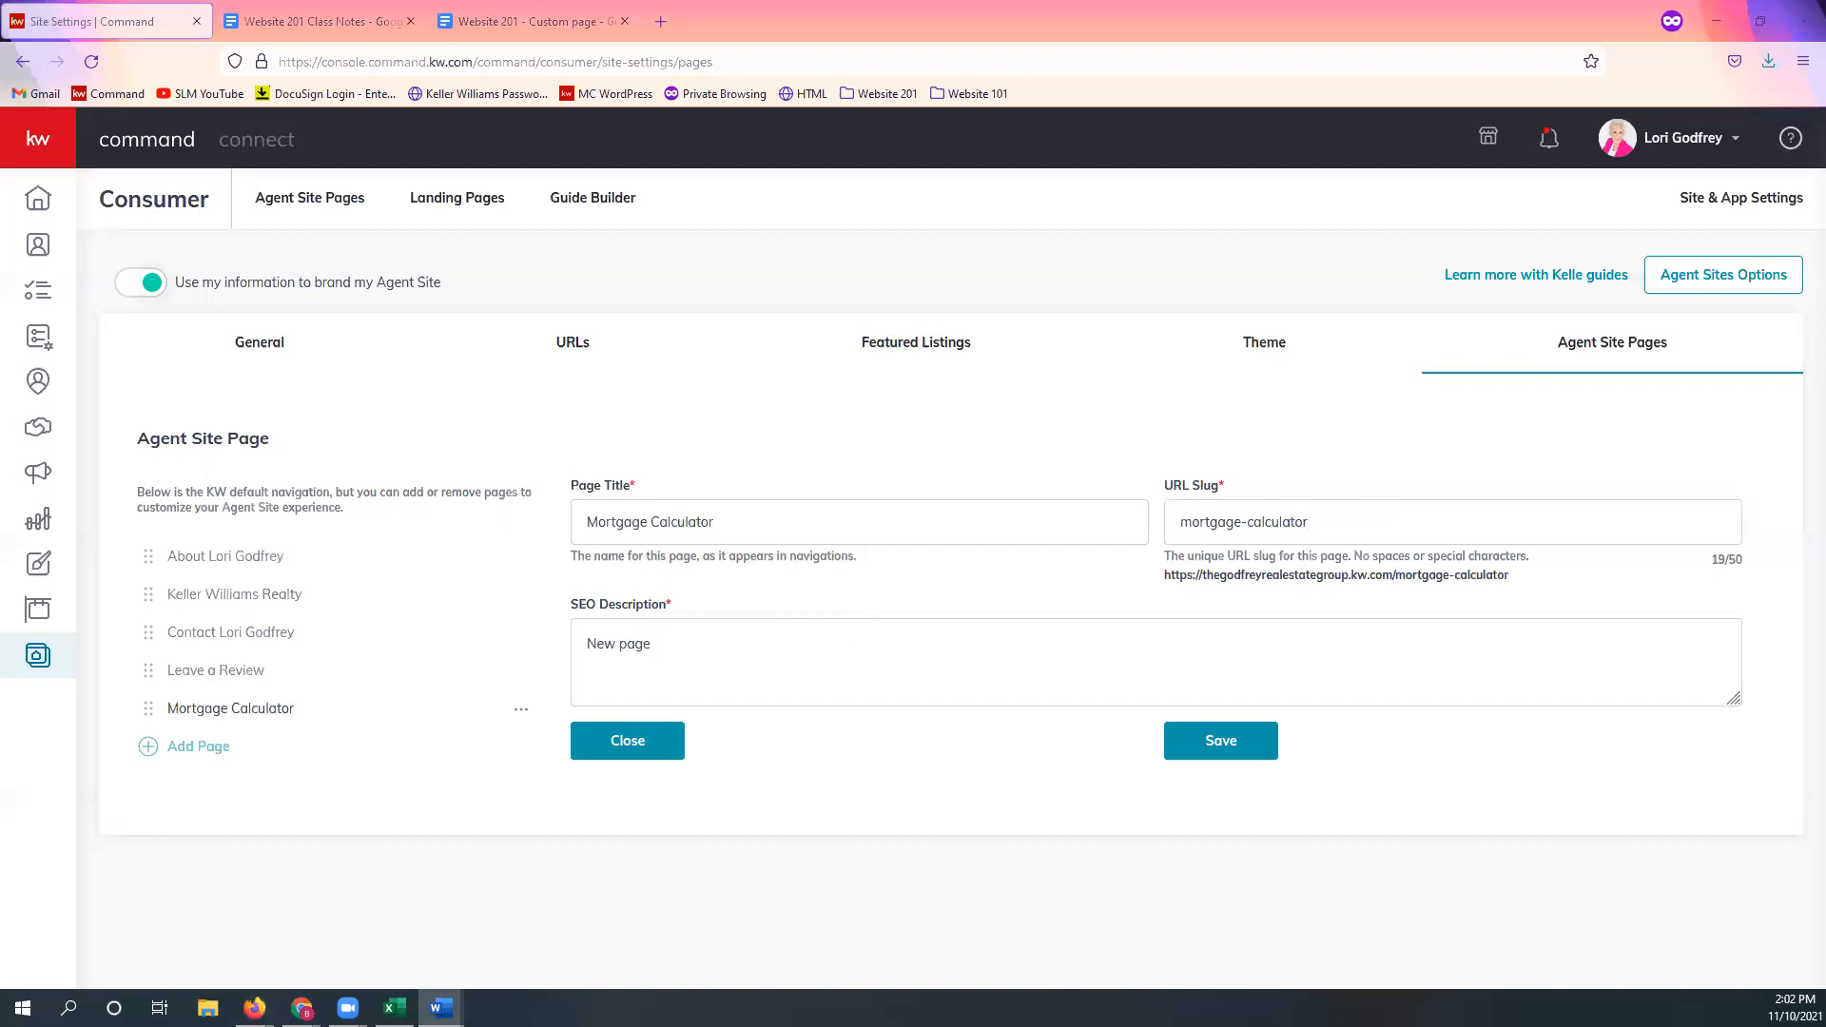
triple_click(764, 644)
text(Mortgage Calculator to Assist with the Home Buying Process)
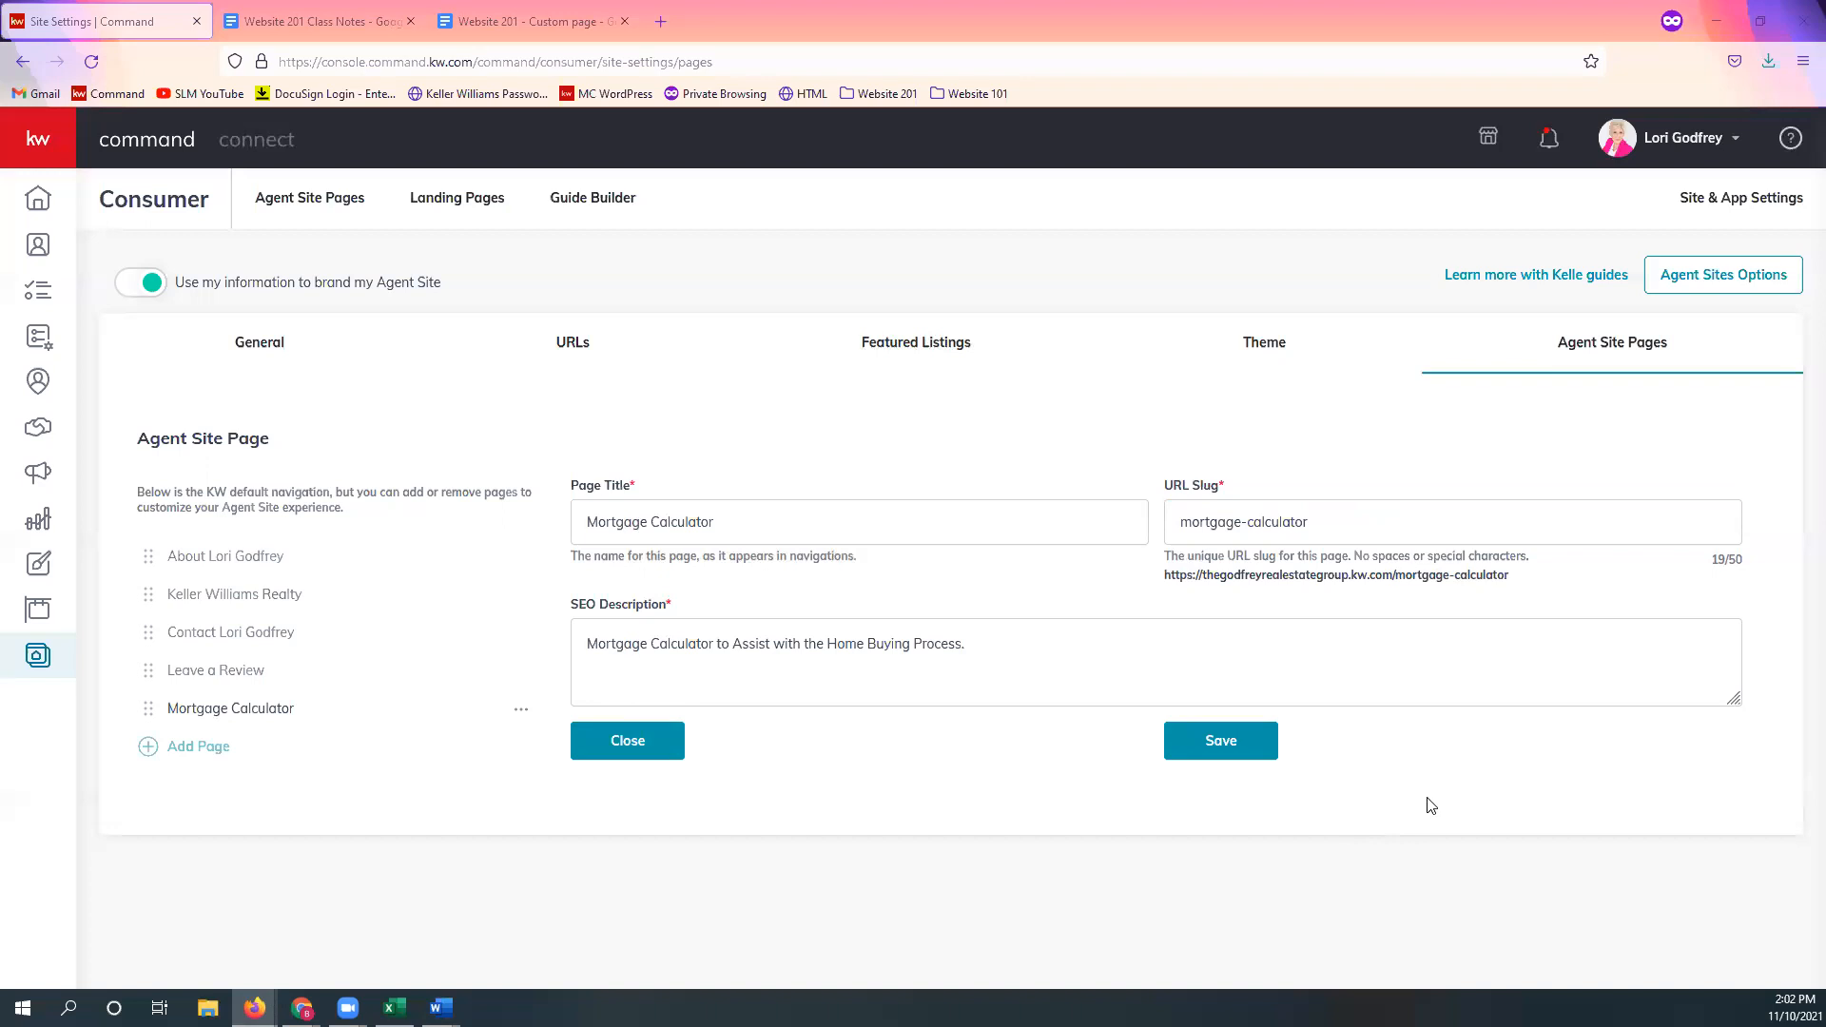
click(1216, 741)
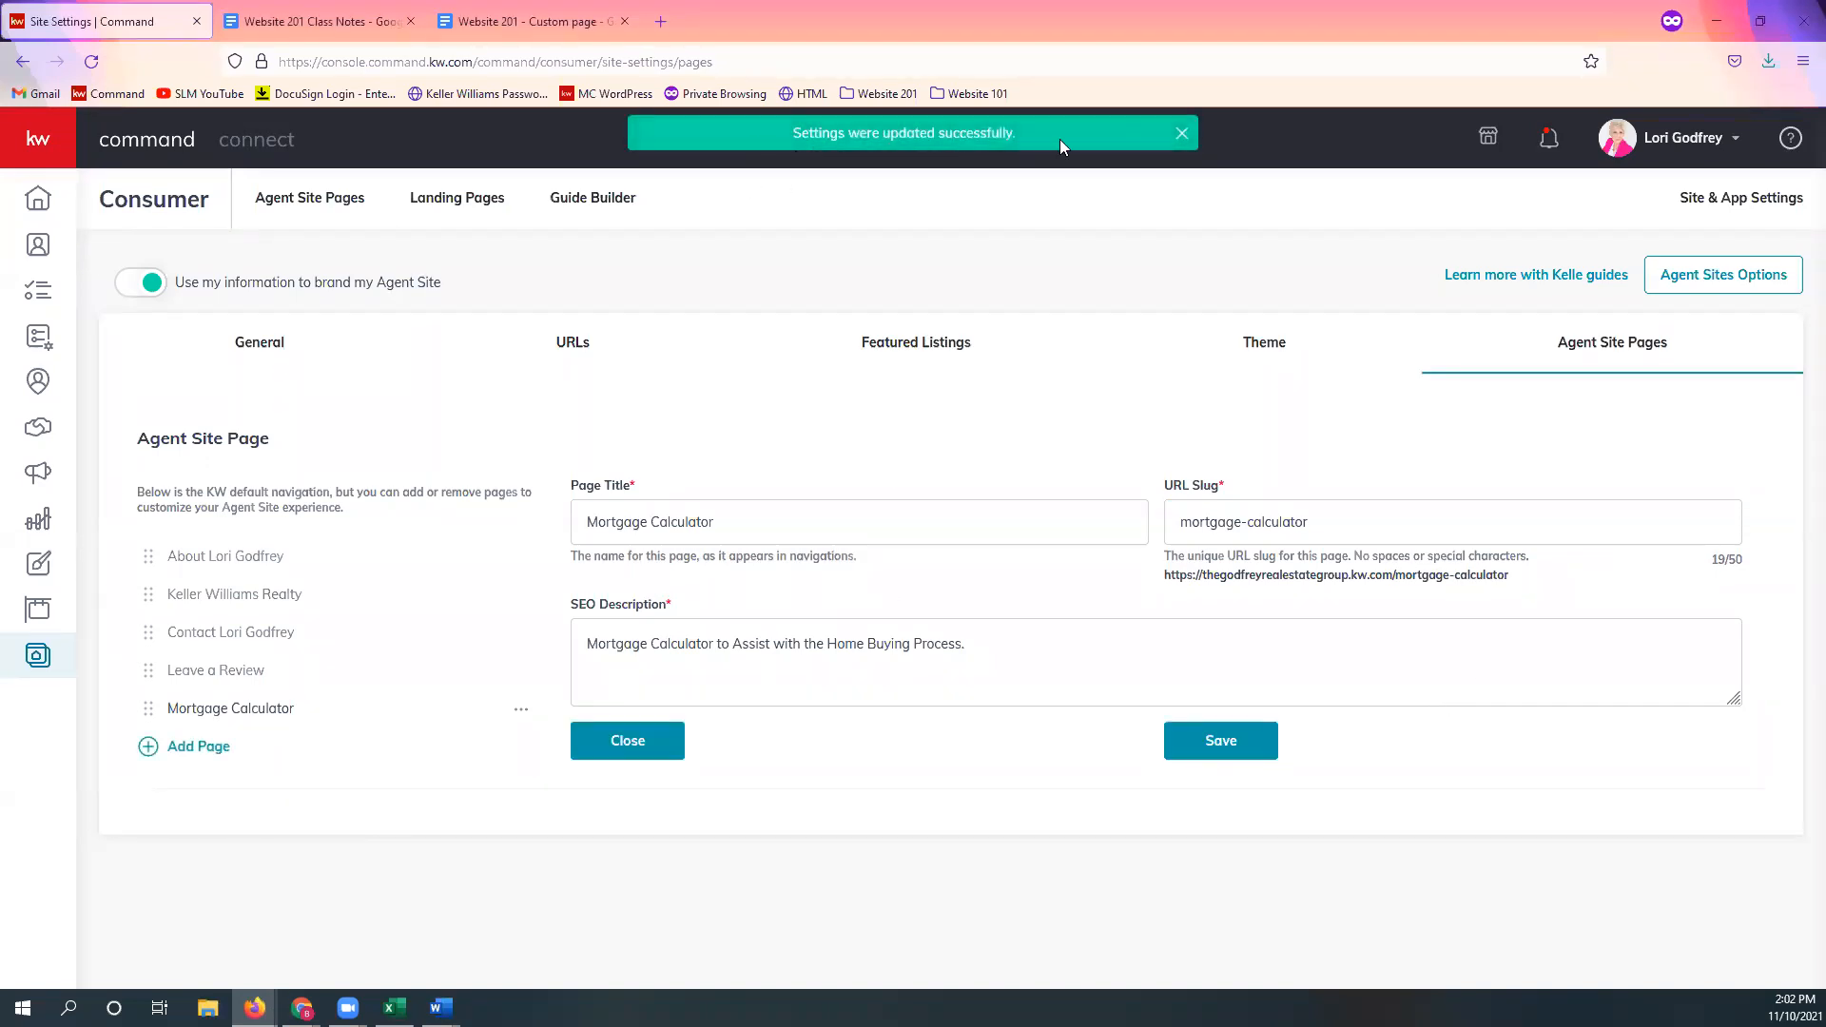
click(1186, 135)
click(1231, 751)
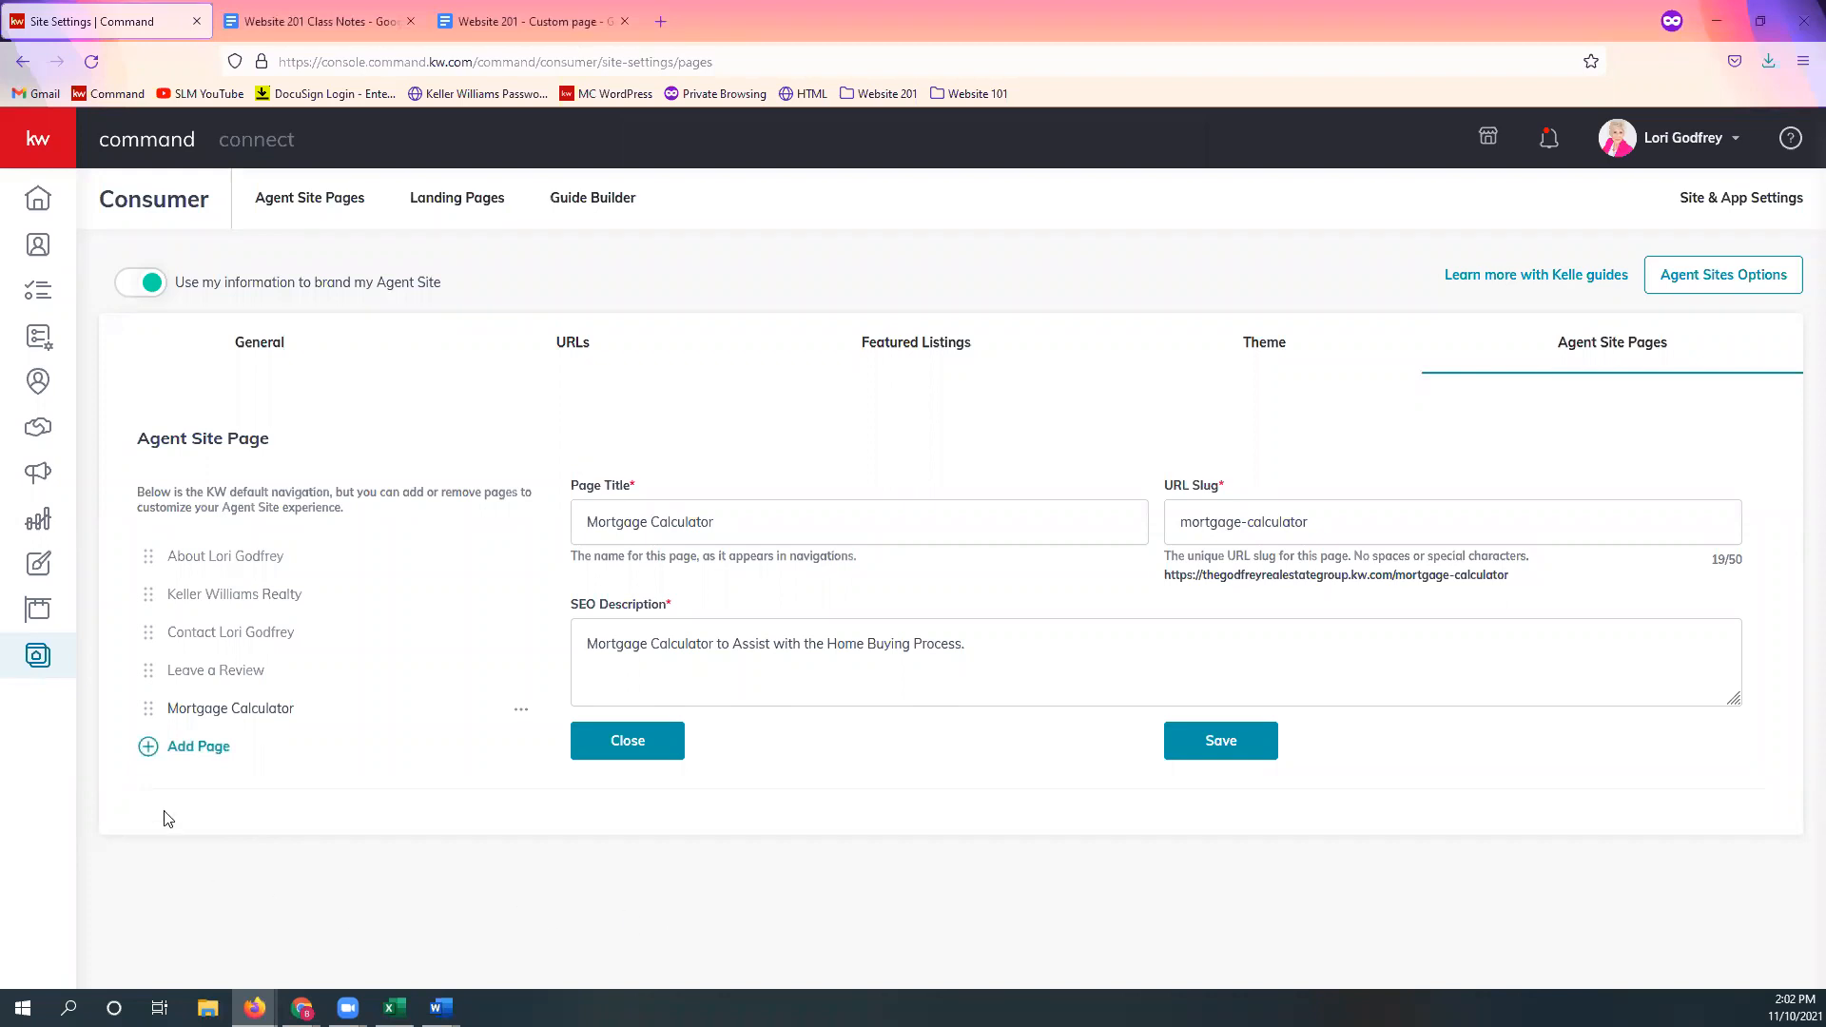
Step: Add a School Search page titled 'Local School Search' with slug 'school-search'
click(198, 753)
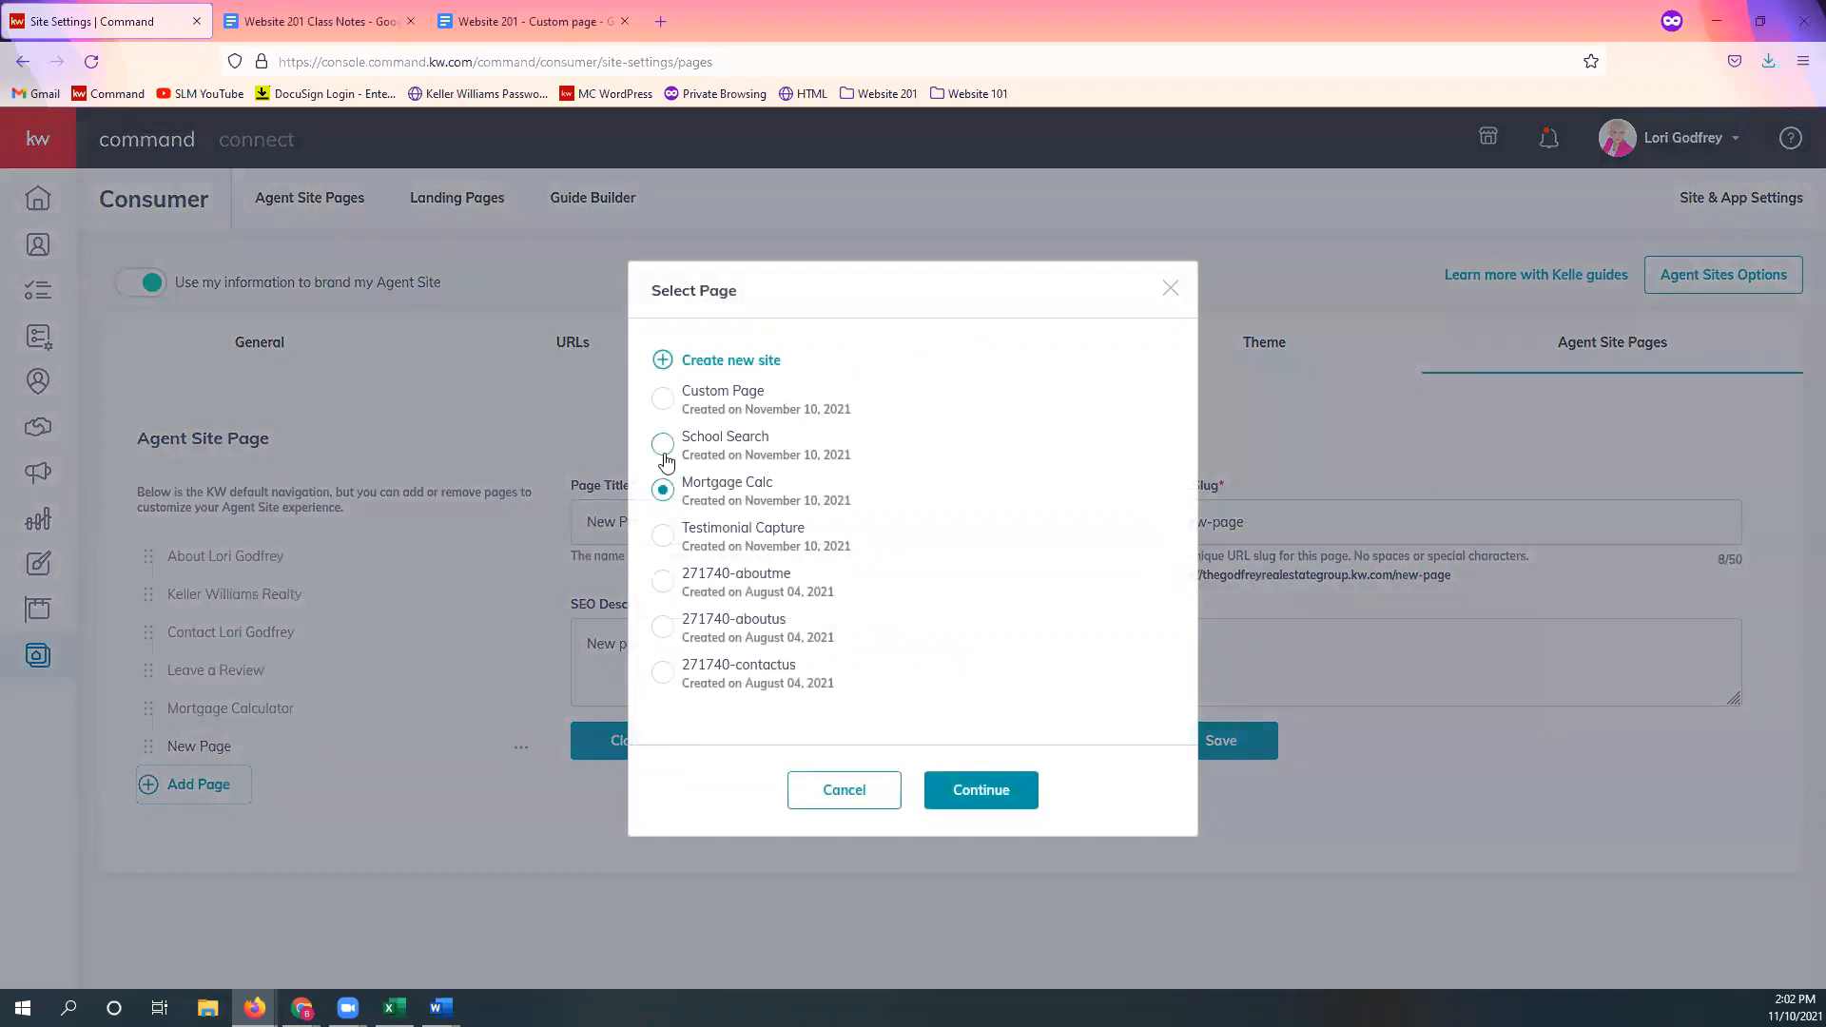
click(663, 453)
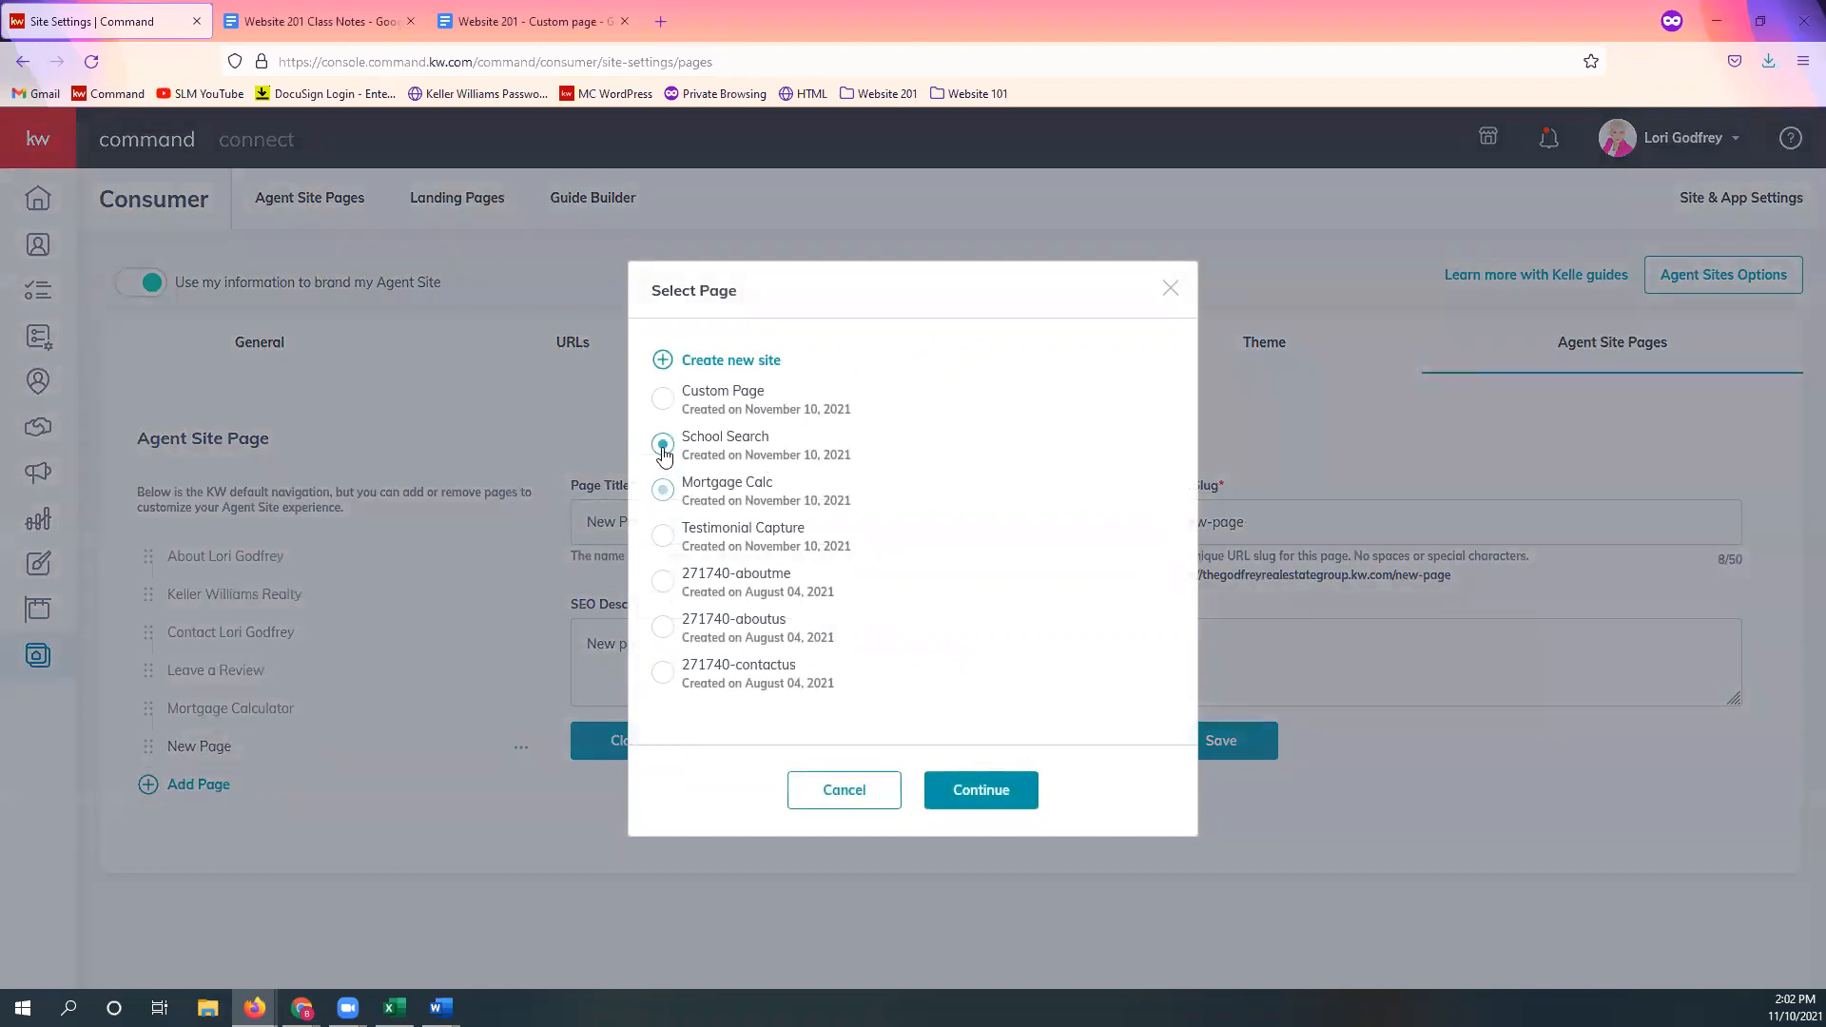
click(1010, 799)
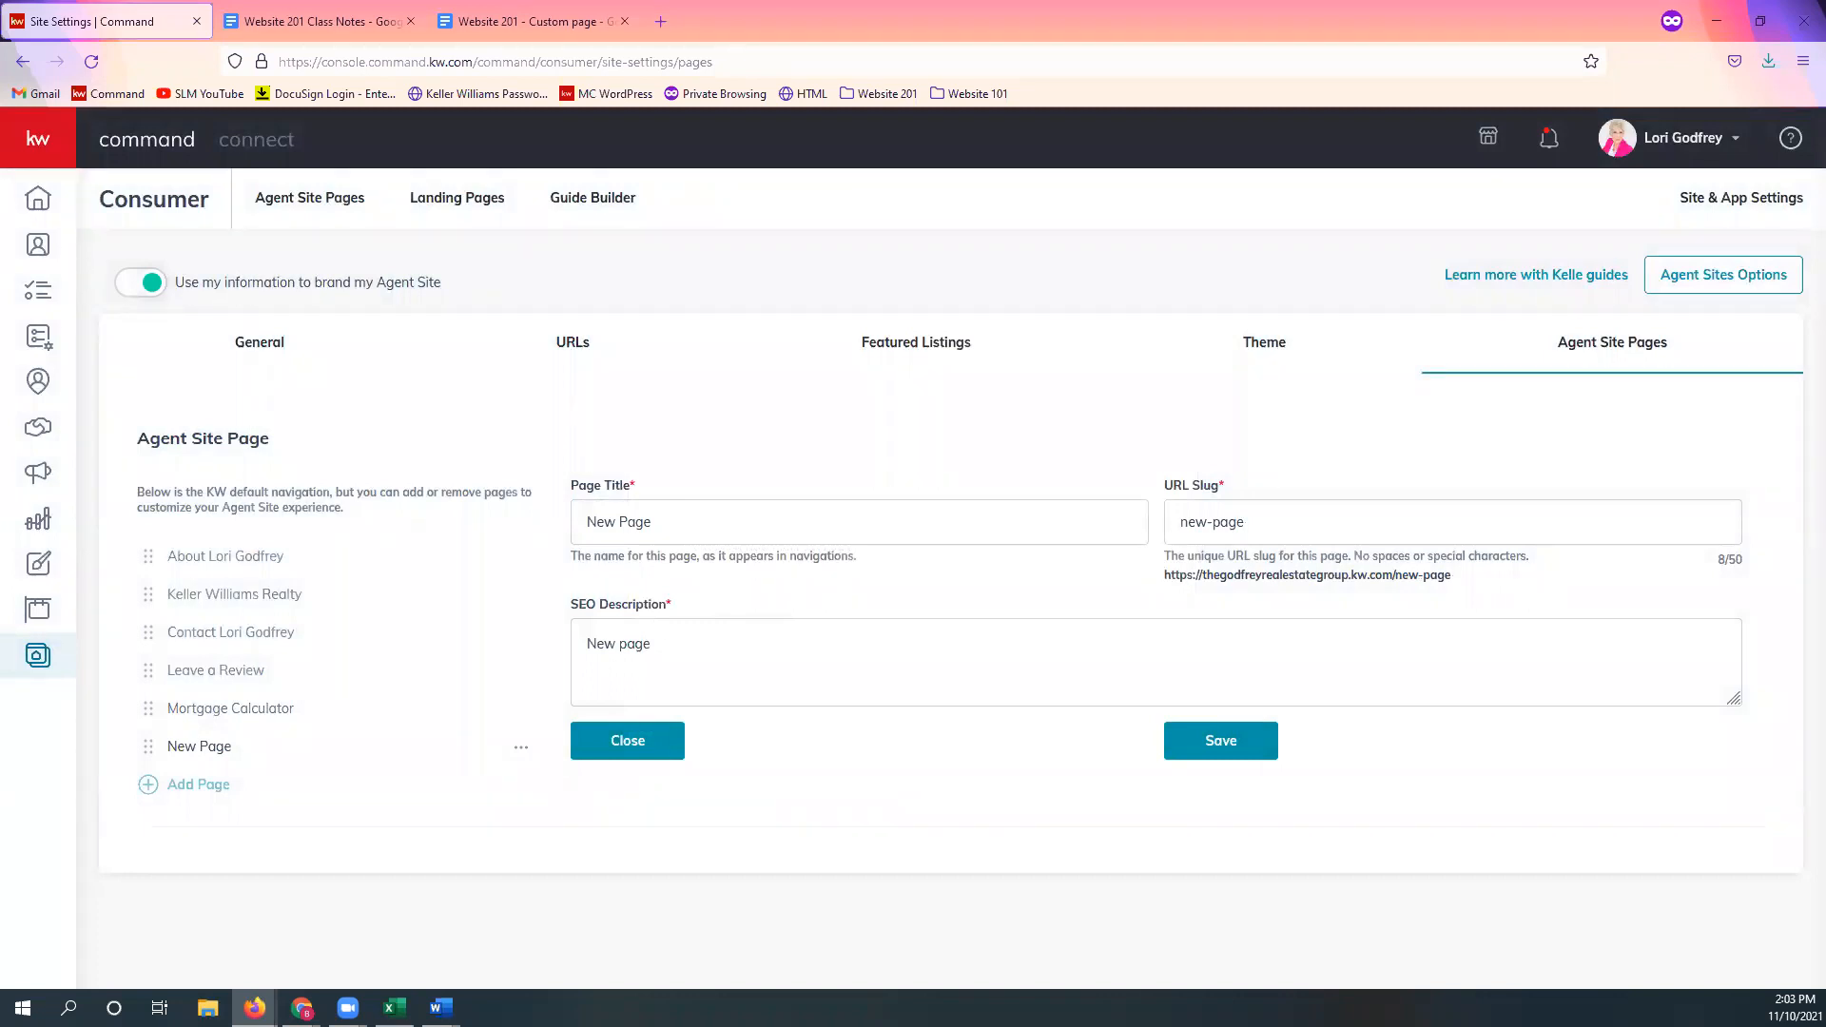
triple_click(804, 501)
text(Lo)
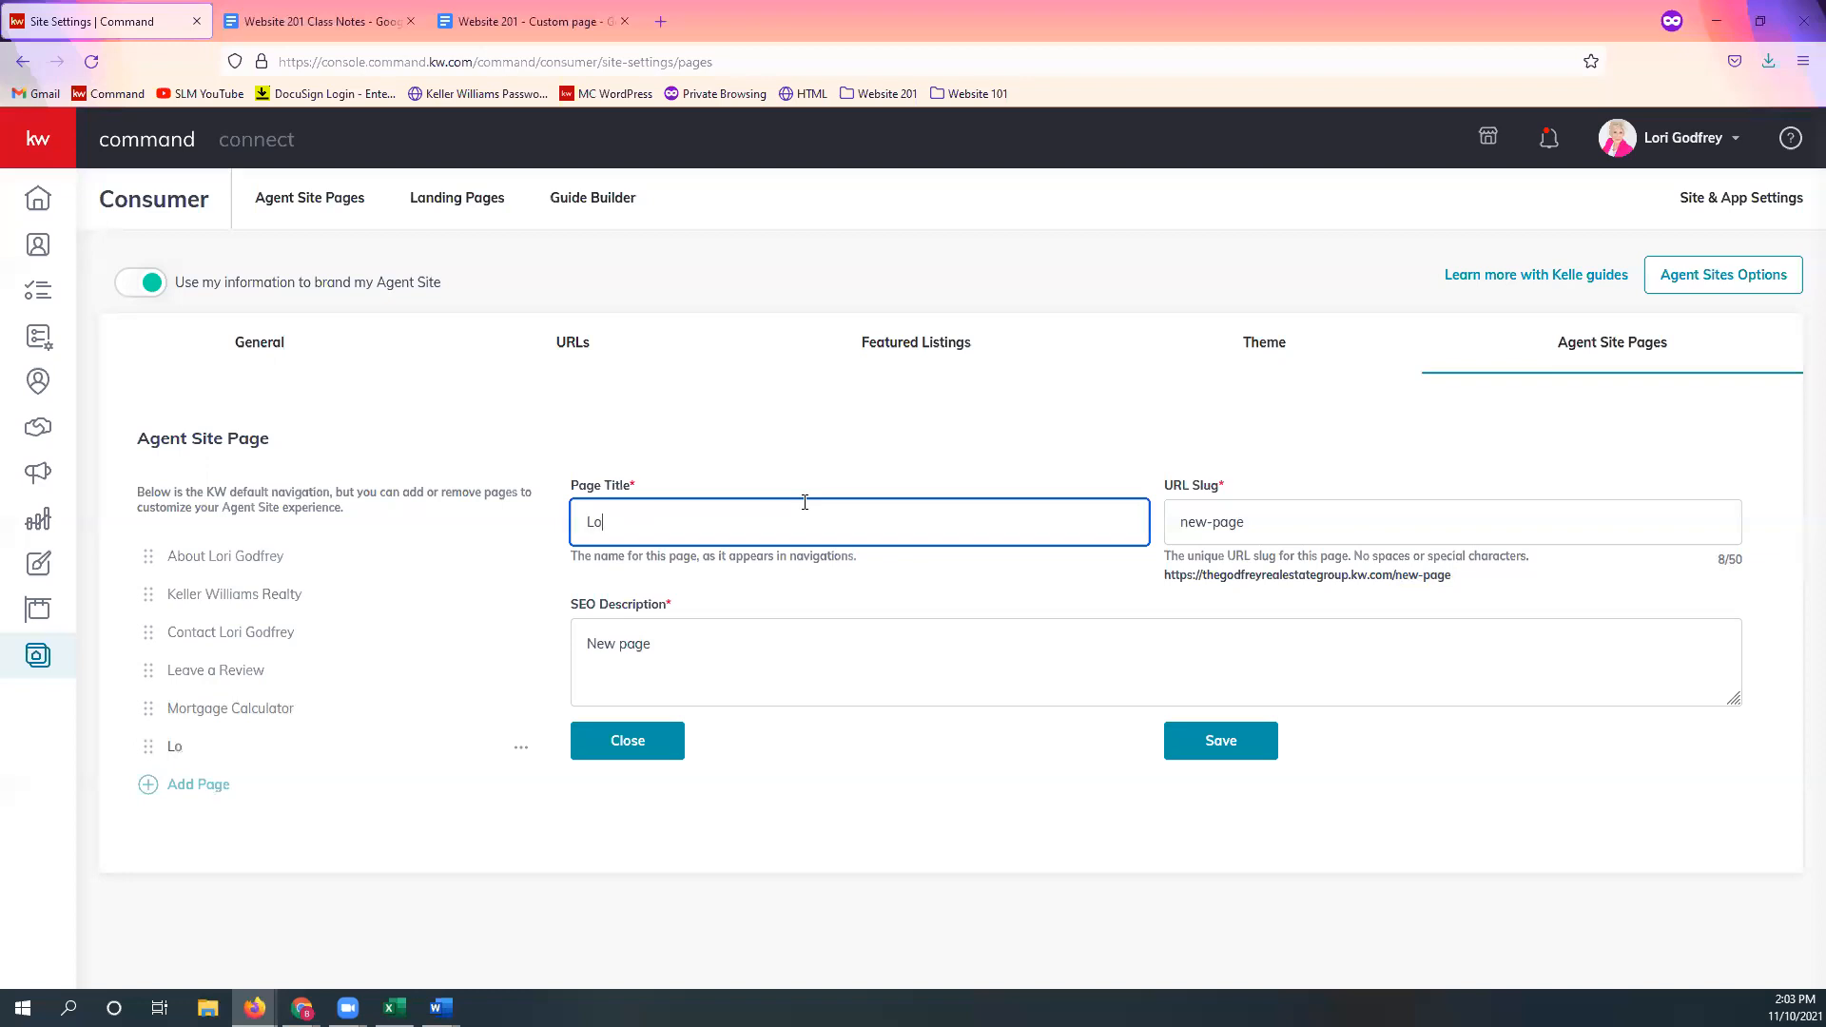
text(cal School Search)
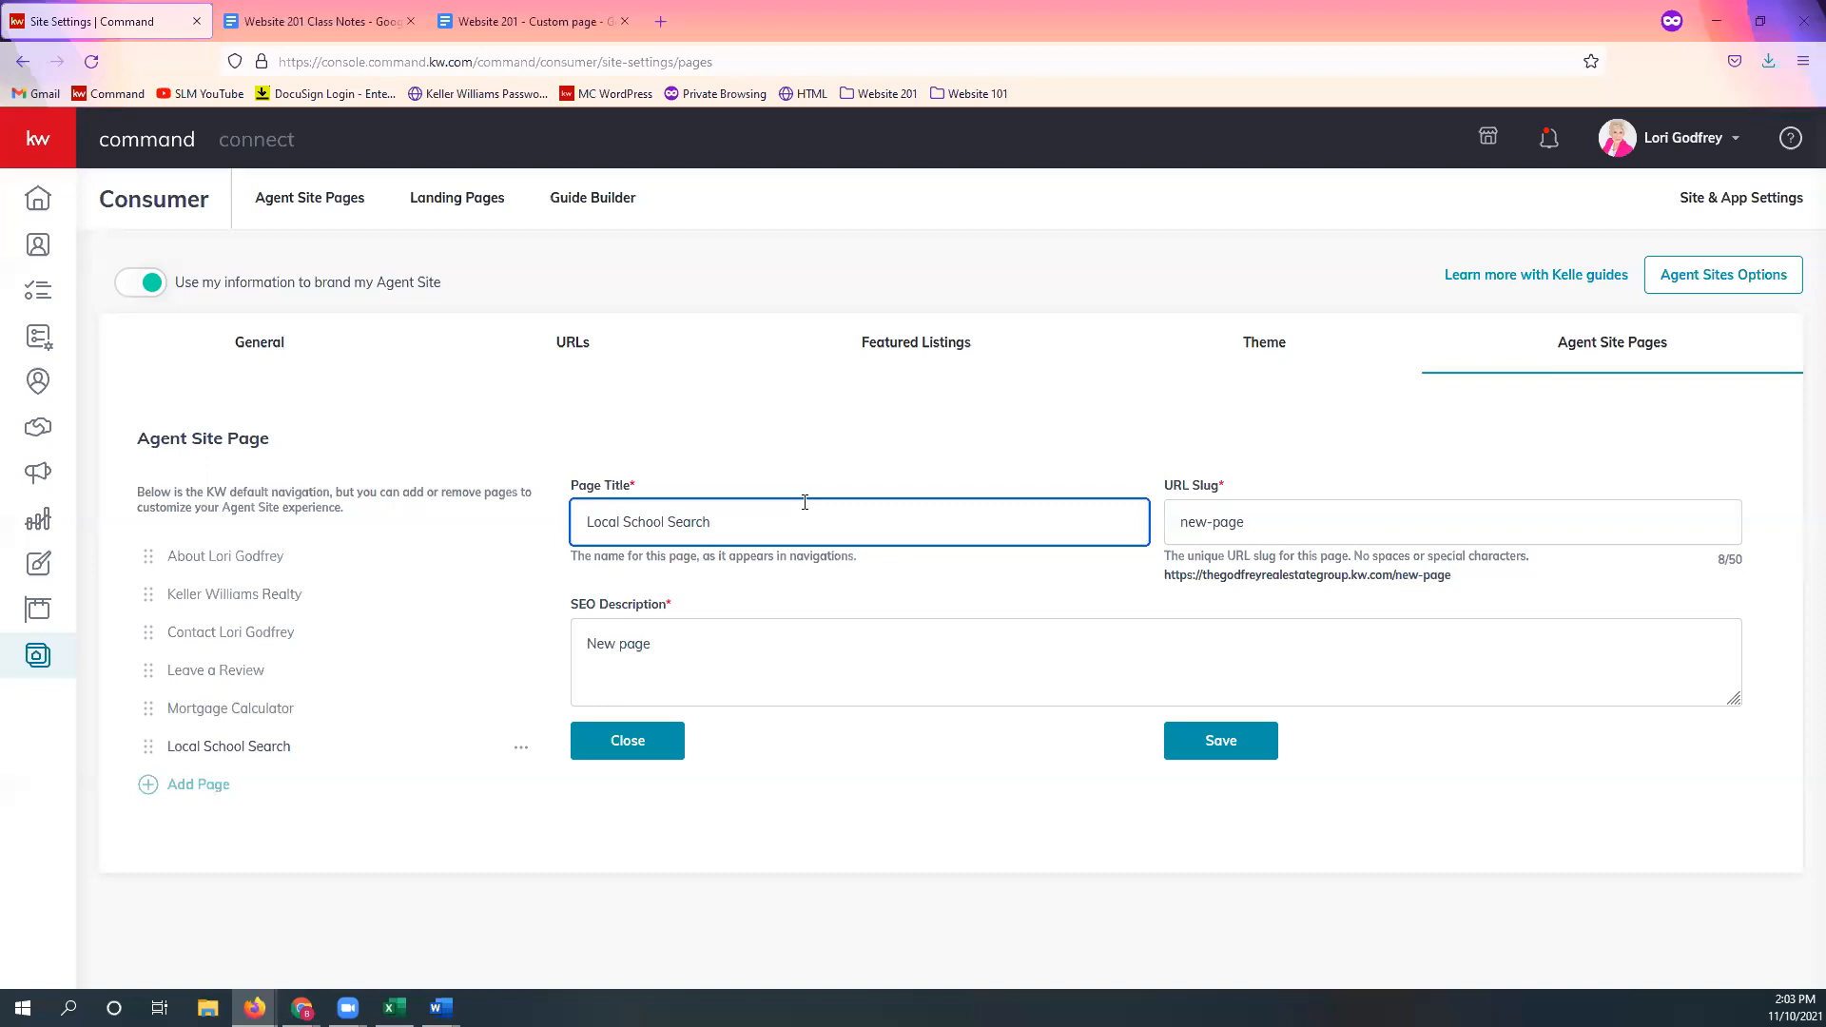
key(Tab)
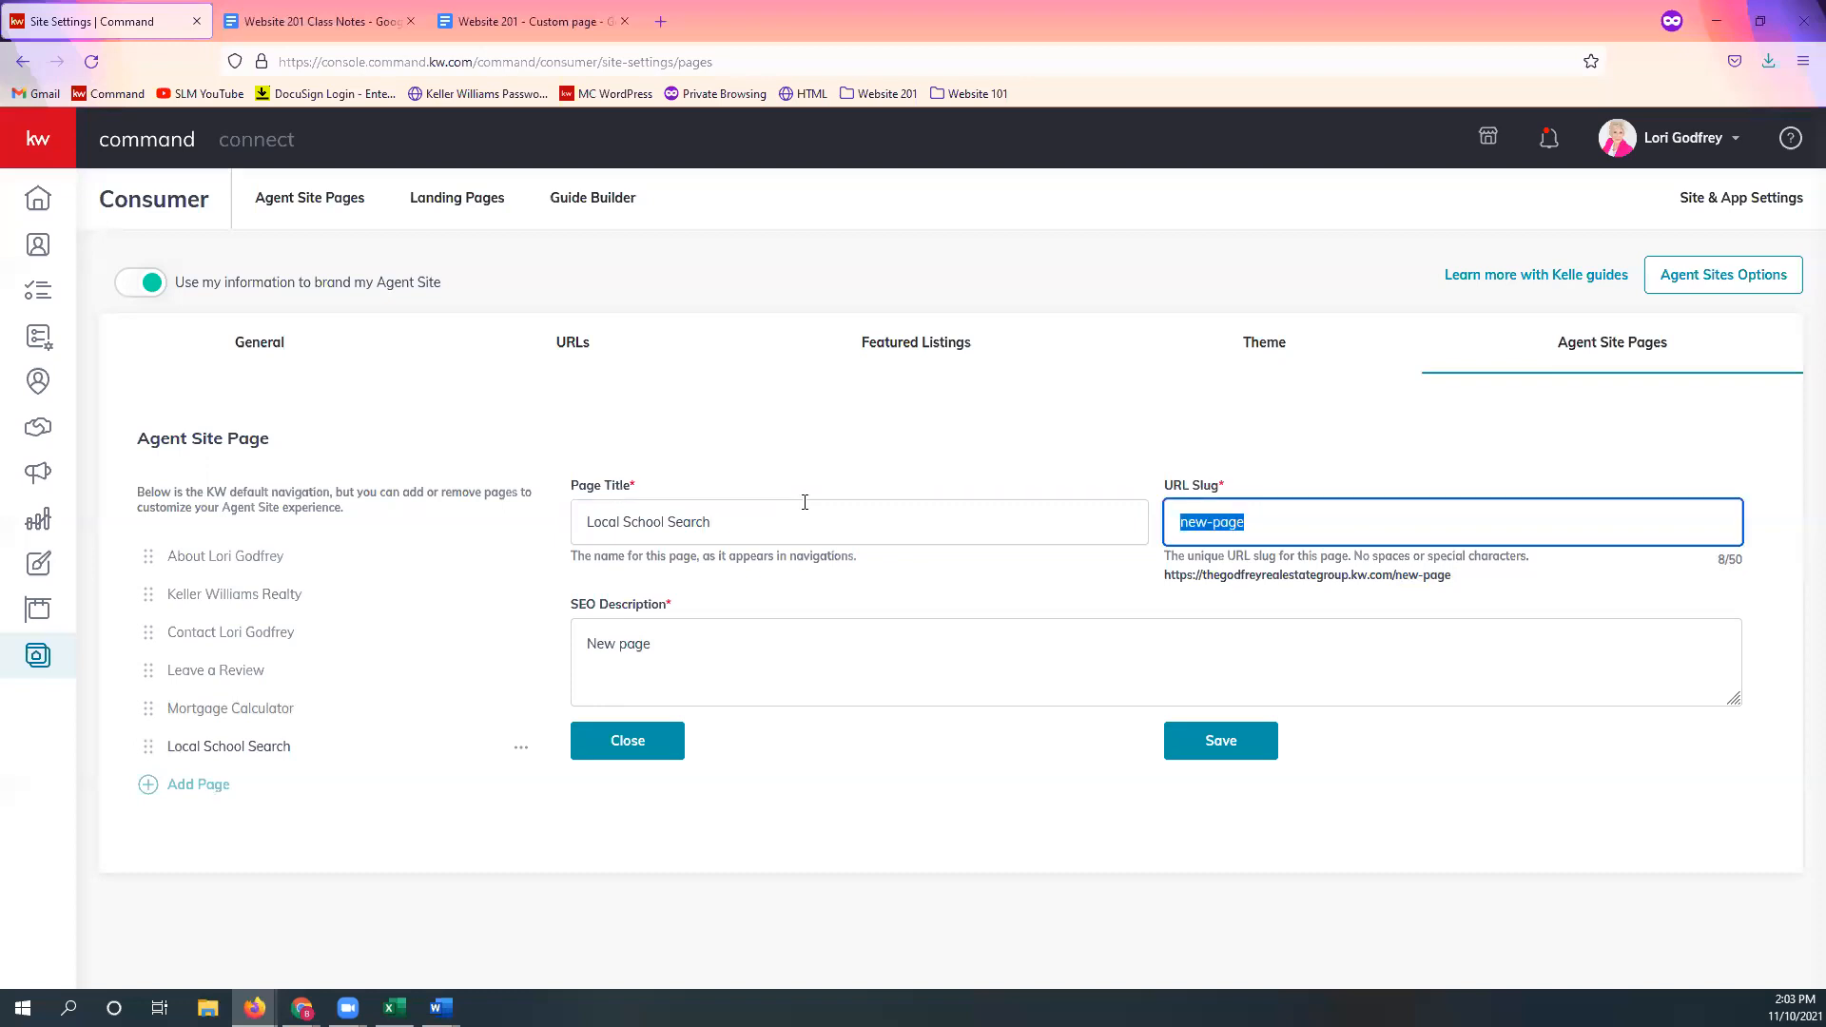
text(school-search)
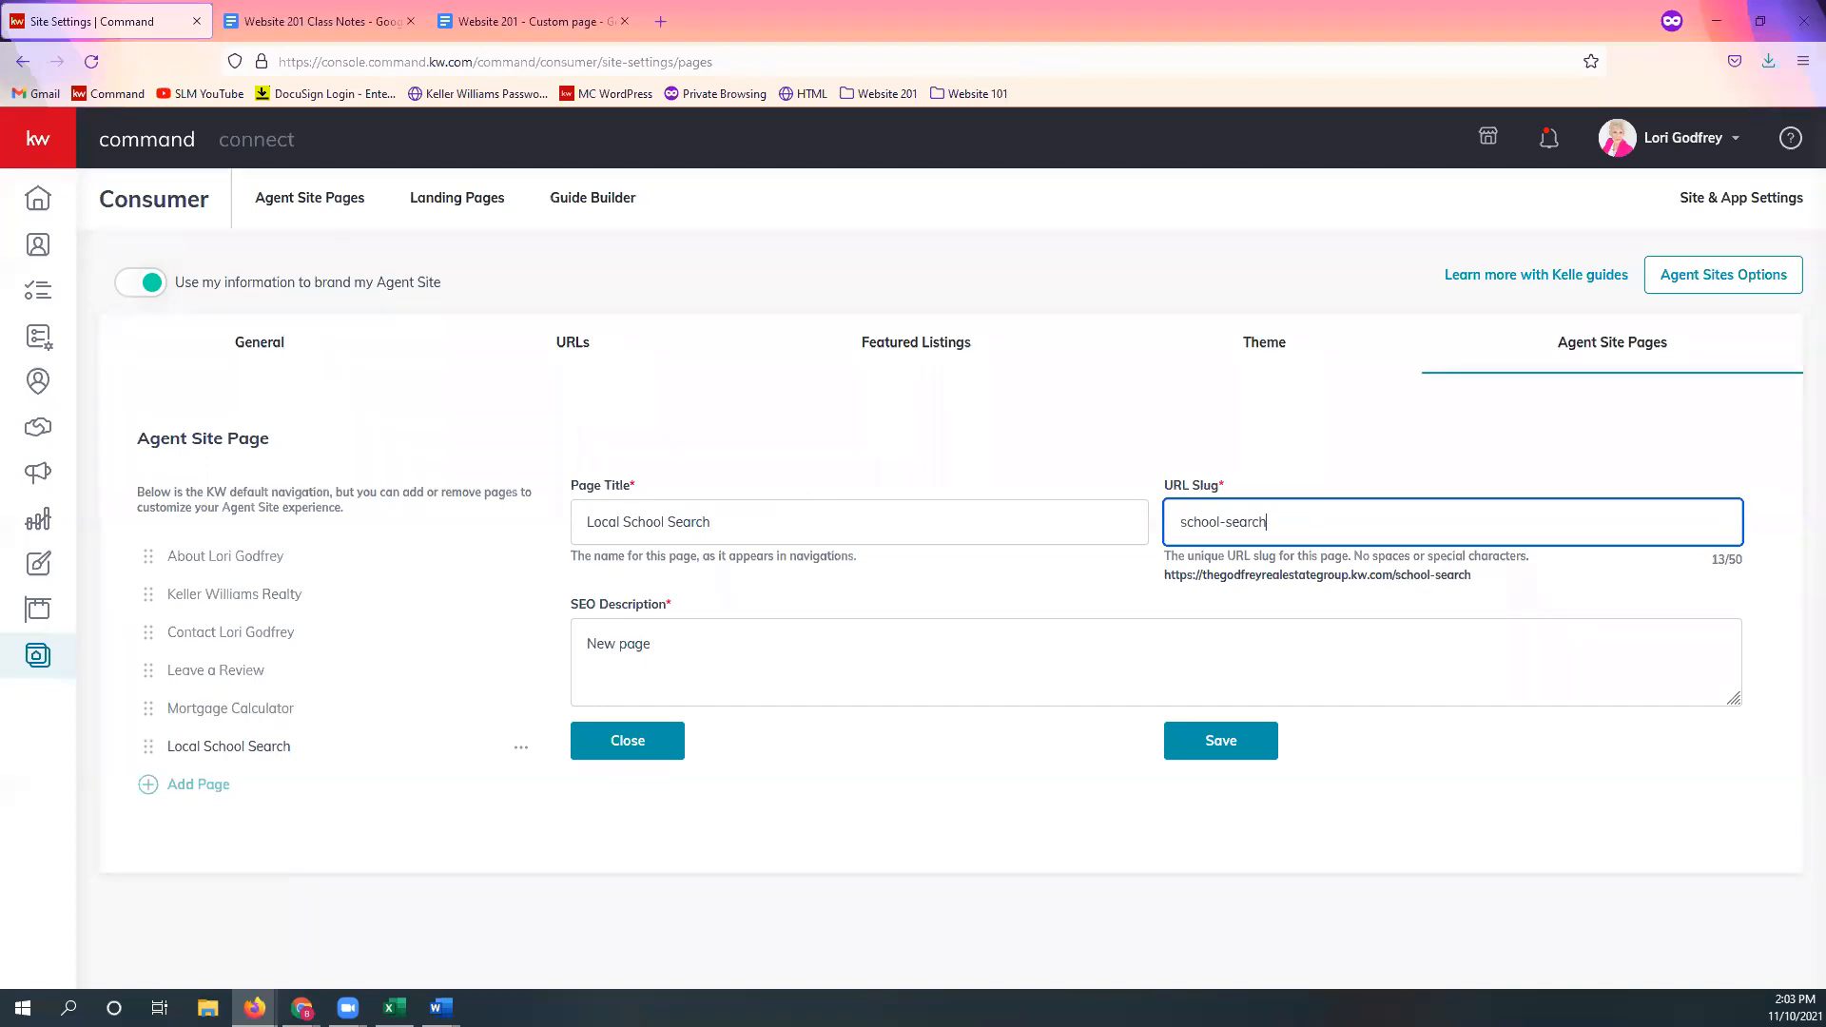
Step: Set its SEO description to 'Search for schools in your area!' and save
key(alt+Tab)
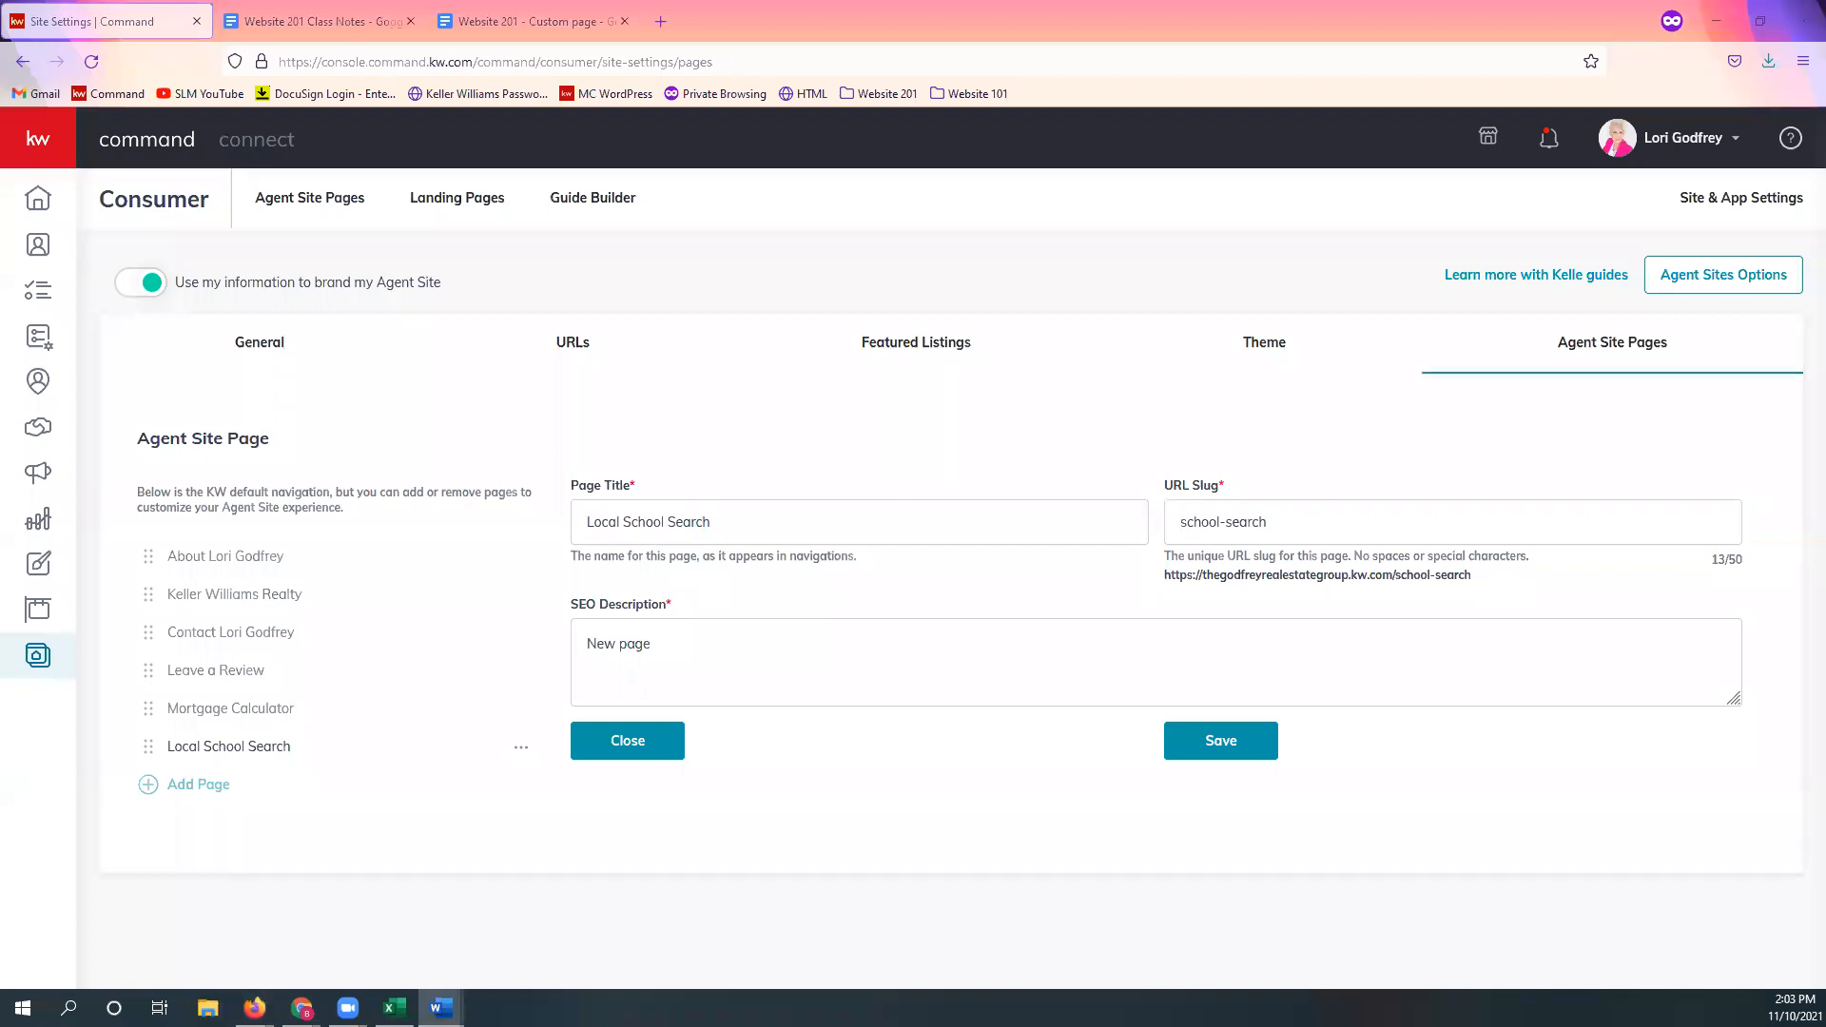
triple_click(634, 654)
text(Search for schools in your area!)
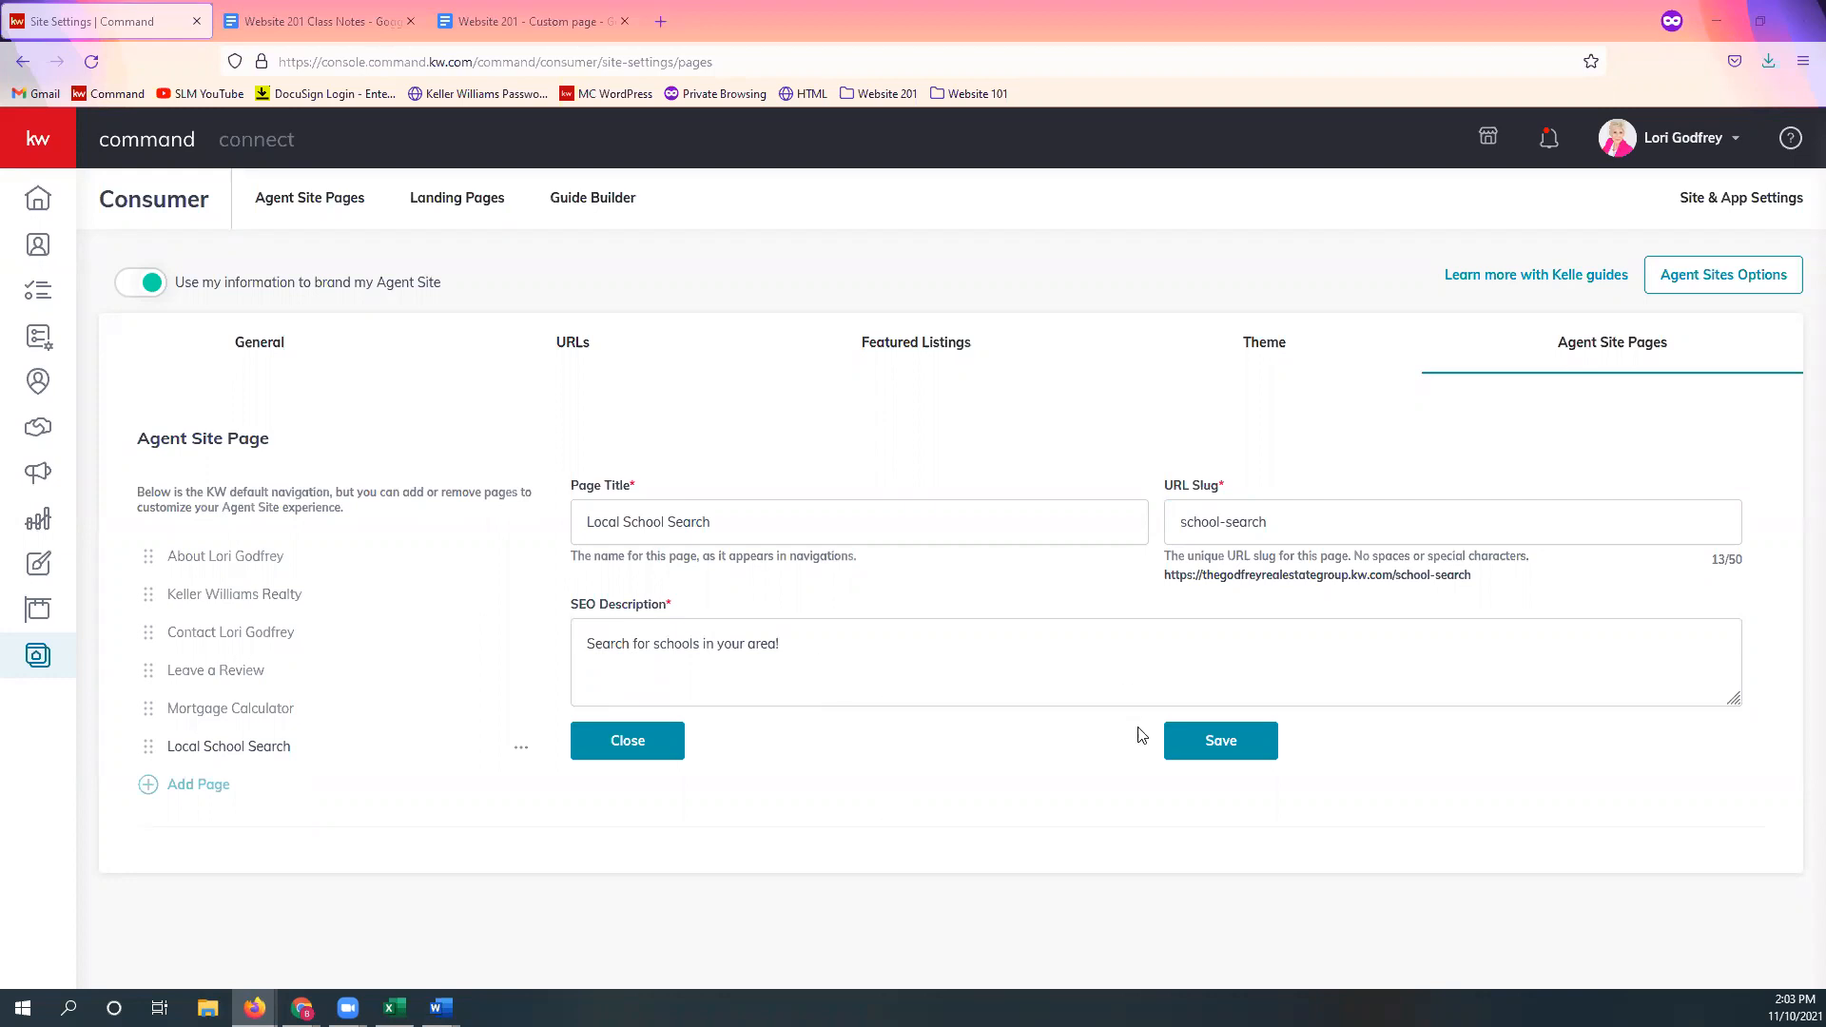
click(1234, 754)
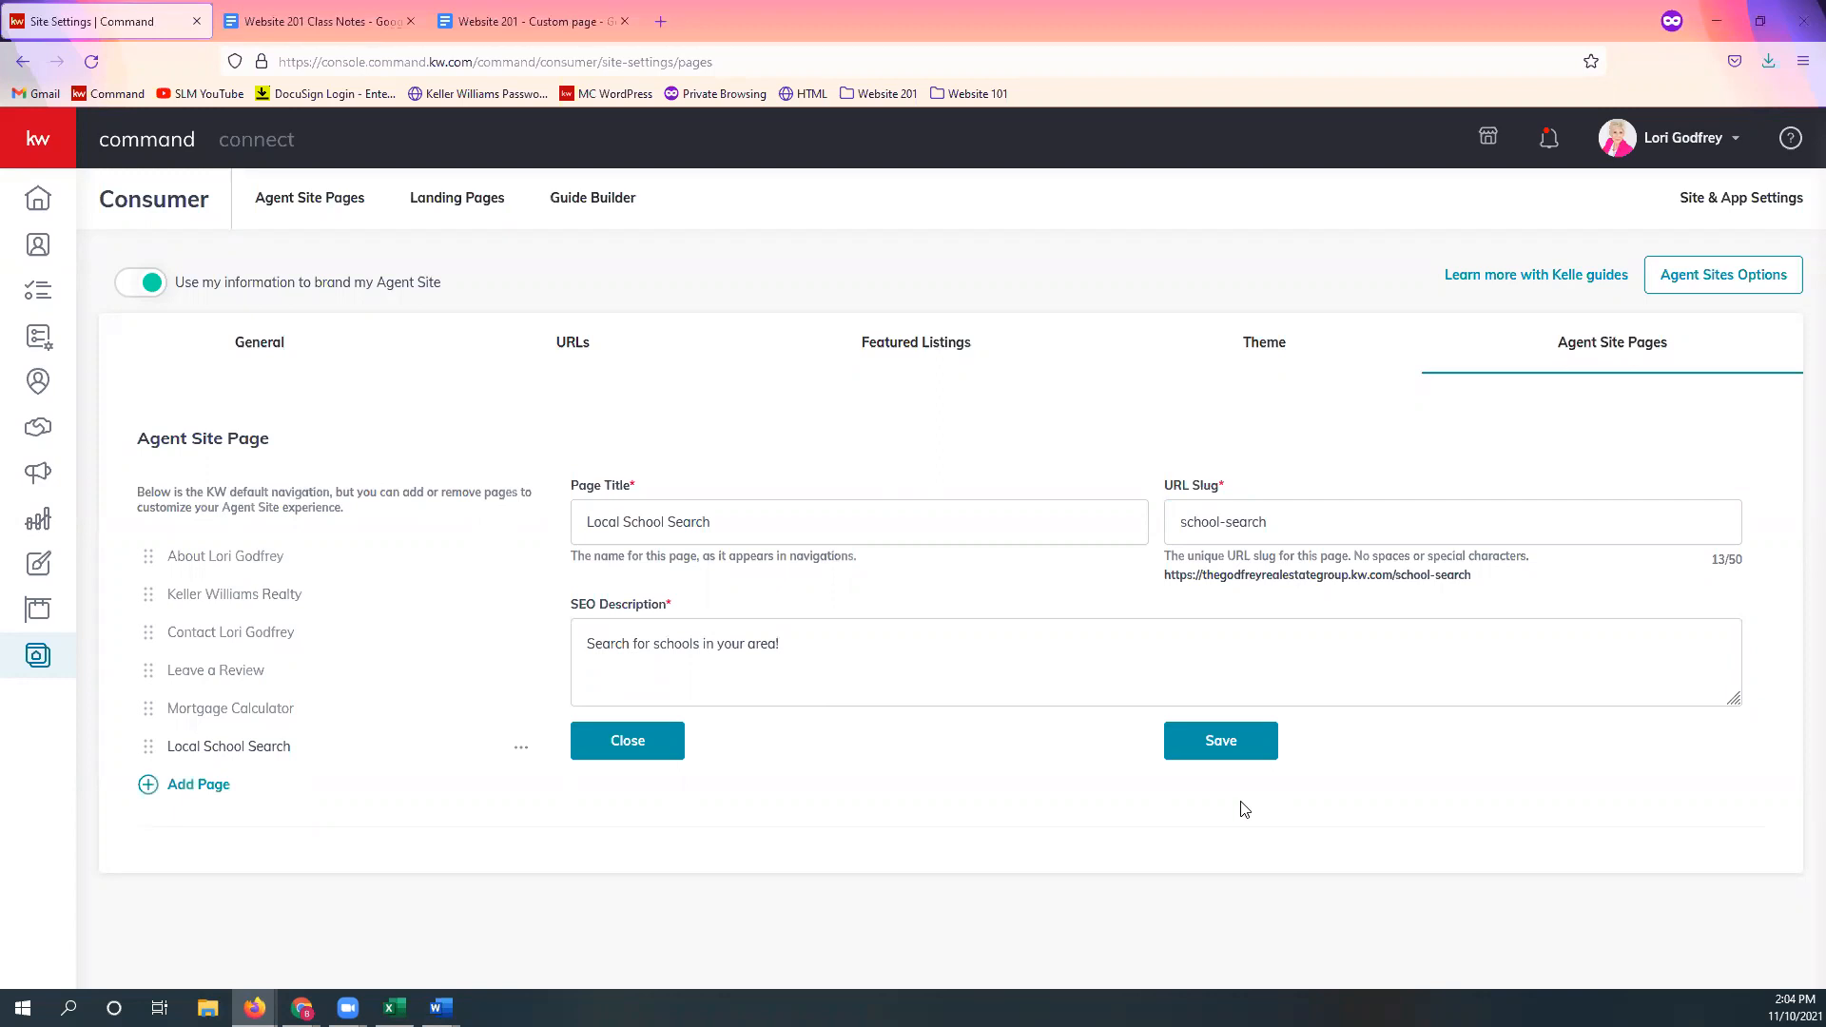
Step: Add a Custom Page entry titled 'Custom Page' with slug 'custom-page'
click(190, 790)
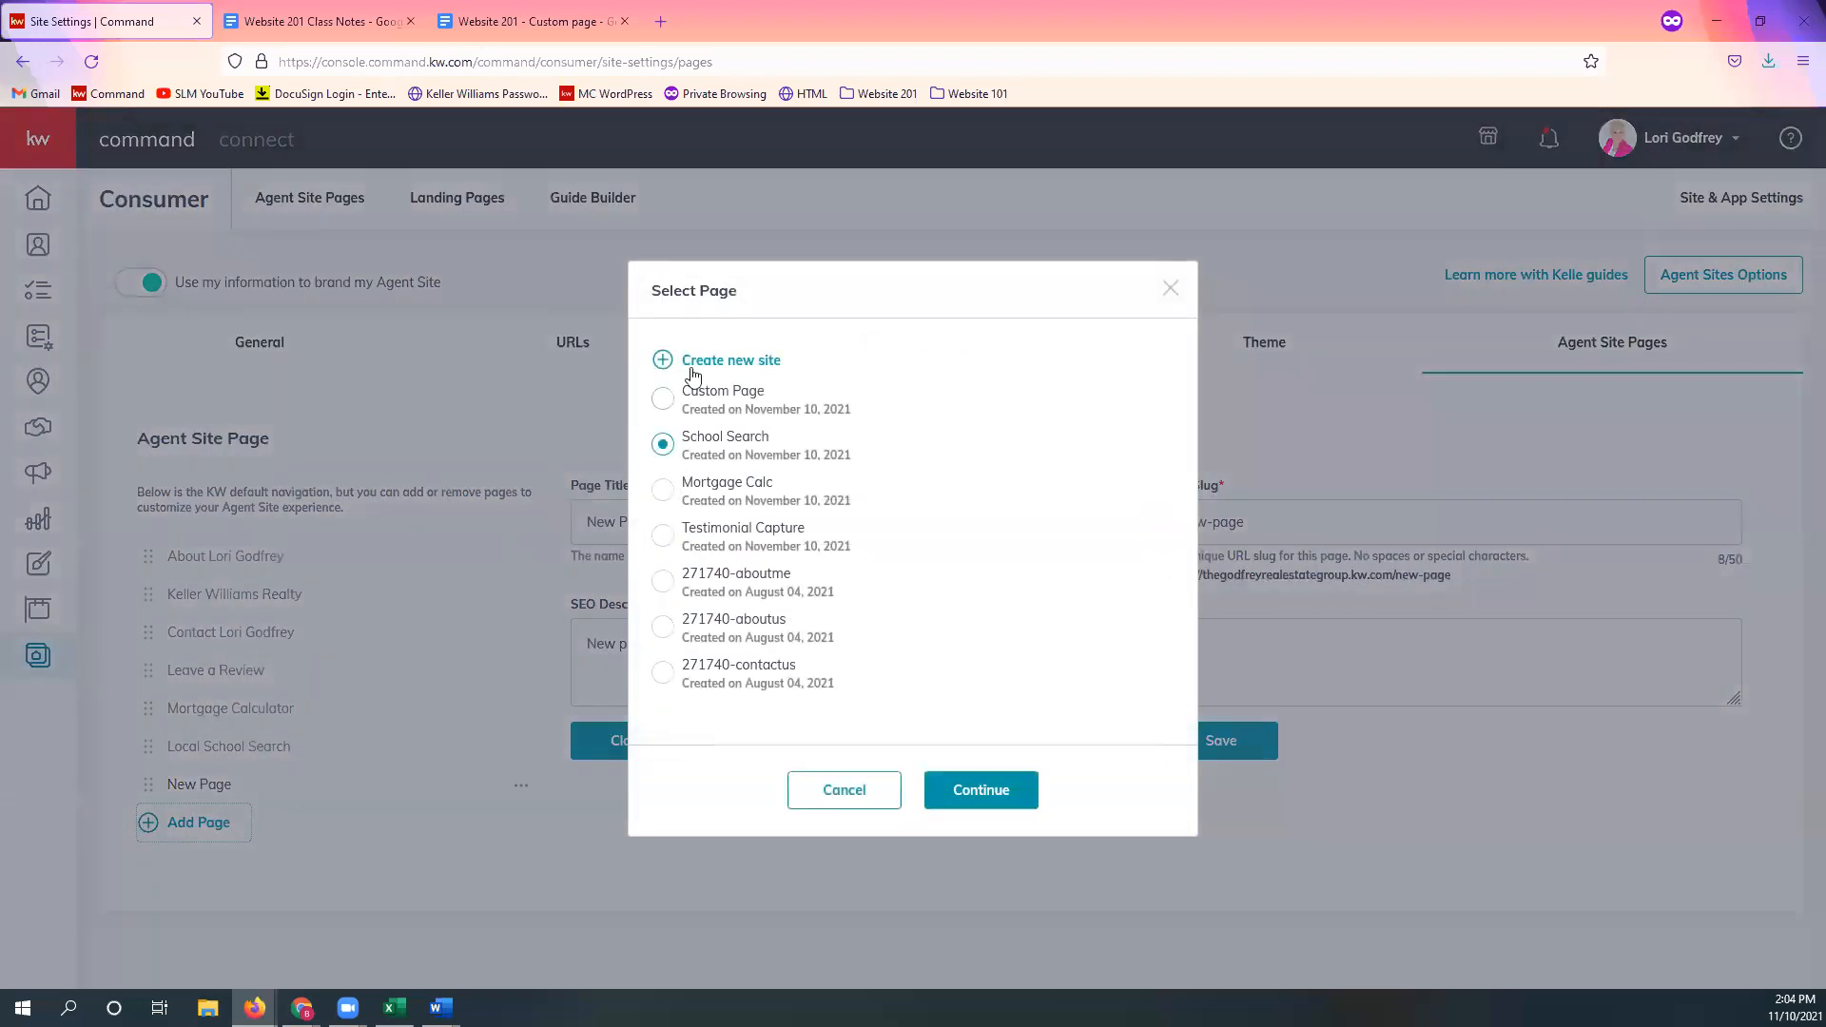
click(663, 399)
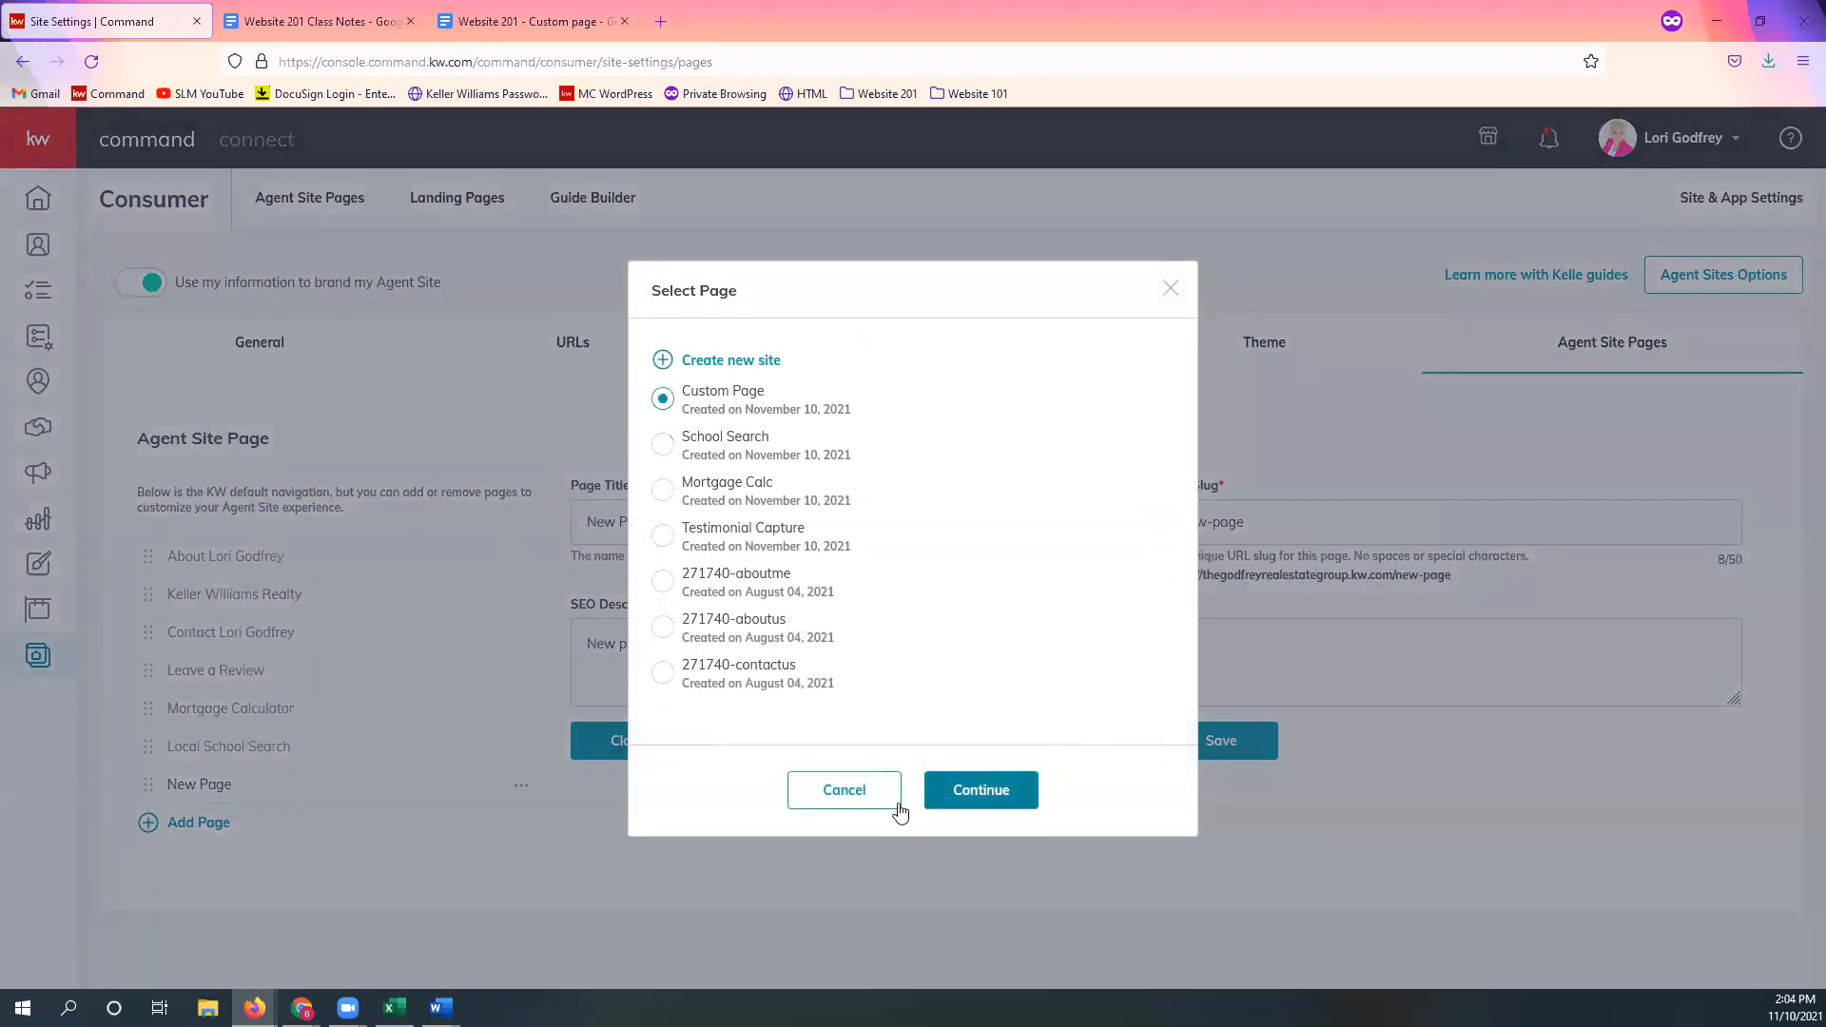
click(989, 792)
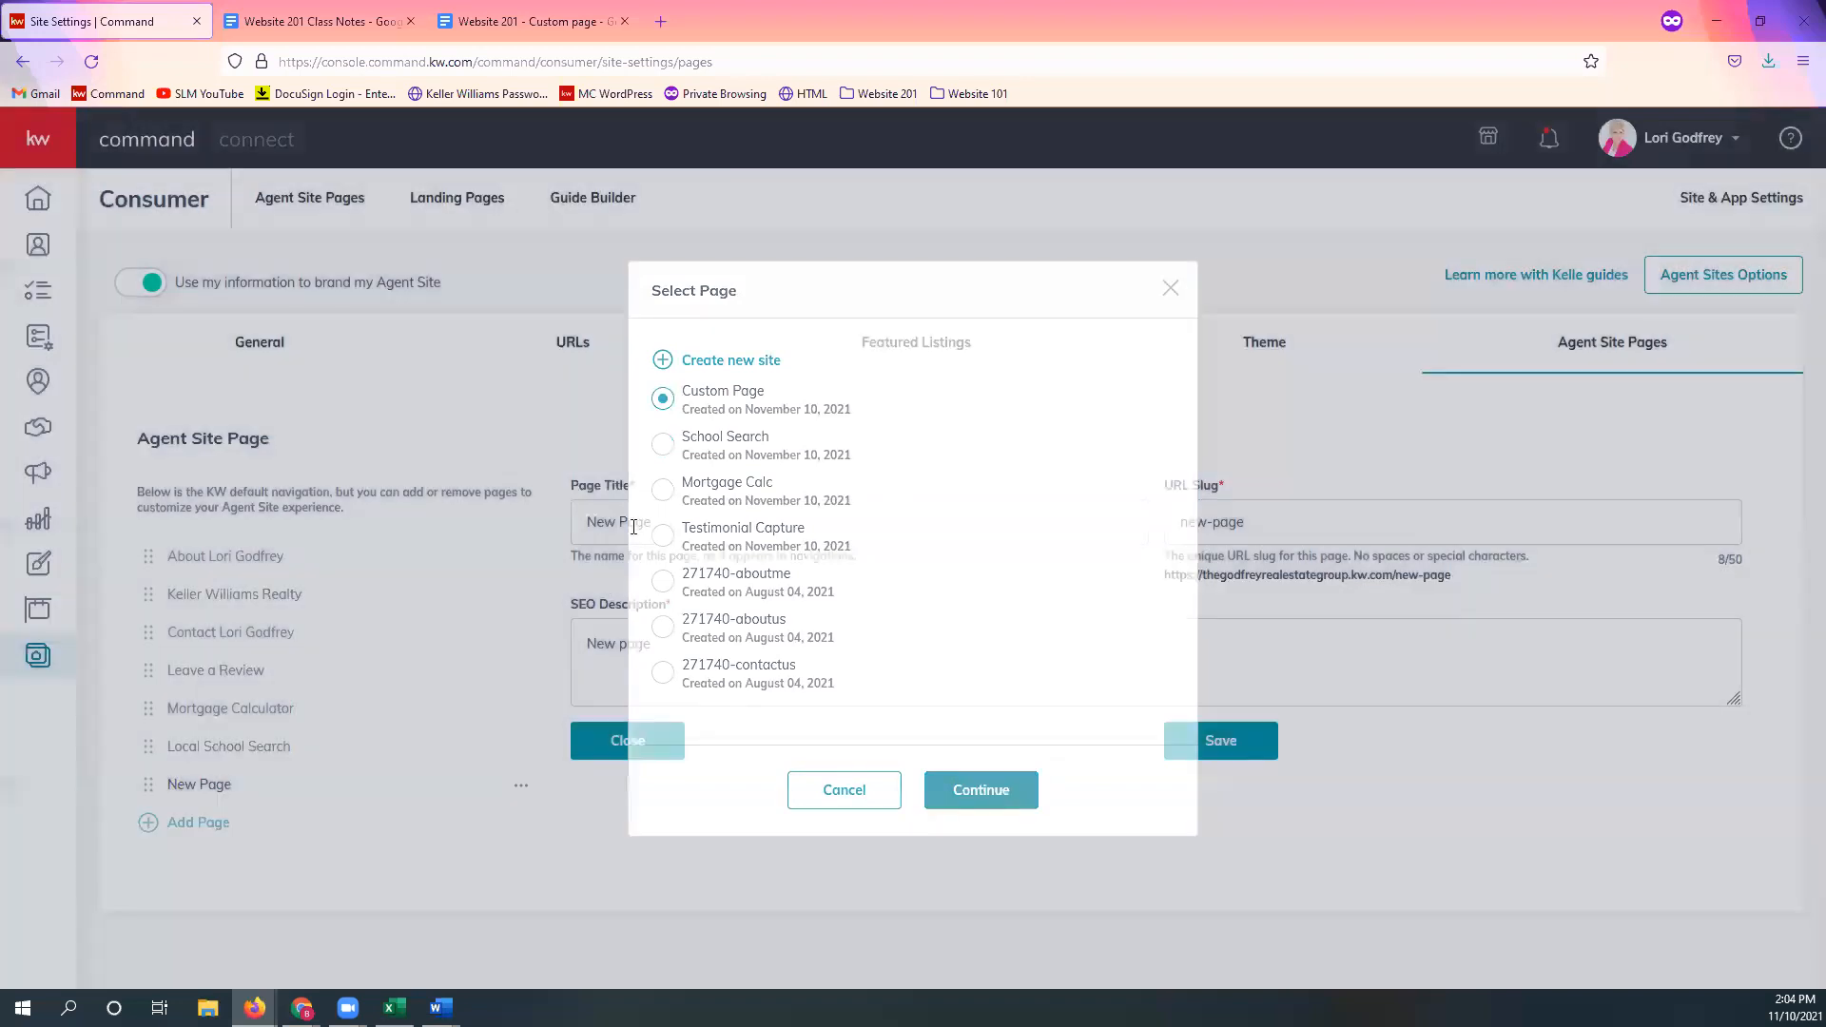
triple_click(702, 519)
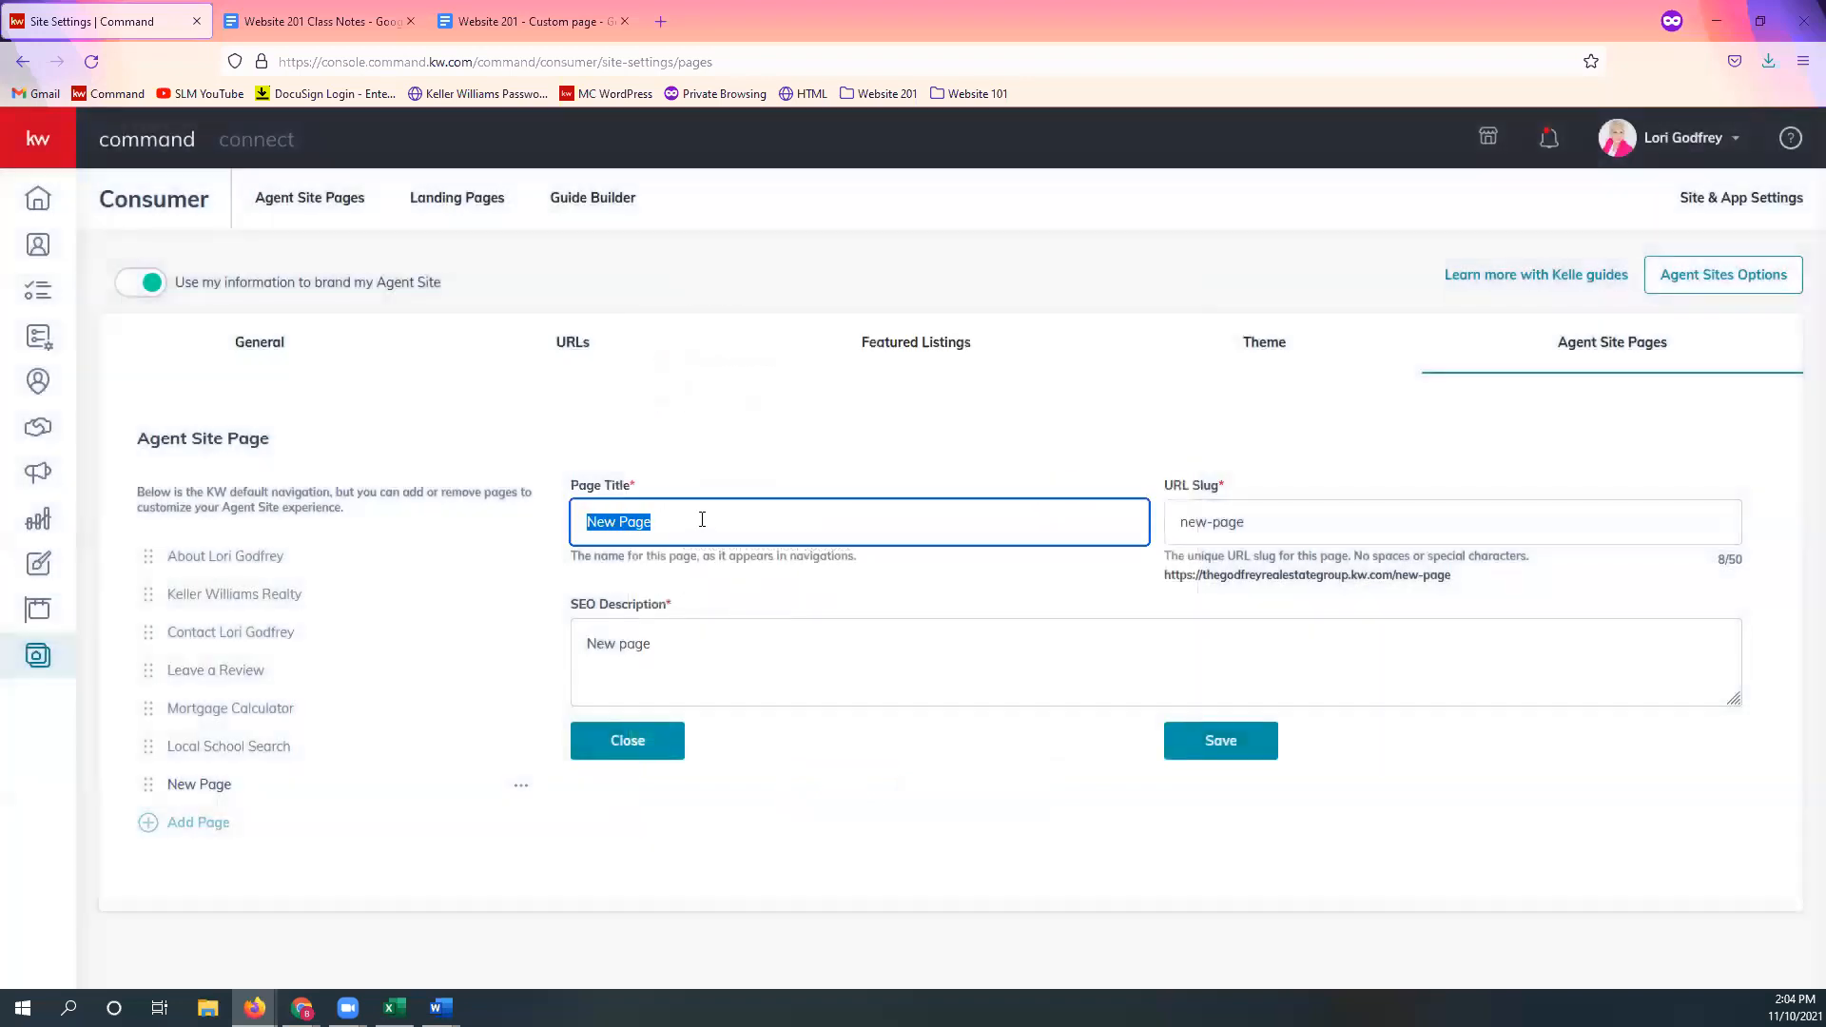
text(Custom Page)
key(Tab)
text(custom-poag)
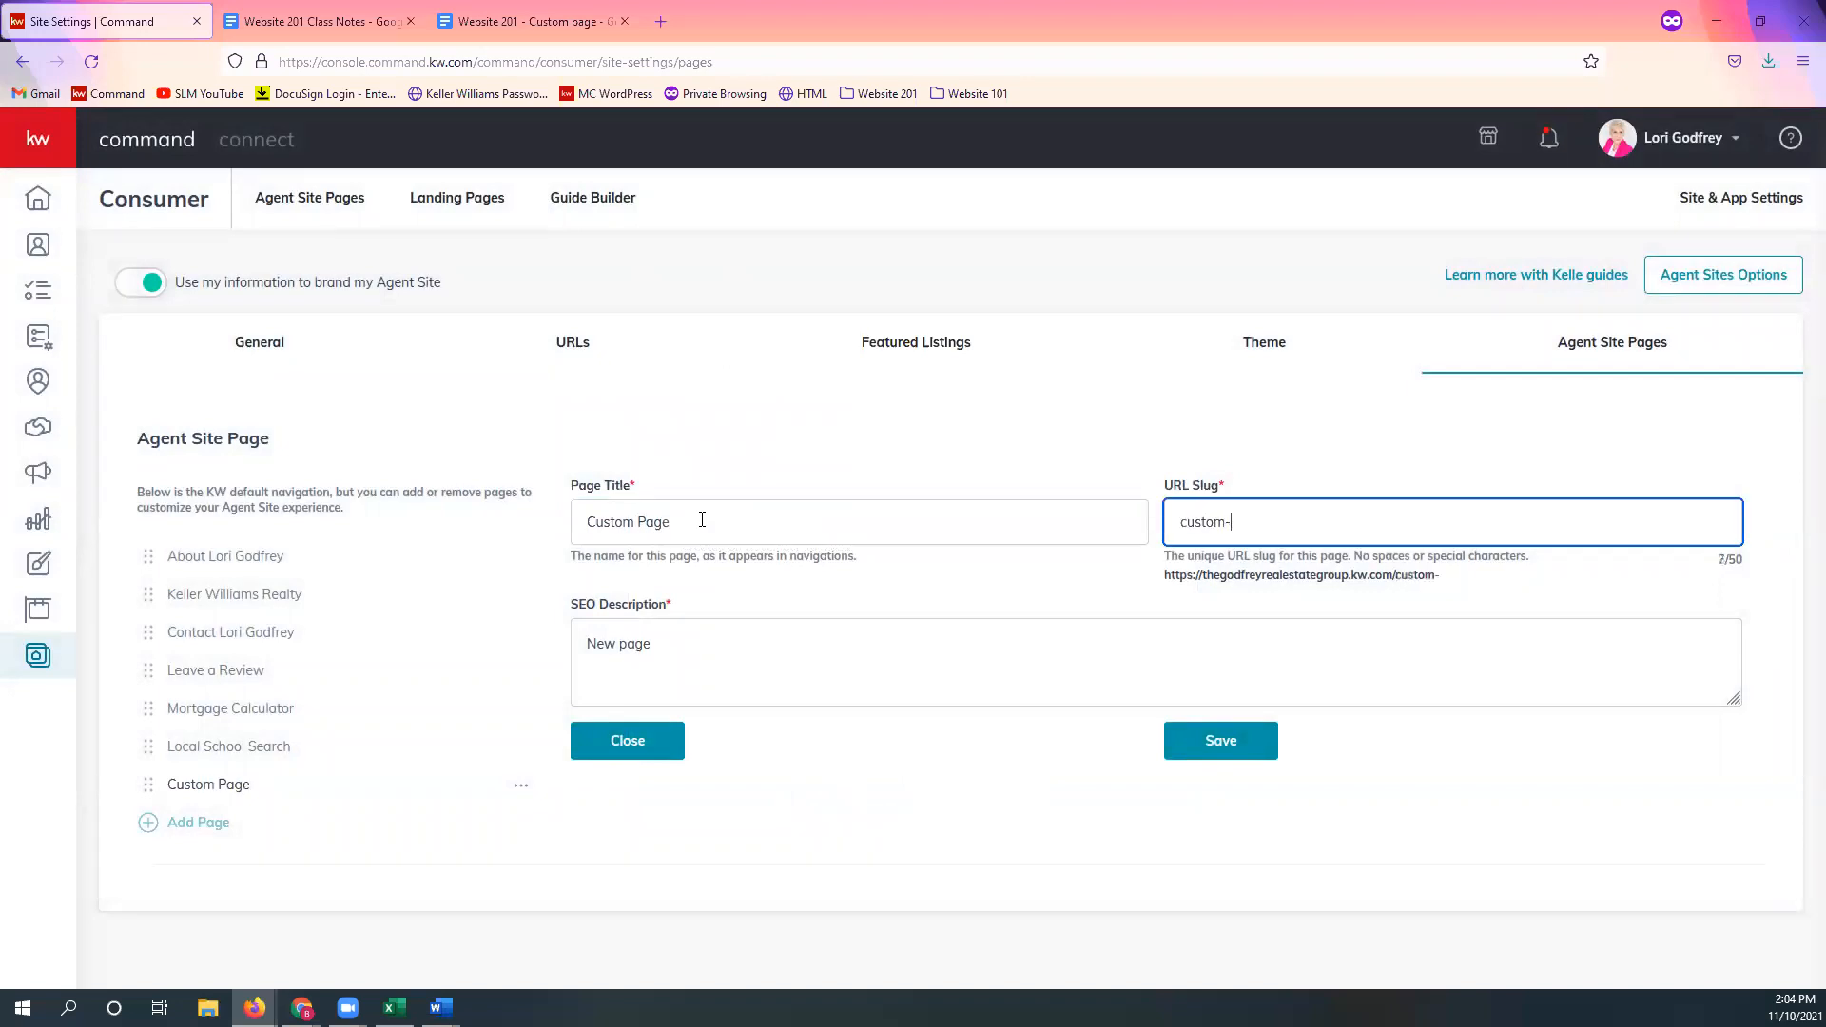
key(BackSpace)
key(BackSpace)
key(BackSpace)
text(age)
Step: Set its SEO description to 'Testing Custom page' and save
key(Tab)
key(ctrl+a)
text(Testing Custom page)
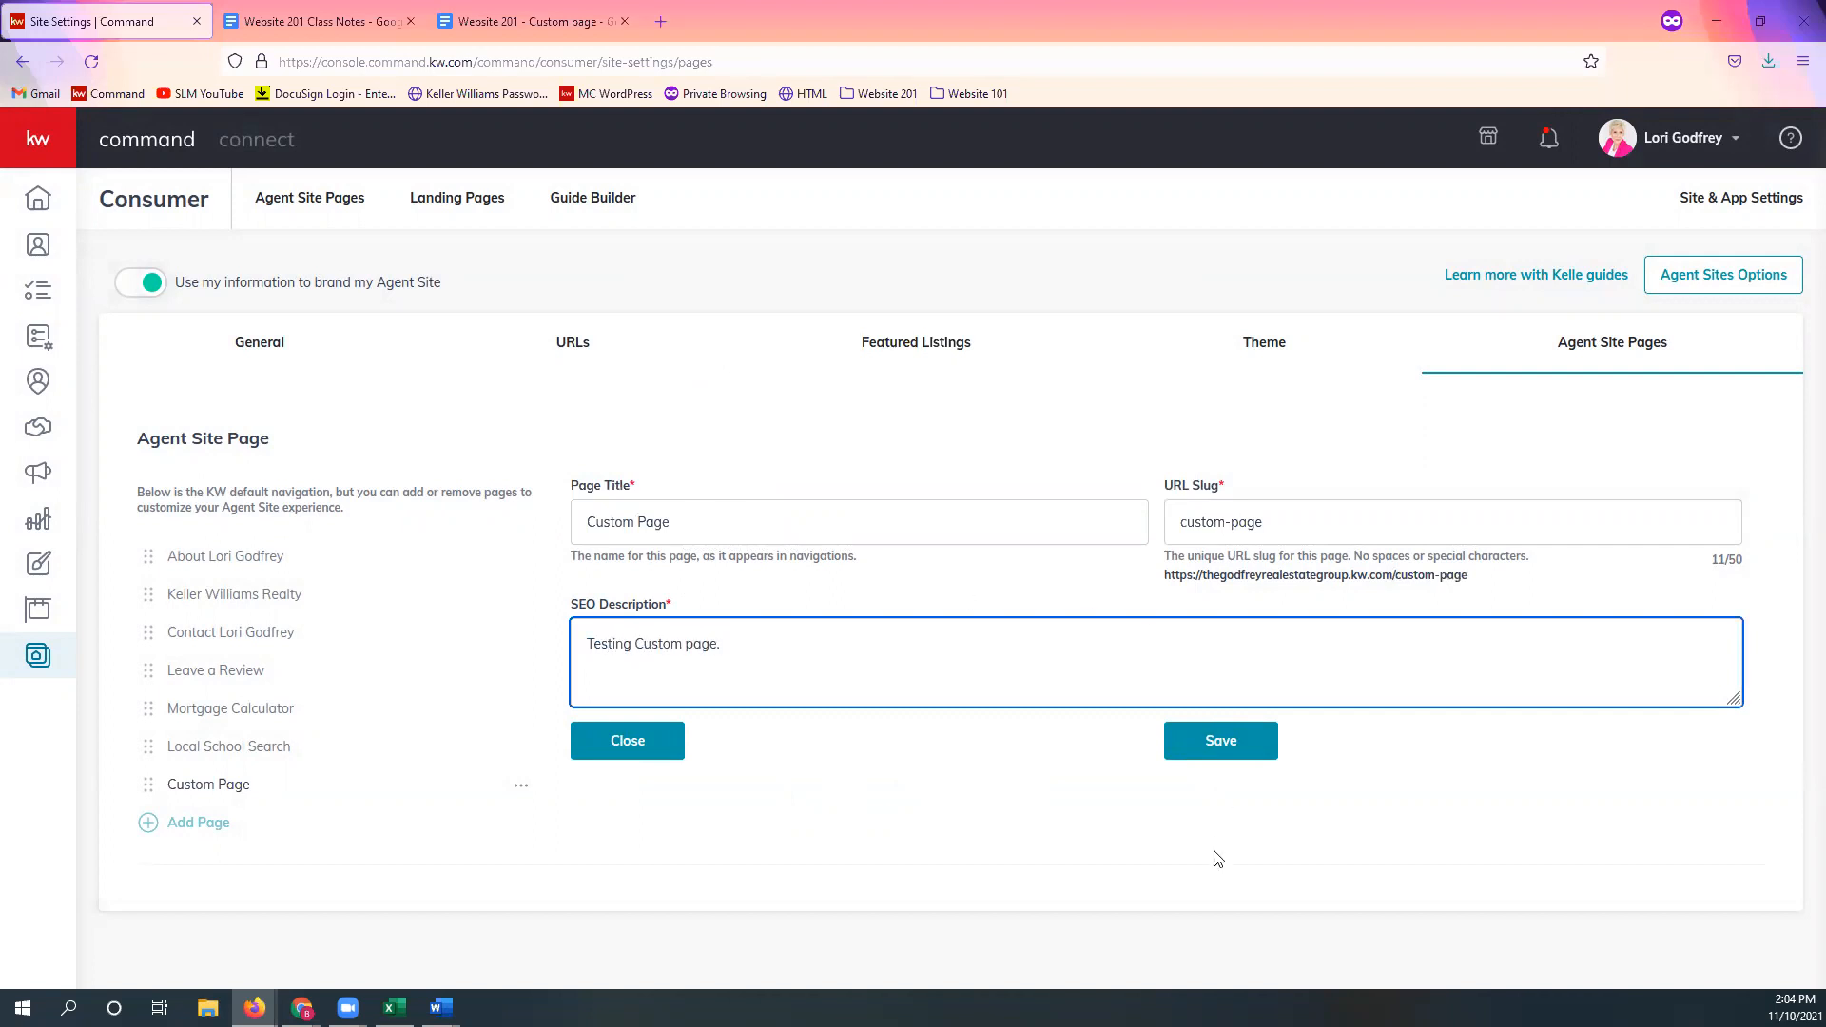
click(1253, 743)
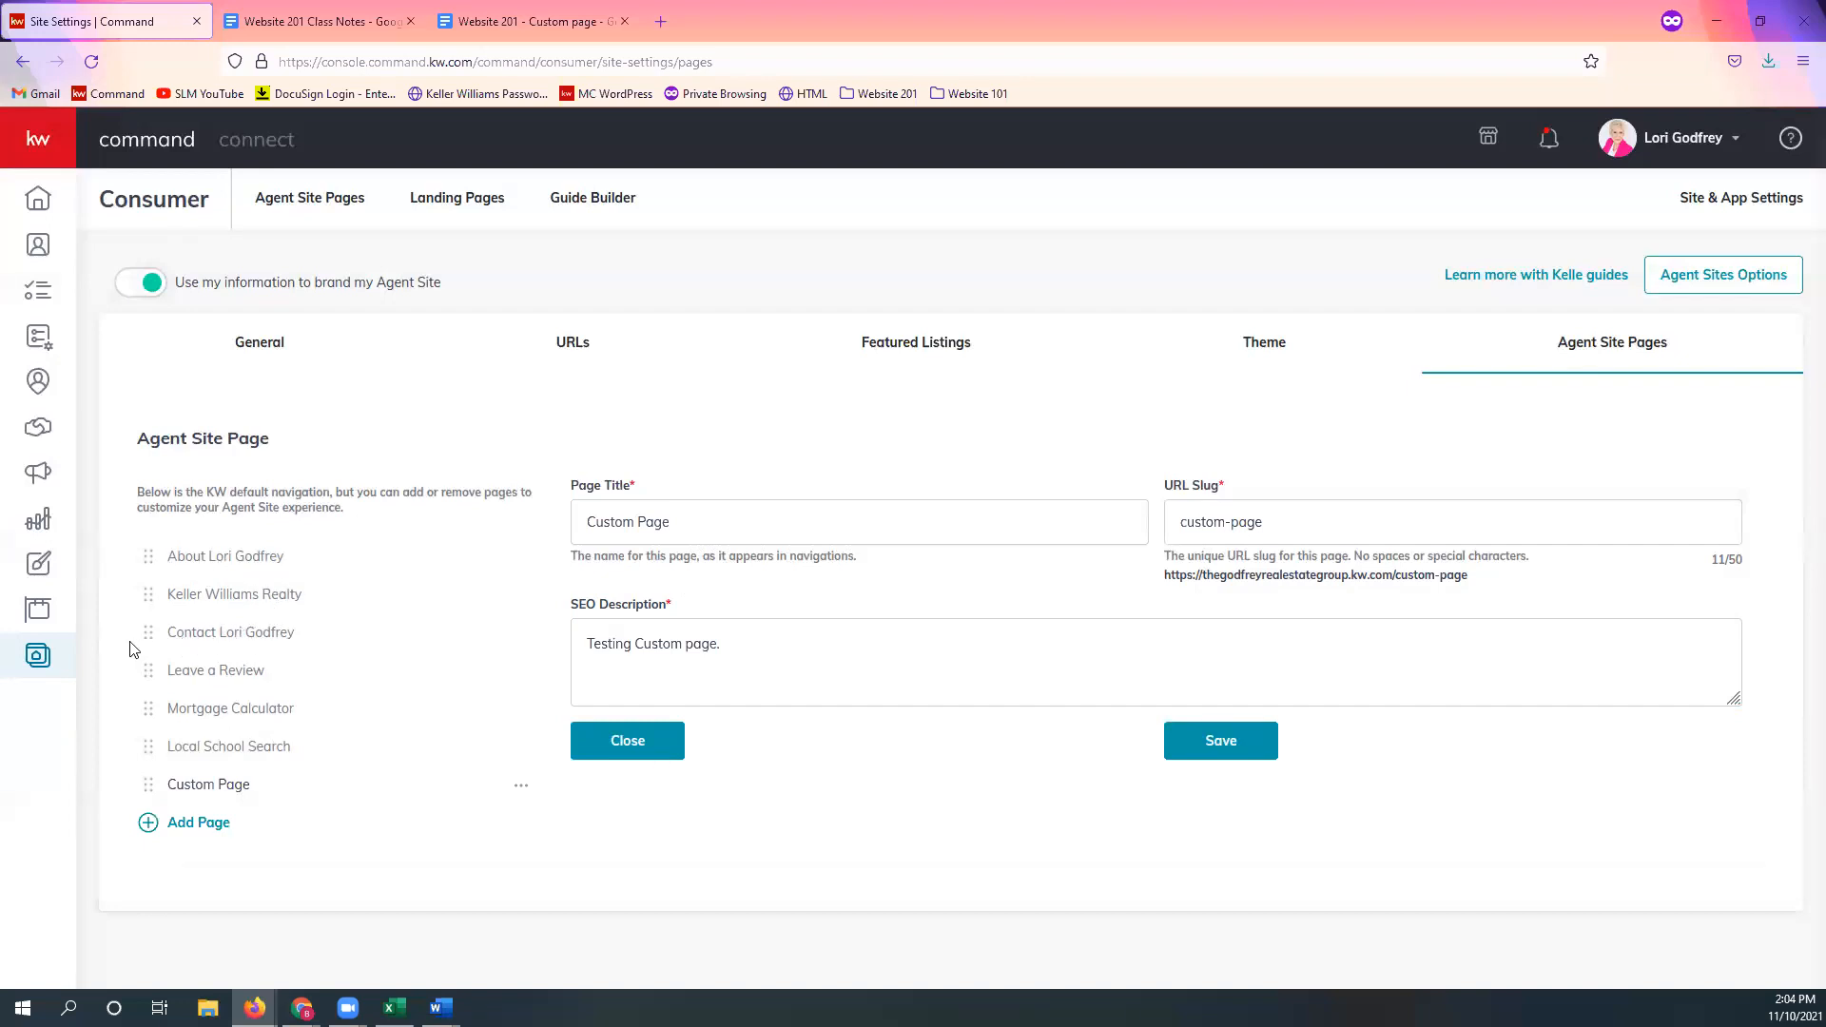
Step: Move the contact page to the bottom and Leave a Review below Custom Page, saving each order
drag(149, 638, 185, 799)
click(442, 827)
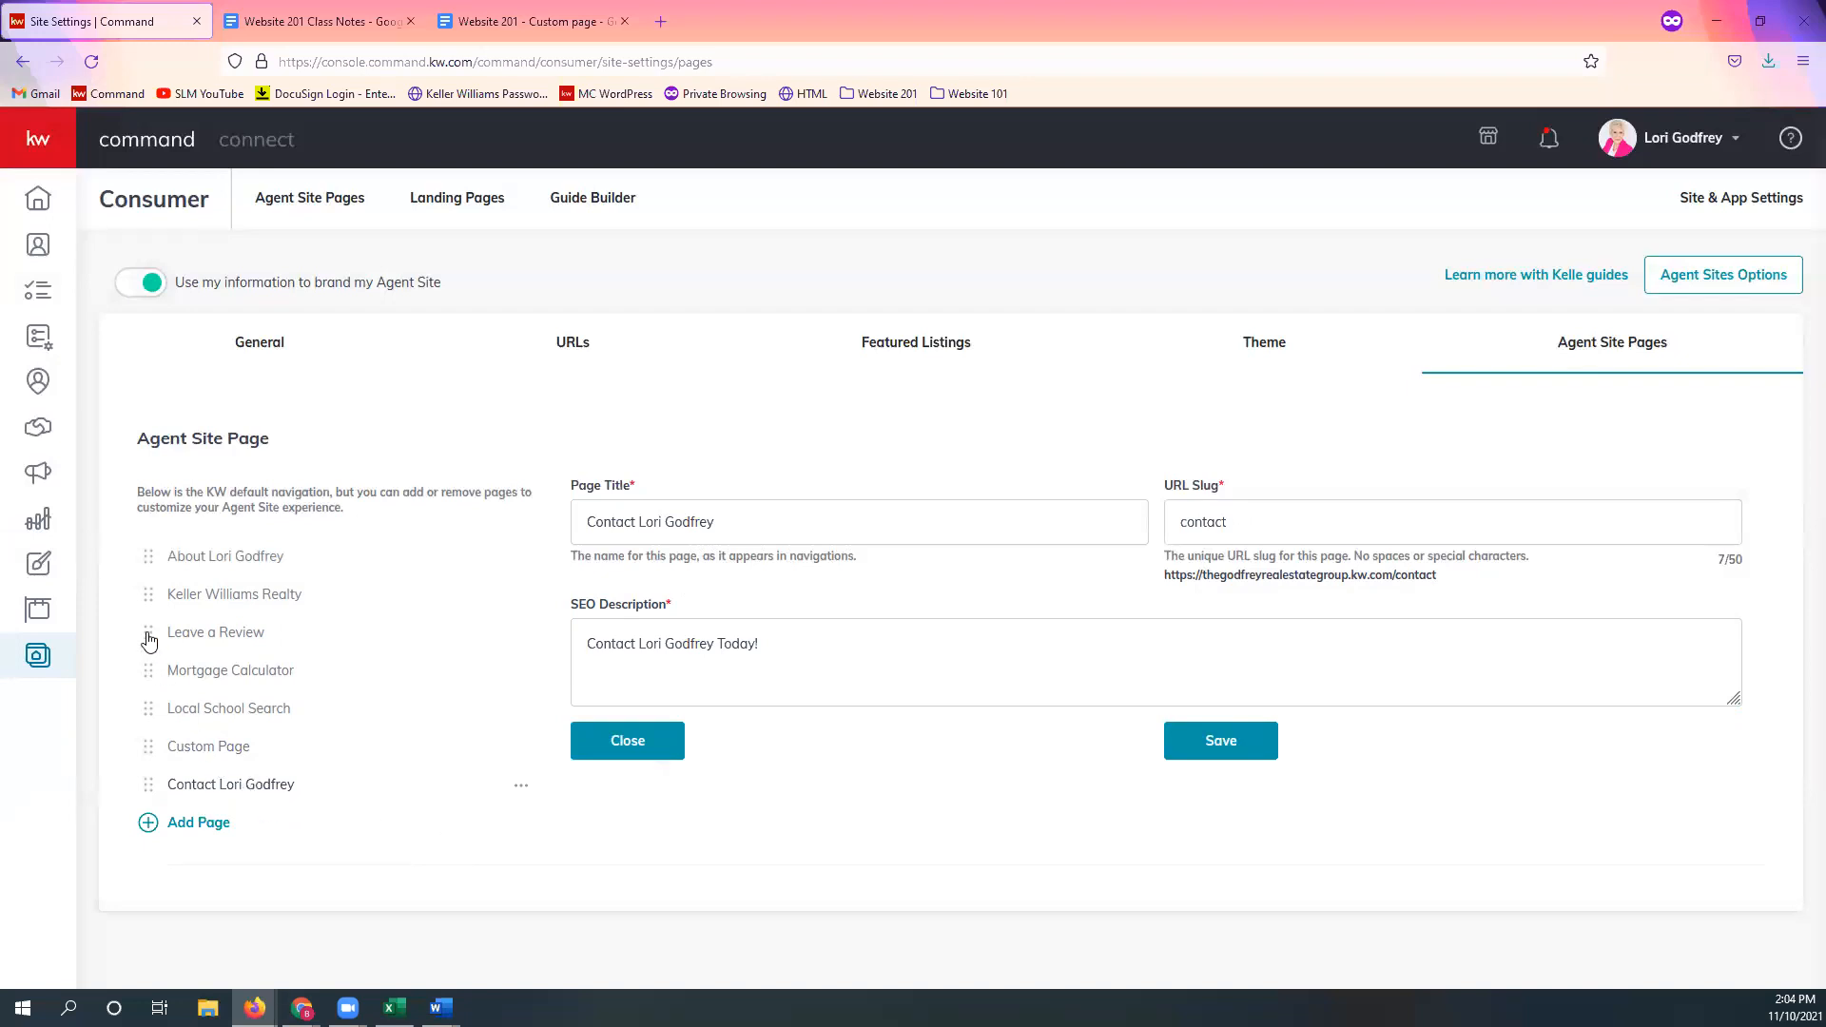
drag(148, 641, 150, 752)
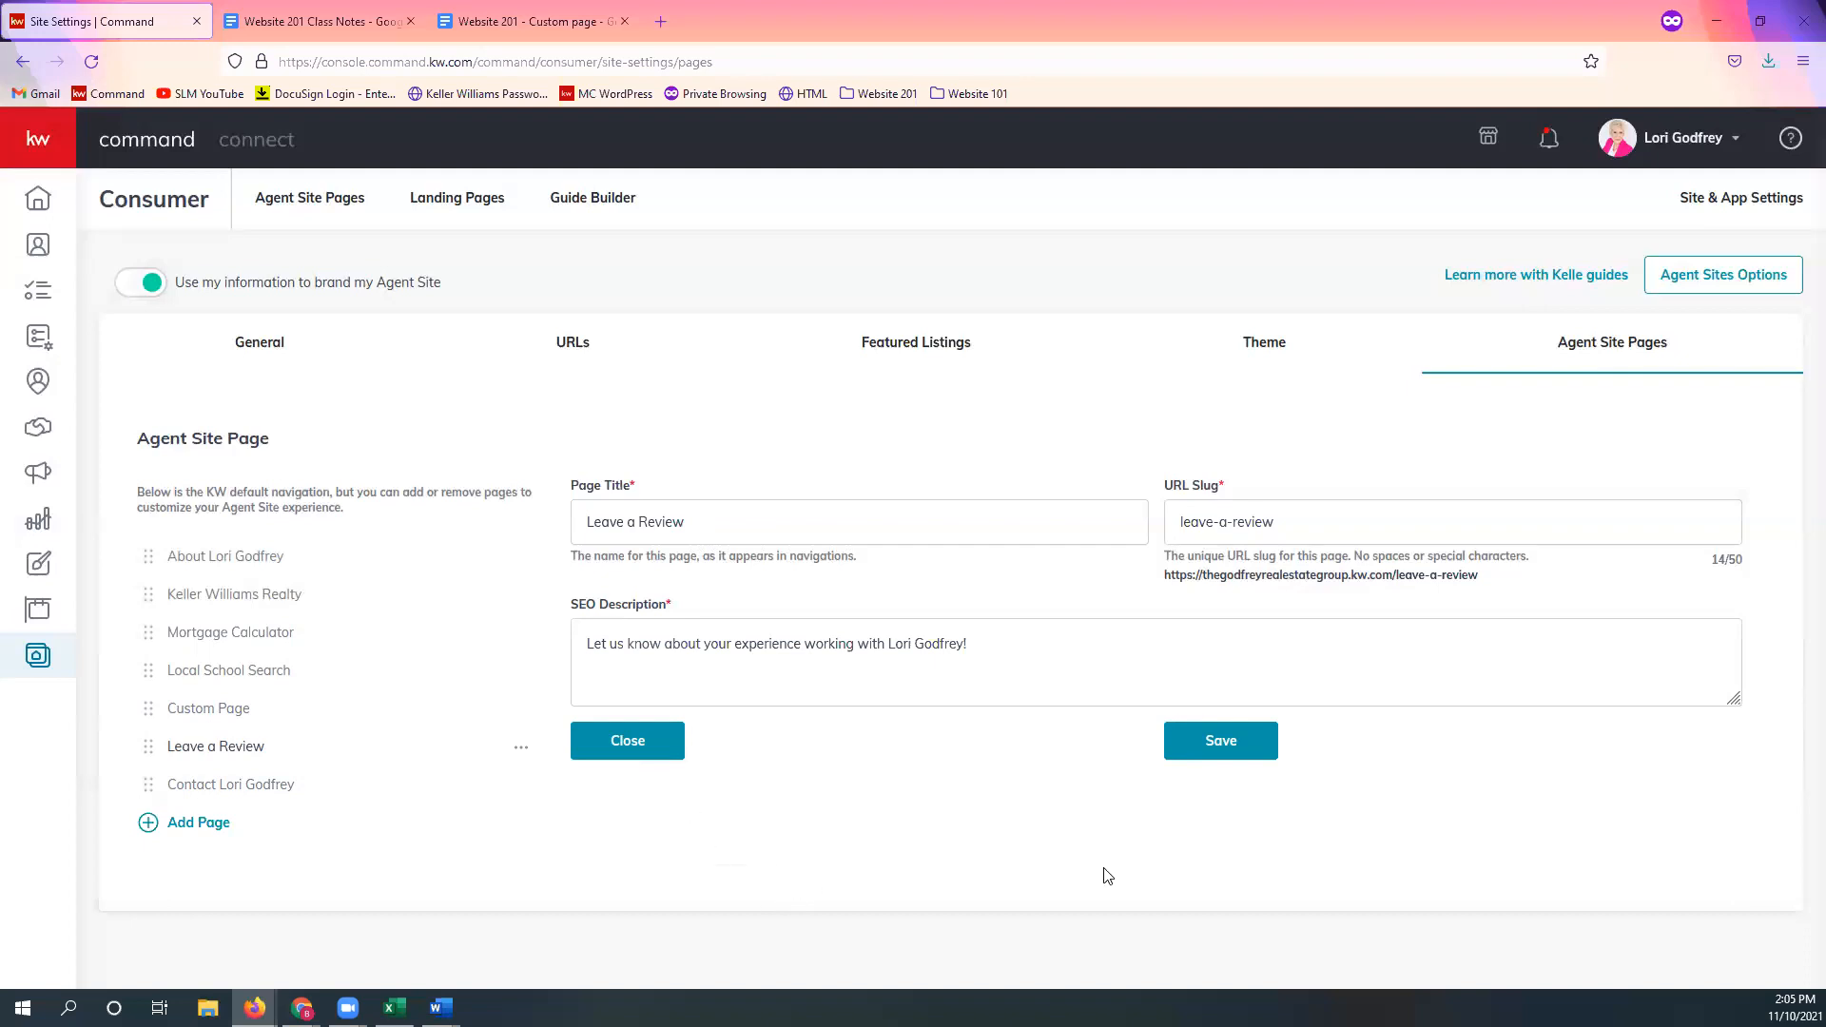
click(1234, 751)
Step: From the Agent Site Pages list, open the live agent site in a new browser tab
click(38, 656)
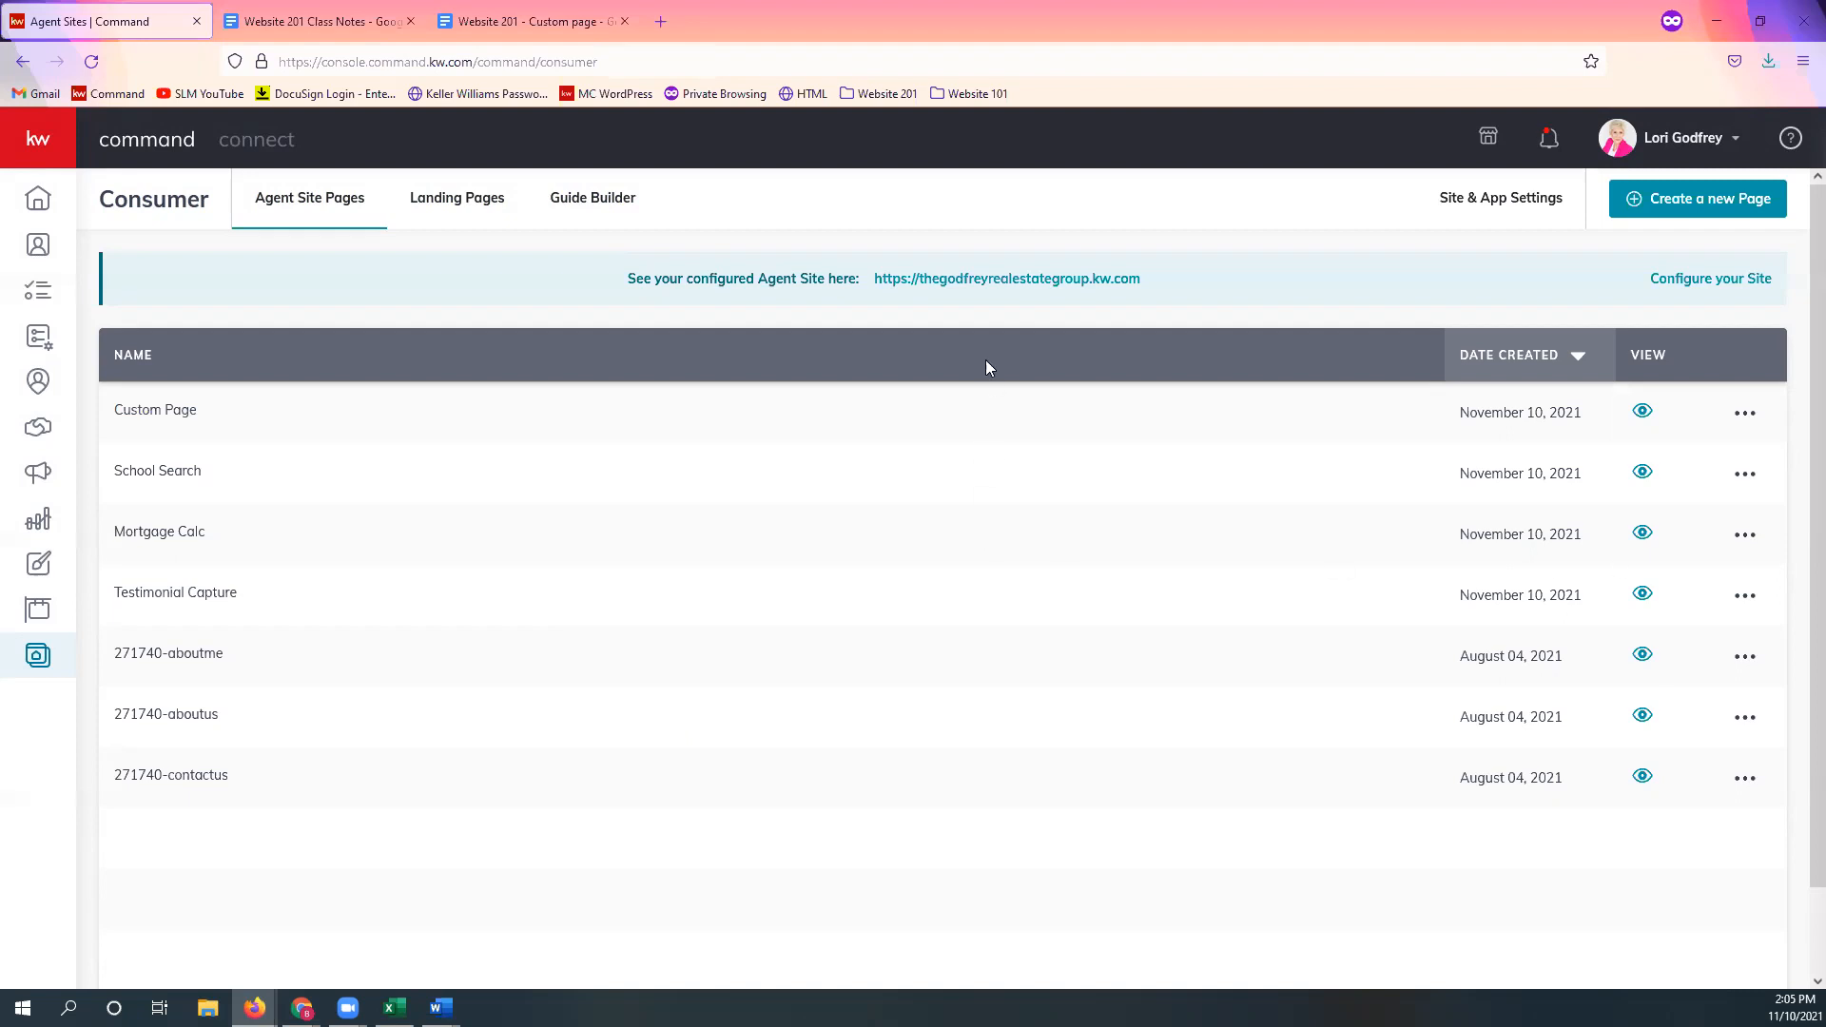
right_click(990, 295)
click(1000, 300)
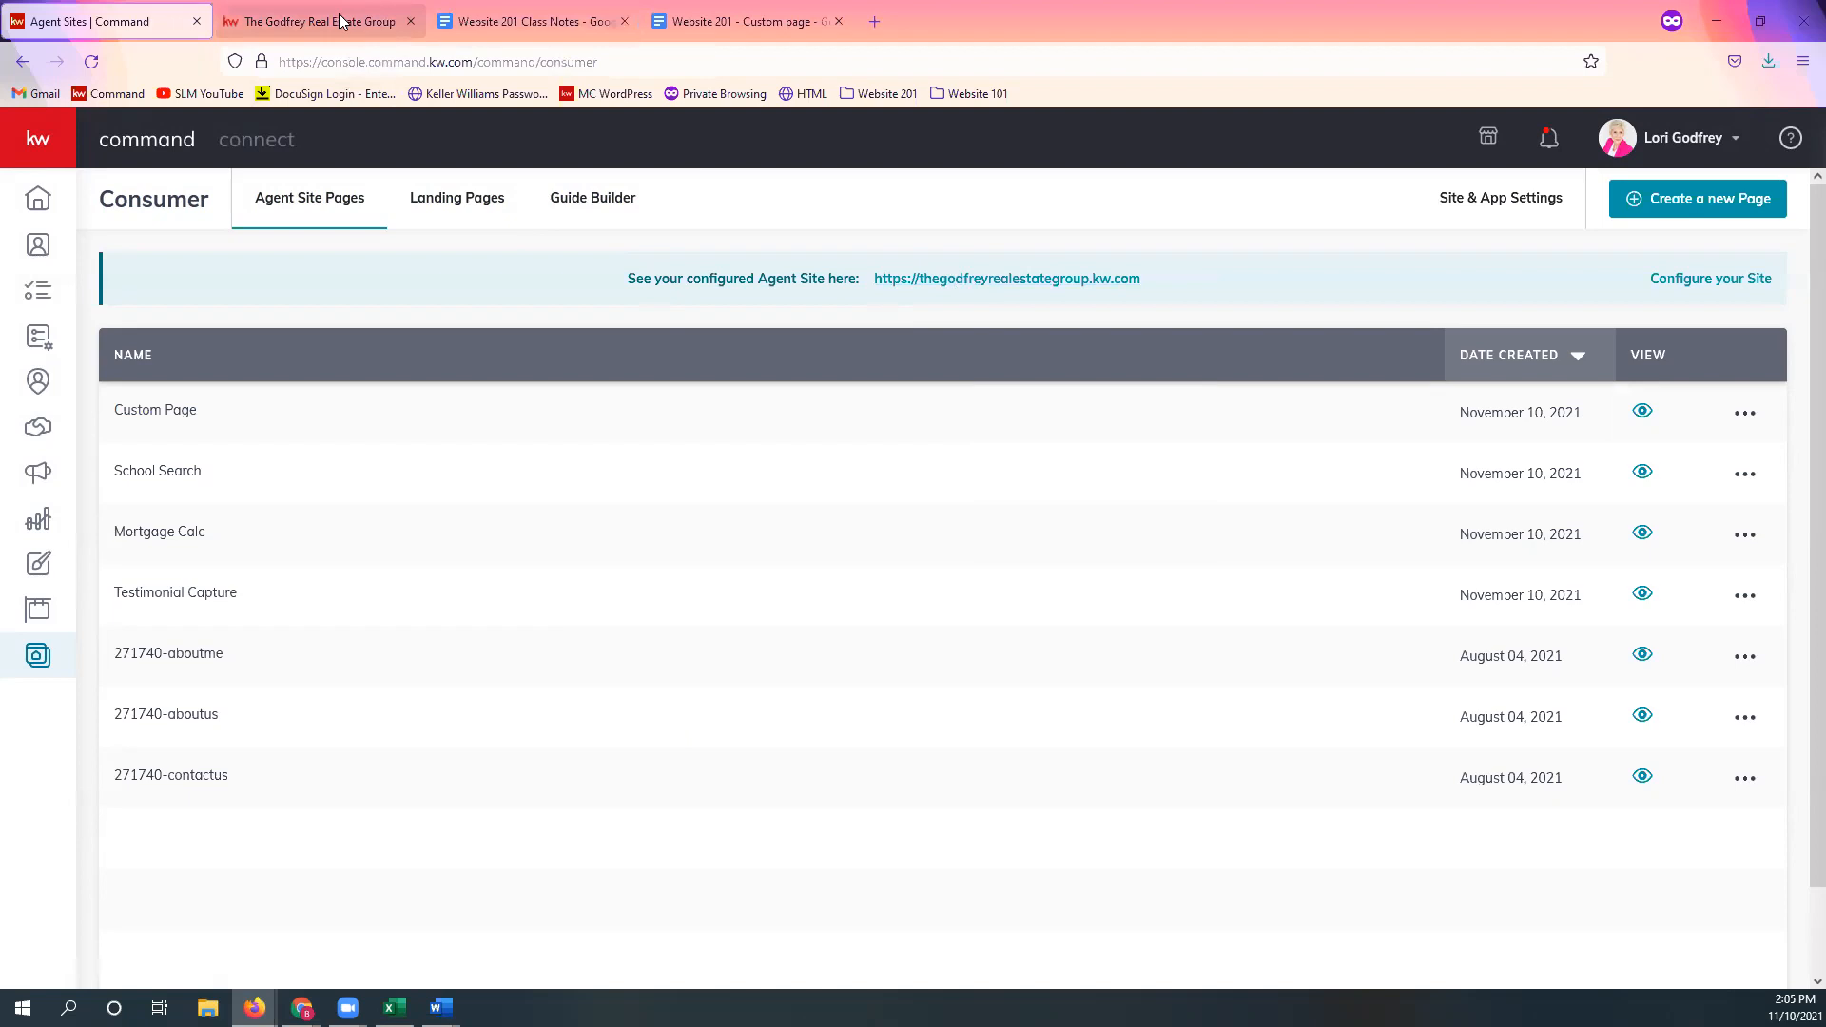
click(340, 21)
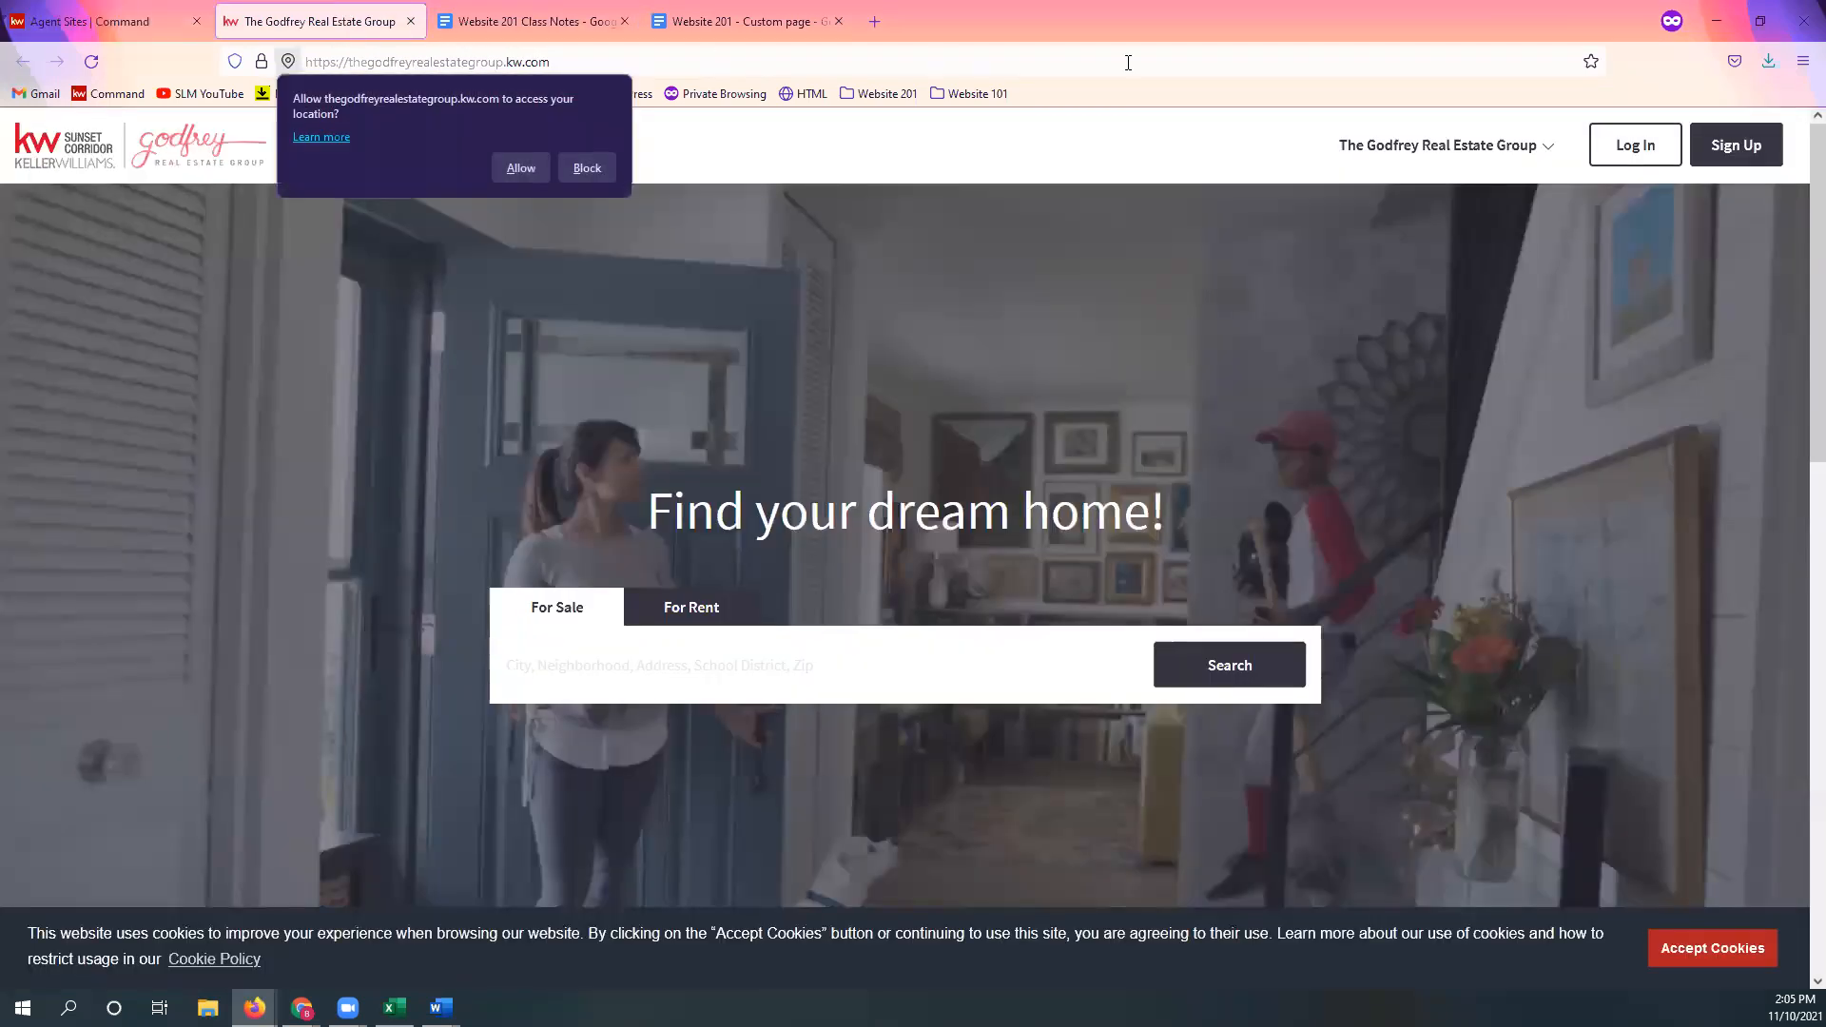
Step: Block the location request, accept cookies, and browse the live Mortgage Calculator page
click(587, 168)
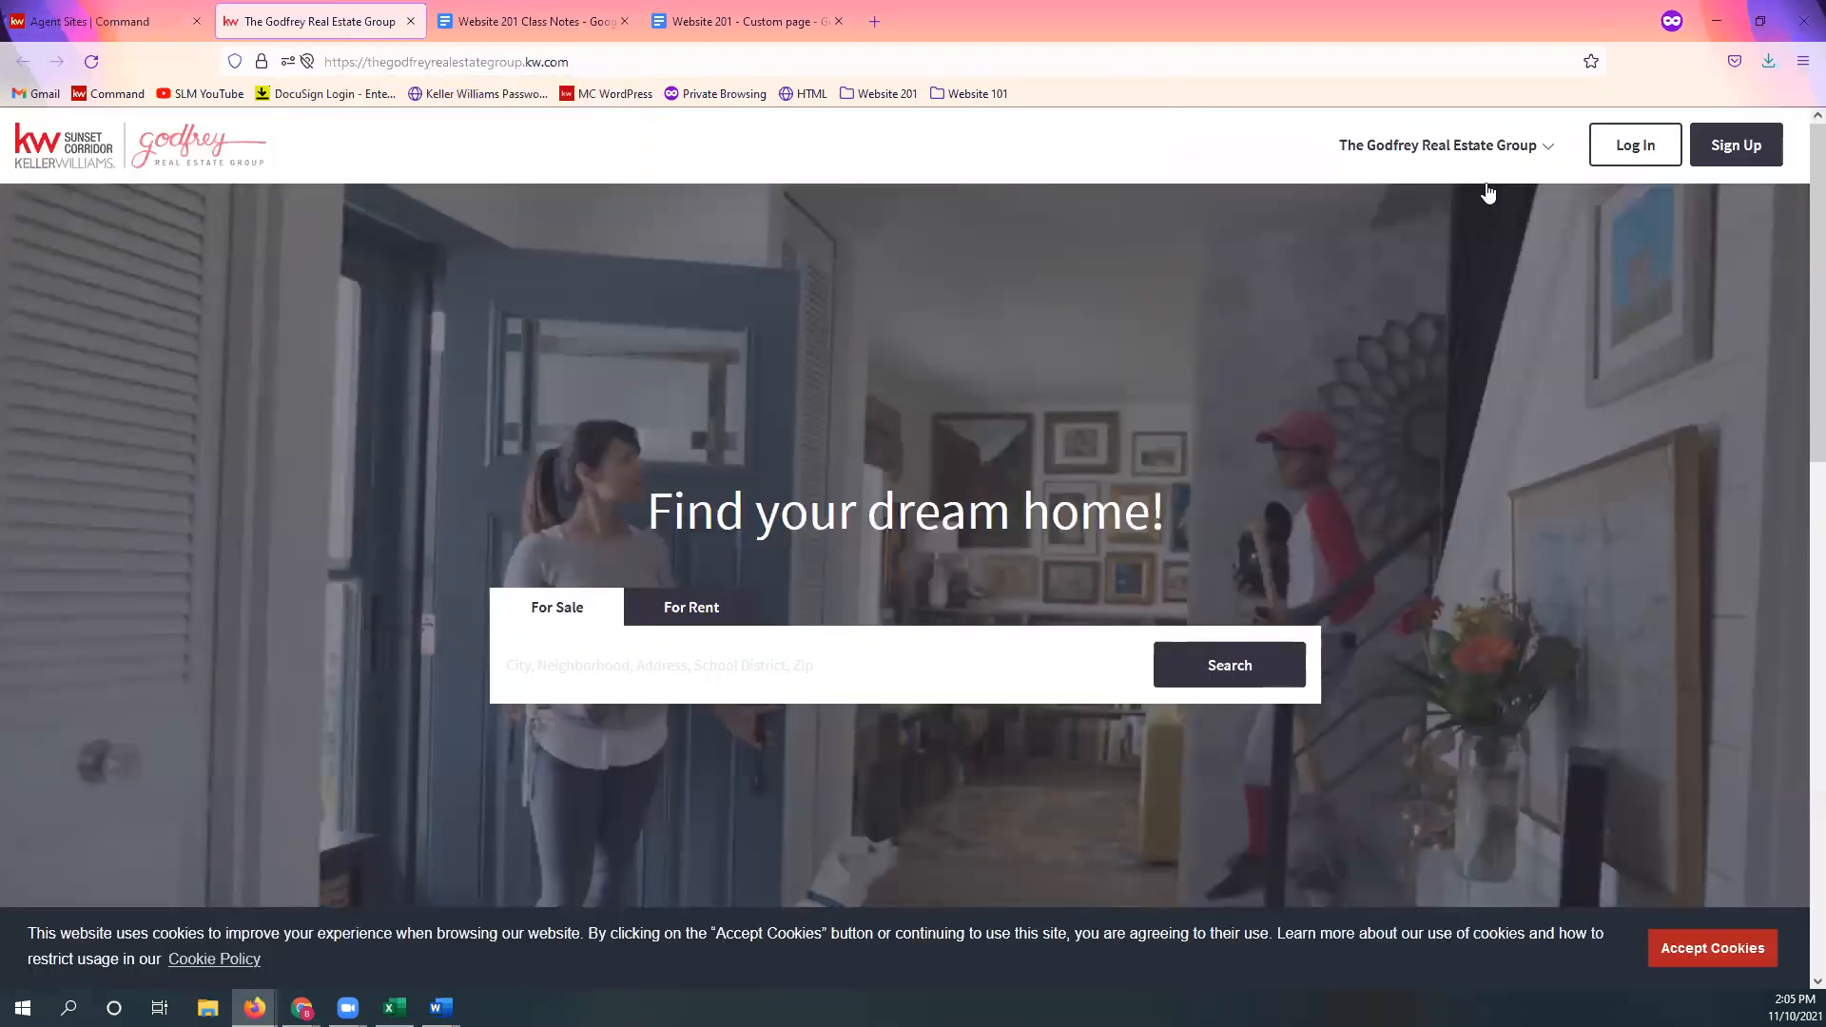
click(1731, 959)
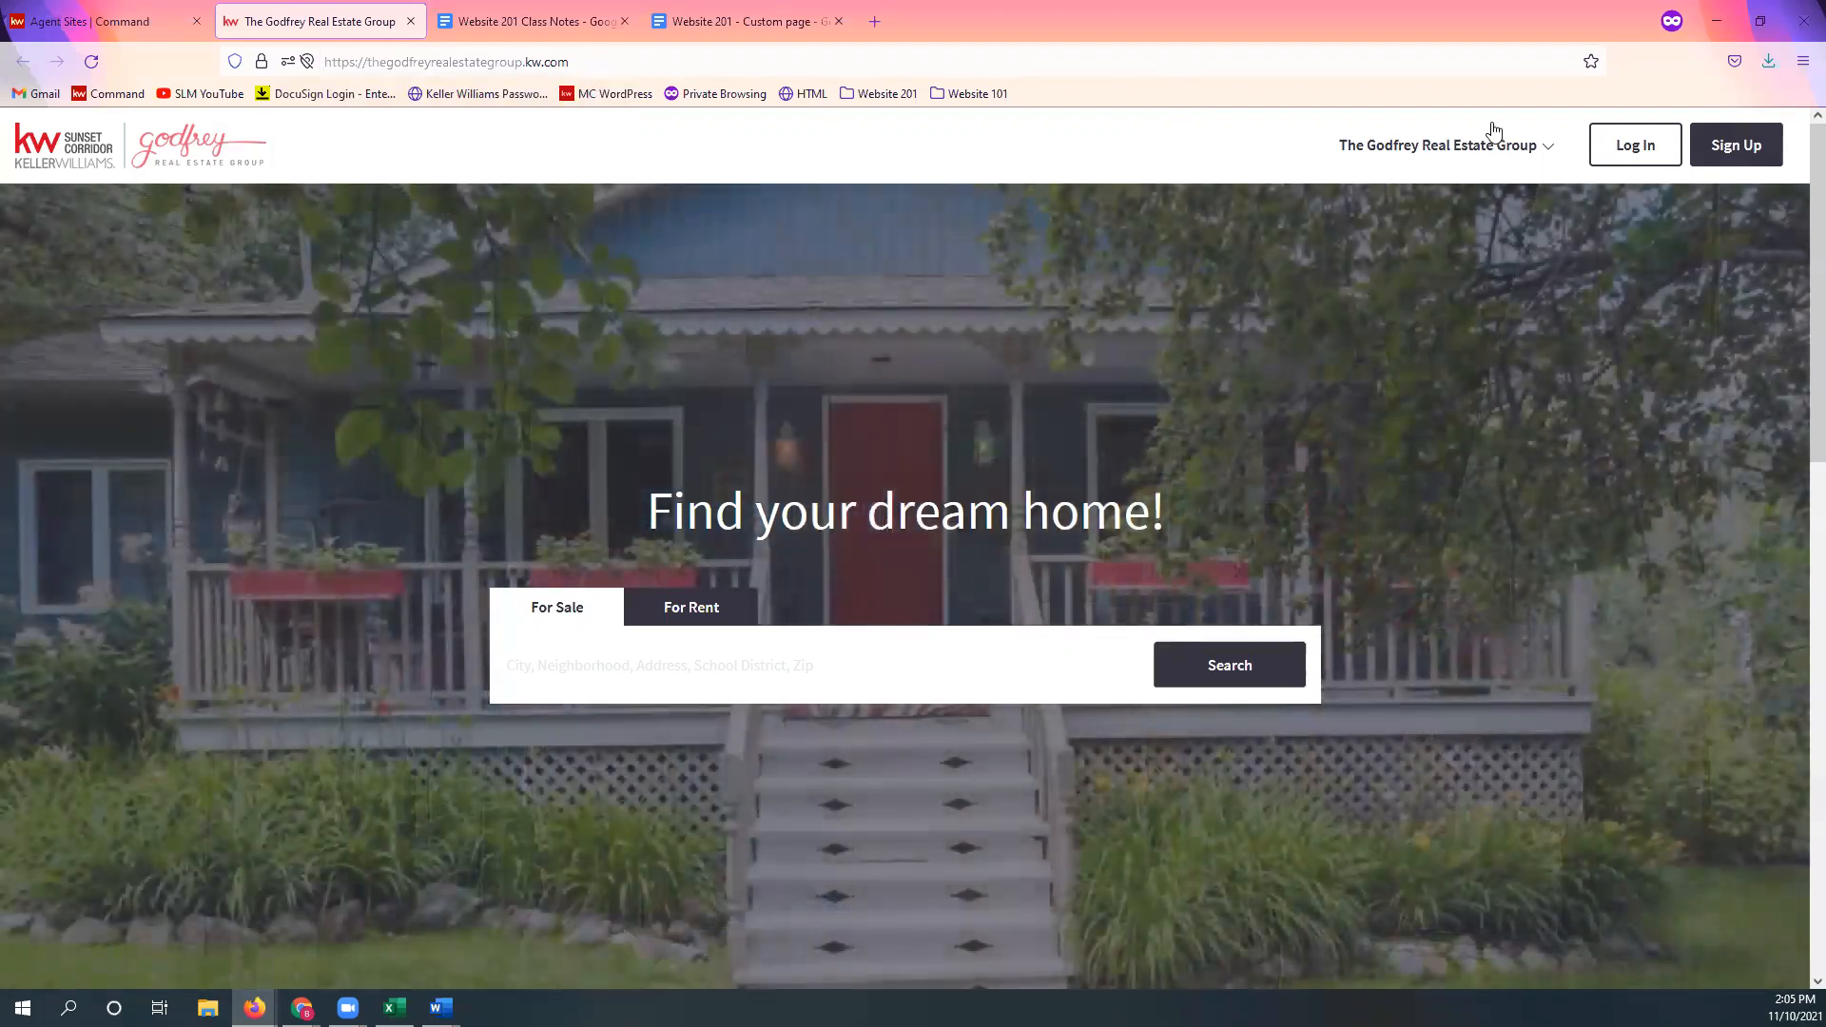
click(1471, 155)
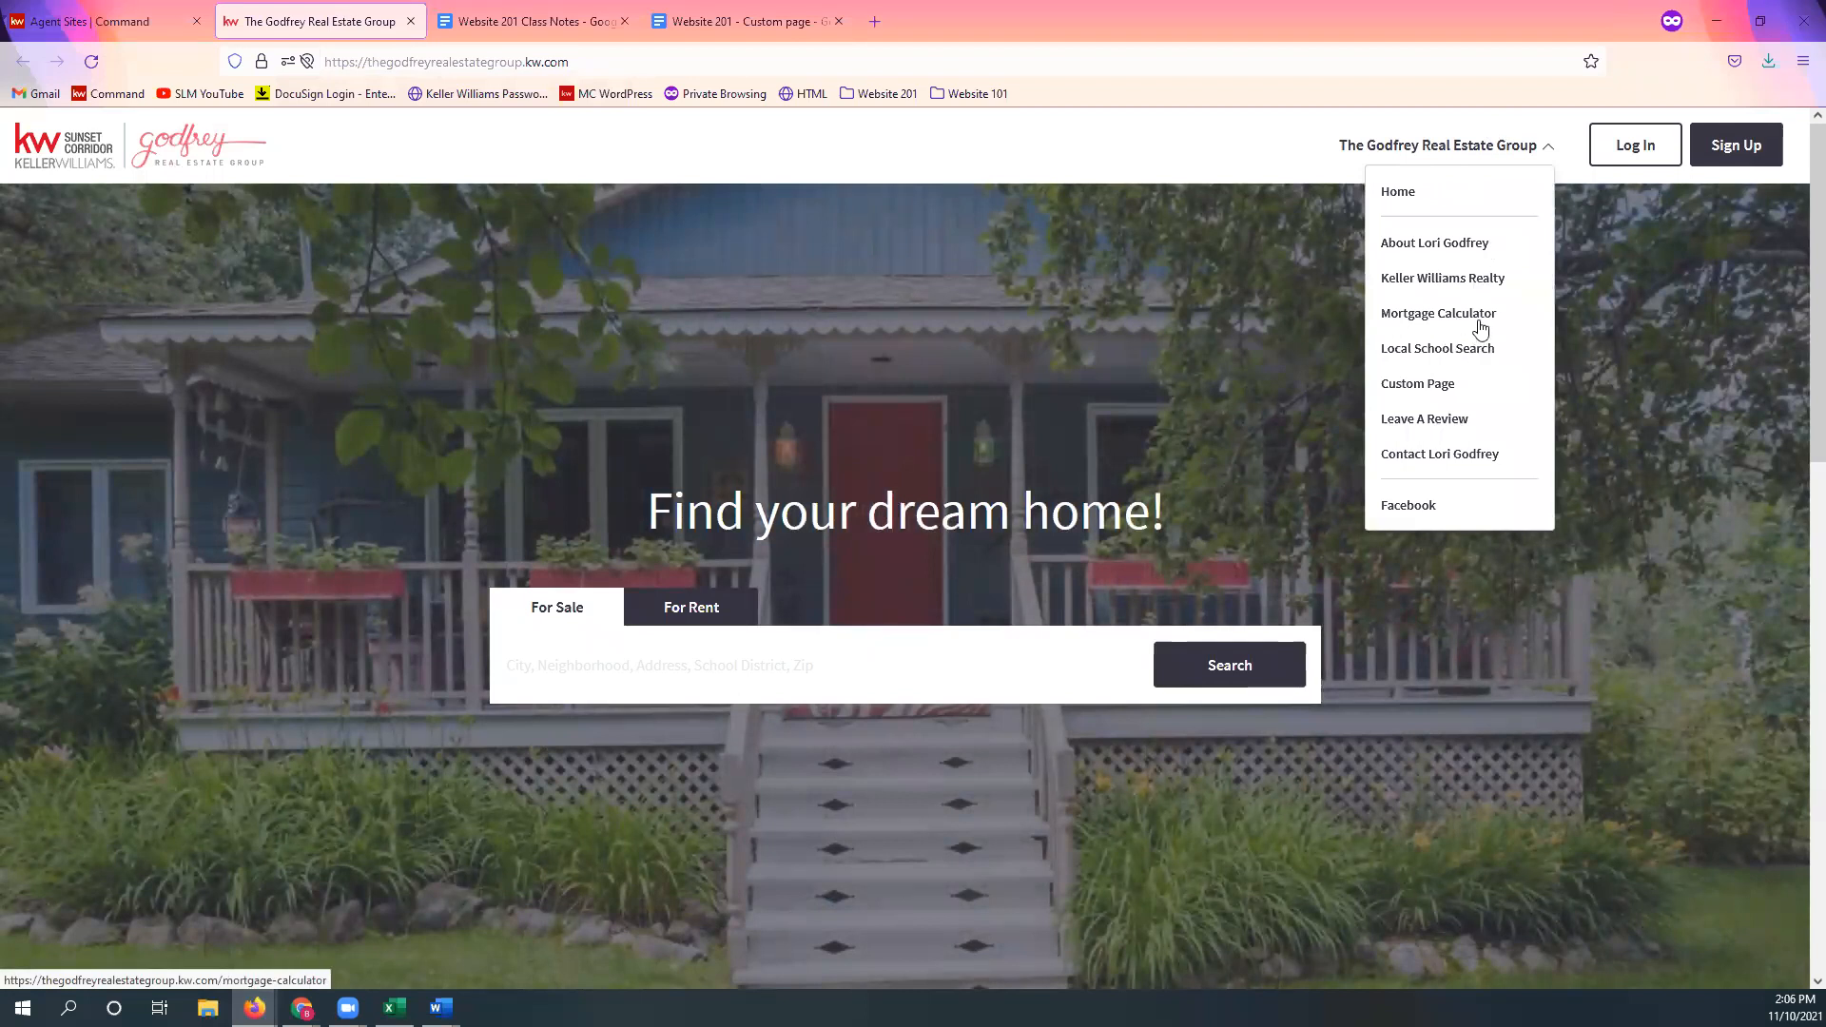
click(1478, 320)
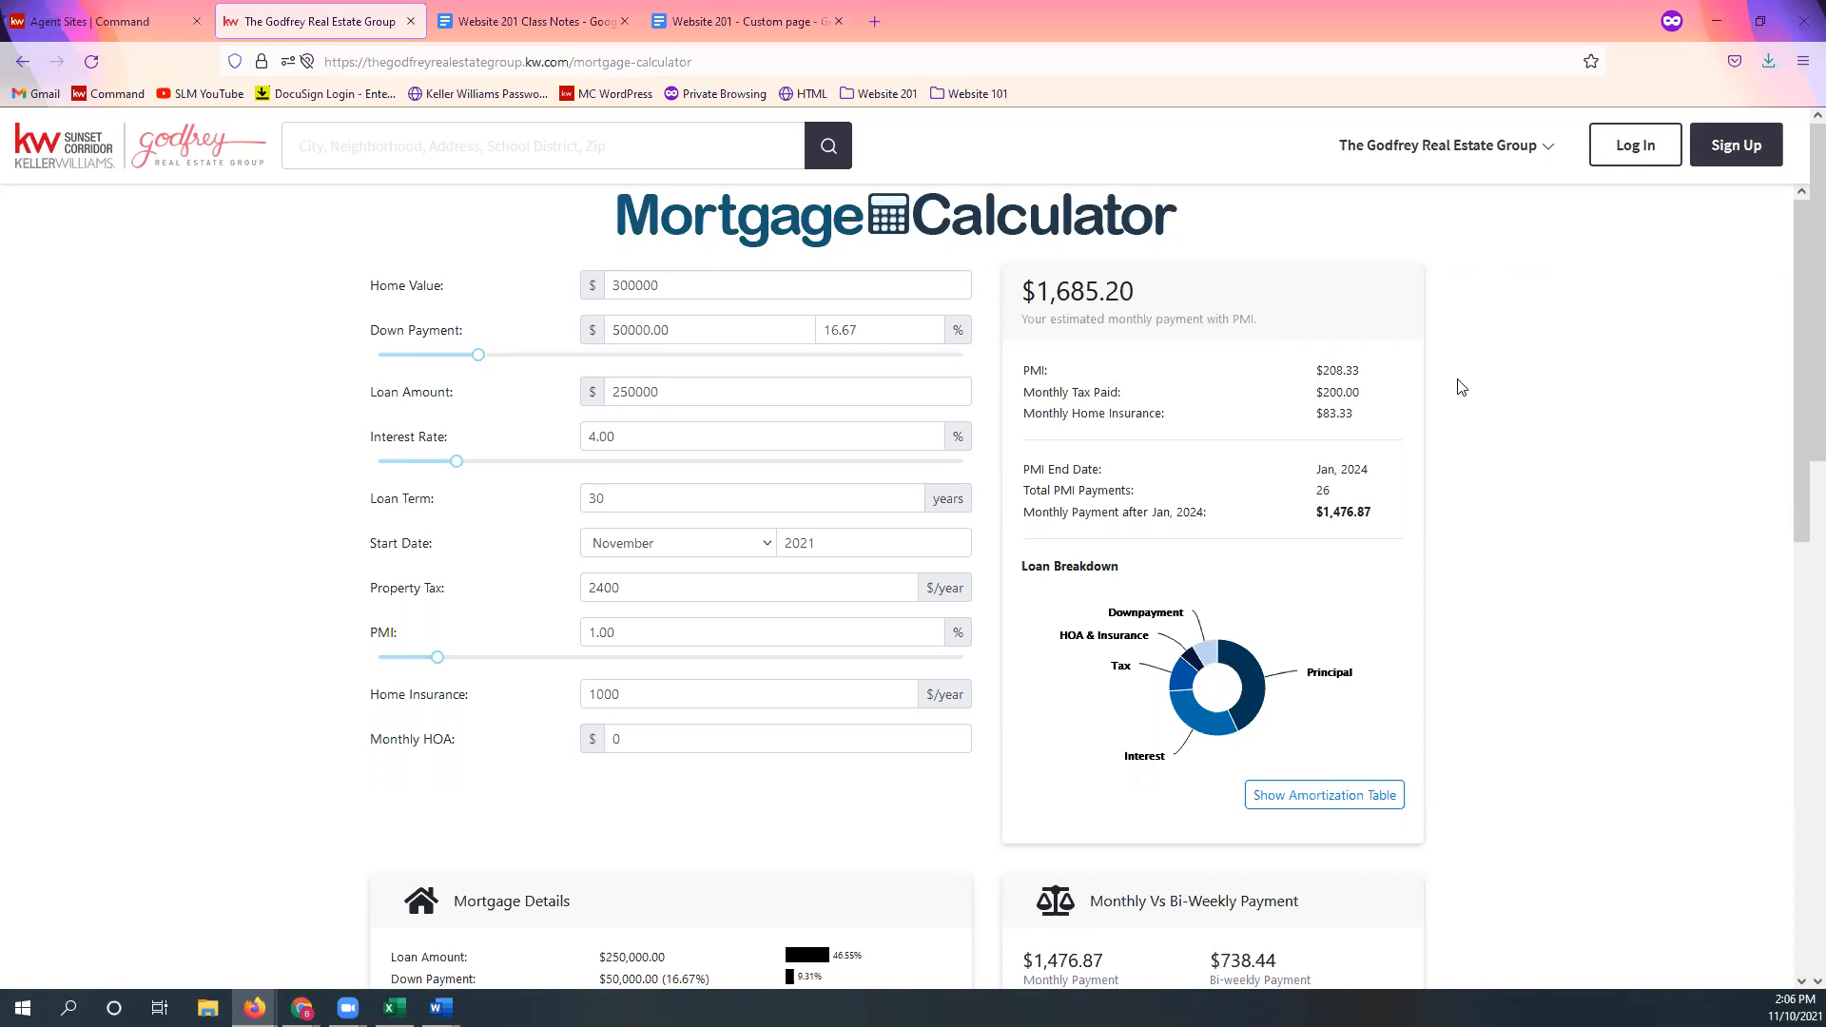
scroll(1460, 386, down, 10)
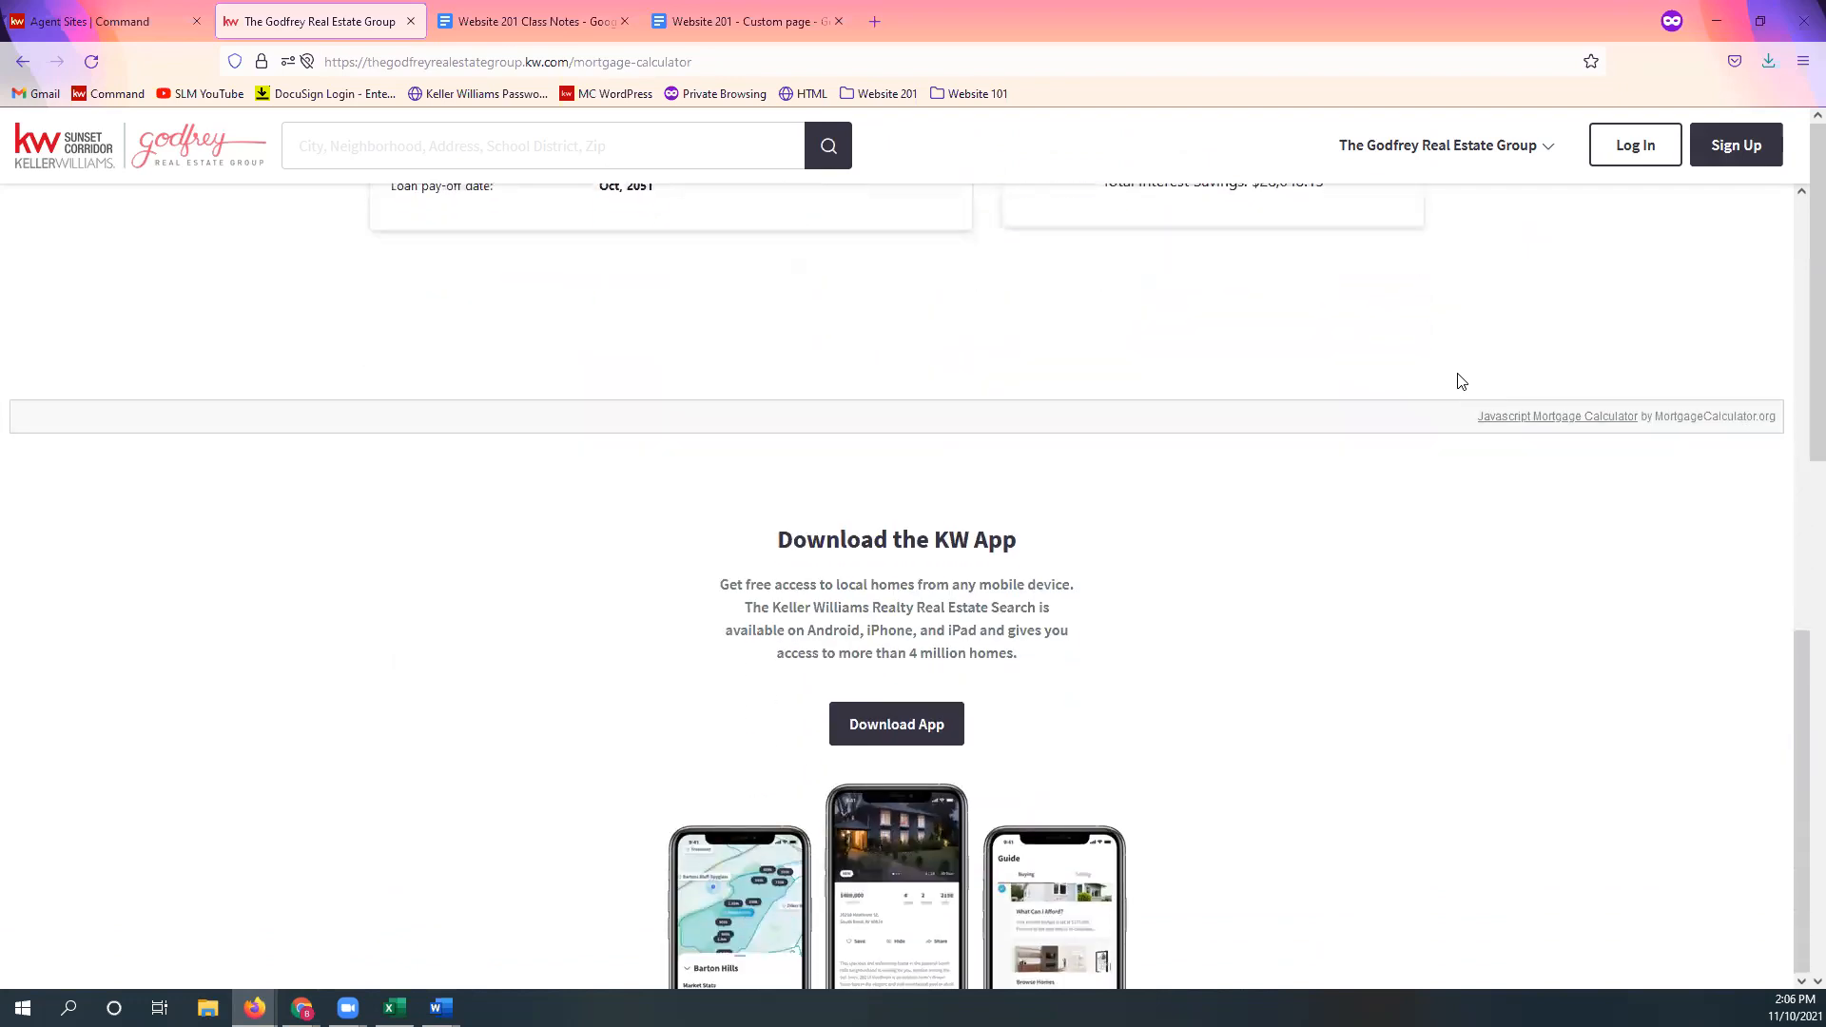
scroll(1479, 403, down, 4)
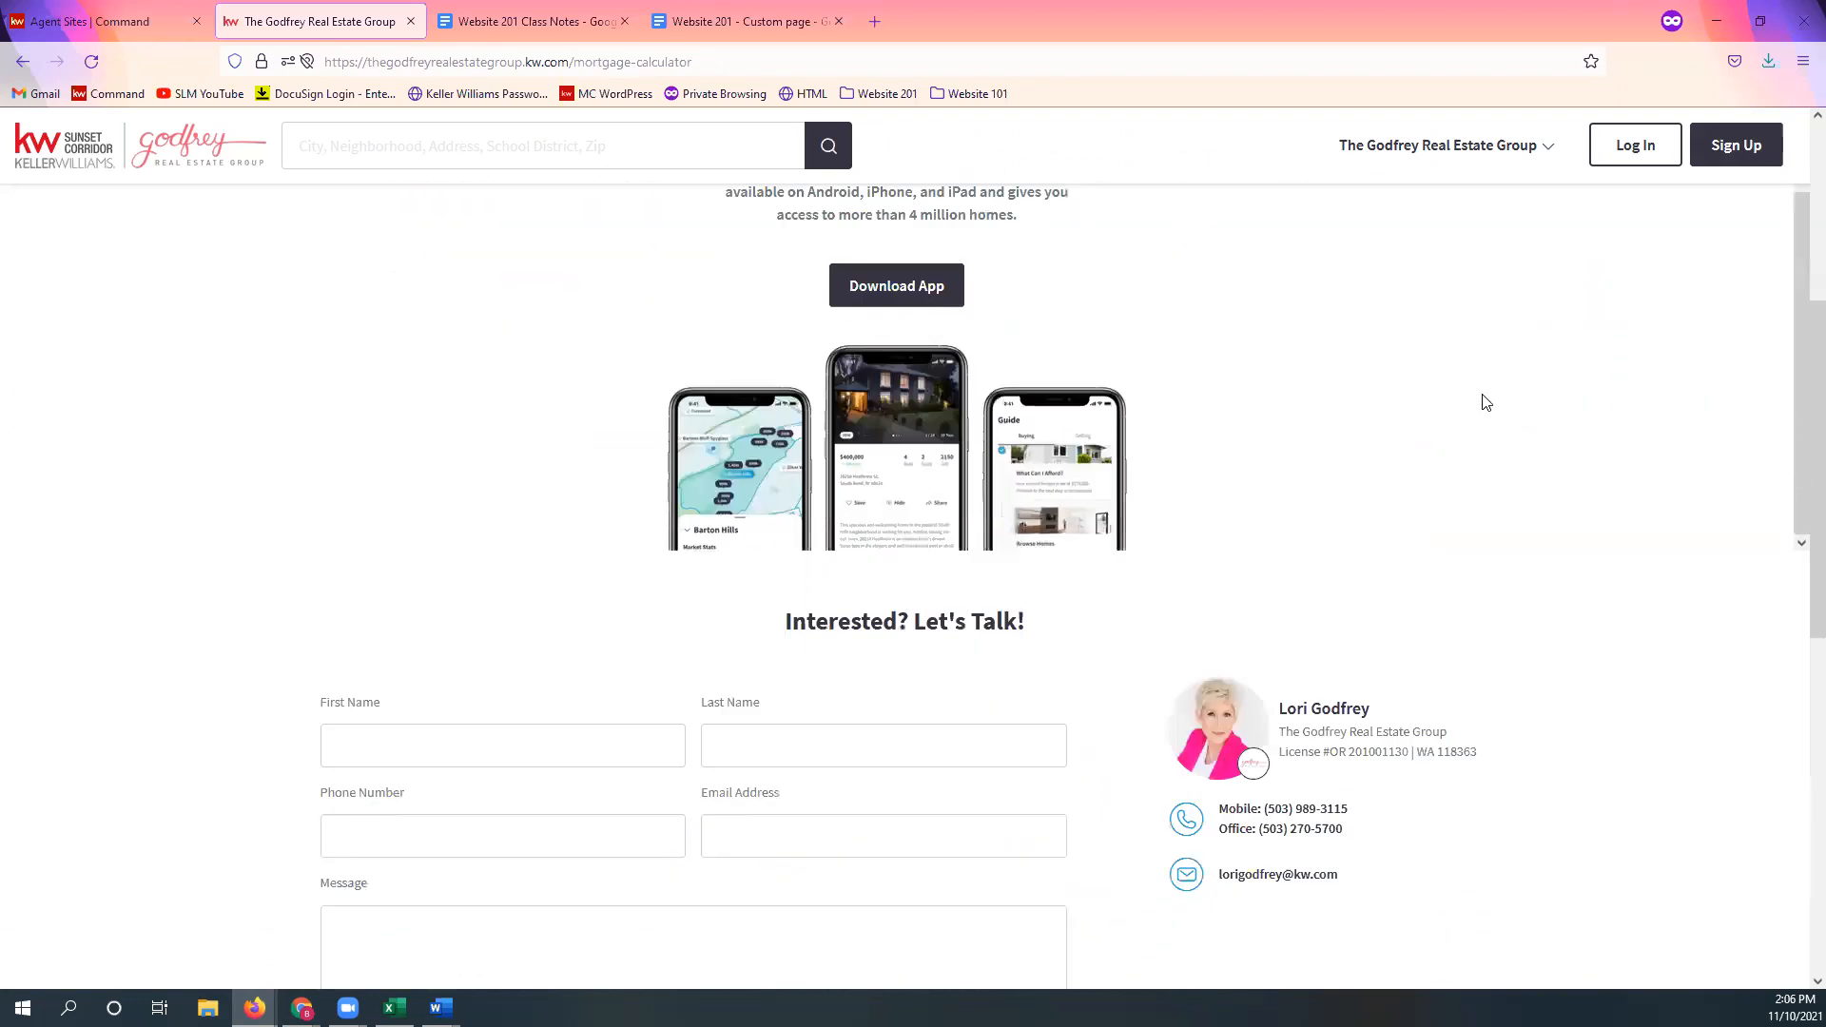
scroll(1486, 403, down, 1)
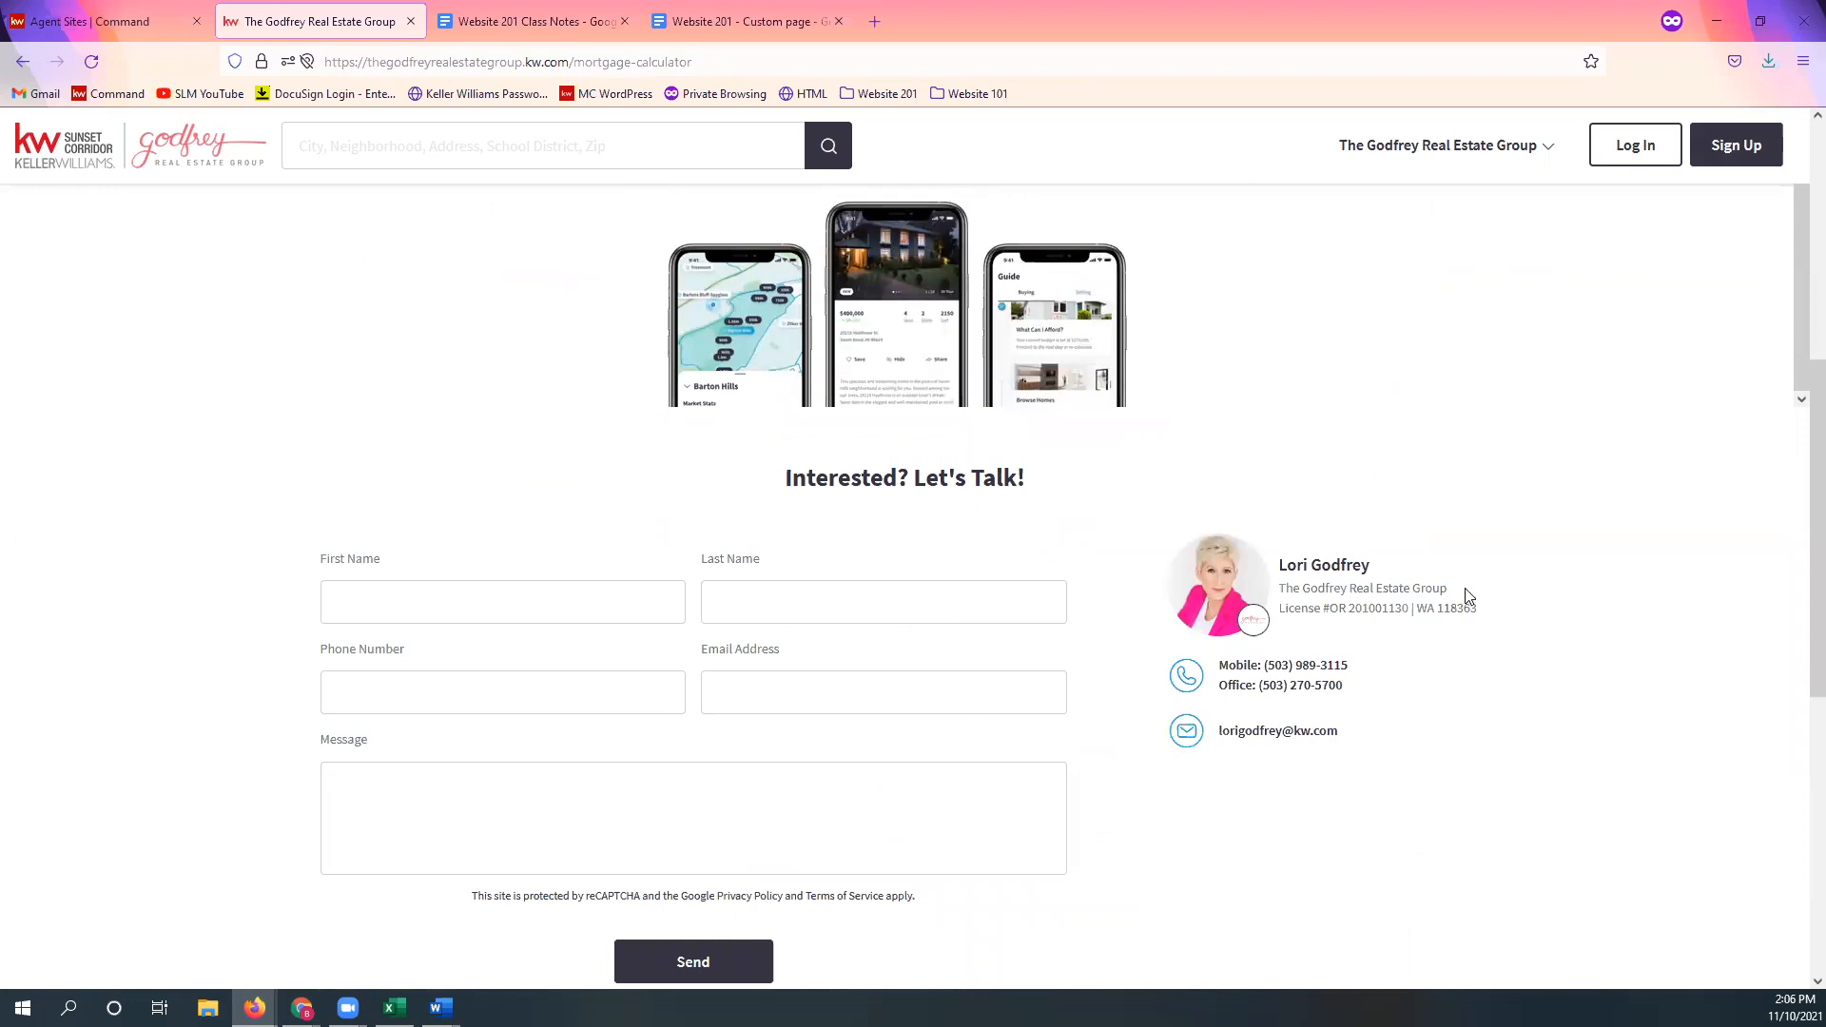
scroll(1464, 585, up, 12)
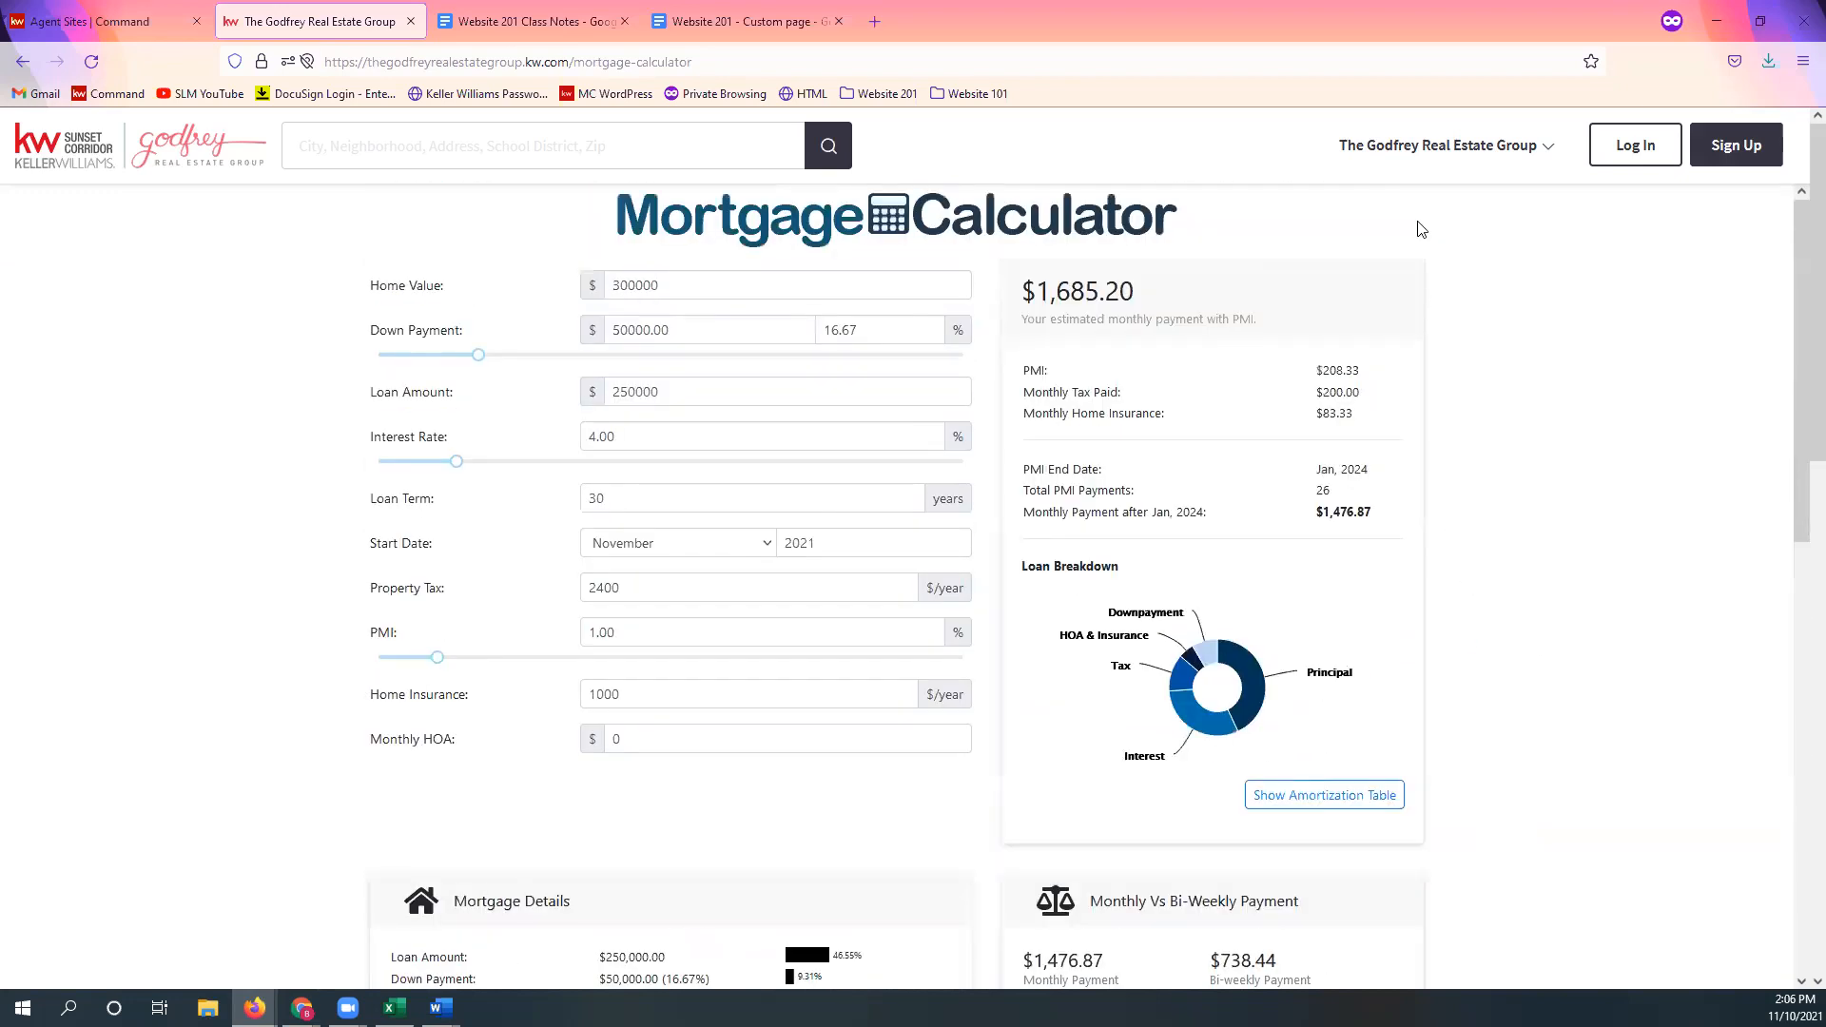
Step: View the Local School Search page with its Sarasota, FL schools map at 90% zoom
click(1417, 148)
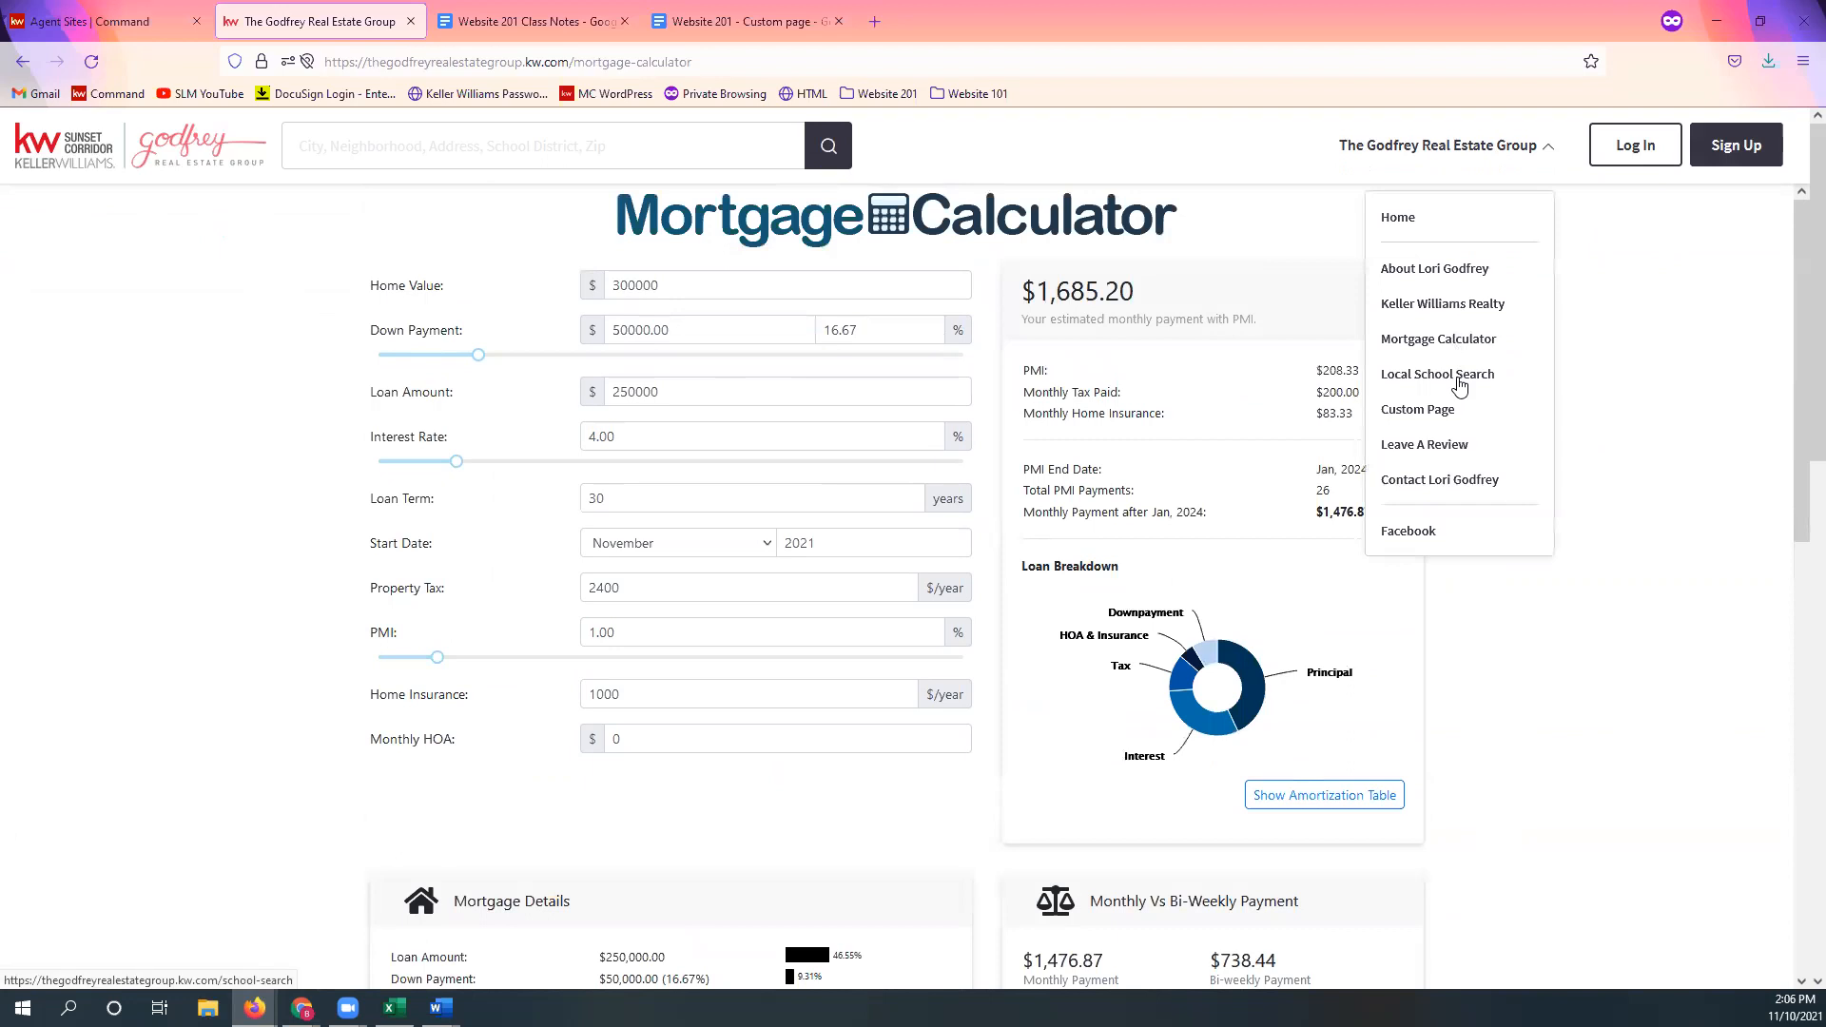
click(1459, 378)
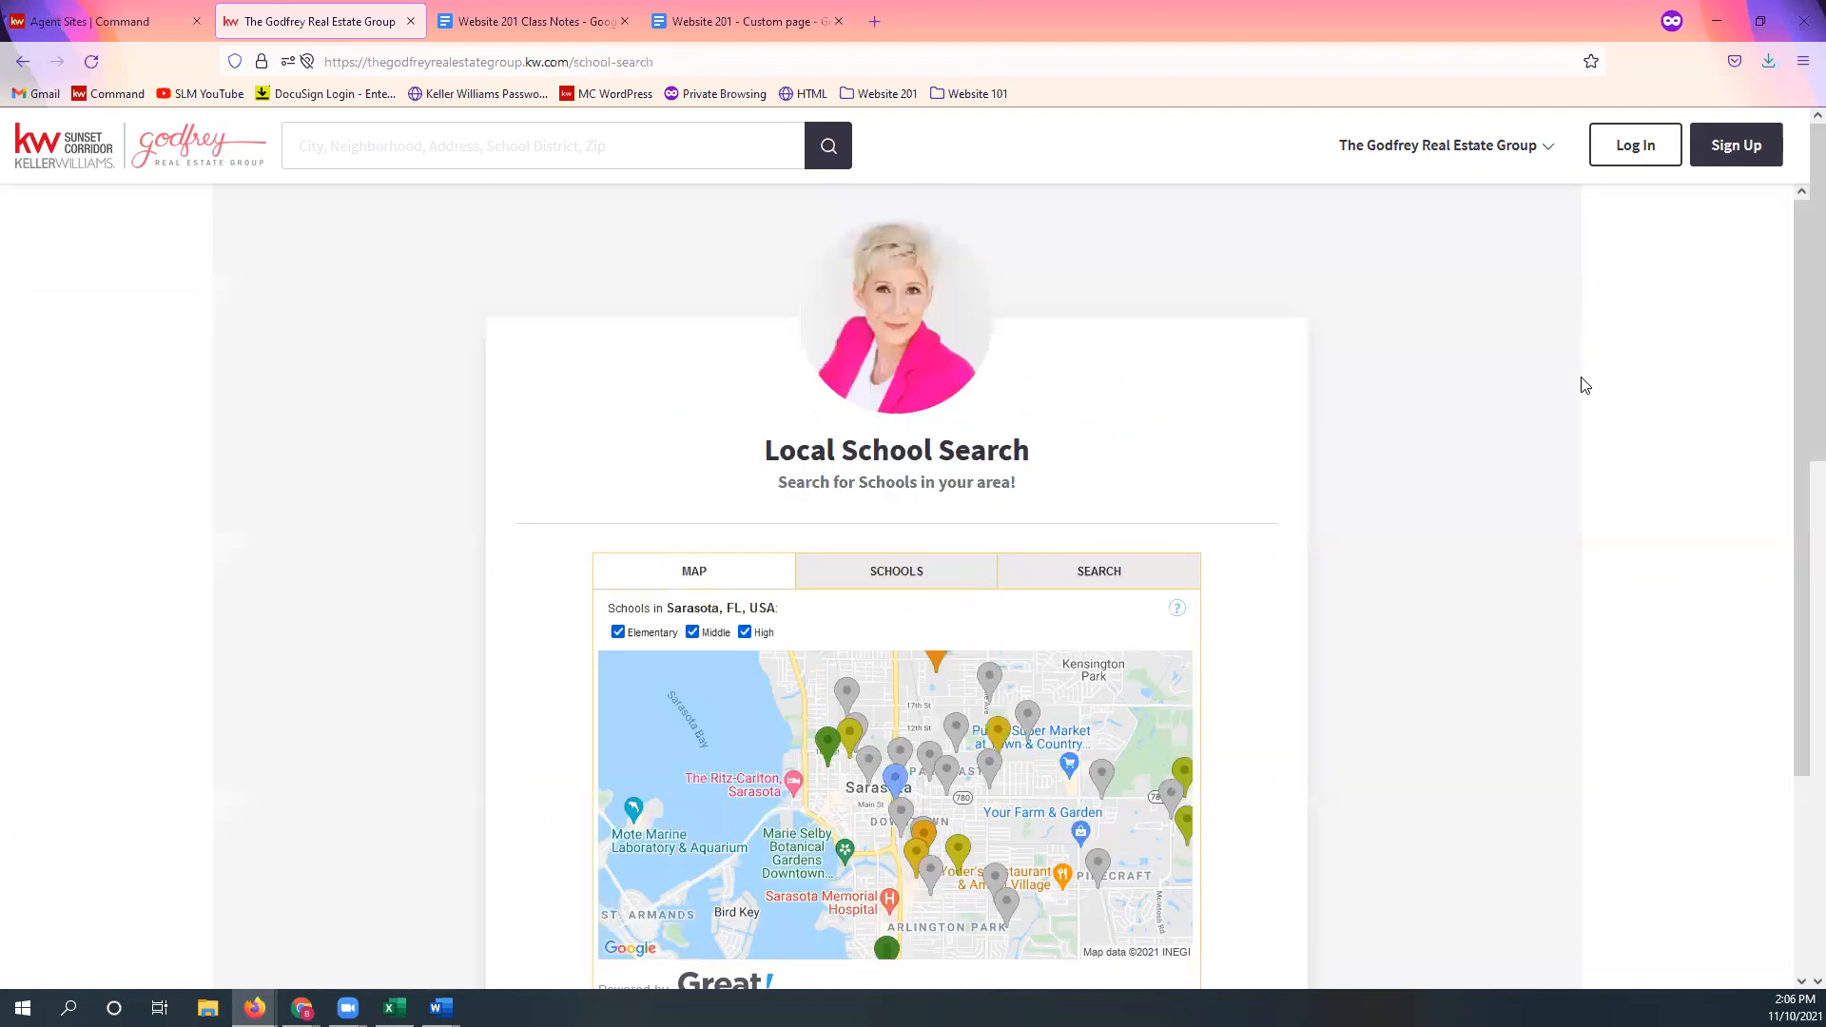
scroll(1584, 384, down, 3)
key(ctrl+minus)
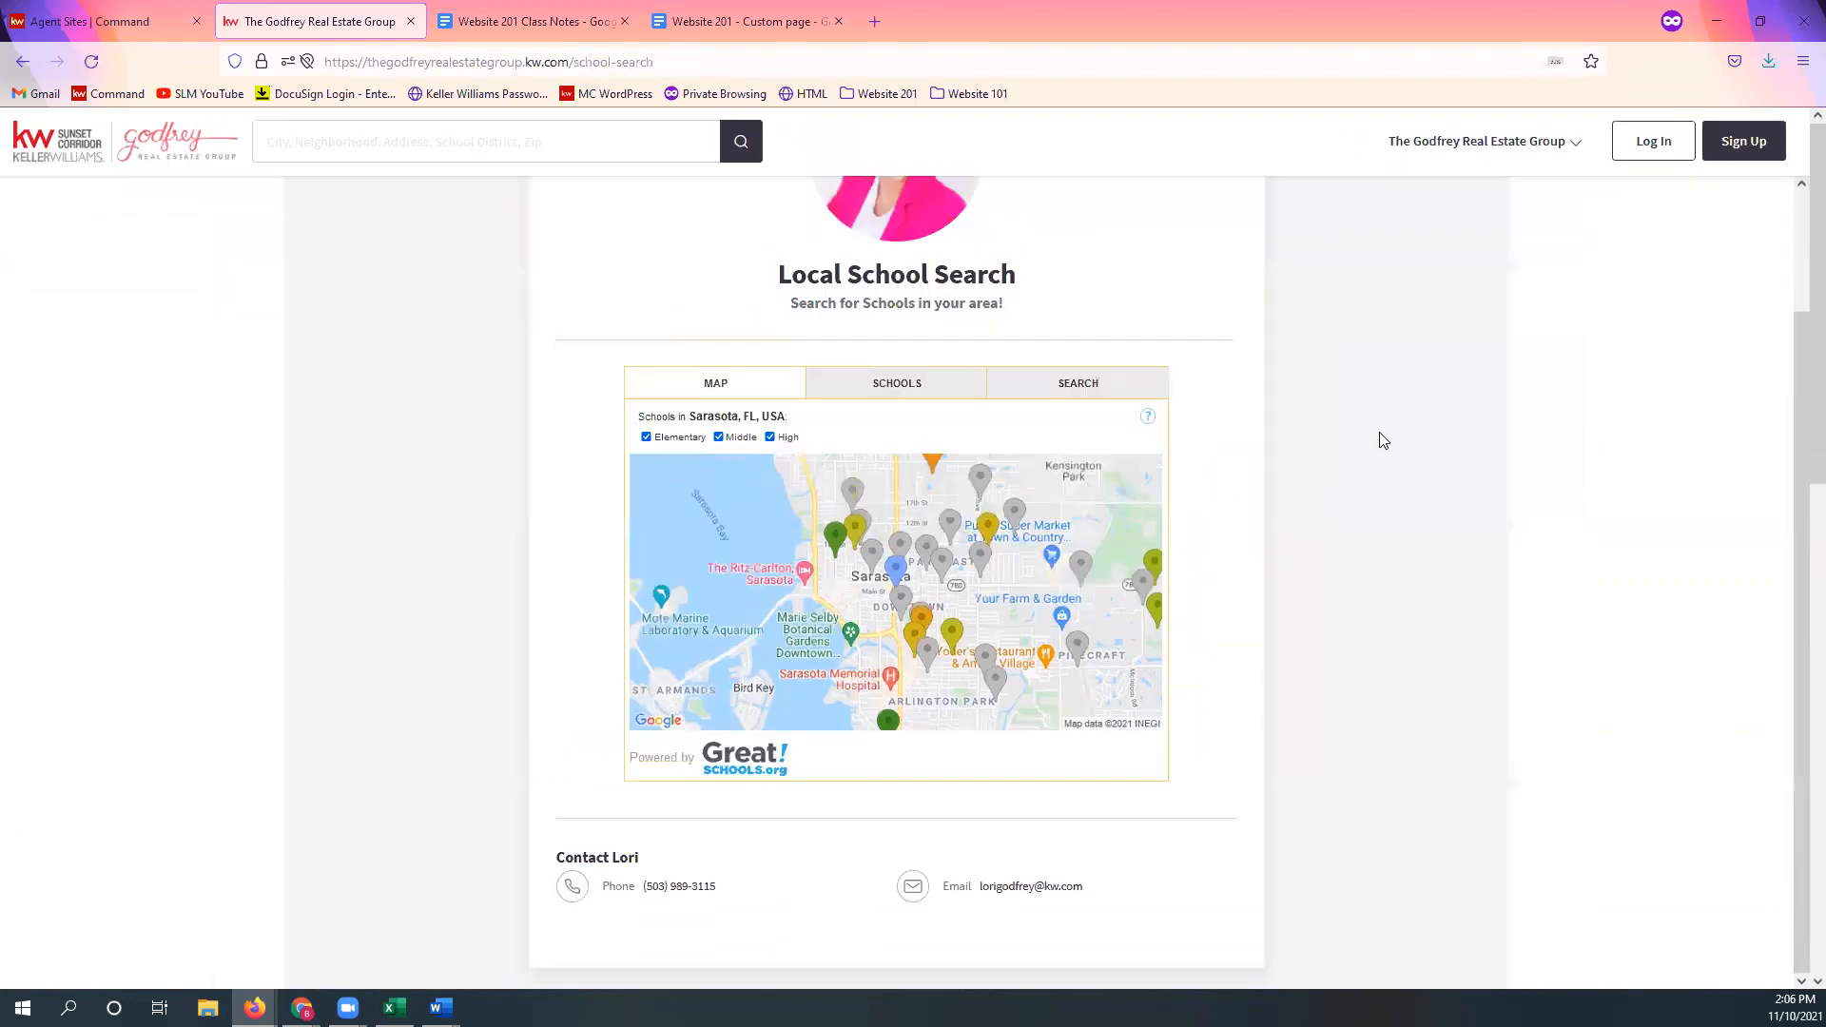
key(ctrl+minus)
key(ctrl+minus)
key(ctrl+minus)
key(ctrl+plus)
key(ctrl+plus)
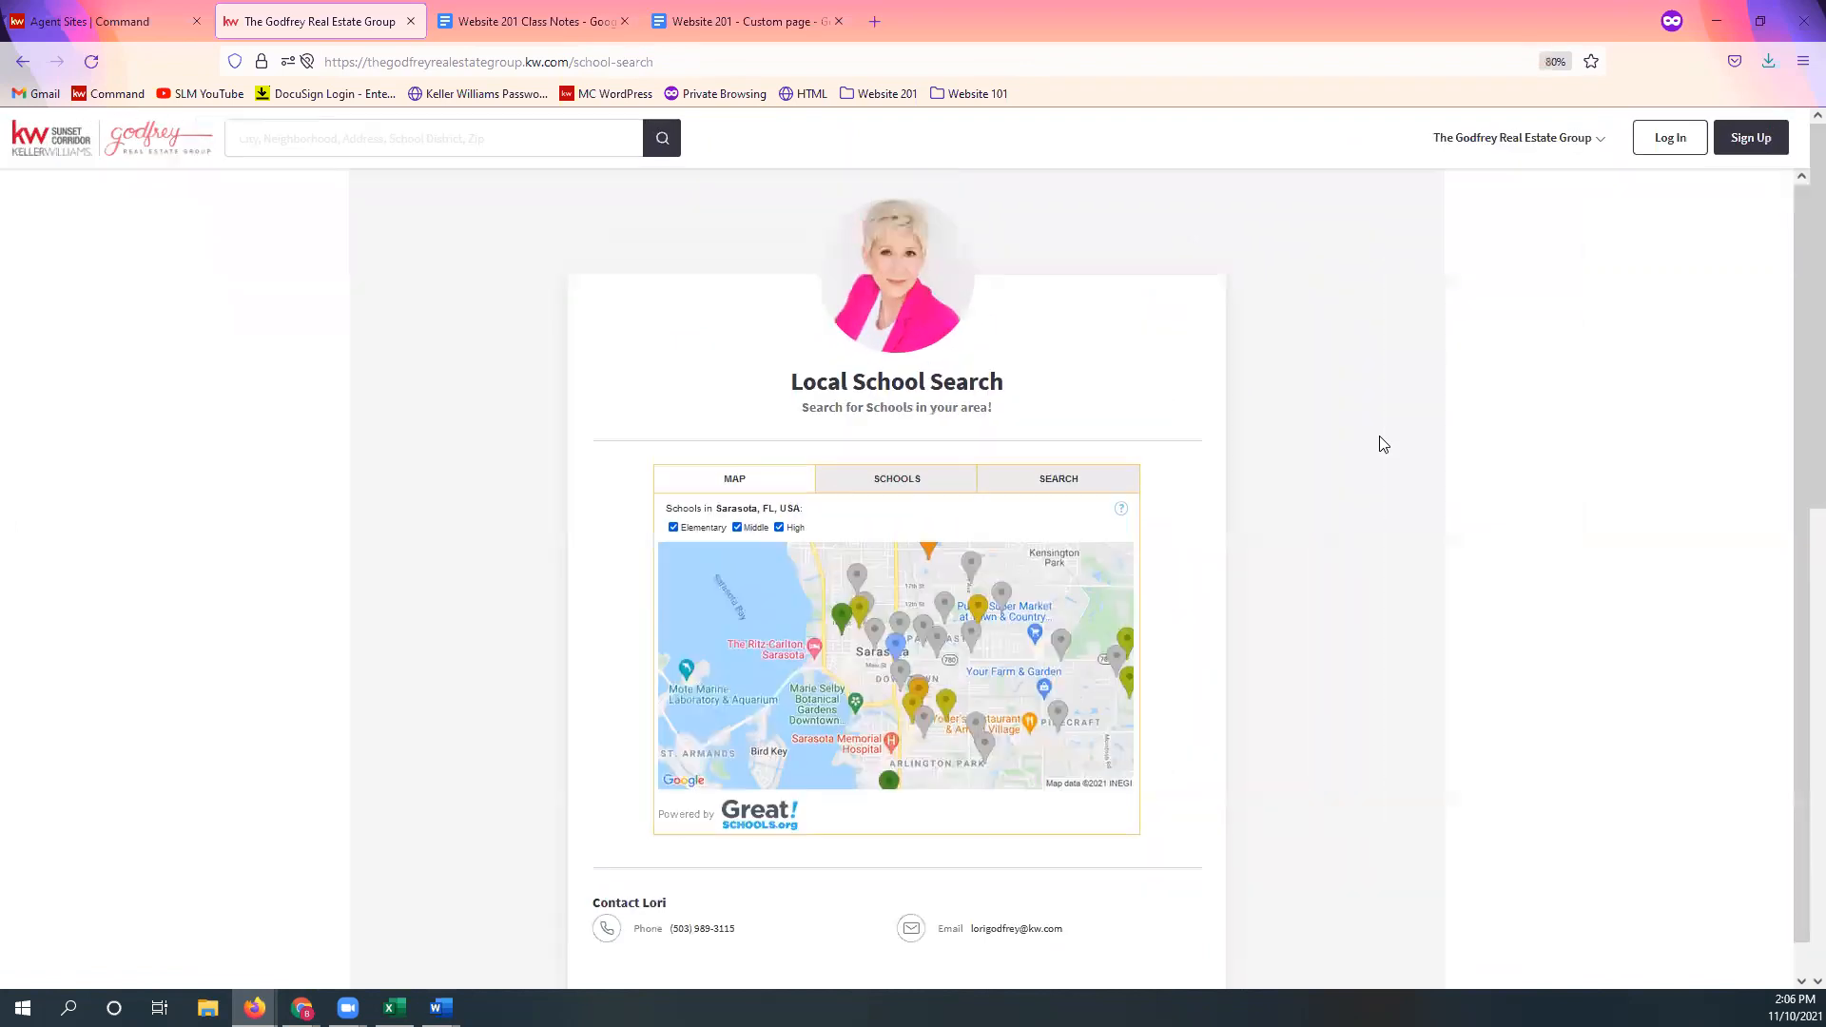
key(ctrl+plus)
key(ctrl+plus)
key(ctrl+minus)
key(ctrl+minus)
key(ctrl+plus)
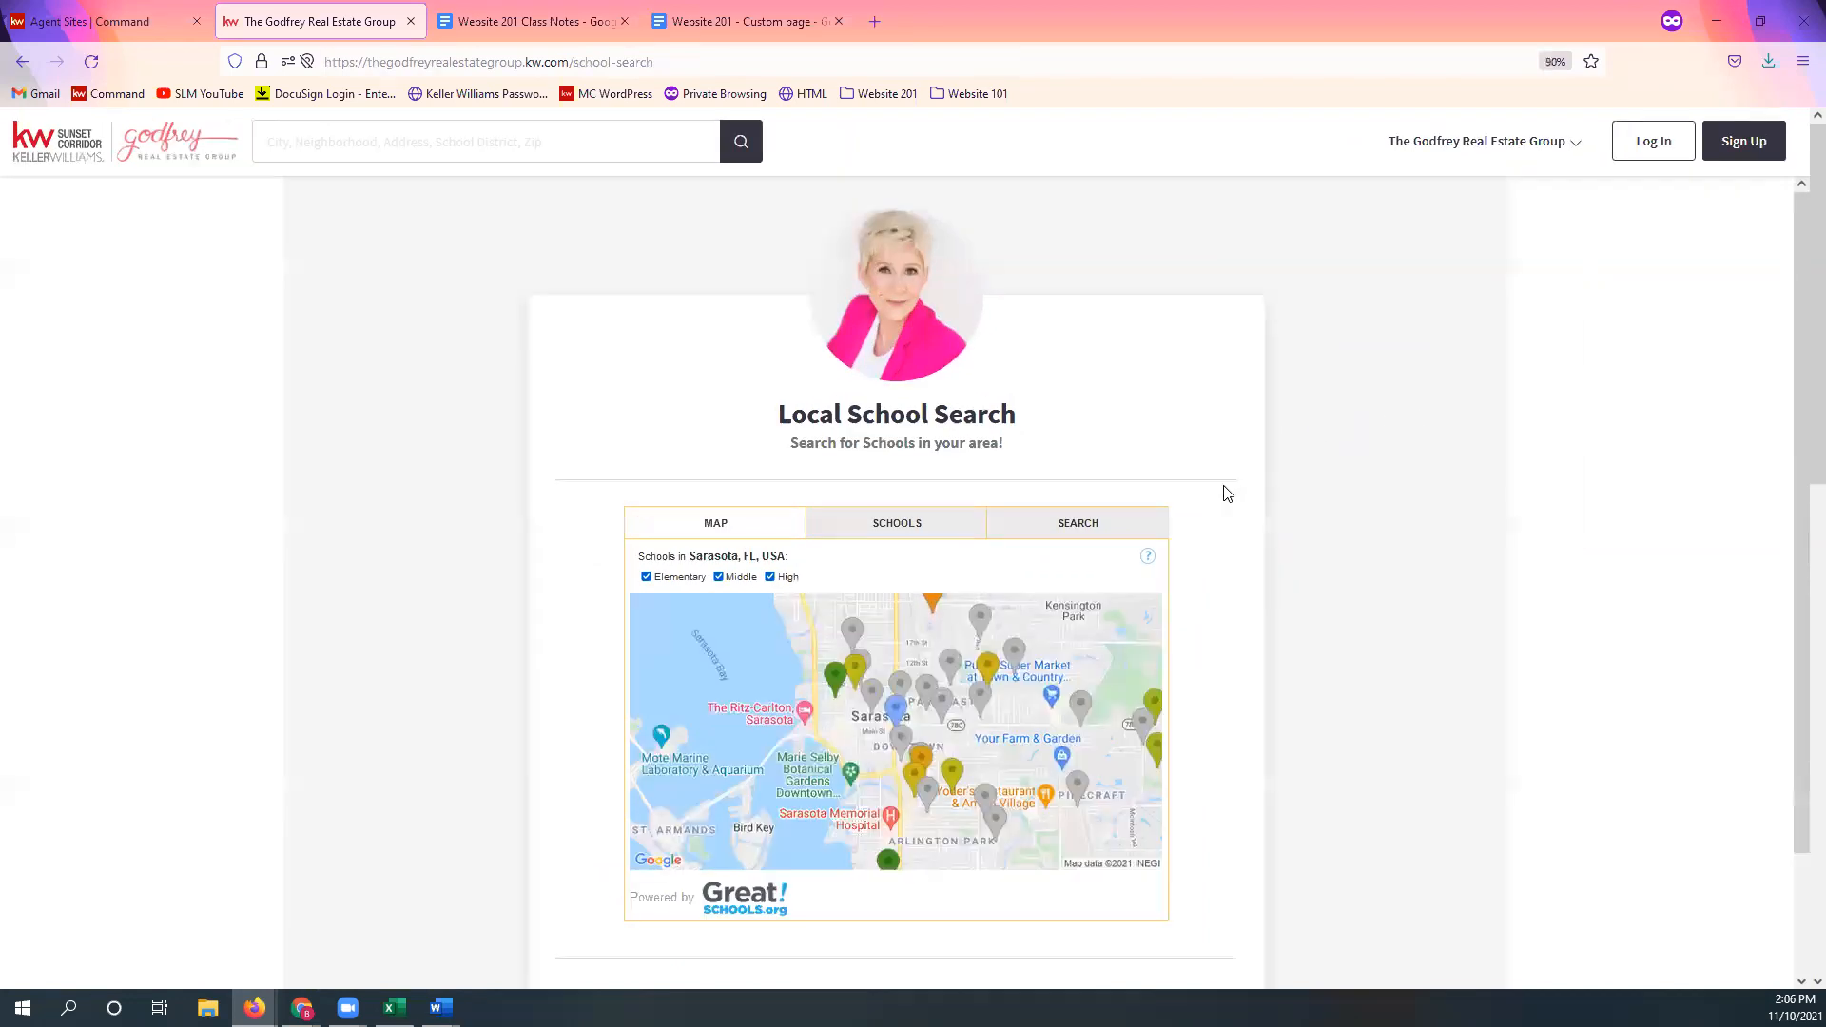
key(ctrl+plus)
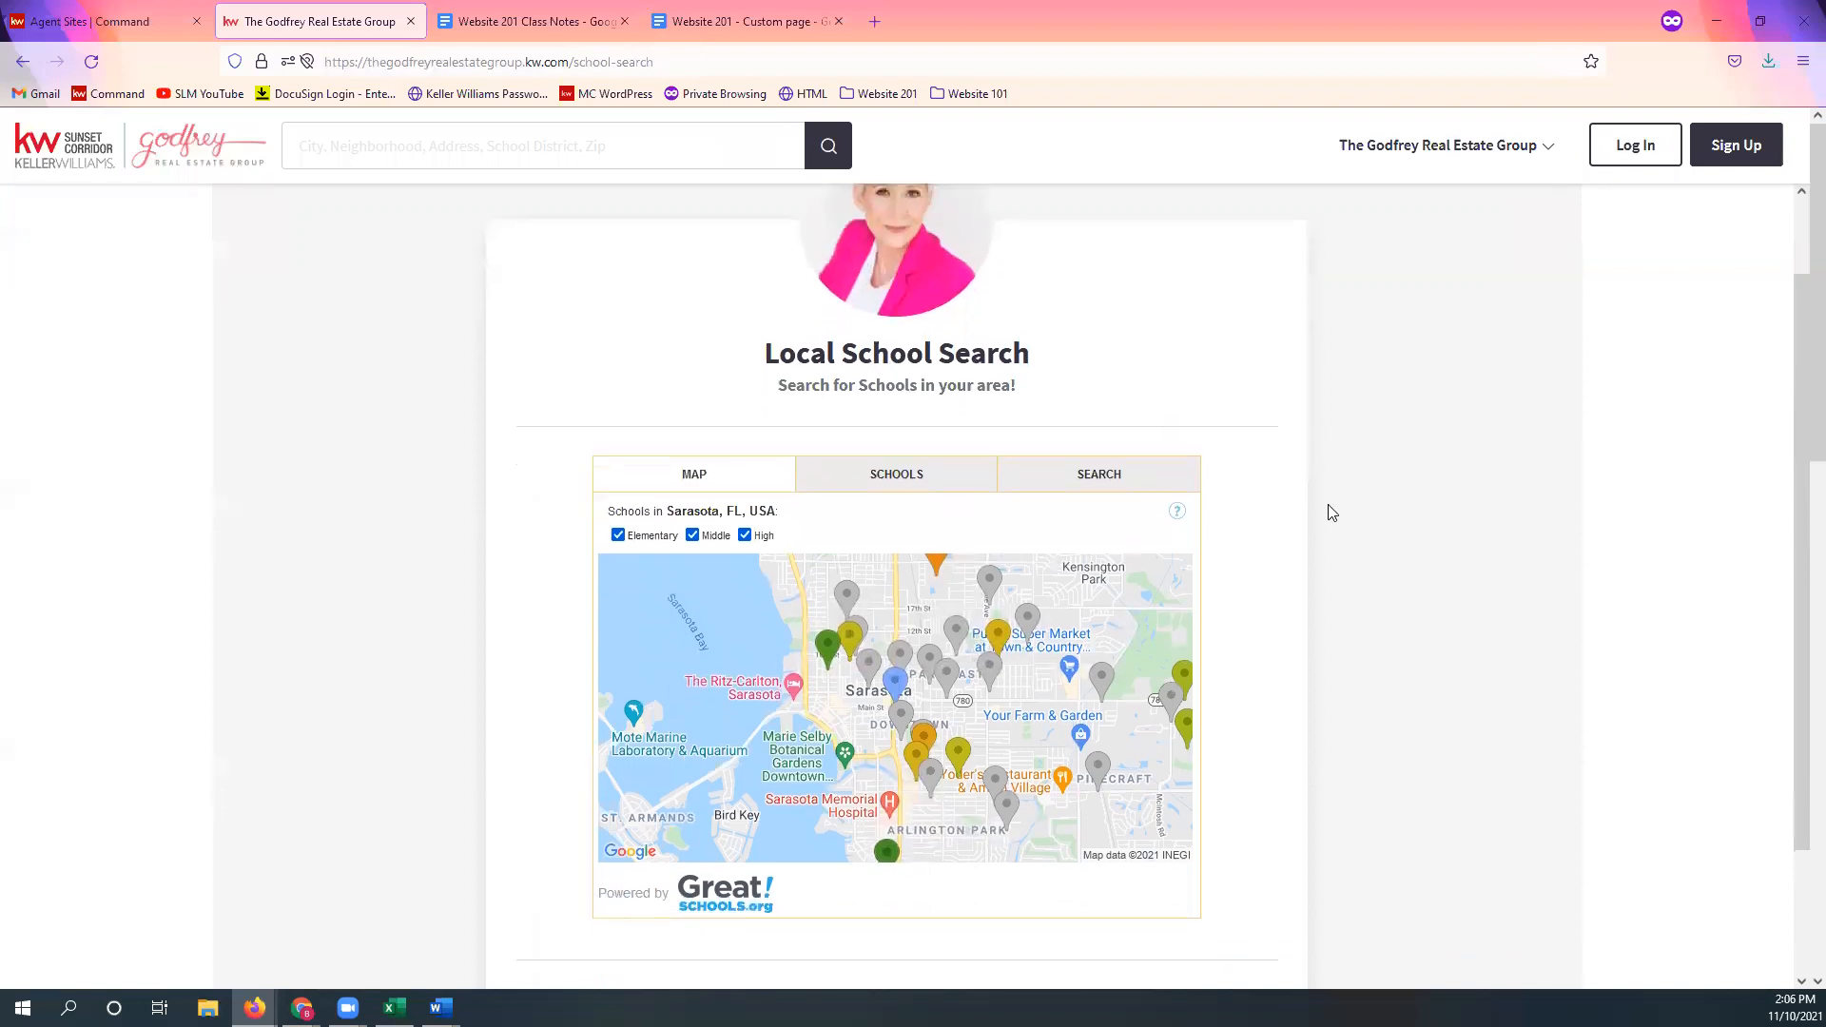
scroll(1325, 504, down, 2)
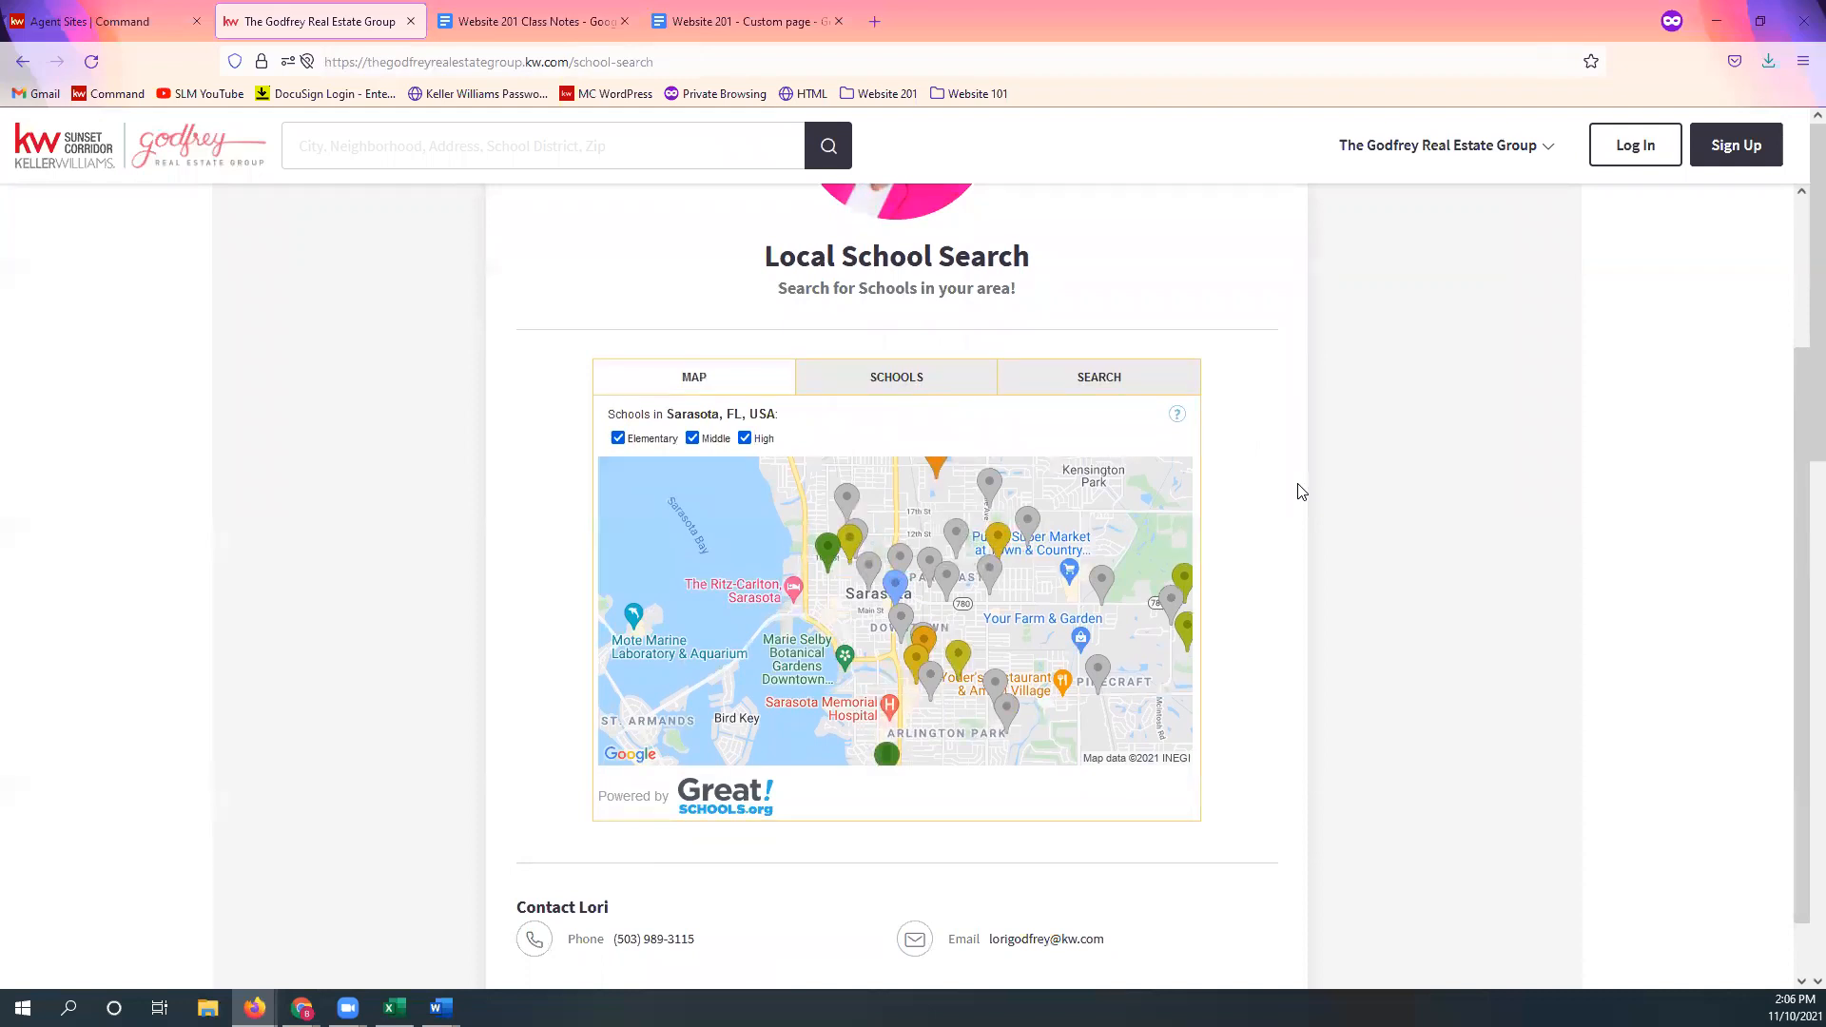
key(ctrl+minus)
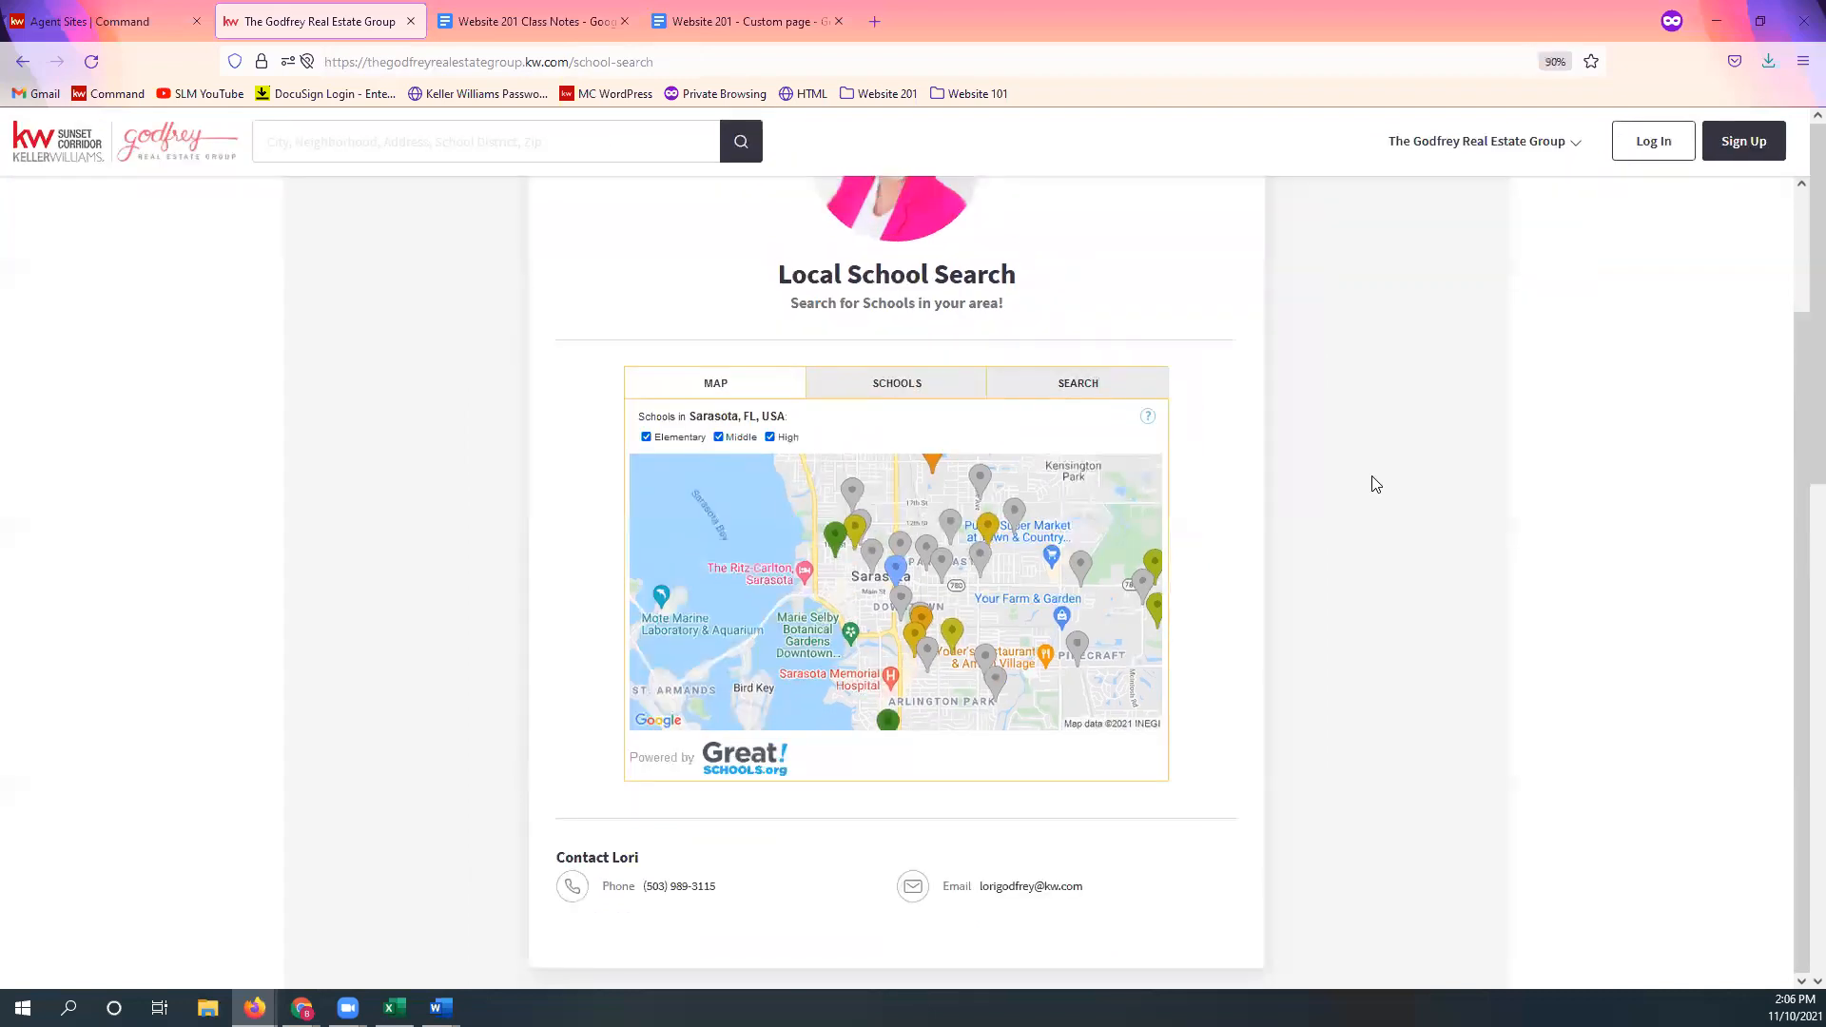
scroll(1375, 484, up, 1)
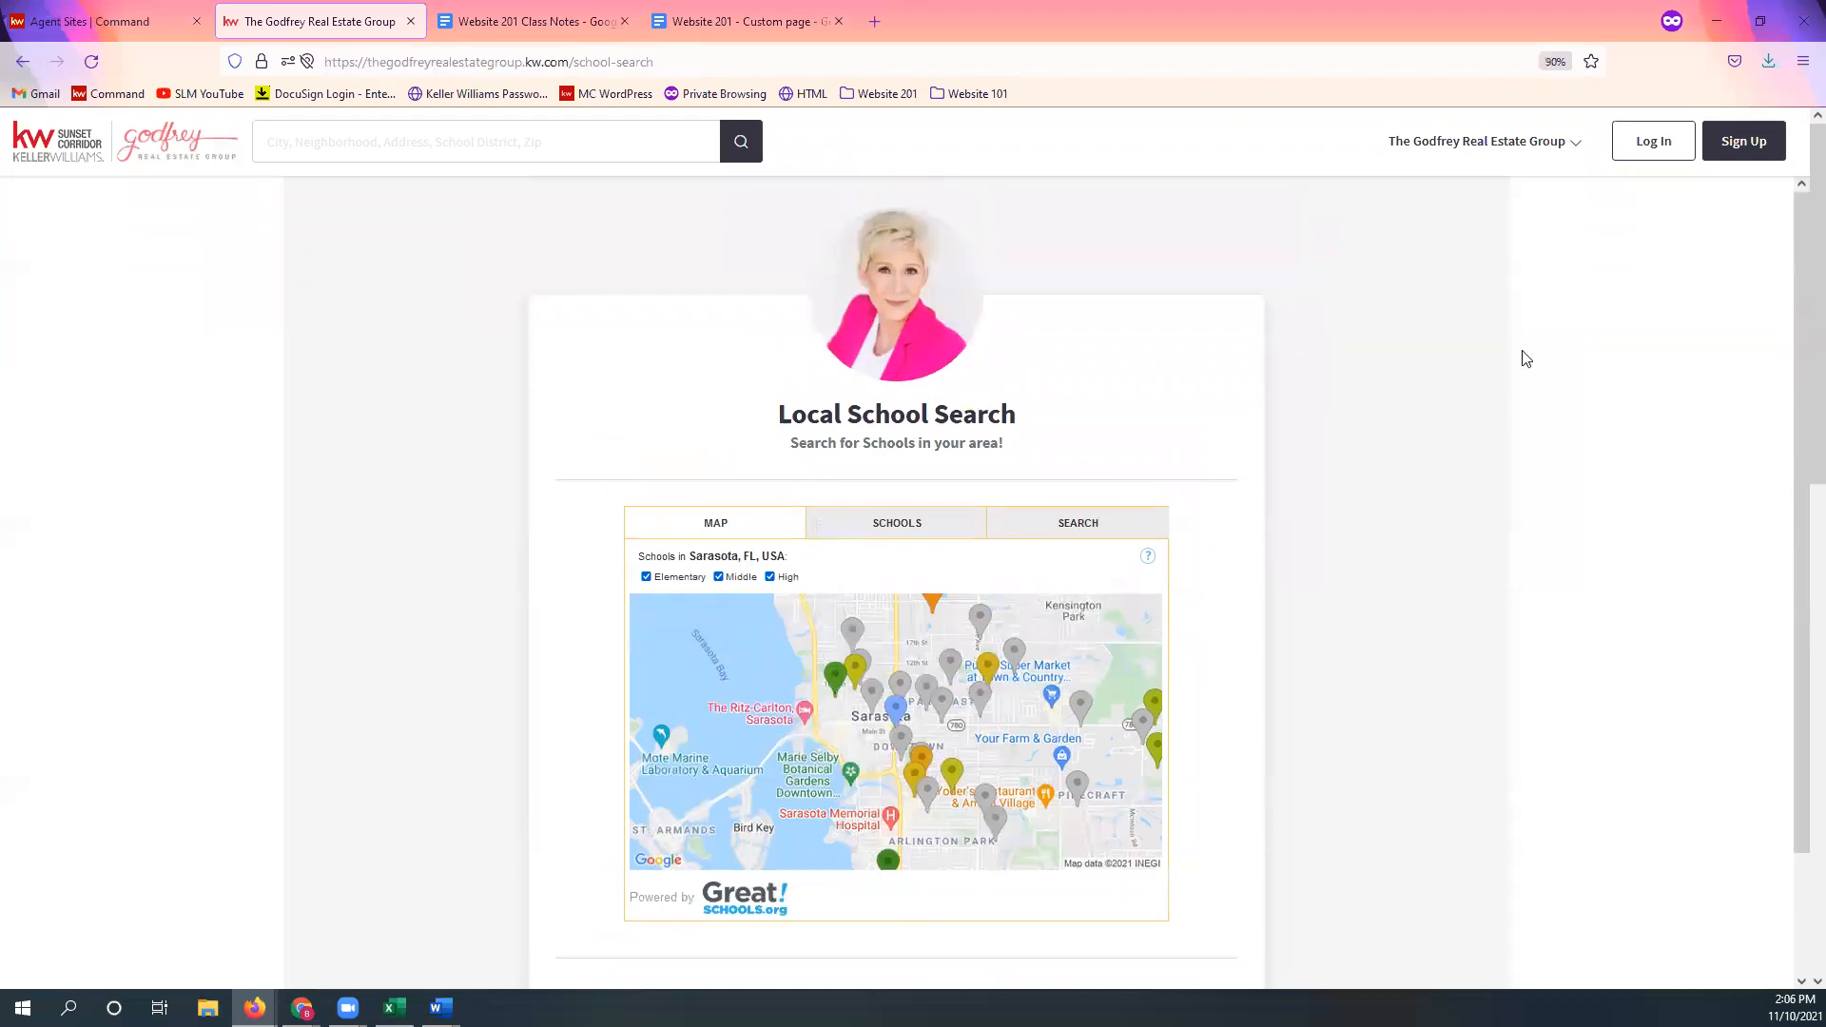
click(1530, 154)
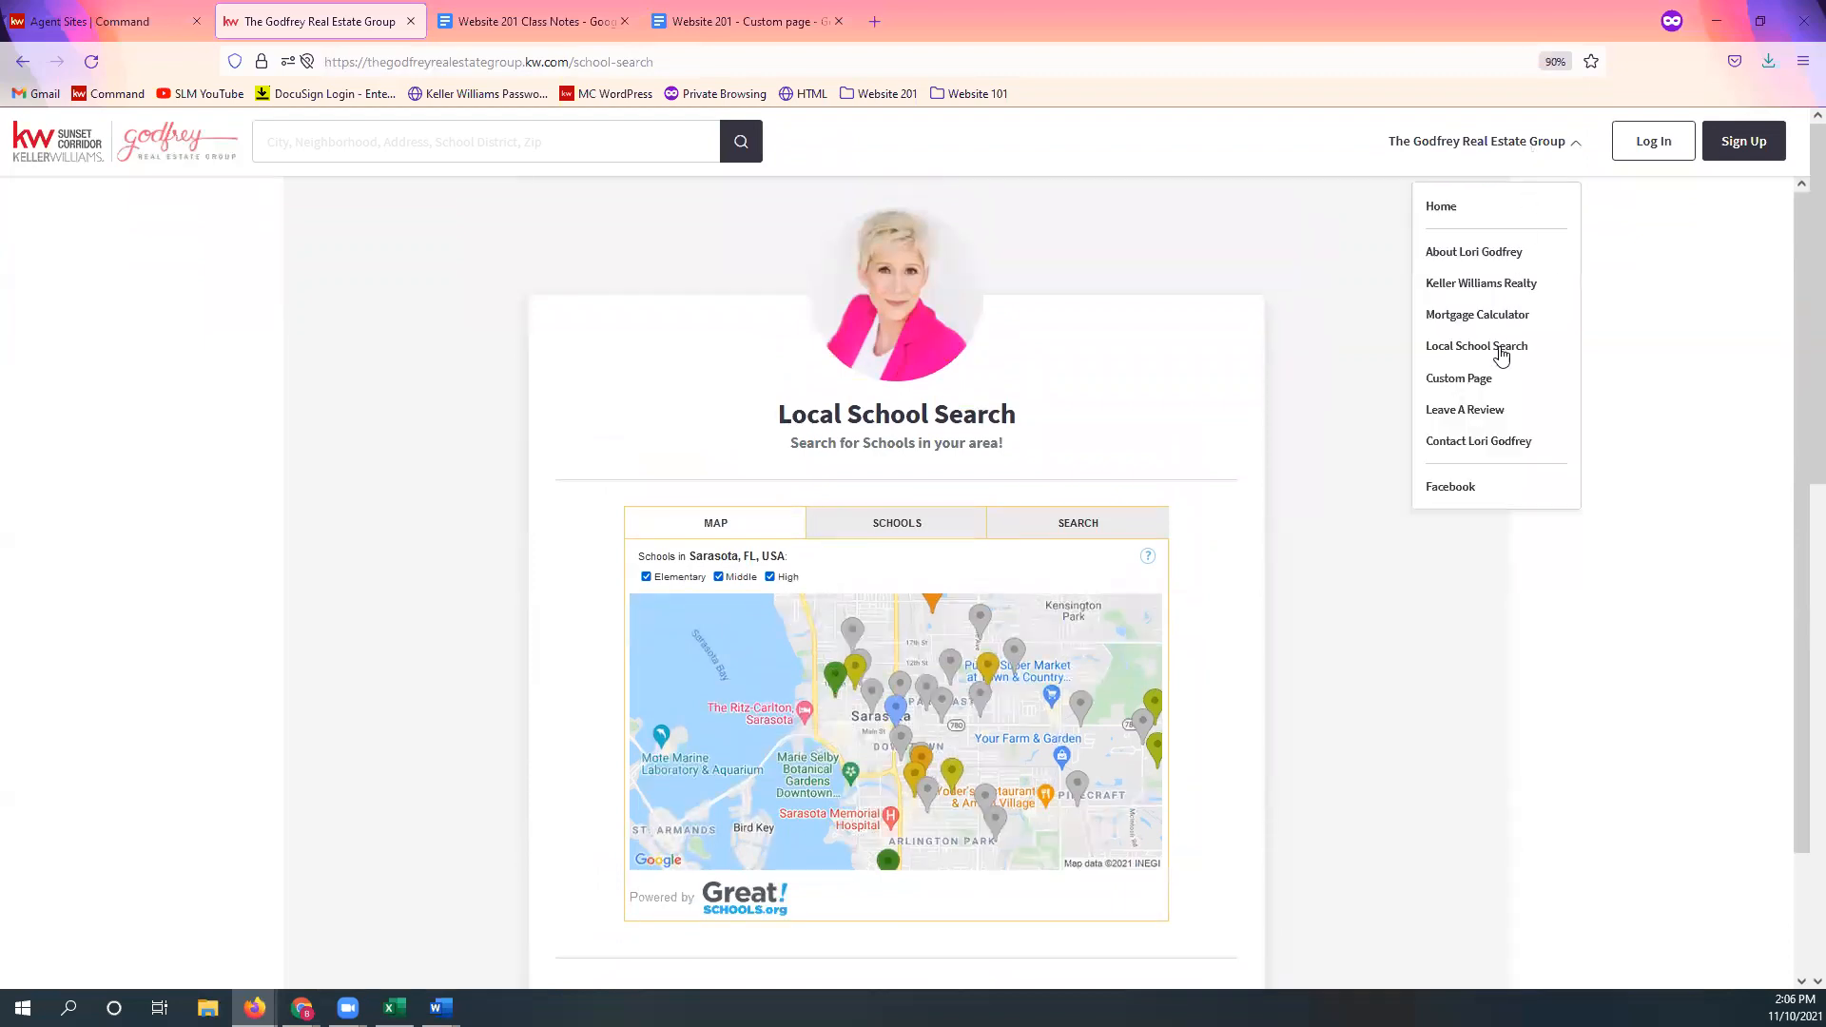
Step: View the Custom Page showing SOLD Properties with 123 Main Street and 456 Central Blvd
click(1484, 391)
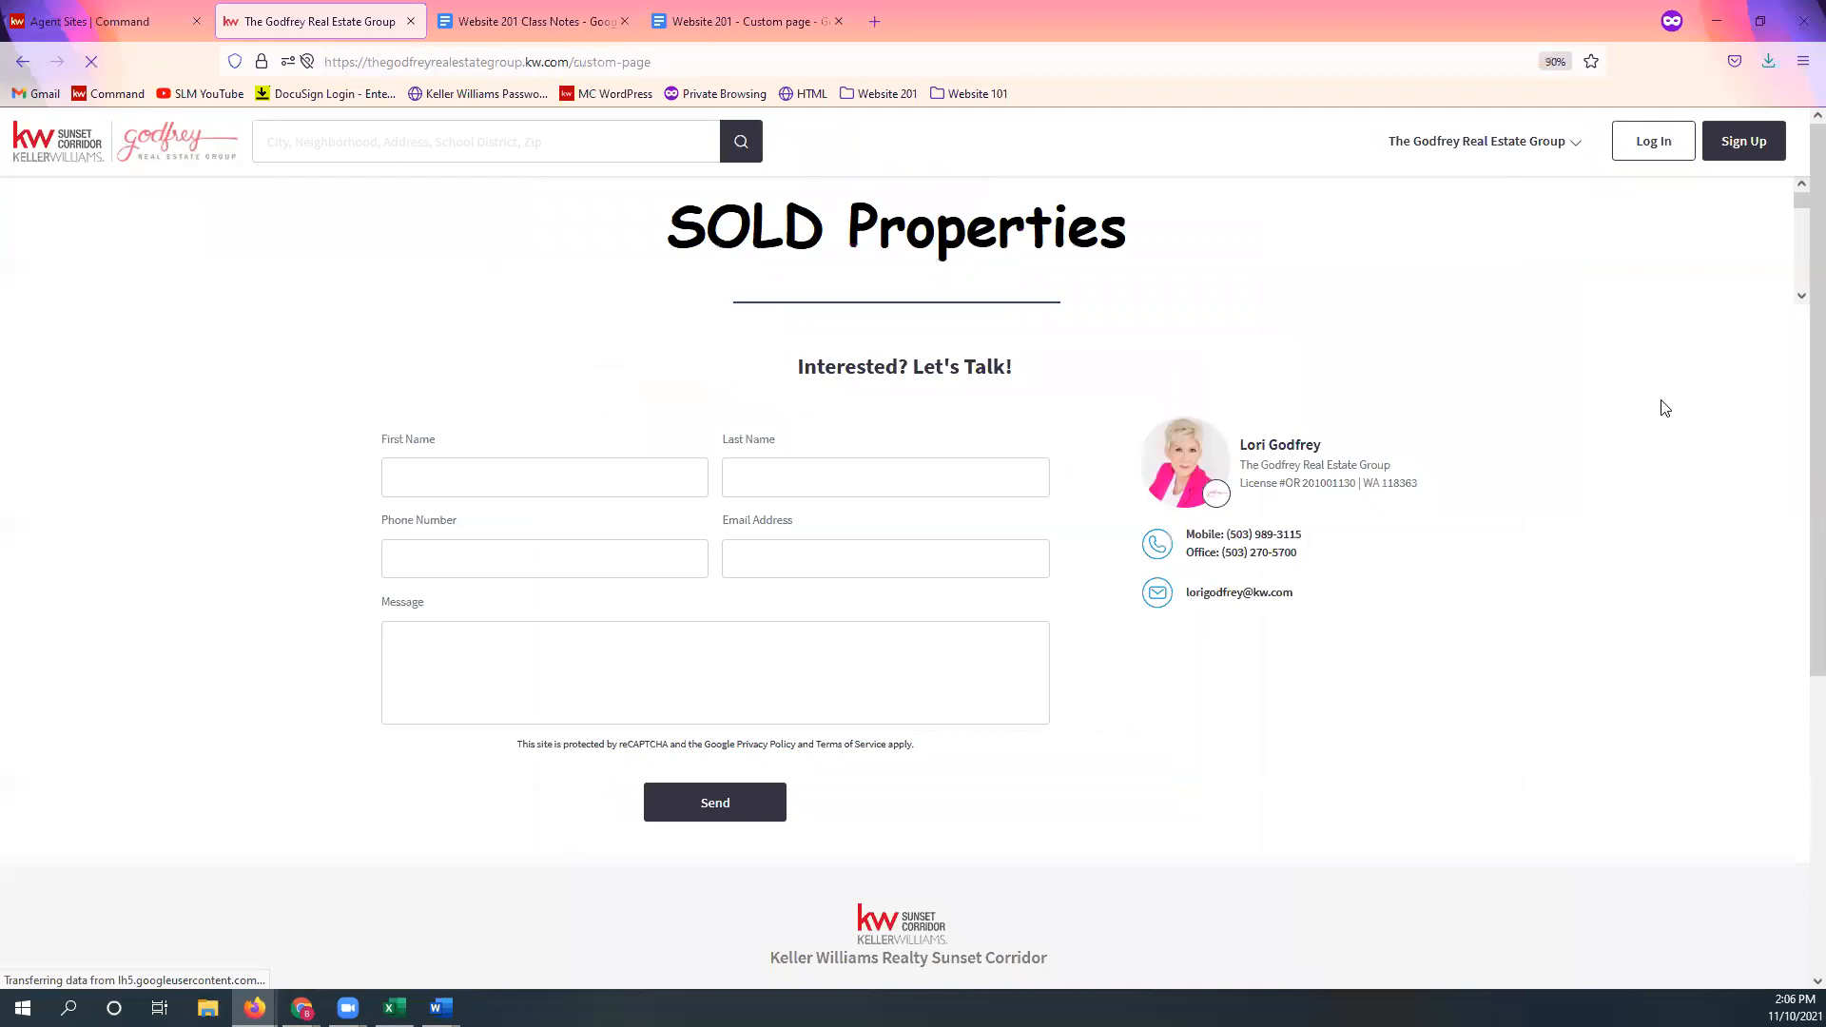
scroll(1633, 401, down, 1)
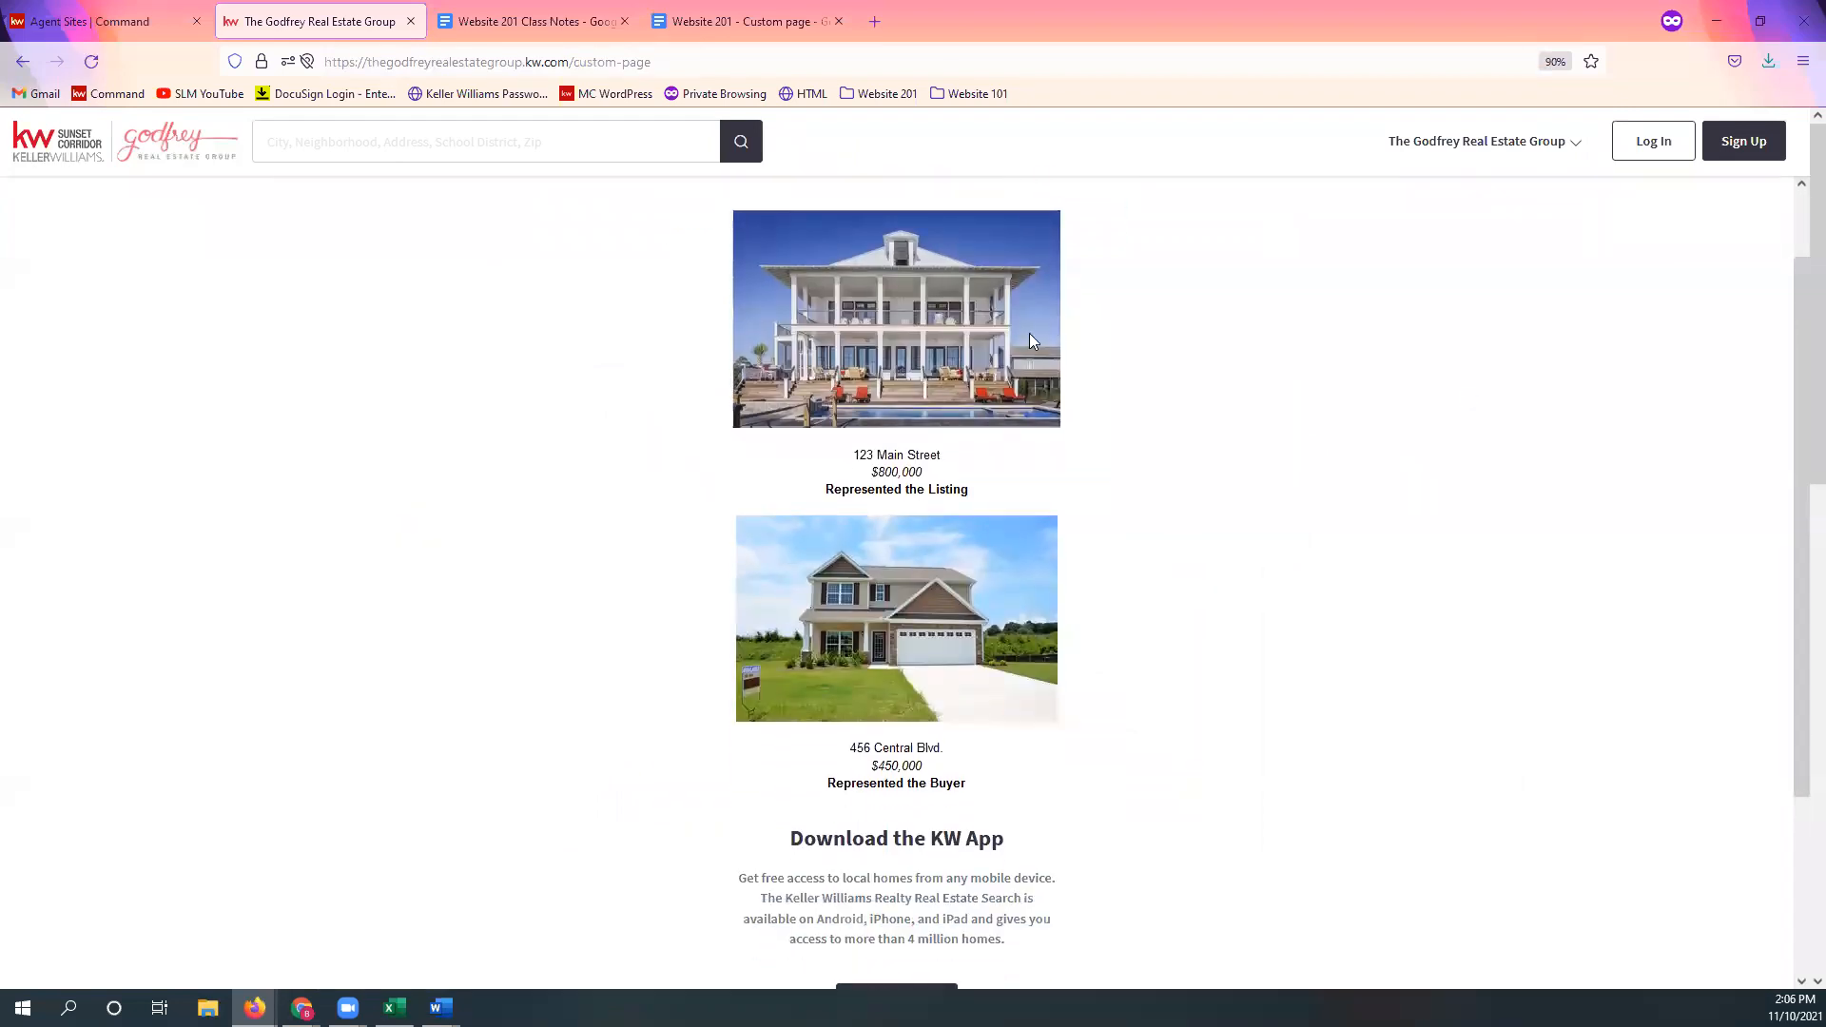
scroll(1093, 599, down, 2)
scroll(1202, 587, up, 3)
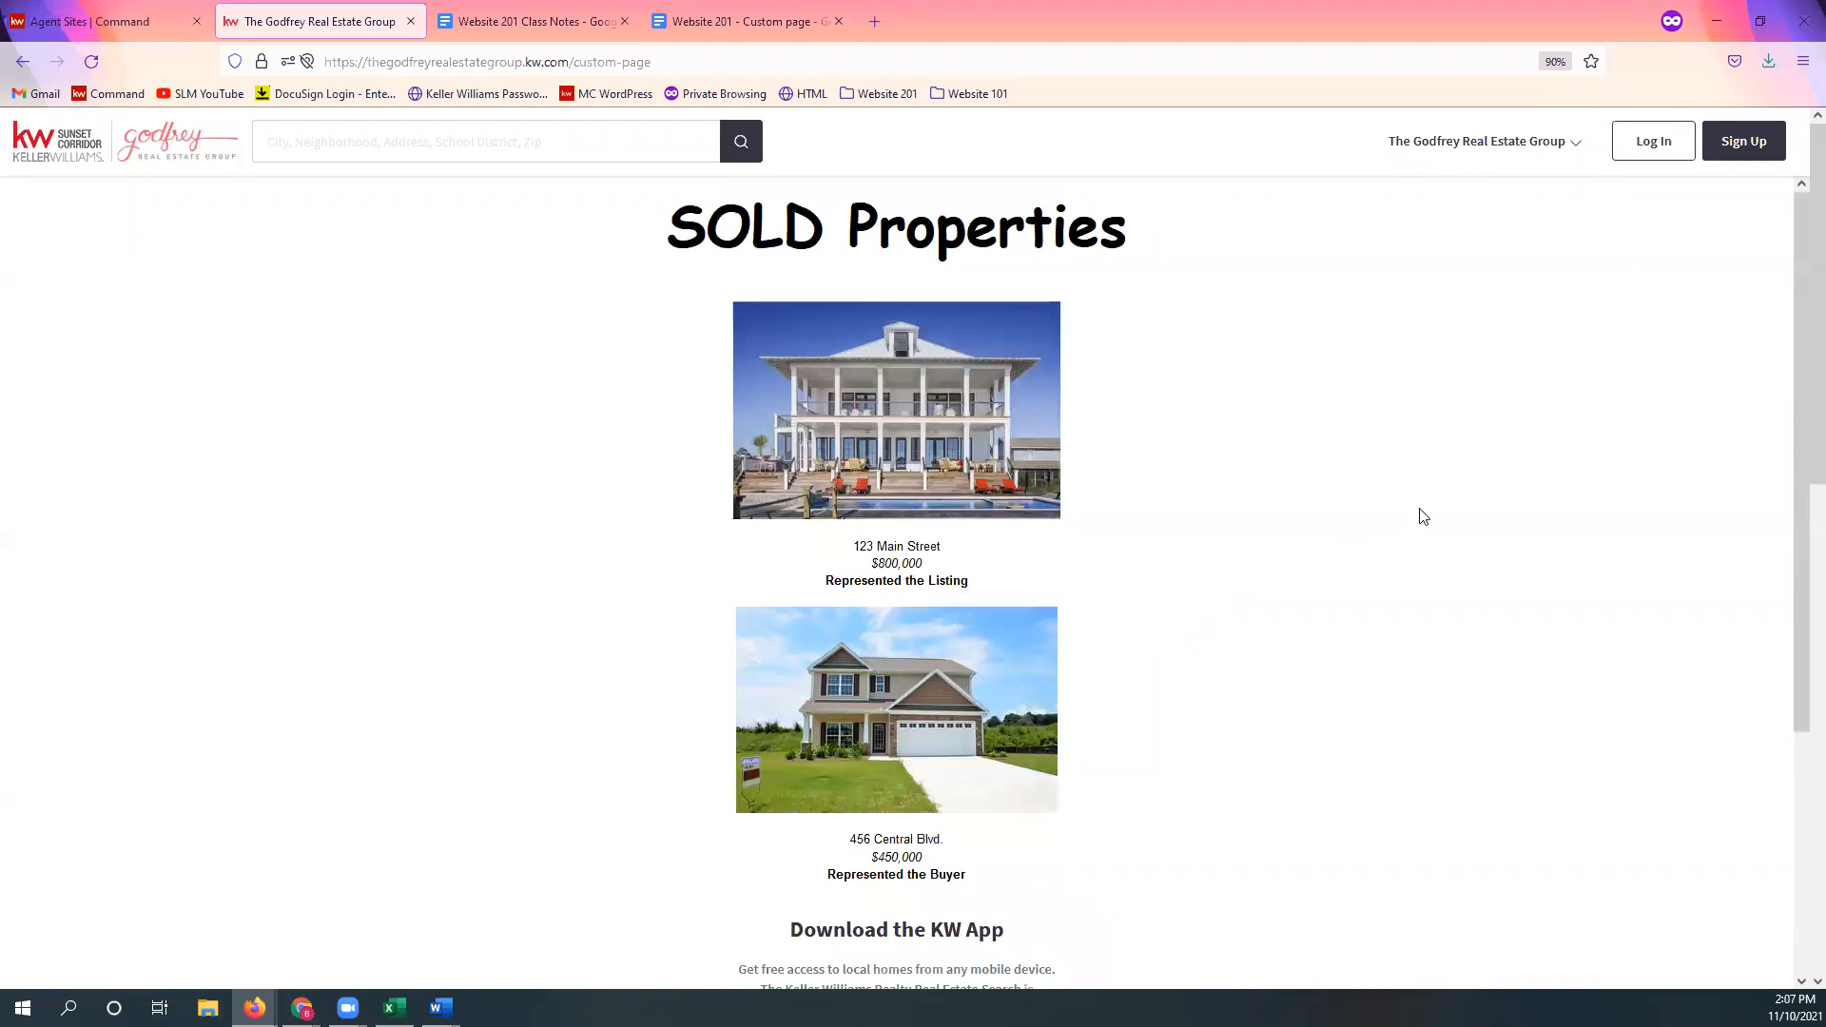
click(1529, 149)
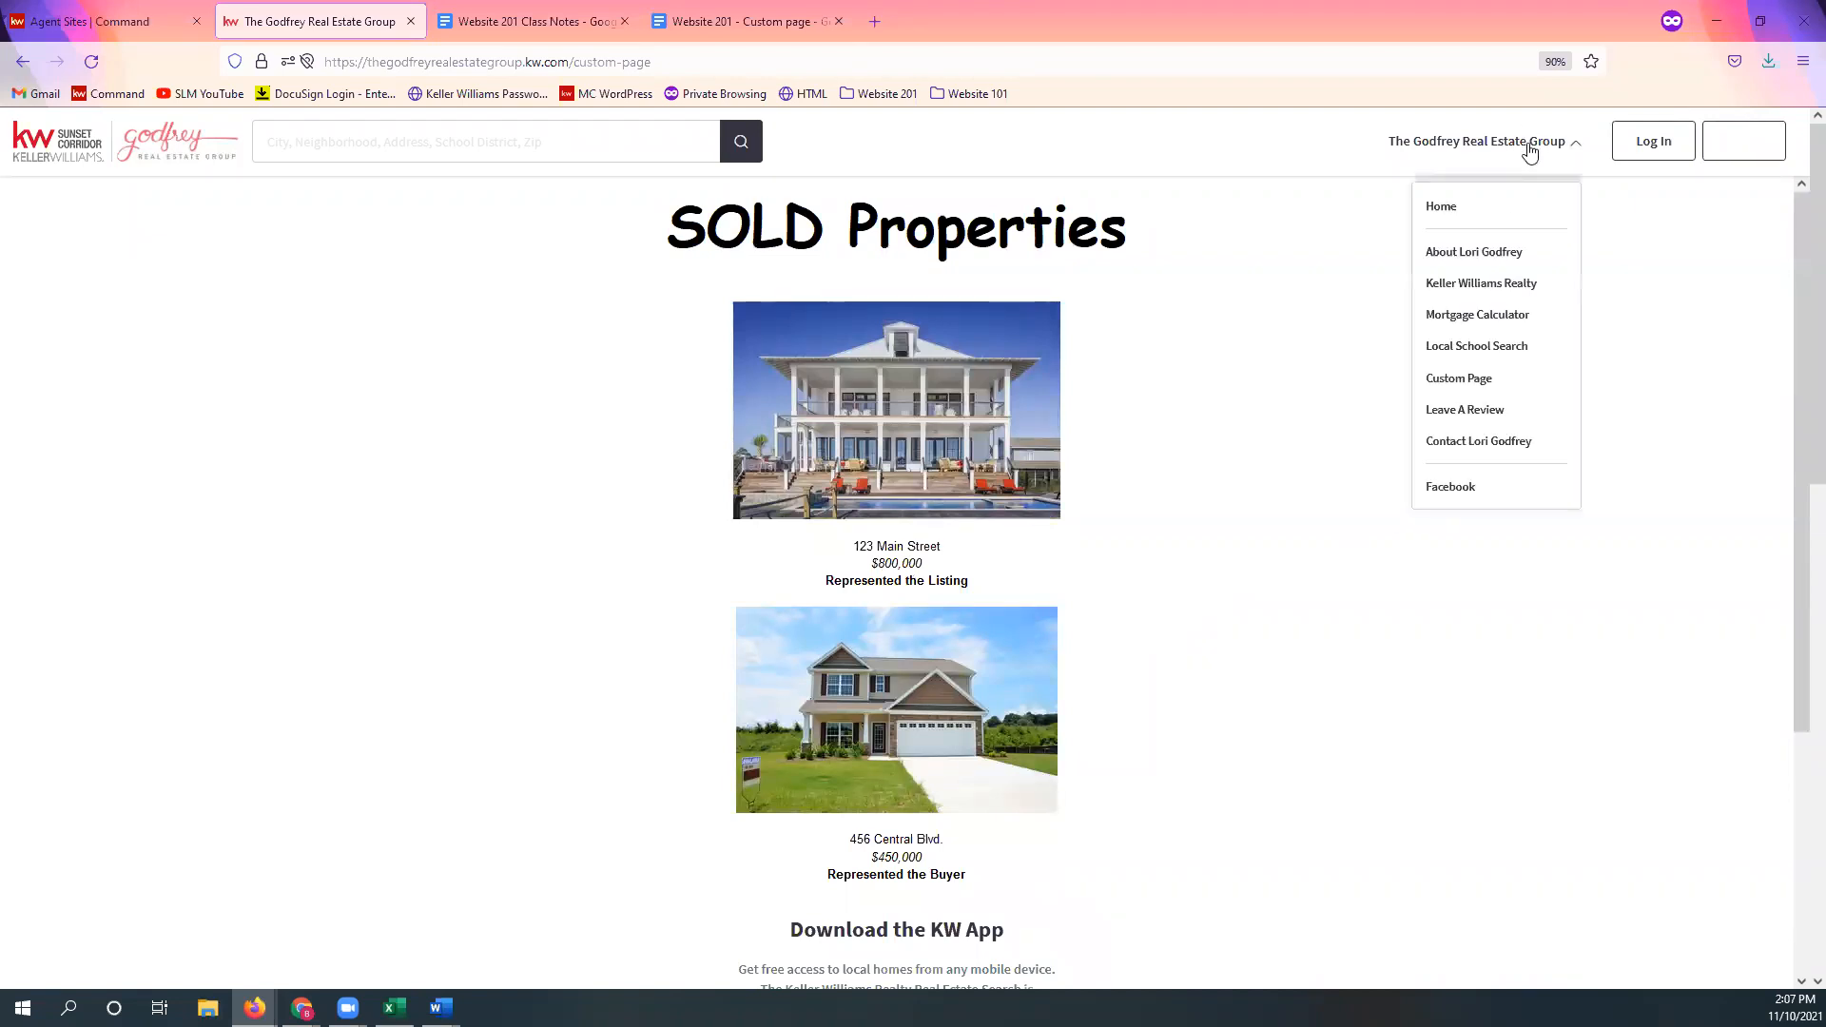
Step: Inspect the live Leave A Review form, then go back to KW Command's Agent Site Pages list
click(1490, 410)
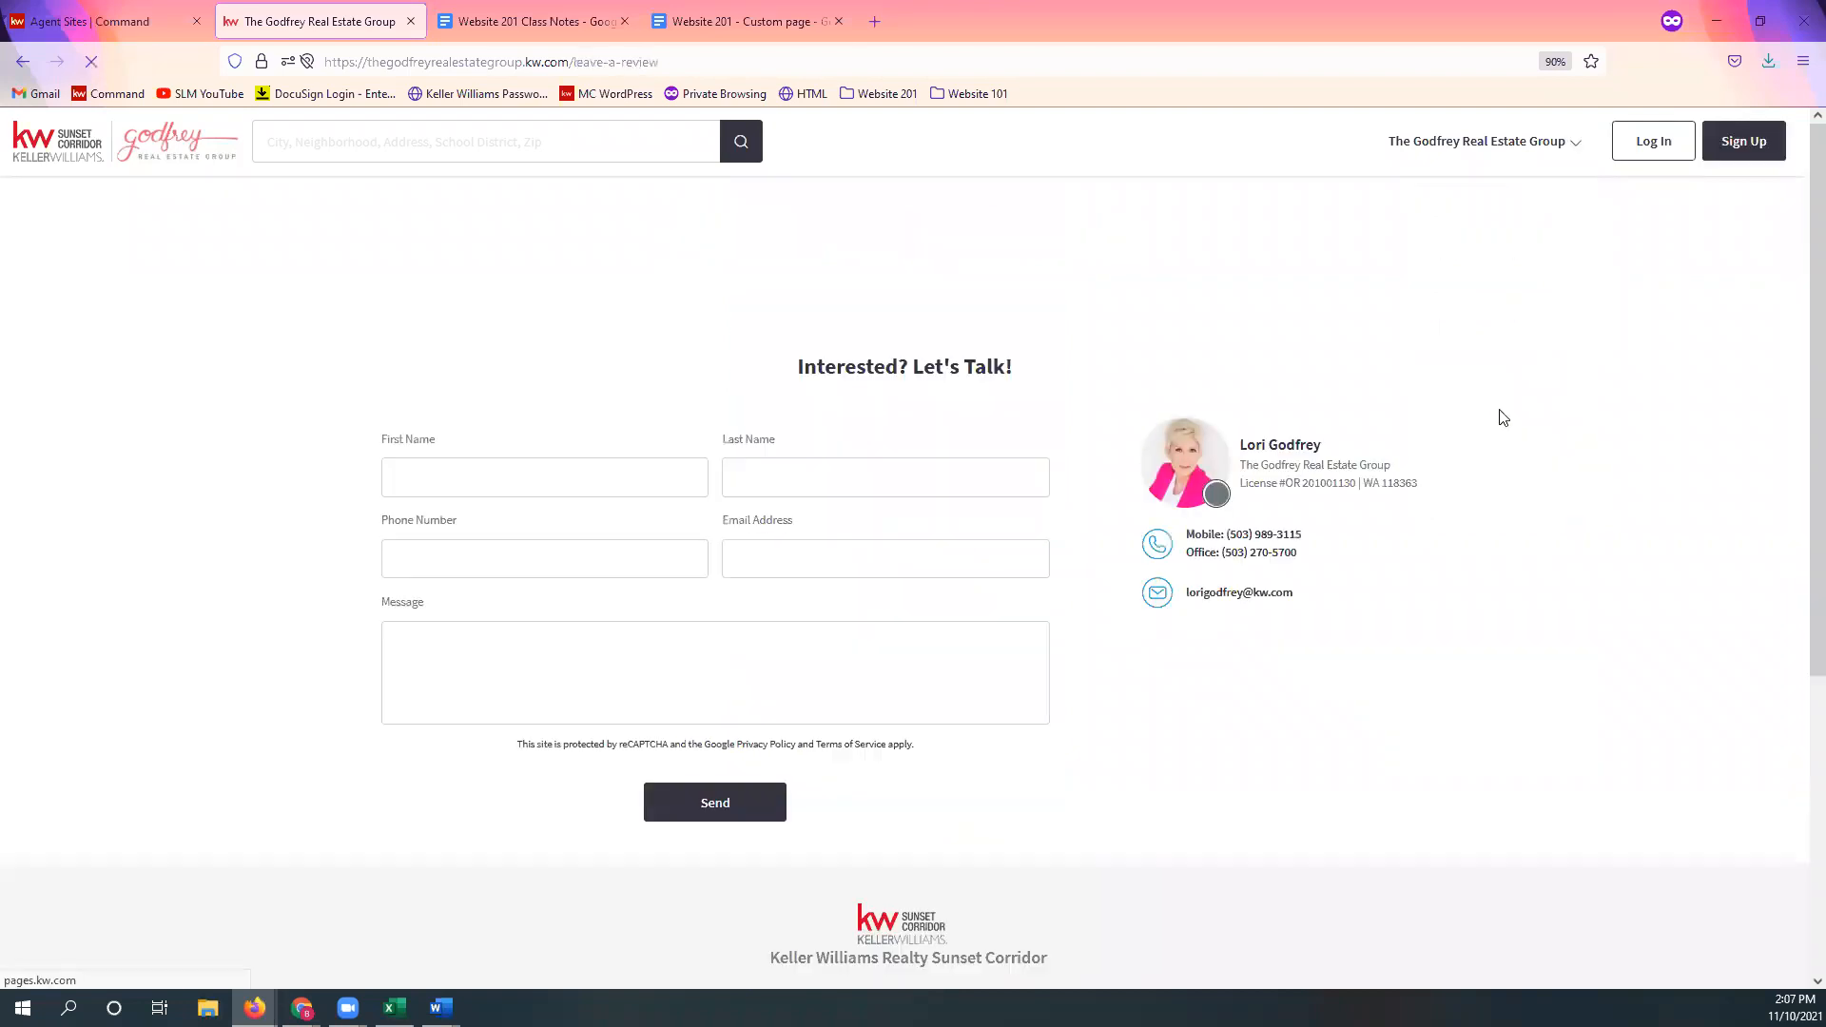
scroll(1569, 428, down, 1)
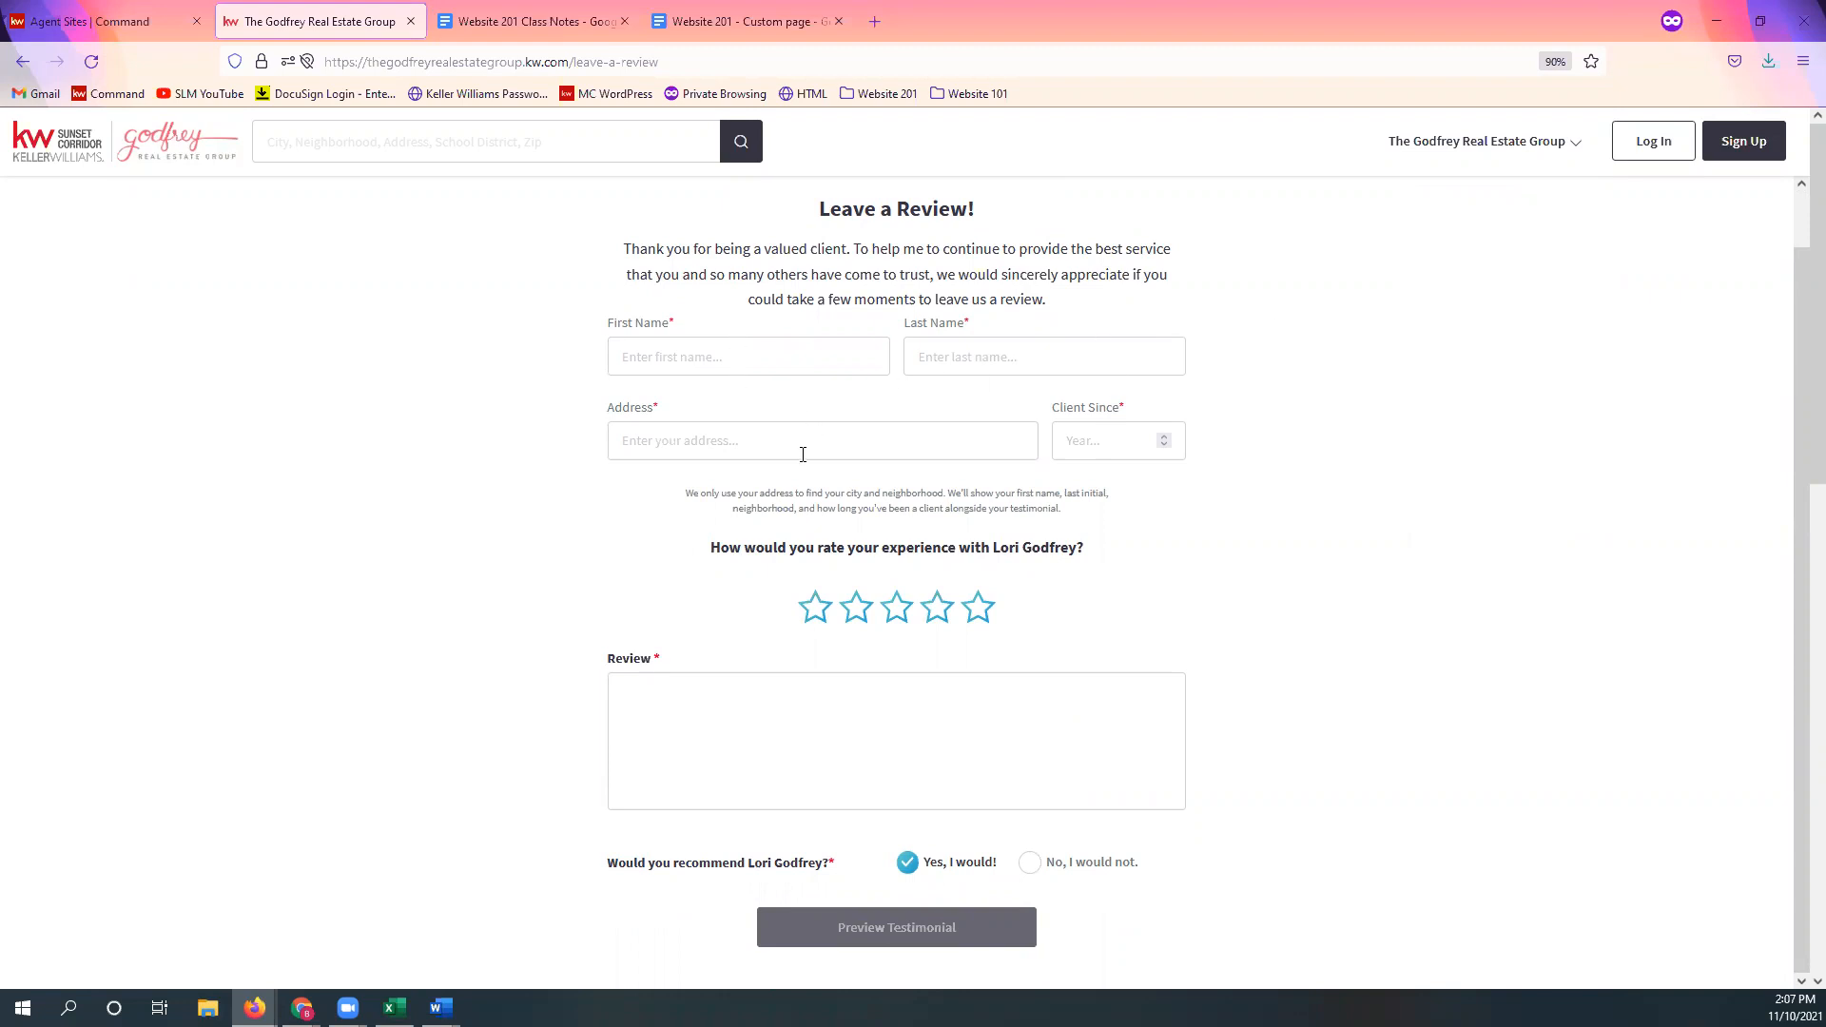
click(1114, 442)
mouse_move(911, 932)
click(145, 19)
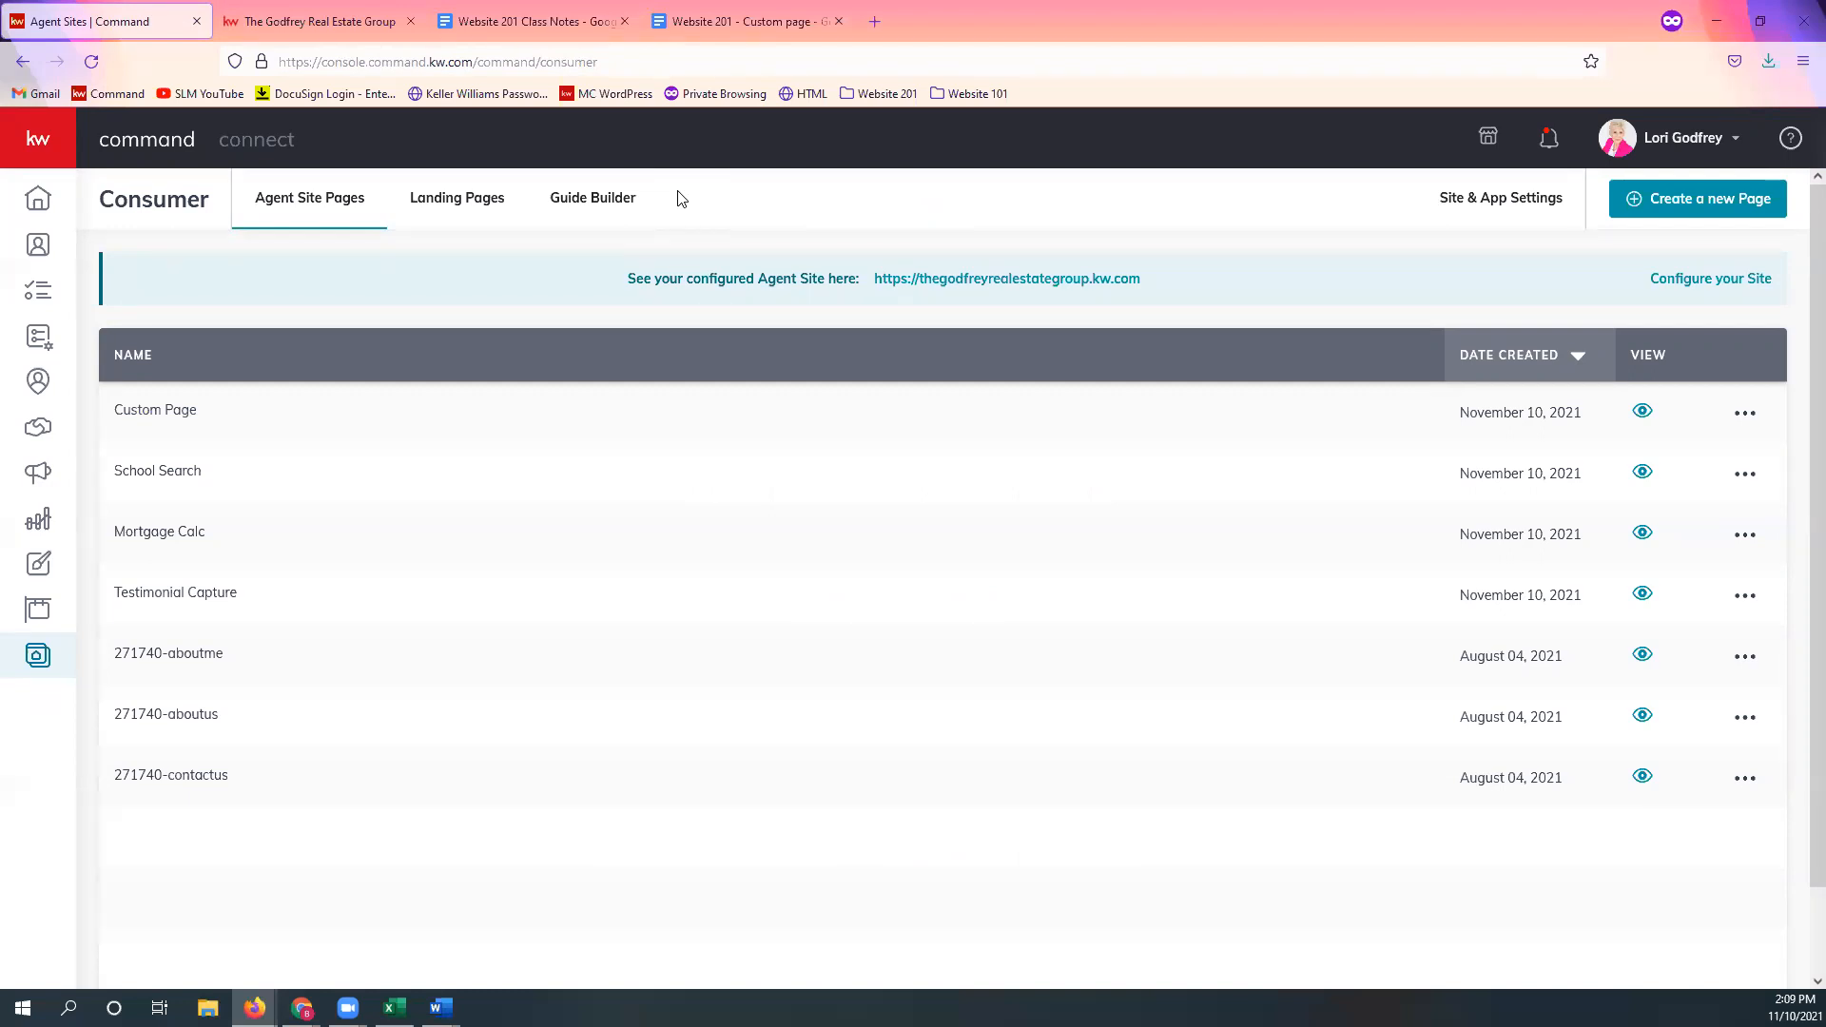
click(276, 21)
click(1449, 150)
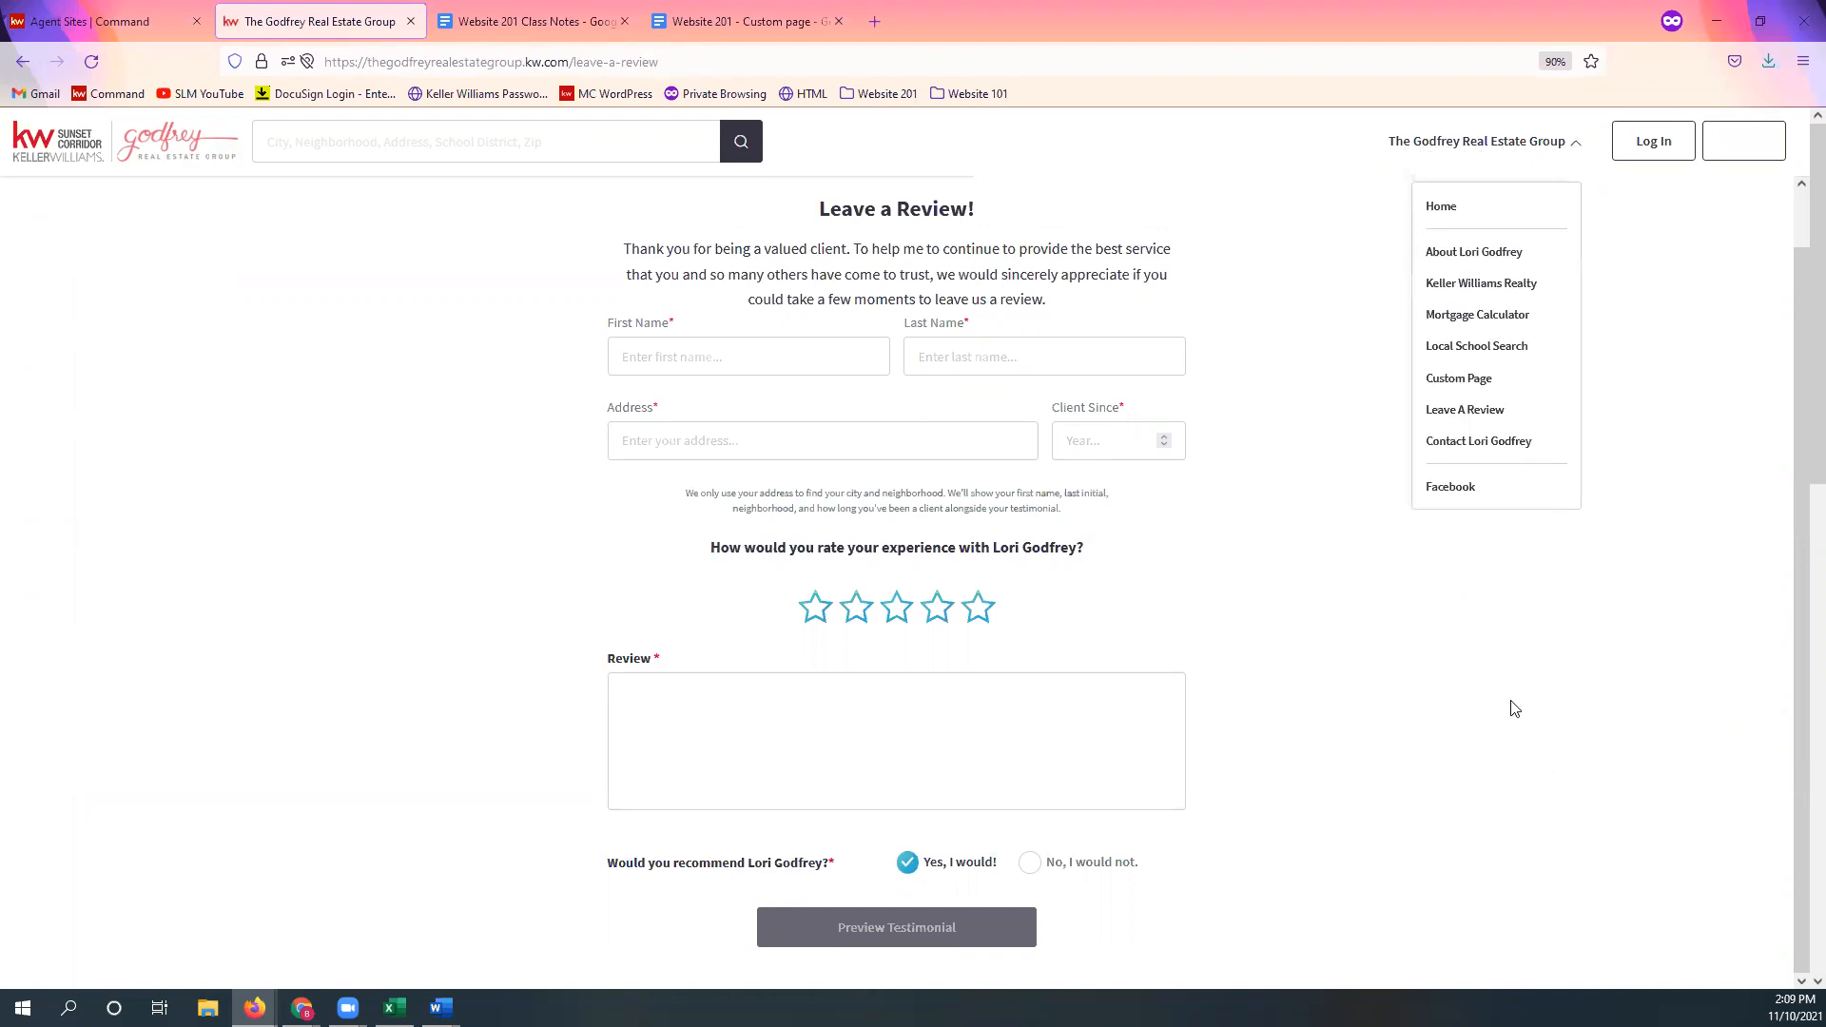
click(106, 25)
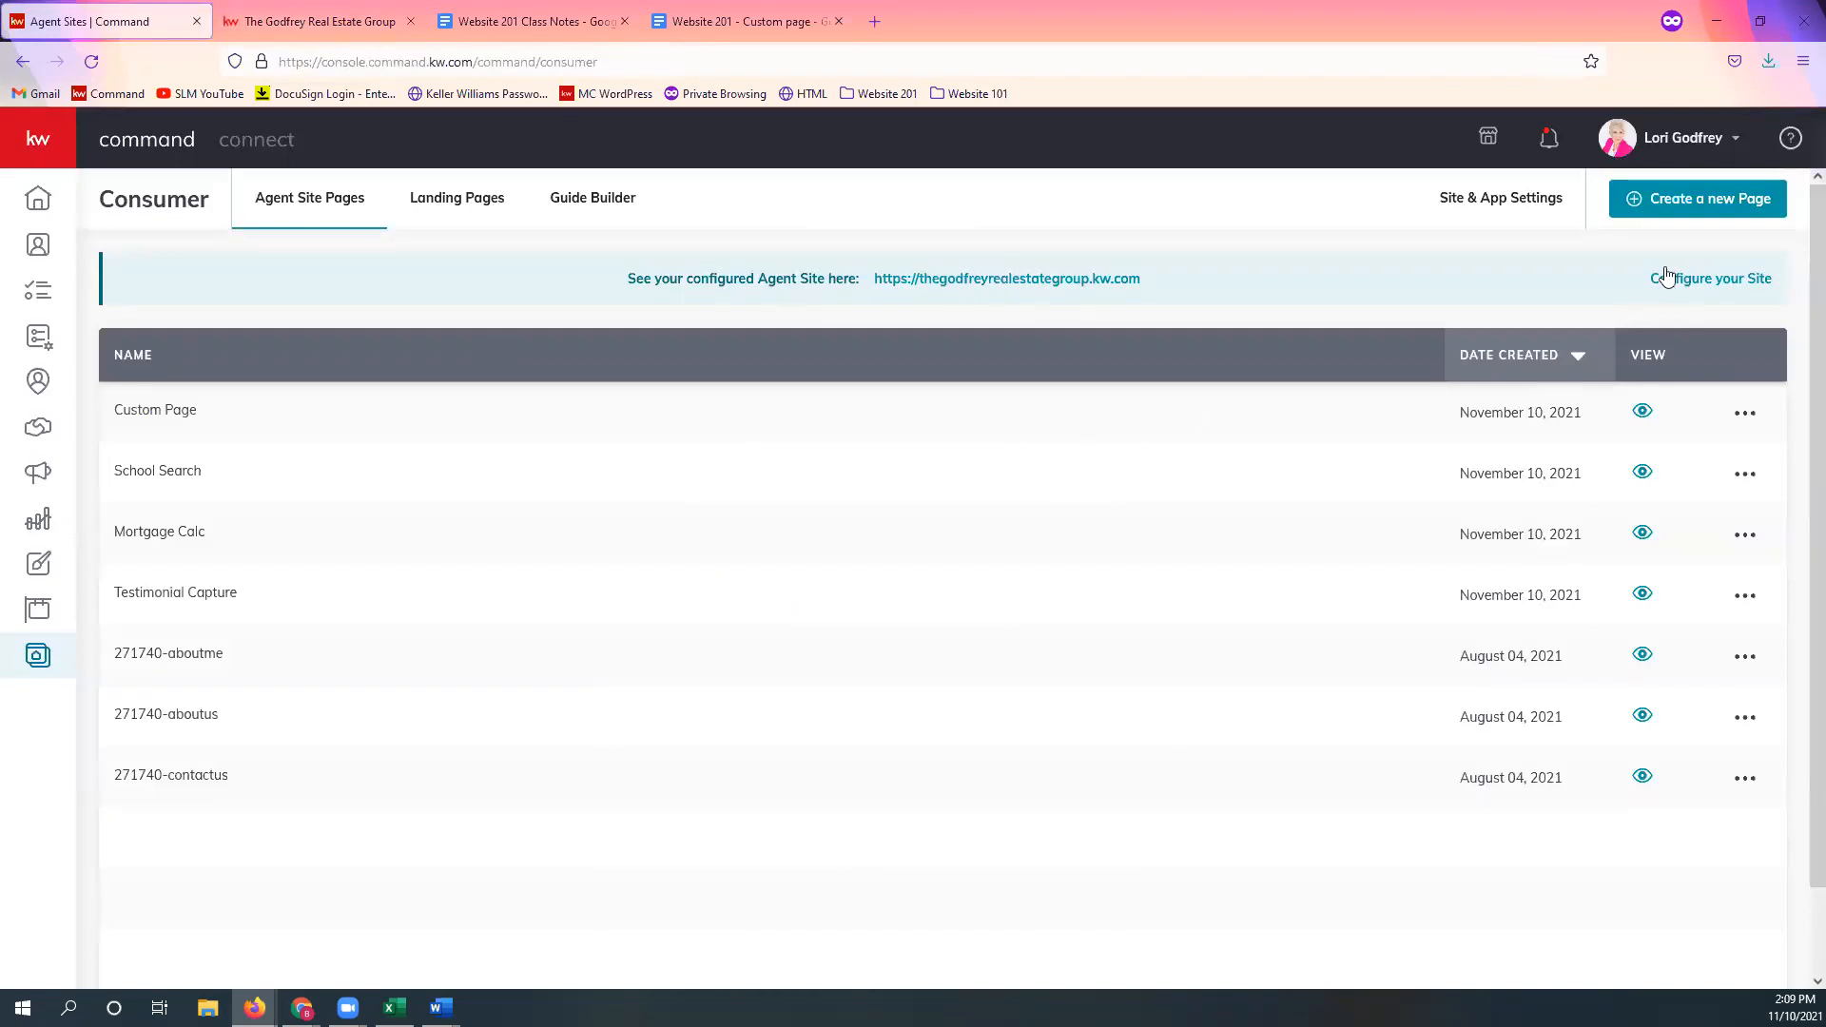
Step: Create a new On My Agent Site page and title it 'Testimonials'
click(1714, 215)
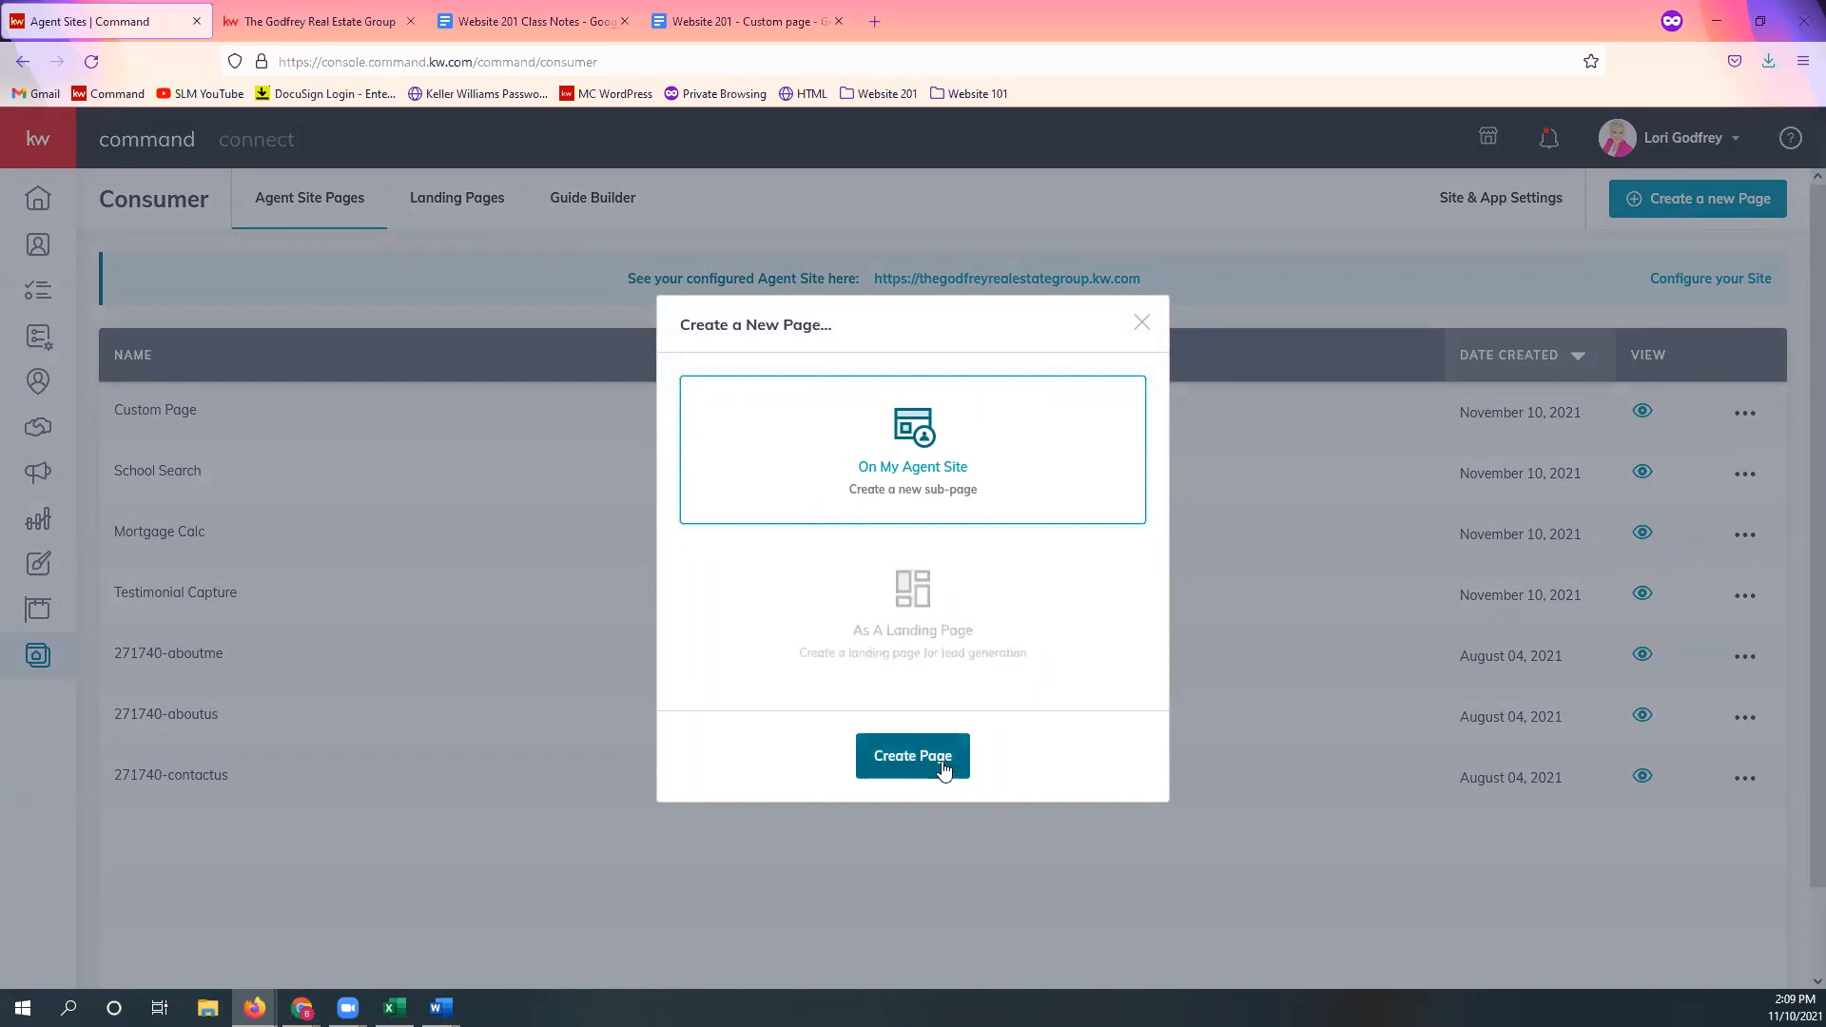
click(913, 776)
double_click(168, 143)
click(170, 147)
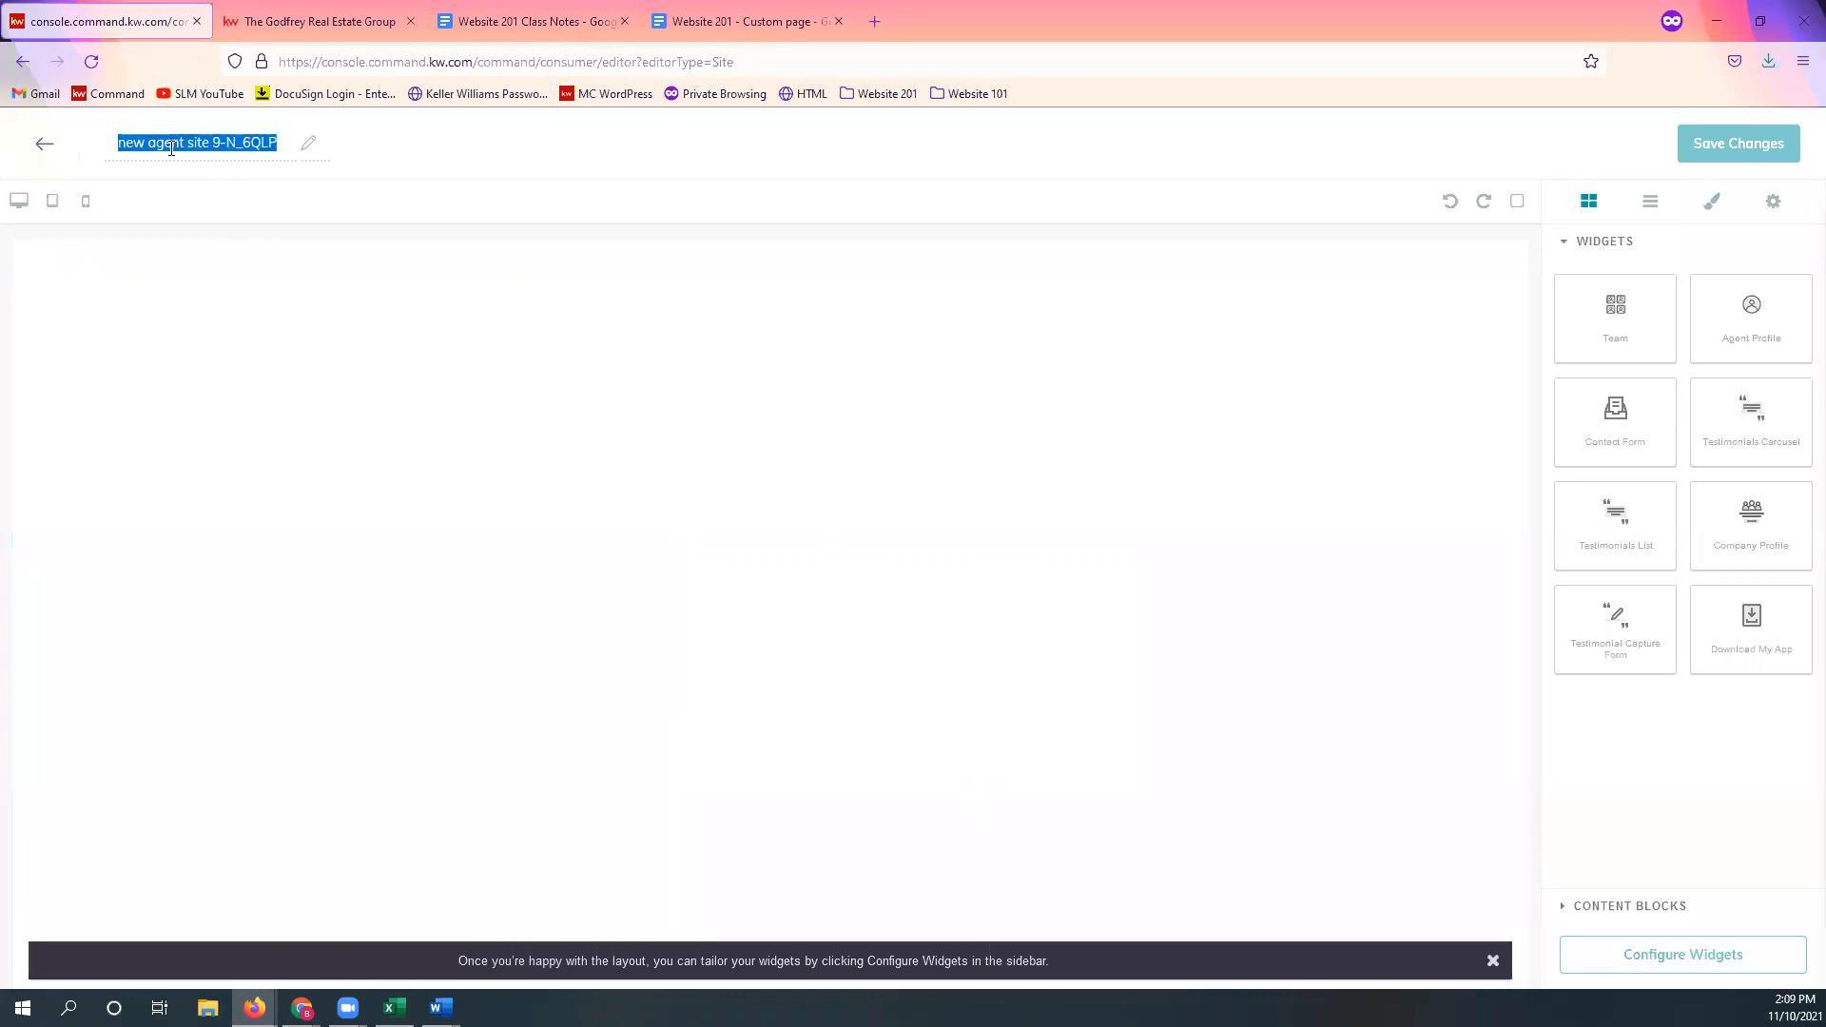
text(Testimonials)
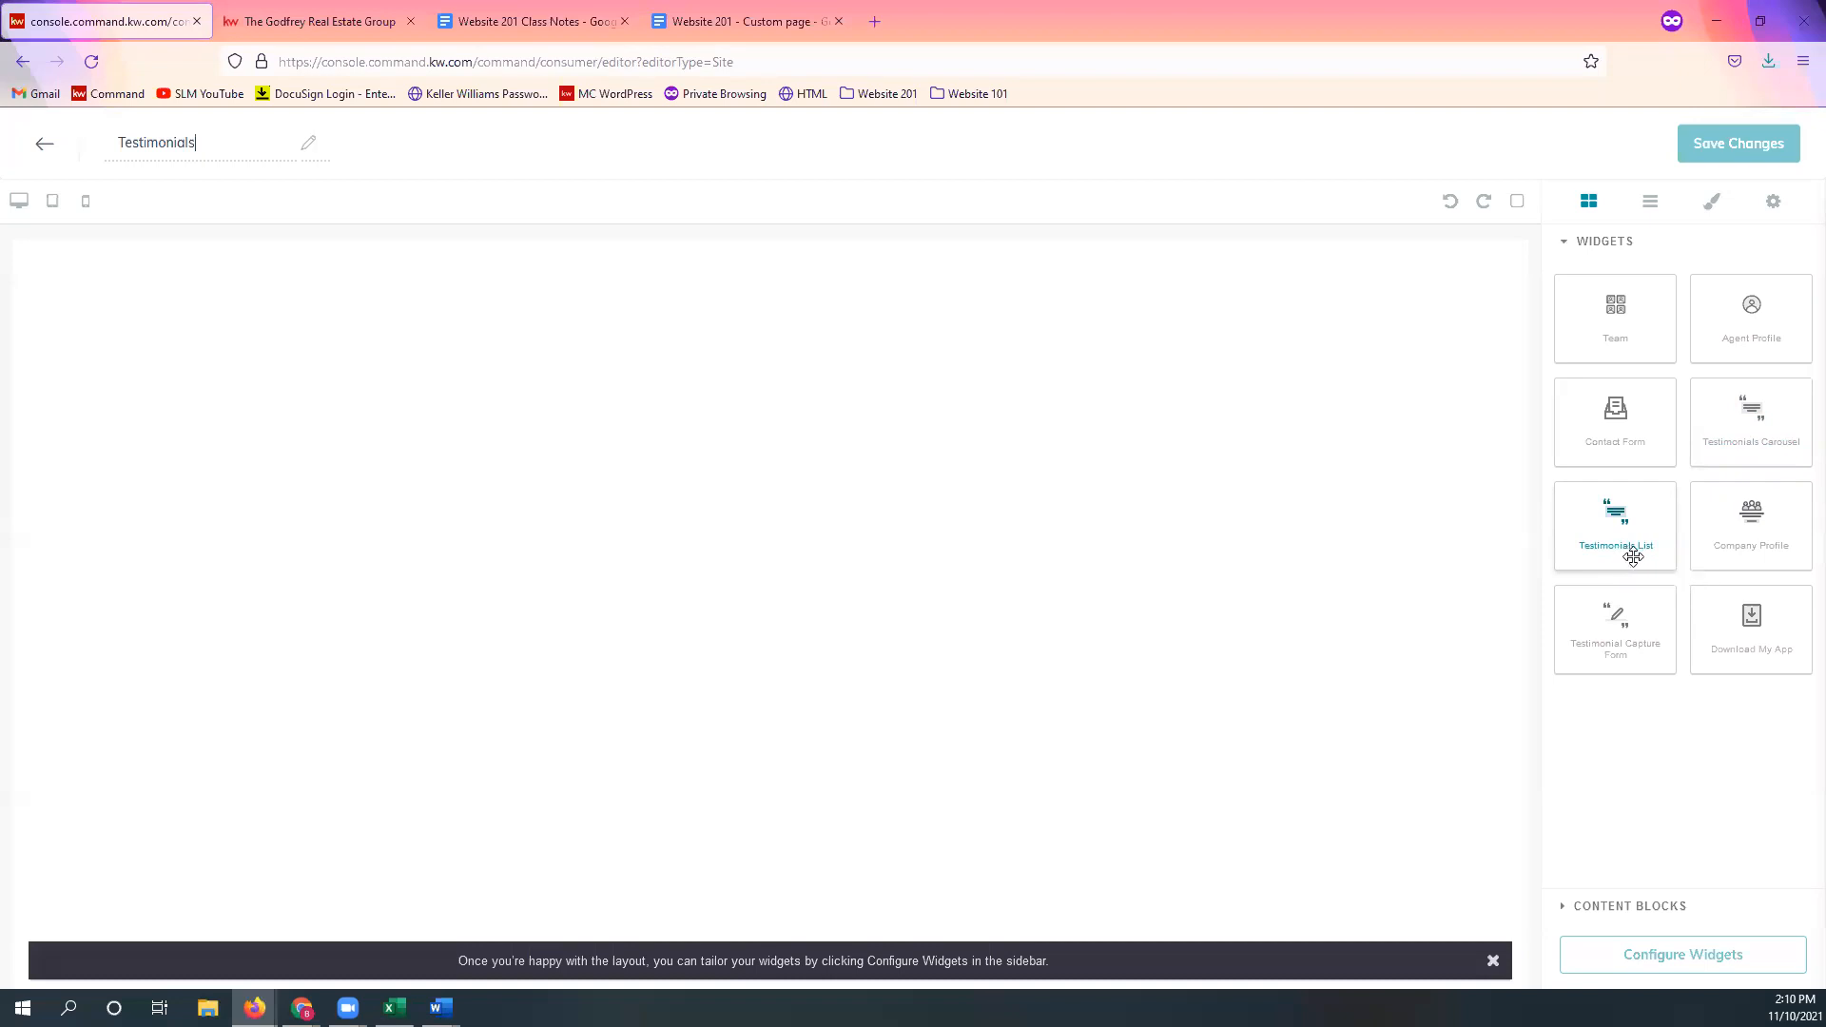
Step: Drop a Testimonials List widget onto the Testimonials page and list the widgets to configure
drag(1606, 555, 660, 517)
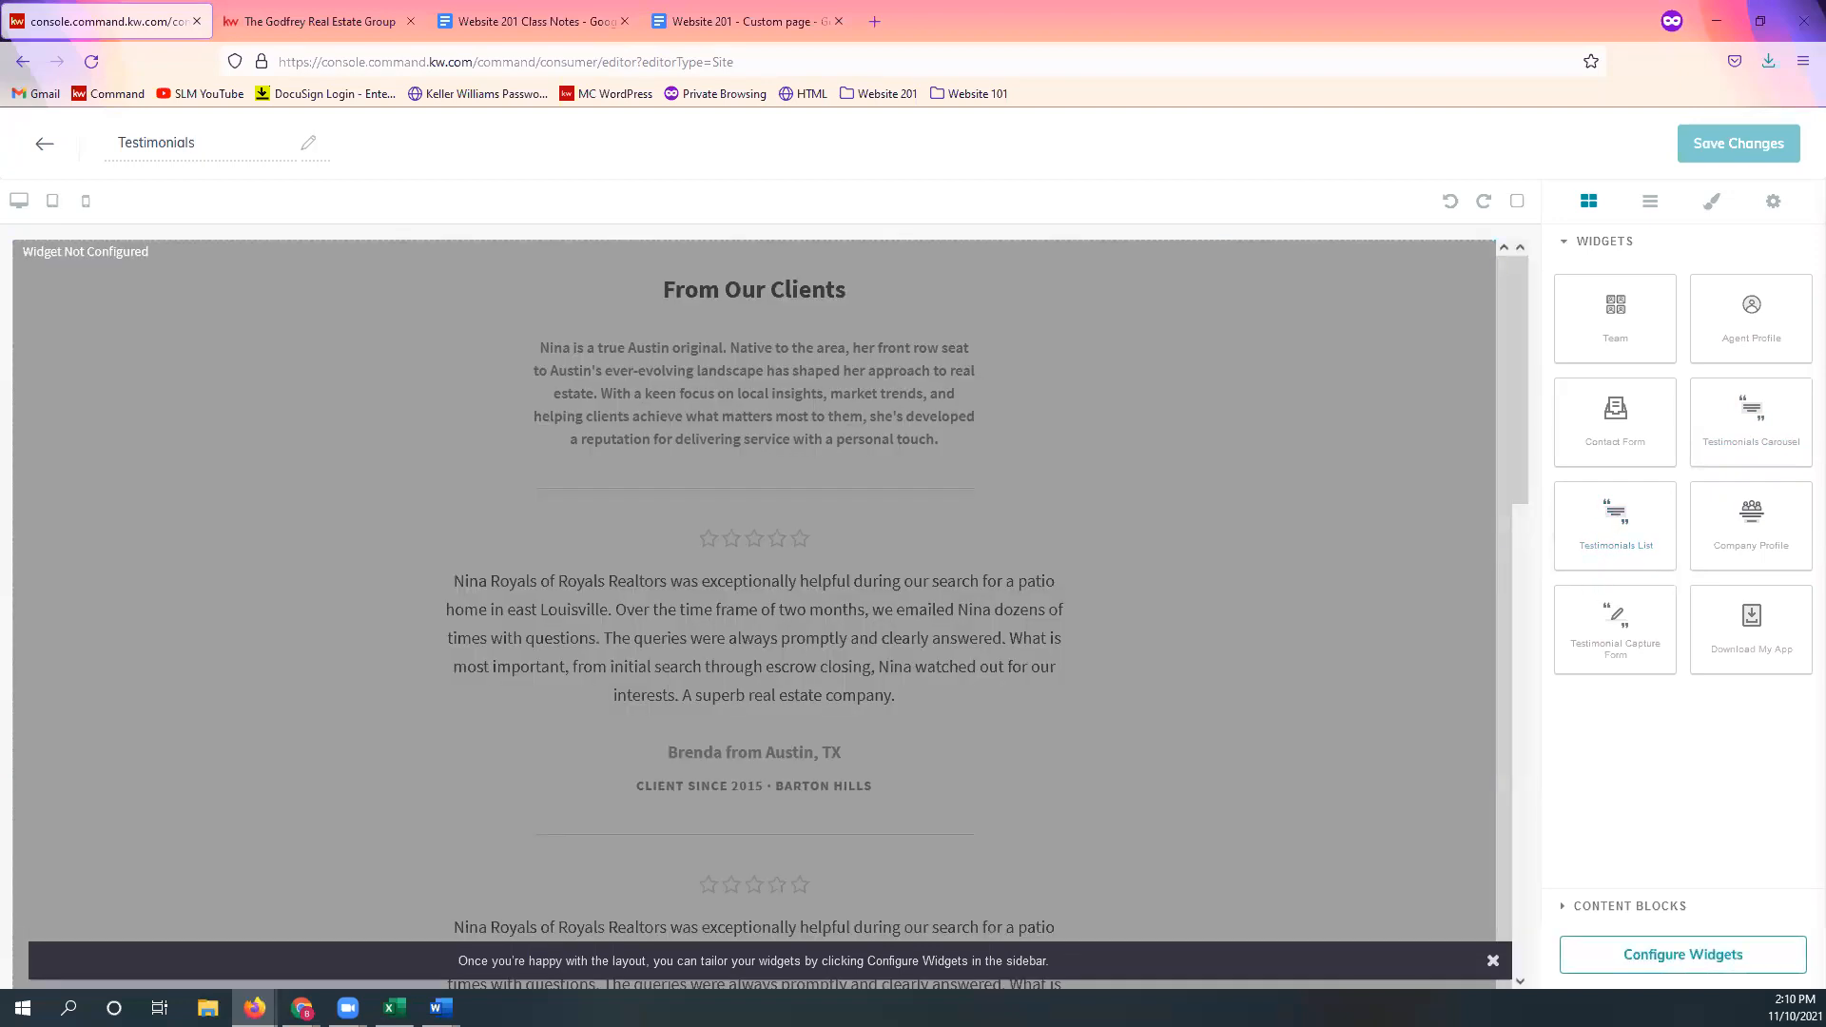
scroll(1334, 611, down, 5)
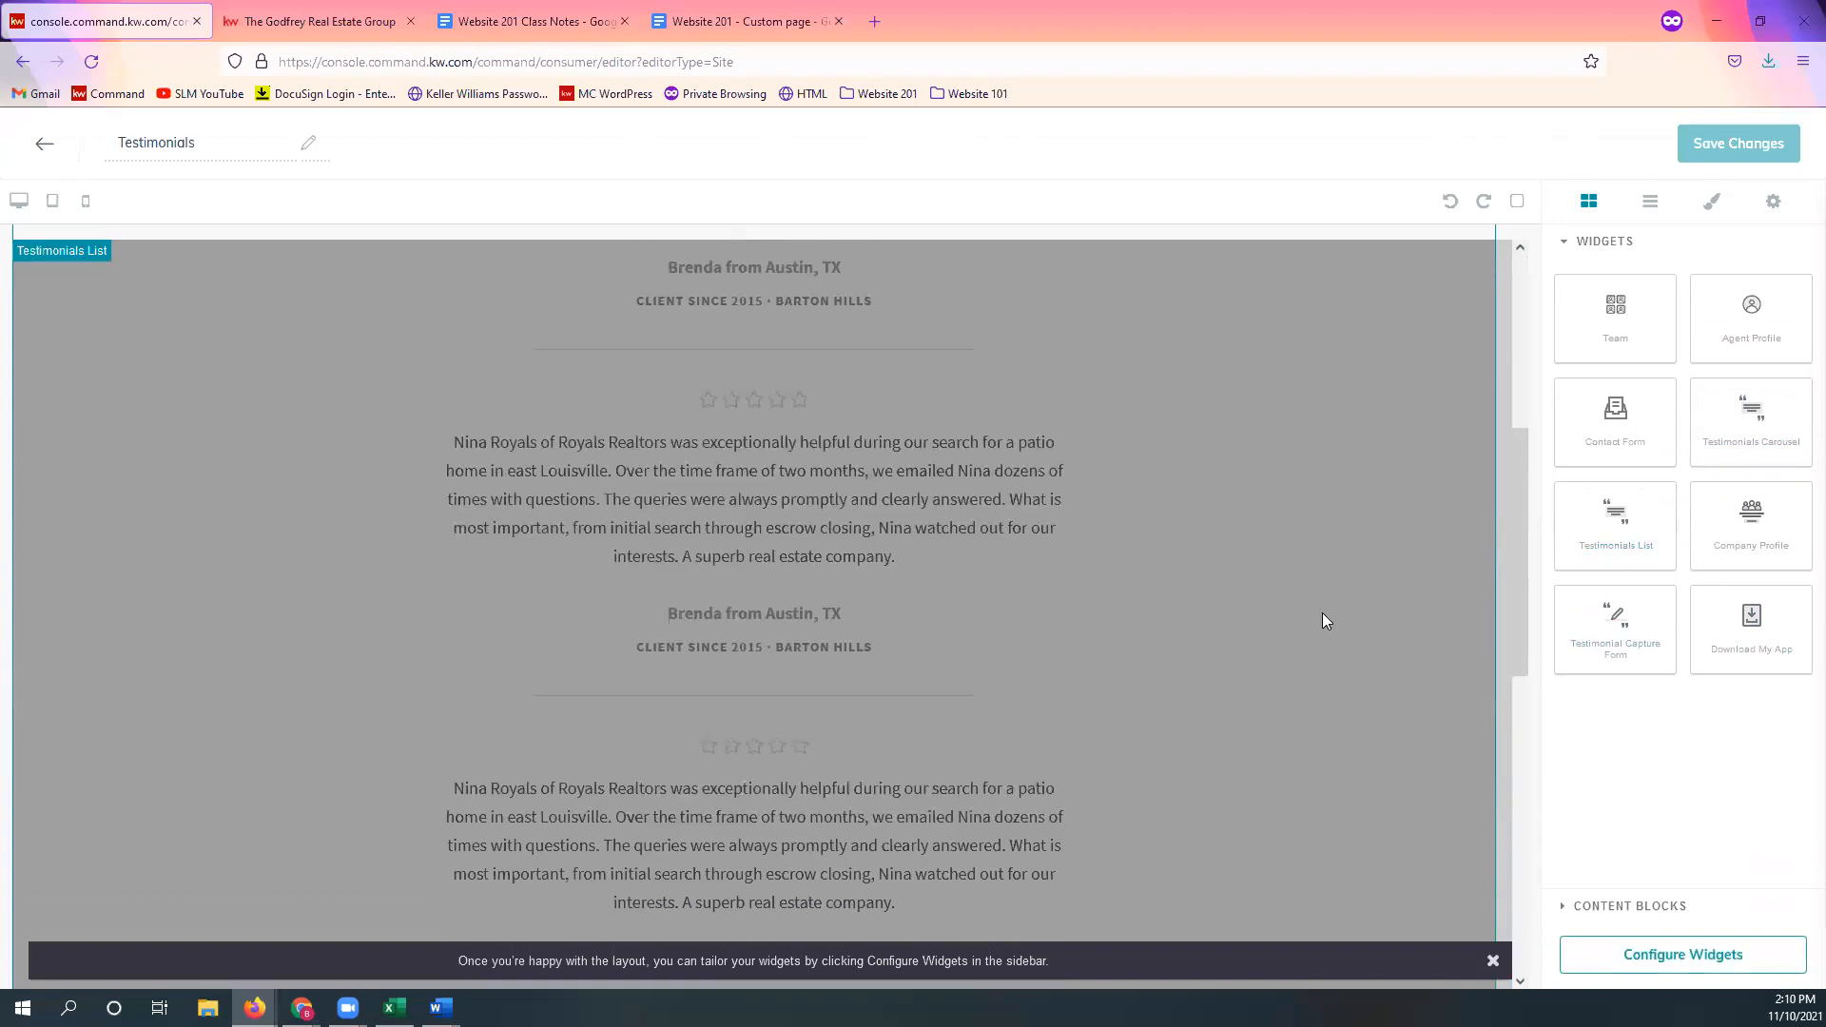
scroll(1282, 704, down, 8)
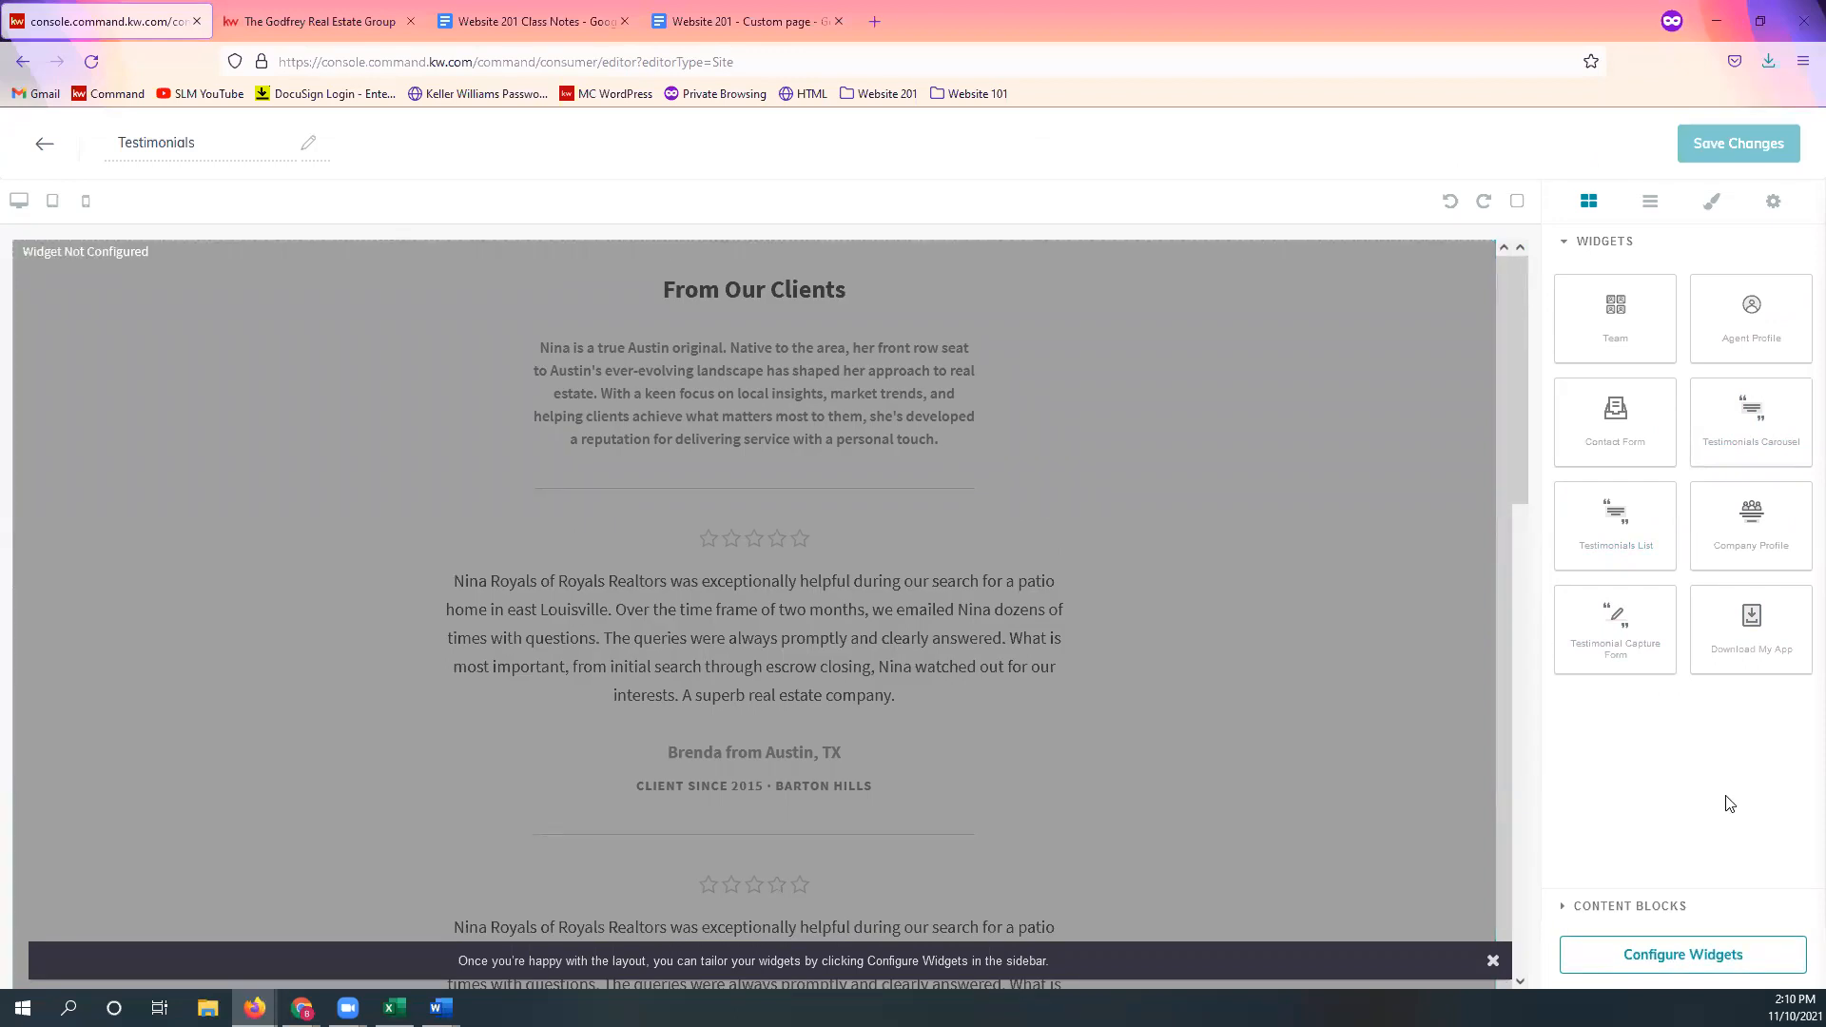
click(1708, 970)
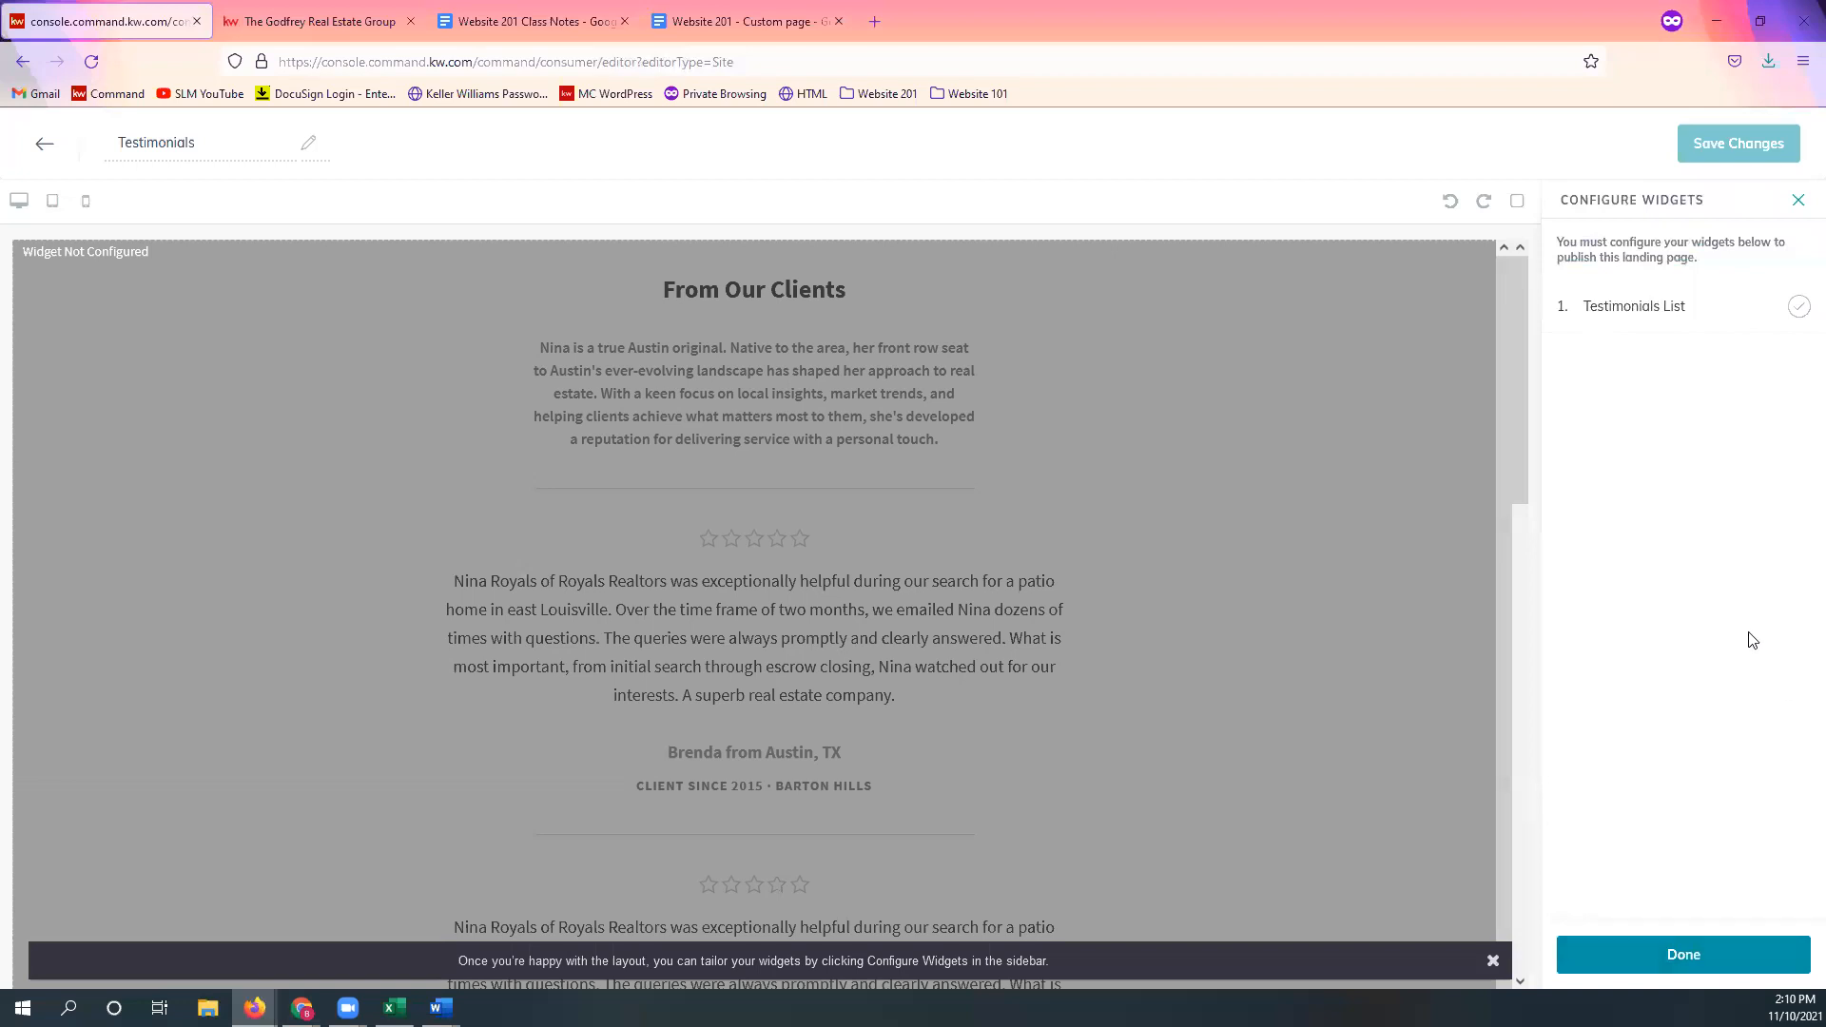
Step: Give the Testimonials List widget headline 'Client Reviews' and intro 'See what our clients have to say!'
click(1677, 329)
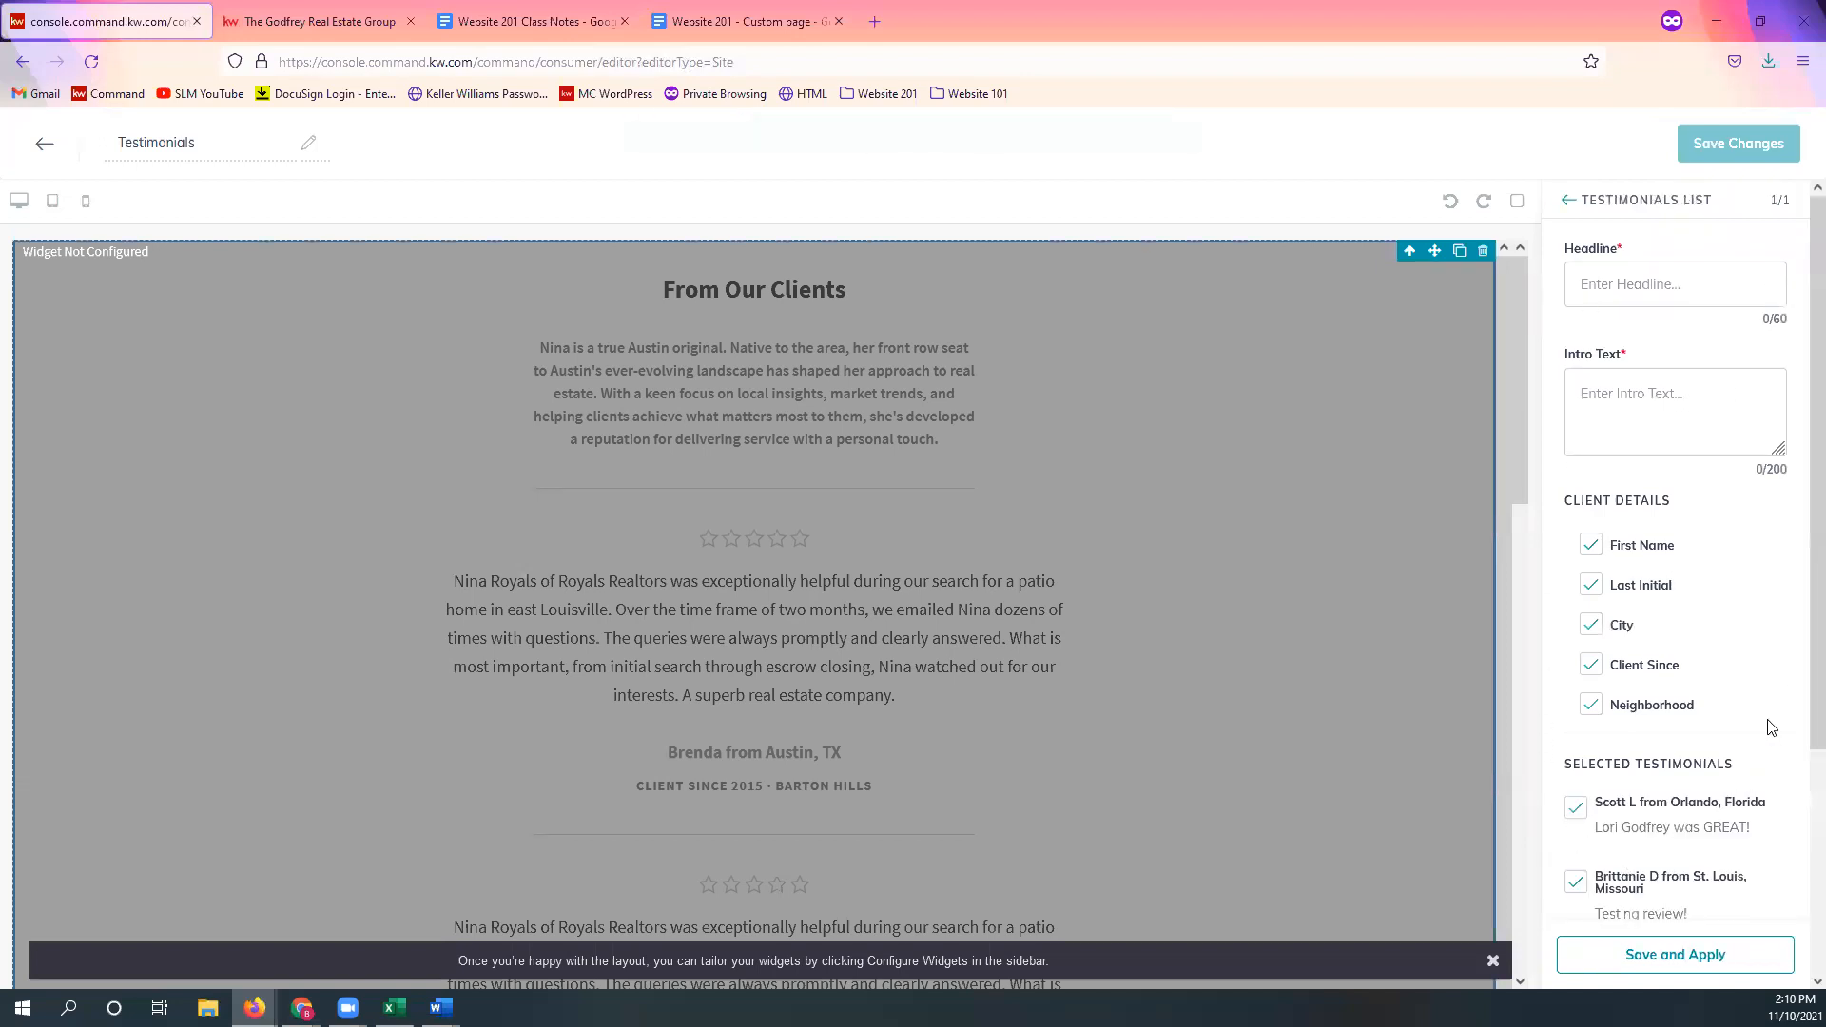
click(1706, 295)
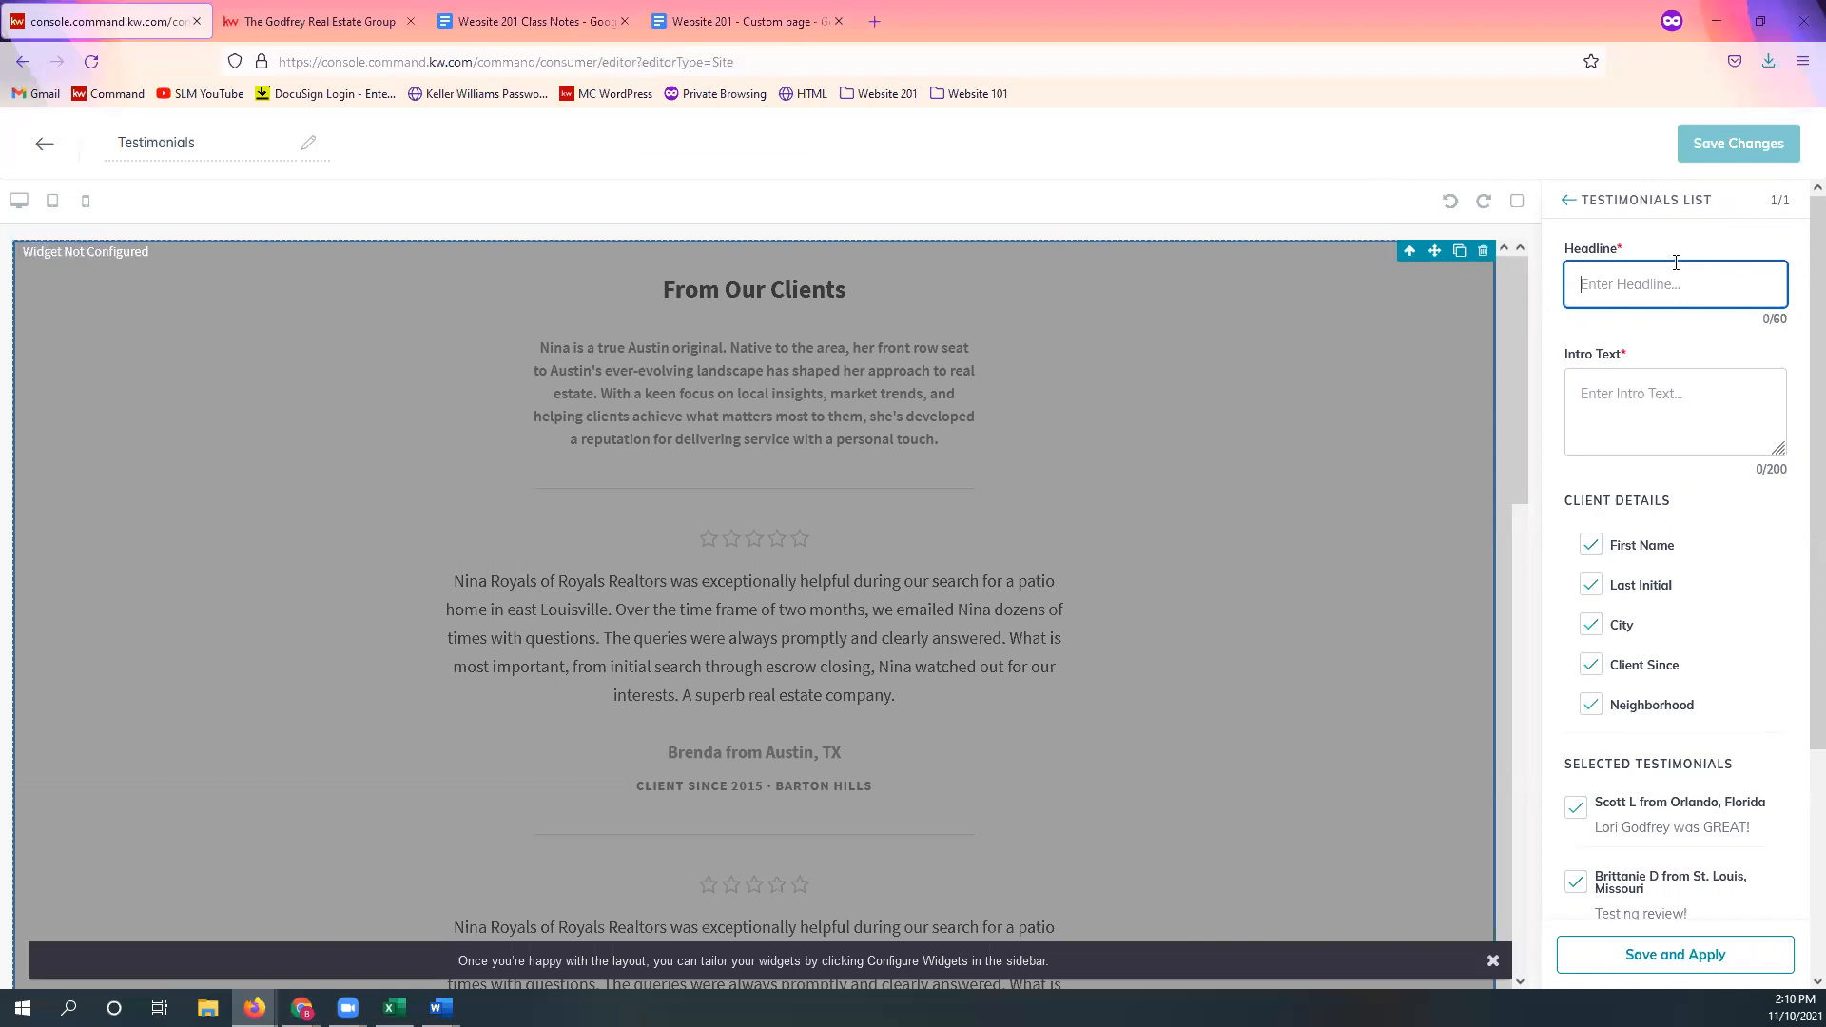
text(Client Reviews)
click(1710, 397)
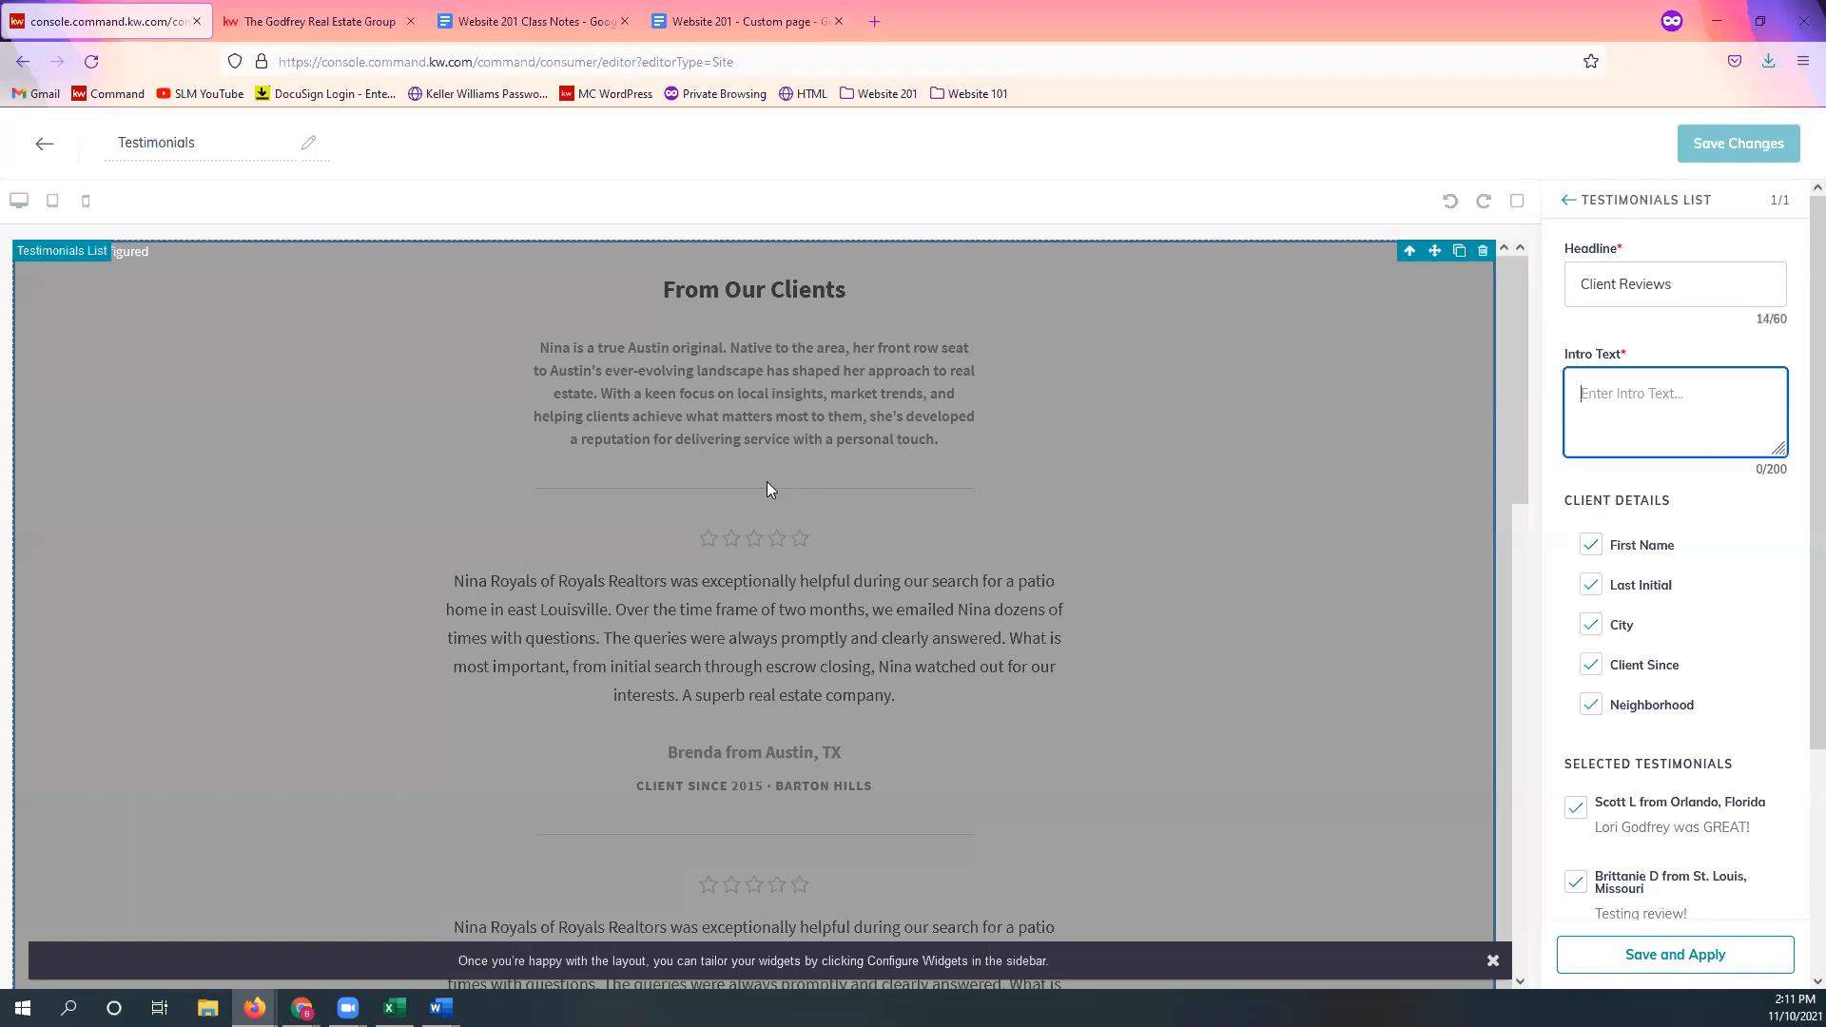
text(See what )
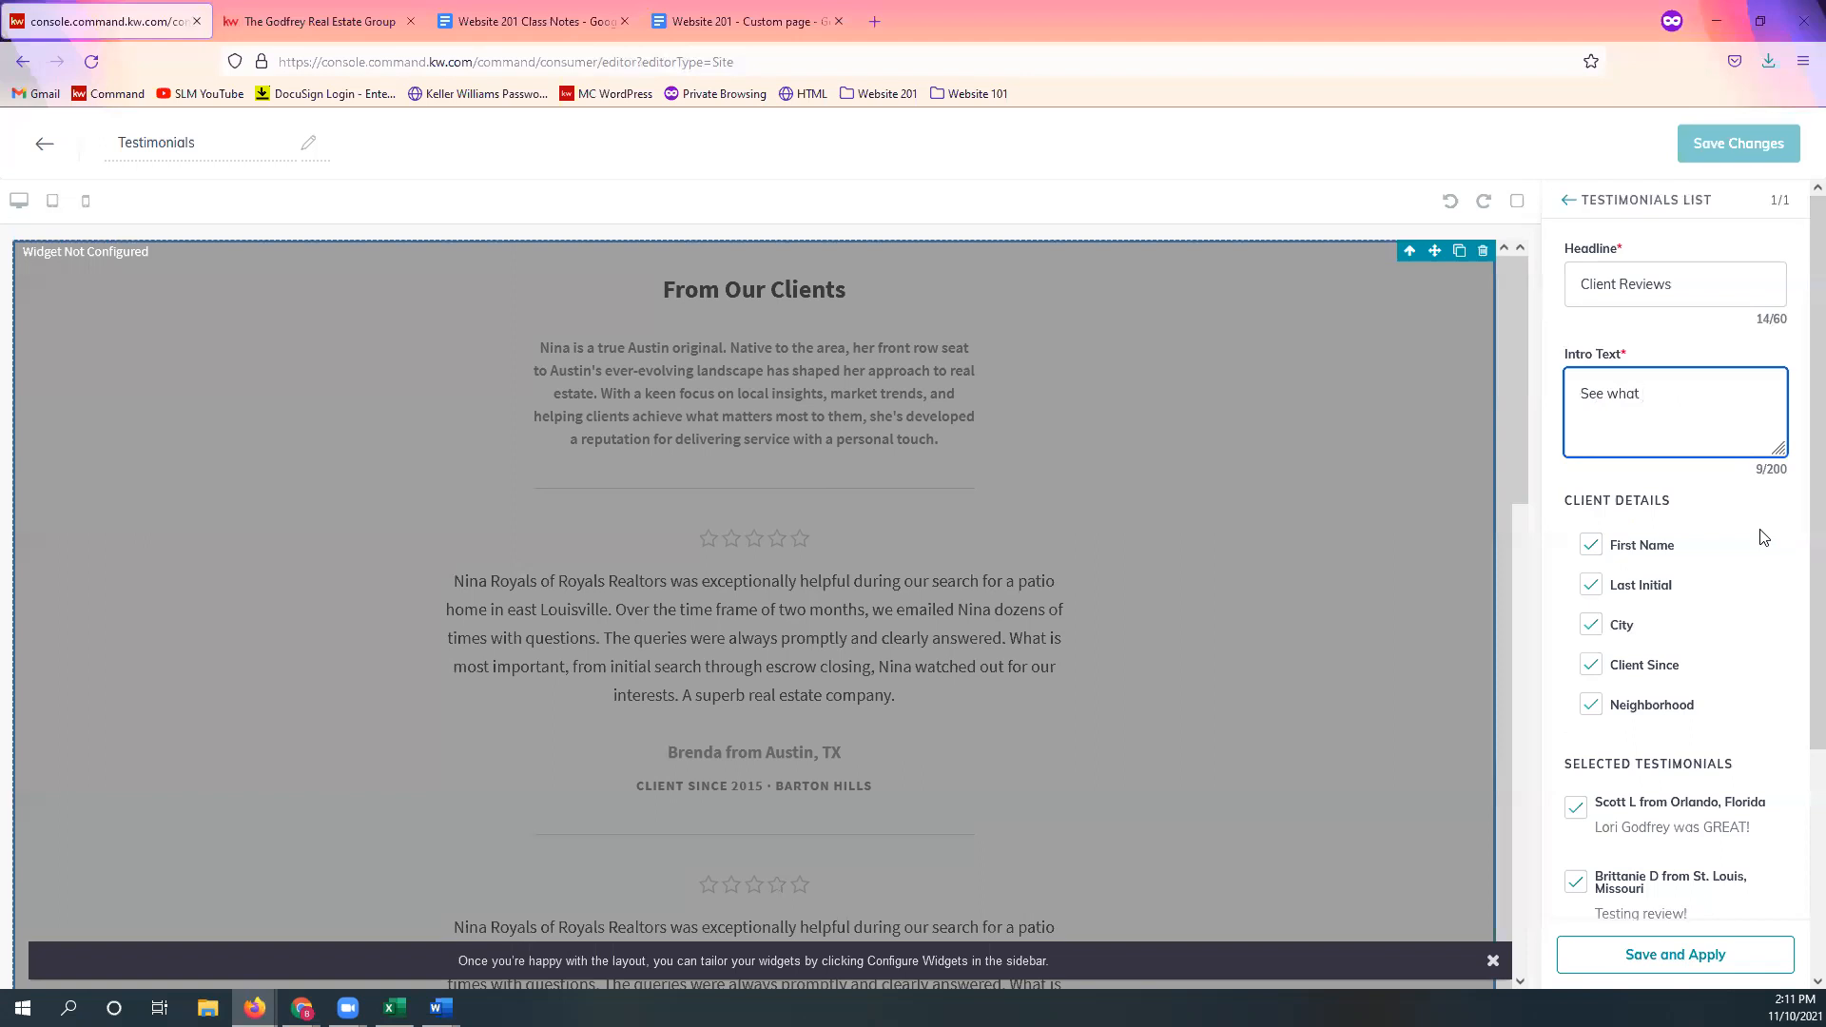
text(our clients have to say!)
click(1762, 537)
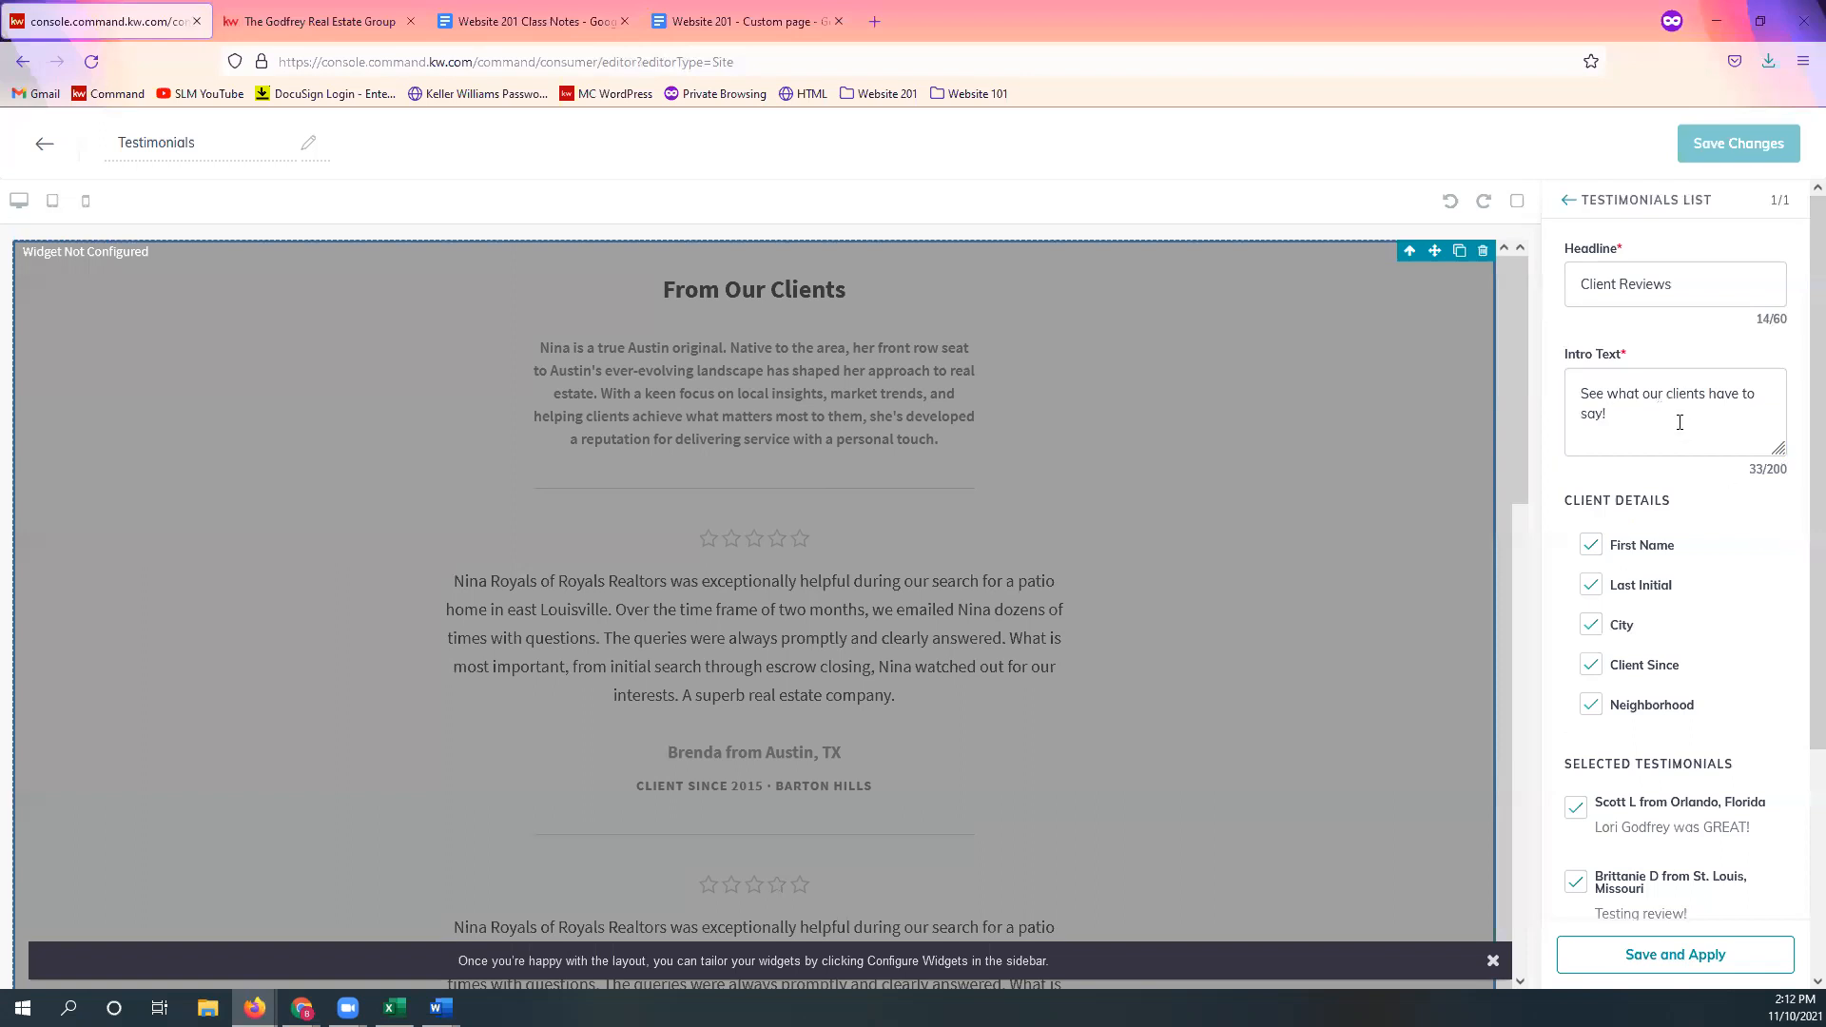
Step: Hide the Client Since detail and apply the widget settings
scroll(1723, 567, down, 2)
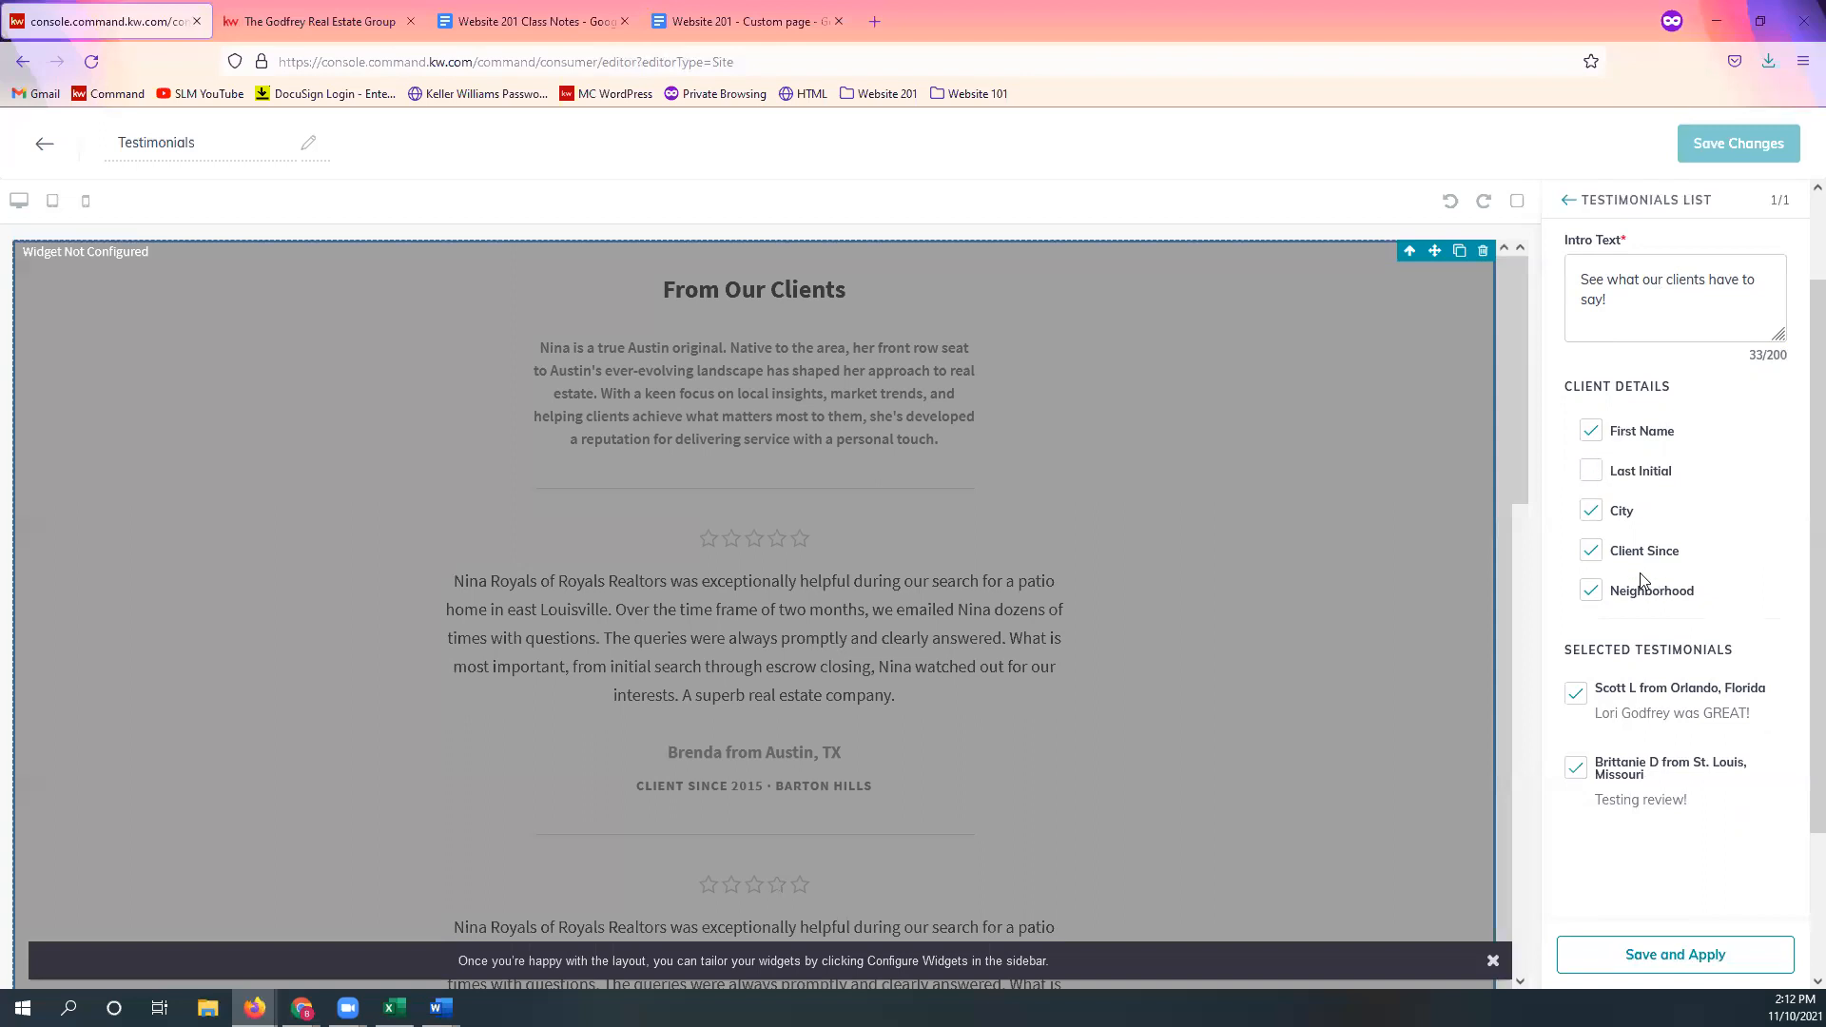
click(1593, 559)
scroll(1628, 537, down, 2)
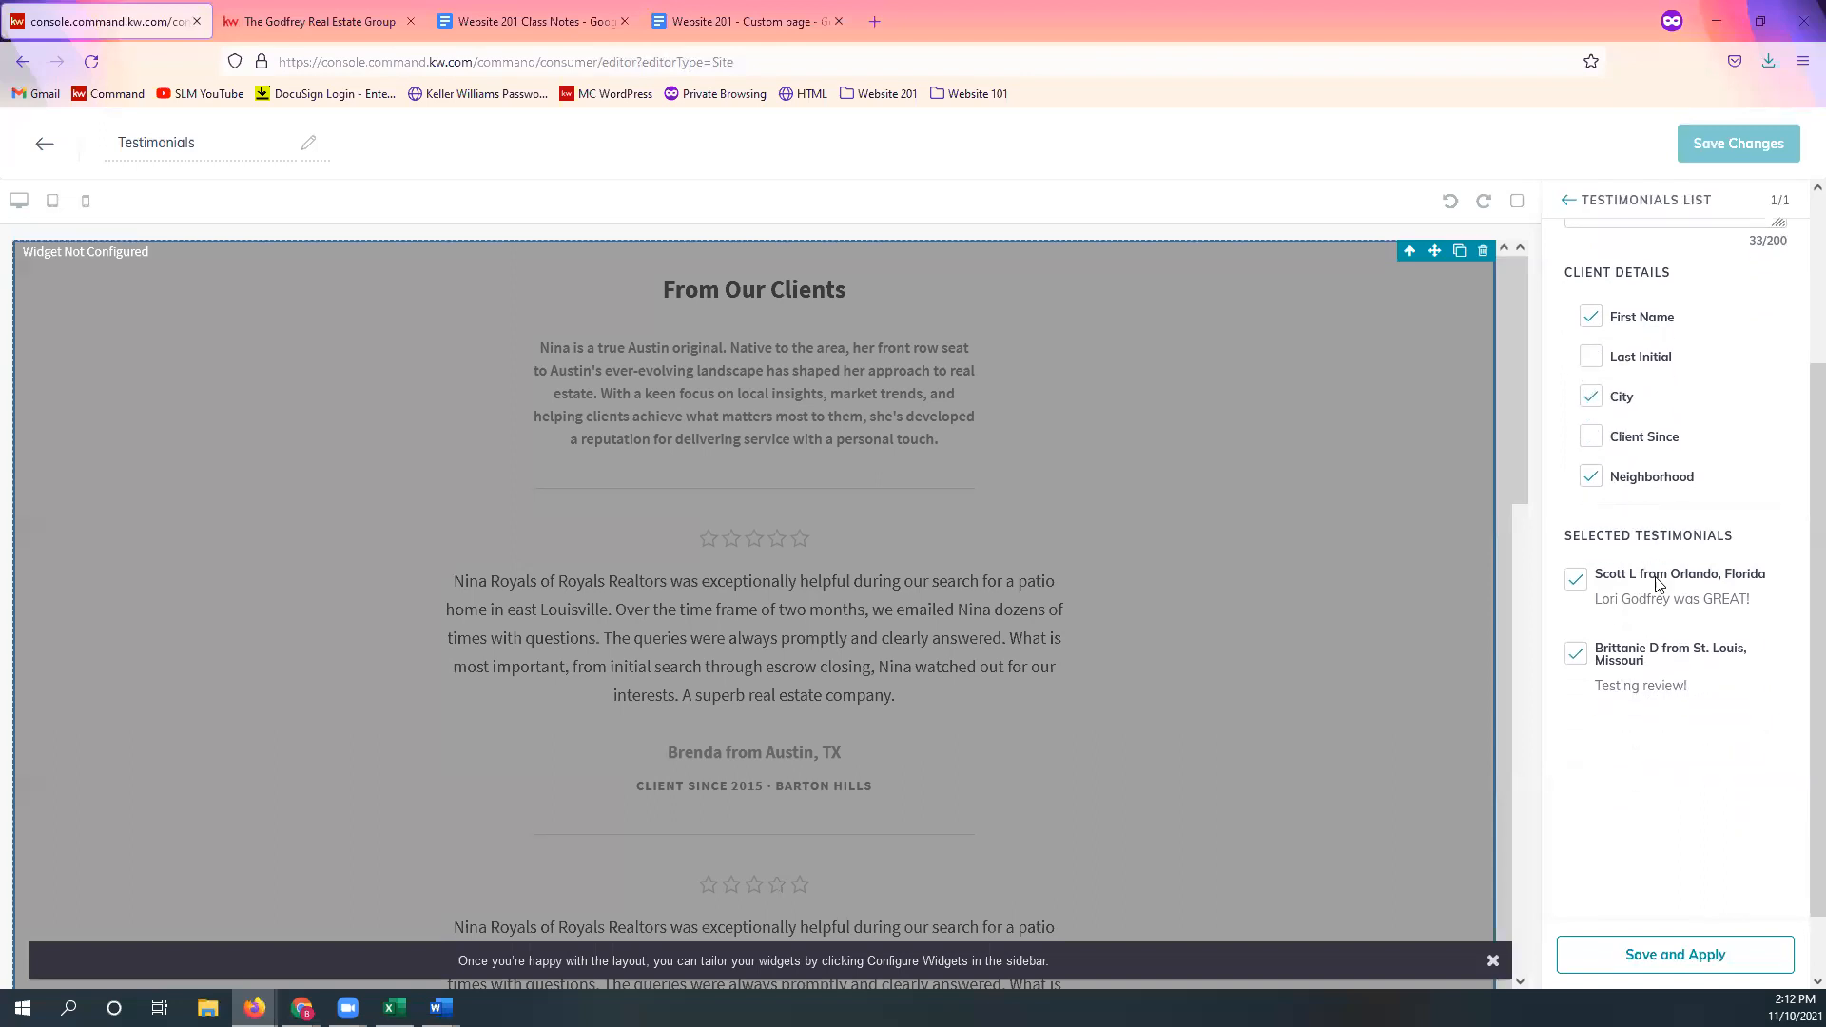
scroll(1662, 594, down, 1)
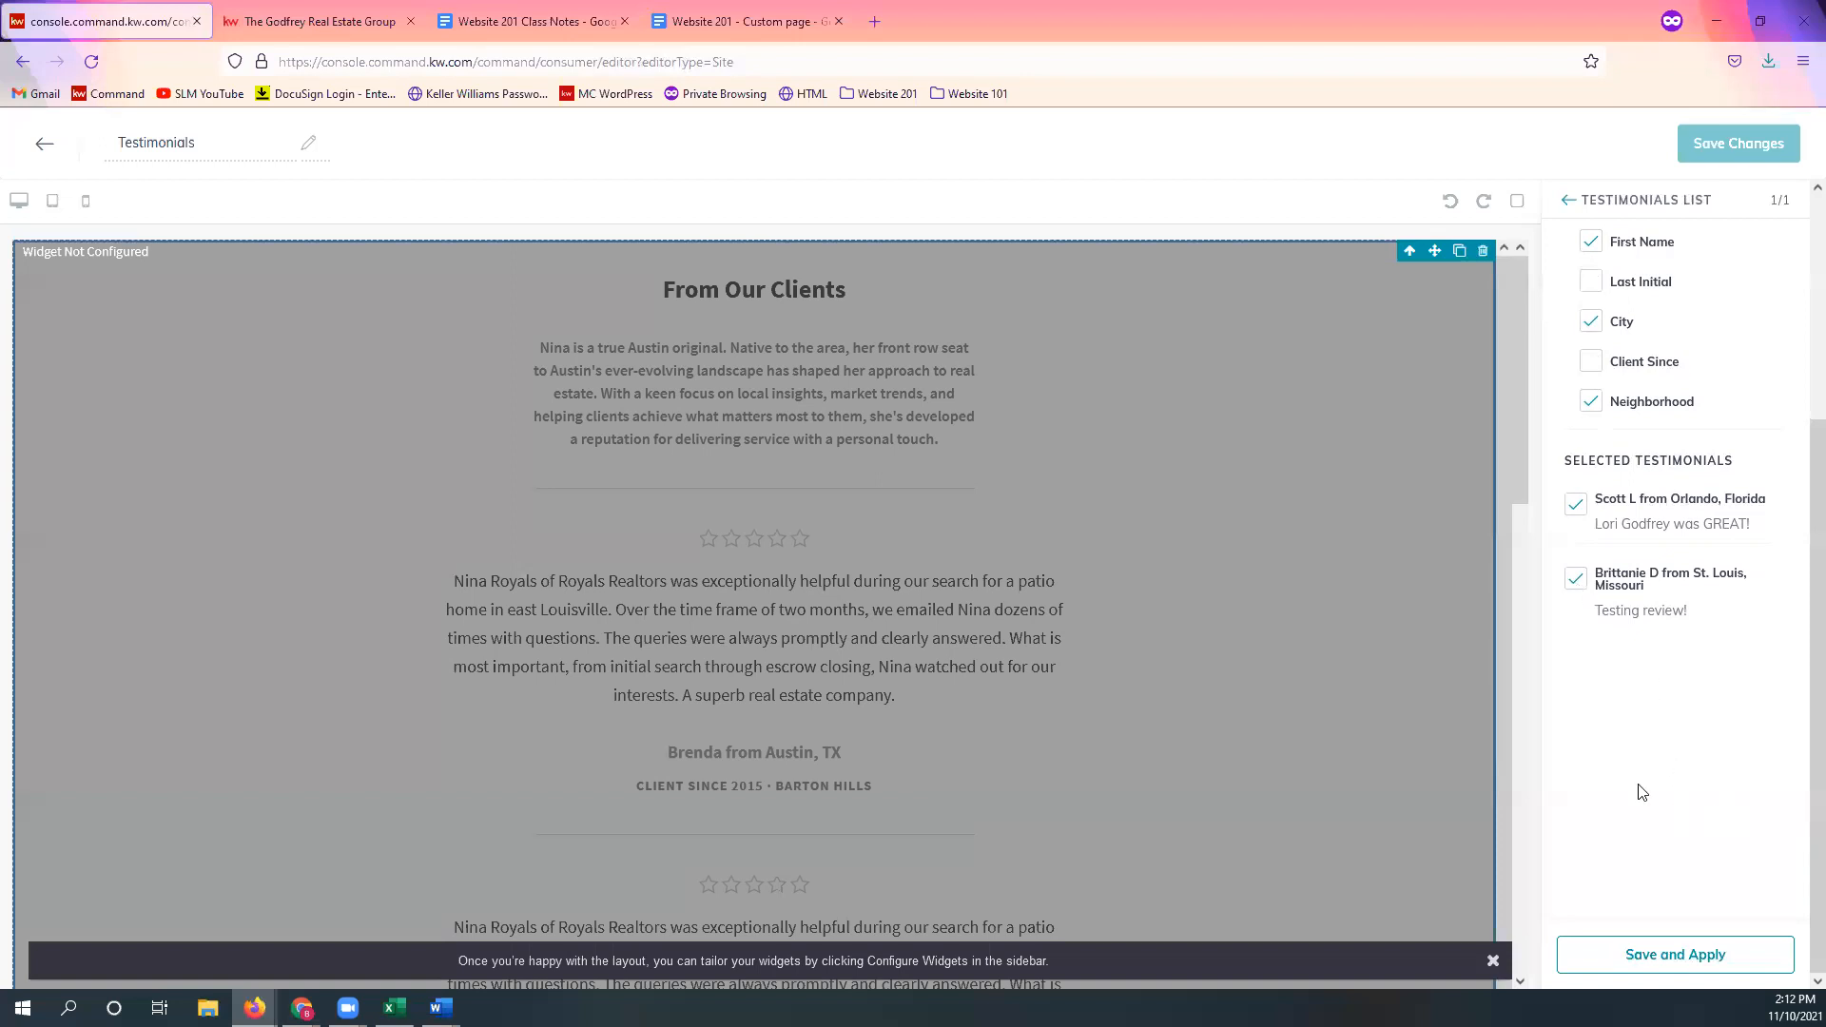
scroll(1698, 788, up, 1)
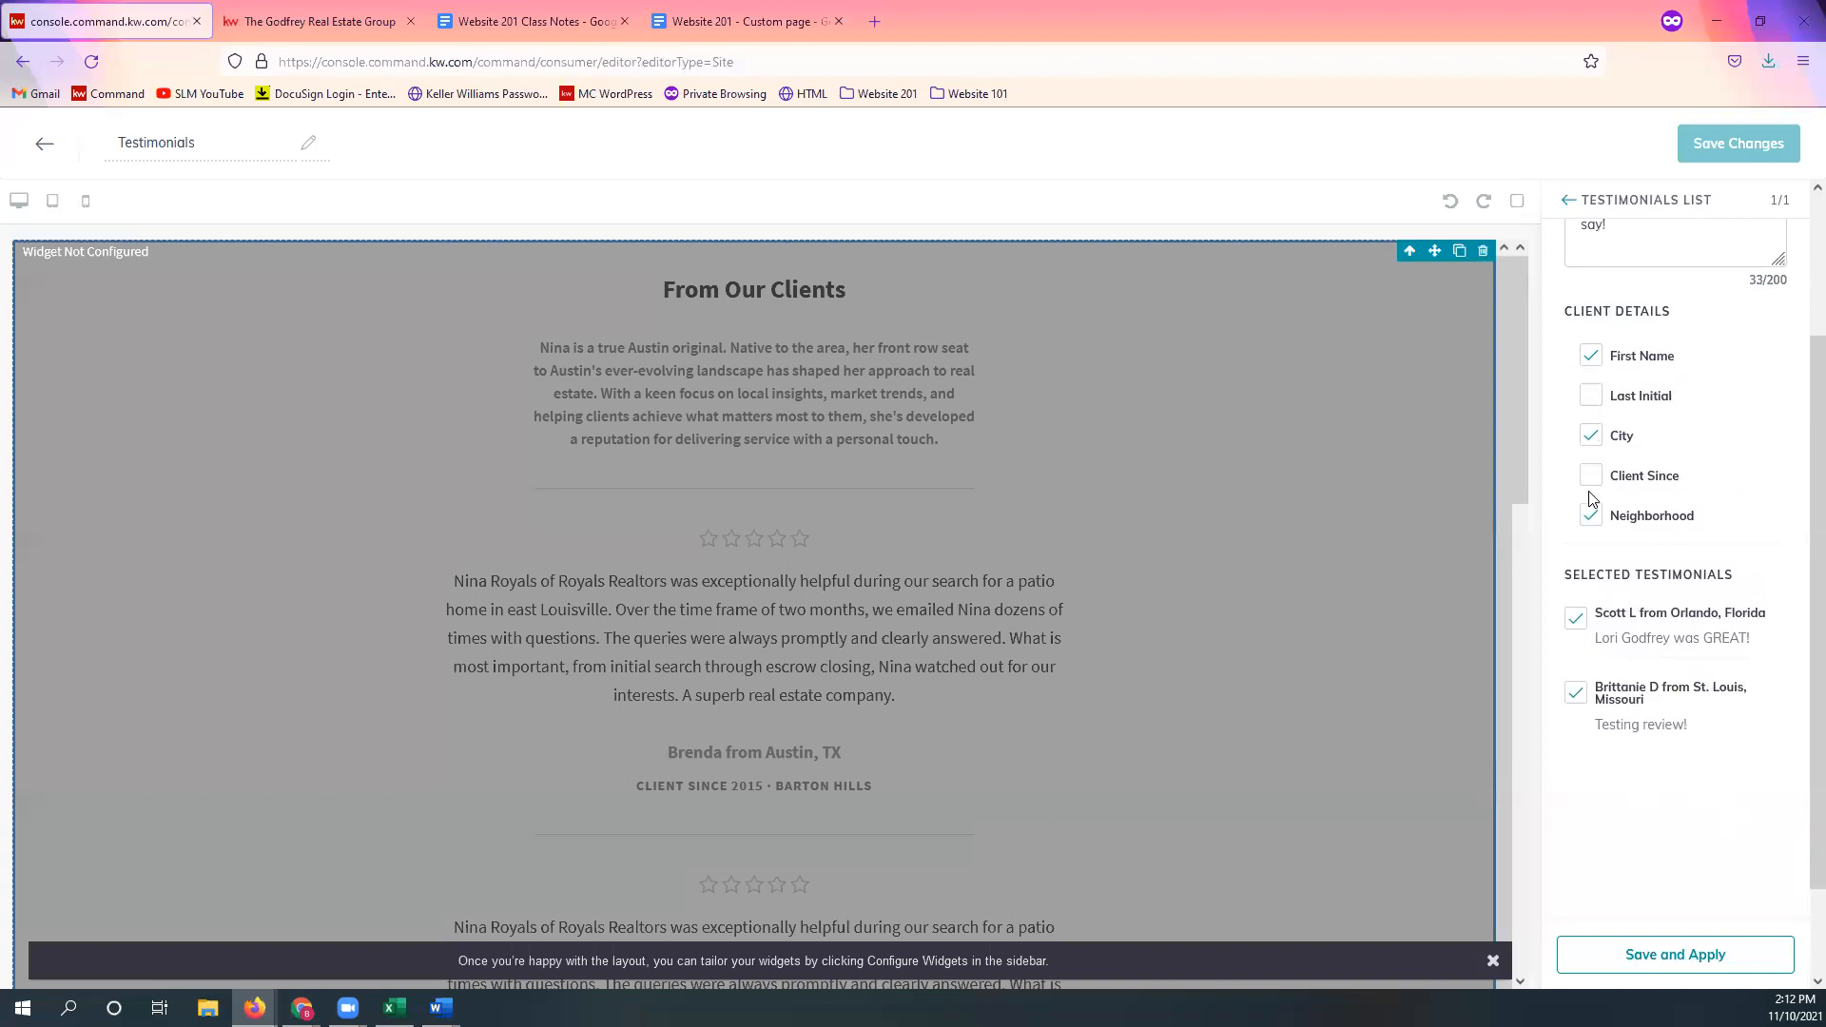
click(1691, 972)
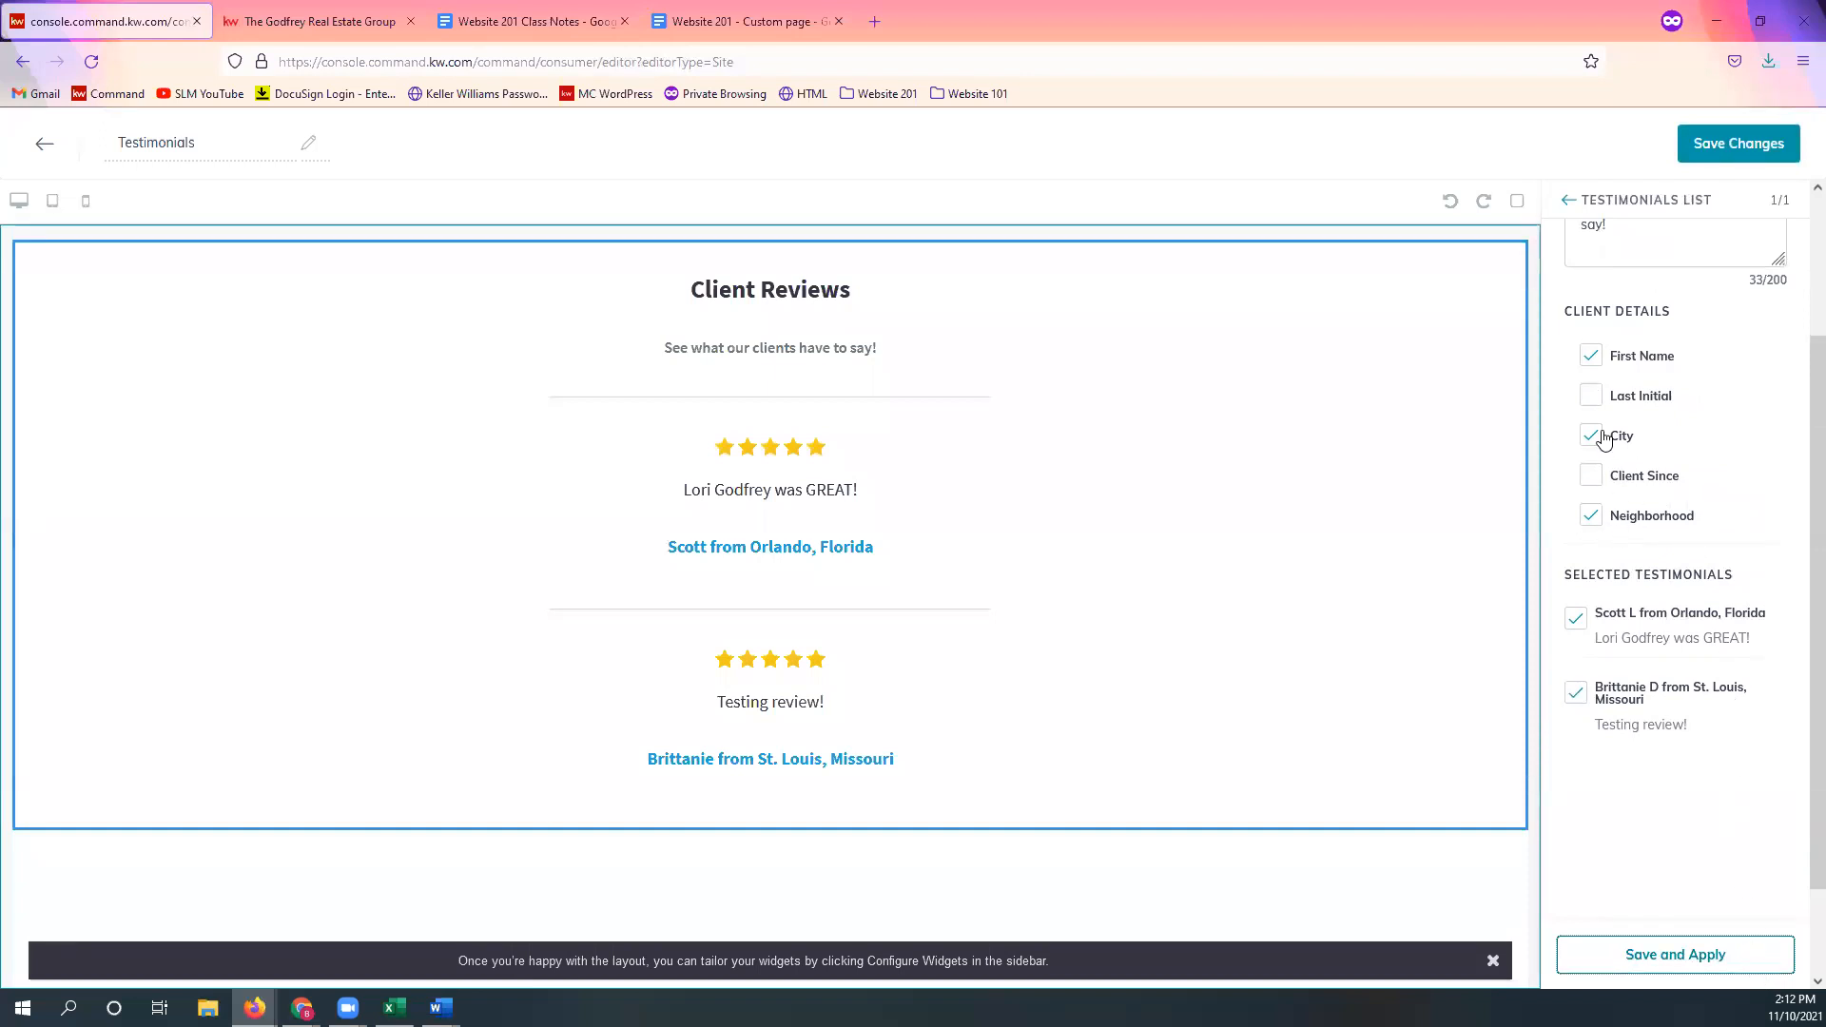
Step: Re-enable the clients' last initial and Client Since details, apply them, and save the page
click(1591, 396)
click(1591, 475)
click(1723, 954)
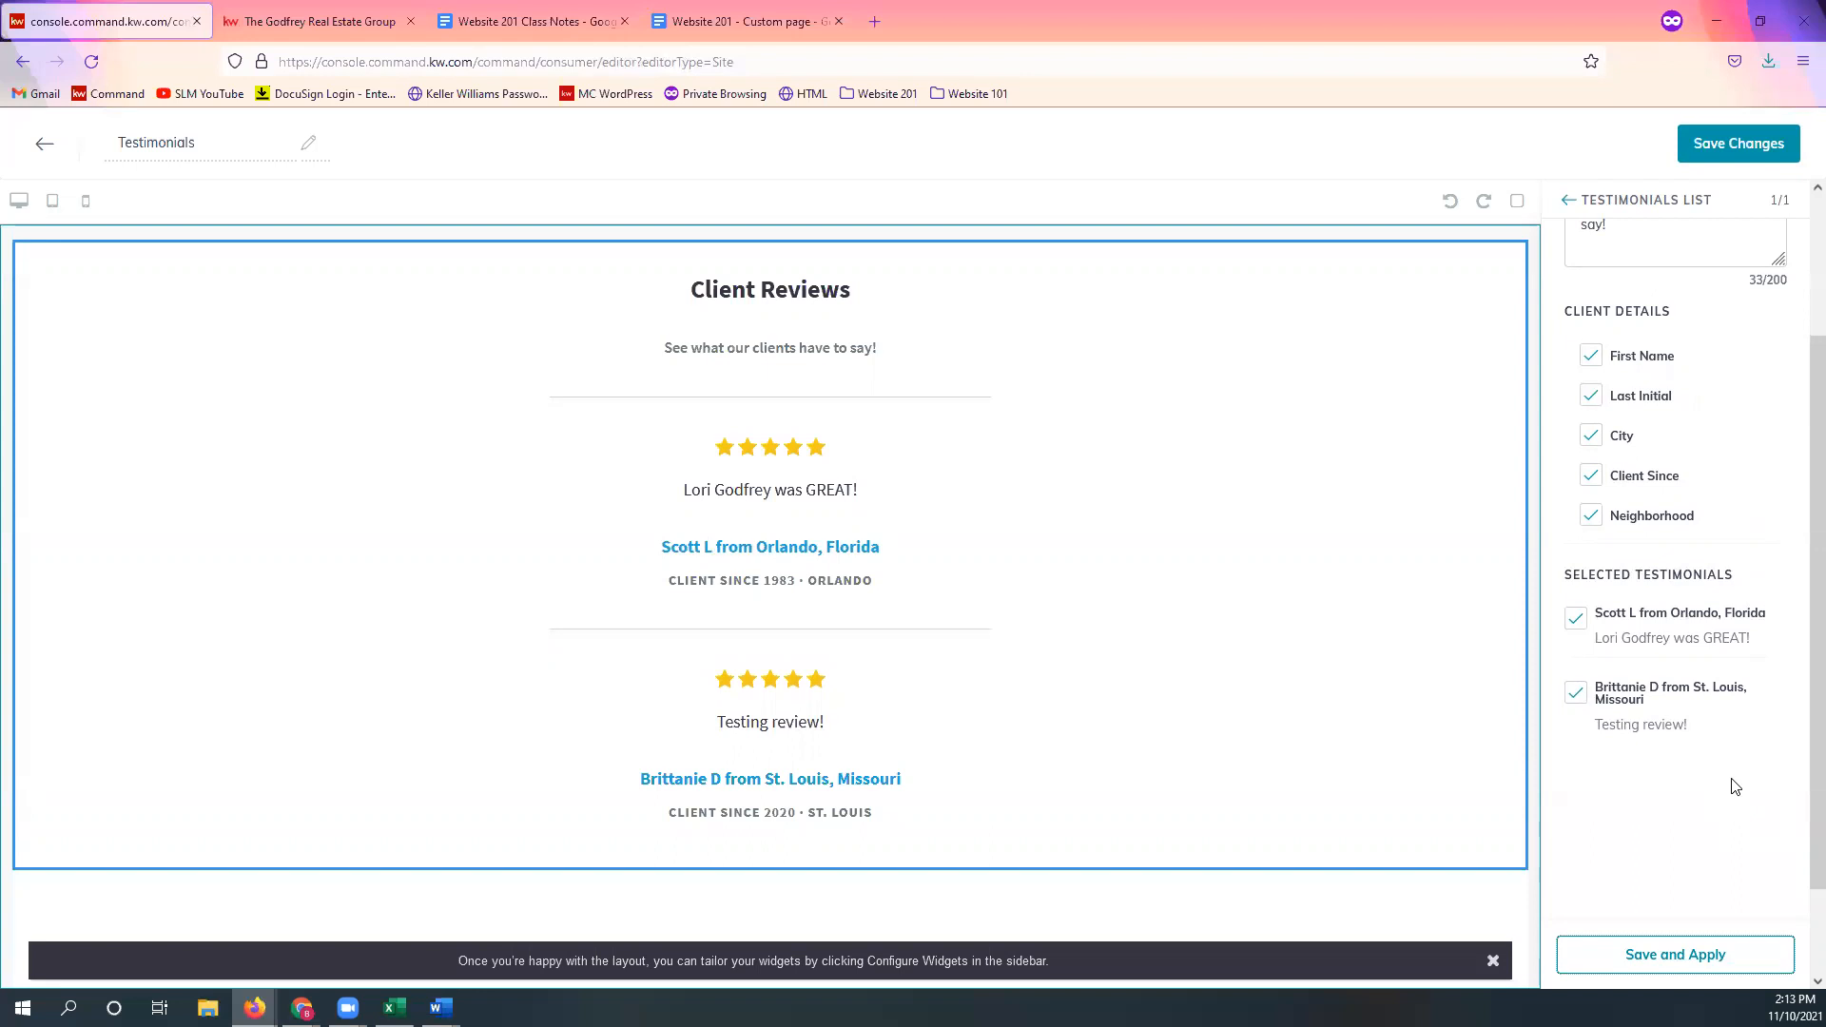
scroll(1733, 786, down, 1)
scroll(1742, 786, up, 2)
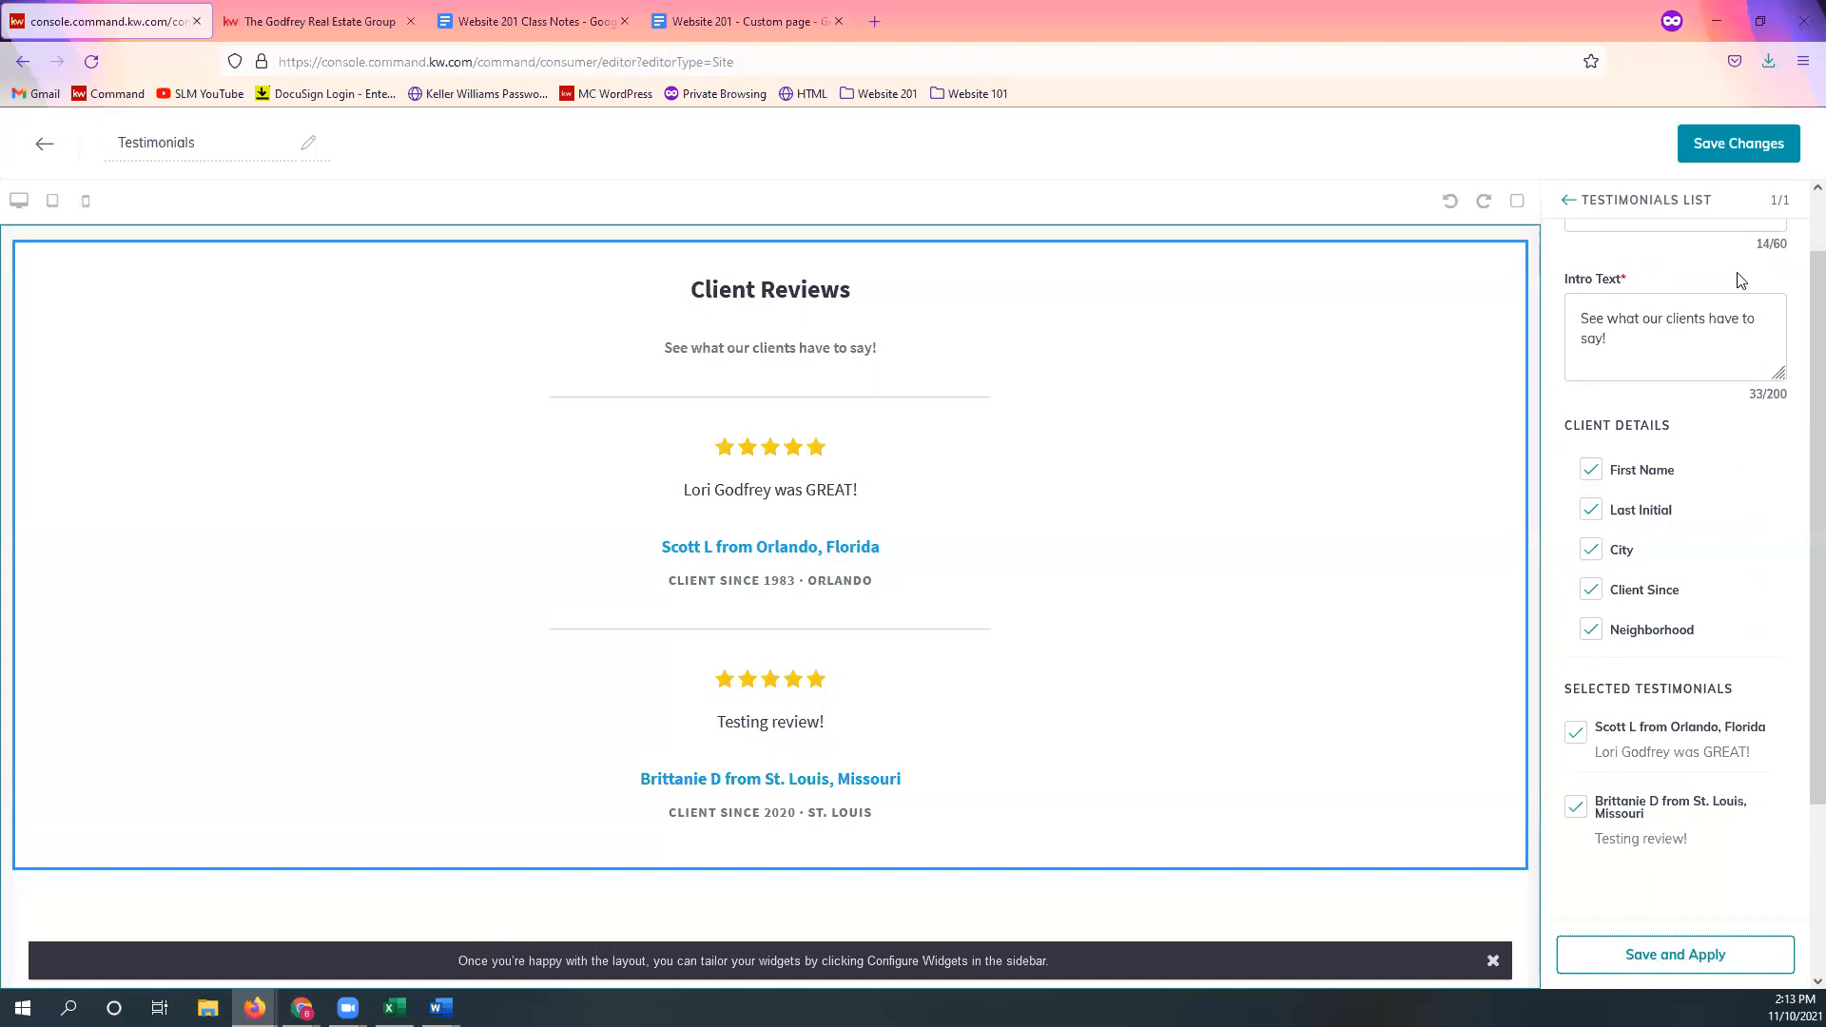
click(1761, 150)
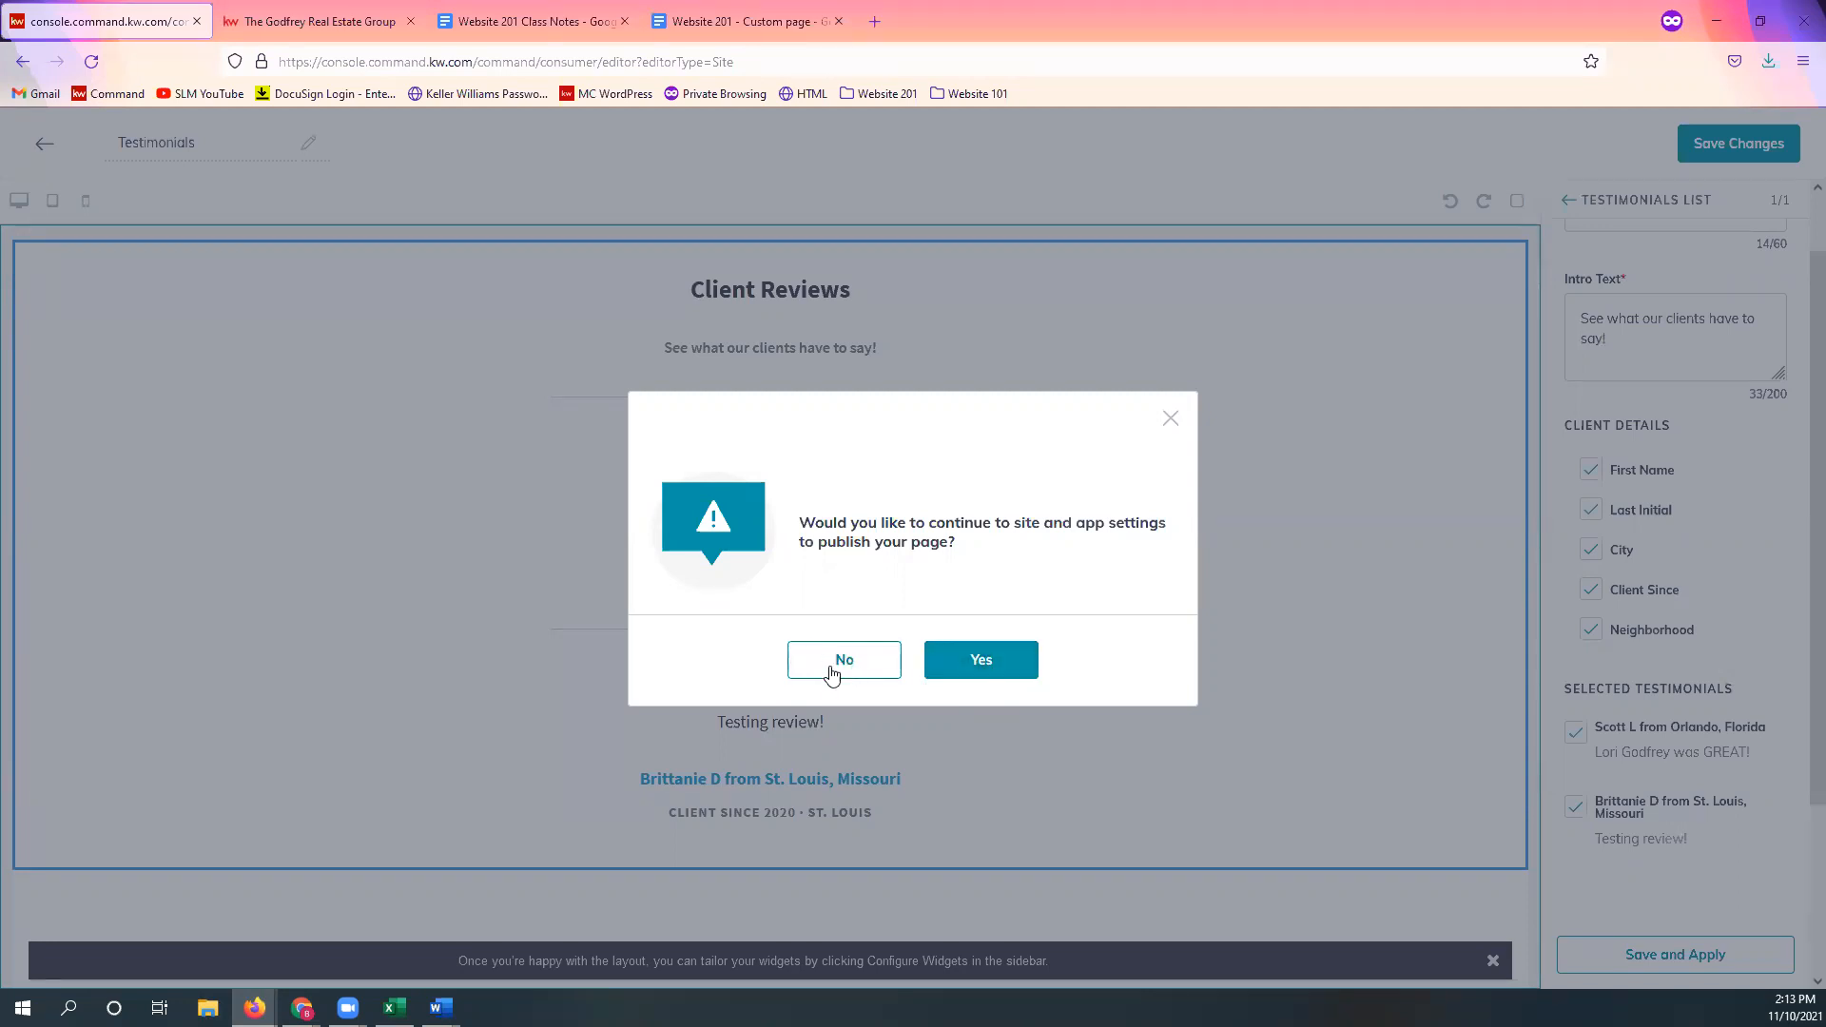
Step: Continue to site settings and add the Testimonials page as a new navigation page
click(987, 676)
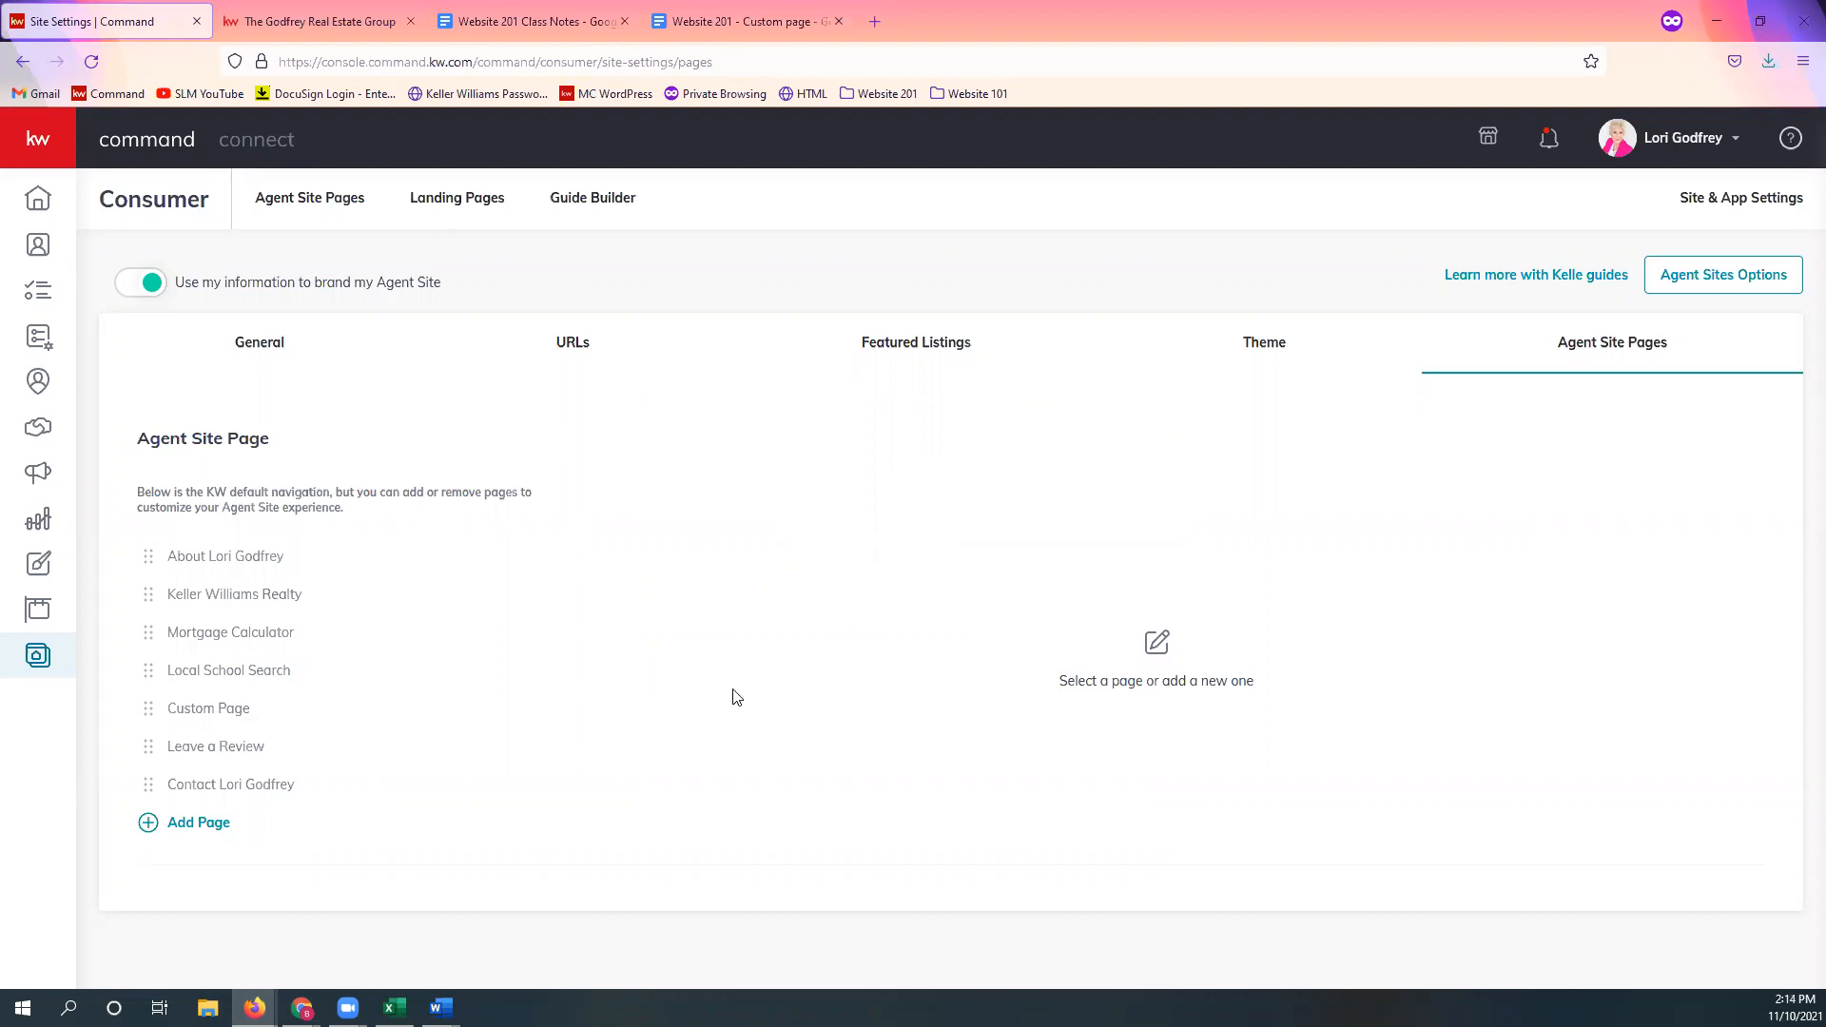
click(200, 823)
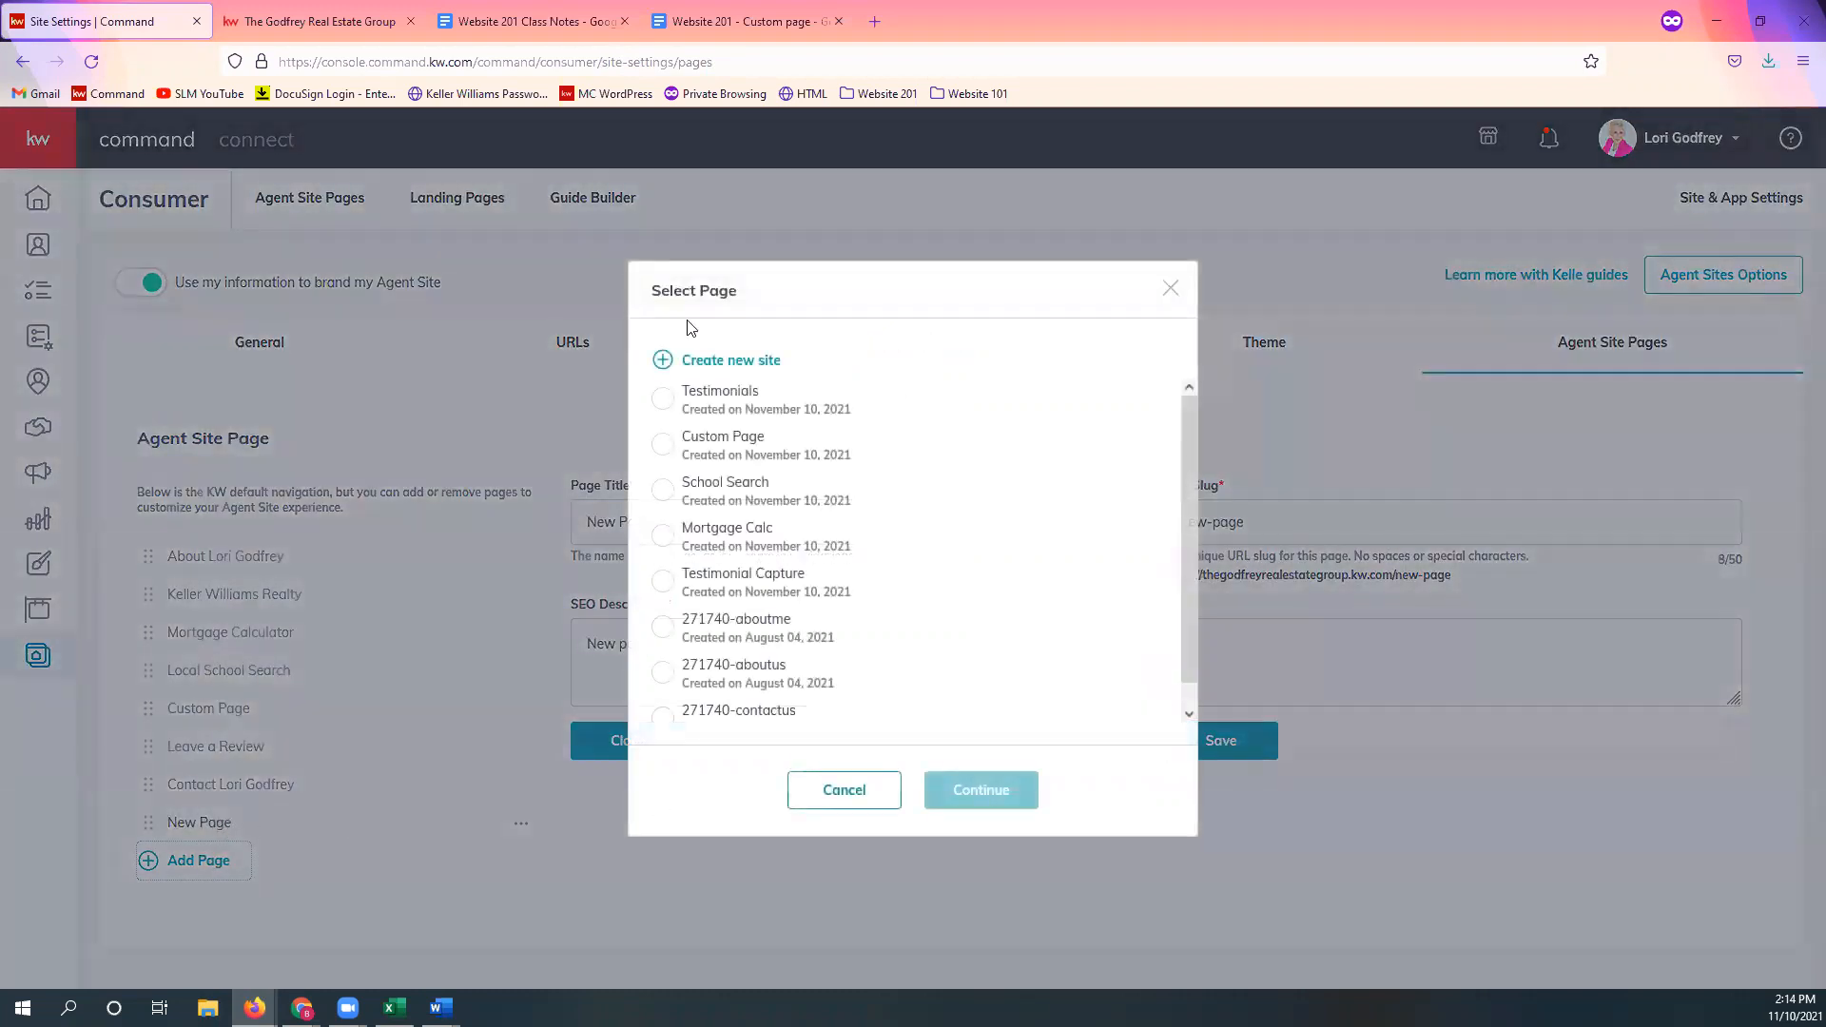
click(668, 400)
click(978, 792)
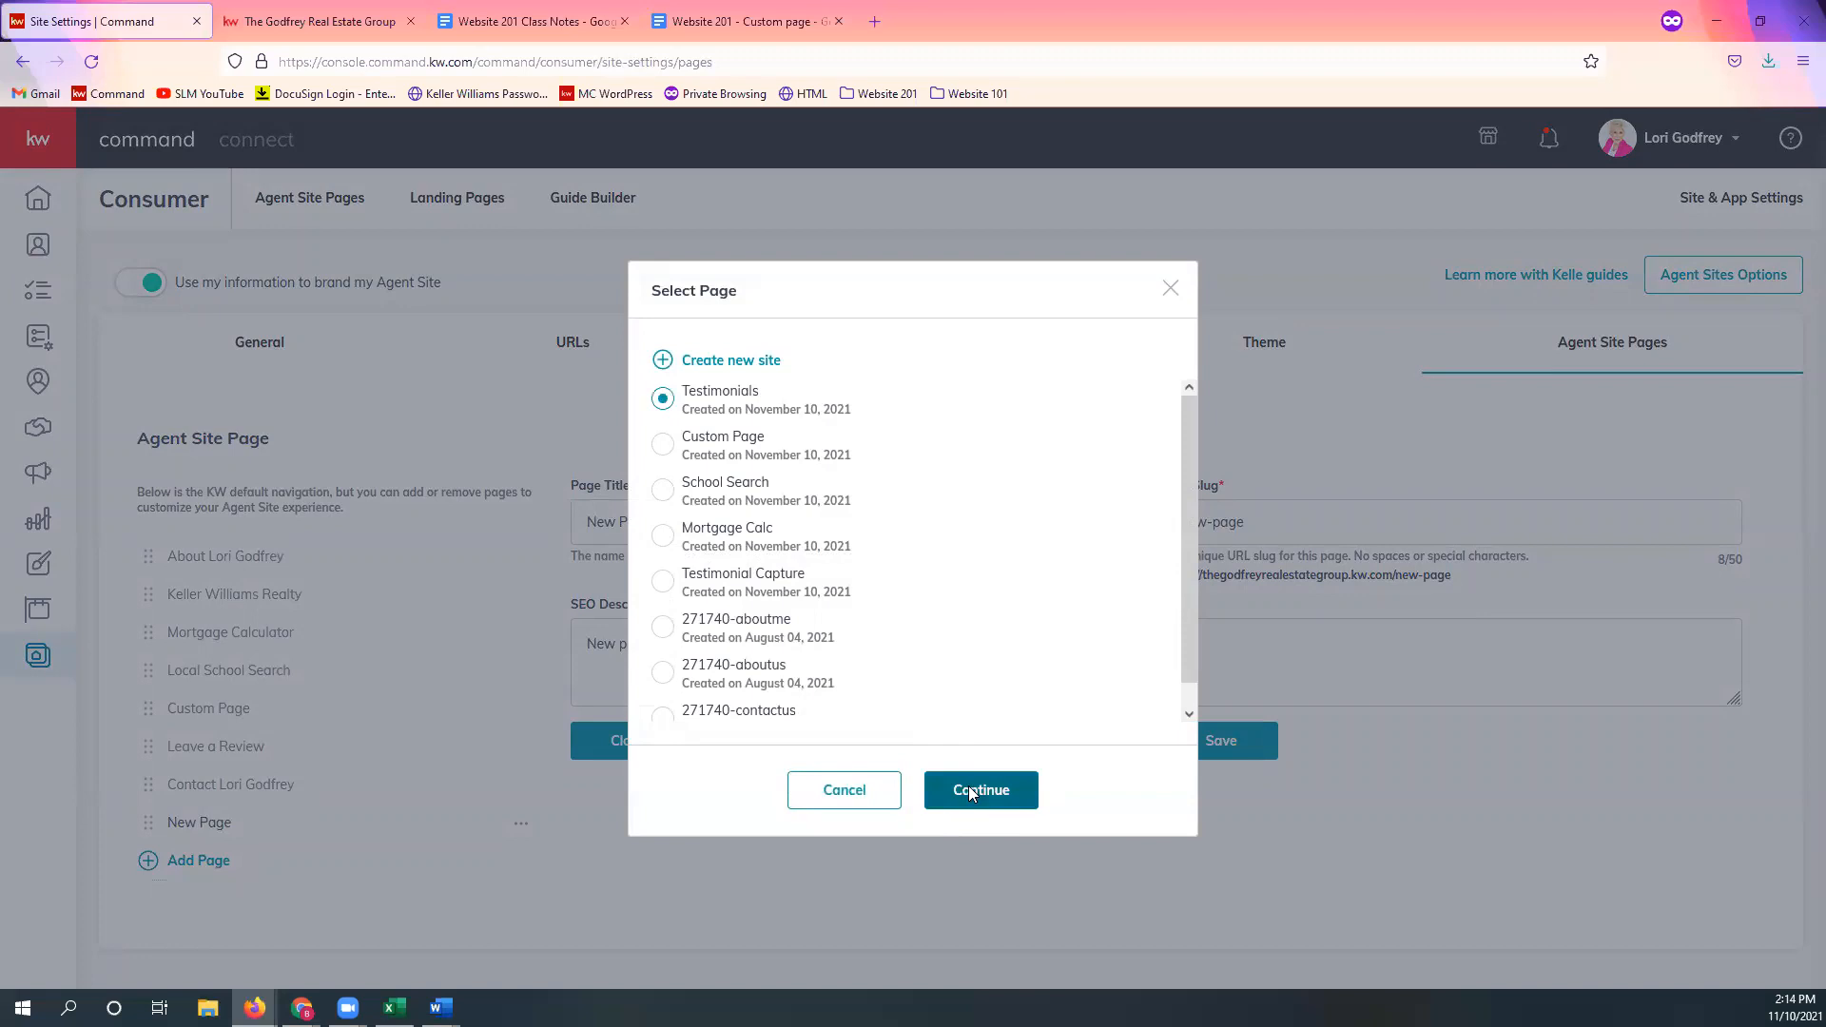
Step: Title the page 'Client Reviews', slug client-reviews, SEO text 'See what our clients have to say', and save
triple_click(800, 528)
text(Client Review)
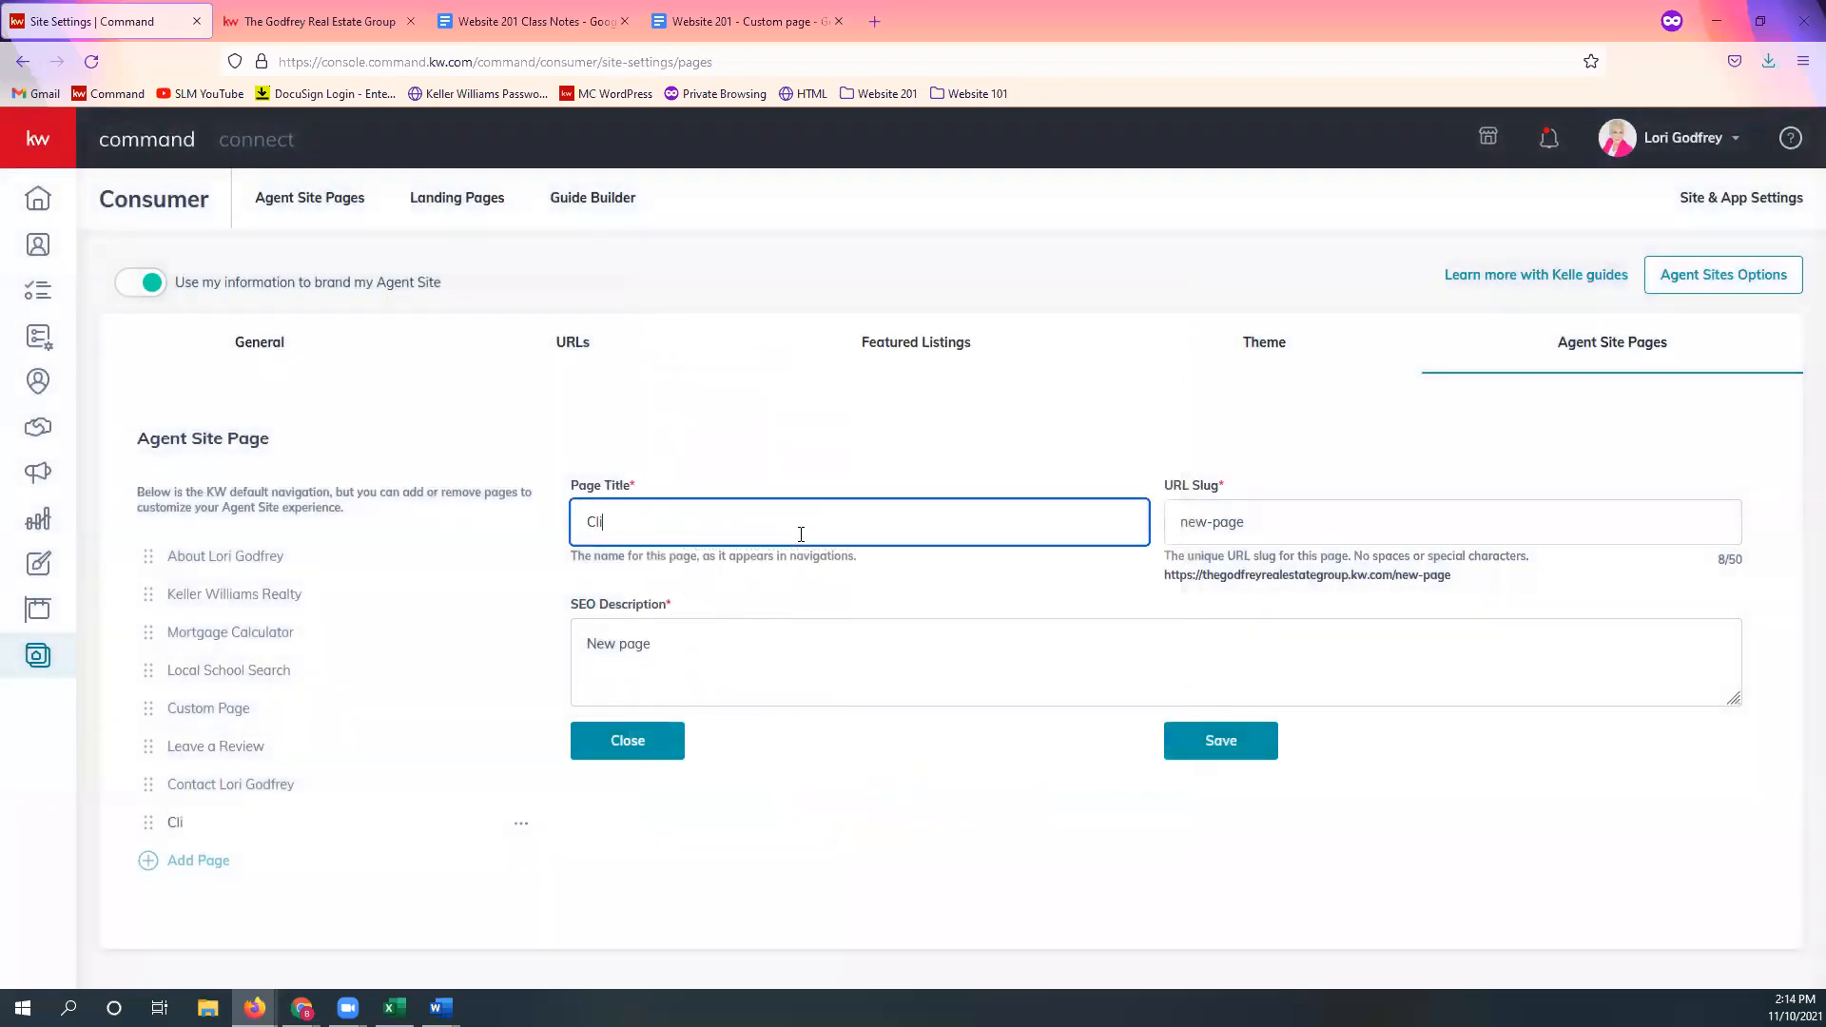
key(Tab)
text(cl)
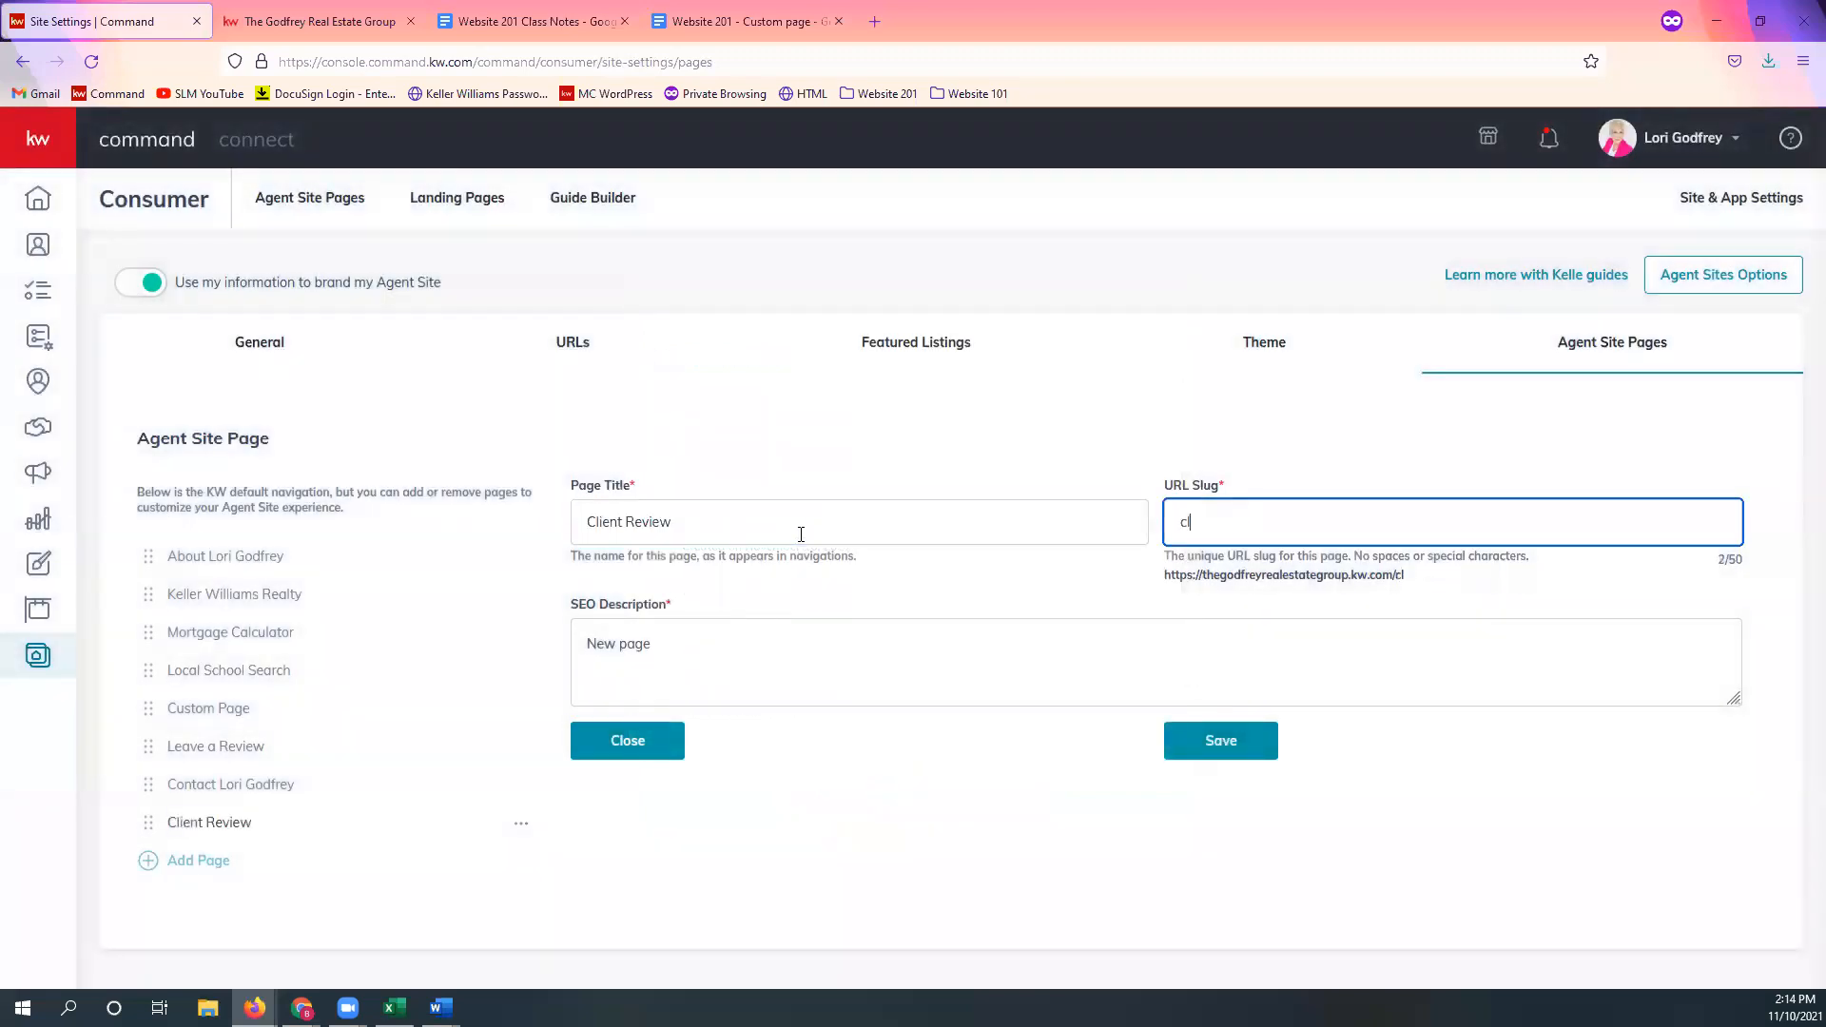
text(ient-reviews)
key(Tab)
key(ctrl+a)
text(S)
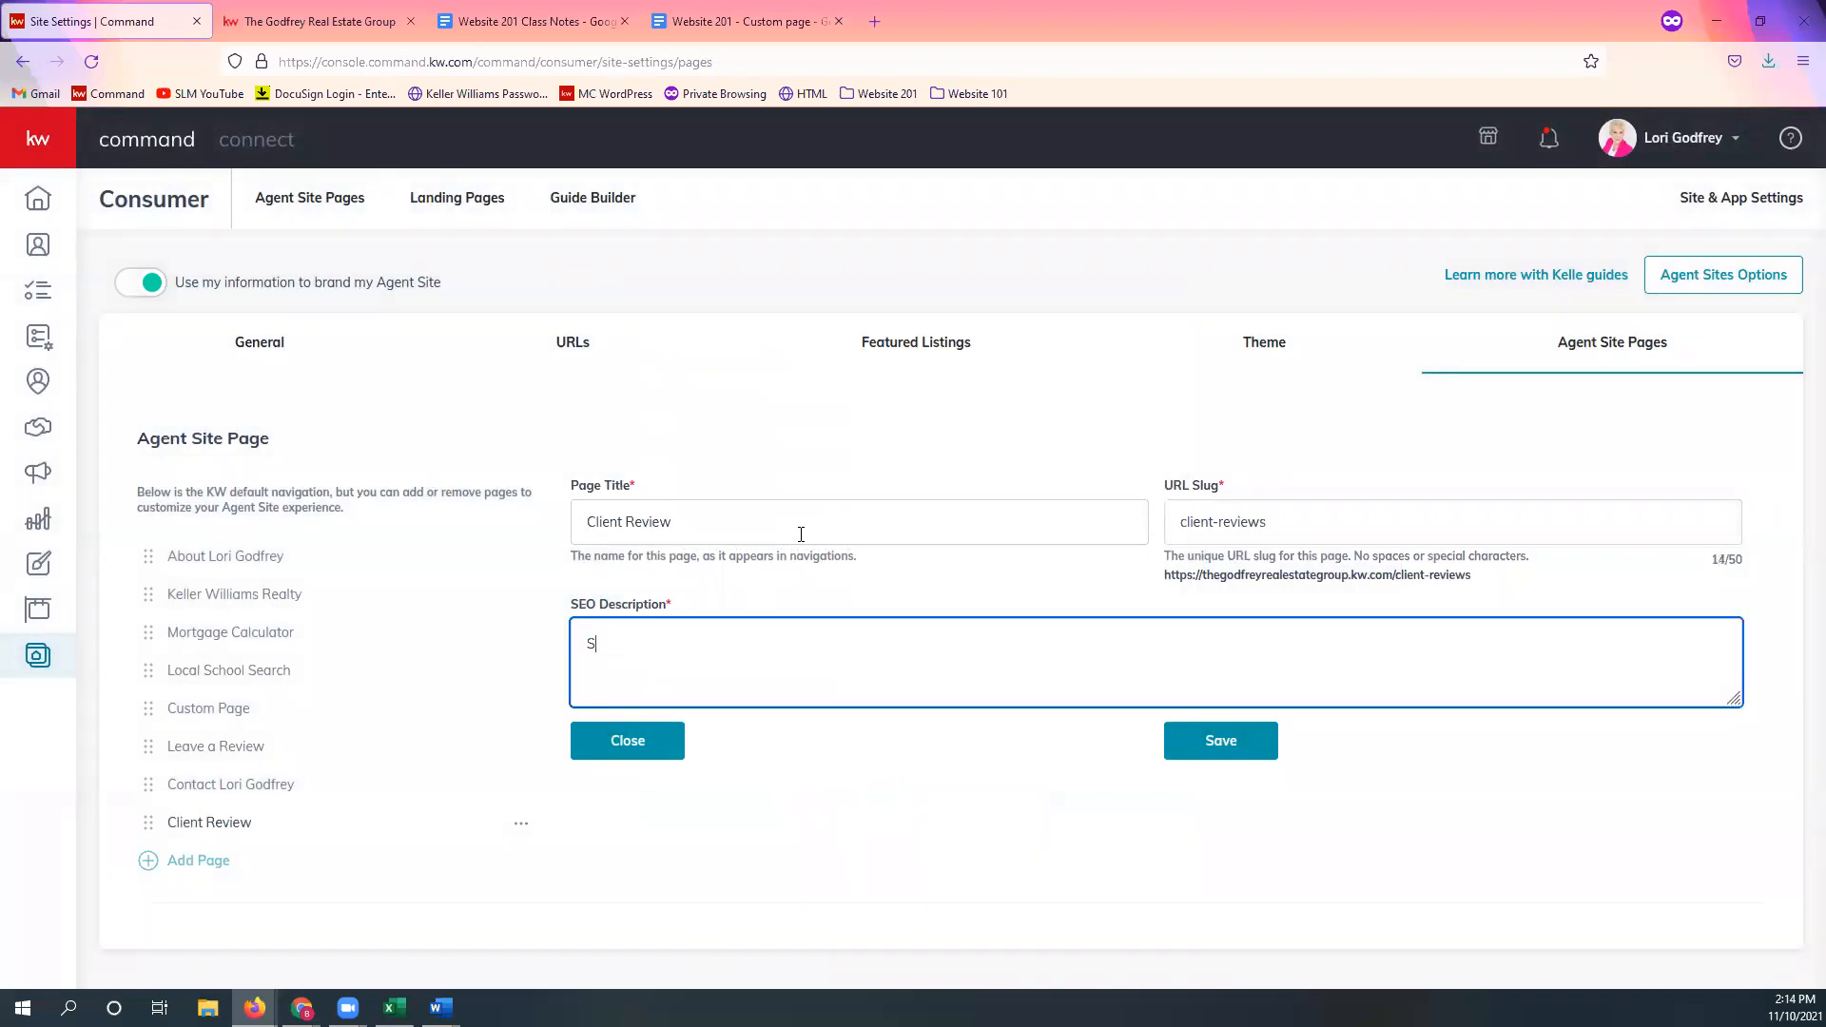
text(ee what our clients have to say!)
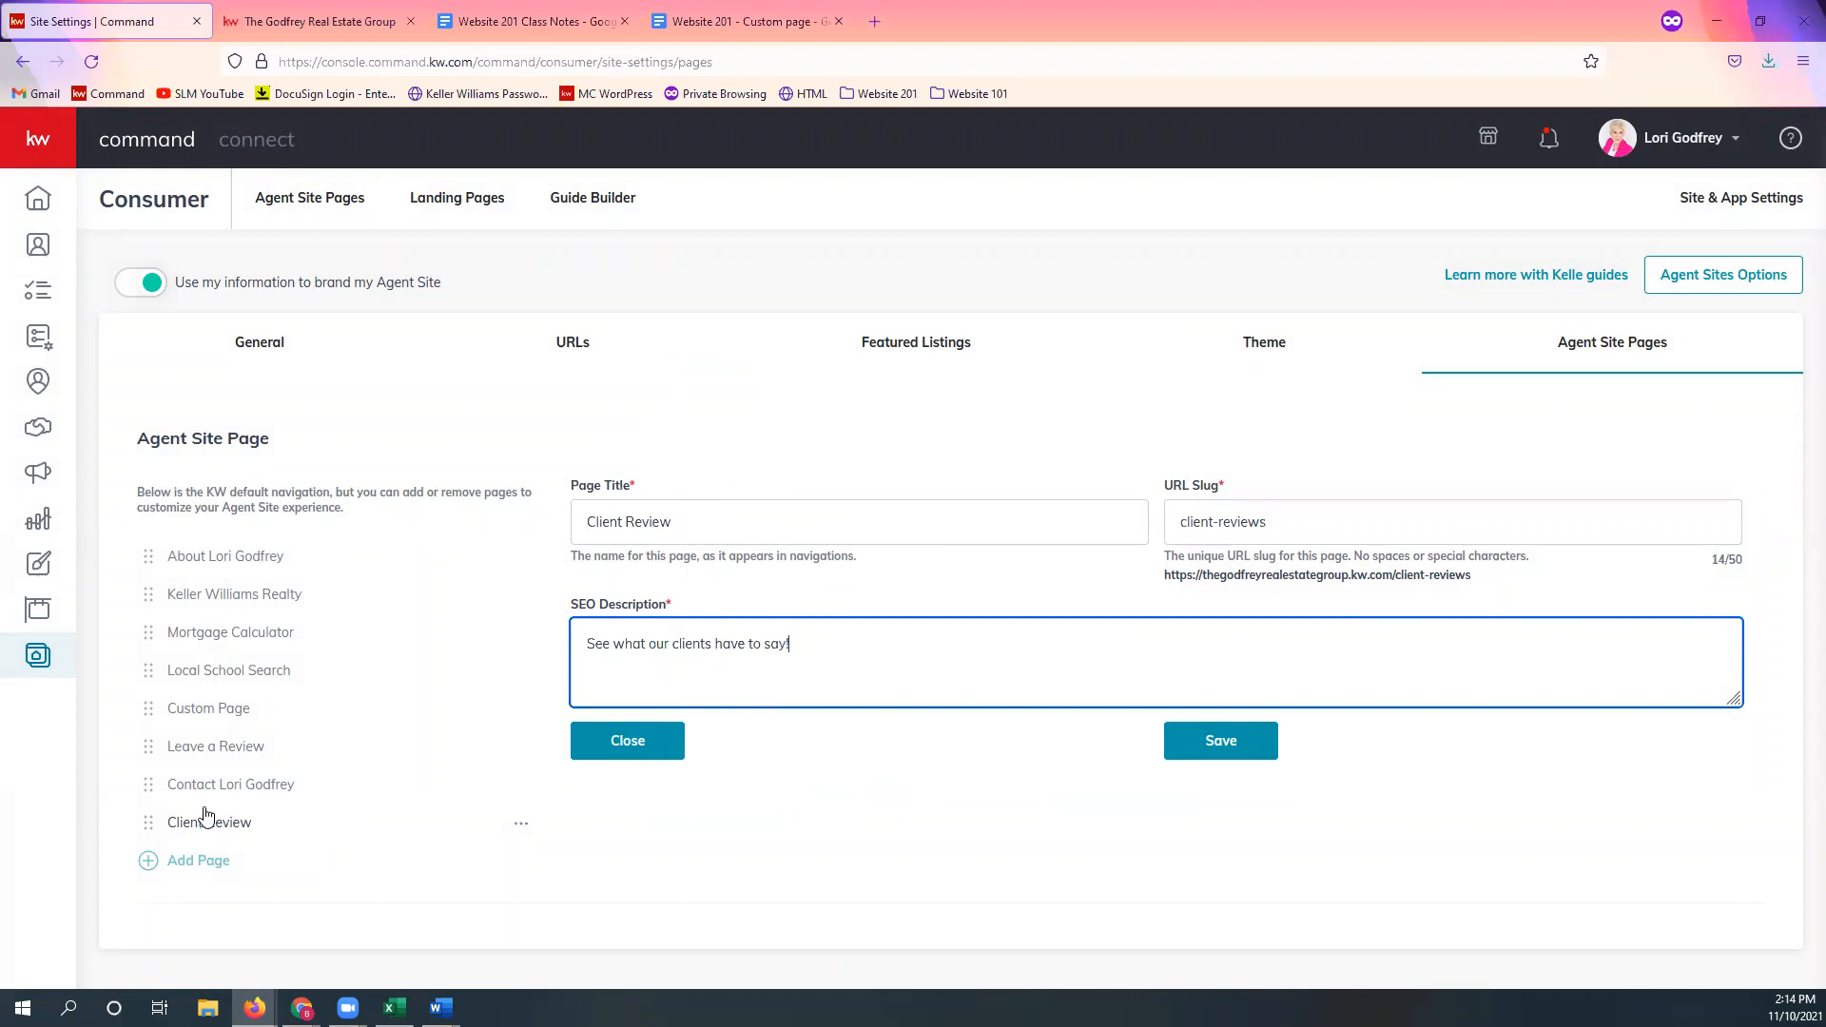
click(725, 507)
text(s)
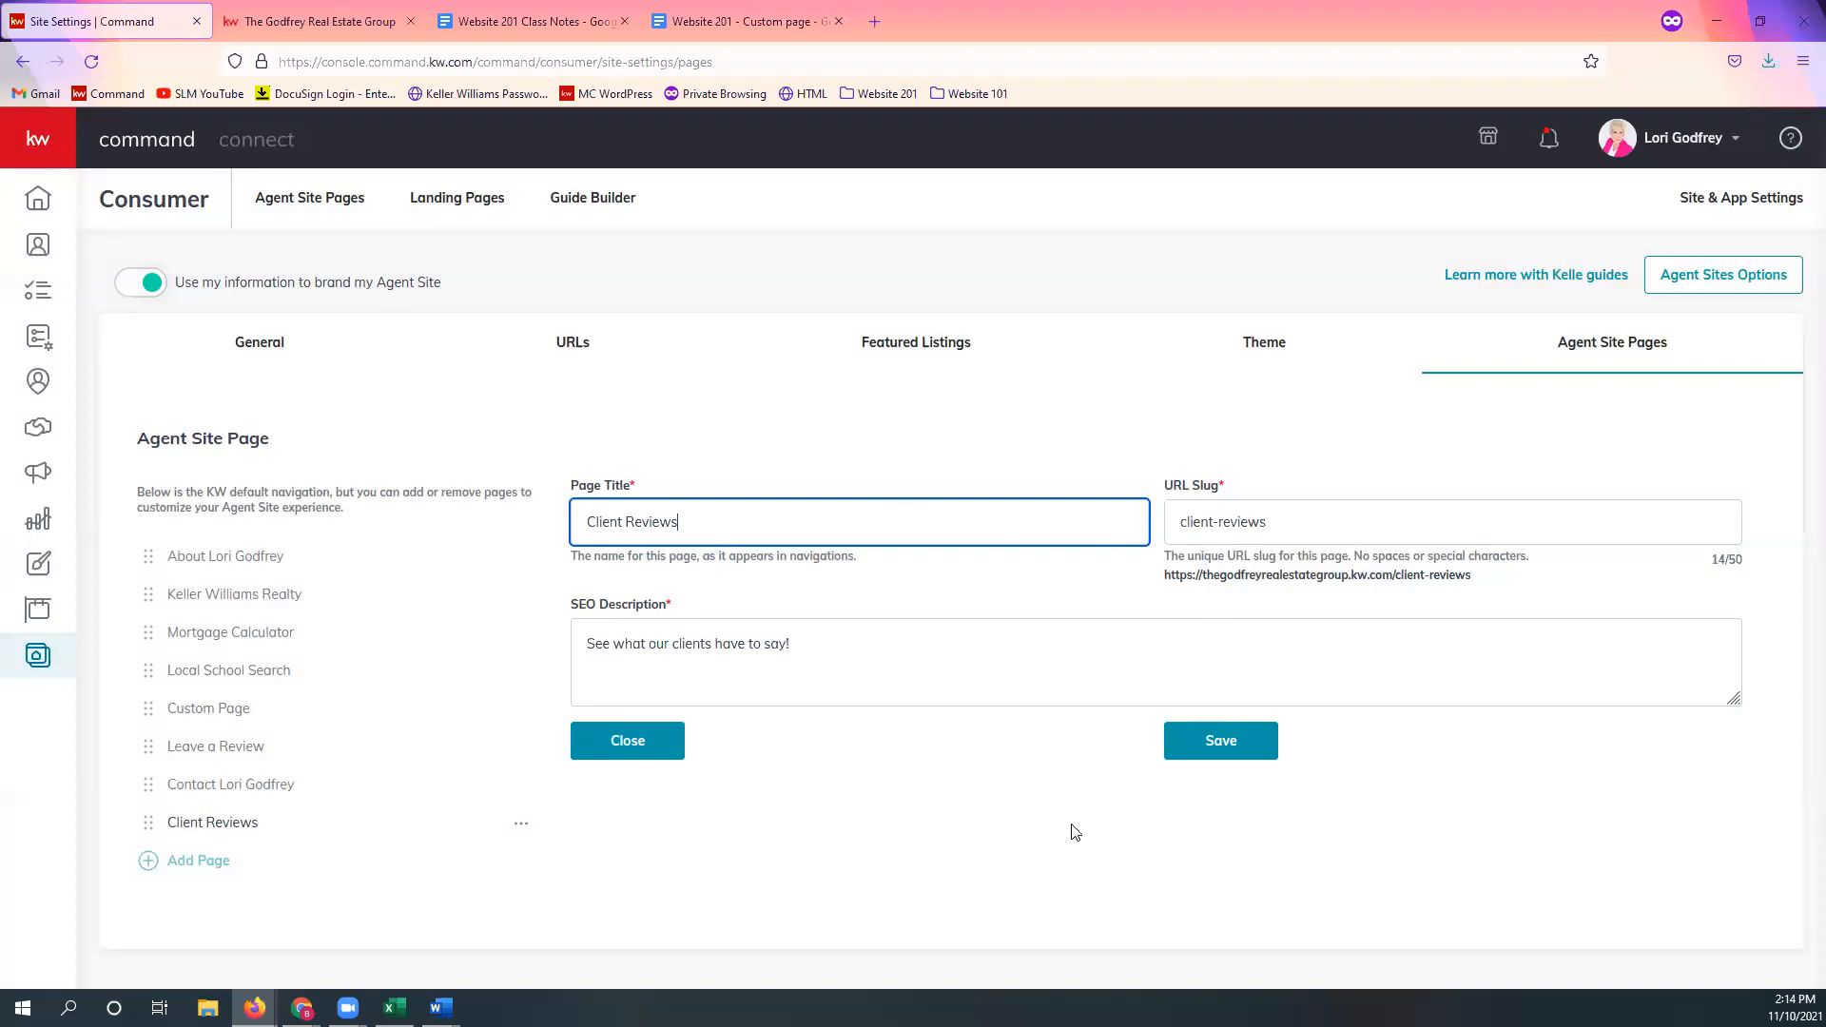
click(1229, 753)
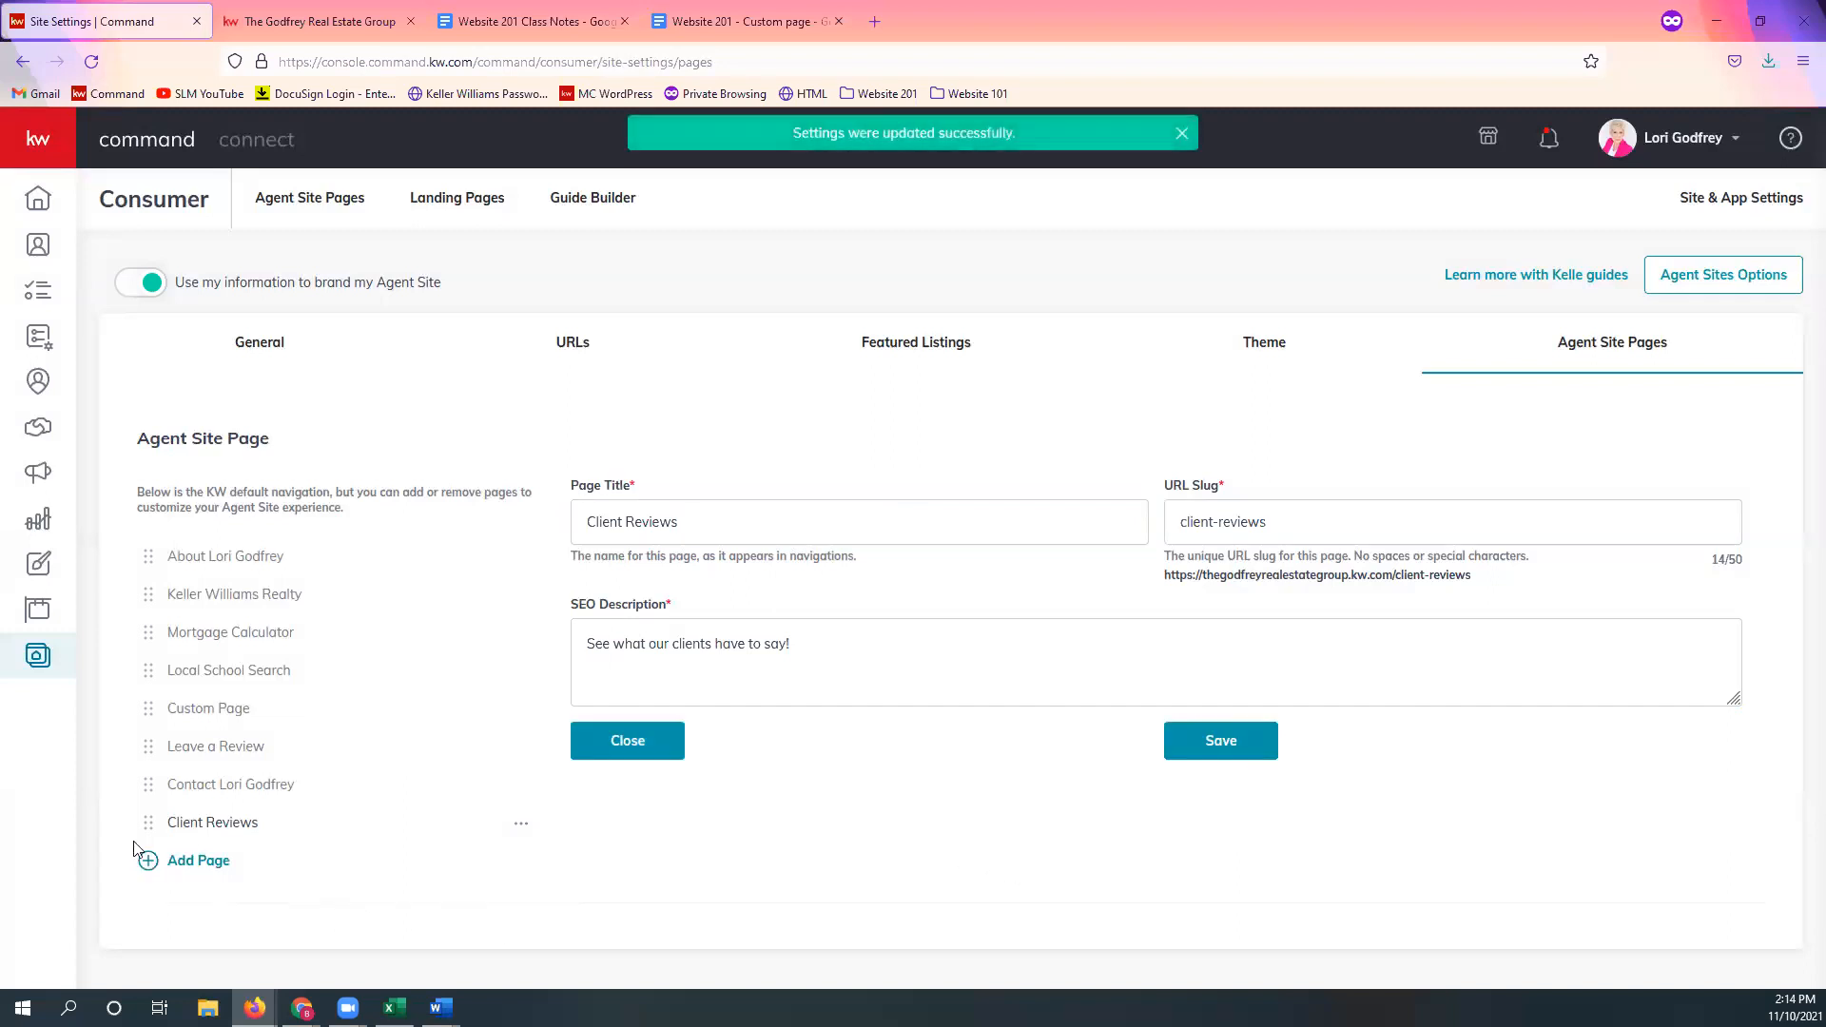
Step: Move Client Reviews between Custom Page and Leave a Review and save the navigation order
drag(148, 834, 161, 747)
click(794, 894)
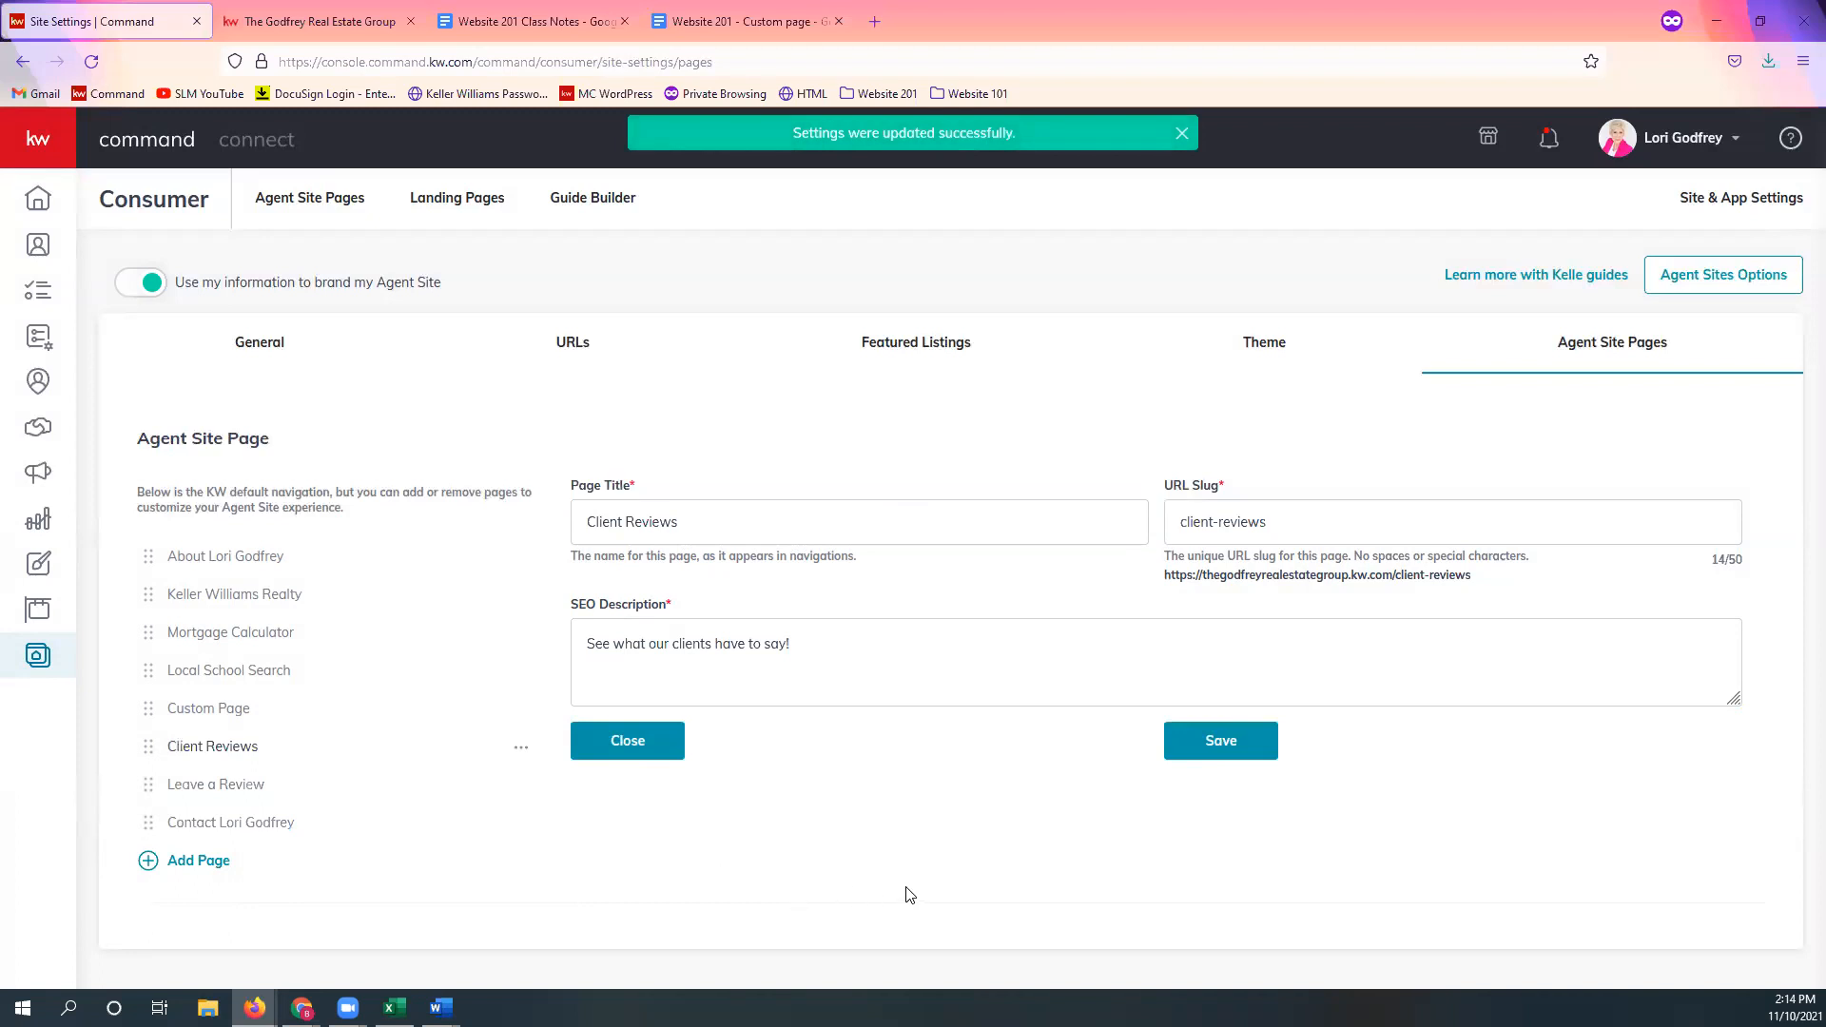
click(1242, 754)
click(348, 7)
Step: Reload the live agent site, block location, and open Client Reviews to check its two reviews
click(1342, 57)
key(Return)
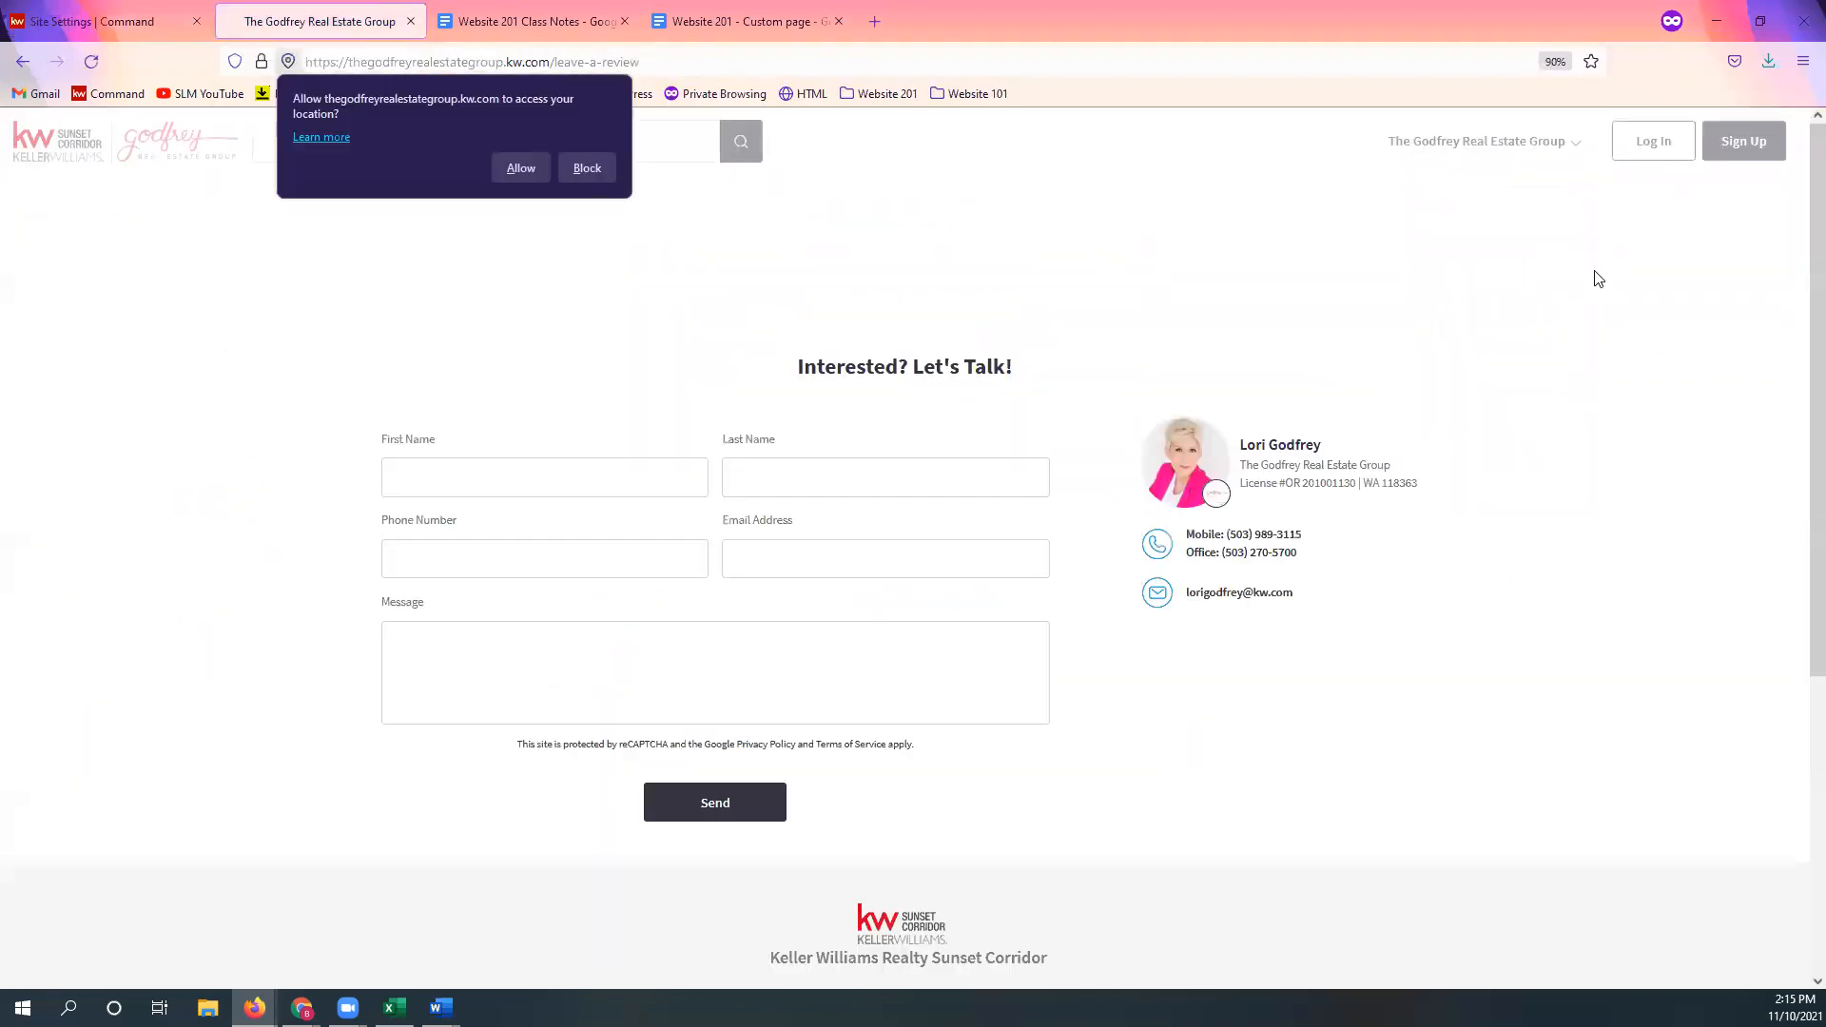
click(585, 169)
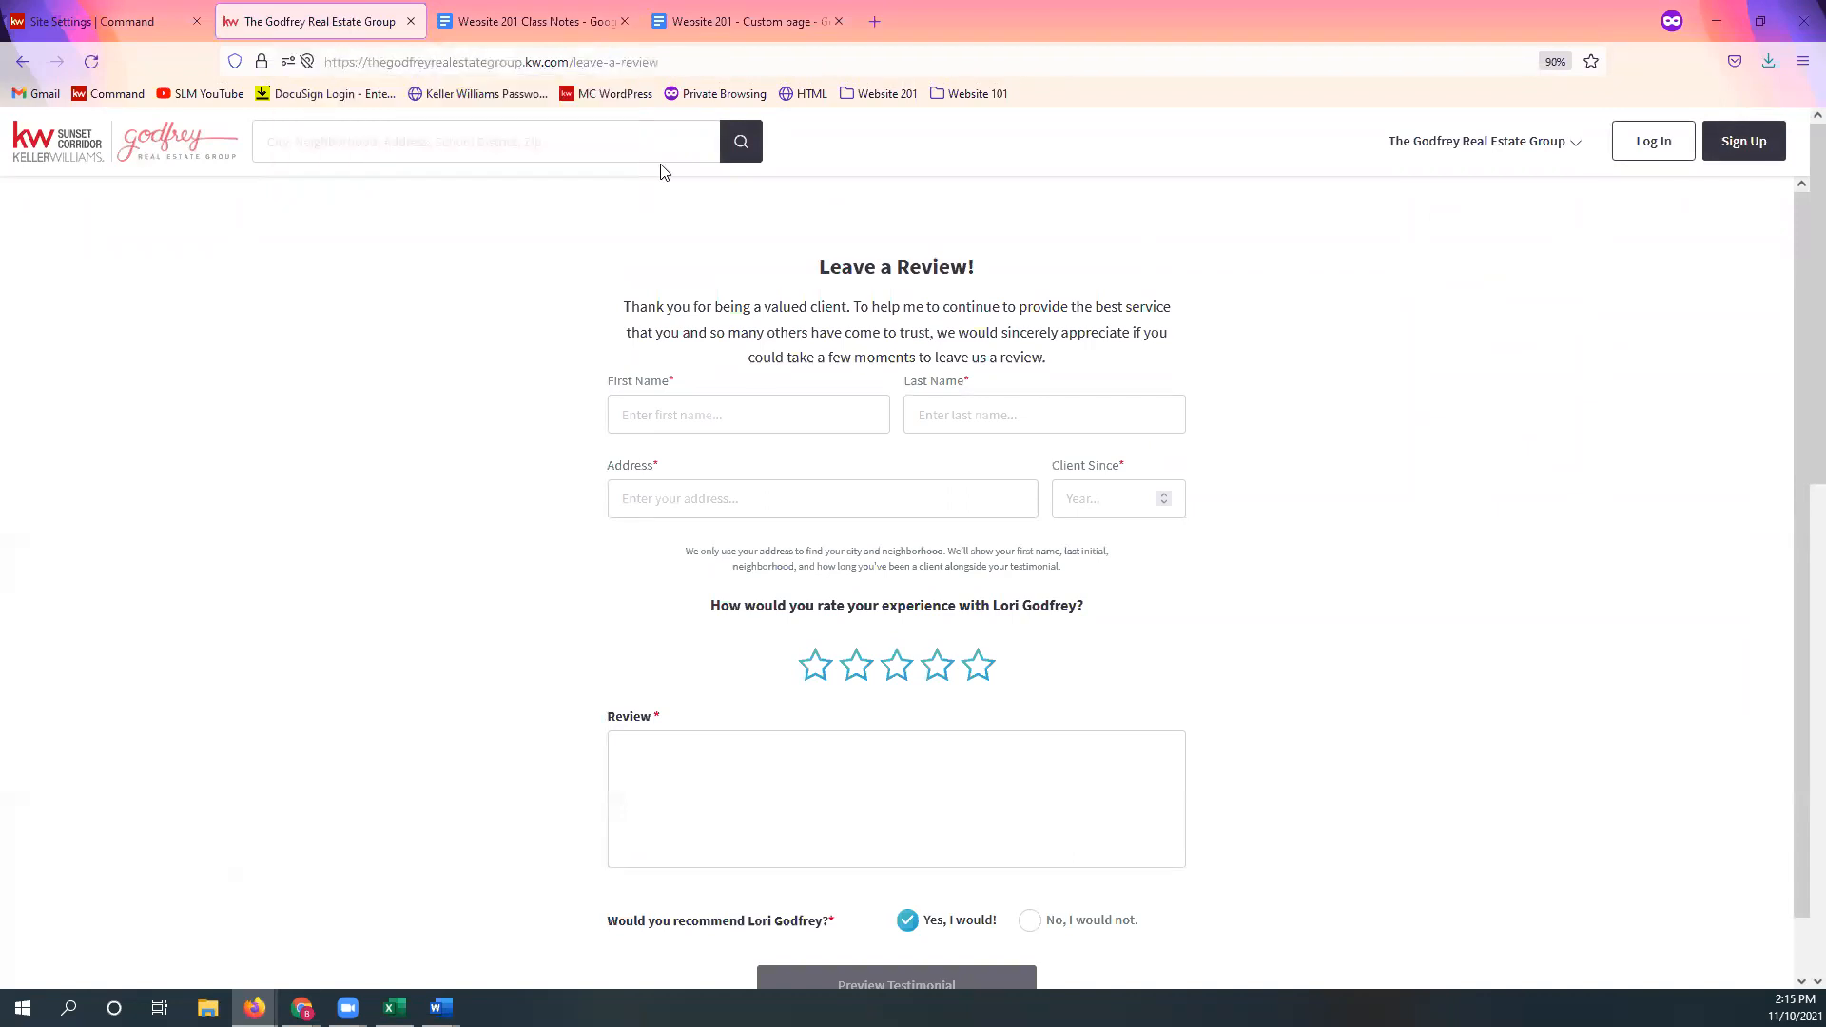
double_click(1474, 140)
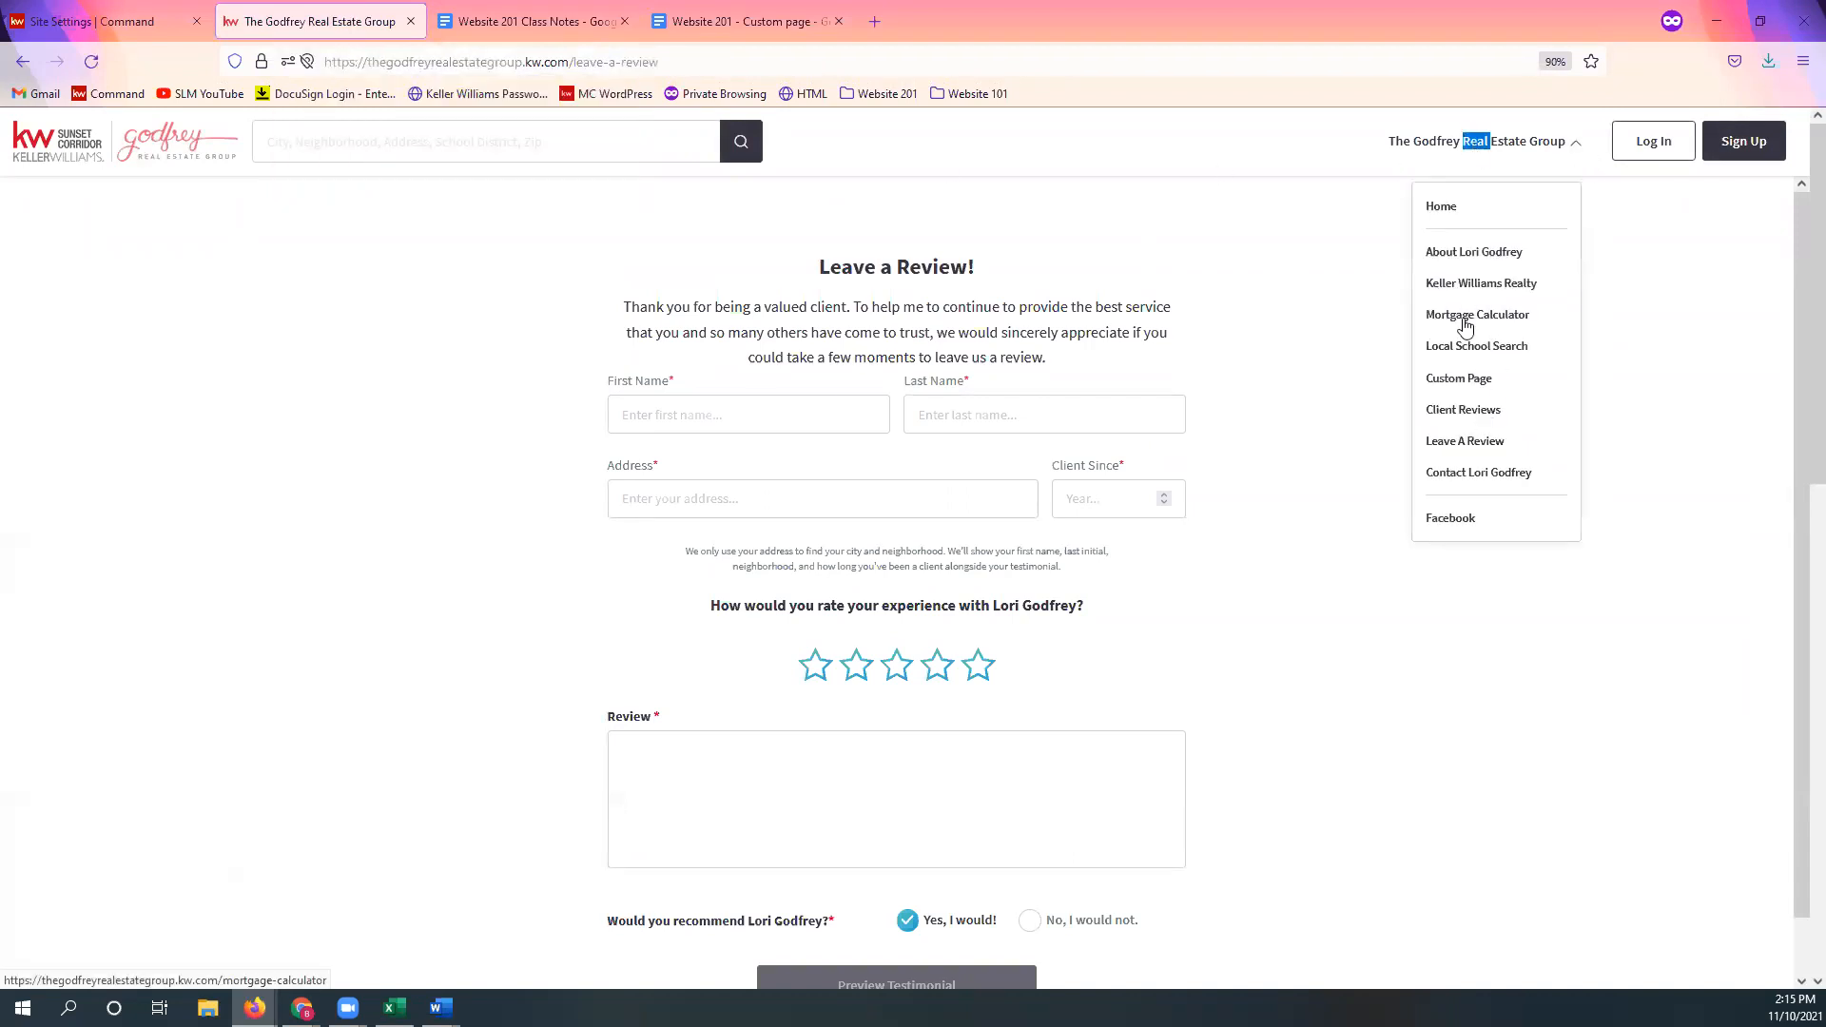
click(1464, 418)
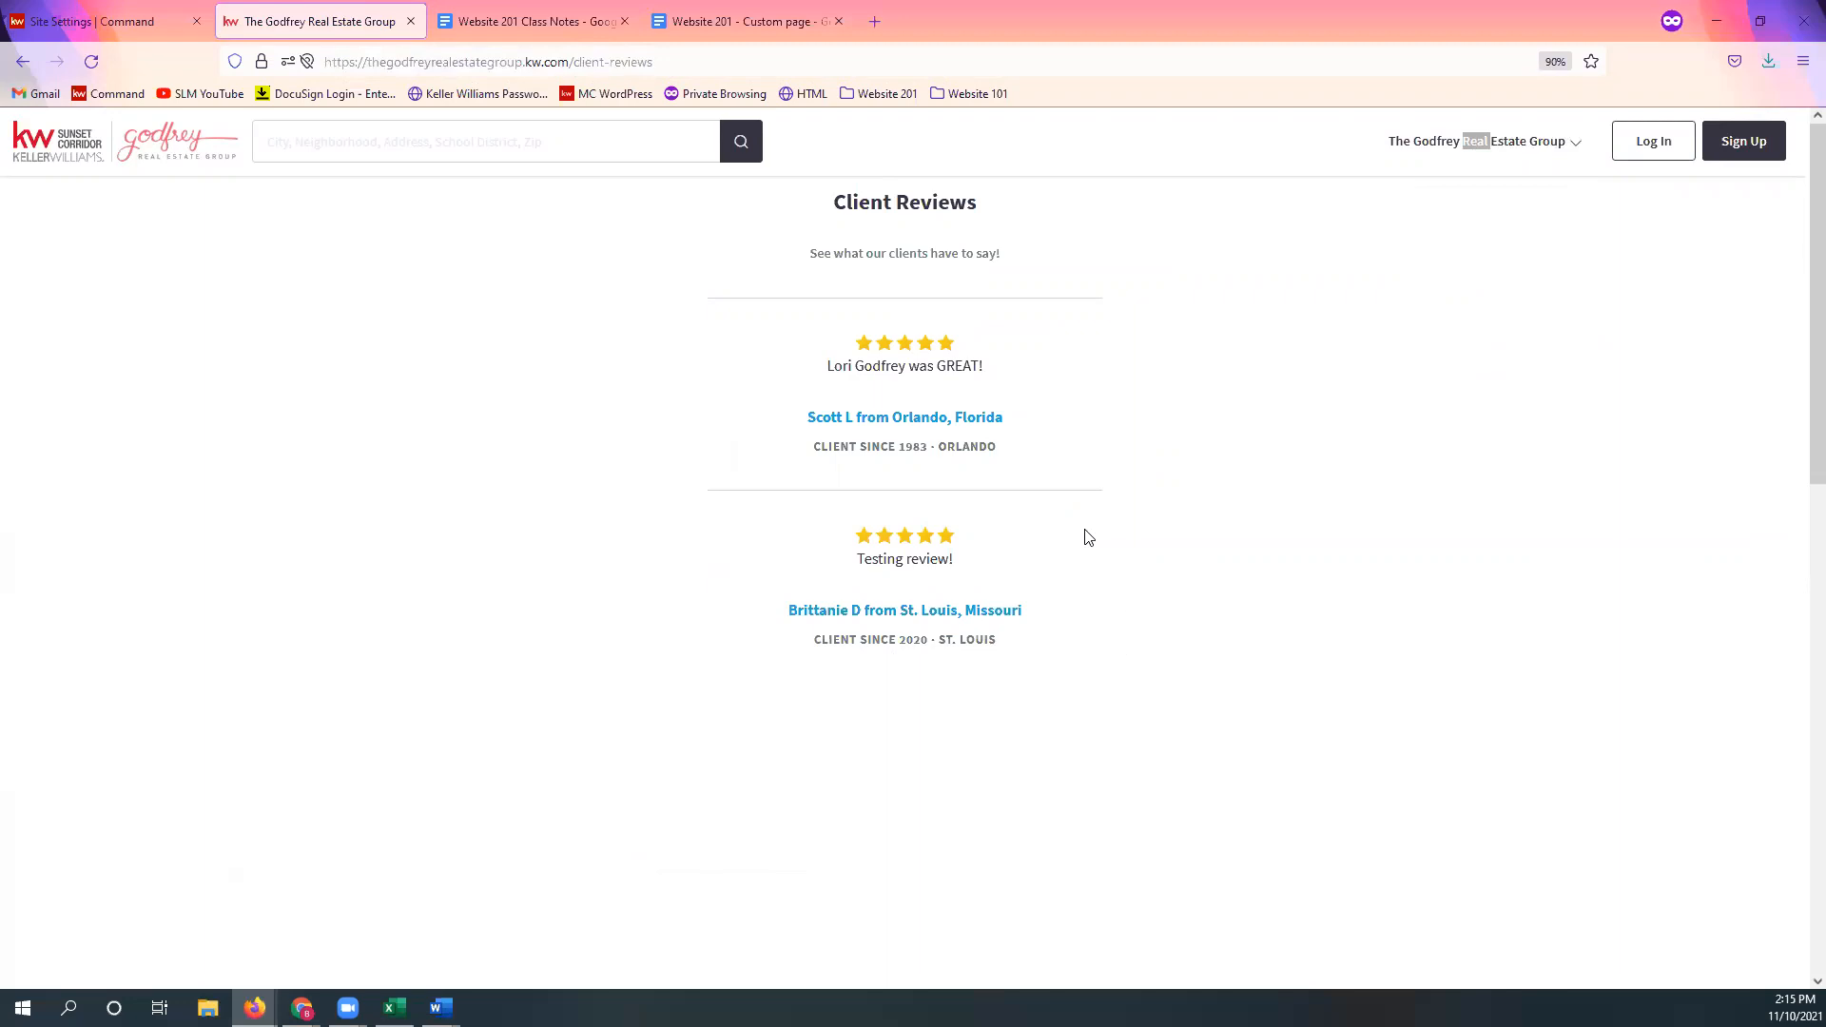
click(128, 21)
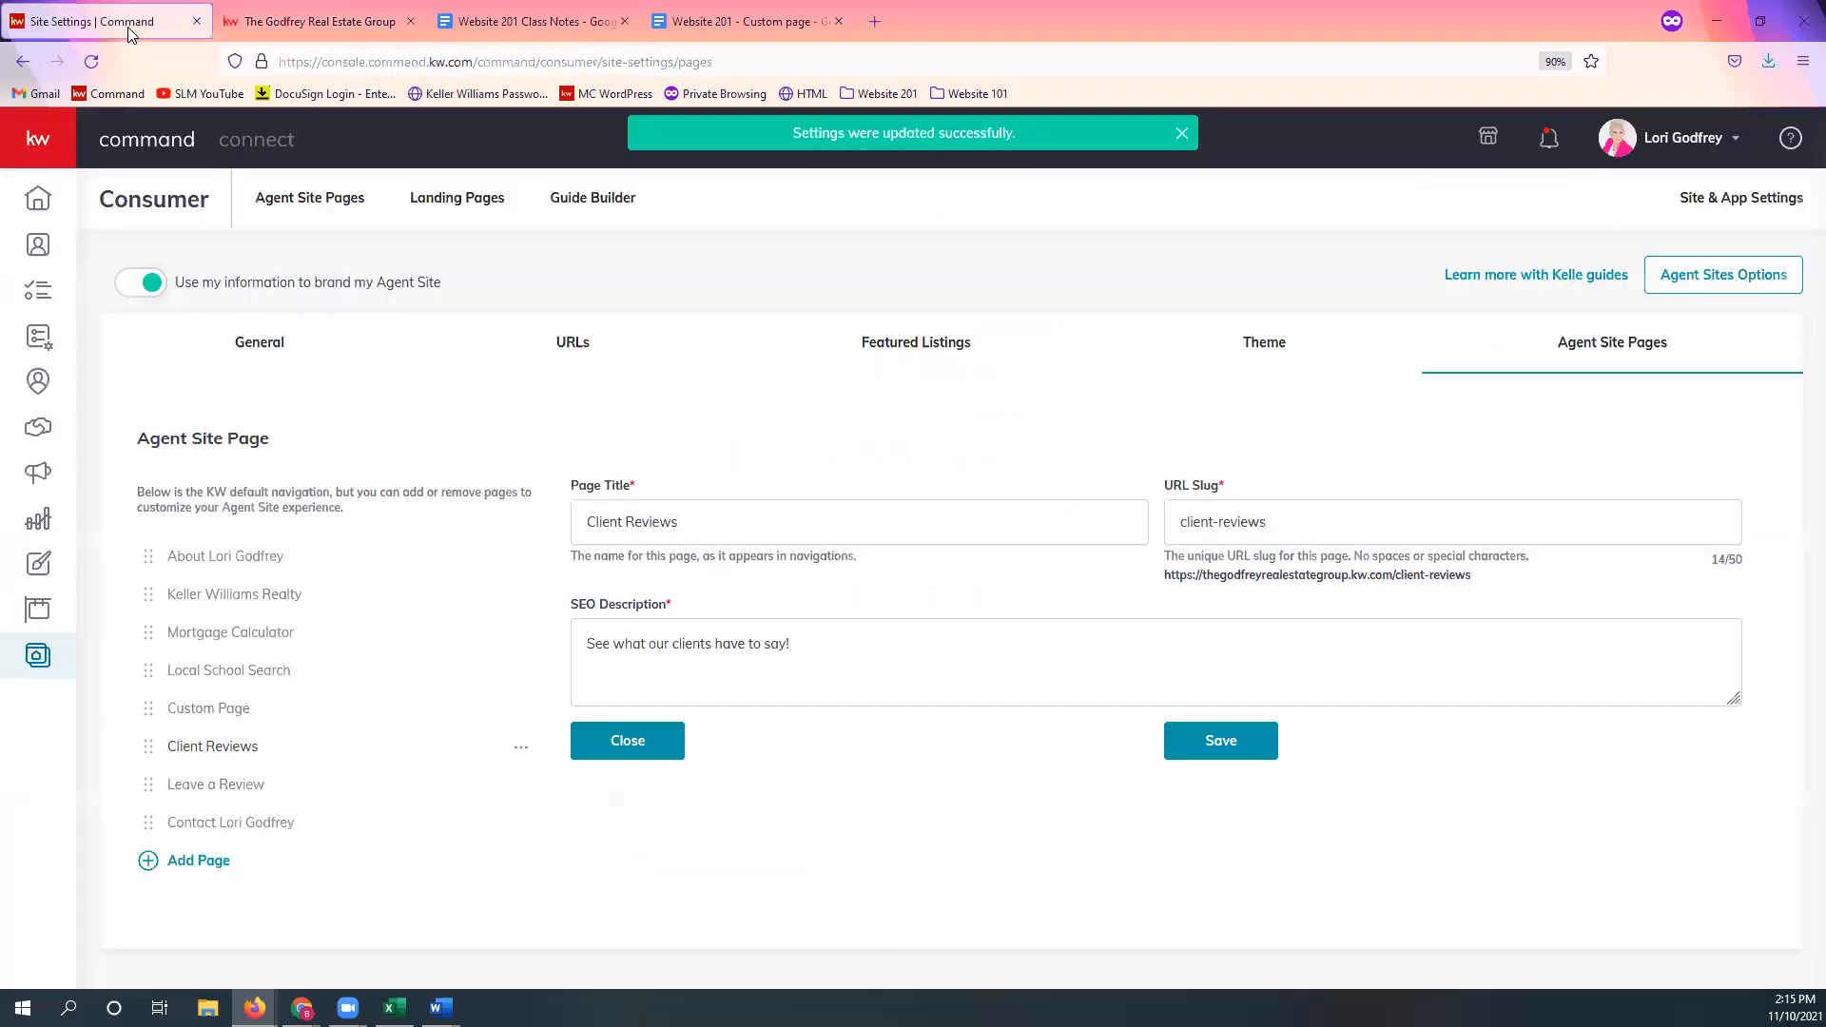
Step: Edit the Testimonials page from Agent Site Pages and open its Testimonials List settings
click(38, 655)
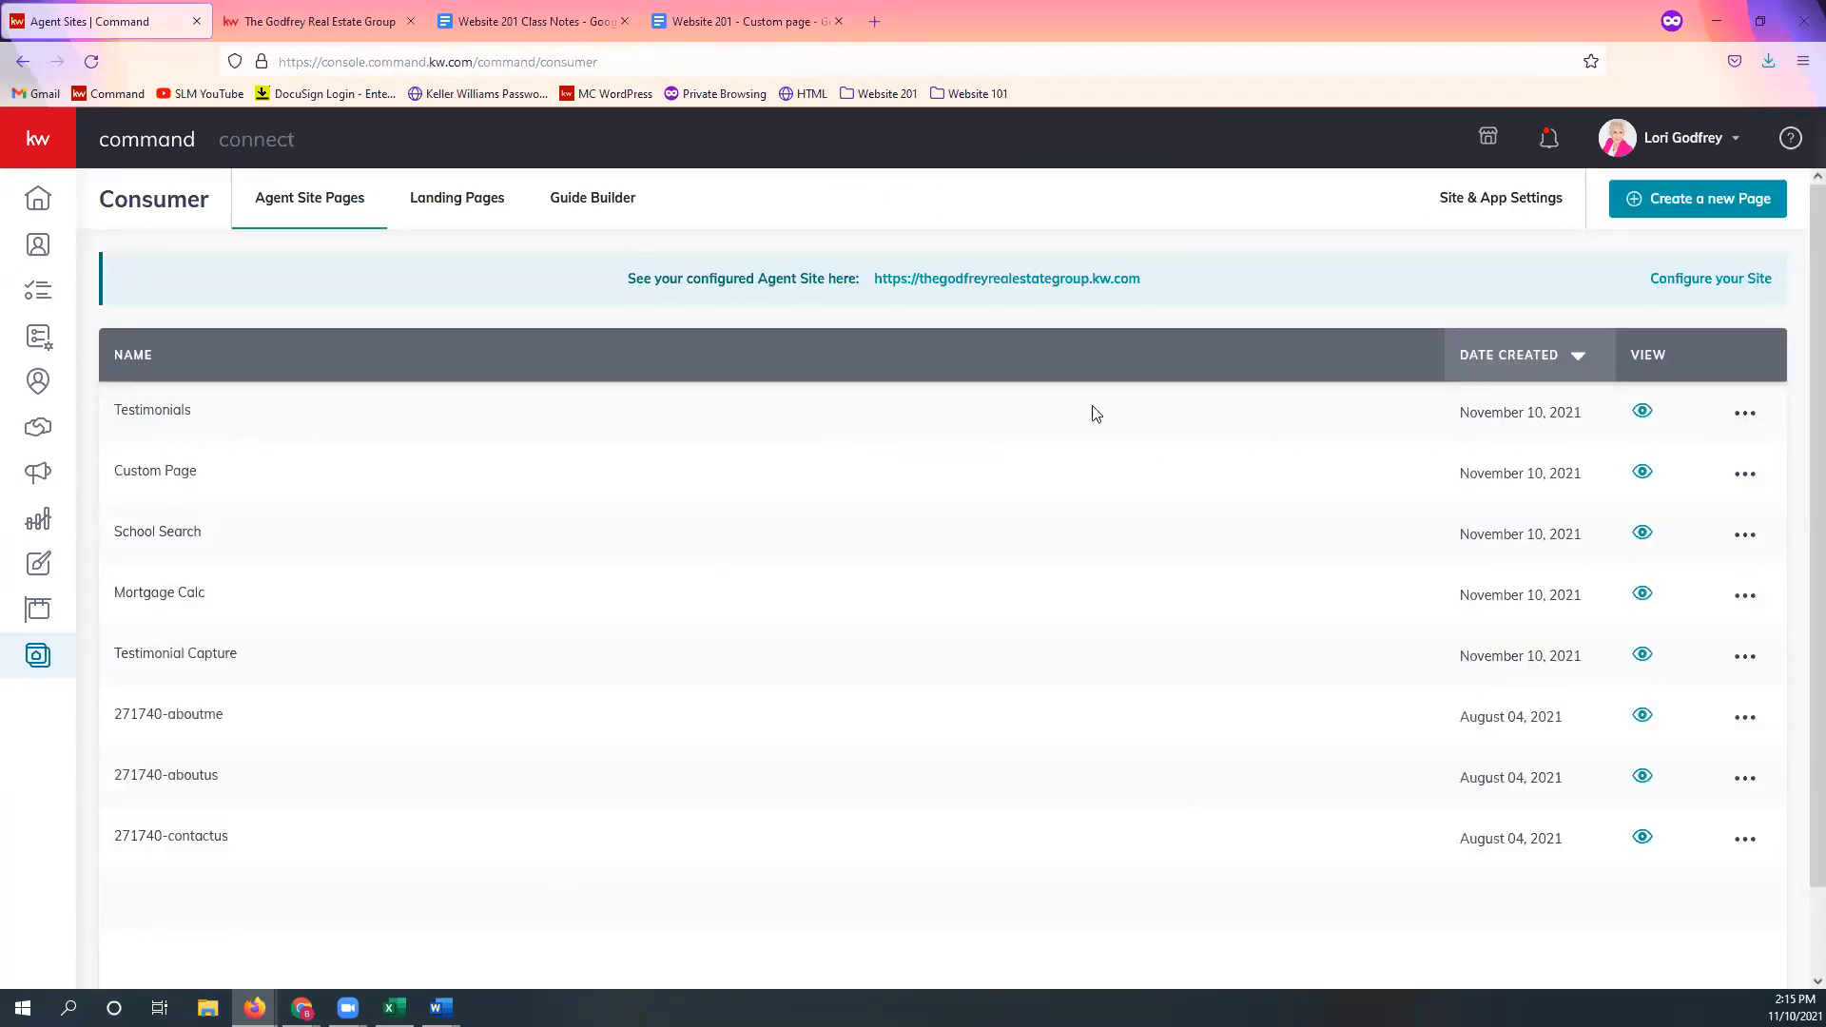
click(1746, 415)
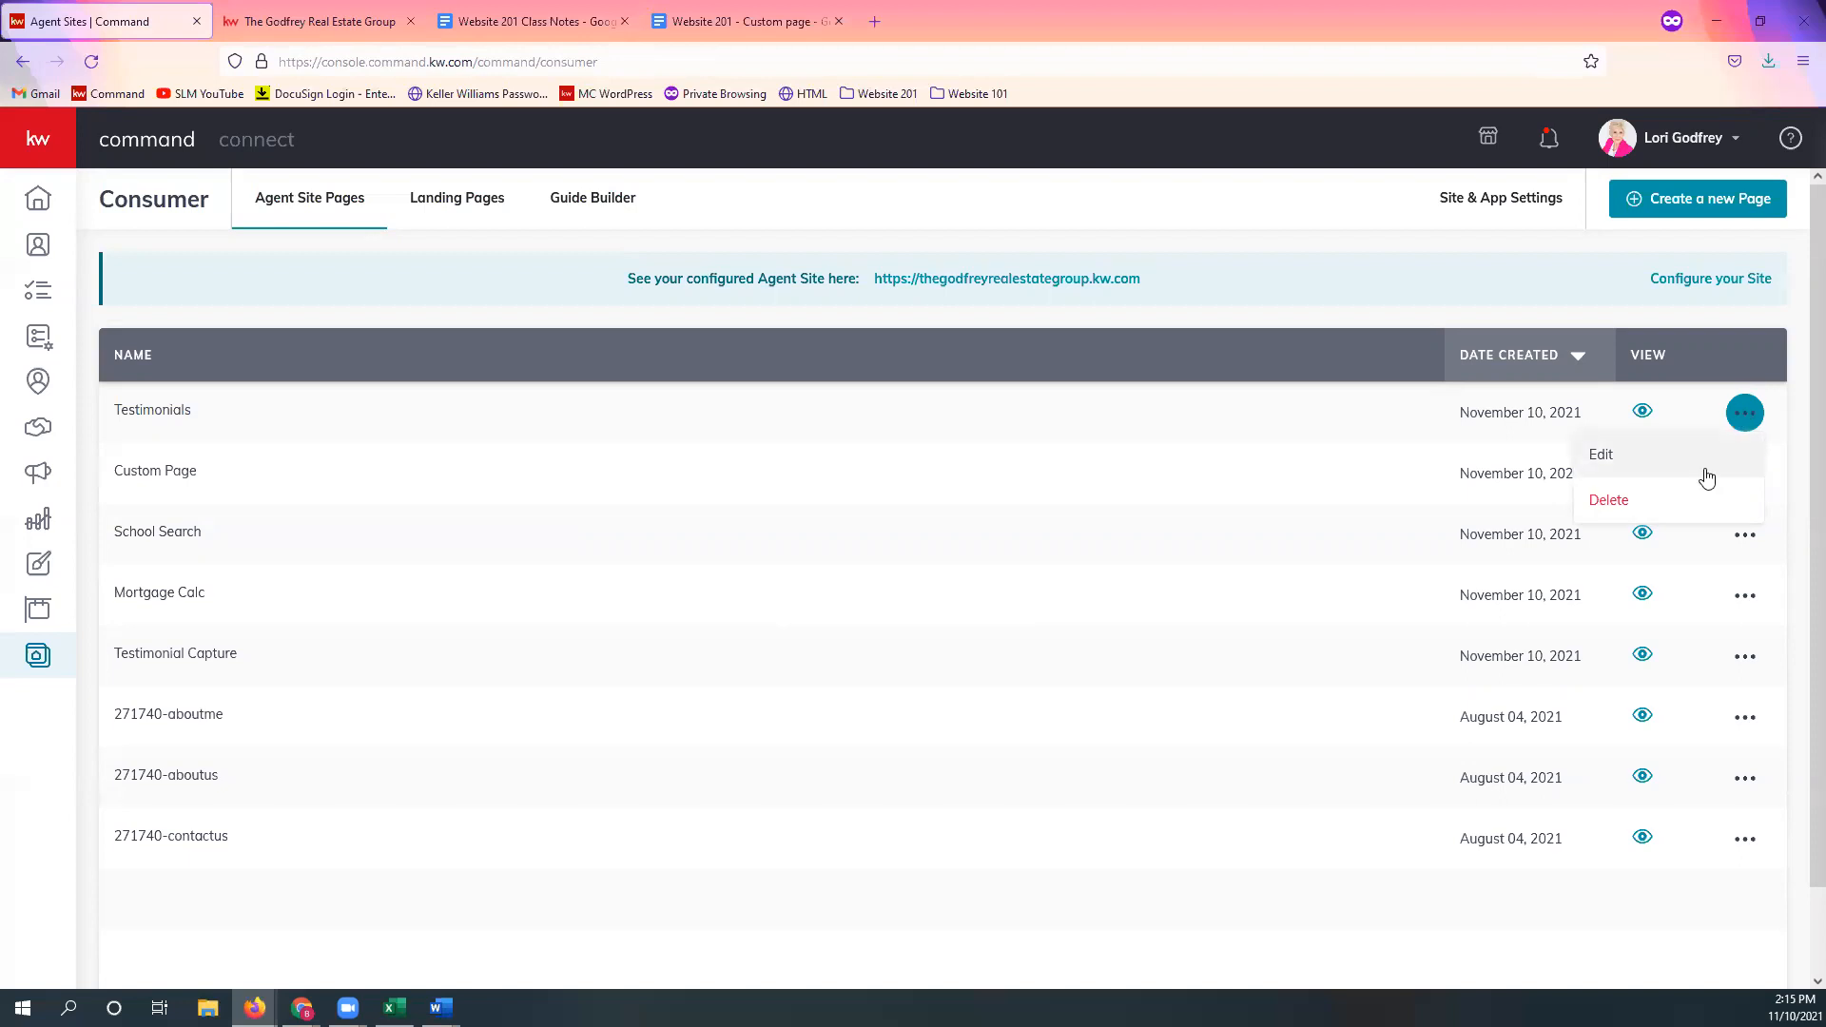
click(1706, 476)
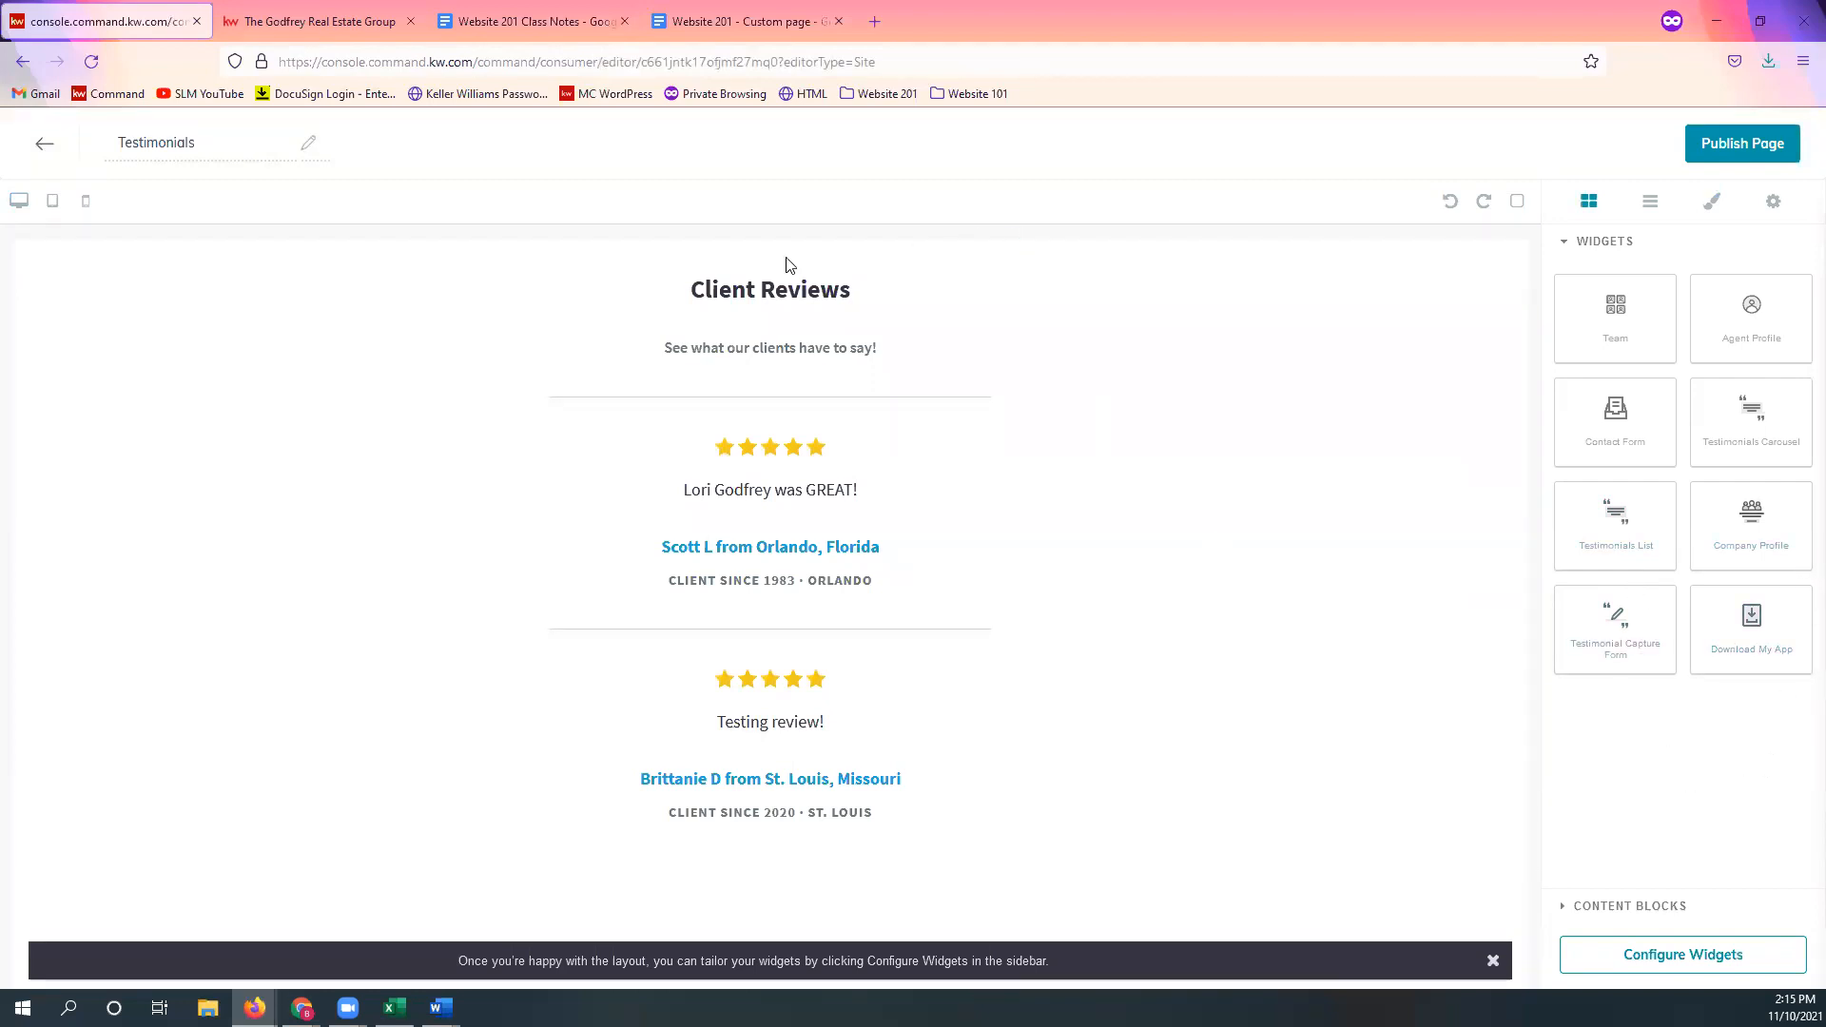
click(1674, 972)
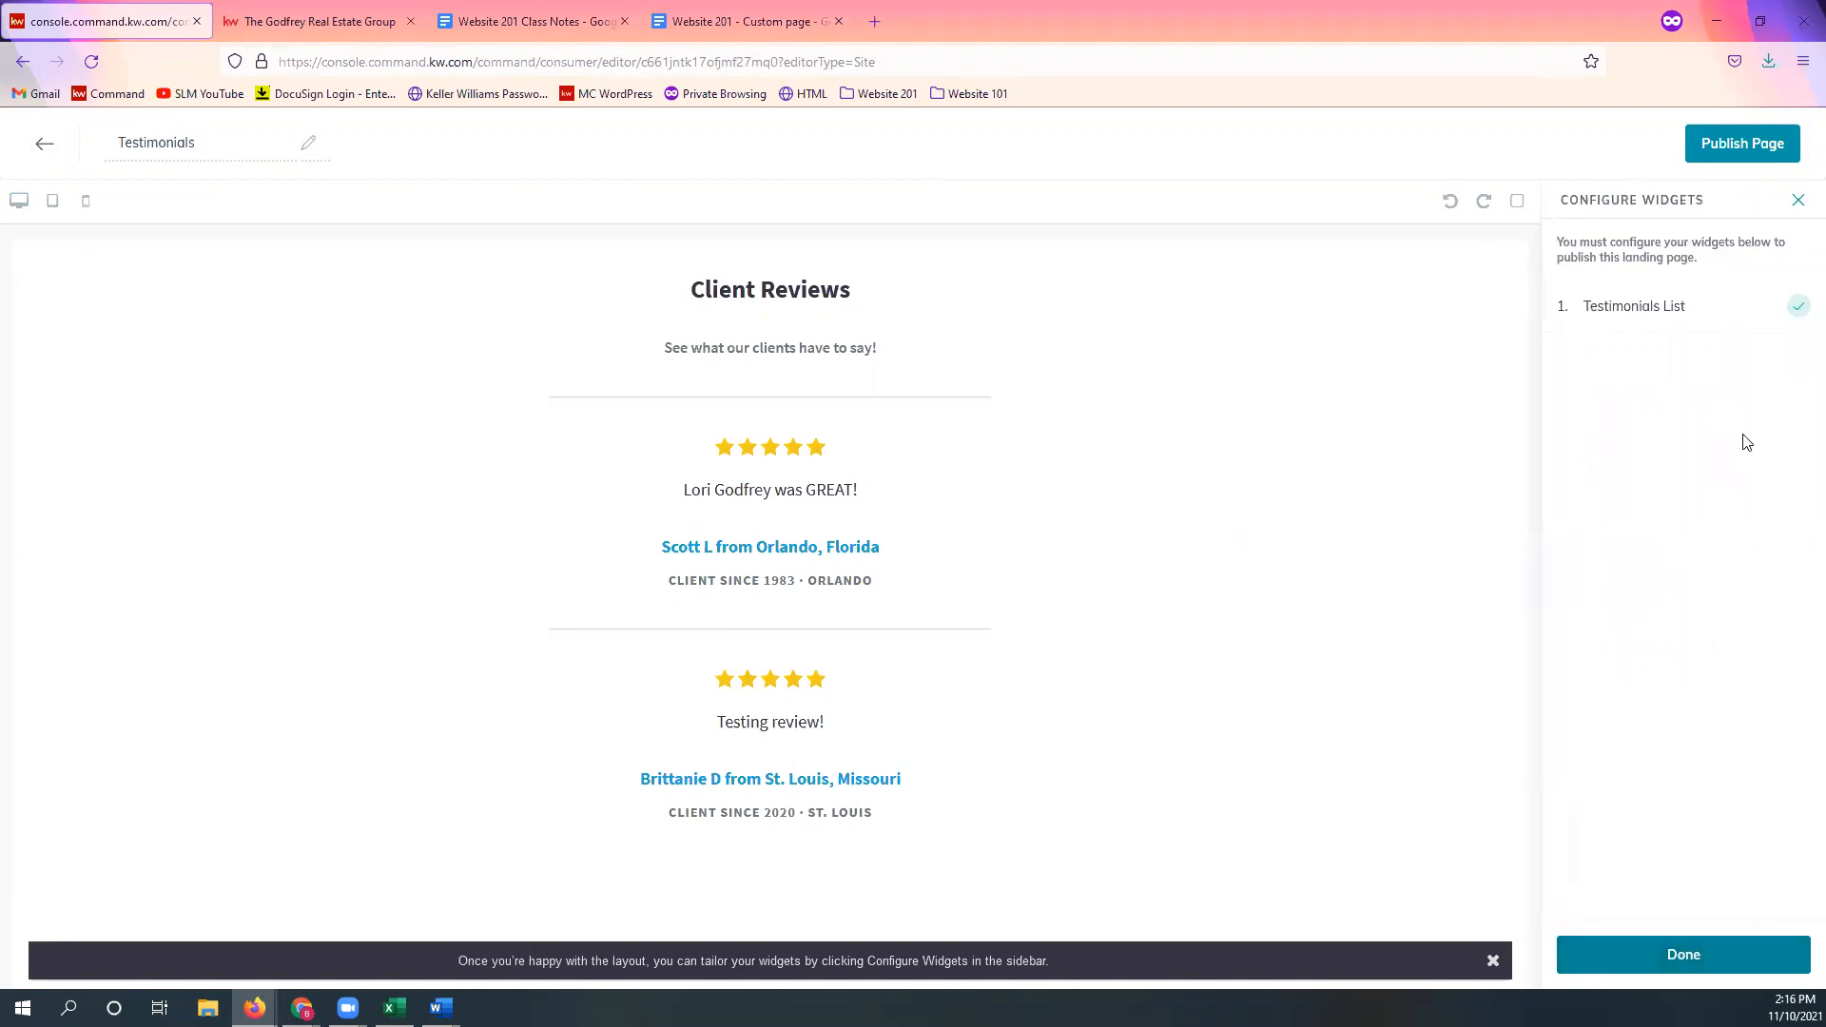
click(1699, 323)
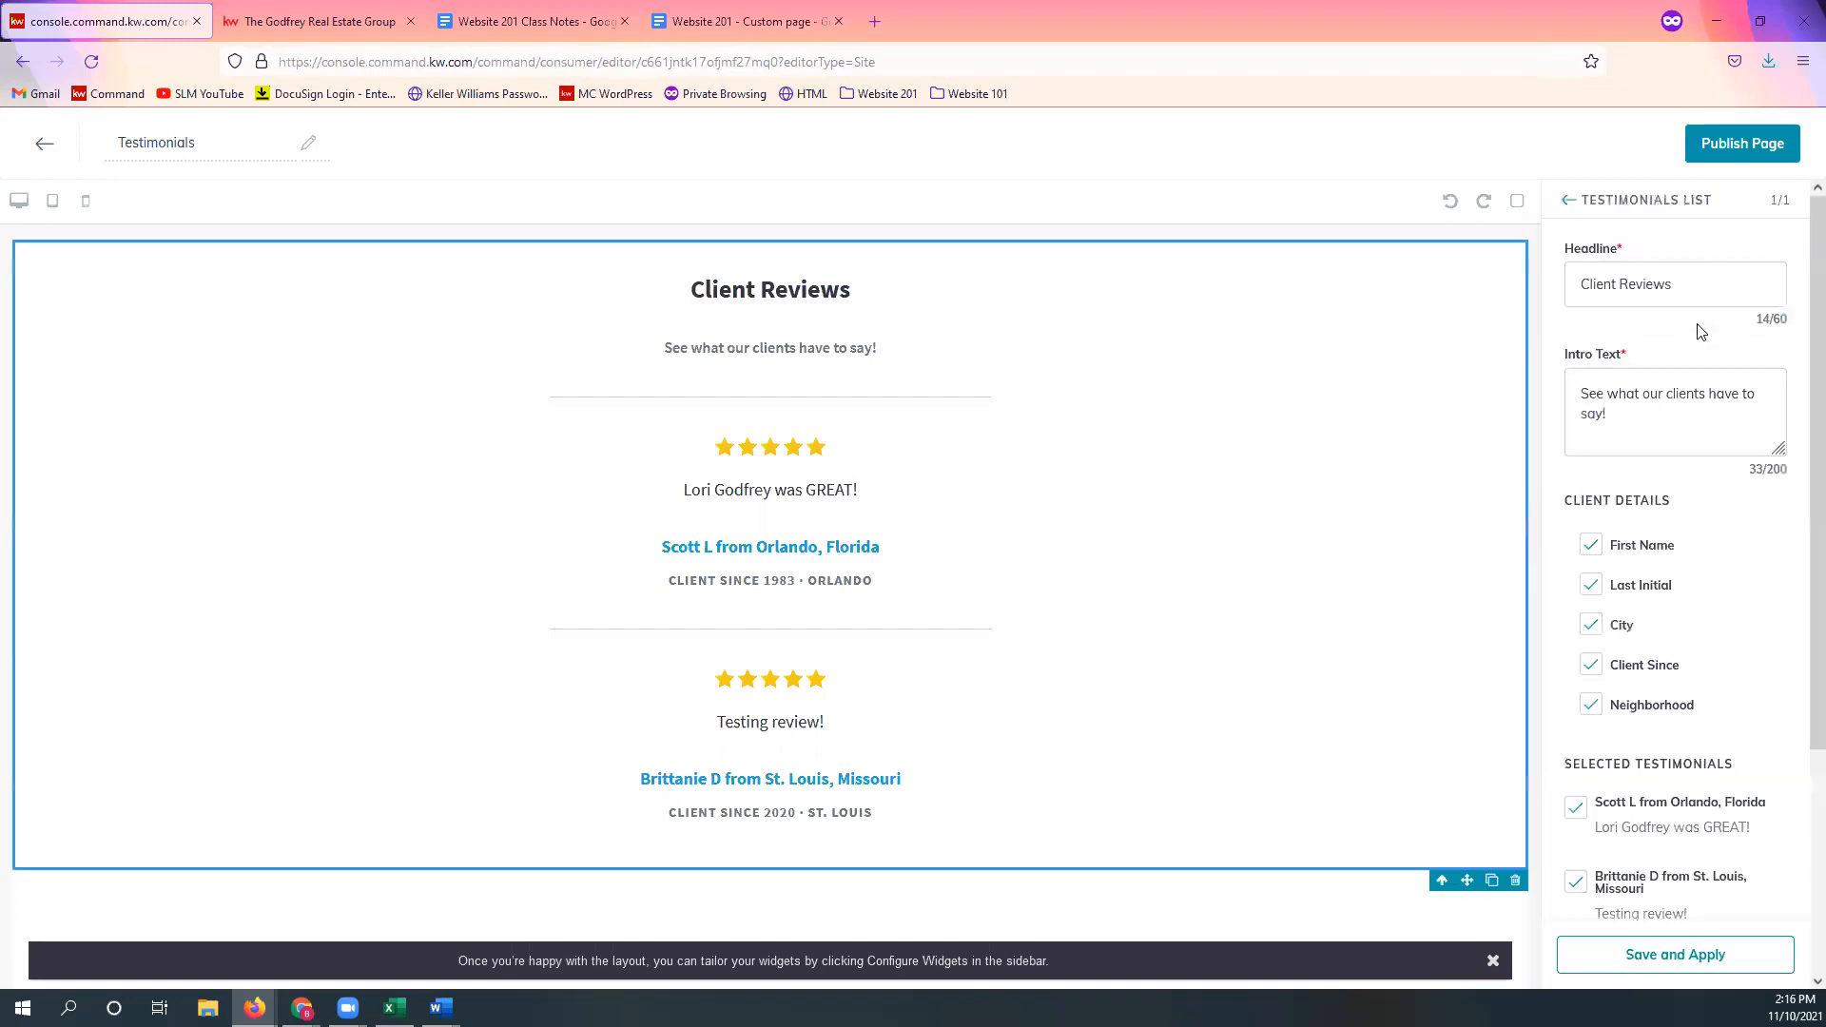
Step: Deselect the St. Louis testimonial, apply, and publish the Testimonials page
scroll(1690, 756, down, 3)
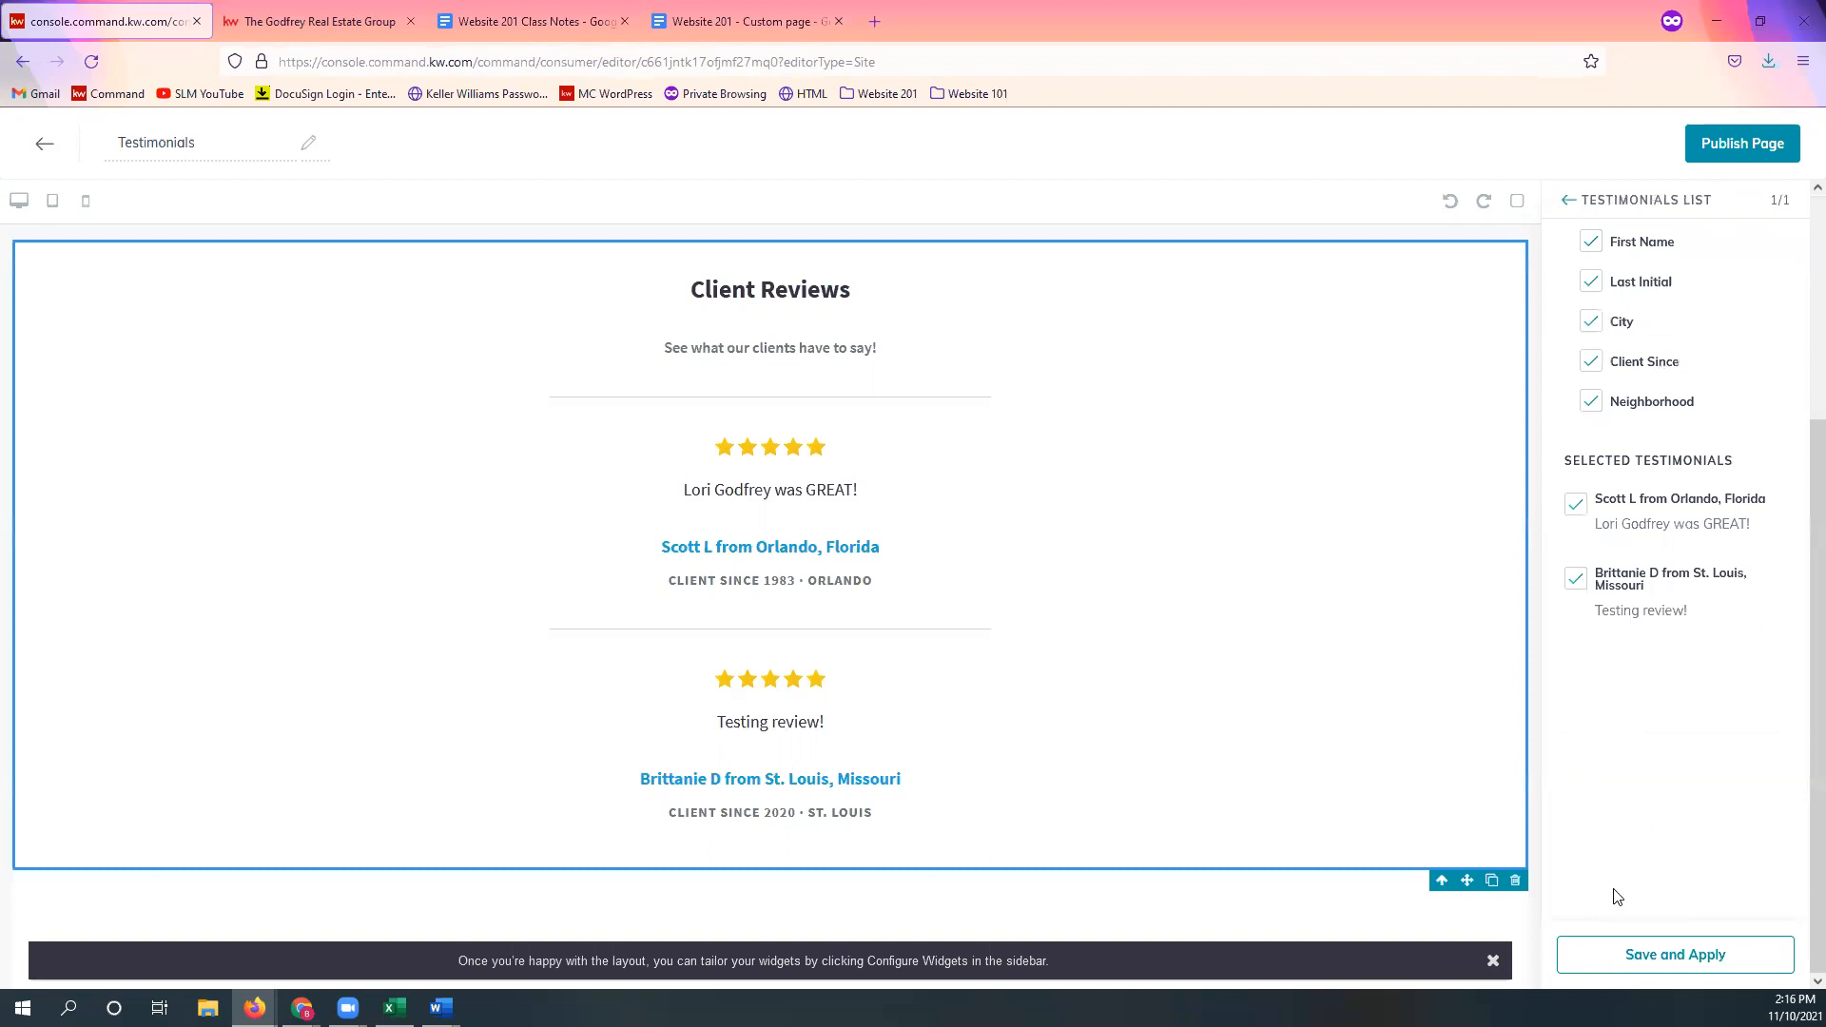
click(1575, 579)
click(1714, 942)
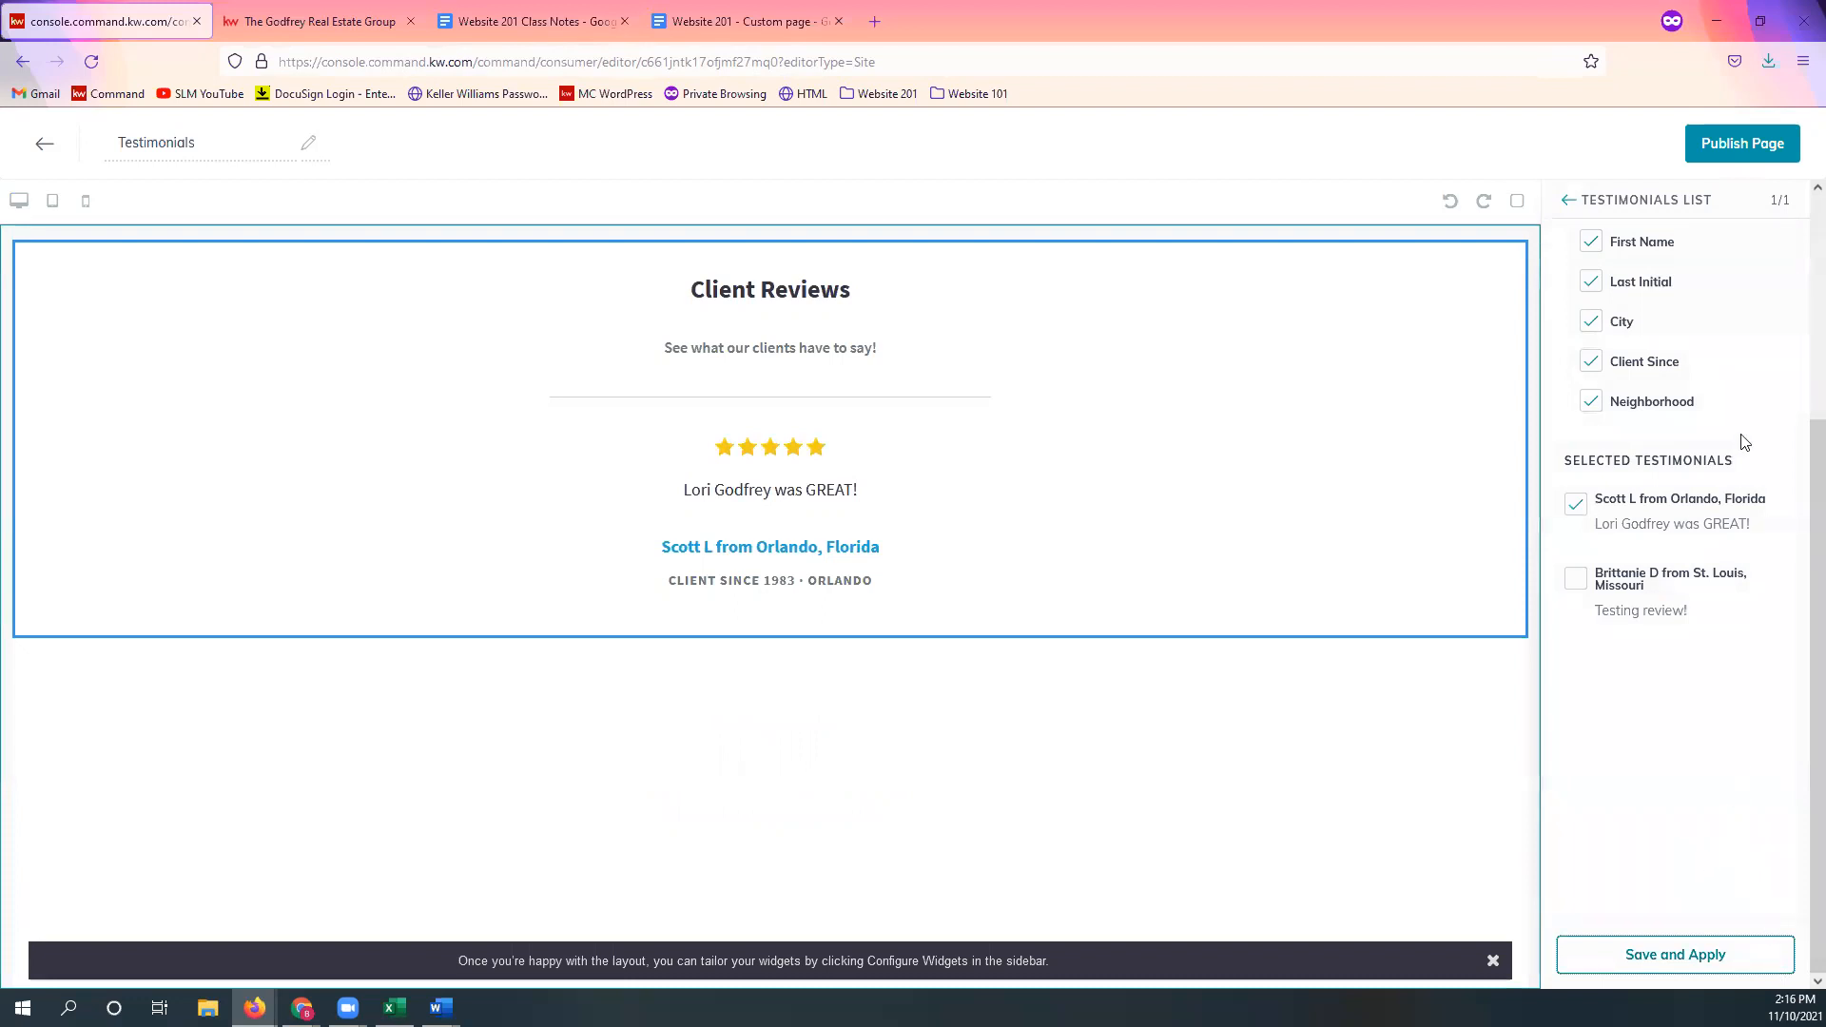
click(1733, 154)
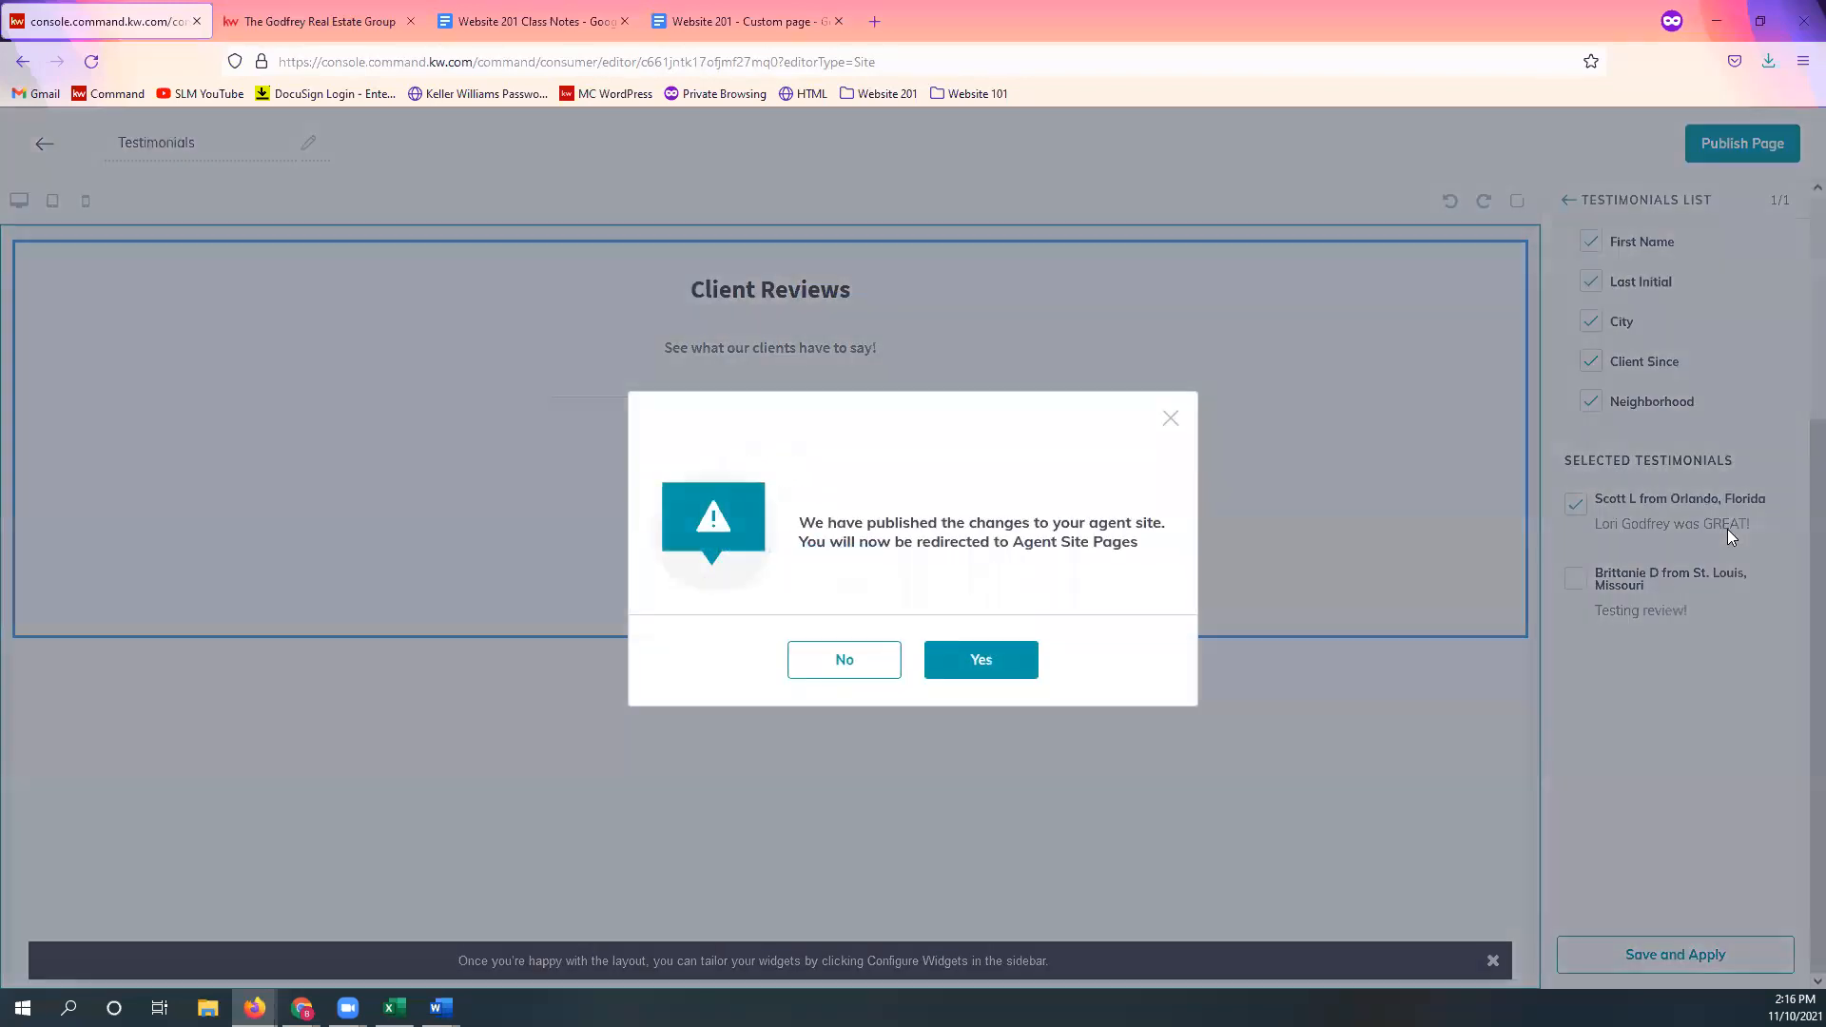
click(970, 666)
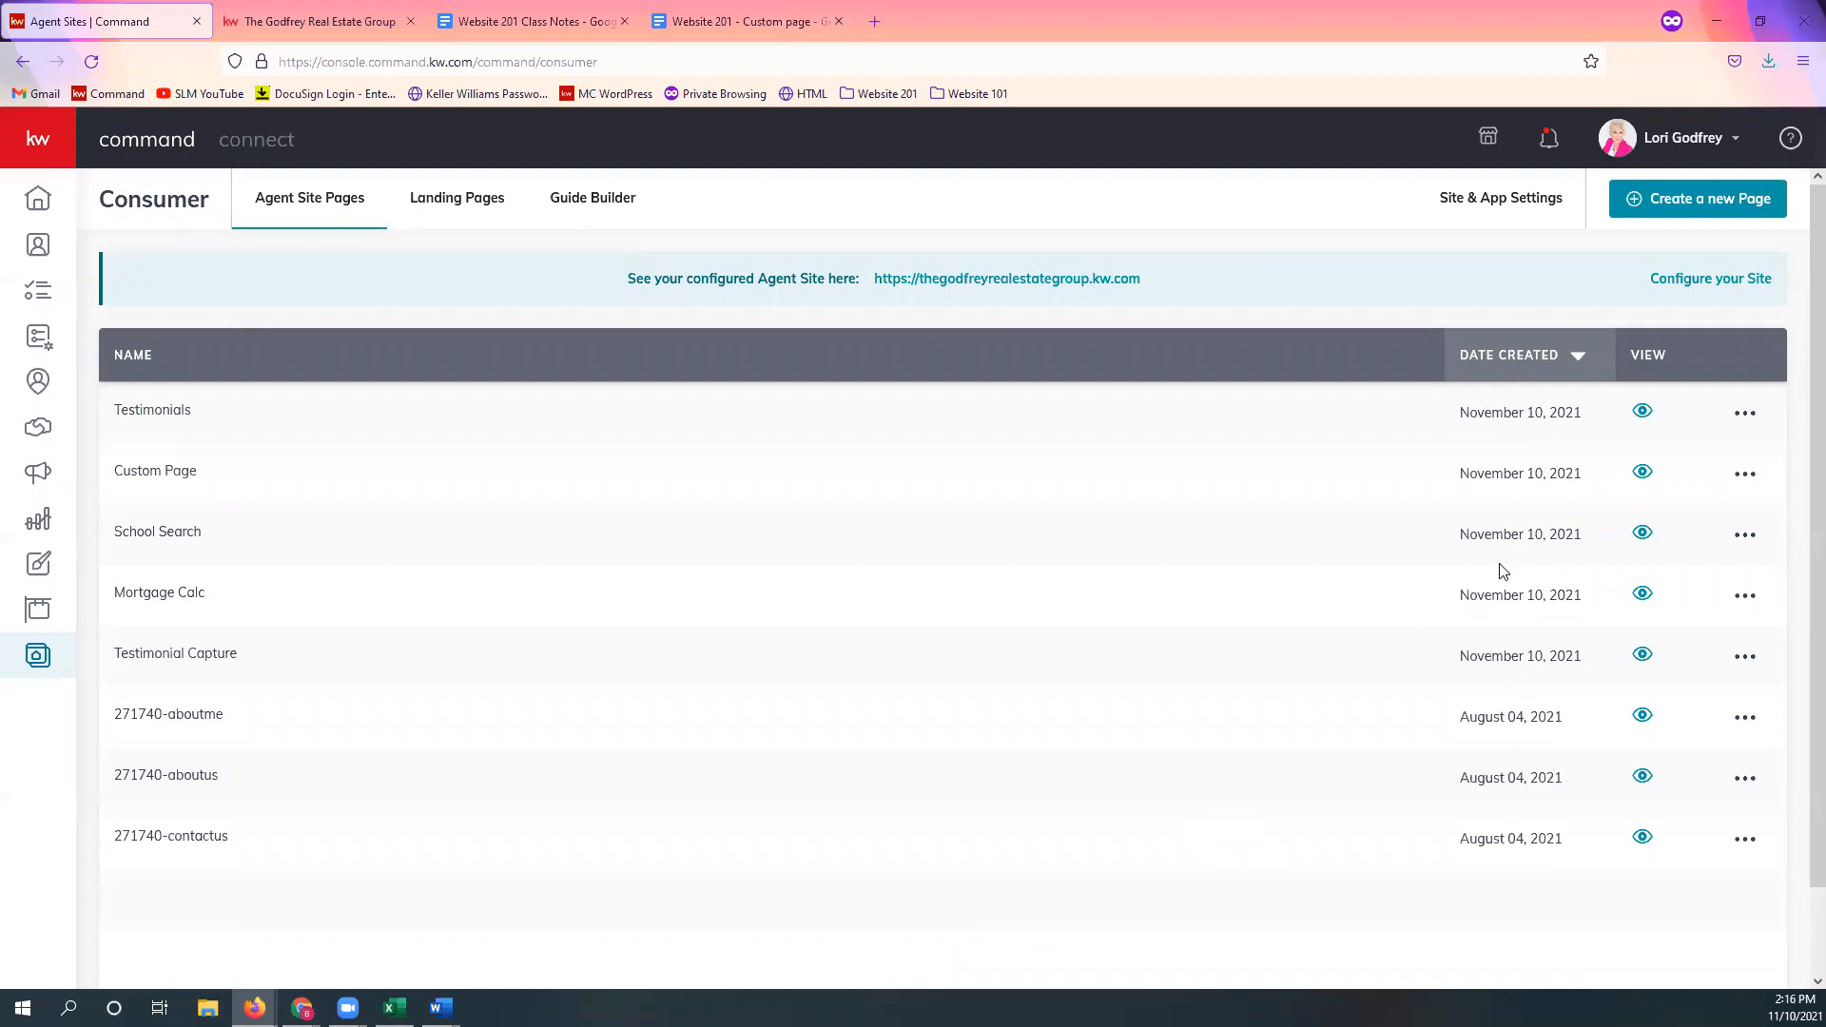
Step: Reload the live Client Reviews page, then check the home page navigation lists Client Reviews
click(385, 22)
click(421, 58)
key(Return)
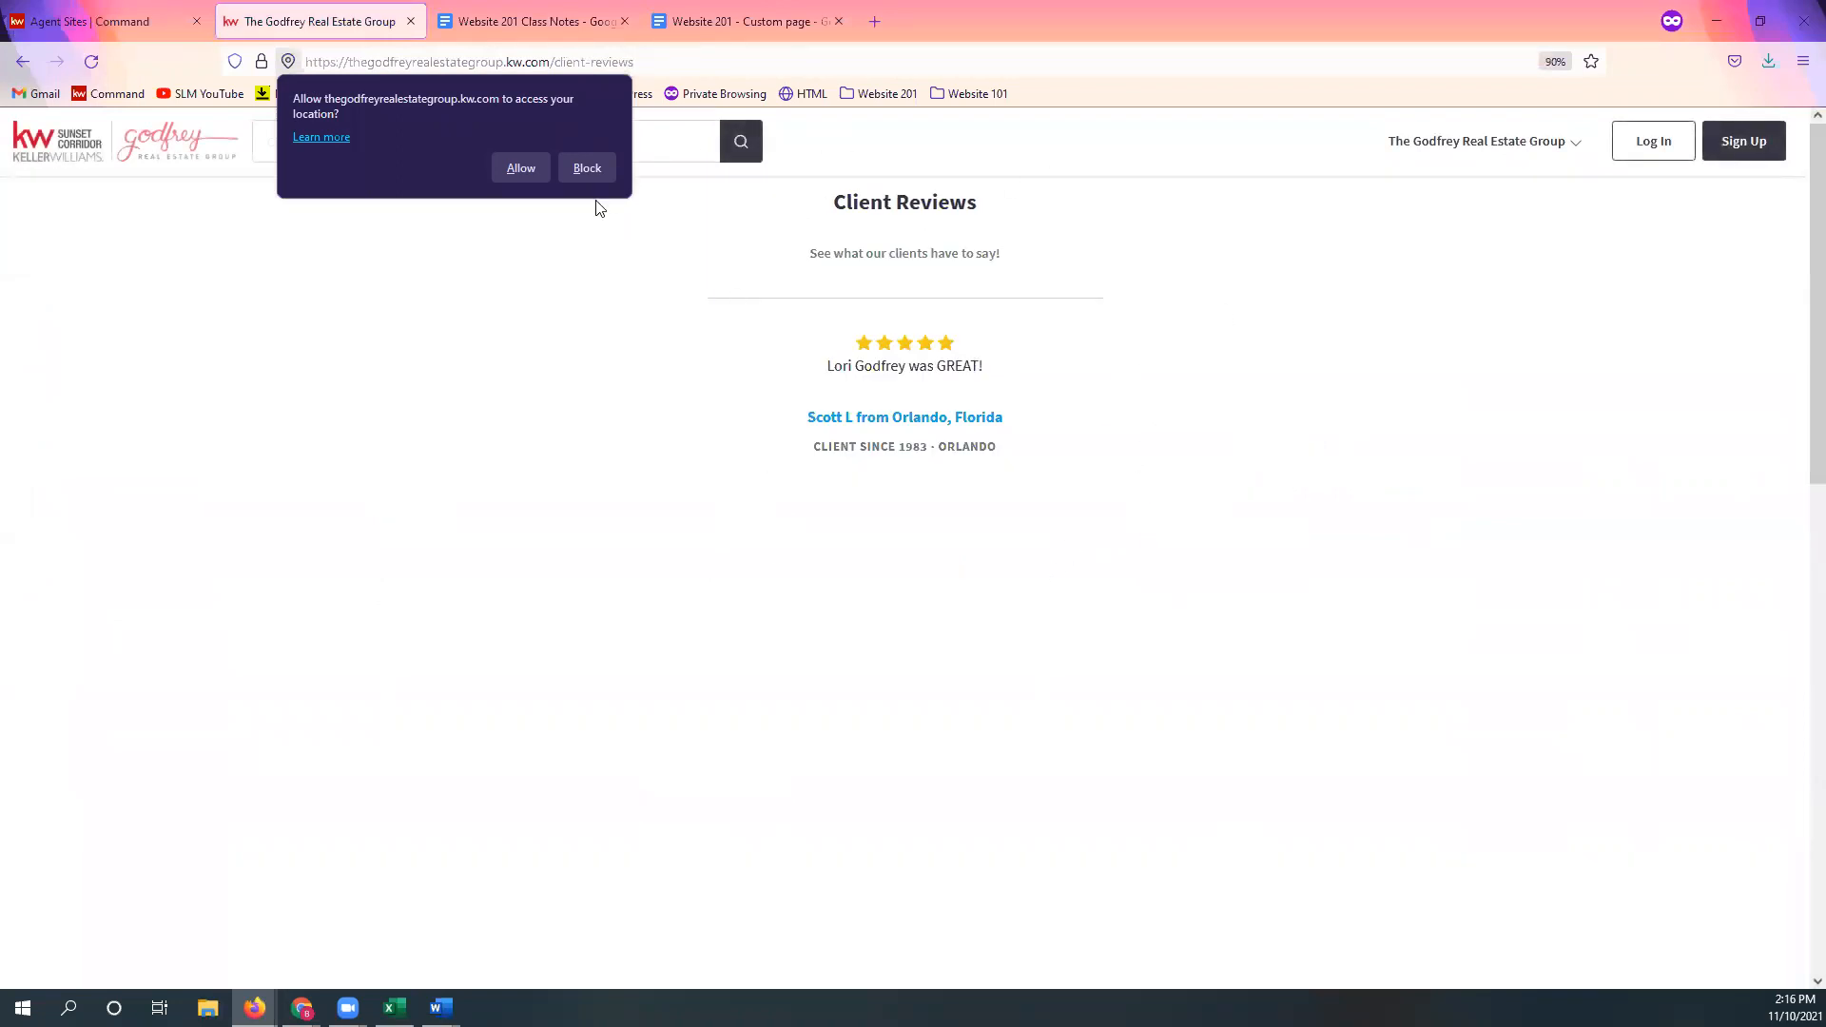
click(590, 169)
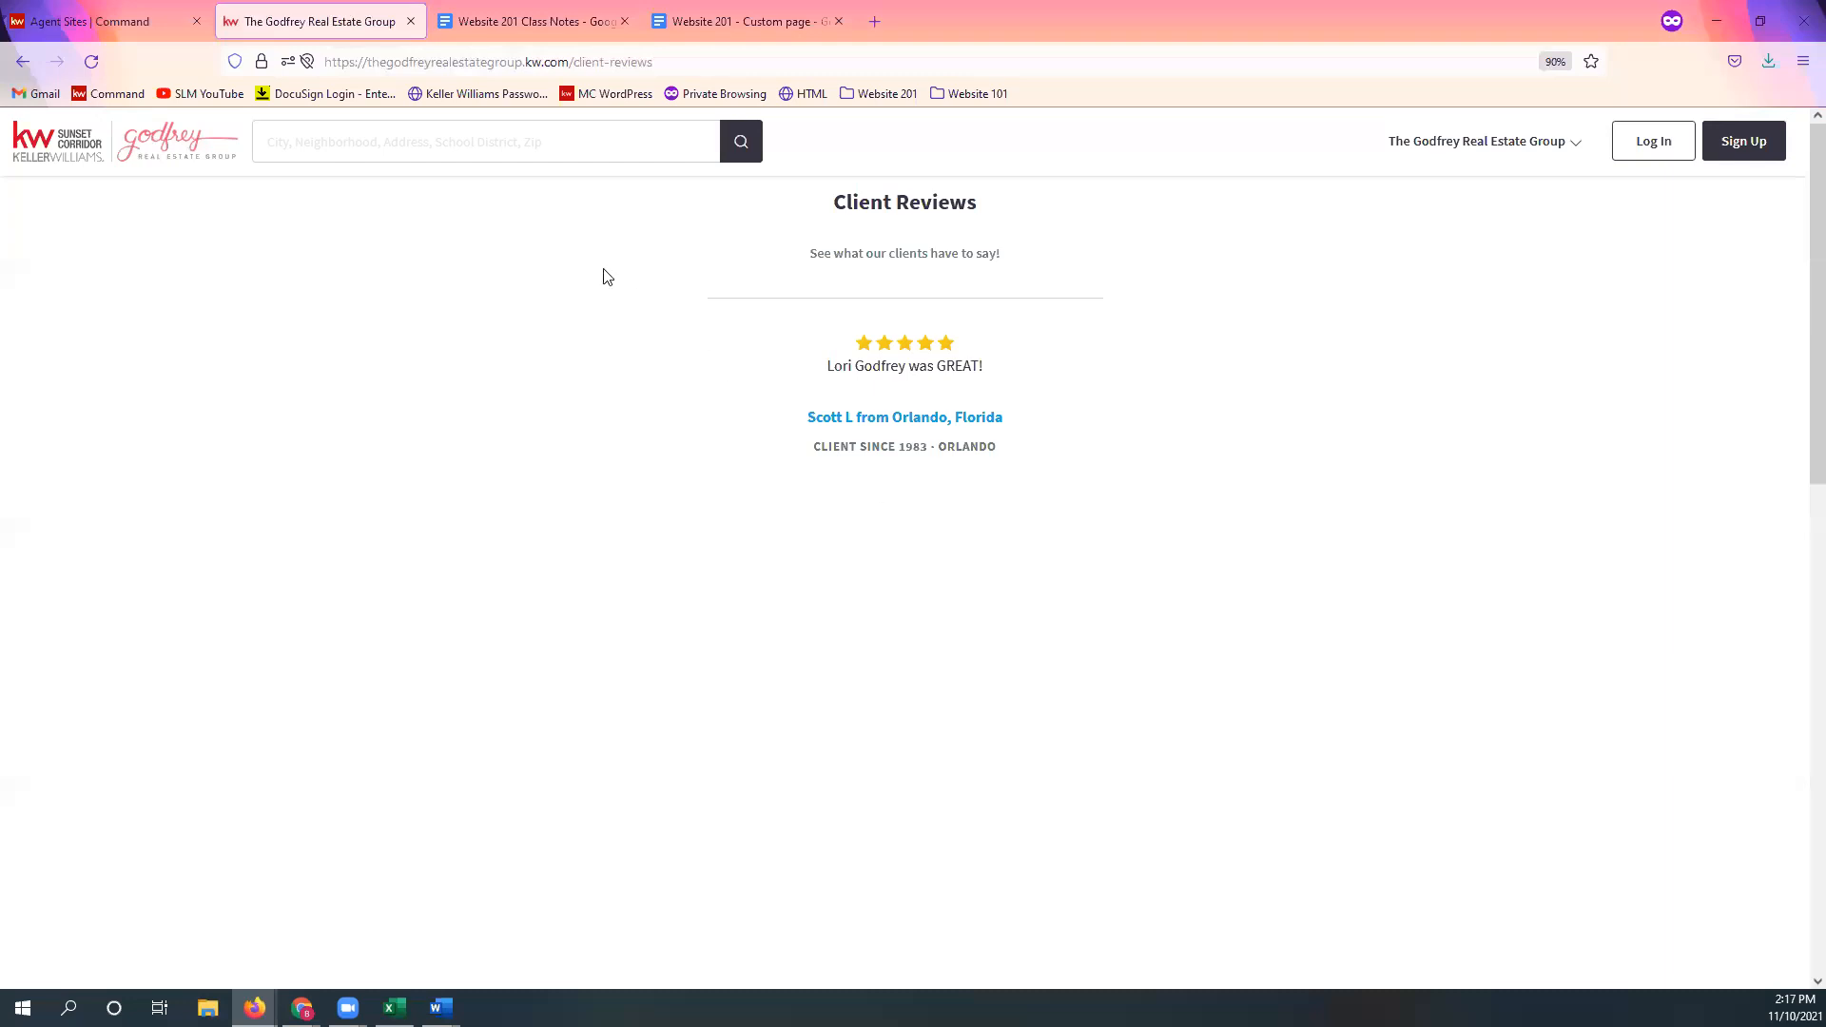
click(61, 148)
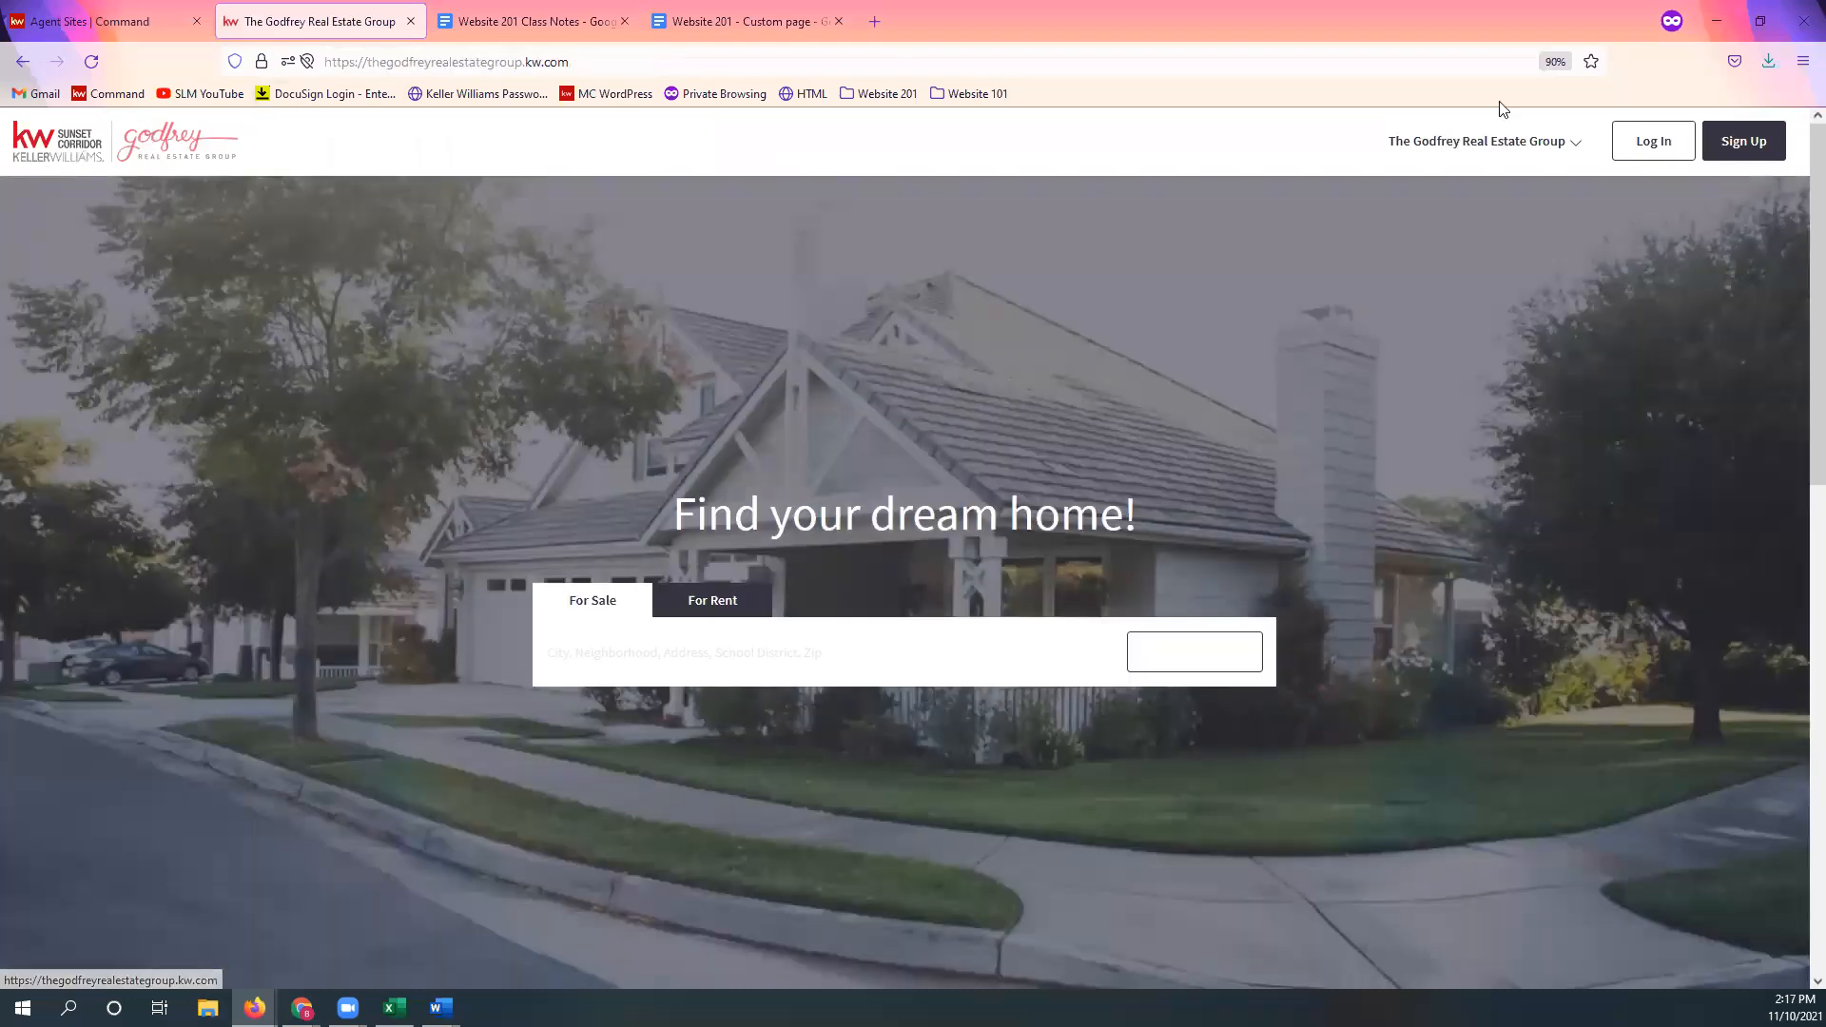
click(1489, 148)
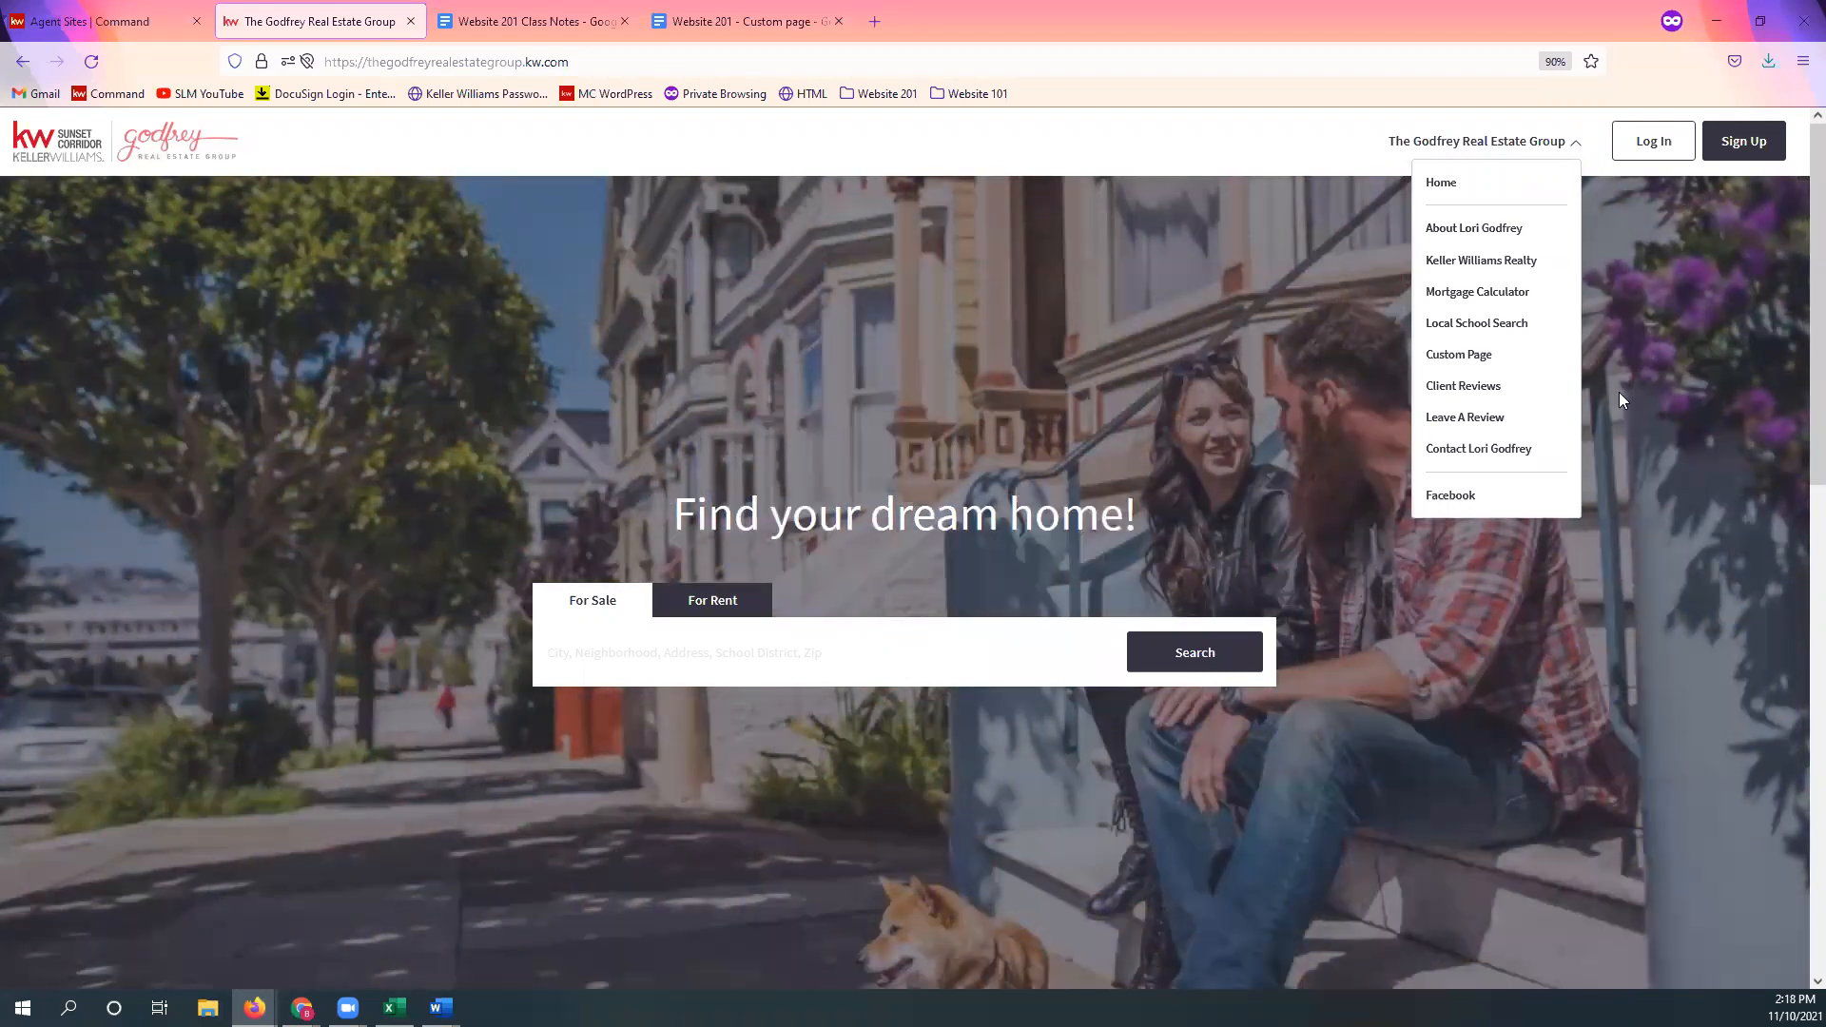
Step: Switch to the Website 201 Class Notes document and close its Share dialog
click(755, 21)
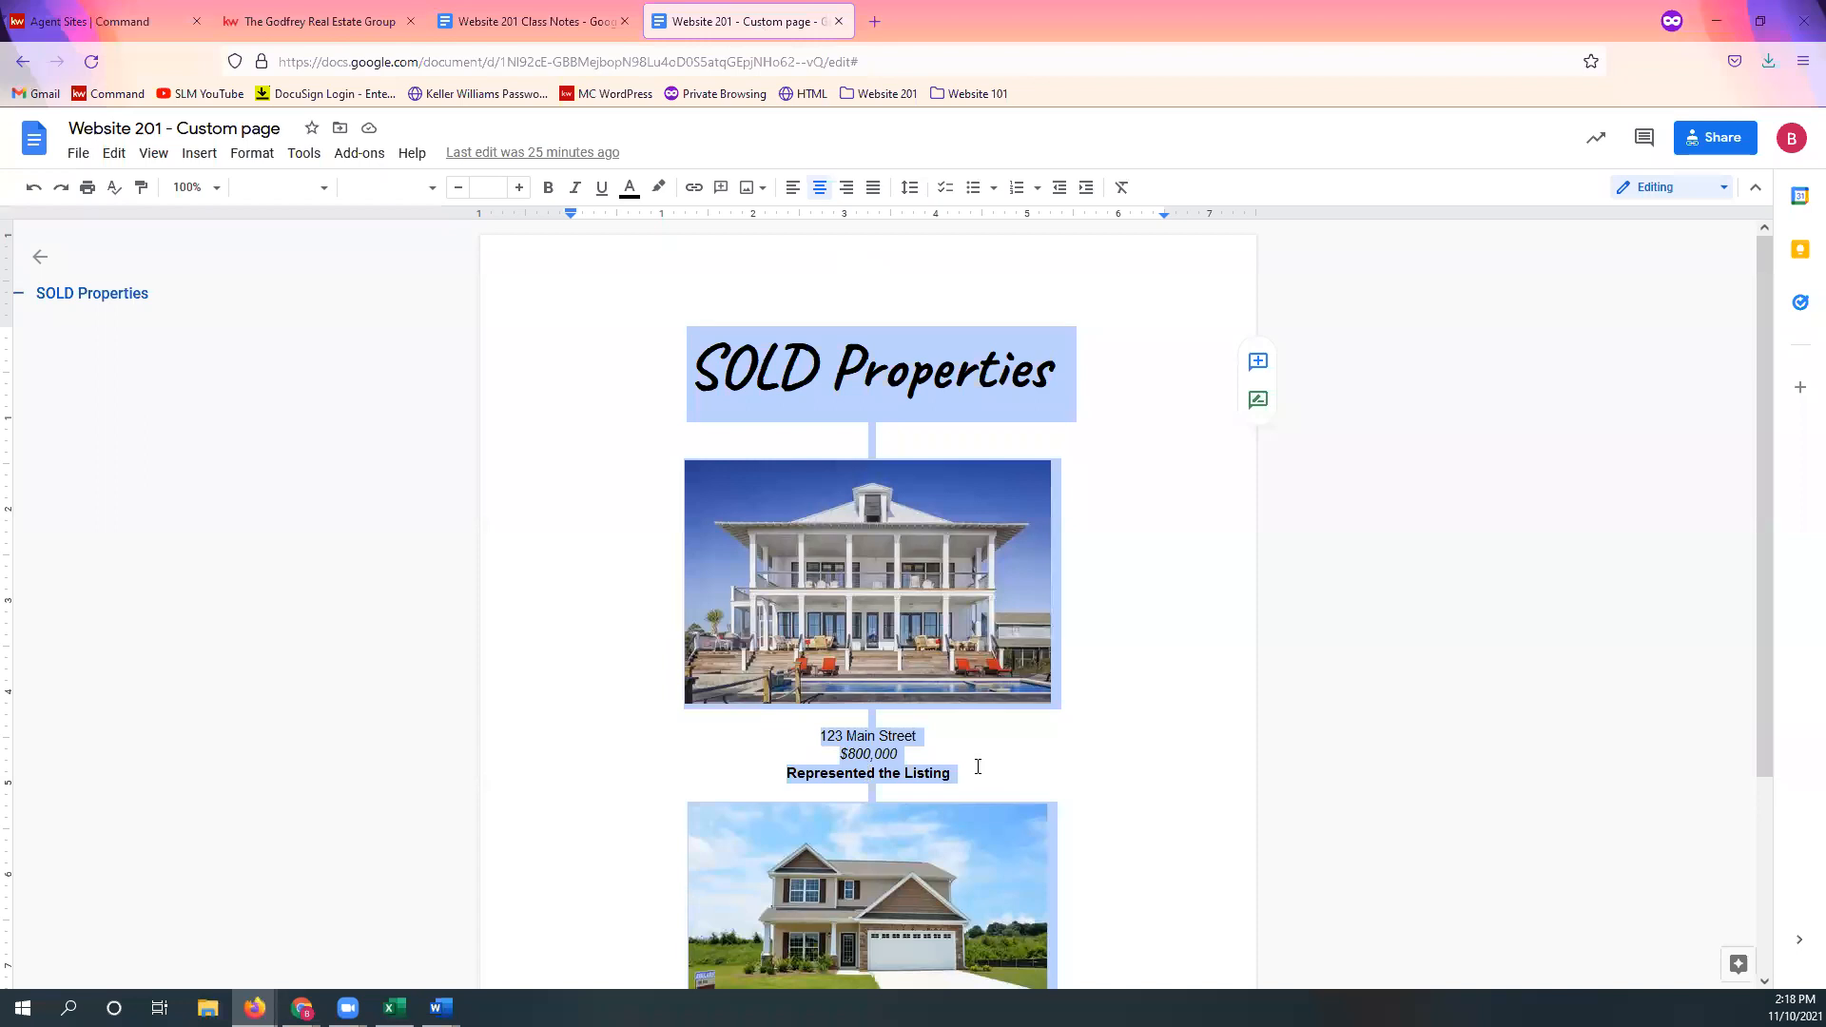
click(1076, 742)
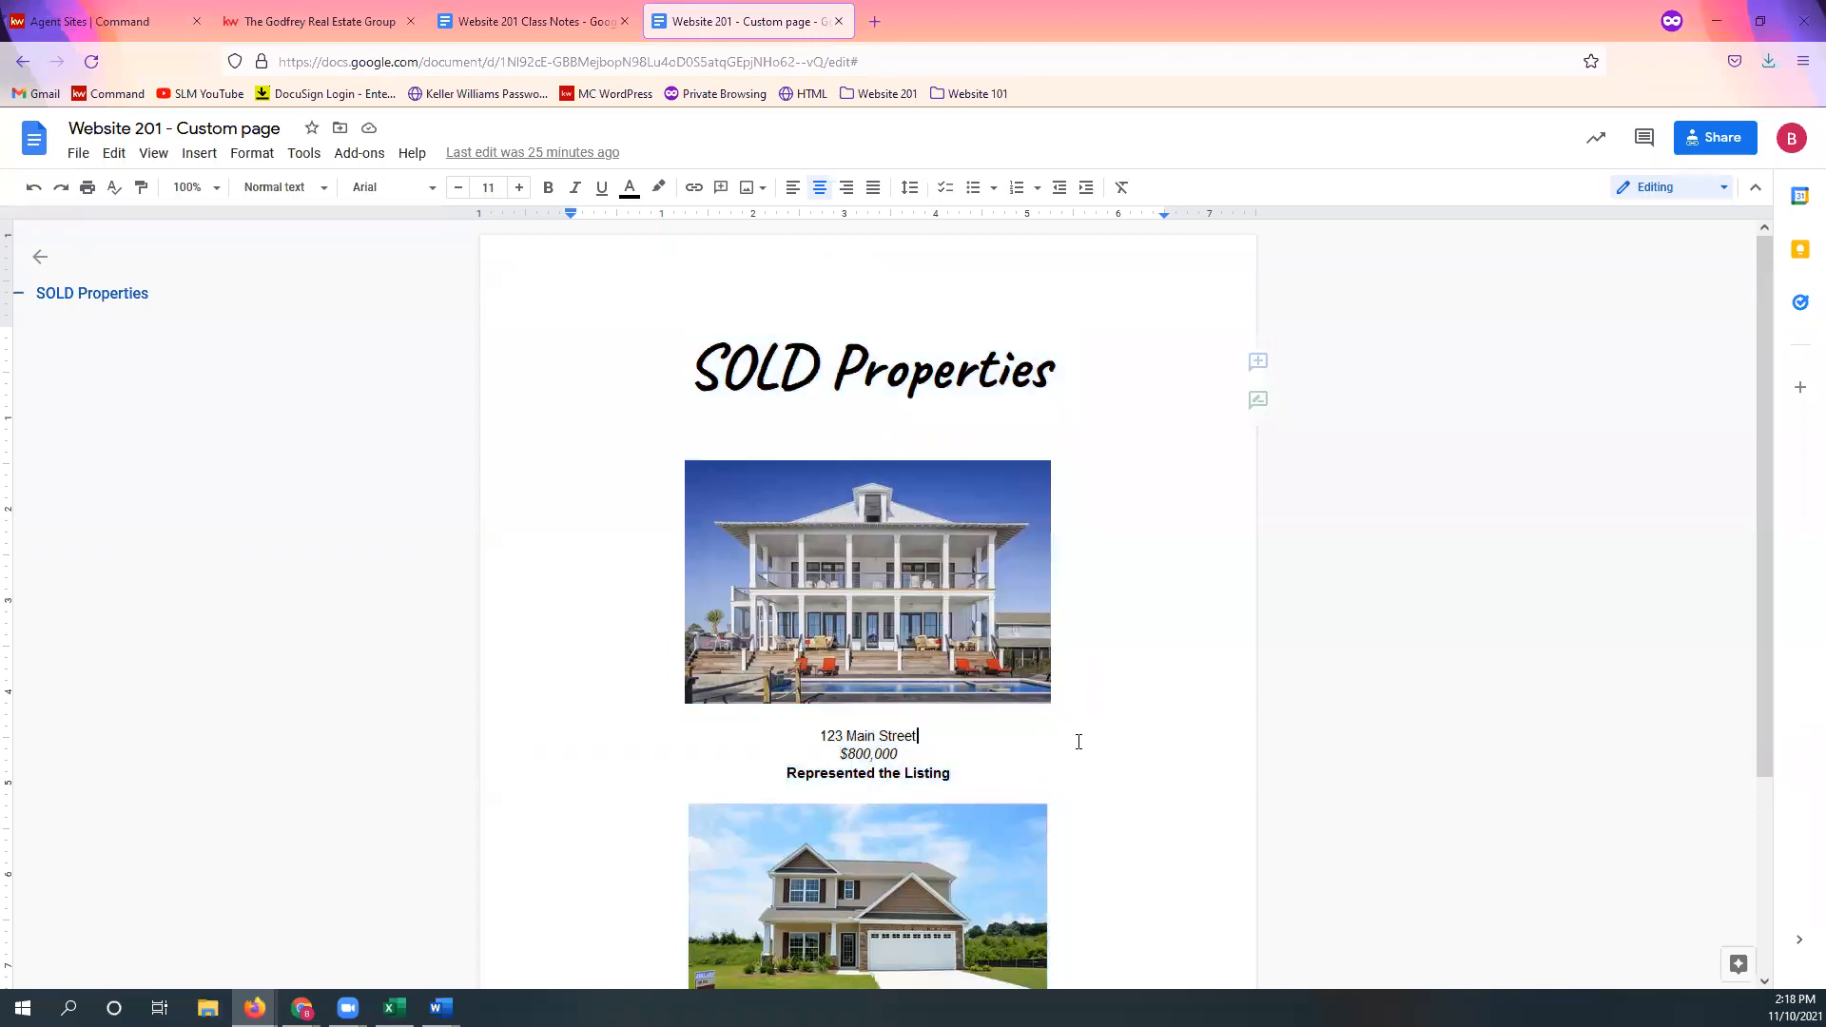
scroll(1048, 740, down, 3)
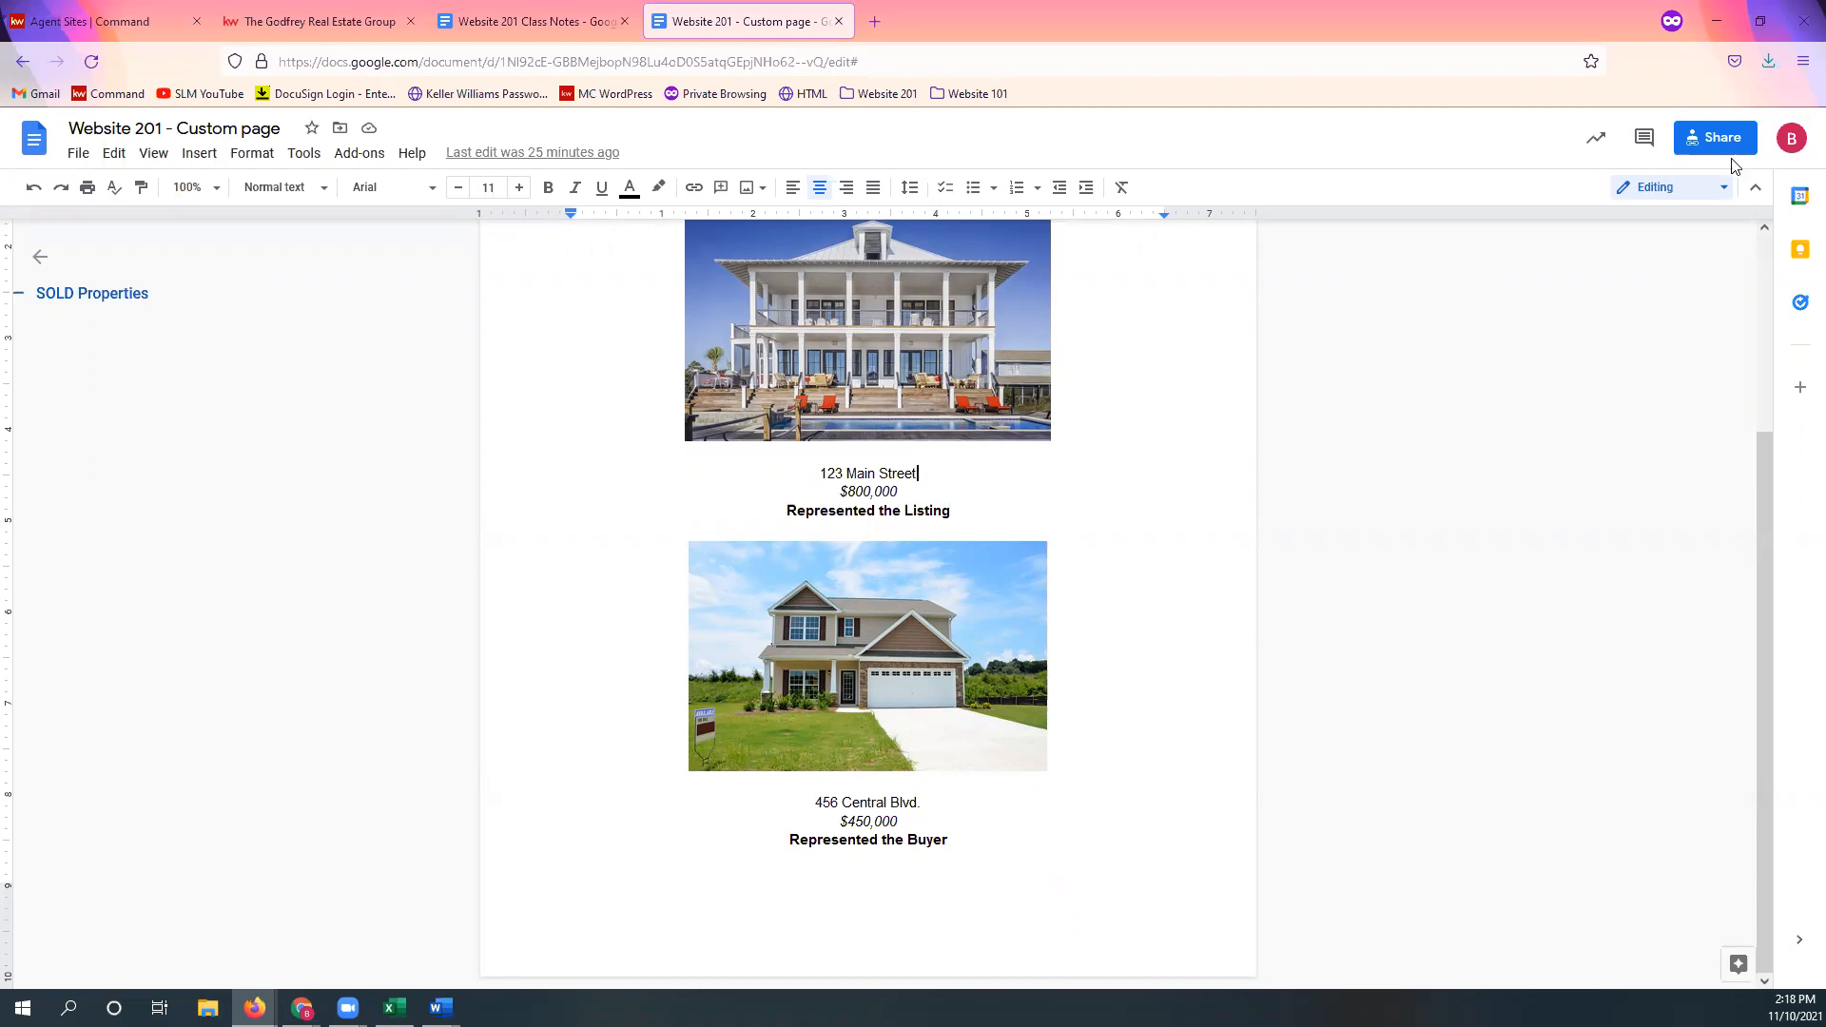
click(528, 21)
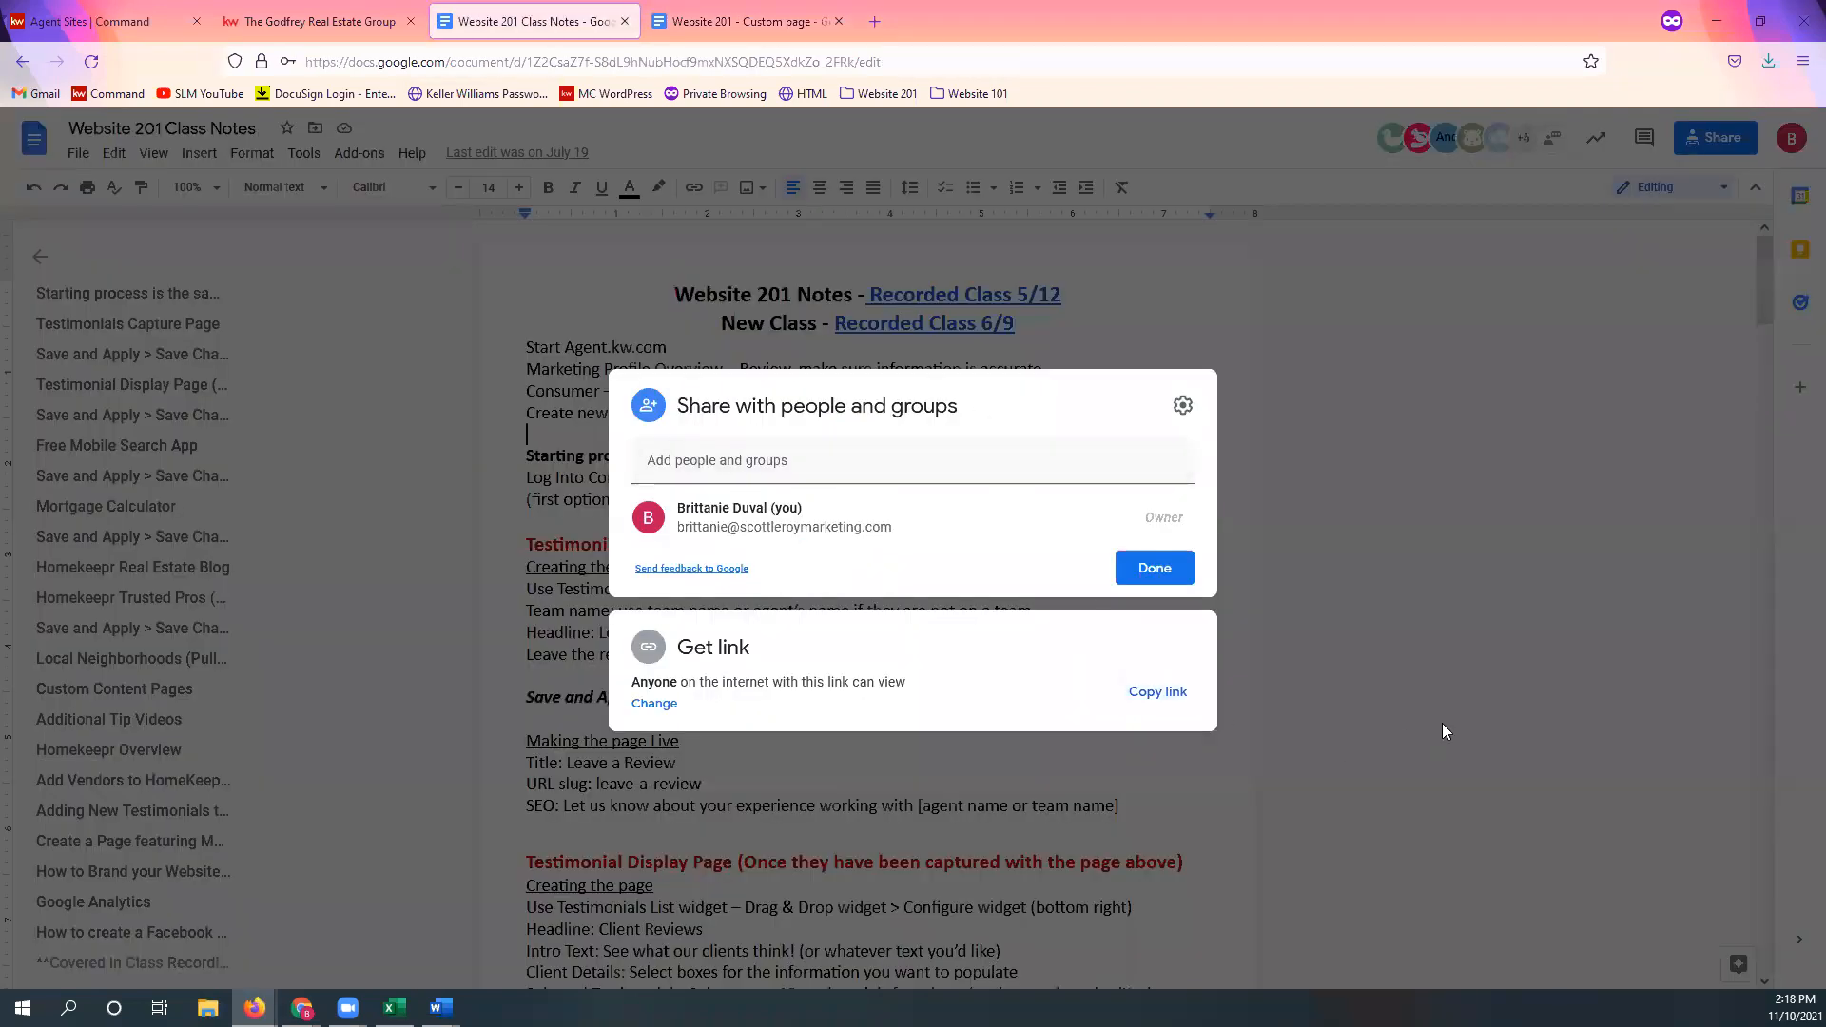
click(1153, 568)
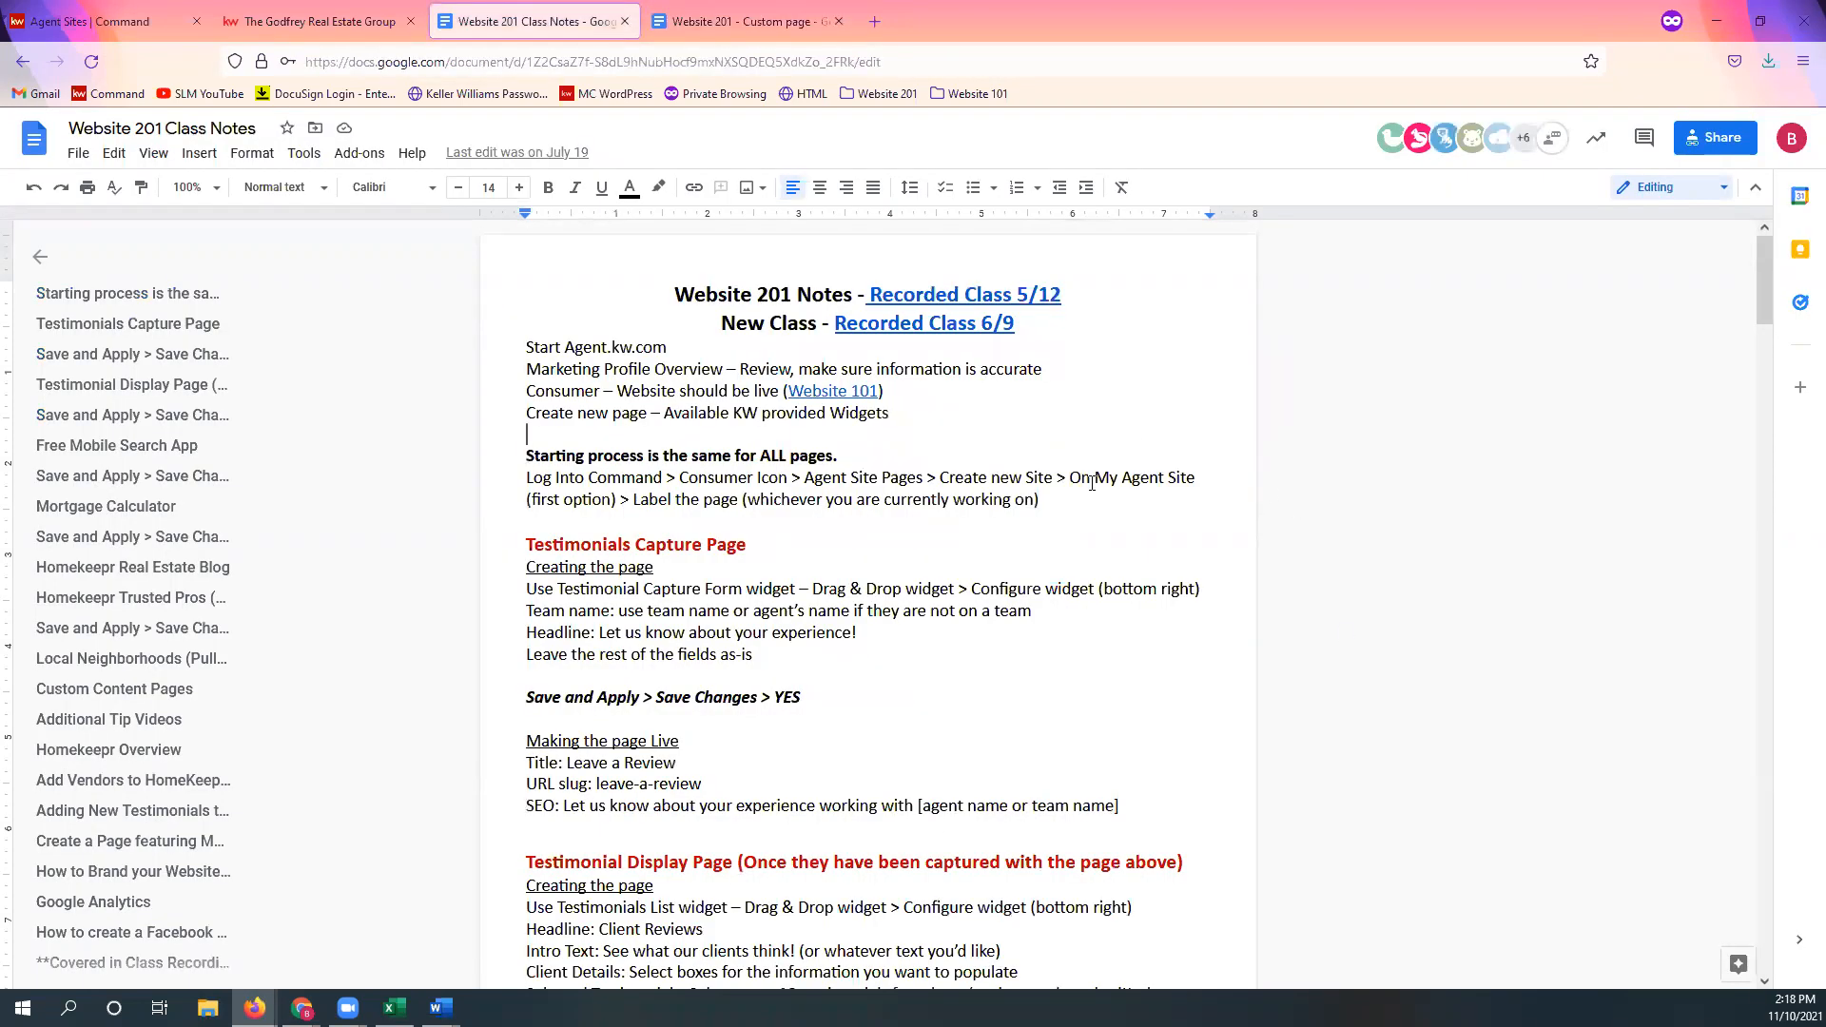